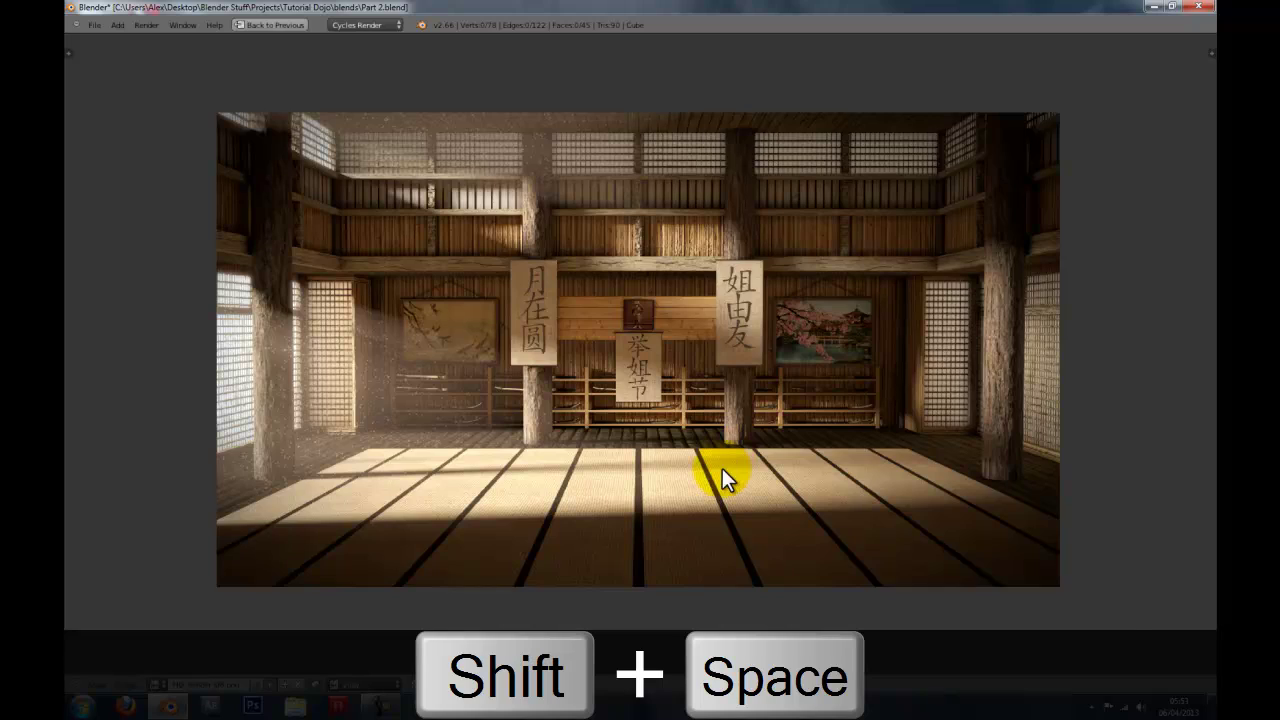
# Examine the far right corner of the dojo in the reference render, with its lattice window, wall recess and wooden pillar.
pyautogui.scroll(1, 722, 468)
pyautogui.moveTo(704, 488); pyautogui.dragTo(245, 480, button='middle')
pyautogui.scroll(2, 600, 320)
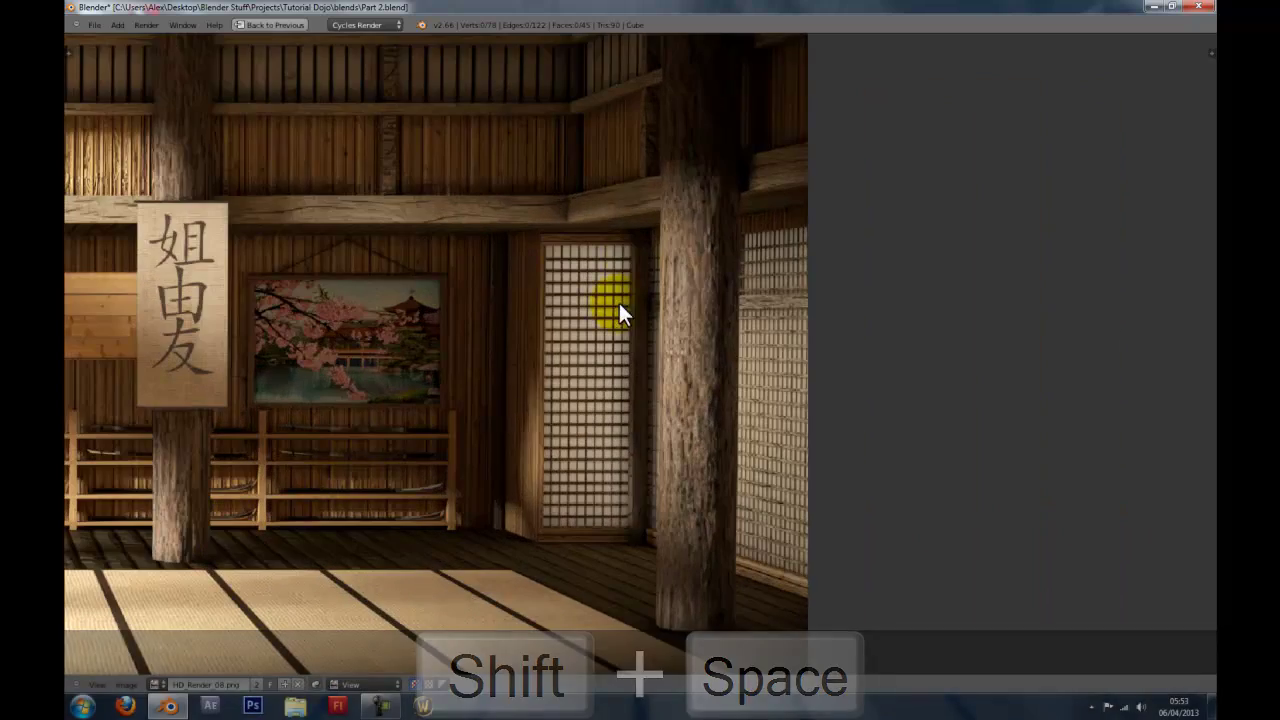
pyautogui.scroll(4, 550, 250)
pyautogui.scroll(-3, 563, 236)
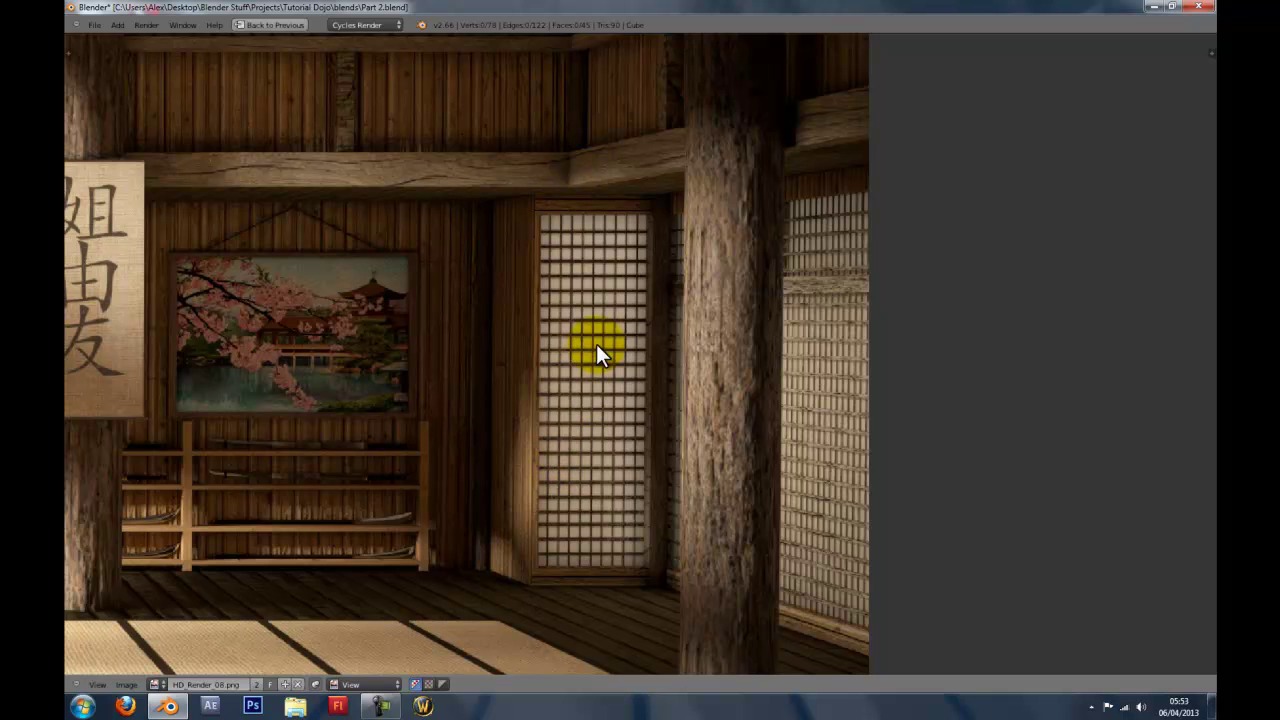
pyautogui.moveTo(597, 350); pyautogui.dragTo(725, 327, button='middle')
pyautogui.scroll(-5, 640, 280)
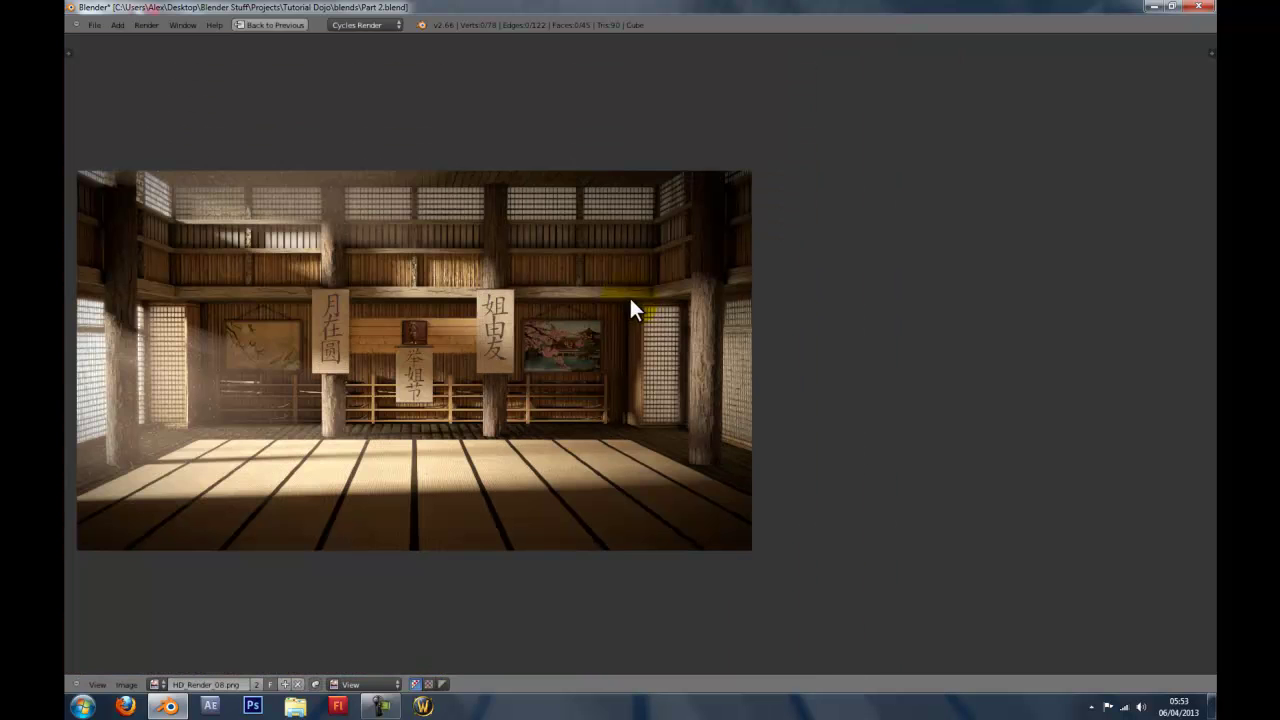
pyautogui.scroll(7, 666, 357)
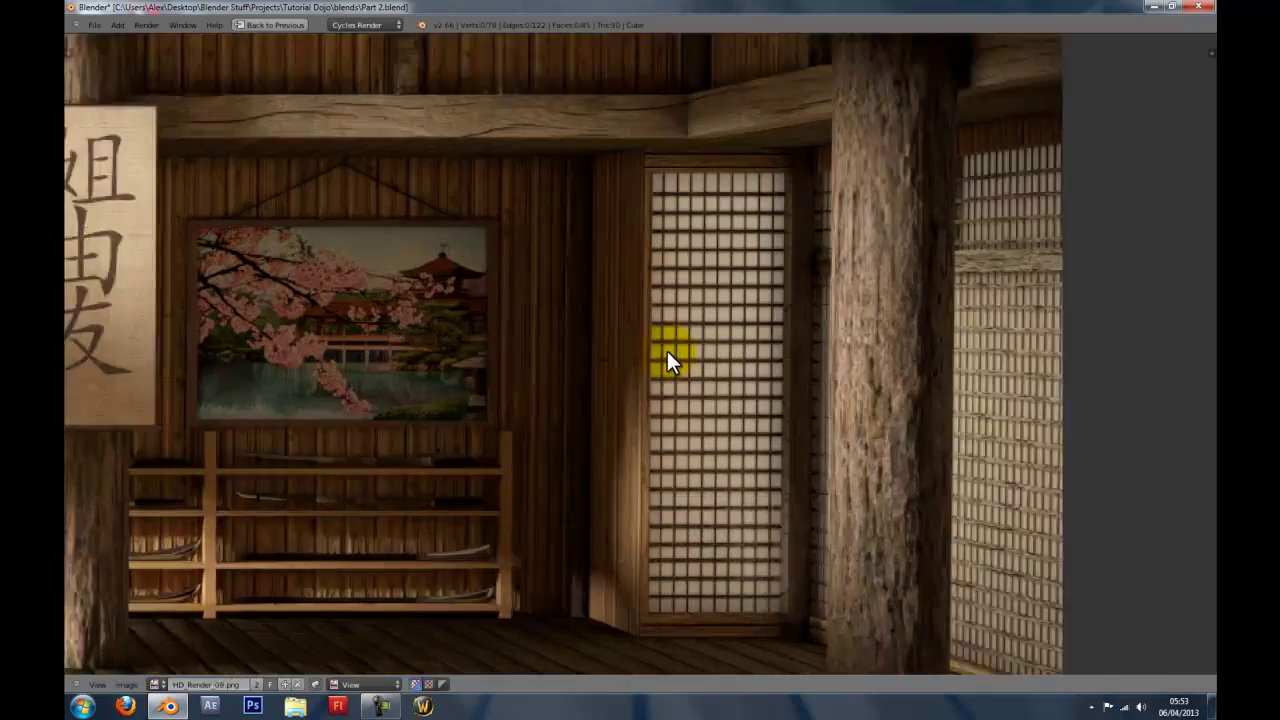
pyautogui.moveTo(589, 302); pyautogui.dragTo(648, 339, button='middle')
pyautogui.scroll(1, 650, 290)
pyautogui.scroll(-2, 638, 320)
pyautogui.scroll(-1, 661, 395)
pyautogui.scroll(-3, 645, 336)
# Compare the upper wall section and the right corner recess in the reference render, from the overall view down to details.
pyautogui.moveTo(662, 157); pyautogui.dragTo(627, 290, button='middle')
pyautogui.scroll(4, 627, 290)
pyautogui.scroll(-3, 672, 290)
pyautogui.scroll(-3, 650, 370)
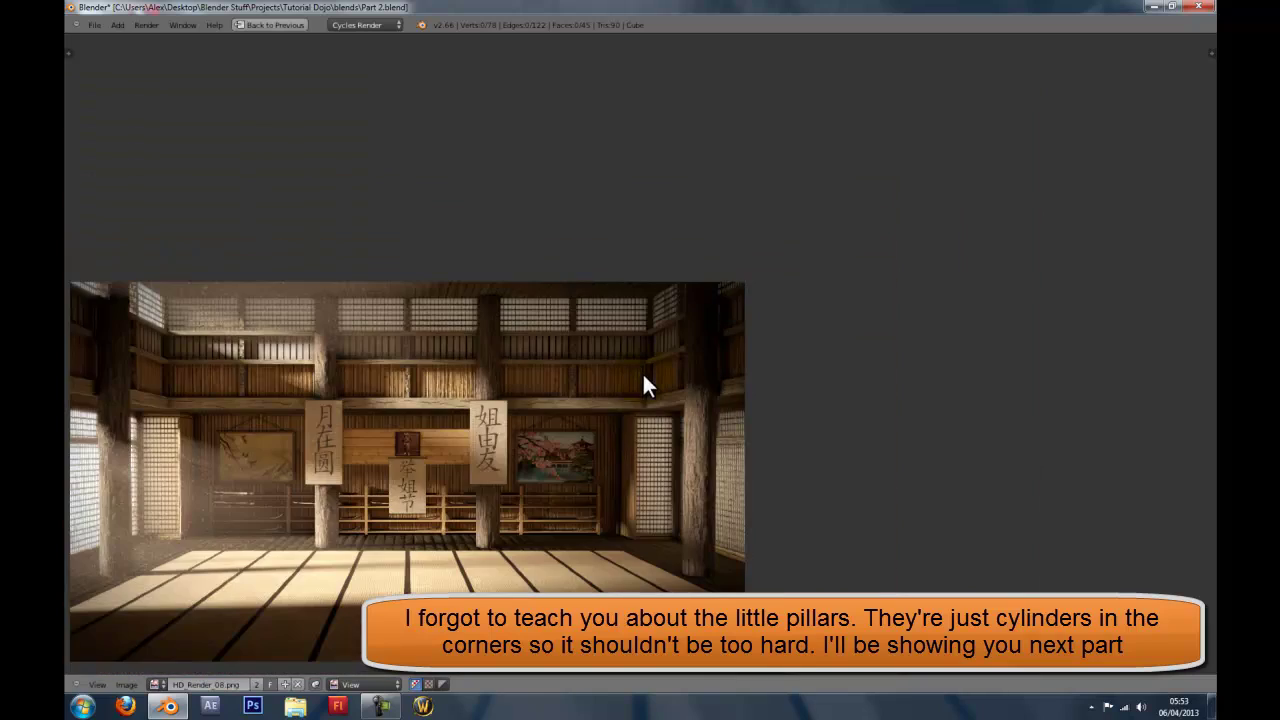
pyautogui.scroll(3, 500, 432)
pyautogui.scroll(-4, 600, 400)
pyautogui.scroll(-1, 643, 349)
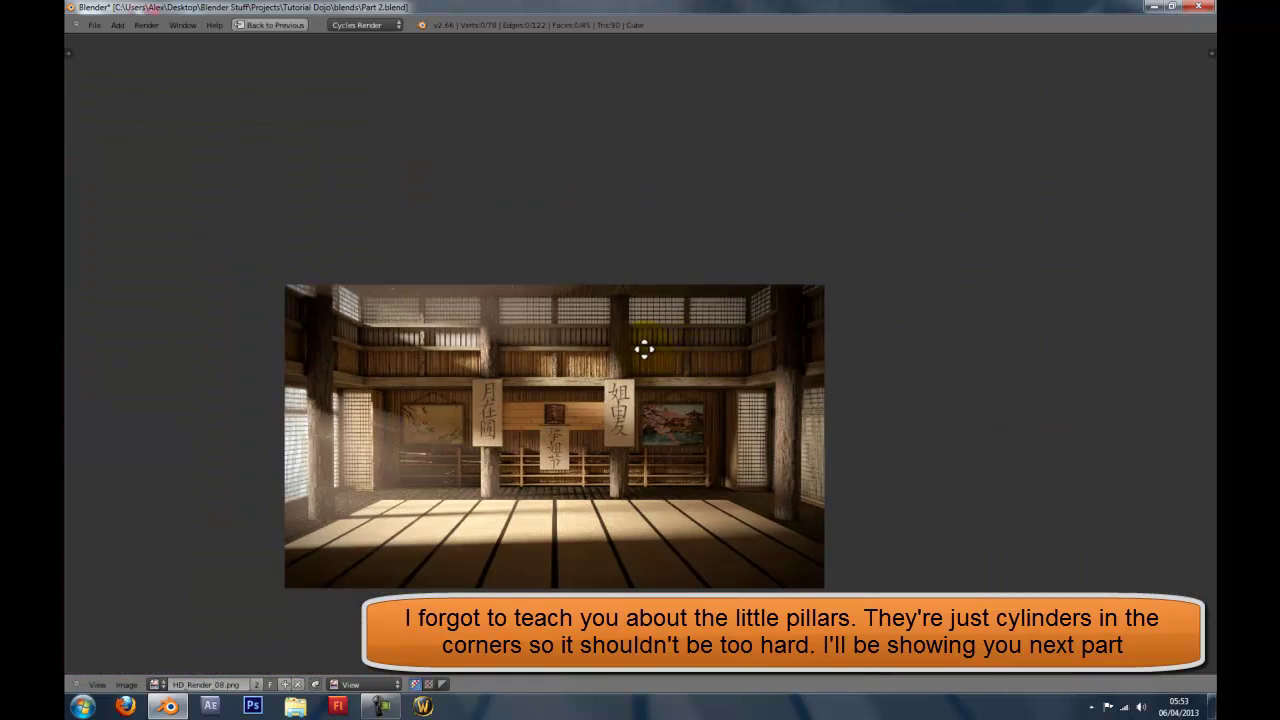
pyautogui.moveTo(643, 349); pyautogui.dragTo(740, 331, button='middle')
pyautogui.scroll(3, 744, 335)
pyautogui.scroll(-3, 744, 334)
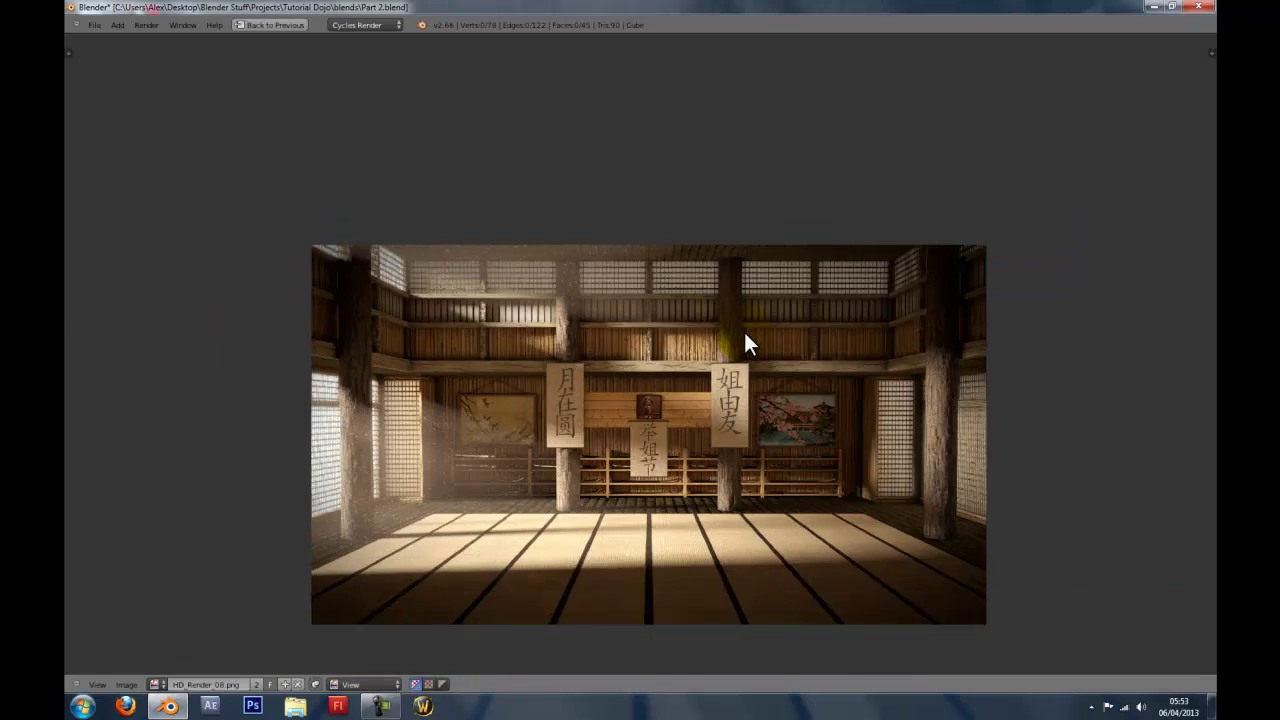
pyautogui.hotkey('ctrl', 'Up')
pyautogui.hotkey('ctrl', 'Up')
pyautogui.moveTo(977, 505); pyautogui.dragTo(576, 324, button='middle')
pyautogui.scroll(4, 640, 240)
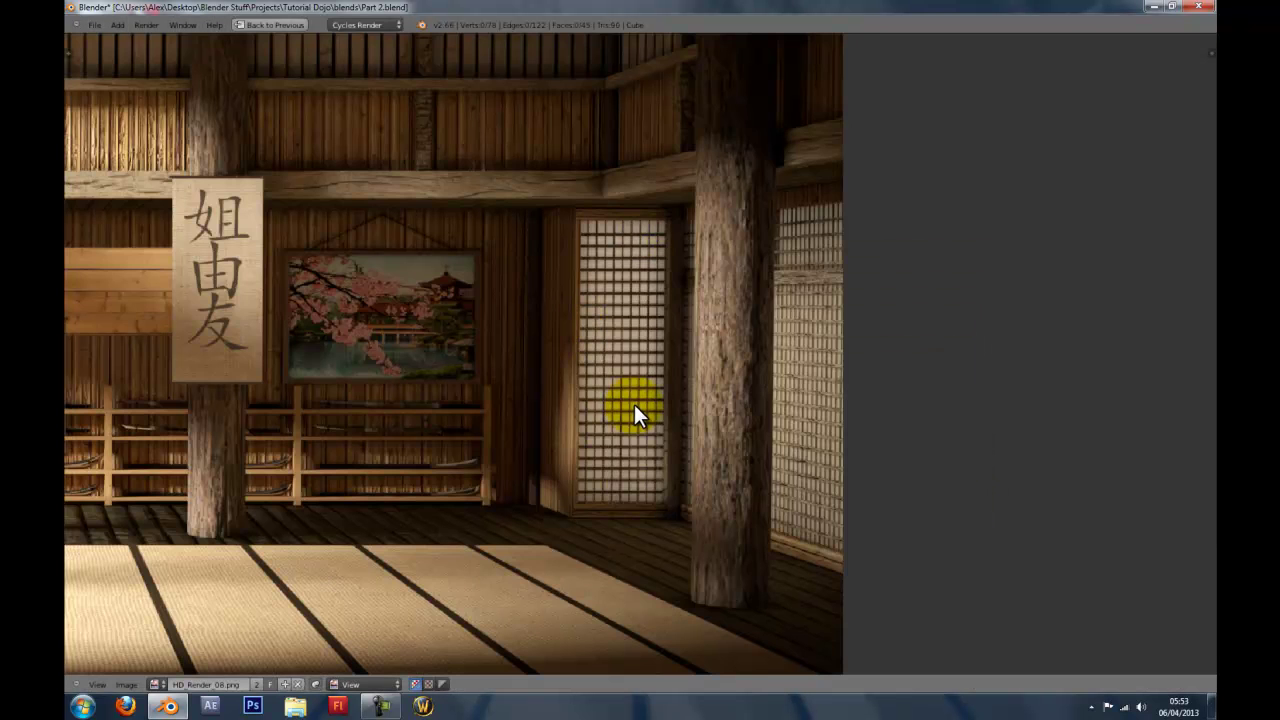
# Delete the two mitred horizontal faces that join the outer walls to the slatted wall around the corner.
pyautogui.hotkey('ctrl', 'Up')
pyautogui.press('KP_7')
pyautogui.moveTo(620, 325); pyautogui.dragTo(311, 241, button='middle')
pyautogui.scroll(-3, 313, 243)
pyautogui.rightClick(335, 273)
pyautogui.keyDown('shift'); pyautogui.rightClick(514, 411); pyautogui.keyUp('shift')
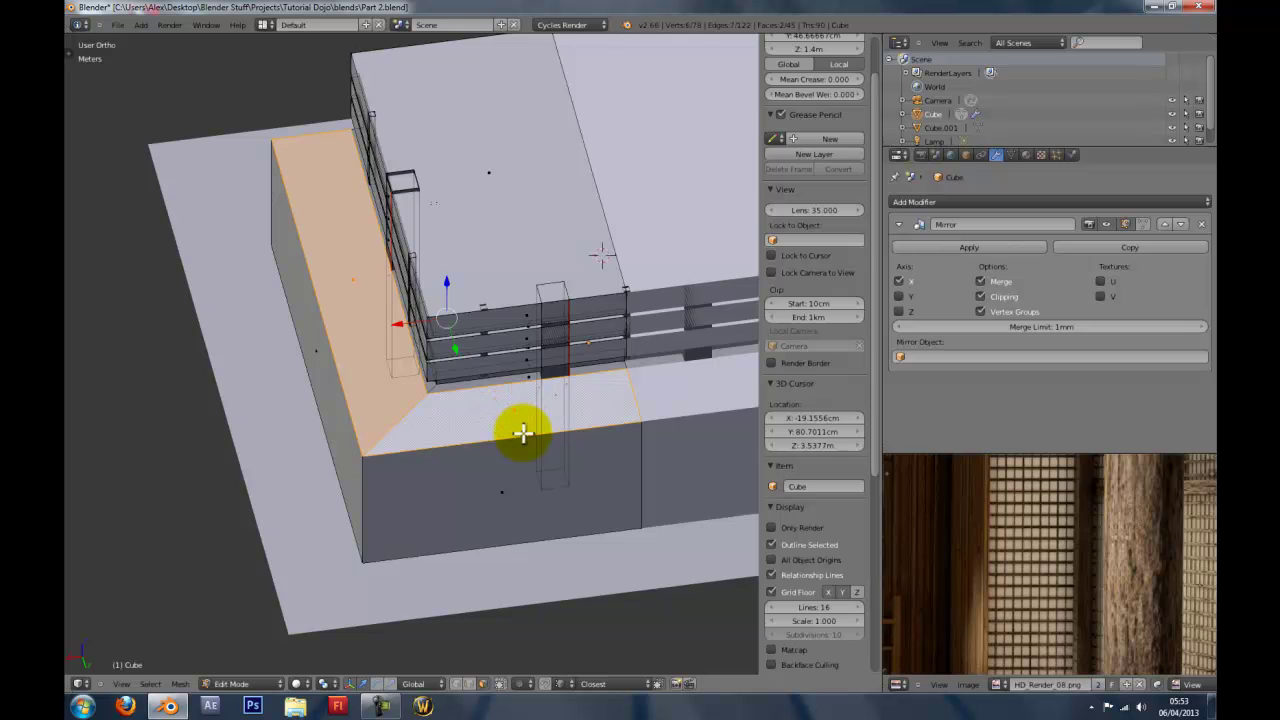
pyautogui.press('x')
pyautogui.keyDown('shift'); pyautogui.moveTo(380, 399); pyautogui.dragTo(524, 340, button='middle'); pyautogui.keyUp('shift')
pyautogui.scroll(4, 560, 370)
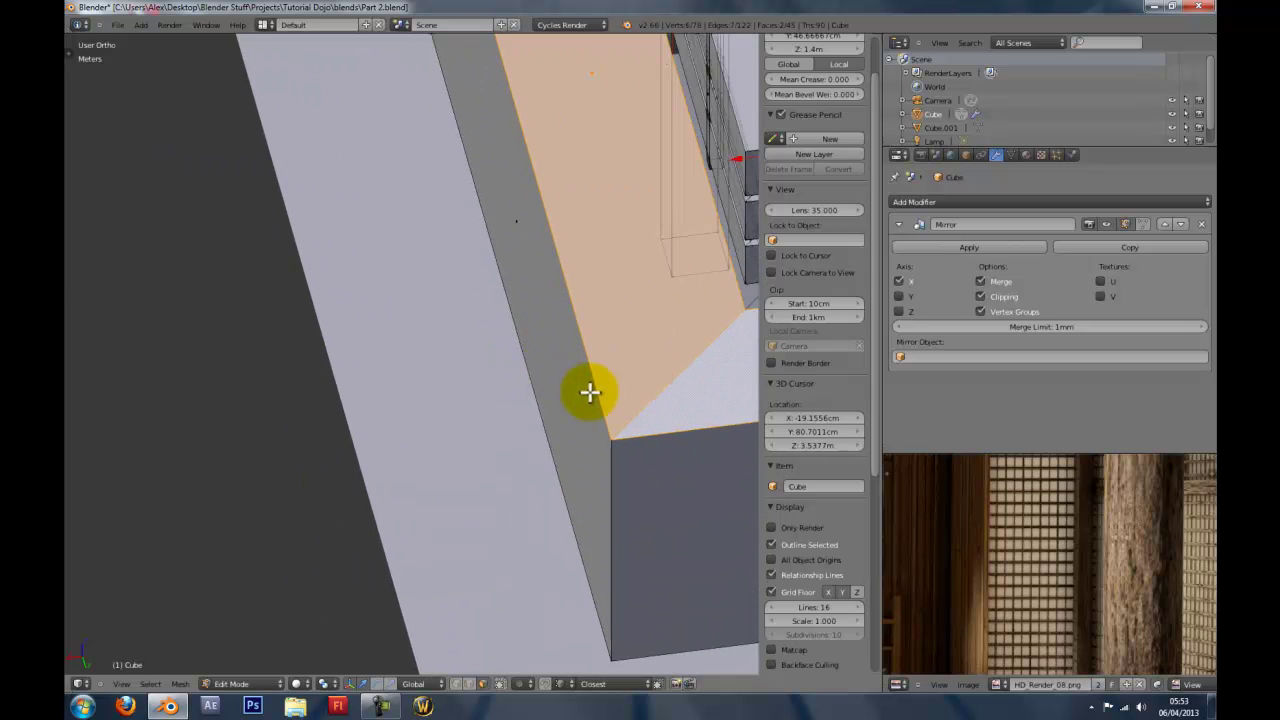
pyautogui.keyDown('shift'); pyautogui.moveTo(589, 391); pyautogui.dragTo(371, 434, button='middle'); pyautogui.keyUp('shift')
pyautogui.moveTo(434, 473); pyautogui.dragTo(376, 421, button='middle')
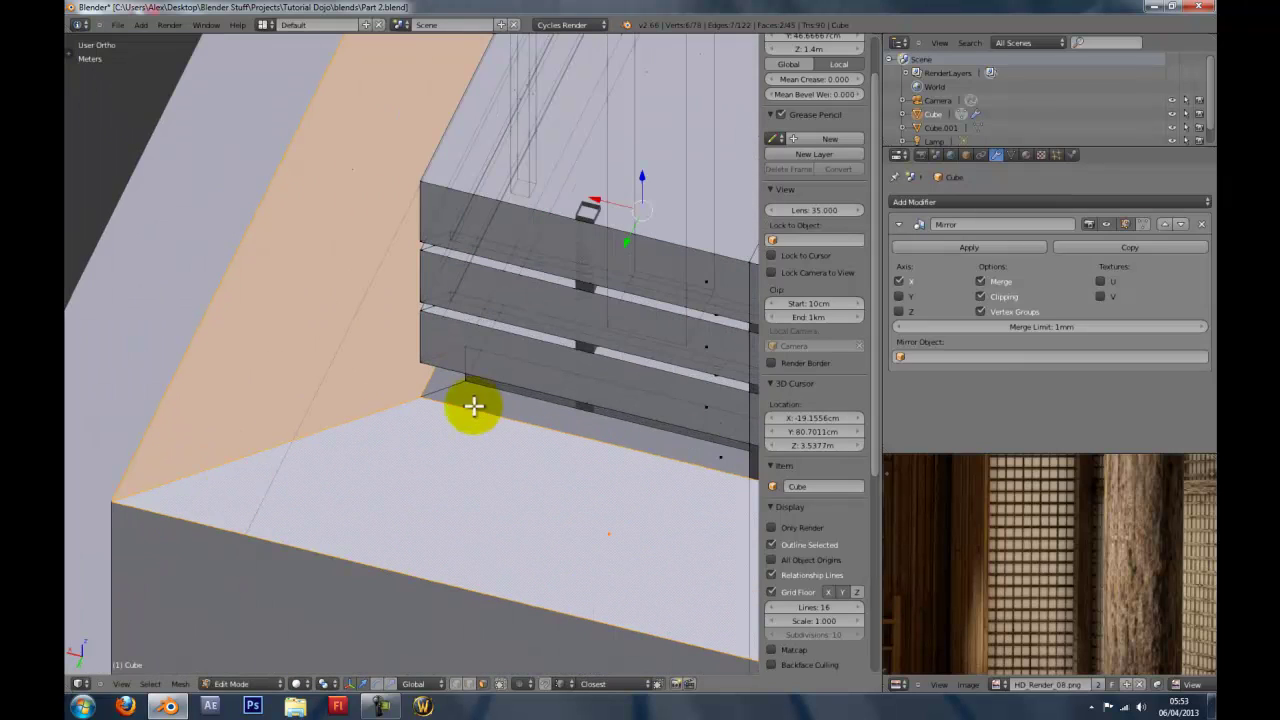
pyautogui.moveTo(474, 405); pyautogui.dragTo(419, 396, button='middle')
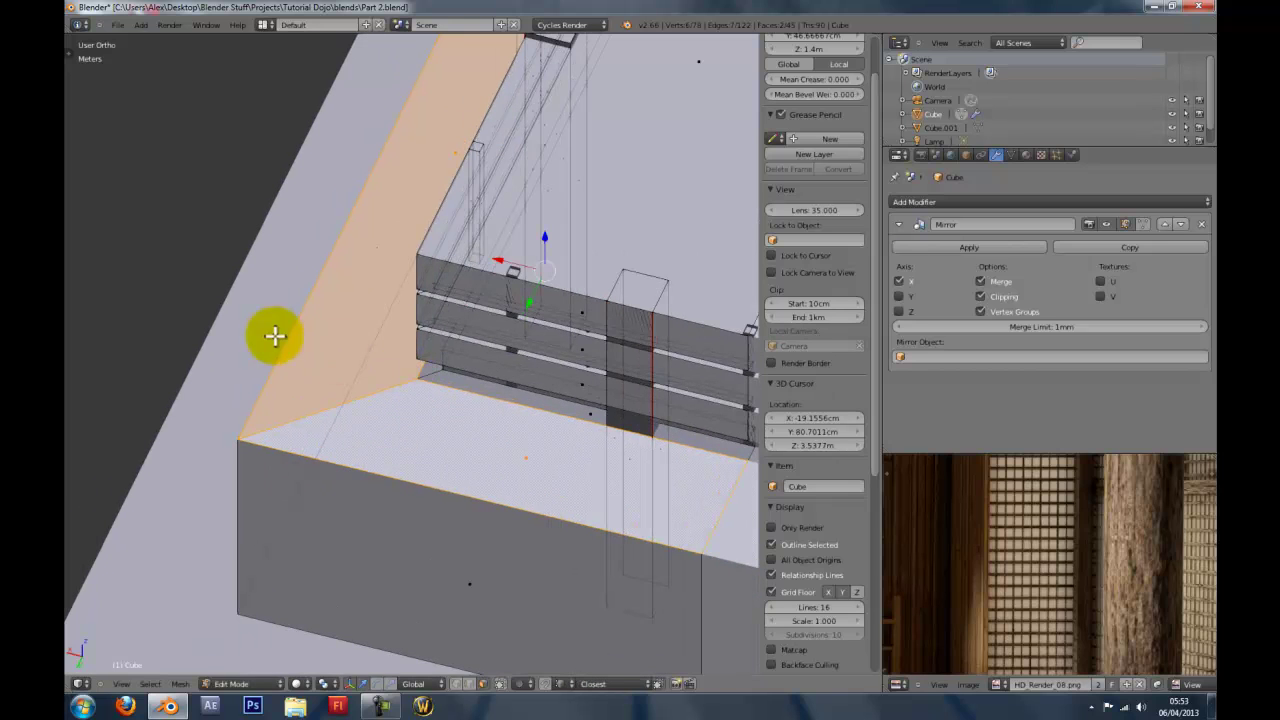
pyautogui.scroll(-2, 457, 453)
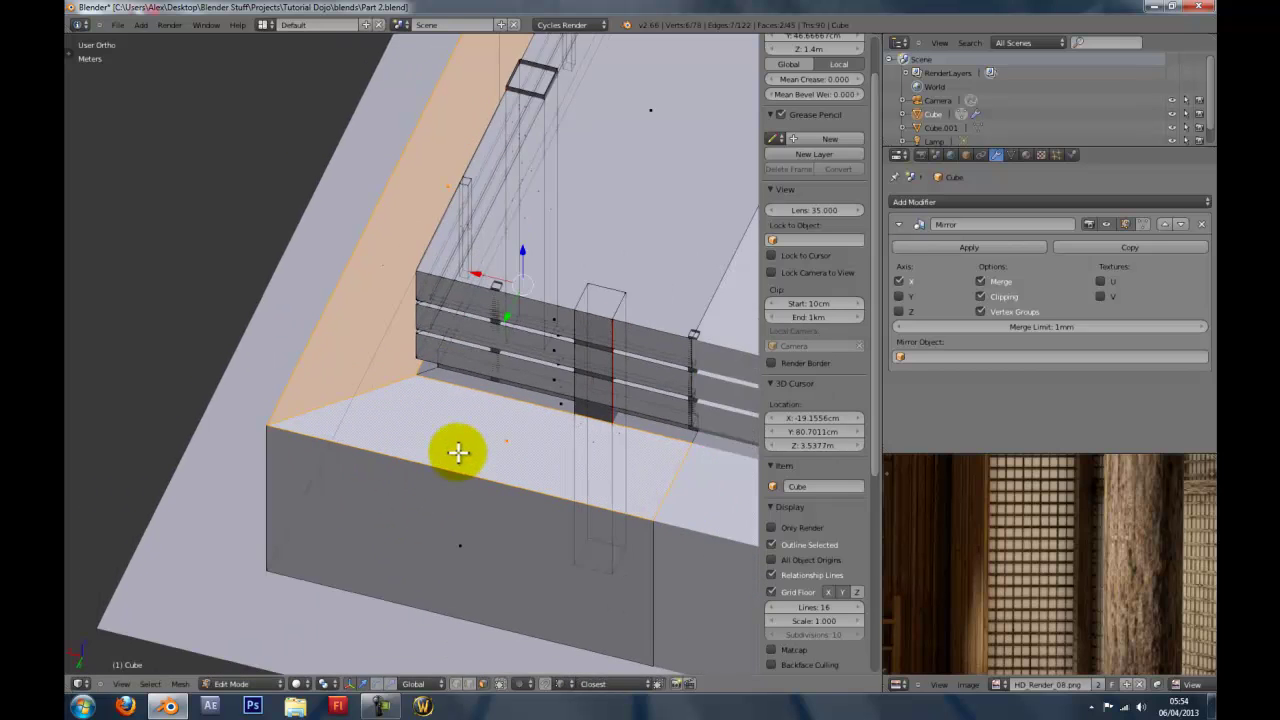
pyautogui.moveTo(457, 449); pyautogui.dragTo(514, 424, button='middle')
pyautogui.press('x')
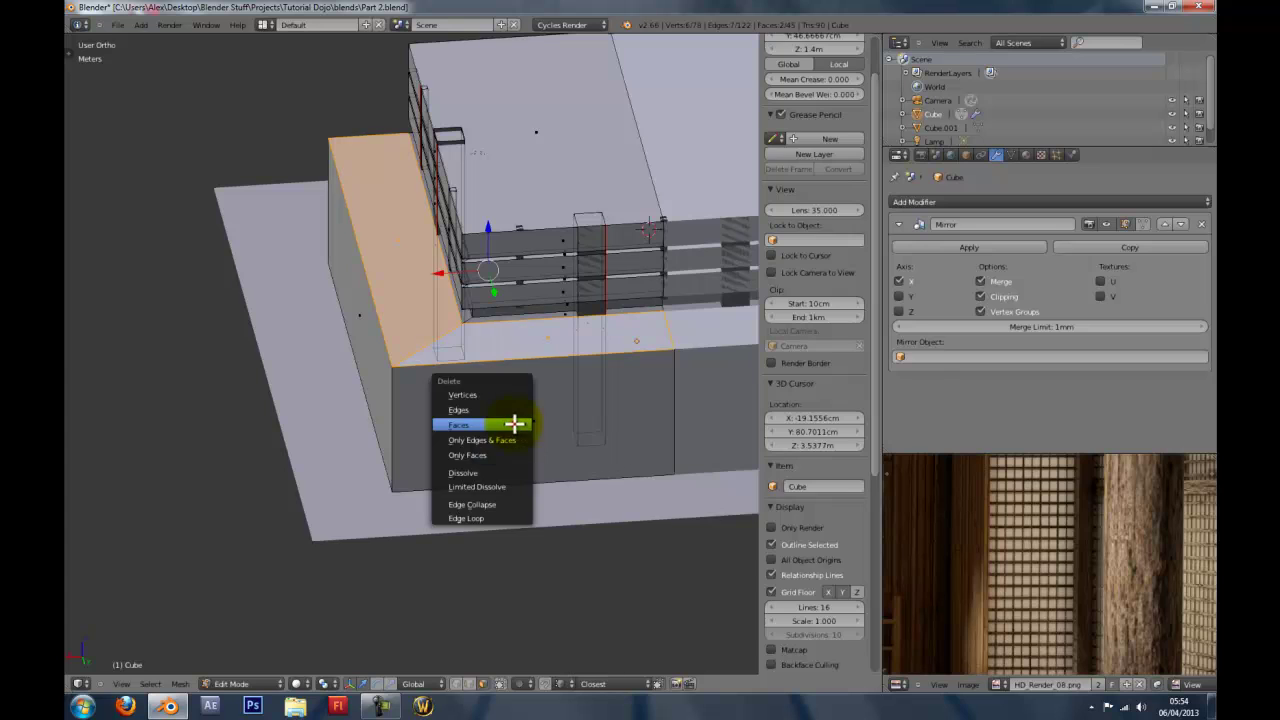
pyautogui.click(513, 424)
# Add one vertical loop cut through the middle of each of the two outer walls that meet at the corner.
pyautogui.scroll(6, 491, 394)
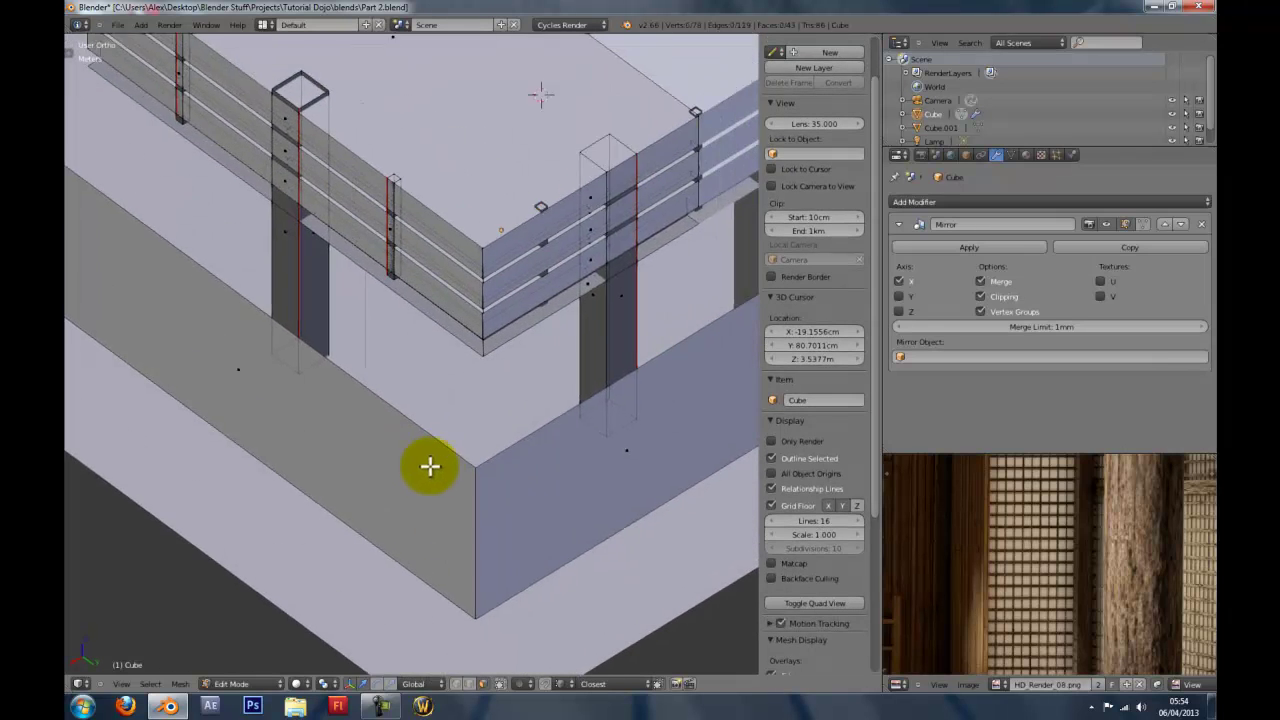
pyautogui.scroll(-2, 430, 466)
pyautogui.moveTo(489, 497); pyautogui.dragTo(462, 545, button='middle')
pyautogui.moveTo(463, 692); pyautogui.dragTo(506, 394, button='middle')
pyautogui.hotkey('ctrl', 'r')
pyautogui.click(456, 415)
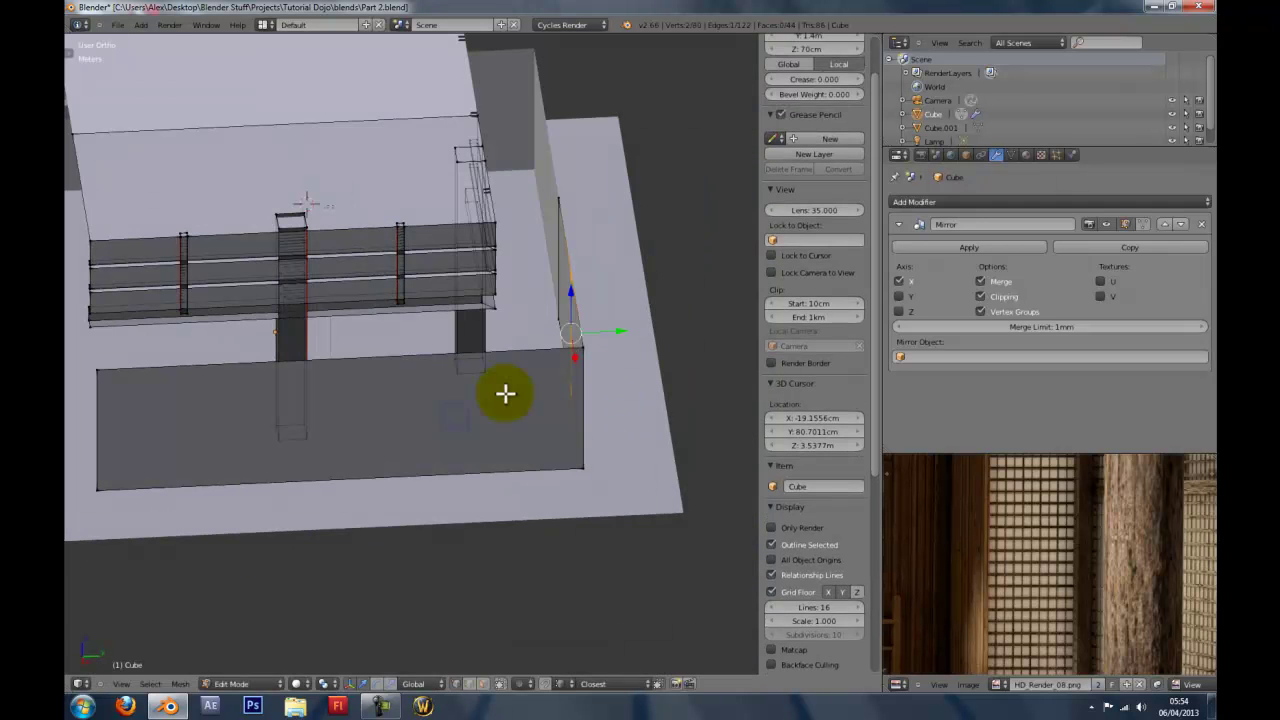
pyautogui.hotkey('ctrl', 'r')
pyautogui.click(416, 382)
pyautogui.rightClick(416, 382)
pyautogui.moveTo(416, 382); pyautogui.dragTo(323, 411, button='middle')
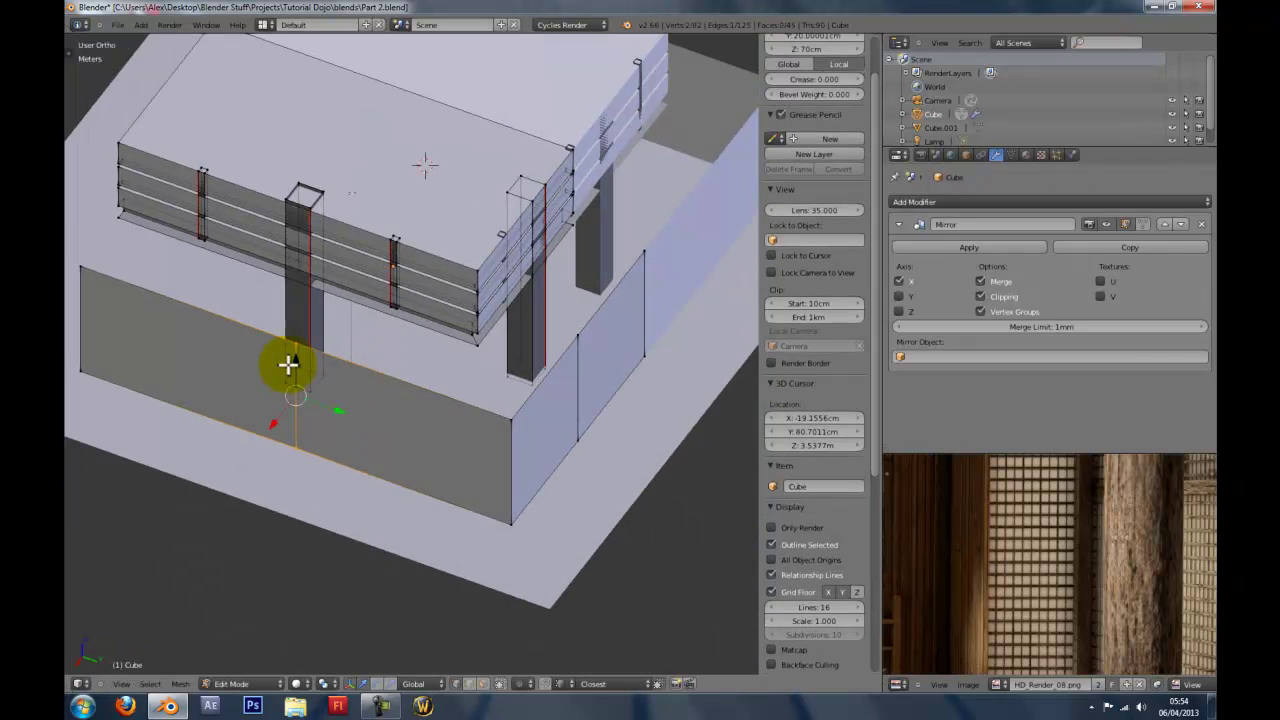
pyautogui.moveTo(558, 345); pyautogui.dragTo(330, 320, button='middle')
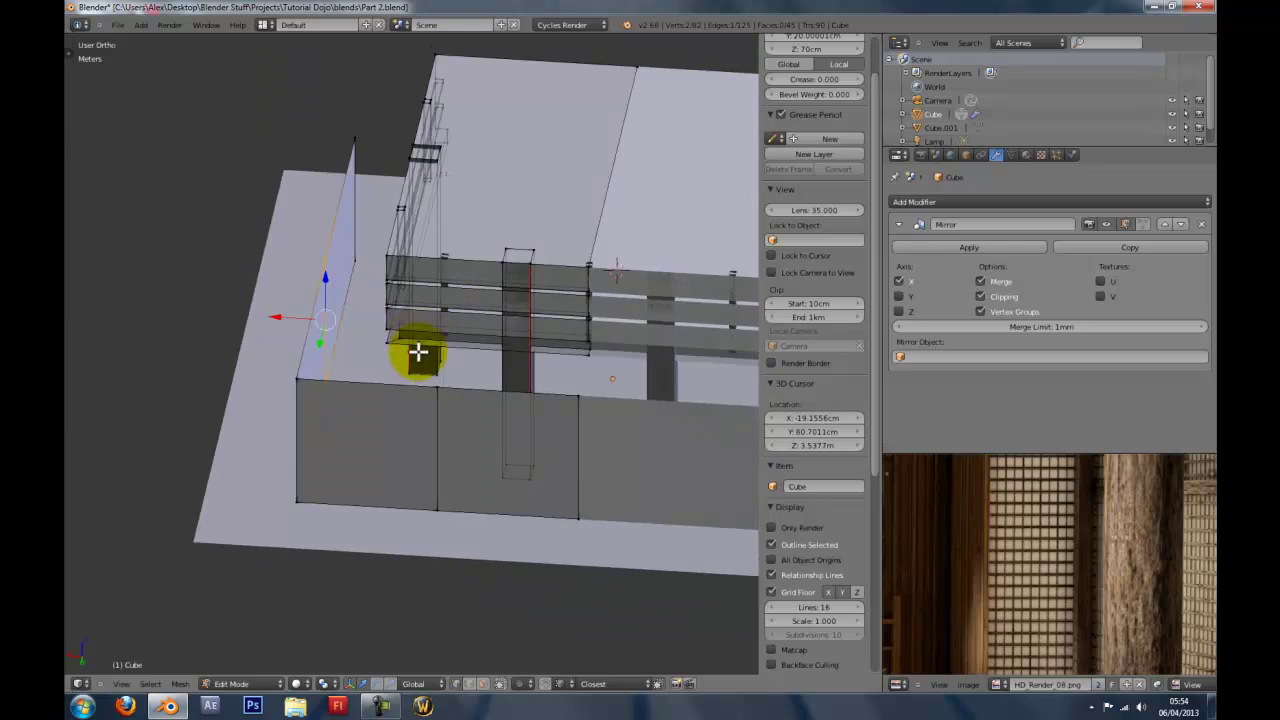
pyautogui.scroll(3, 424, 395)
pyautogui.moveTo(343, 386); pyautogui.dragTo(434, 406, button='middle')
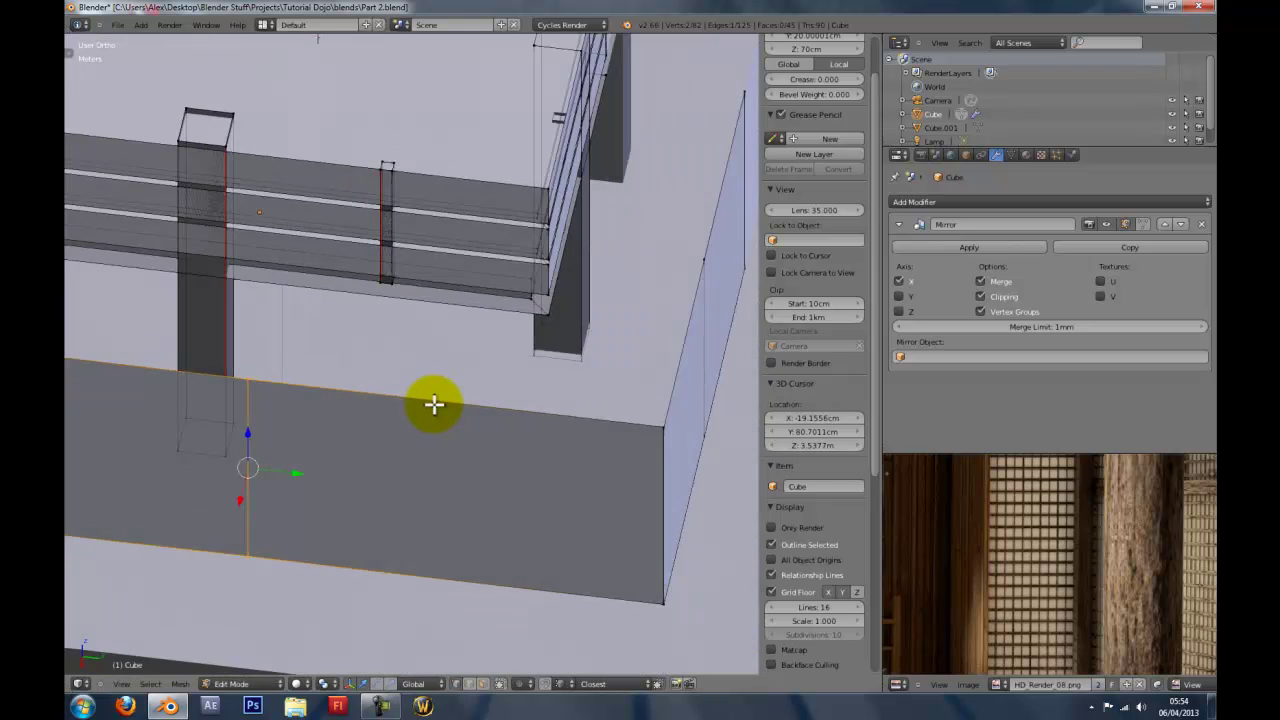
pyautogui.scroll(-3, 430, 404)
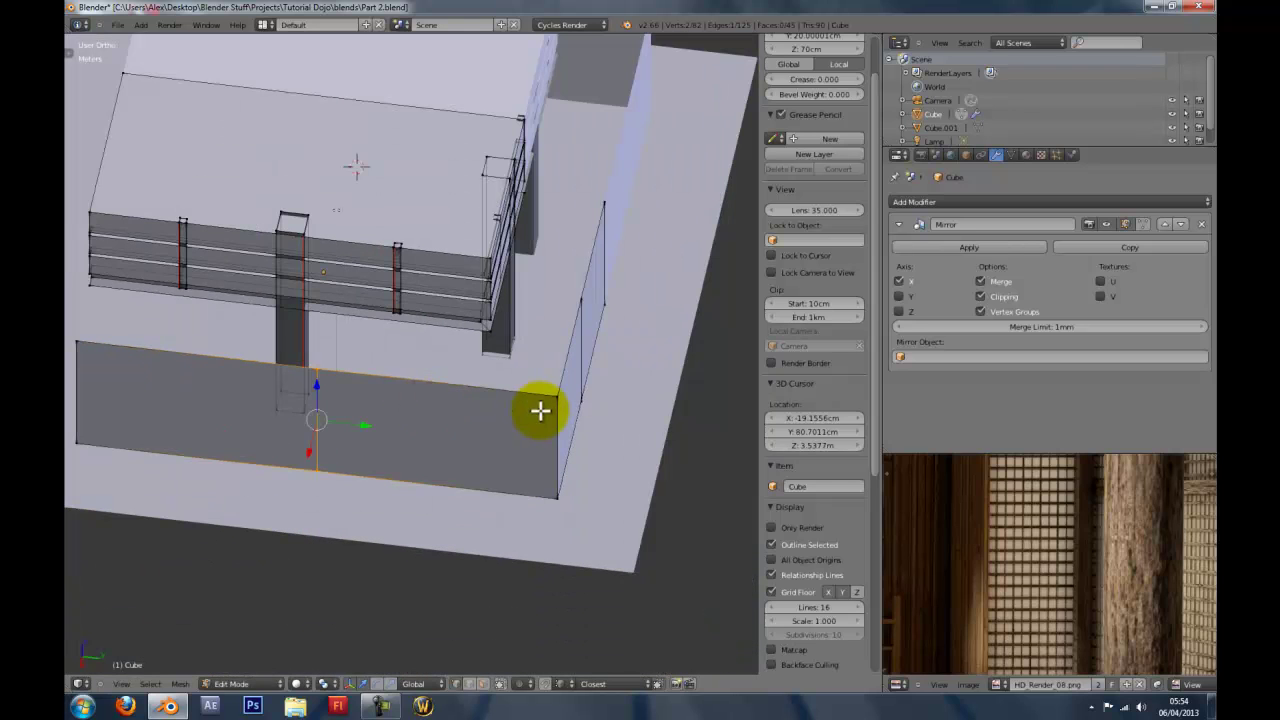
pyautogui.scroll(2, 535, 410)
pyautogui.moveTo(529, 409); pyautogui.dragTo(254, 409, button='middle')
pyautogui.press('g')
pyautogui.press('x')
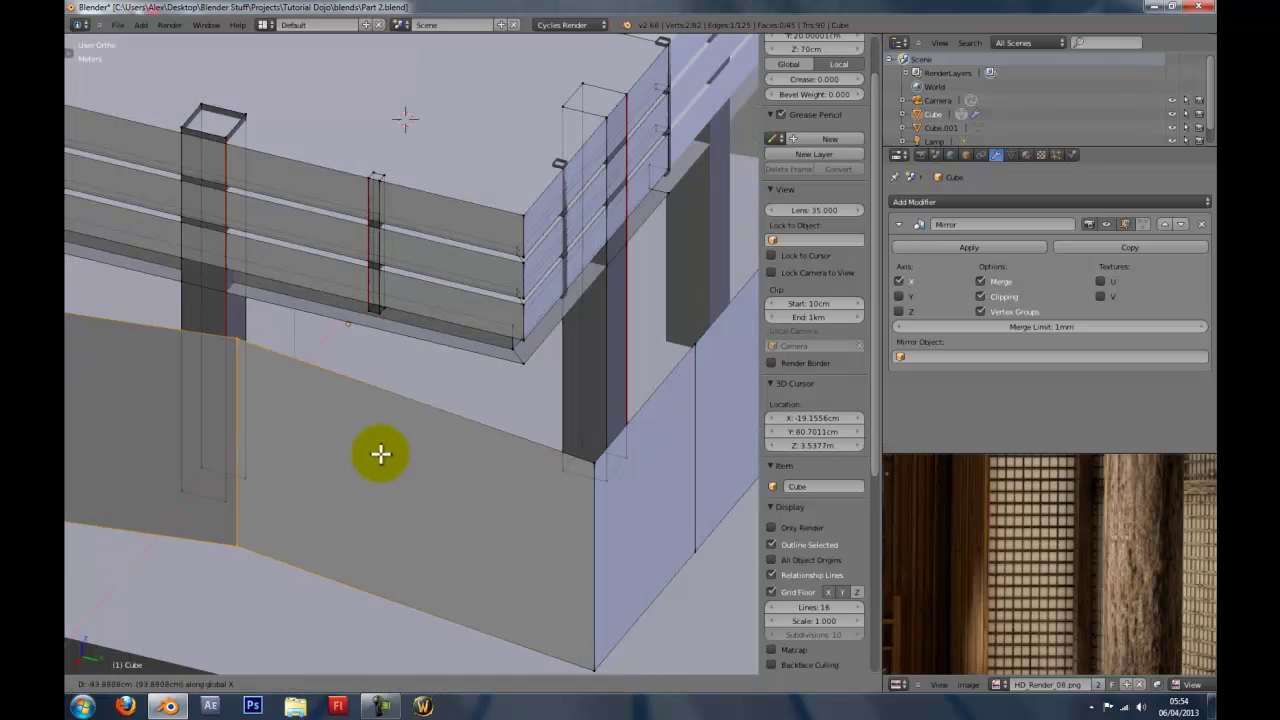
pyautogui.press('y')
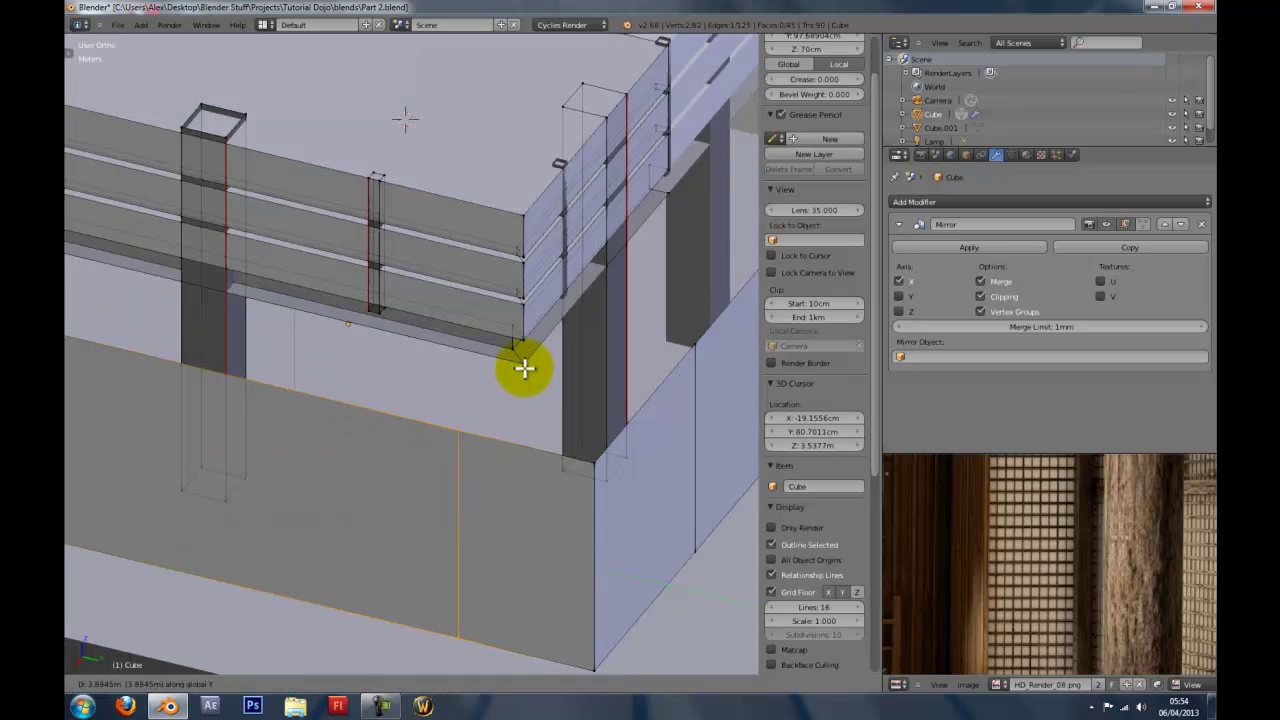
pyautogui.click(524, 364)
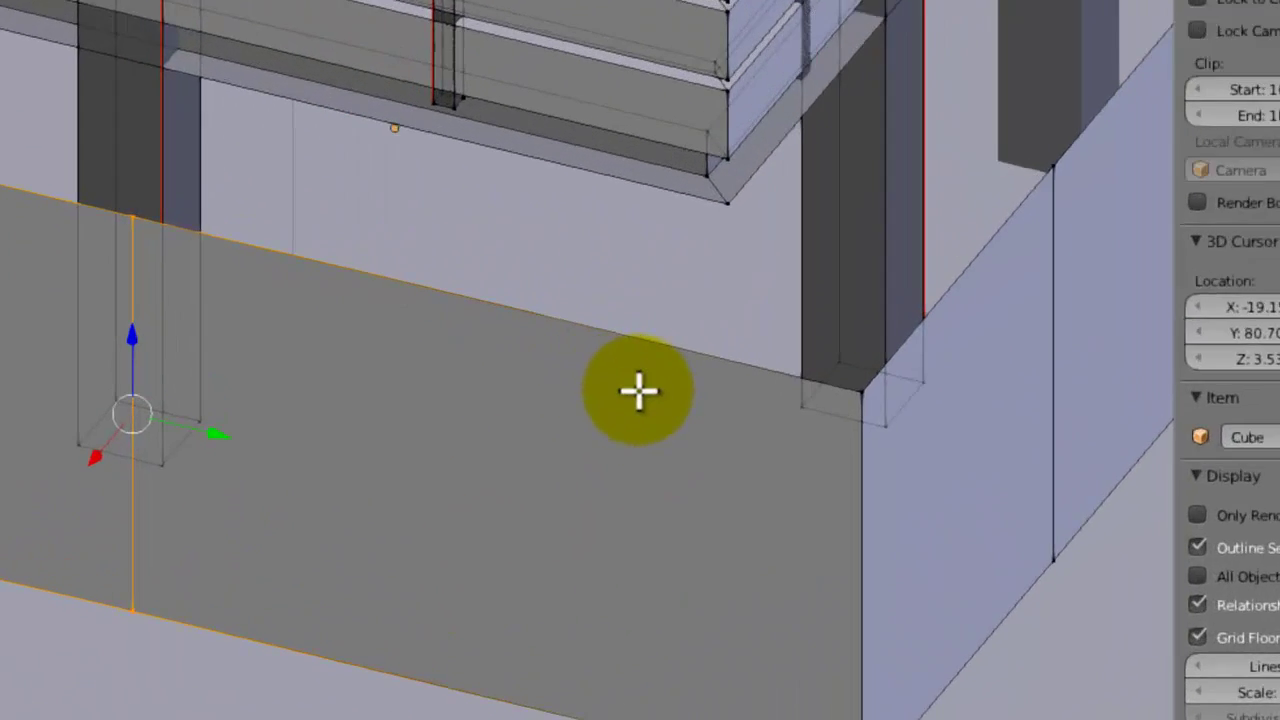
# Set the snap element to Vertex and move the side wall's new edge along Y, snapped to the lower corner of the slatted wall.
pyautogui.hotkey('ctrl', 'shift', 'Tab')
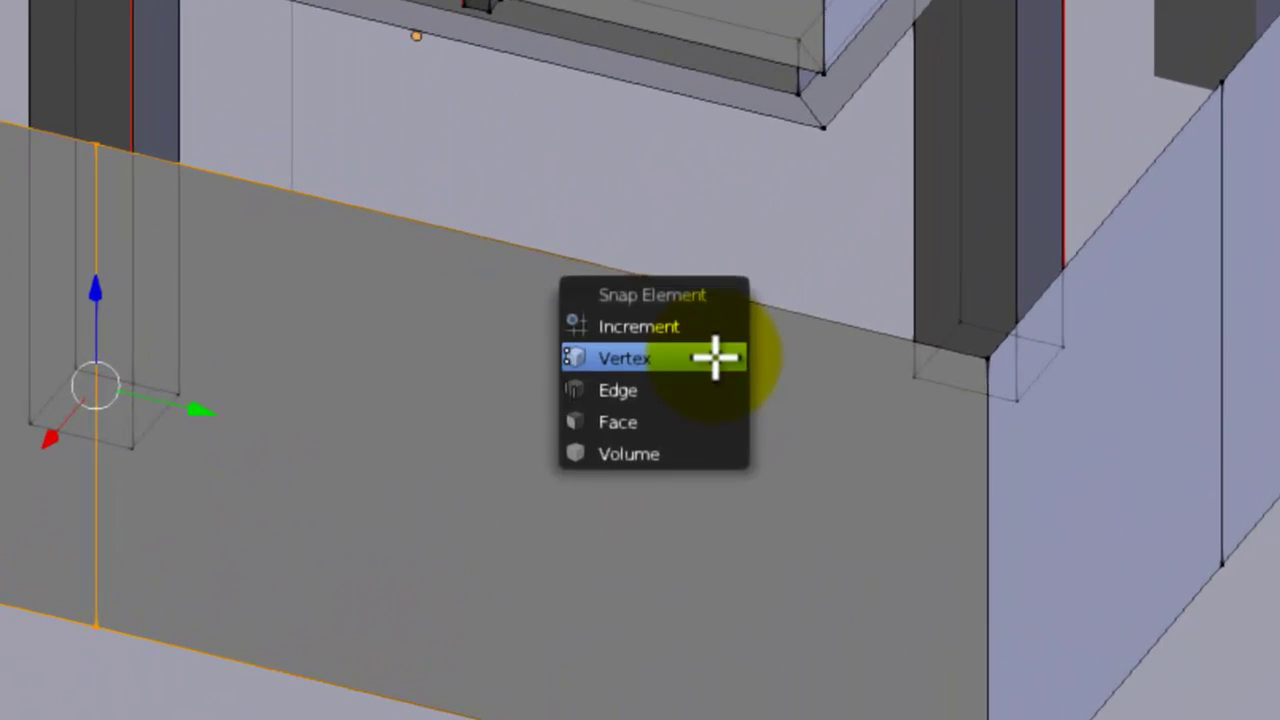
pyautogui.click(688, 359)
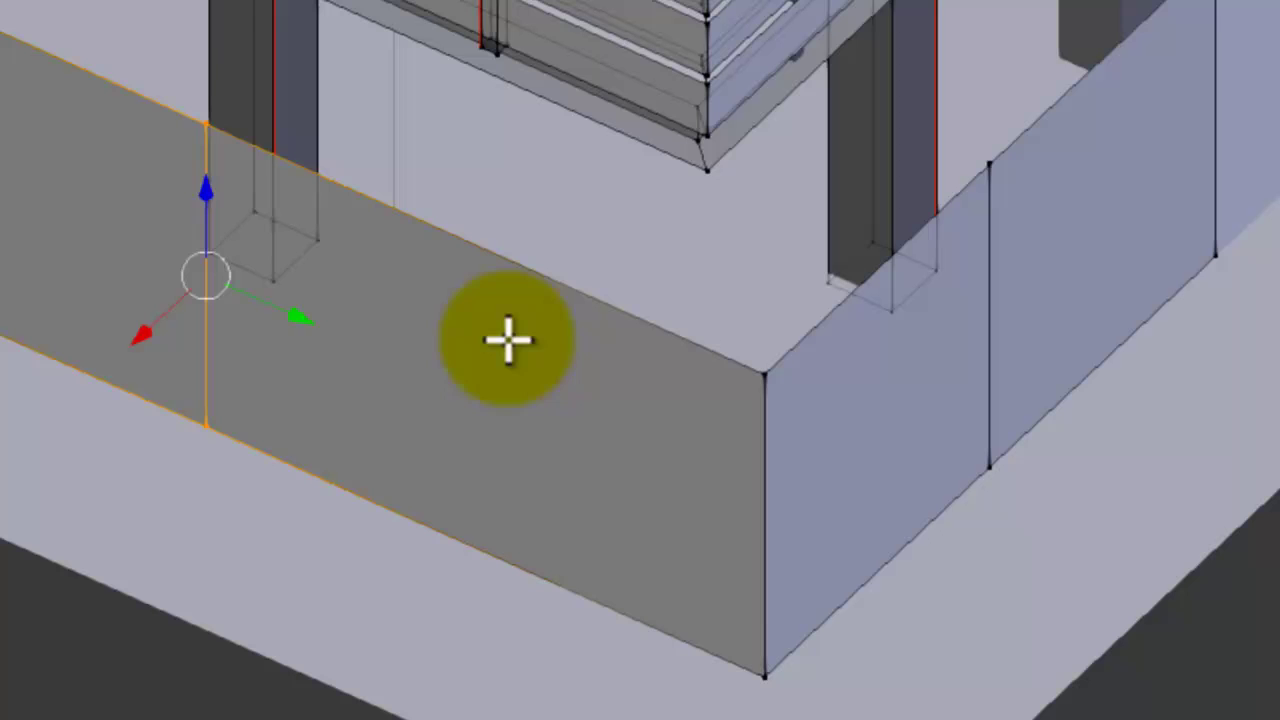
pyautogui.press('g')
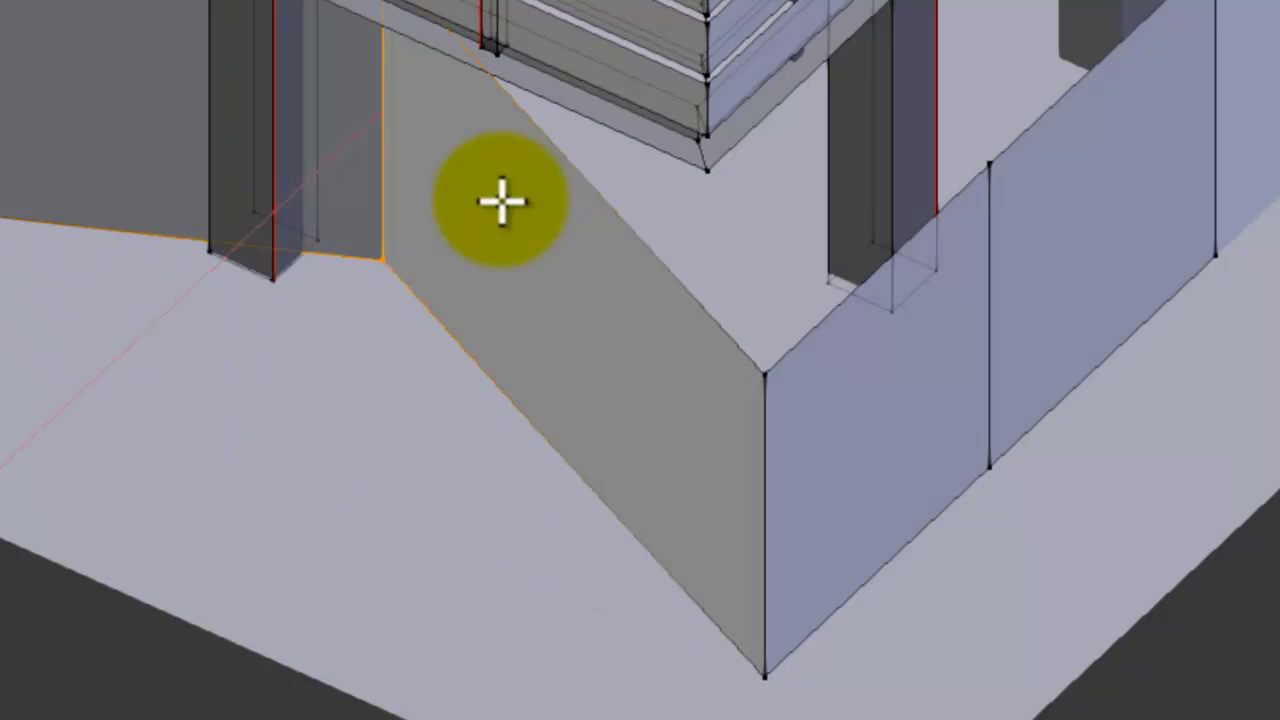
pyautogui.press('x')
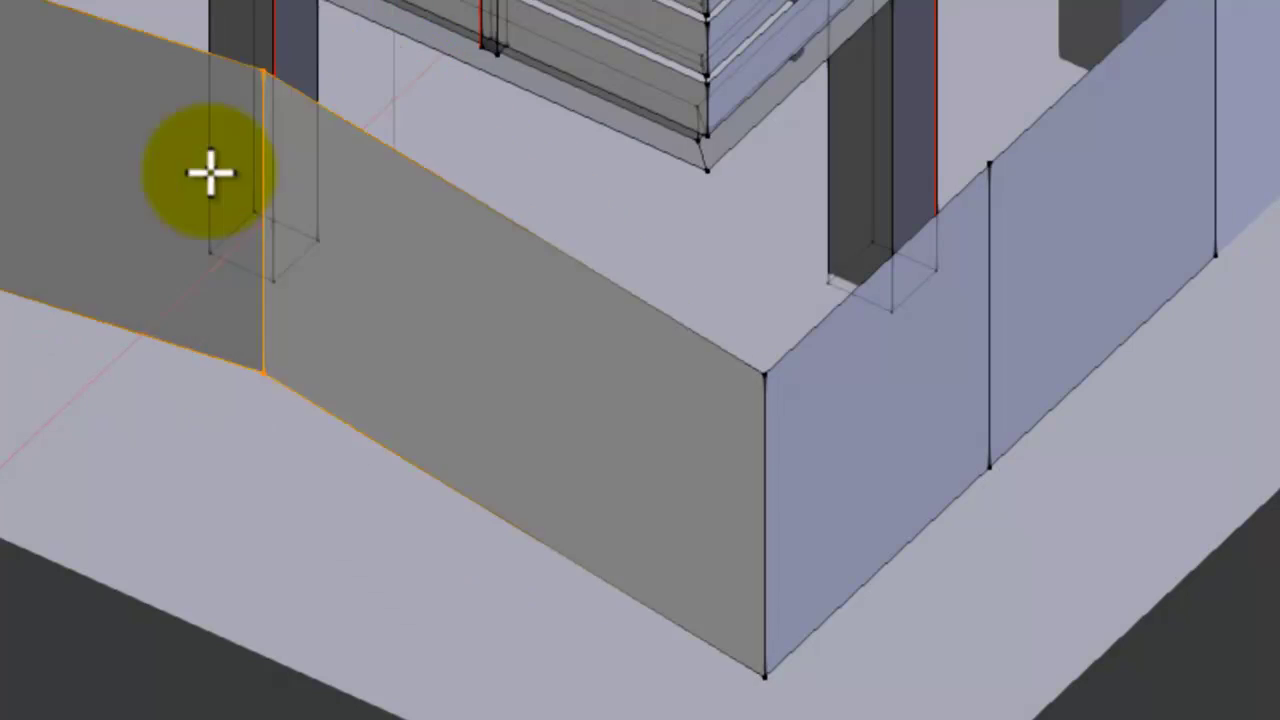
pyautogui.press('y')
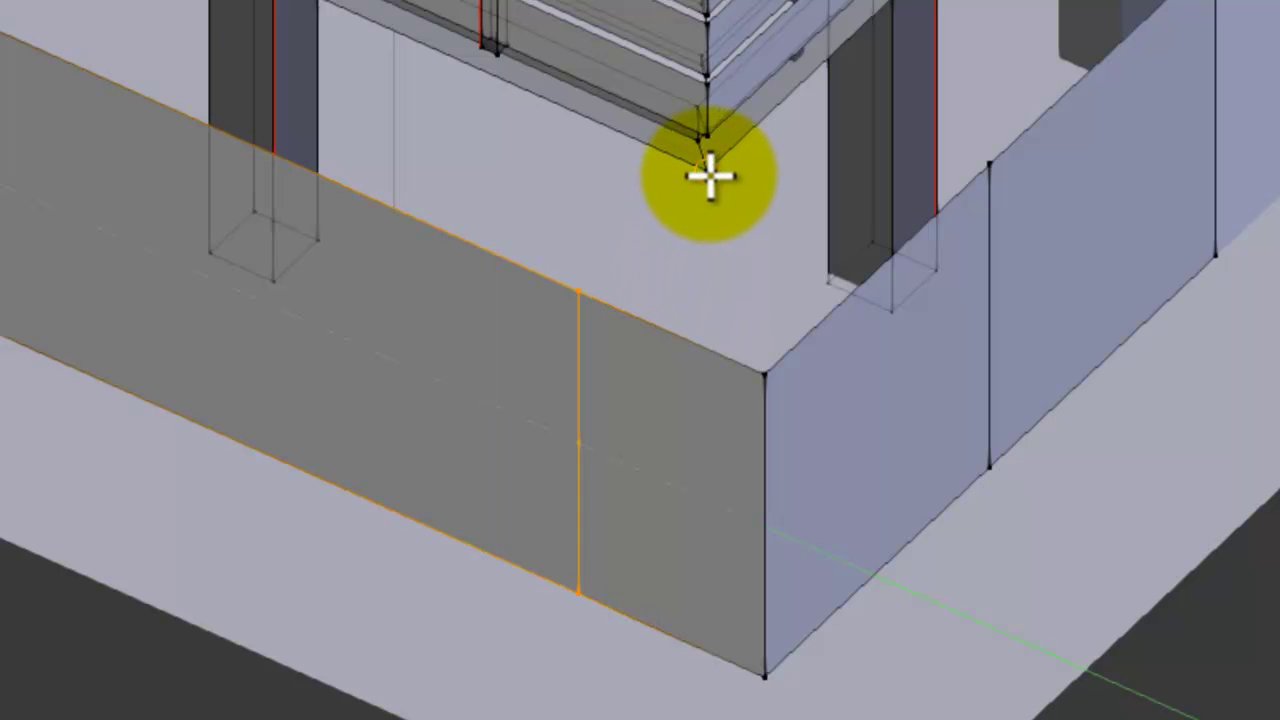
pyautogui.click(709, 176)
# Move the new vertical edge of the adjoining outer wall along X, snapped to the lower corner of the slatted wall.
pyautogui.moveTo(534, 272); pyautogui.dragTo(617, 234, button='middle')
pyautogui.keyDown('ctrl'); pyautogui.moveTo(617, 234); pyautogui.dragTo(608, 89, button='middle'); pyautogui.keyUp('ctrl')
pyautogui.moveTo(478, 206); pyautogui.dragTo(406, 268, button='middle')
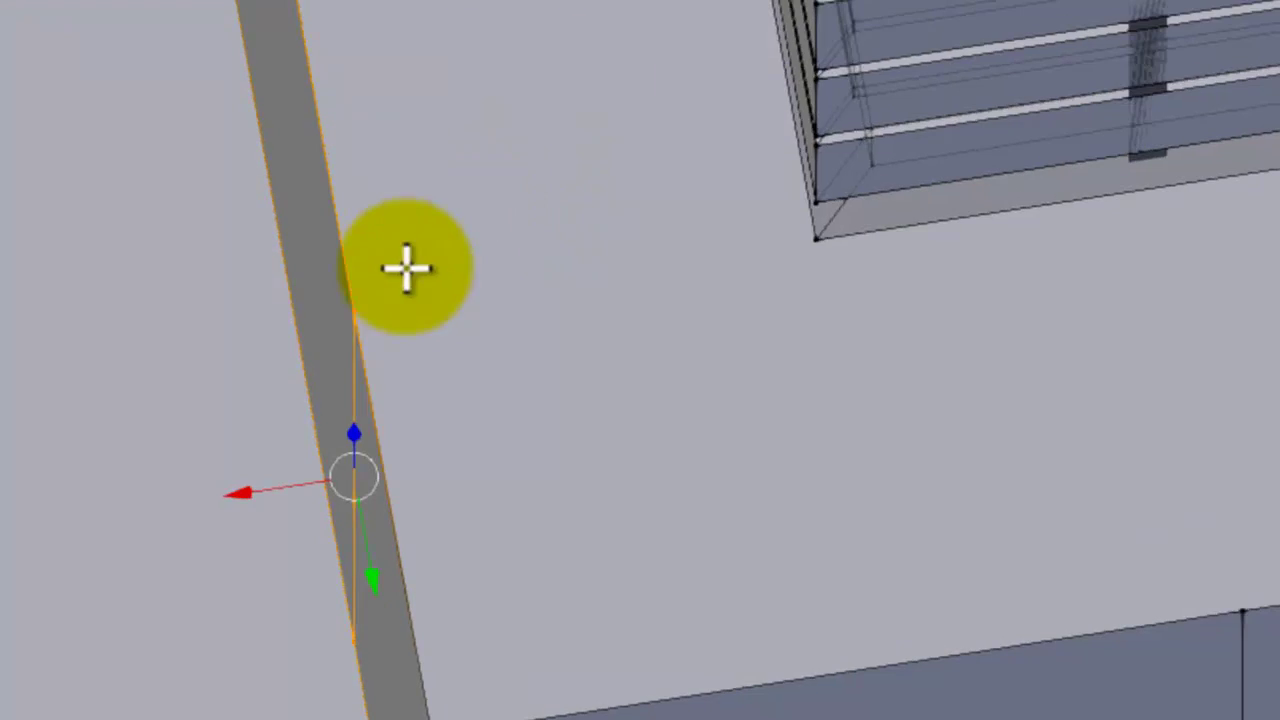
pyautogui.moveTo(754, 314); pyautogui.dragTo(618, 134, button='middle')
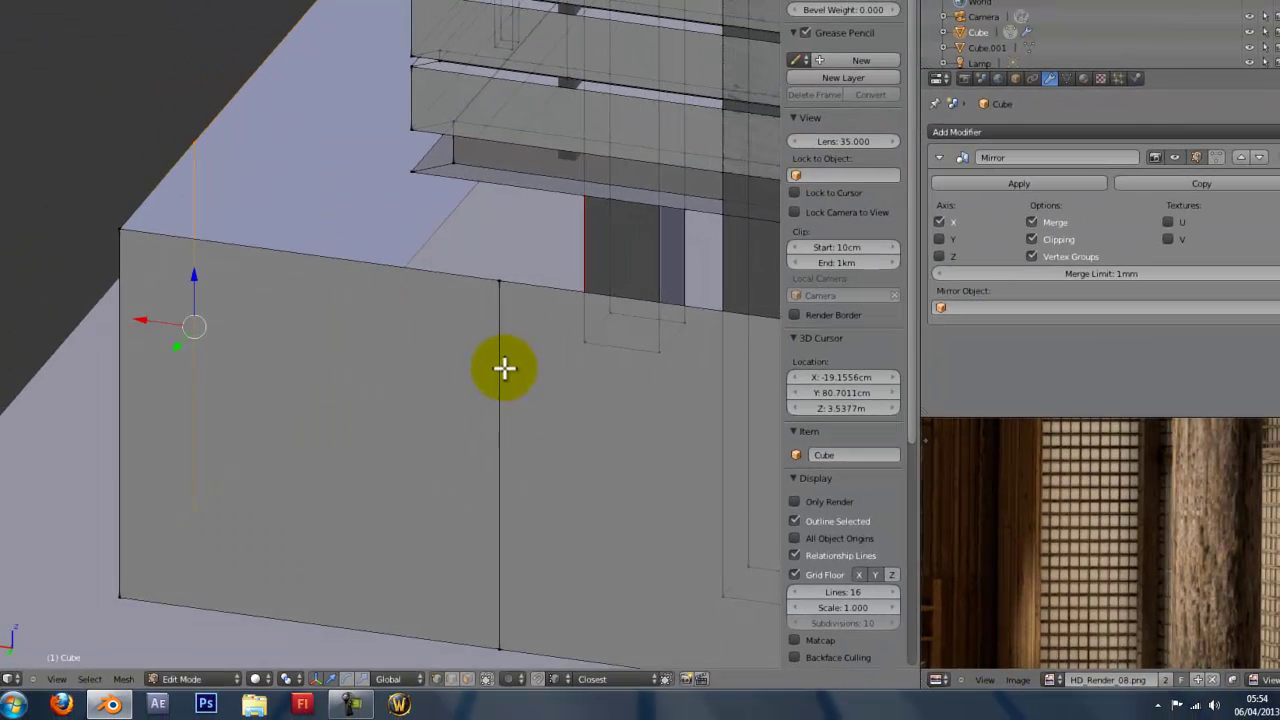
pyautogui.scroll(-2, 500, 366)
pyautogui.press('g')
pyautogui.press('x')
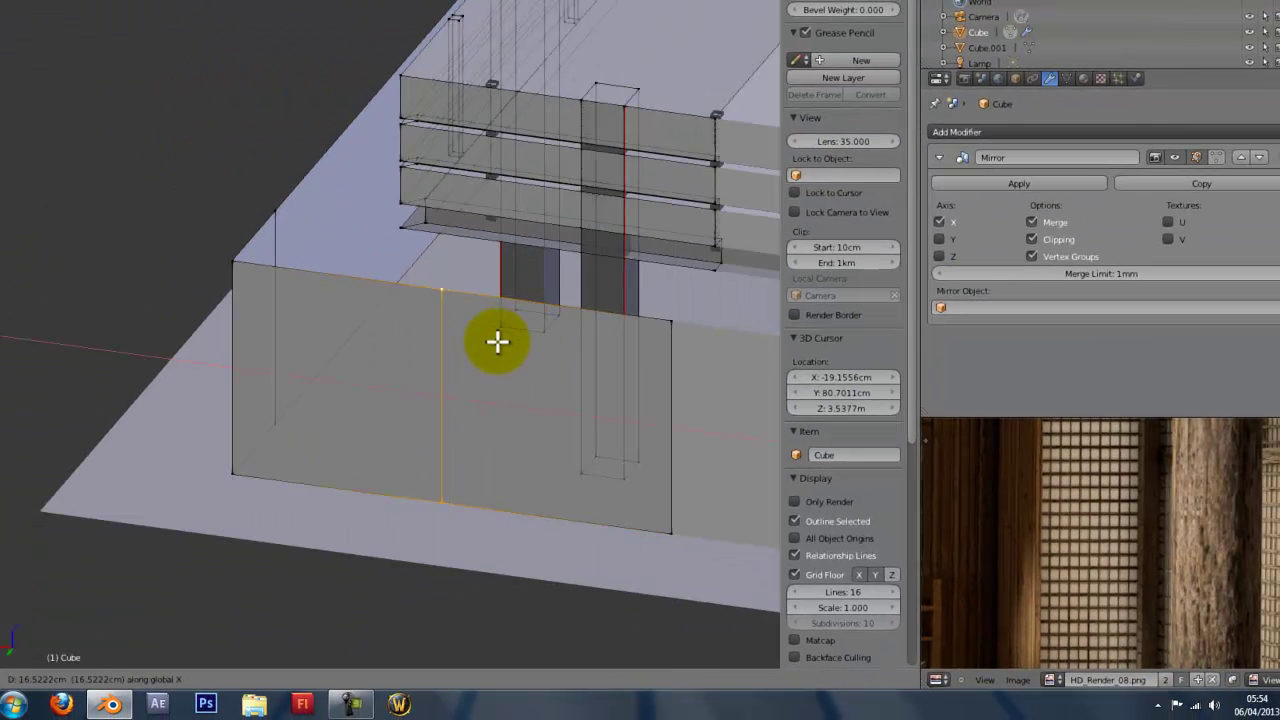
pyautogui.click(398, 228)
# Fill the square horizontal face between the outer wall corner, the two moved edges and the slatted wall's lower corner.
pyautogui.moveTo(400, 223); pyautogui.dragTo(337, 347, button='middle')
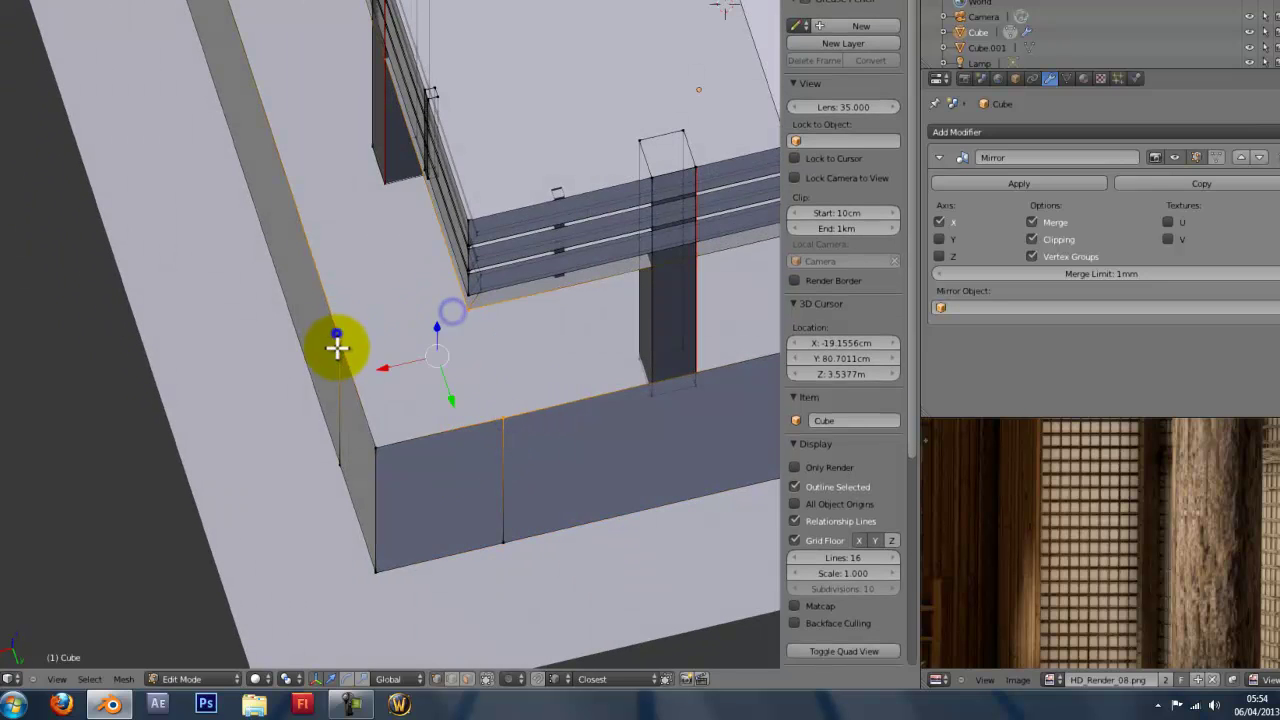
pyautogui.rightClick(449, 414)
pyautogui.moveTo(449, 414); pyautogui.dragTo(421, 460, button='middle')
pyautogui.press('KP_7')
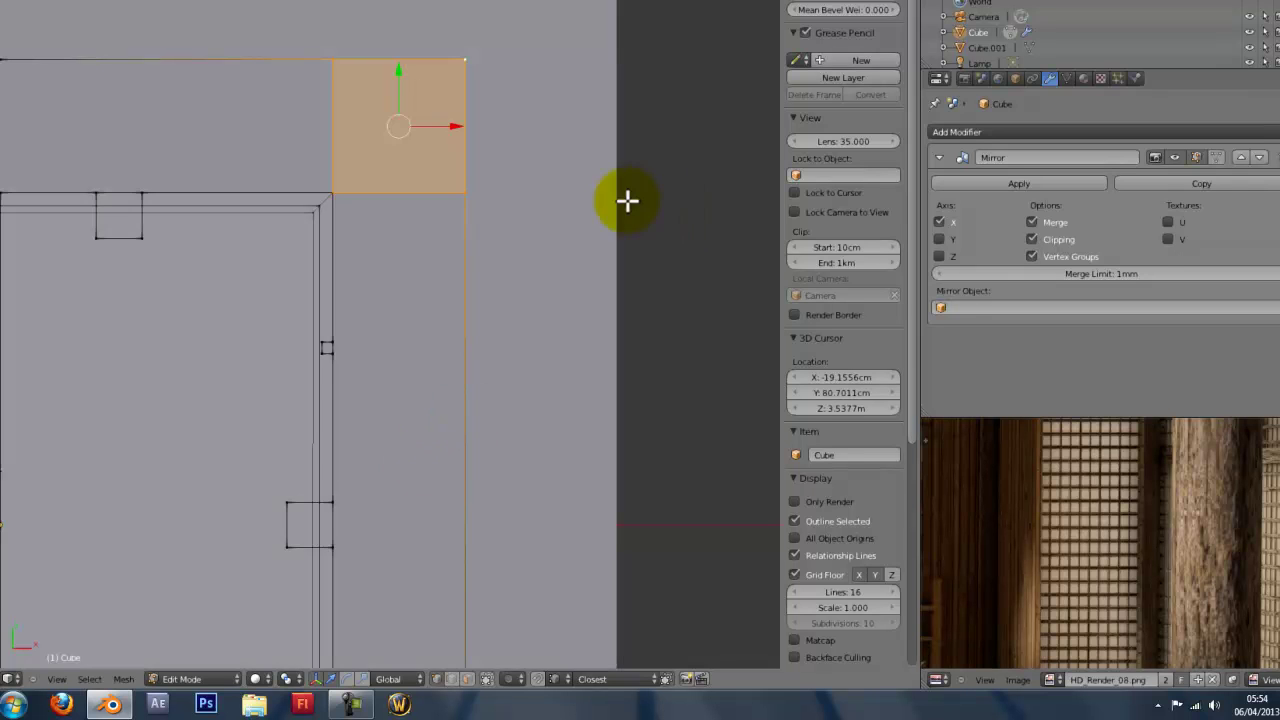
pyautogui.keyDown('shift'); pyautogui.moveTo(627, 201); pyautogui.dragTo(706, 358, button='middle'); pyautogui.keyUp('shift')
pyautogui.scroll(3, 714, 369)
pyautogui.scroll(-4, 589, 371)
# Fill the two horizontal strips between the outer walls and the slatted walls, on either side of the square corner face.
pyautogui.moveTo(589, 371); pyautogui.dragTo(500, 340, button='middle')
pyautogui.rightClick(426, 308)
pyautogui.keyDown('shift'); pyautogui.rightClick(402, 360); pyautogui.keyUp('shift')
pyautogui.keyDown('shift'); pyautogui.moveTo(326, 360); pyautogui.dragTo(839, 427, button='middle'); pyautogui.keyUp('shift')
pyautogui.moveTo(503, 349); pyautogui.dragTo(465, 392, button='middle')
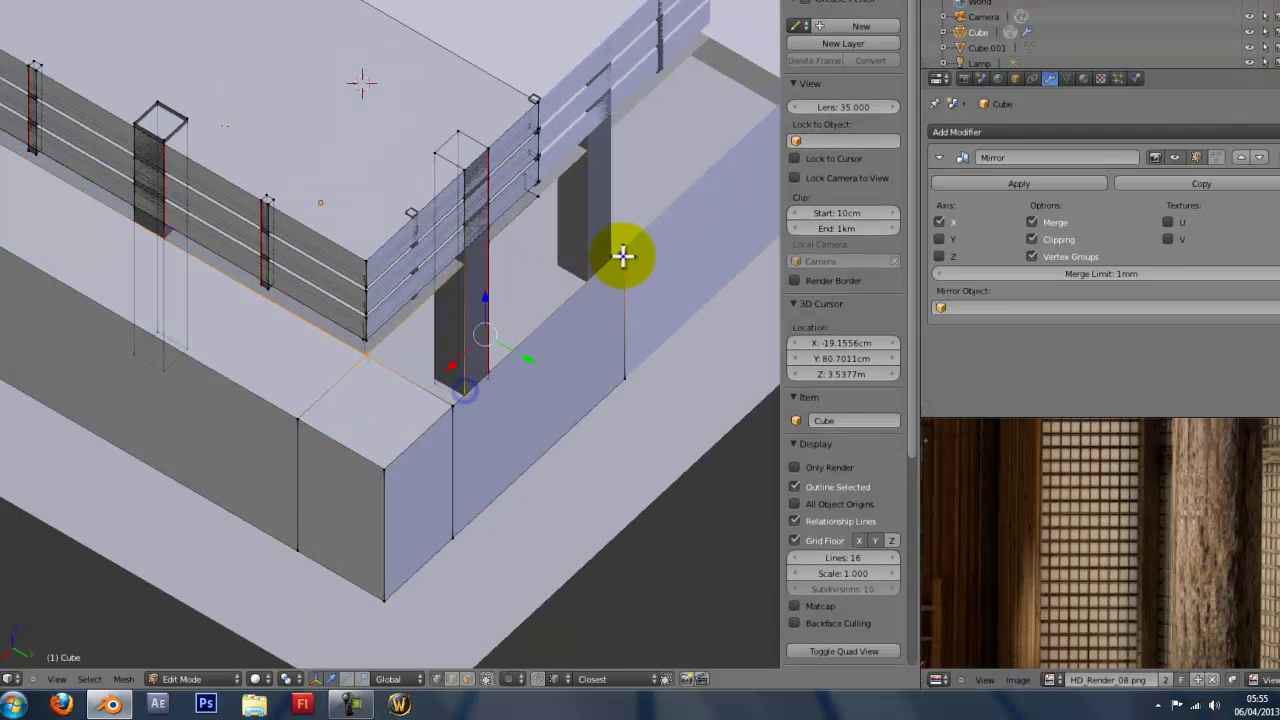
pyautogui.moveTo(543, 200); pyautogui.dragTo(443, 381, button='middle')
pyautogui.press('f')
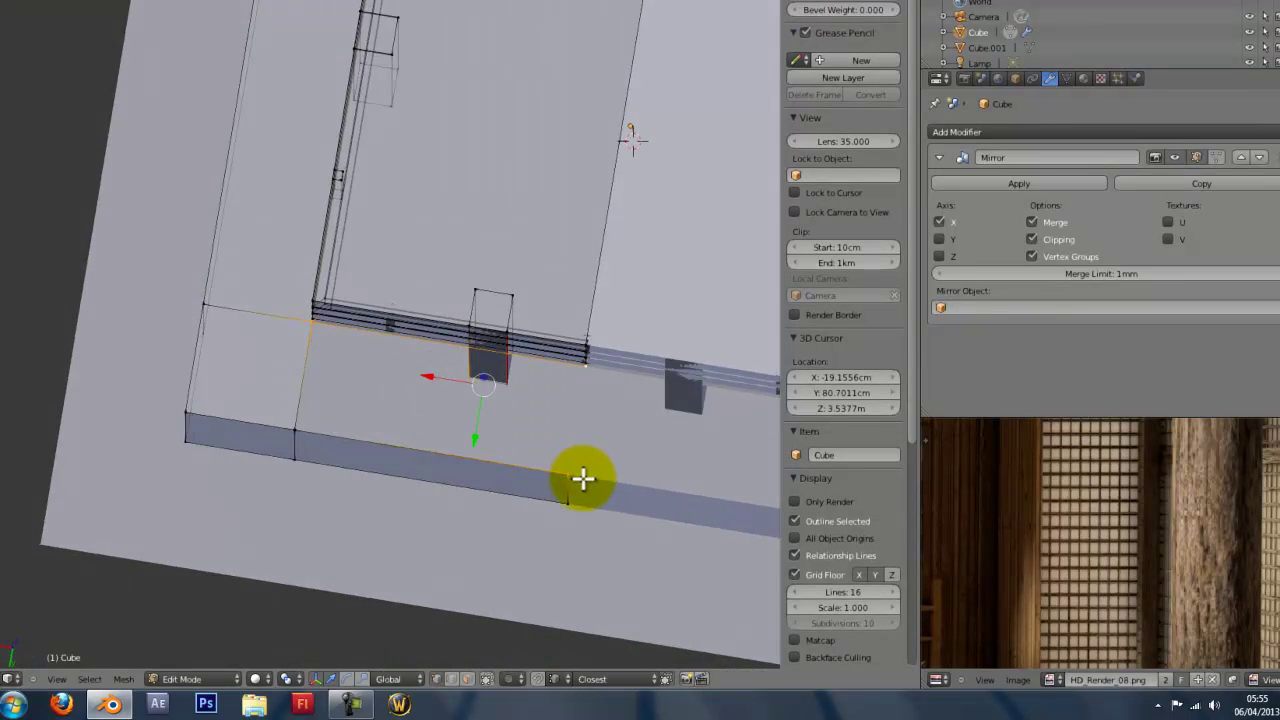
pyautogui.moveTo(300, 420); pyautogui.dragTo(292, 317, button='middle')
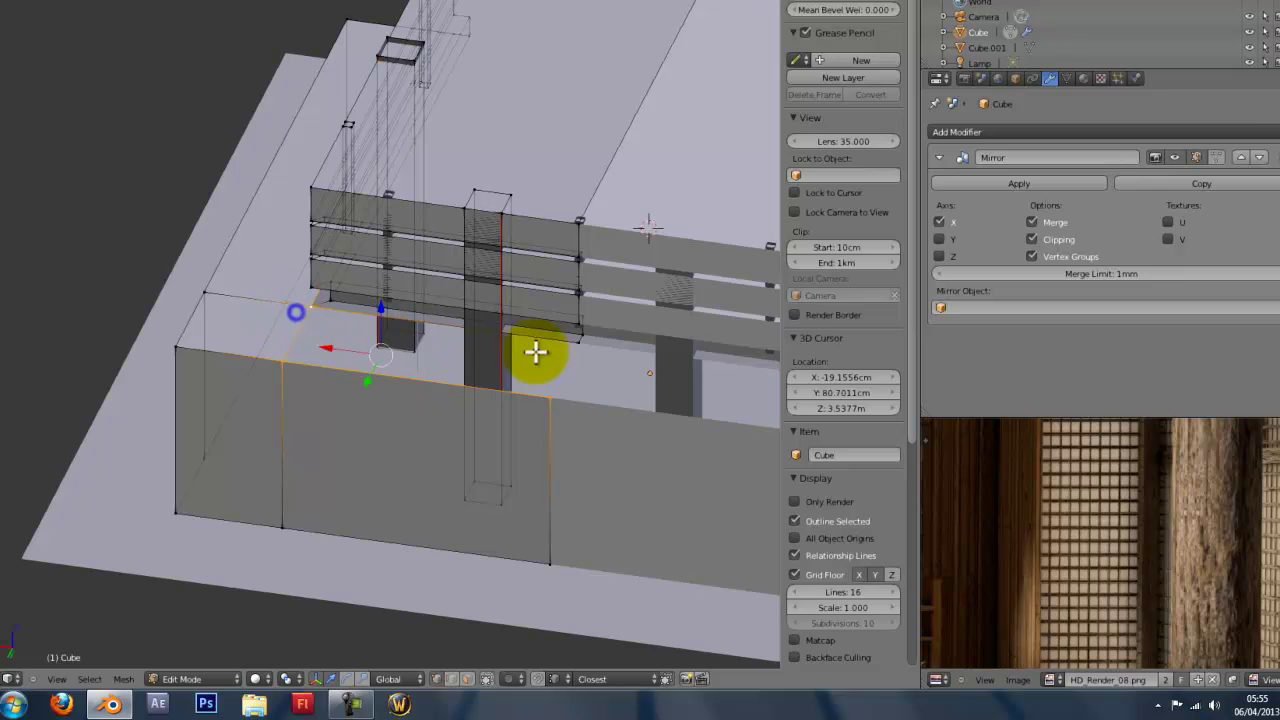
pyautogui.scroll(-5, 576, 351)
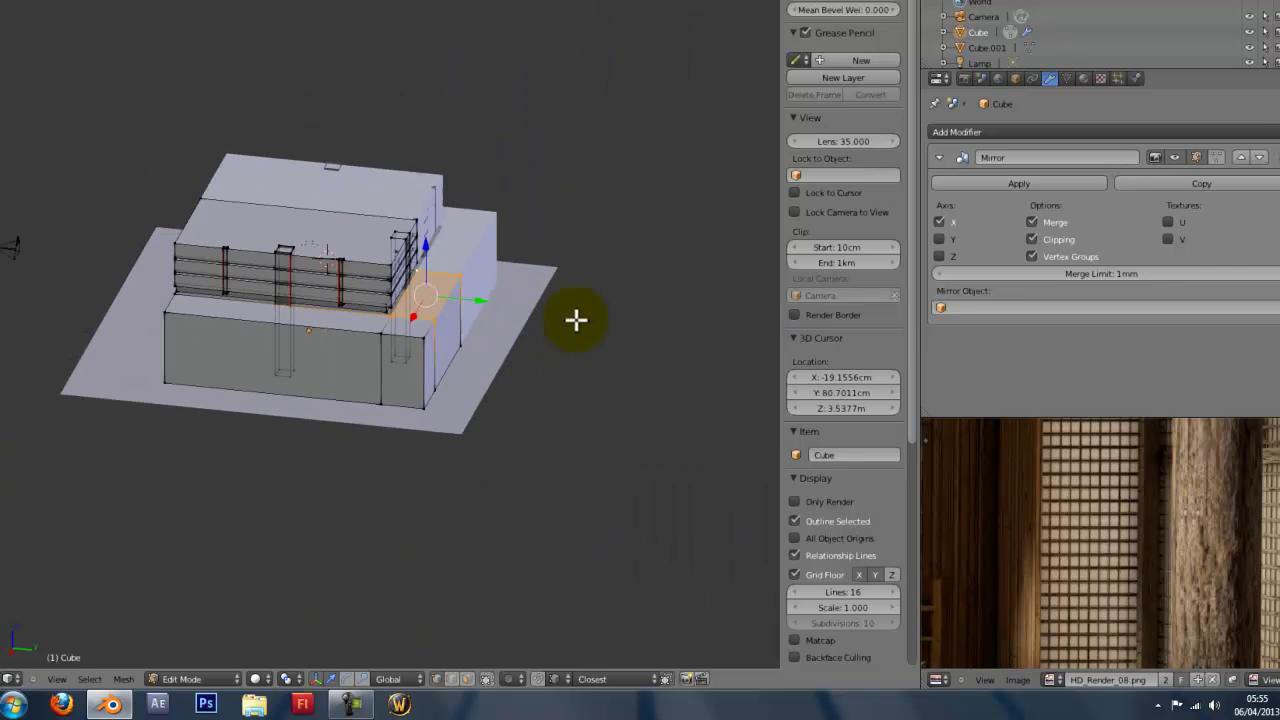
# Delete the two narrow outer wall faces that meet below the square corner face.
pyautogui.moveTo(574, 320); pyautogui.dragTo(486, 406, button='middle')
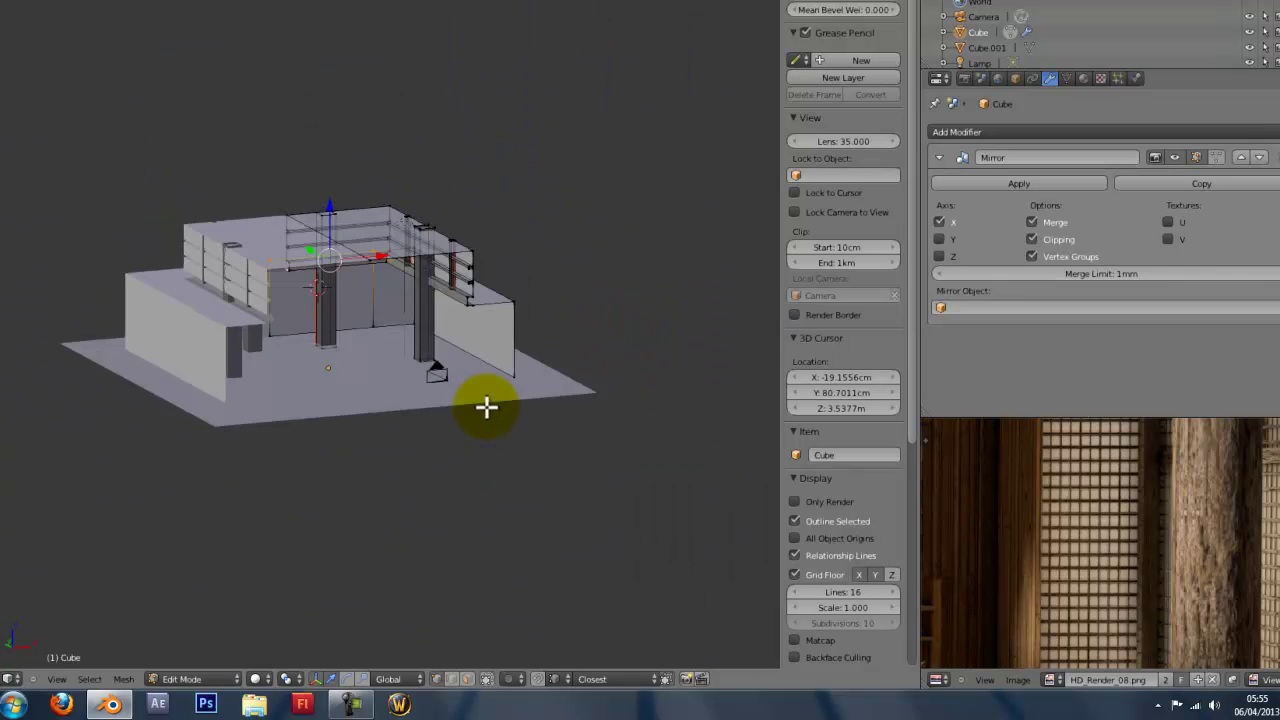
pyautogui.scroll(6, 486, 406)
pyautogui.moveTo(431, 294); pyautogui.dragTo(400, 420, button='middle')
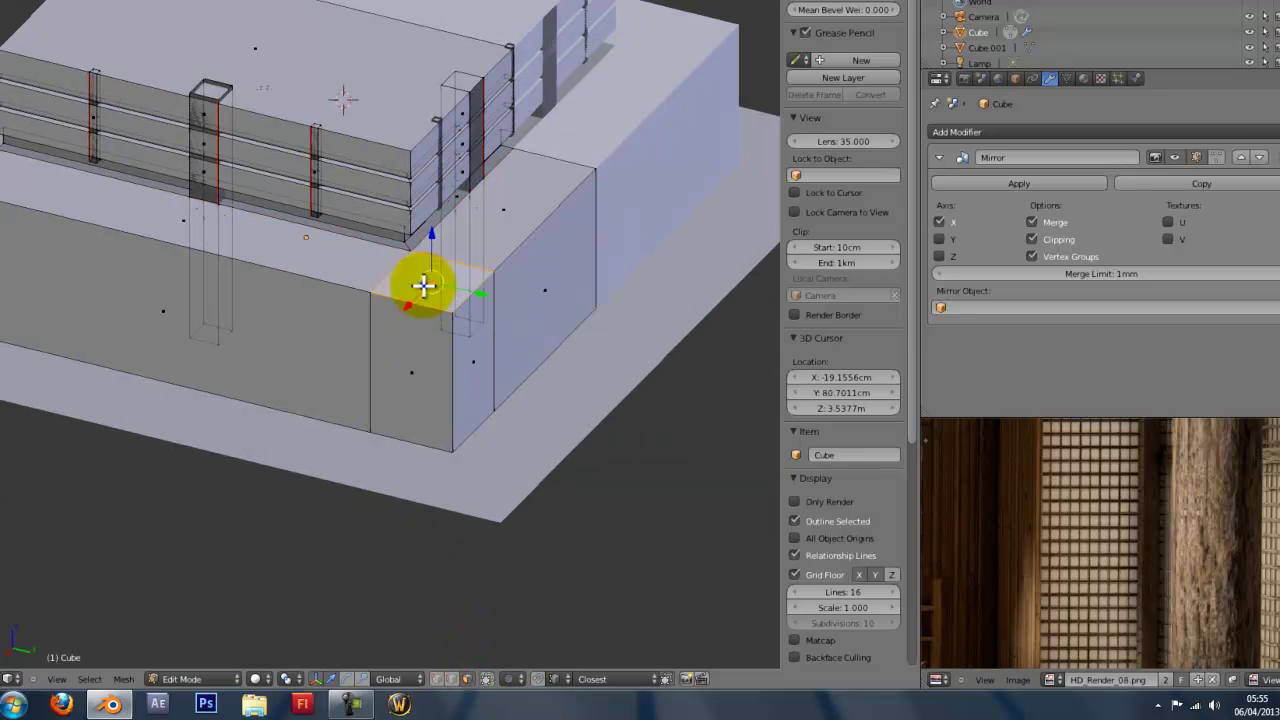
pyautogui.press('x')
pyautogui.click(403, 381)
pyautogui.moveTo(494, 368); pyautogui.dragTo(434, 370, button='middle')
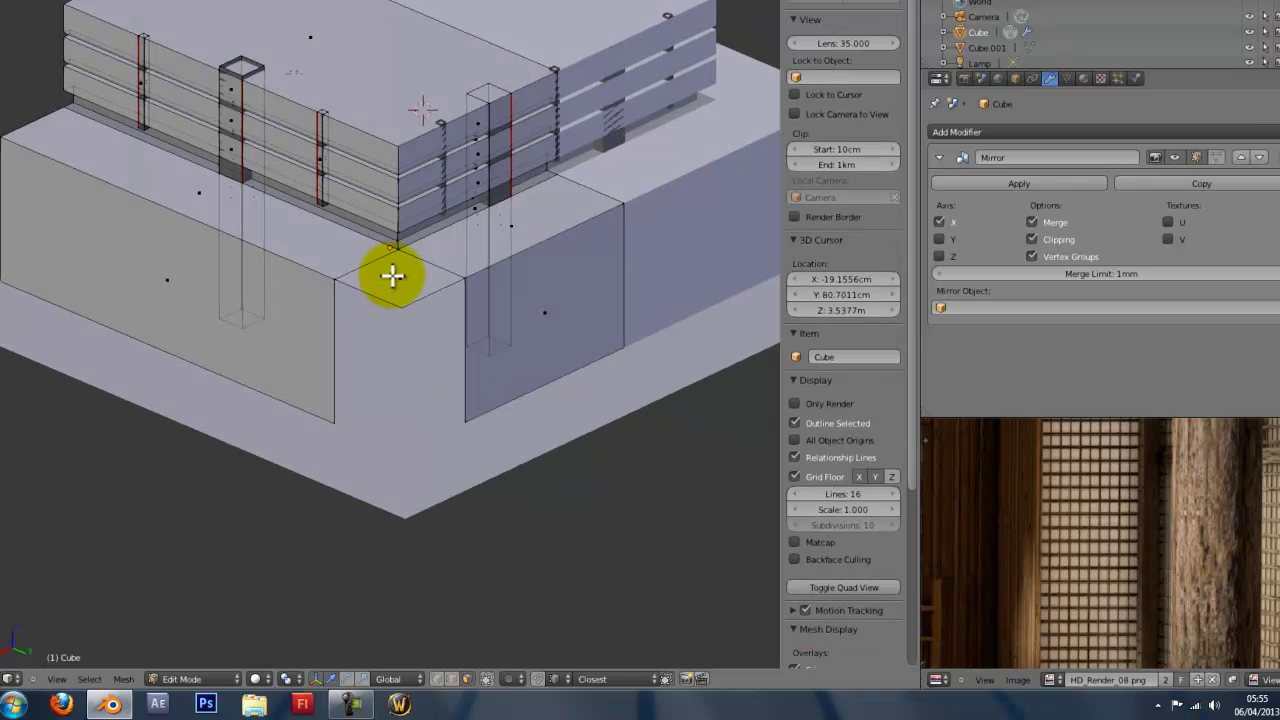
# Extrude the square corner face down about 3.15 m, snapped to the base of the outer wall, and delete its bottom face.
pyautogui.rightClick(401, 281)
pyautogui.press('e')
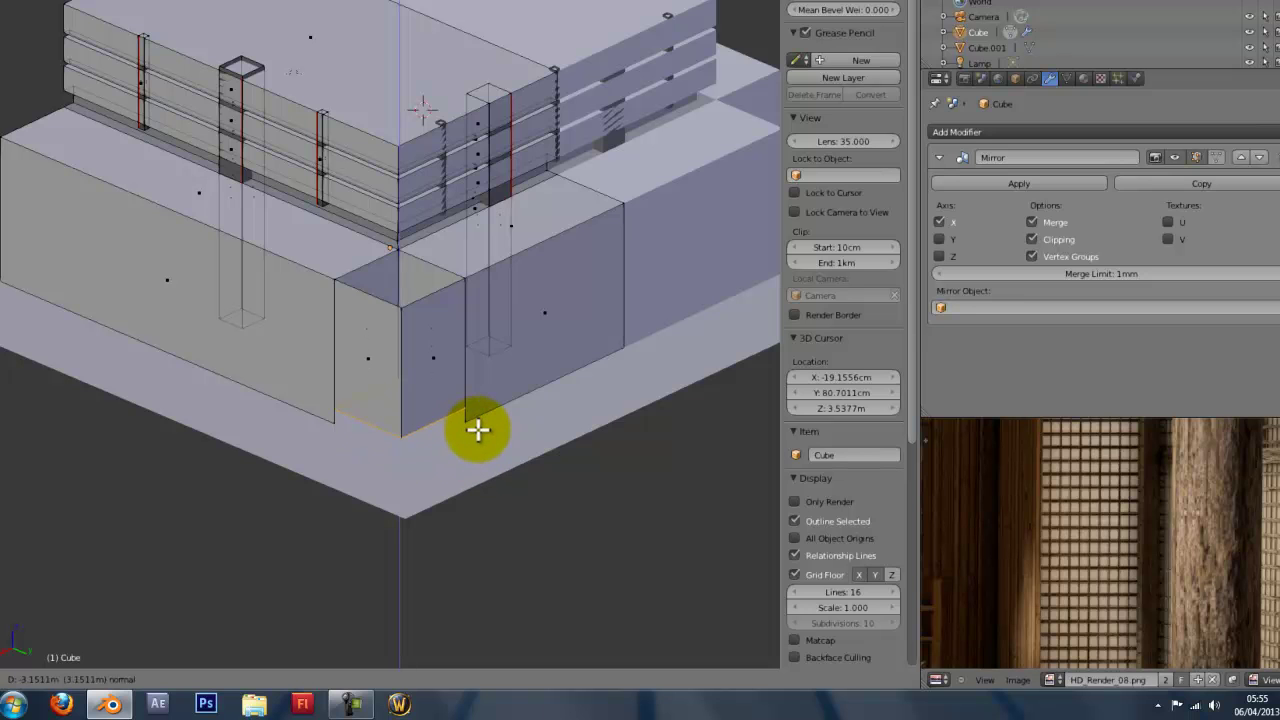
pyautogui.click(467, 420)
pyautogui.moveTo(466, 423); pyautogui.dragTo(409, 522, button='middle')
pyautogui.moveTo(503, 666); pyautogui.dragTo(514, 517, button='middle')
pyautogui.press('x')
pyautogui.click(514, 517)
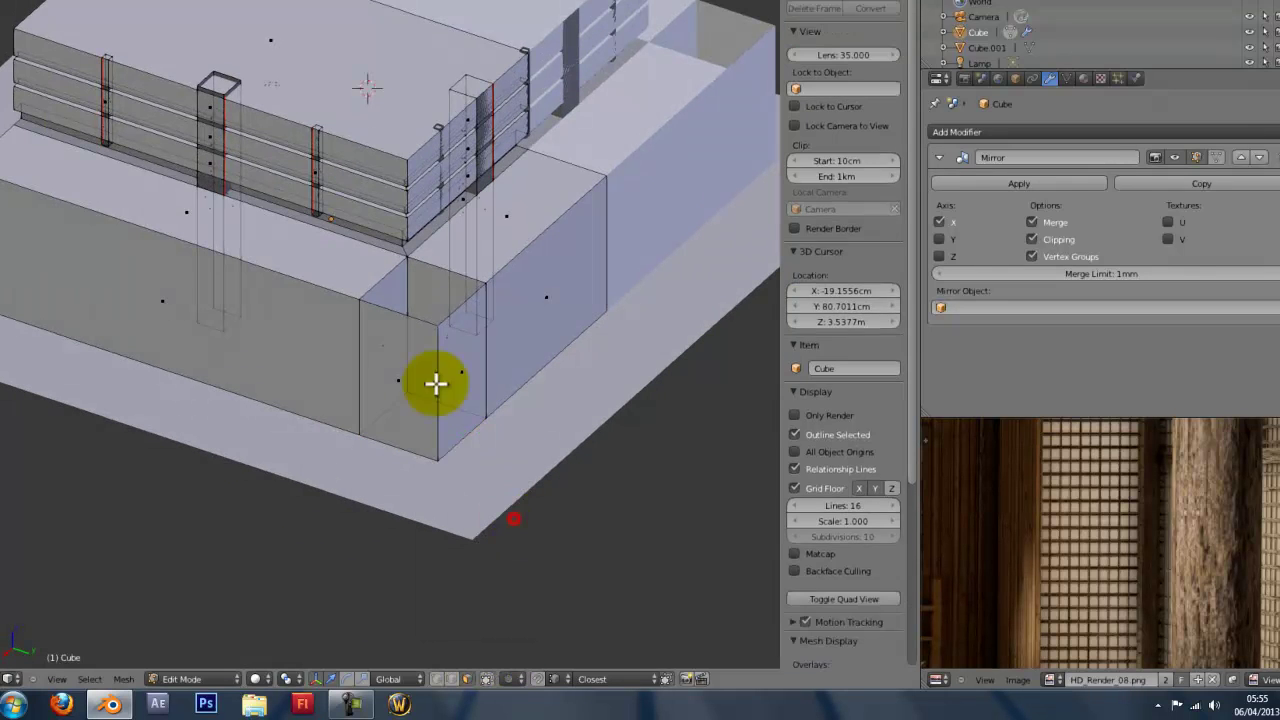
# Delete the two outward-facing sides of the extruded corner block, leaving only its inner walls.
pyautogui.rightClick(463, 377)
pyautogui.press('x')
pyautogui.press('Escape')
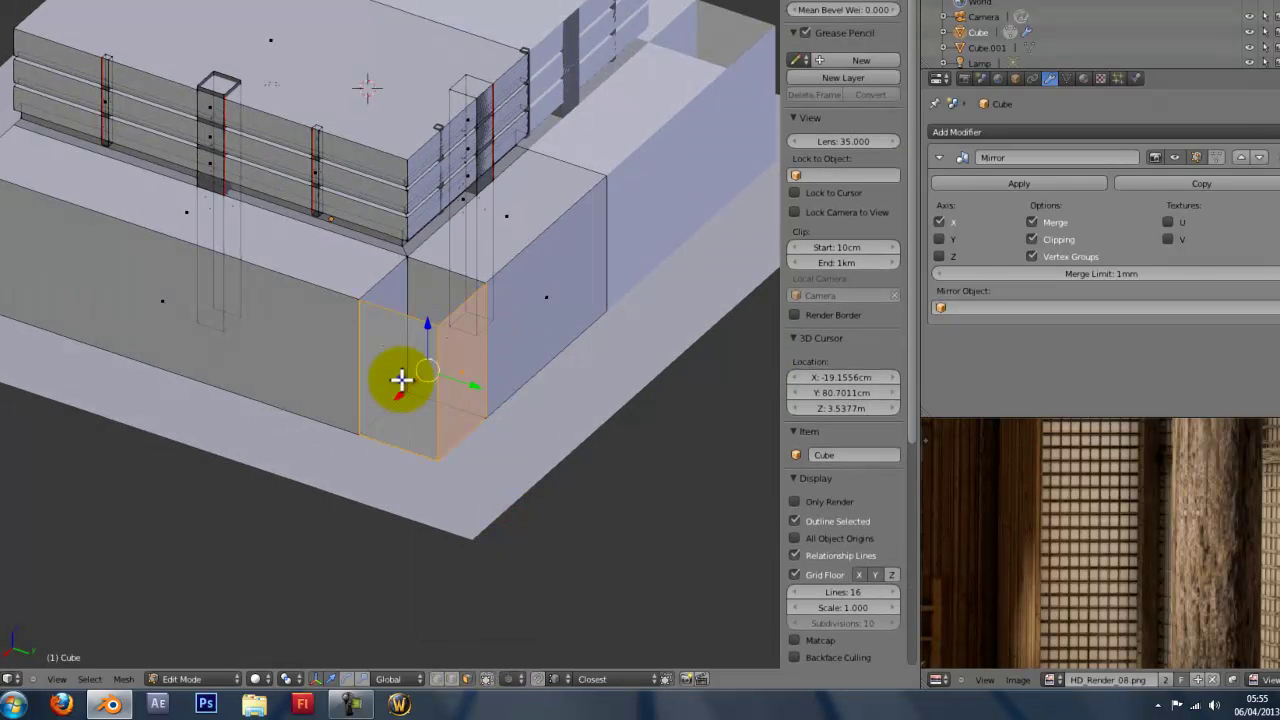
pyautogui.press('x')
pyautogui.click(406, 374)
# Select the whole mesh and remove its doubled vertices.
pyautogui.moveTo(409, 380); pyautogui.dragTo(385, 357, button='middle')
pyautogui.press('a')
pyautogui.press('w')
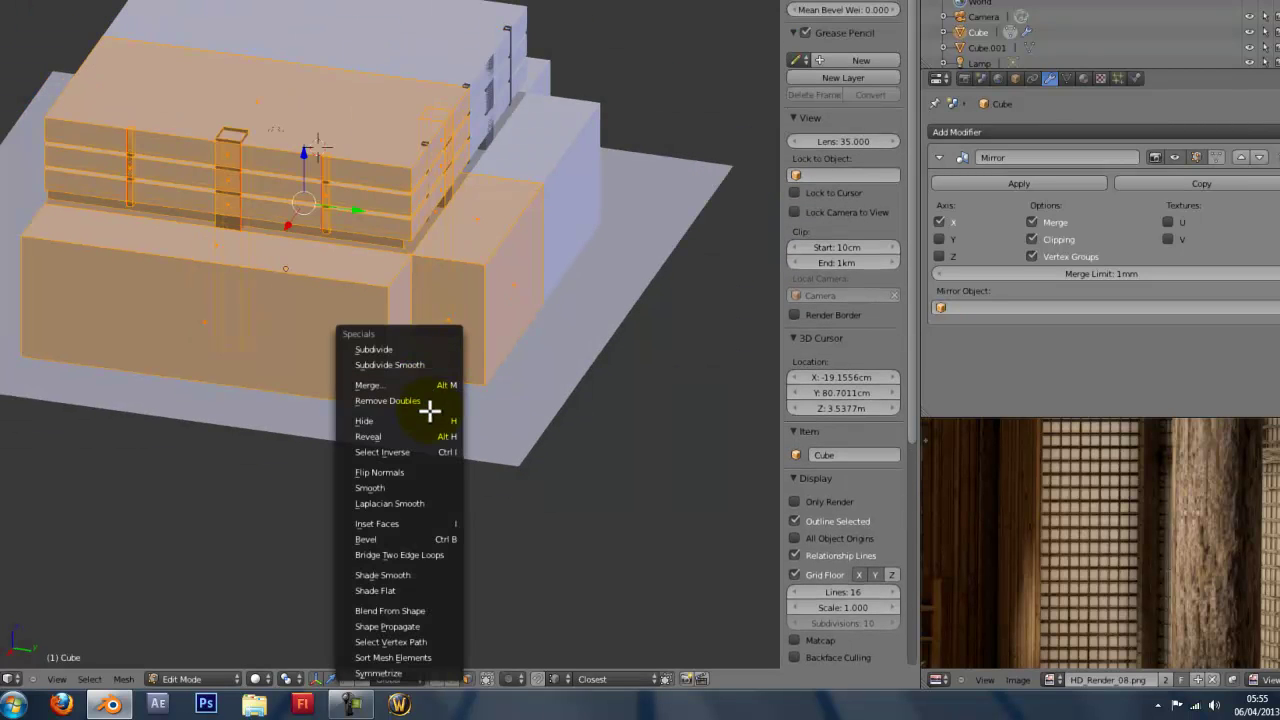
pyautogui.click(397, 402)
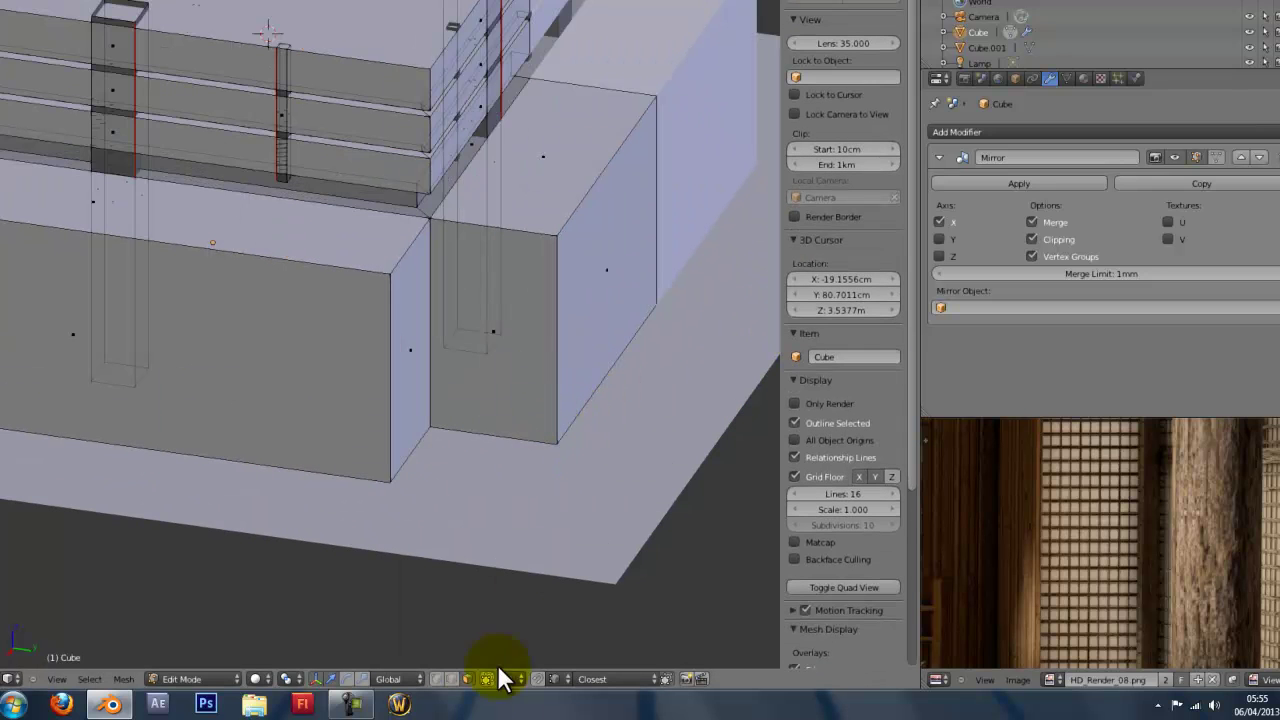
# Inspect the new recessed corner and its base vertices from outside and from within the room.
pyautogui.moveTo(500, 590); pyautogui.dragTo(510, 472, button='middle')
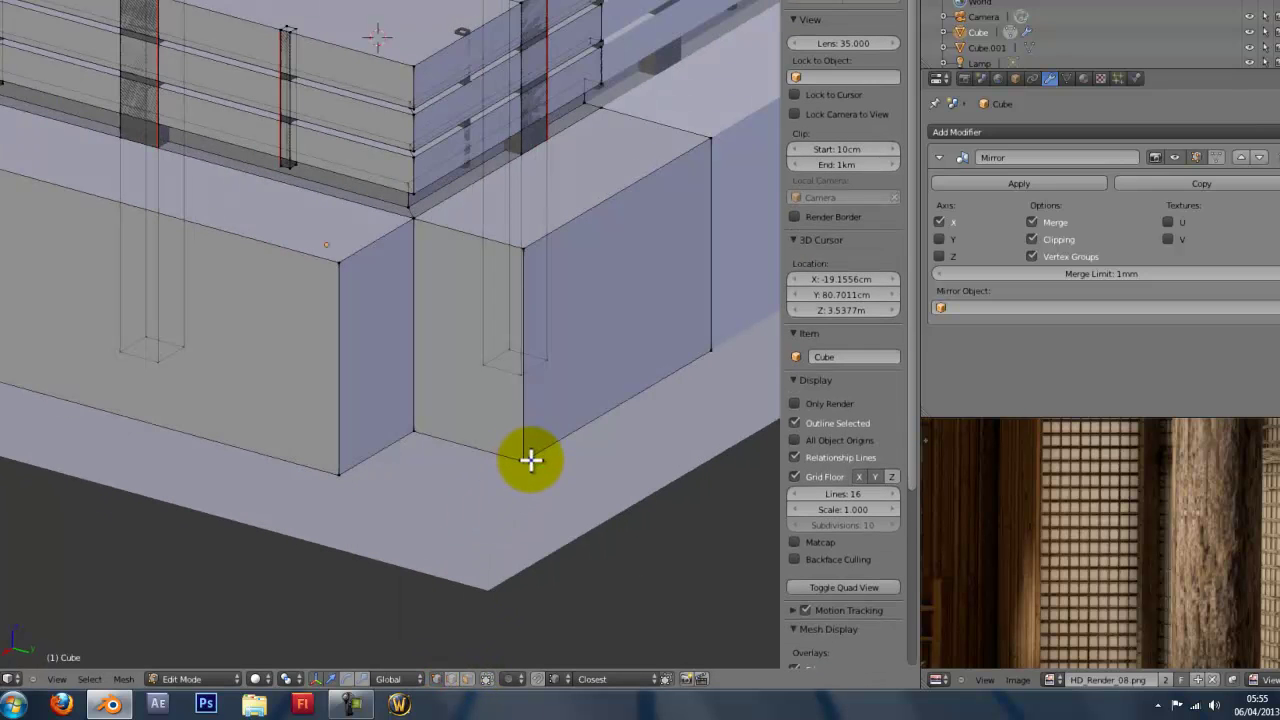
pyautogui.rightClick(530, 461)
pyautogui.rightClick(346, 472)
pyautogui.moveTo(346, 472); pyautogui.dragTo(487, 401, button='middle')
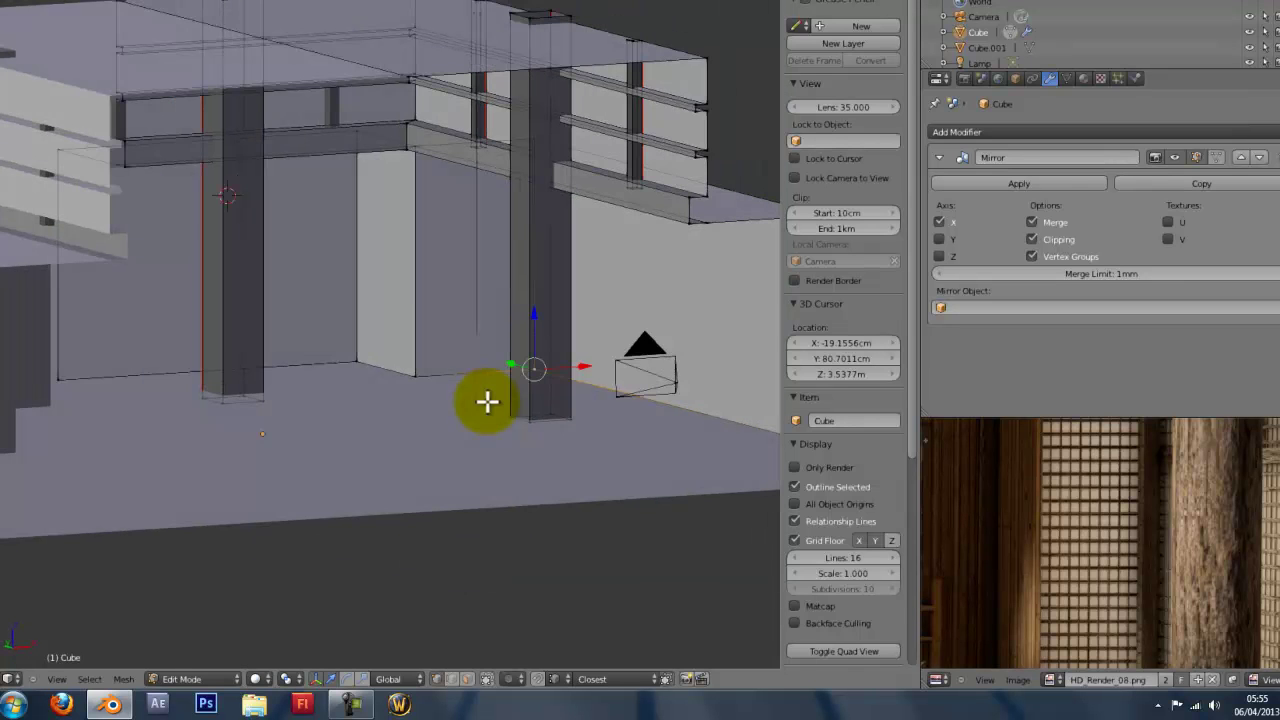
pyautogui.moveTo(449, 306); pyautogui.dragTo(420, 338, button='middle')
pyautogui.scroll(-3, 1048, 491)
pyautogui.moveTo(590, 385); pyautogui.dragTo(549, 430, button='middle')
pyautogui.scroll(-1, 1171, 638)
# Enlarge the reference render and examine the lattice screens, their wooden frames and the recessed corner behind the round post.
pyautogui.moveTo(1071, 551); pyautogui.dragTo(1106, 577, button='middle')
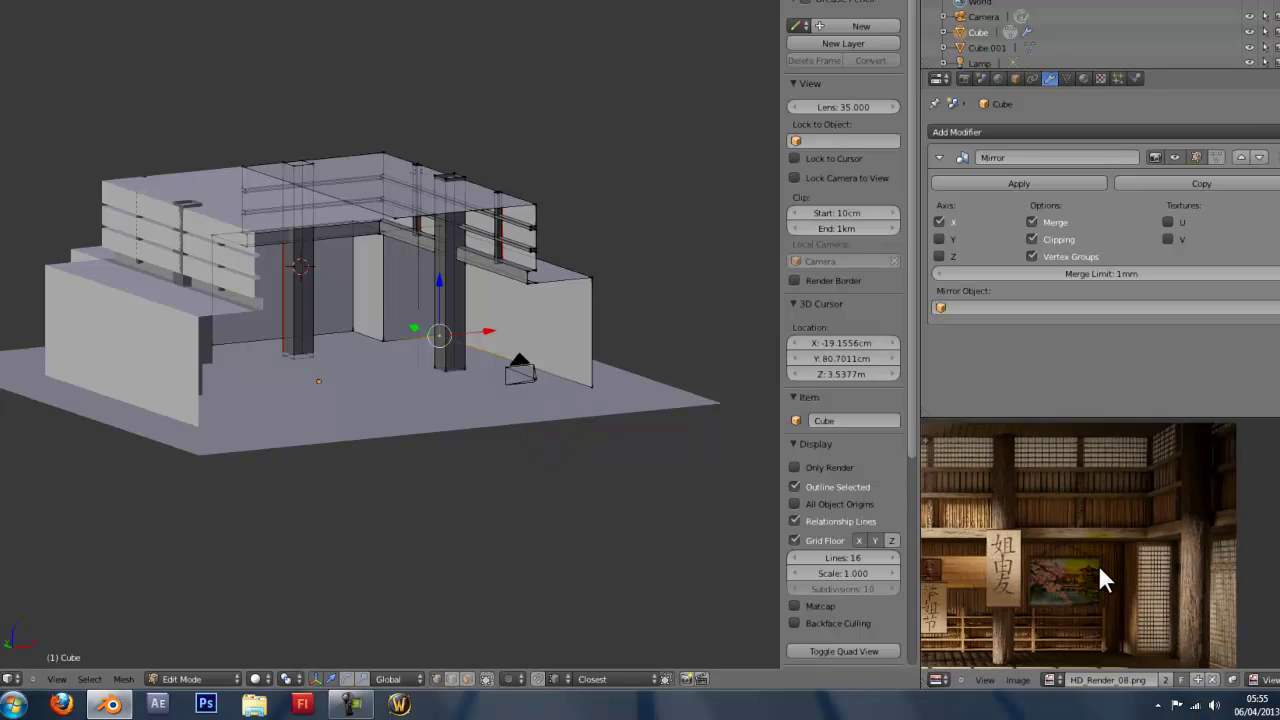
pyautogui.hotkey('ctrl', 'Up')
pyautogui.scroll(9, 695, 483)
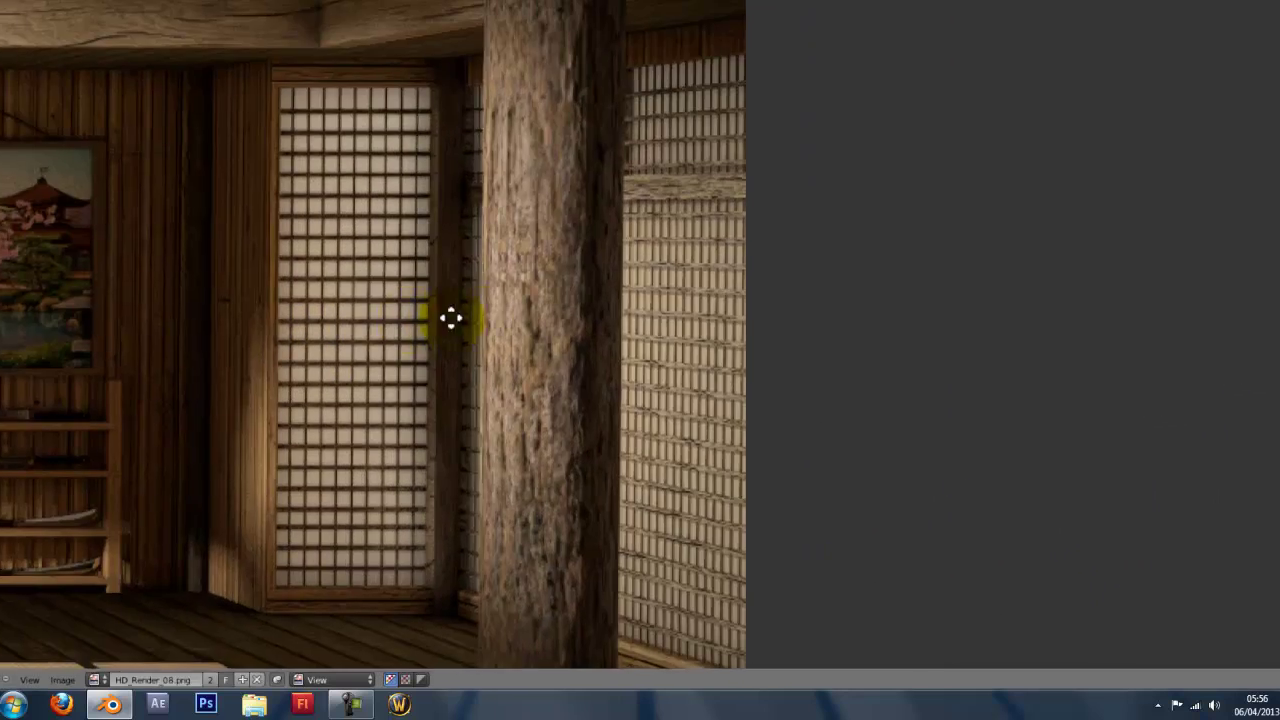
pyautogui.scroll(-3, 490, 158)
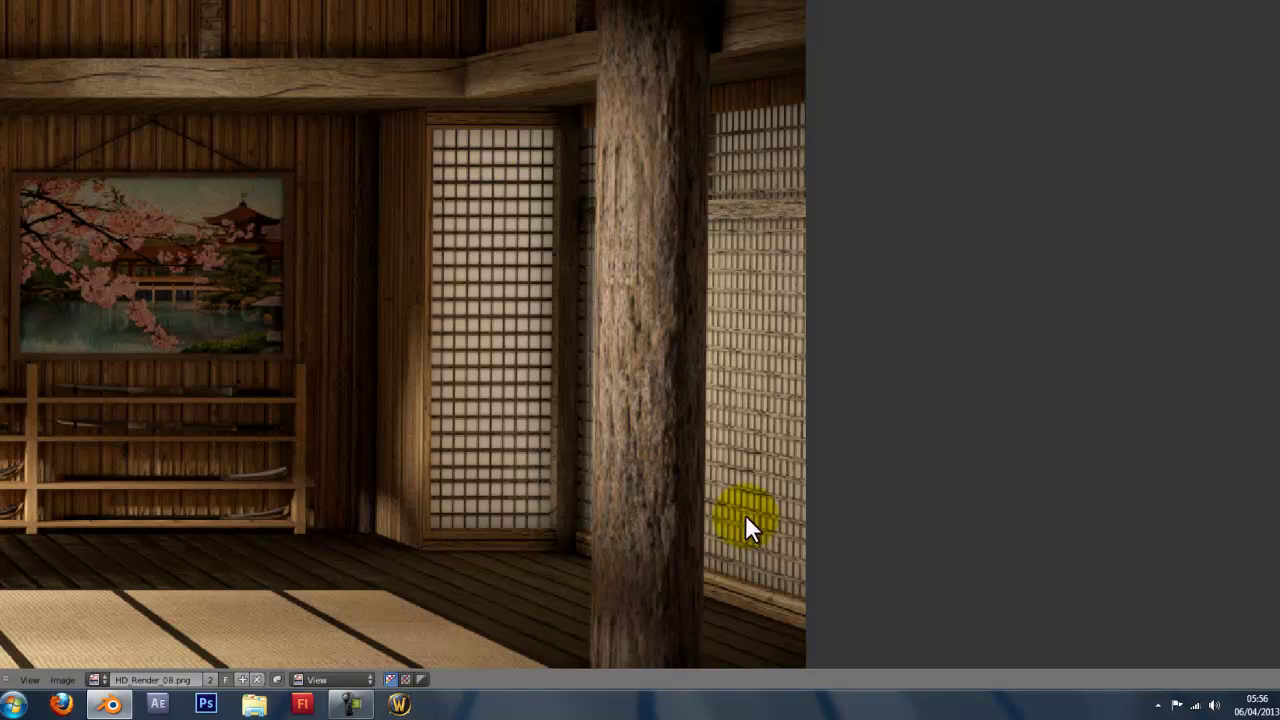
pyautogui.scroll(2, 593, 556)
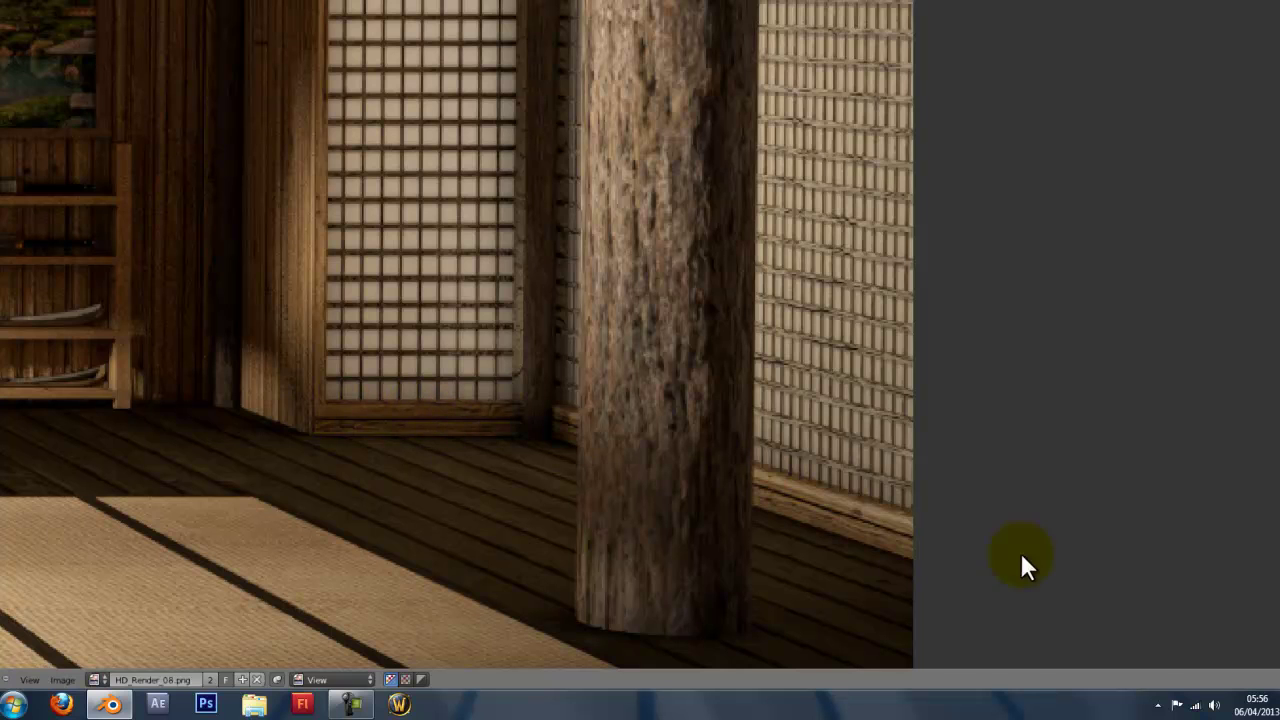
pyautogui.moveTo(769, 380); pyautogui.dragTo(791, 564, button='middle')
pyautogui.scroll(-2, 745, 385)
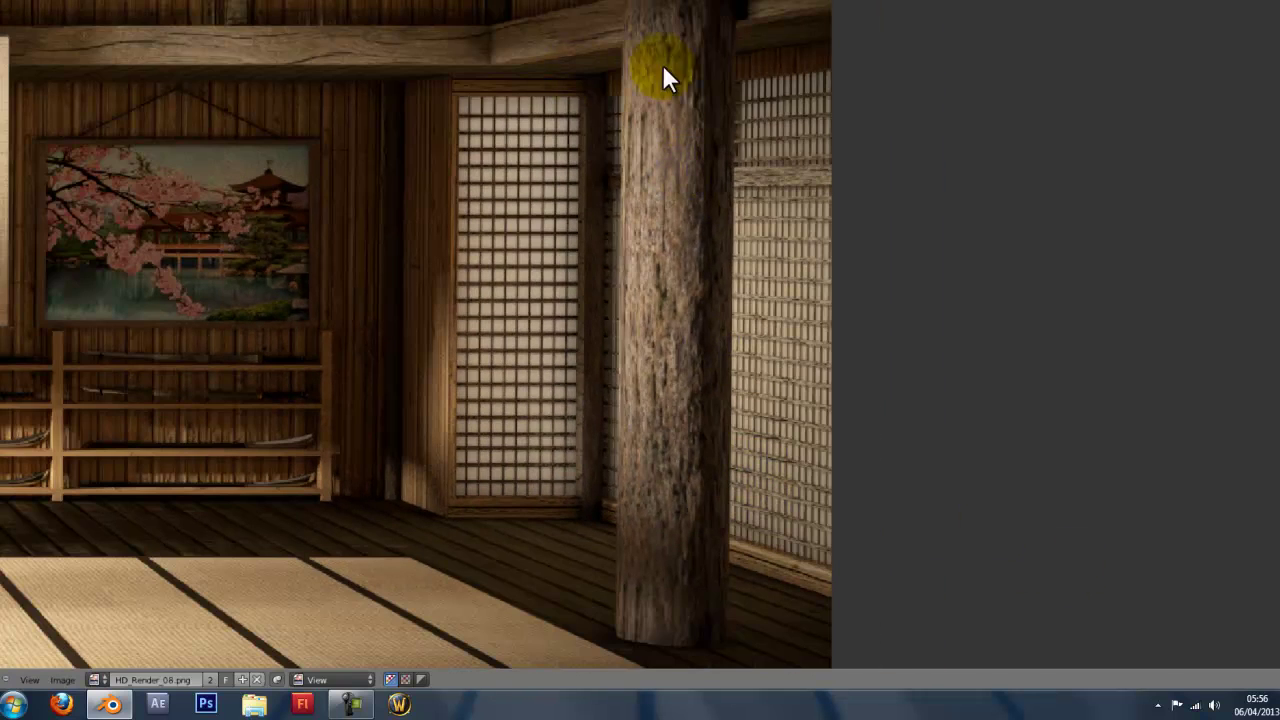
pyautogui.hotkey('ctrl', 'Up')
# In face selection, inset the long side wall's face to leave a thin border around it.
pyautogui.scroll(5, 424, 345)
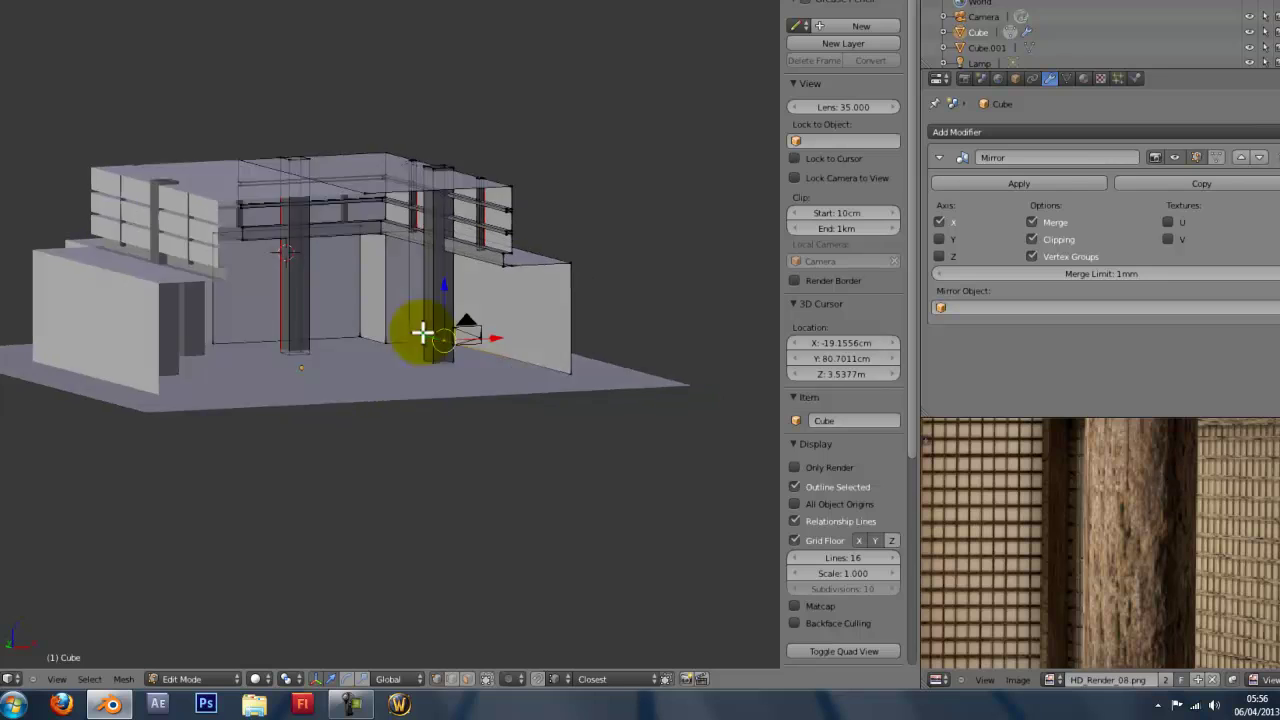
pyautogui.click(468, 679)
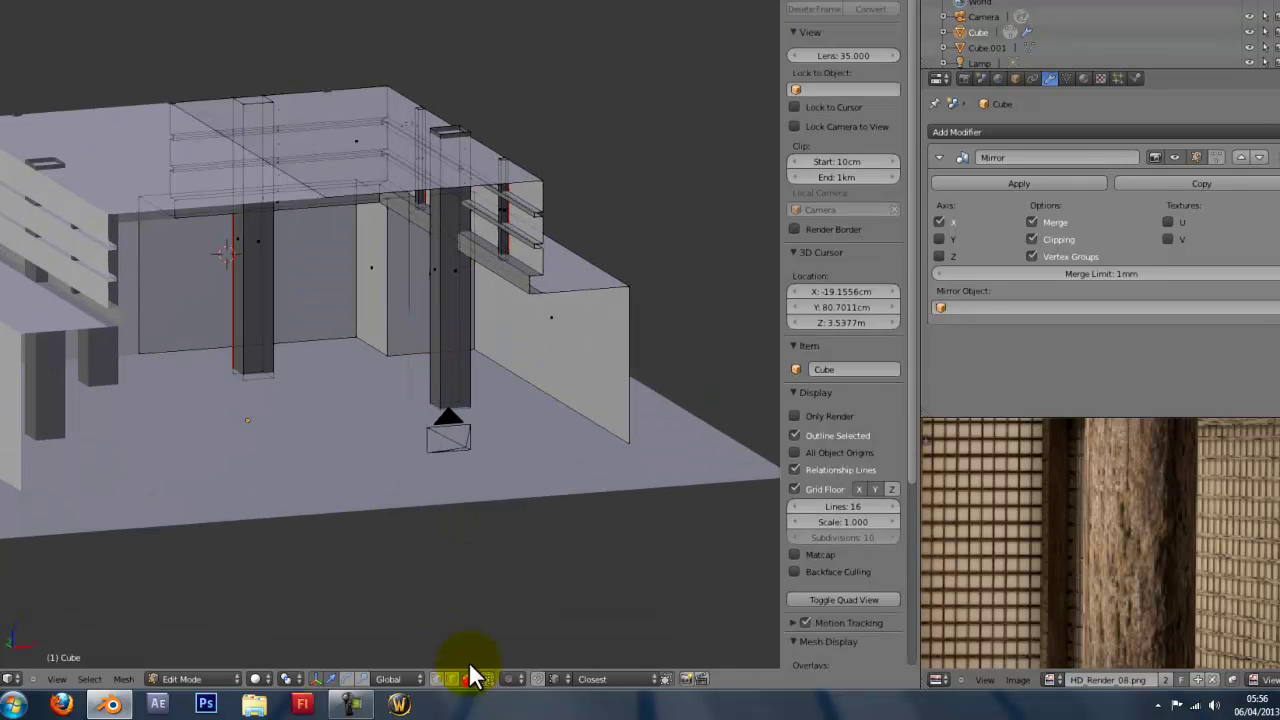
pyautogui.rightClick(543, 334)
pyautogui.moveTo(500, 330)
pyautogui.mouseDown(button='middle')
pyautogui.moveTo(454, 323)
pyautogui.moveTo(477, 322)
pyautogui.mouseUp(button='middle')
pyautogui.scroll(2, 485, 400)
pyautogui.keyDown('shift'); pyautogui.moveTo(649, 369); pyautogui.dragTo(537, 440, button='middle'); pyautogui.keyUp('shift')
pyautogui.scroll(2, 595, 442)
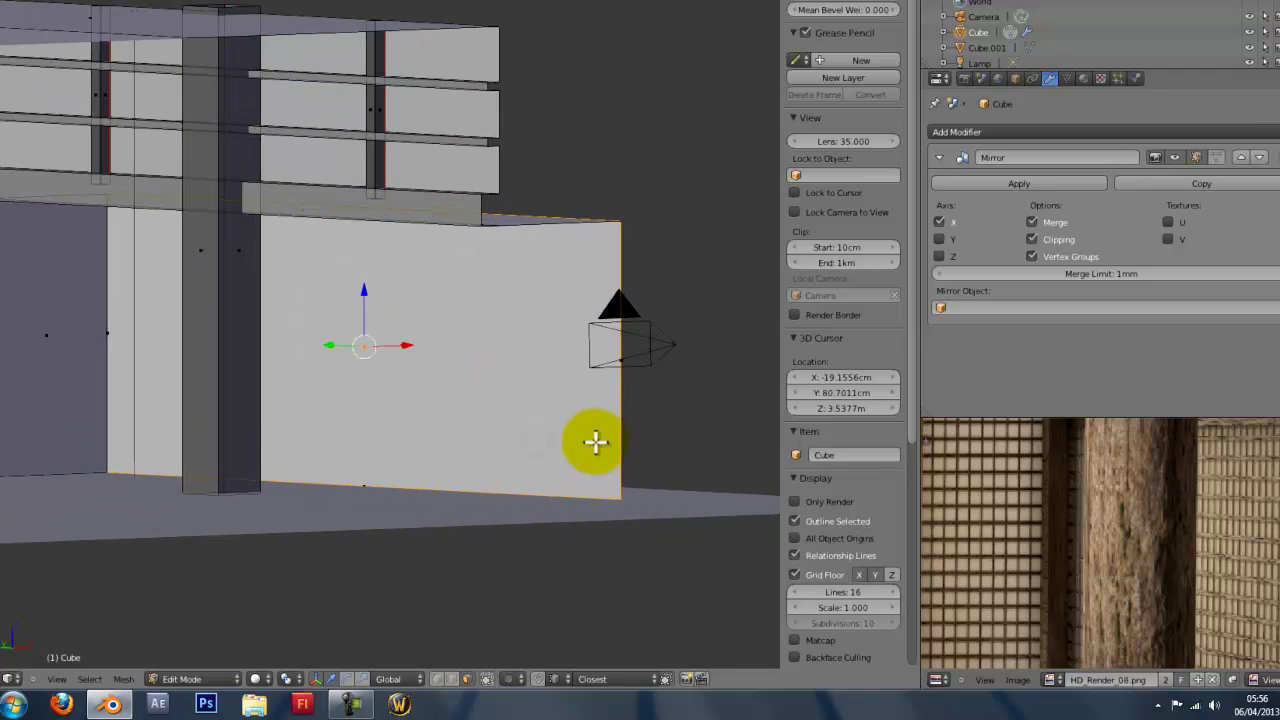
pyautogui.press('i')
pyautogui.click(675, 457)
# Try to scale the inset side wall face slightly along Y to even out its border.
pyautogui.moveTo(674, 457); pyautogui.dragTo(697, 466, button='middle')
pyautogui.press('s')
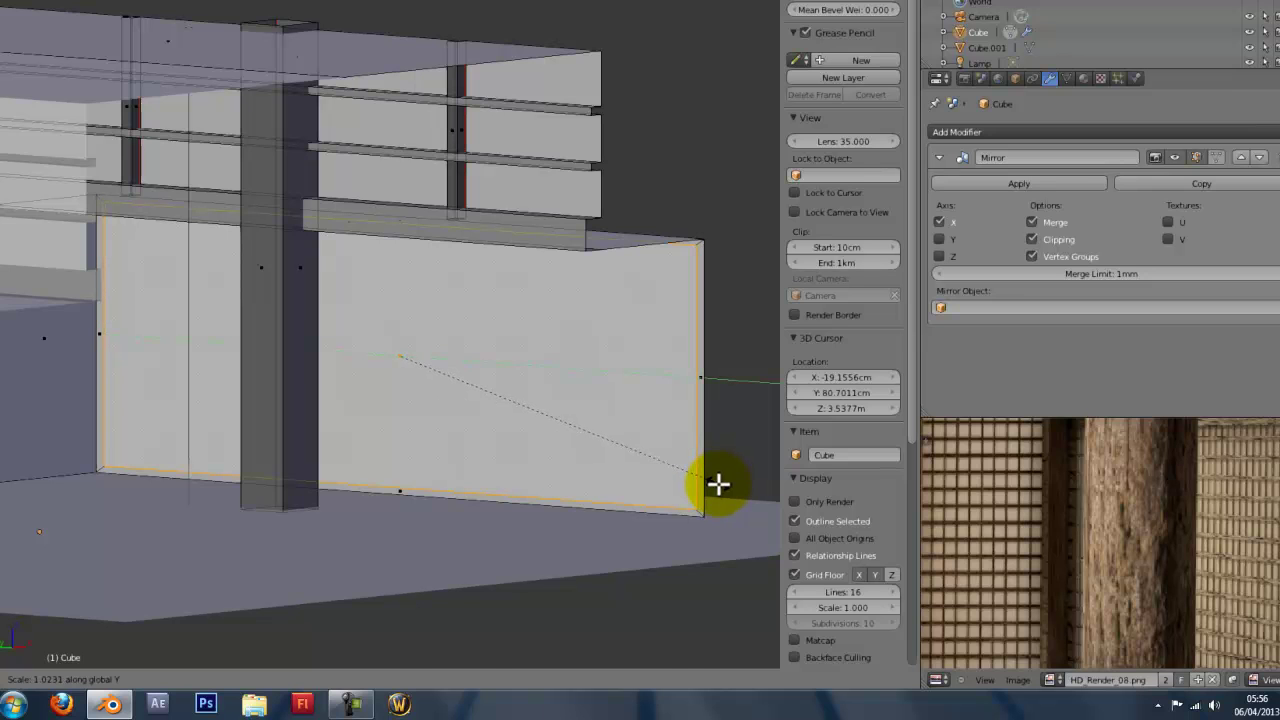
pyautogui.rightClick(718, 484)
pyautogui.keyDown('shift'); pyautogui.moveTo(700, 383); pyautogui.dragTo(651, 334, button='middle'); pyautogui.keyUp('shift')
pyautogui.scroll(2, 669, 437)
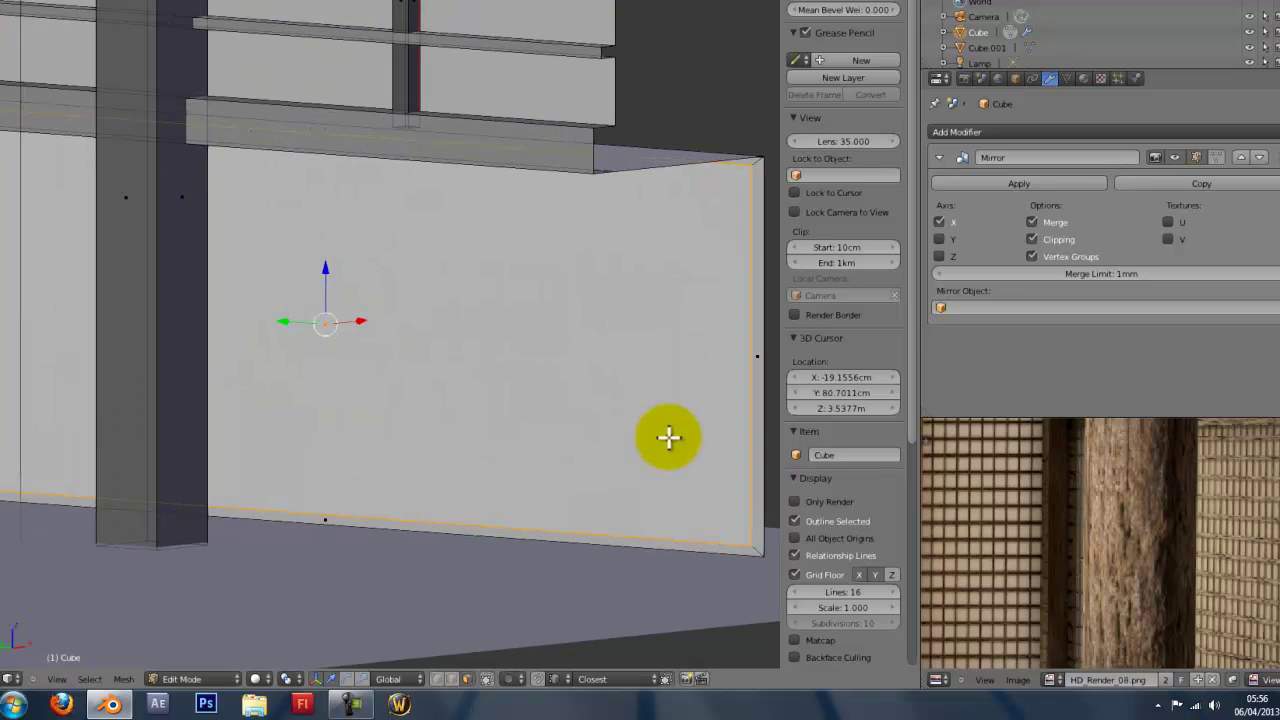
pyautogui.keyDown('shift'); pyautogui.moveTo(685, 565); pyautogui.dragTo(609, 468, button='middle'); pyautogui.keyUp('shift')
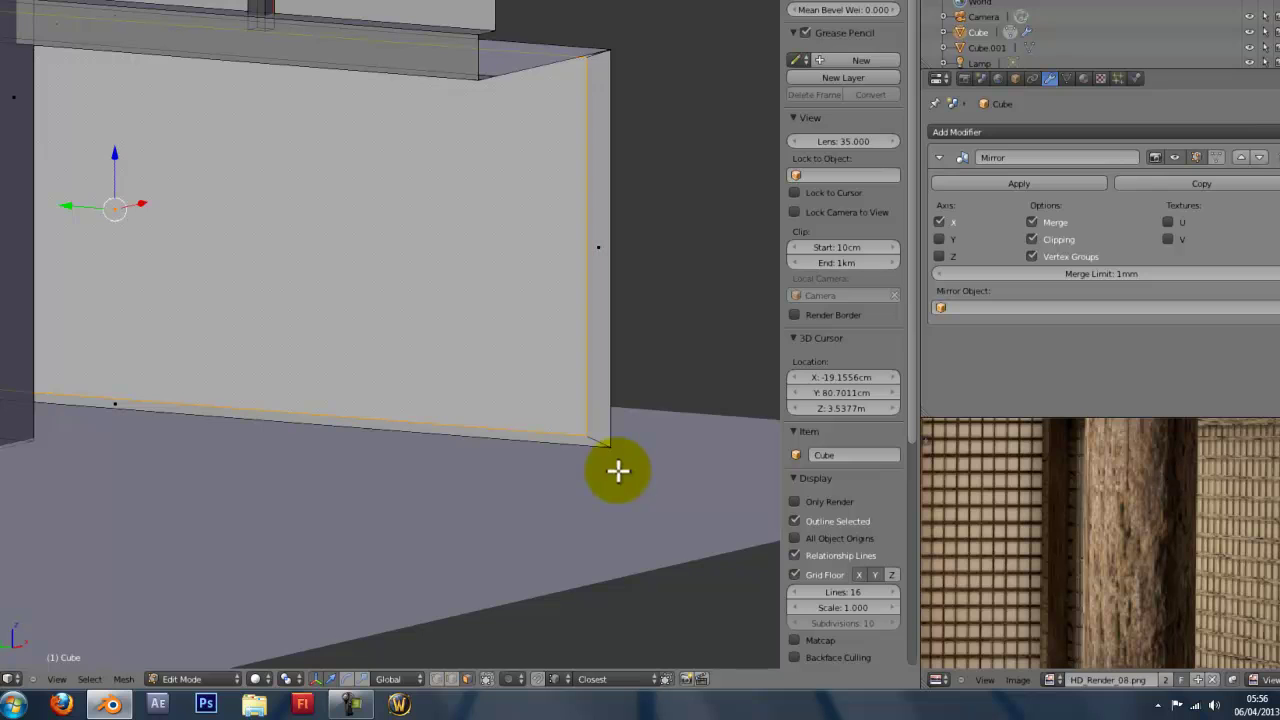
# Shrink the inset side wall face uniformly to about 0.70 of its size.
pyautogui.press('s')
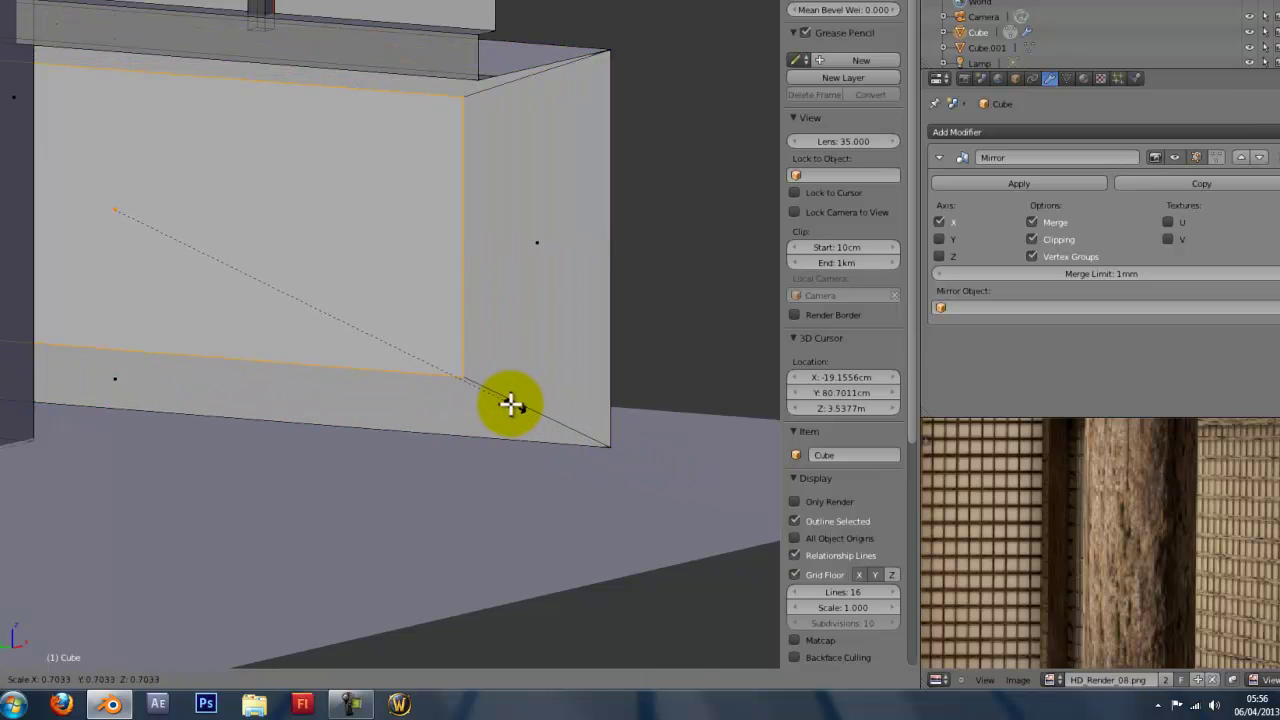
pyautogui.click(506, 400)
pyautogui.moveTo(503, 400); pyautogui.dragTo(377, 389, button='middle')
pyautogui.scroll(-4, 300, 376)
pyautogui.keyDown('shift'); pyautogui.moveTo(249, 366); pyautogui.dragTo(357, 397, button='middle'); pyautogui.keyUp('shift')
# Select the border faces above and below the inset, followed by the two border faces at its ends.
pyautogui.rightClick(325, 384)
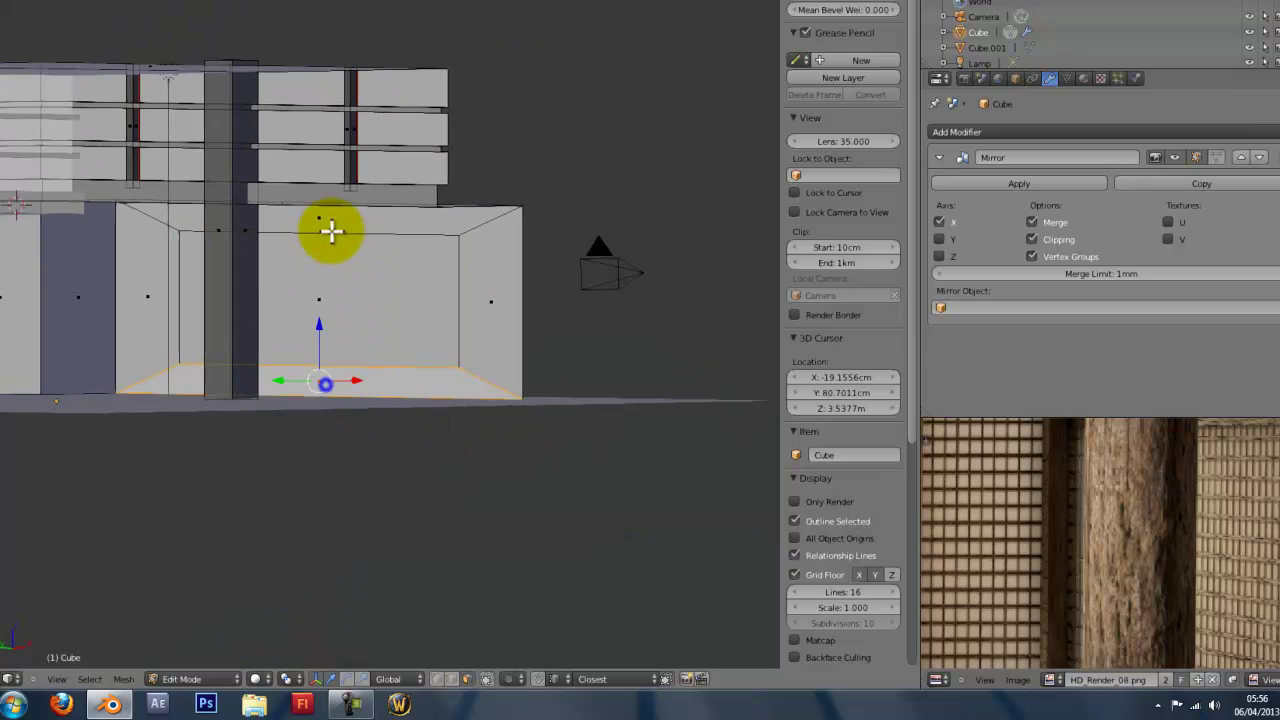
pyautogui.keyDown('shift'); pyautogui.rightClick(325, 218); pyautogui.keyUp('shift')
pyautogui.scroll(2, 426, 297)
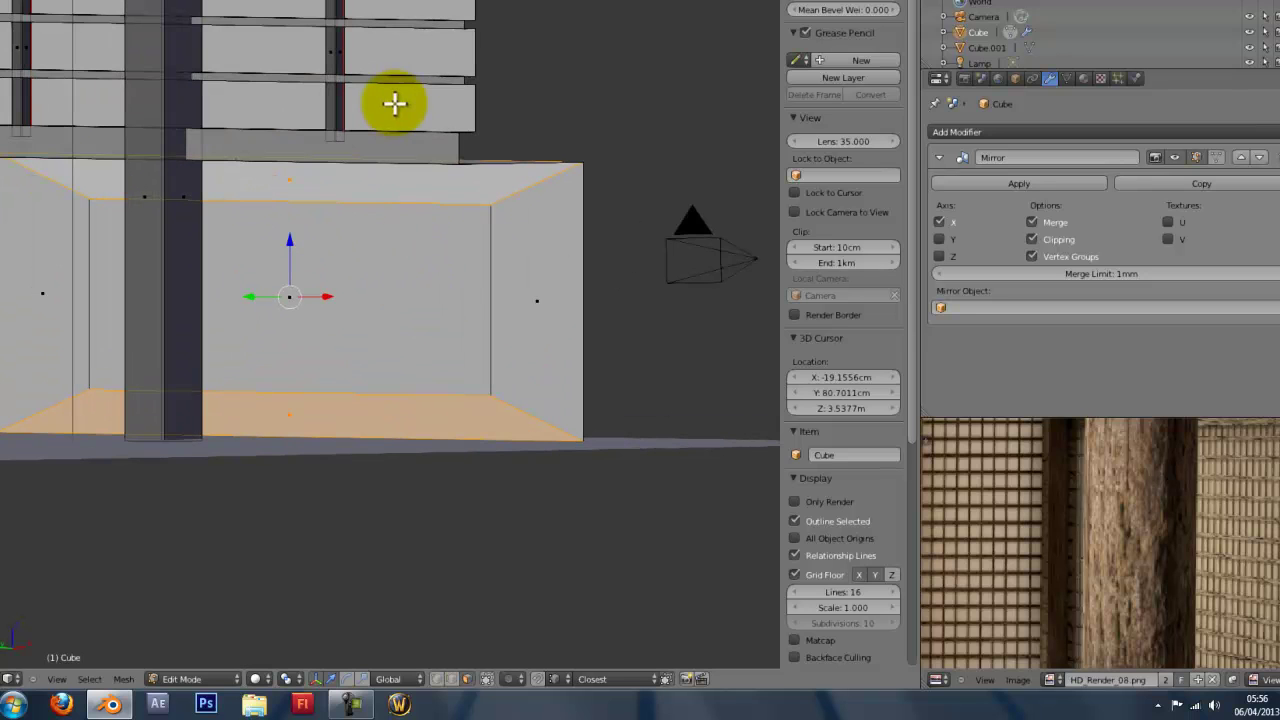
pyautogui.keyDown('shift'); pyautogui.moveTo(321, 208); pyautogui.dragTo(400, 283, button='middle'); pyautogui.keyUp('shift')
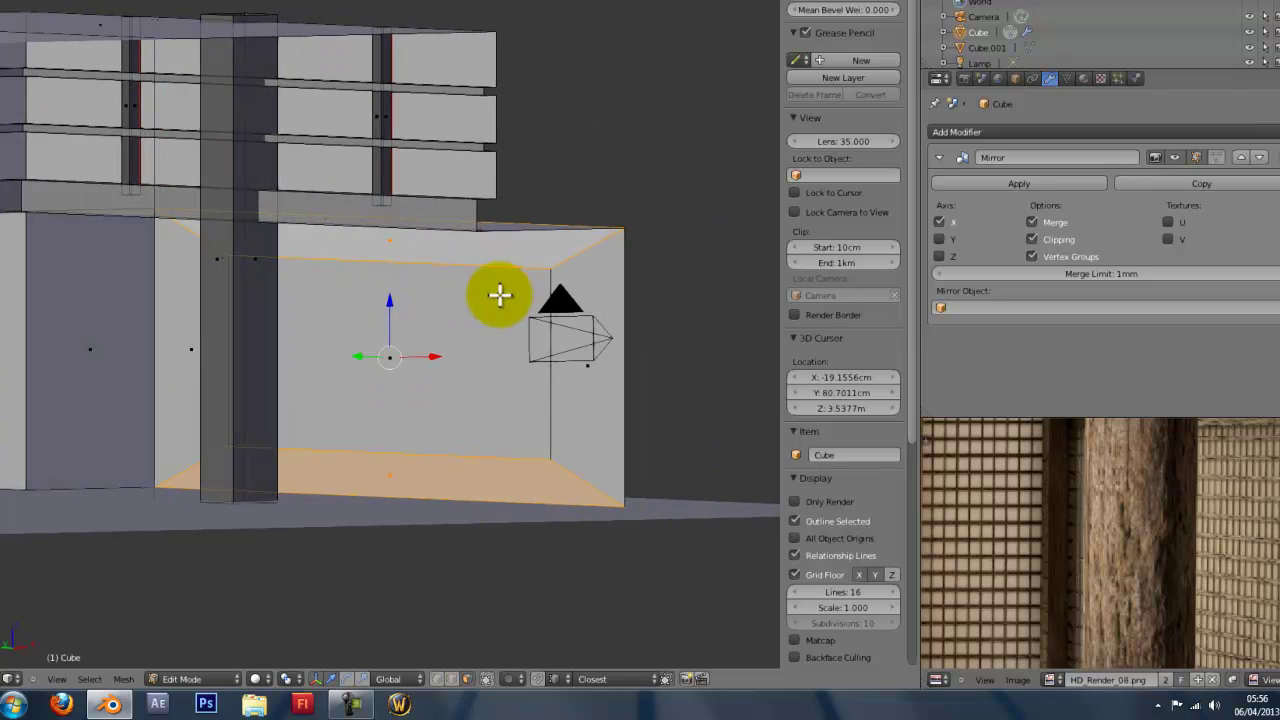
pyautogui.keyDown('shift'); pyautogui.moveTo(509, 350); pyautogui.dragTo(354, 323, button='middle'); pyautogui.keyUp('shift')
pyautogui.scroll(2, 330, 302)
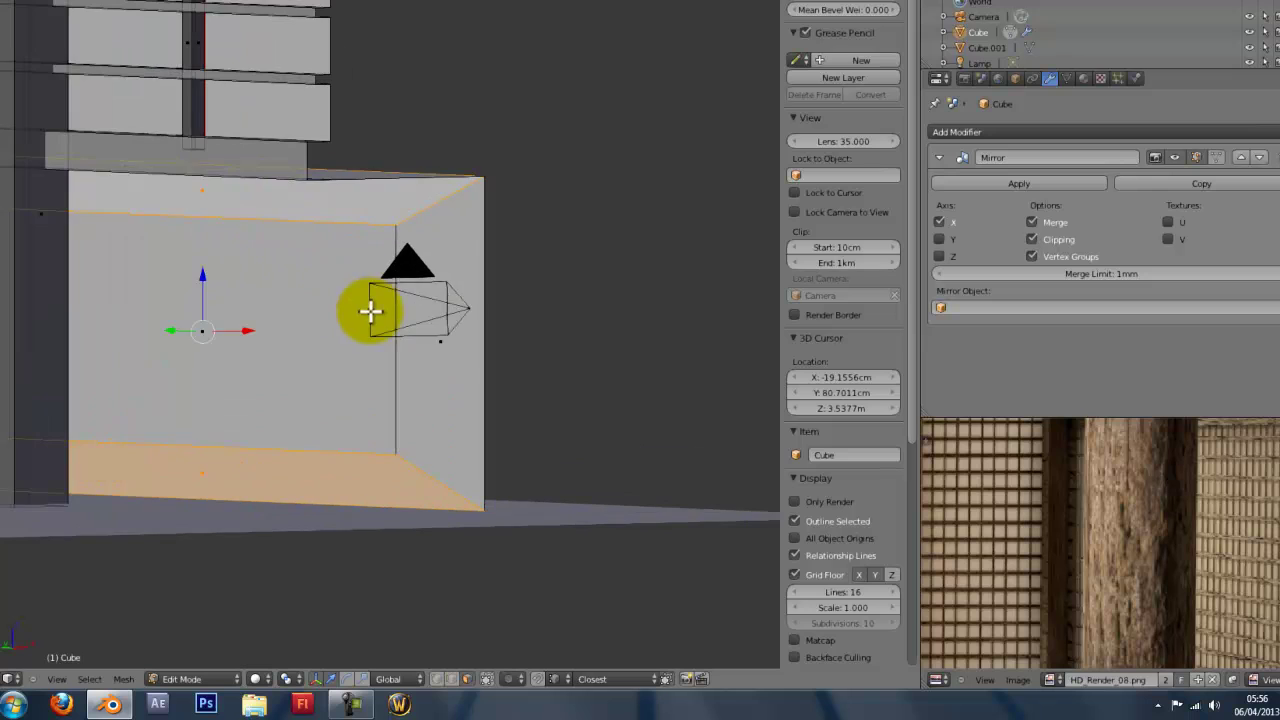
pyautogui.rightClick(412, 341)
pyautogui.scroll(-2, 395, 341)
pyautogui.keyDown('shift'); pyautogui.moveTo(335, 338); pyautogui.dragTo(496, 356, button='middle'); pyautogui.keyUp('shift')
pyautogui.keyDown('shift'); pyautogui.rightClick(265, 341); pyautogui.keyUp('shift')
pyautogui.moveTo(266, 343); pyautogui.dragTo(470, 359, button='middle')
pyautogui.scroll(1, 480, 331)
# Scale the inset side wall face uniformly and along its length so that only a thin, even frame surrounds it.
pyautogui.rightClick(214, 305)
pyautogui.press('s')
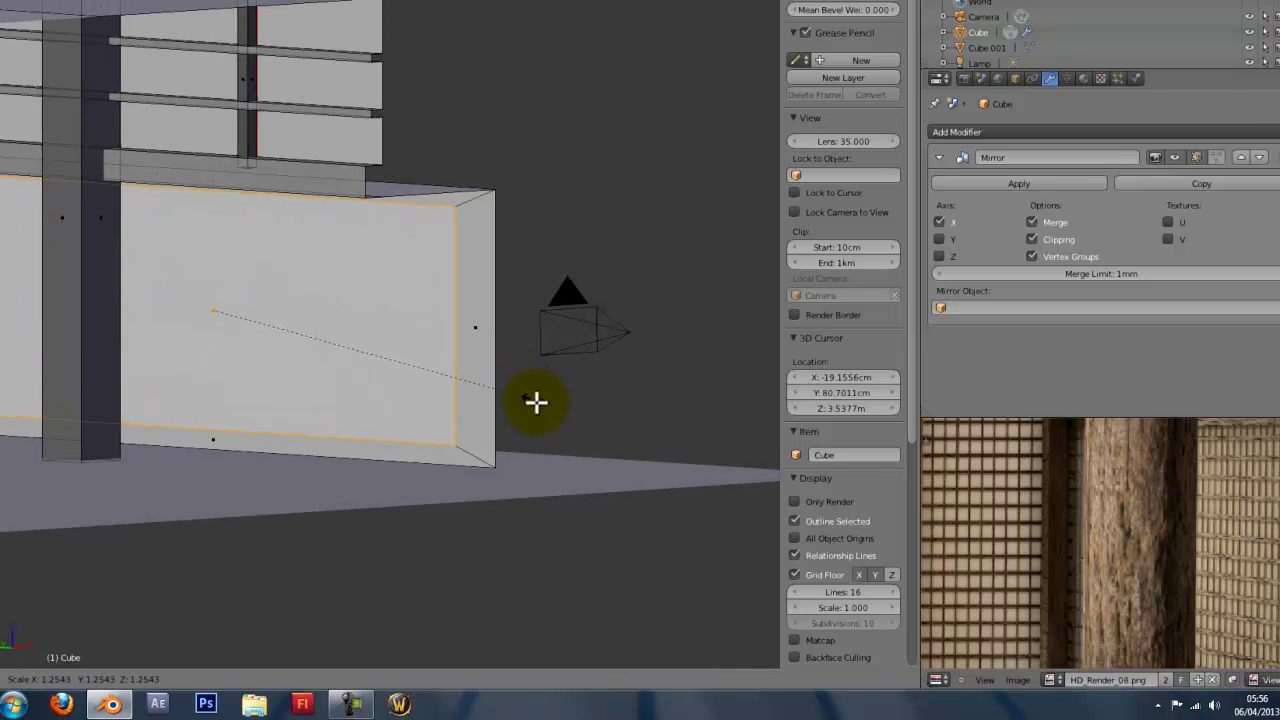
pyautogui.click(552, 410)
pyautogui.press('s')
pyautogui.press('x')
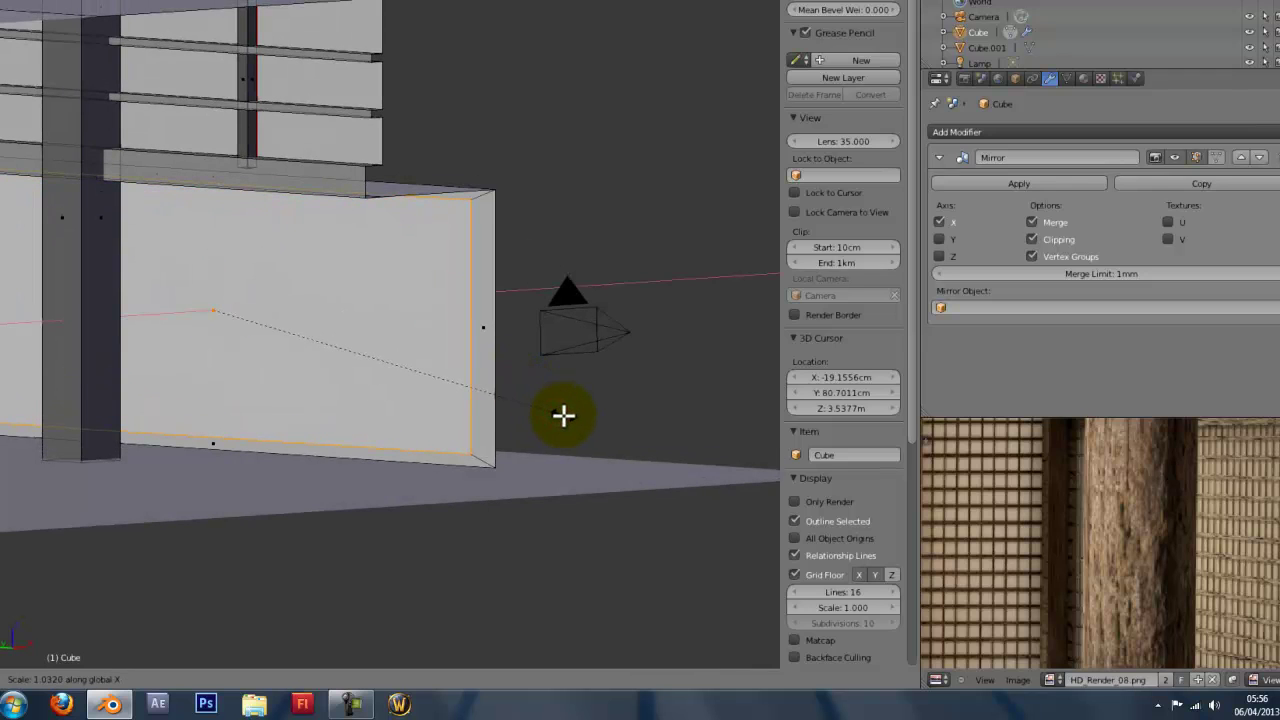
pyautogui.rightClick(568, 417)
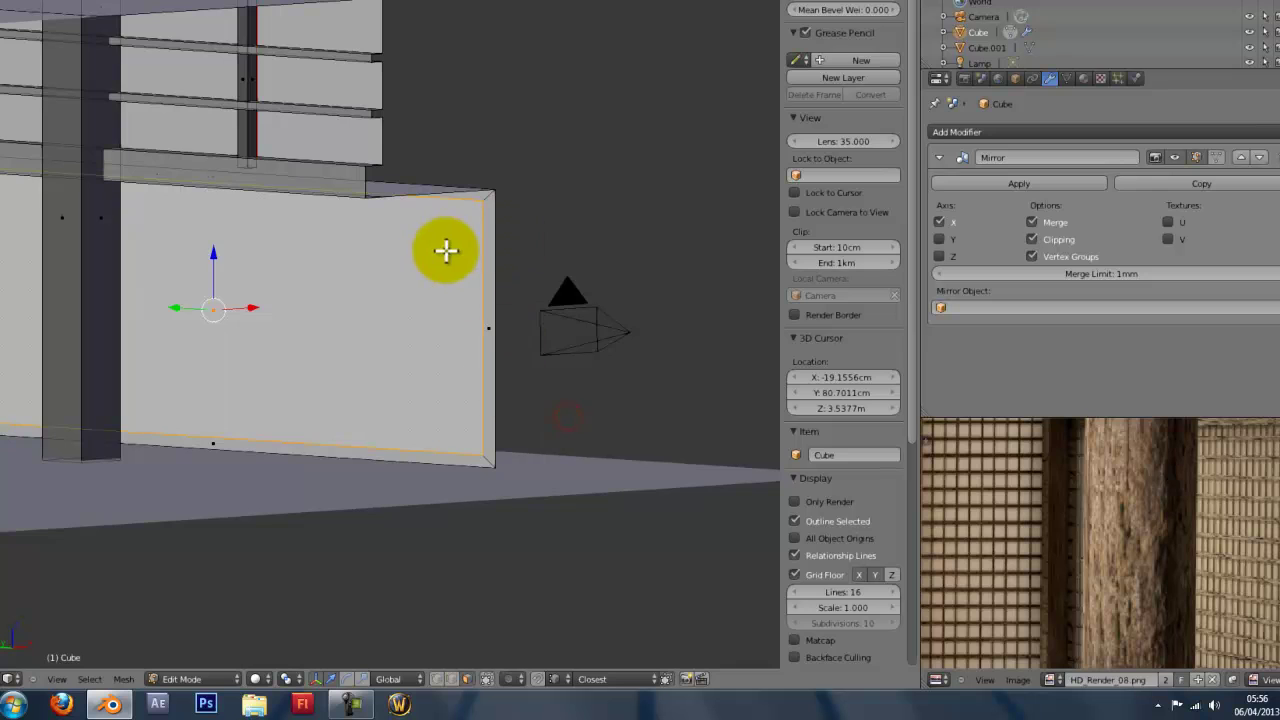
# Extrude the inset side wall face slightly outward to form a recessed panel inside its frame.
pyautogui.moveTo(446, 250); pyautogui.dragTo(331, 423, button='middle')
pyautogui.press('e')
pyautogui.click(314, 393)
pyautogui.moveTo(566, 626); pyautogui.dragTo(425, 521, button='middle')
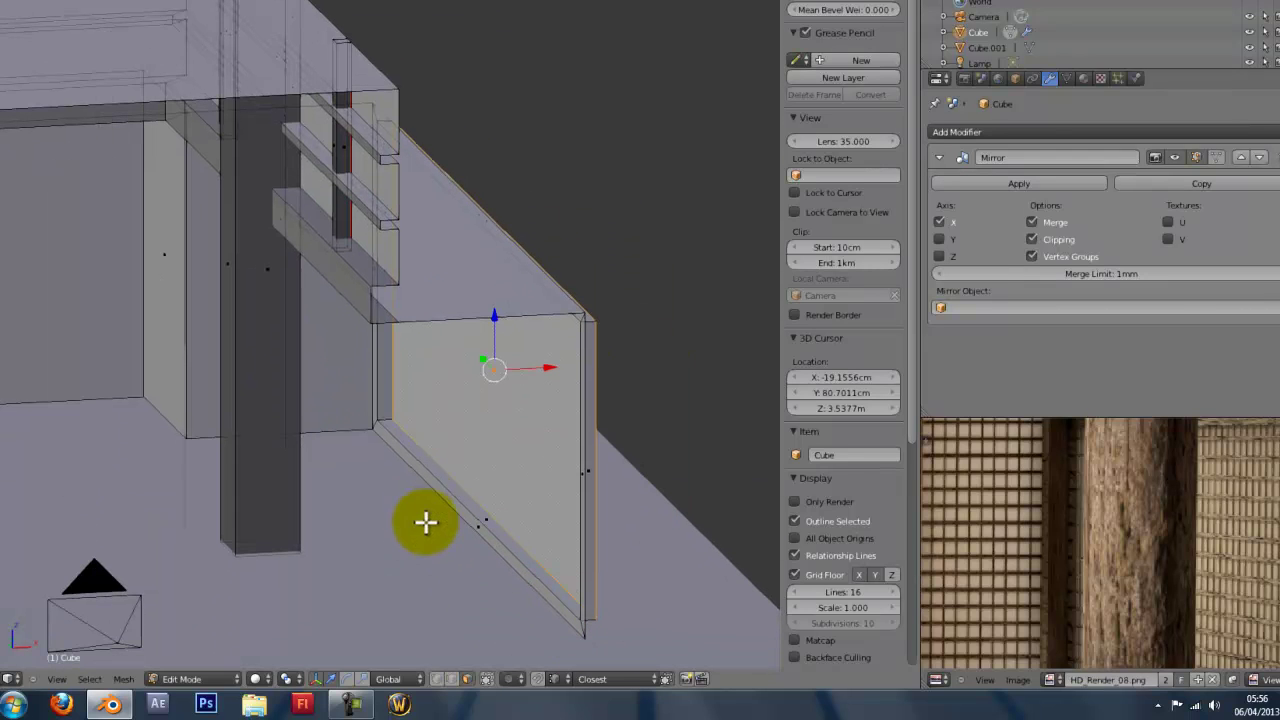
# Extrude the recess's back wall face in place and scale it down uniformly to about 0.94 to create an inset.
pyautogui.moveTo(429, 449)
pyautogui.mouseDown(button='middle')
pyautogui.moveTo(649, 509)
pyautogui.moveTo(450, 444)
pyautogui.mouseUp(button='middle')
pyautogui.scroll(1, 455, 441)
pyautogui.rightClick(511, 374)
pyautogui.moveTo(511, 374); pyautogui.dragTo(554, 406, button='middle')
pyautogui.press('e')
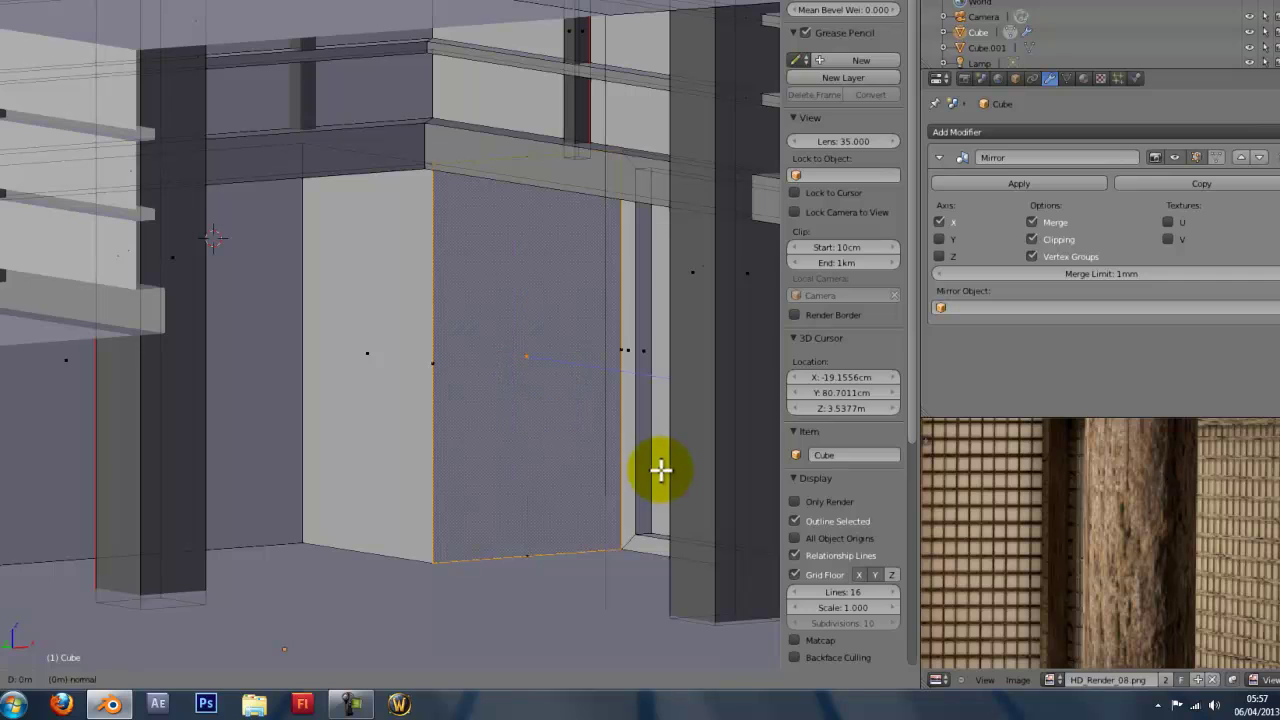
pyautogui.rightClick(660, 469)
pyautogui.press('s')
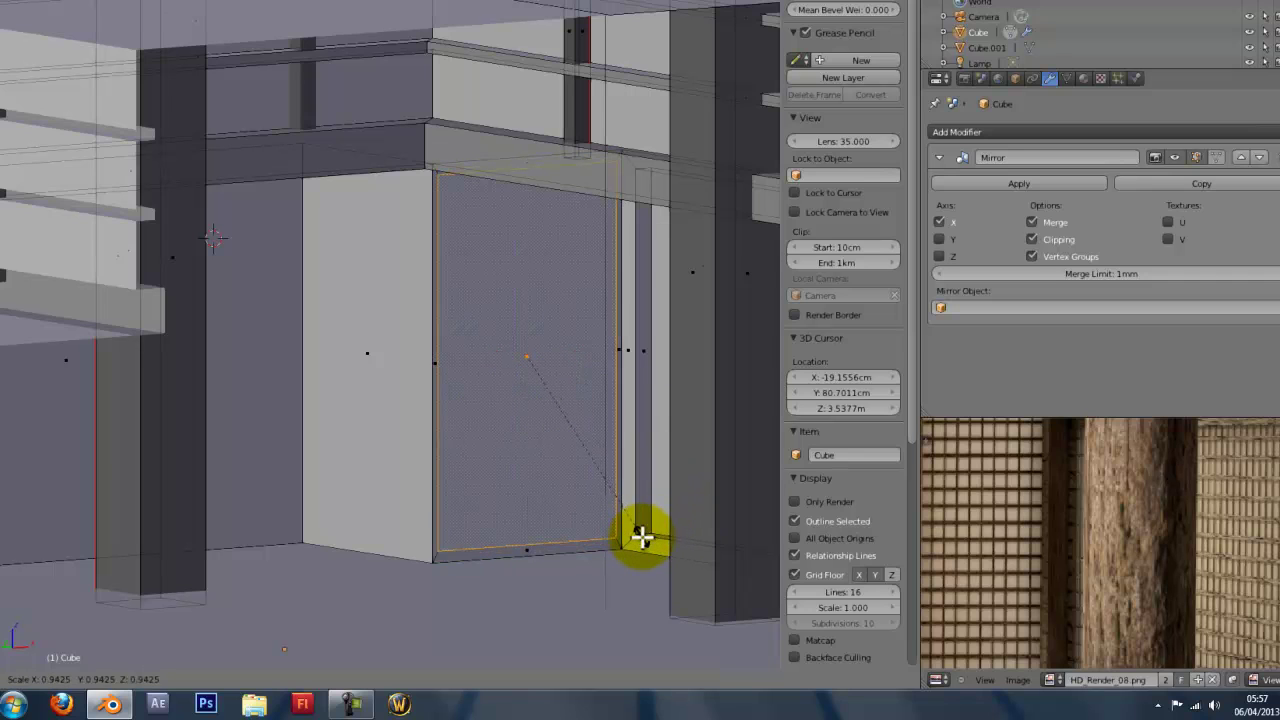
pyautogui.click(630, 537)
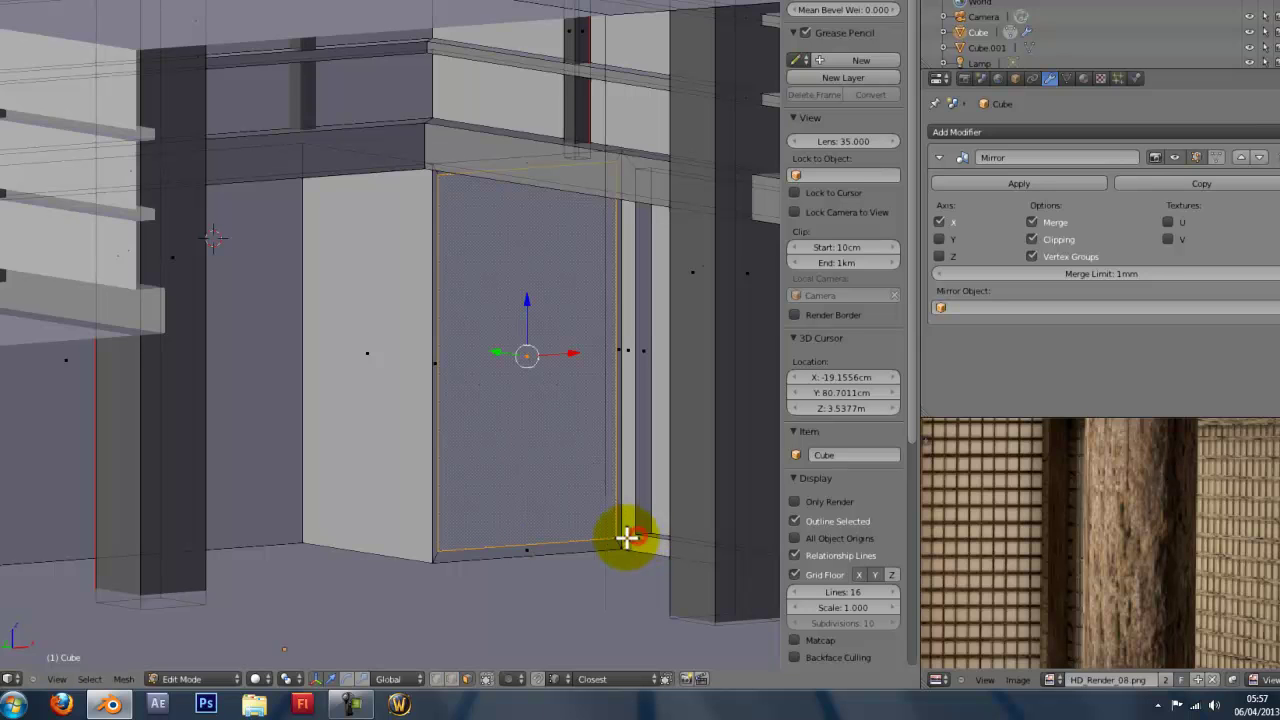
# Fine-tune the inset back wall face's uniform scale so its border matches the frame of the adjoining side panel.
pyautogui.scroll(6, 489, 443)
pyautogui.moveTo(497, 548); pyautogui.dragTo(414, 449, button='middle')
pyautogui.press('s')
pyautogui.click(291, 340)
pyautogui.scroll(-5, 394, 450)
pyautogui.scroll(-2, 414, 449)
pyautogui.scroll(2, 417, 449)
pyautogui.press('s')
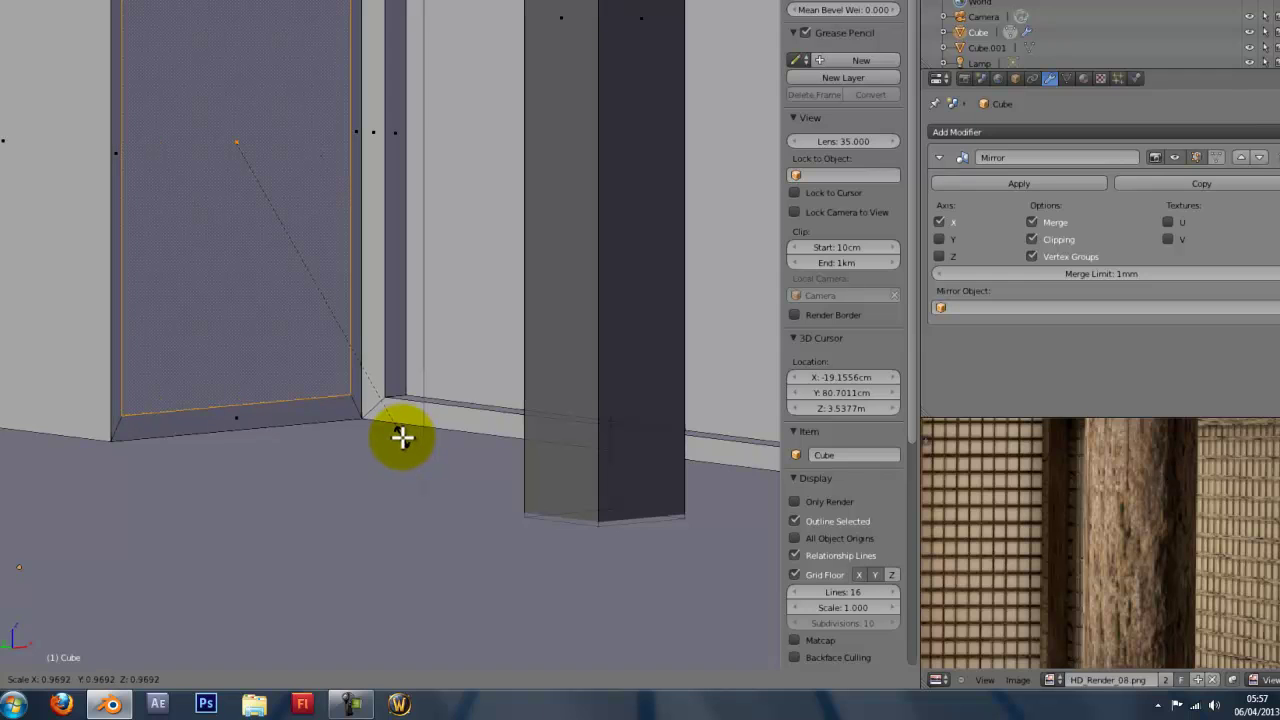
pyautogui.rightClick(405, 438)
pyautogui.press('s')
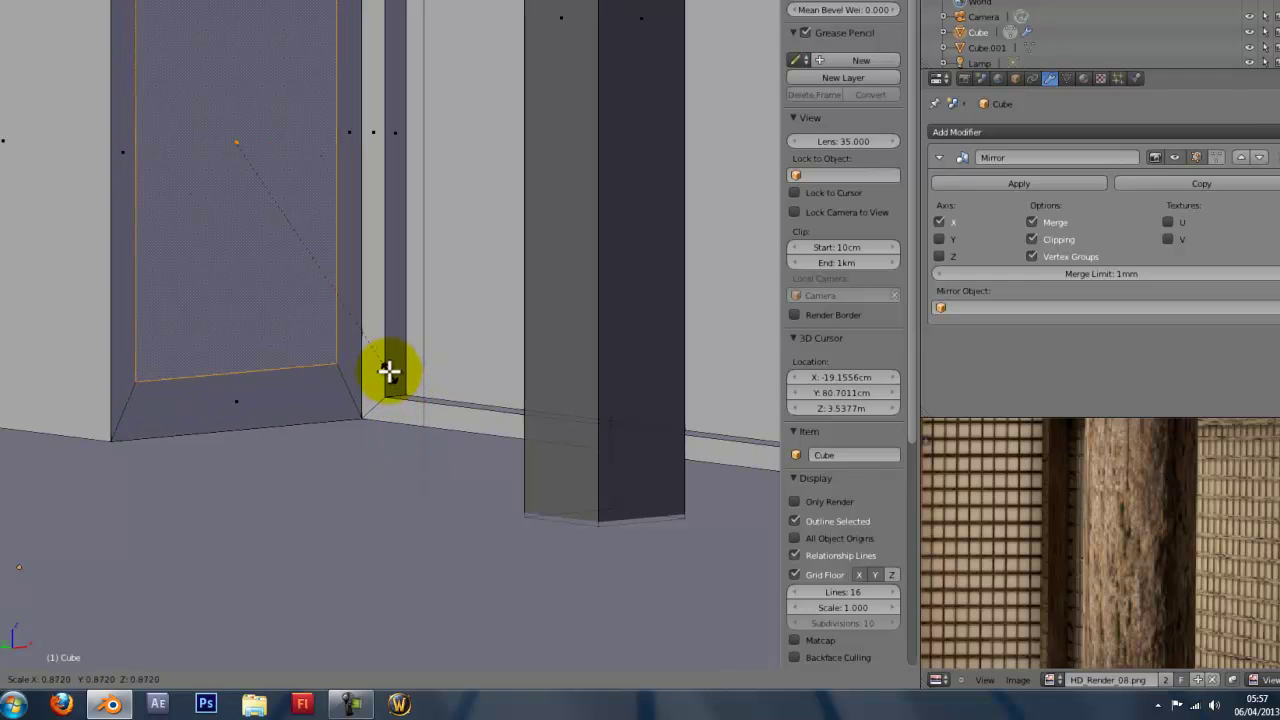
pyautogui.click(388, 412)
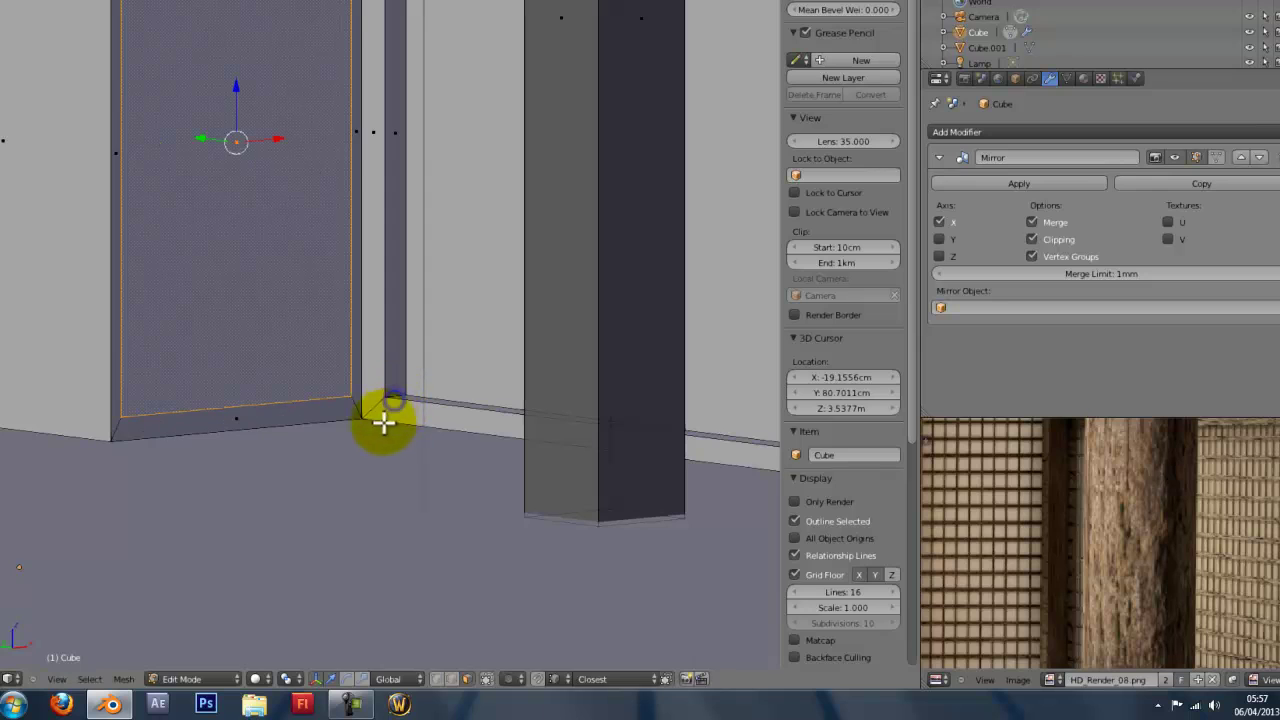
pyautogui.moveTo(383, 420); pyautogui.dragTo(537, 469, button='middle')
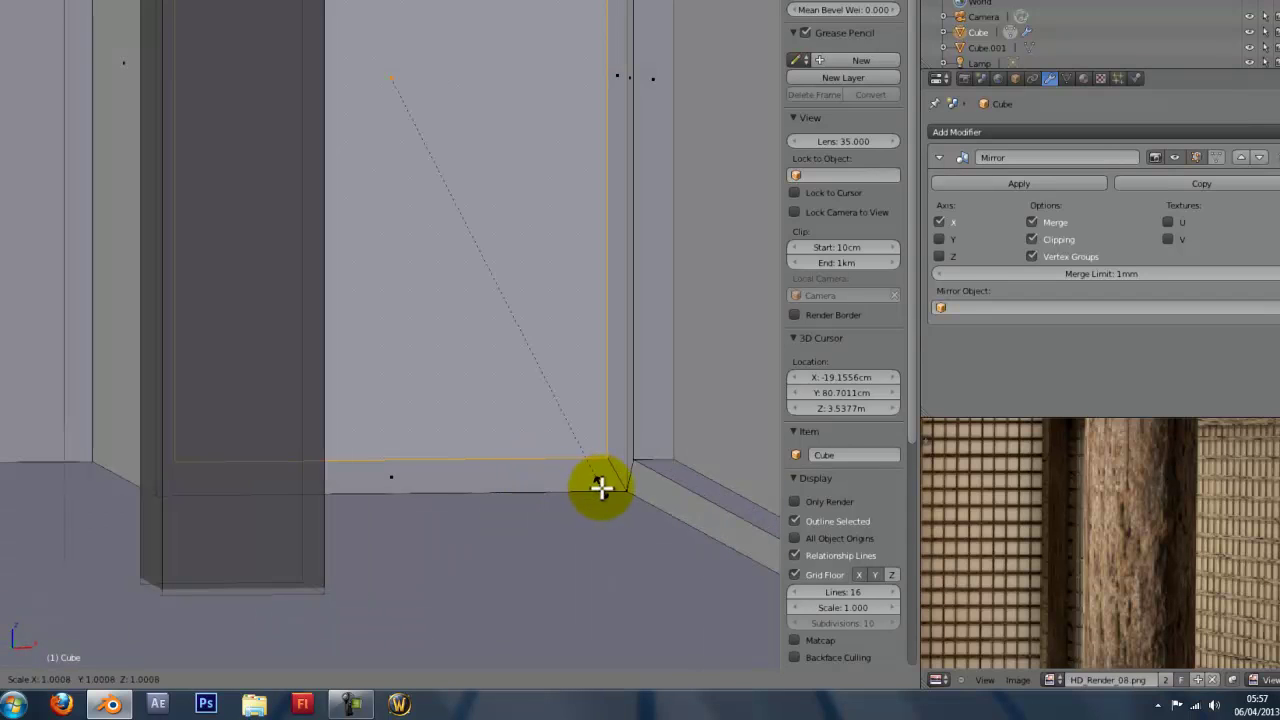
pyautogui.press('KP_1')
pyautogui.keyDown('shift'); pyautogui.moveTo(584, 385); pyautogui.dragTo(348, 190, button='middle'); pyautogui.keyUp('shift')
pyautogui.scroll(6, 440, 306)
pyautogui.keyDown('shift'); pyautogui.moveTo(535, 347); pyautogui.dragTo(360, 357, button='middle'); pyautogui.keyUp('shift')
pyautogui.scroll(2, 360, 357)
pyautogui.press('s')
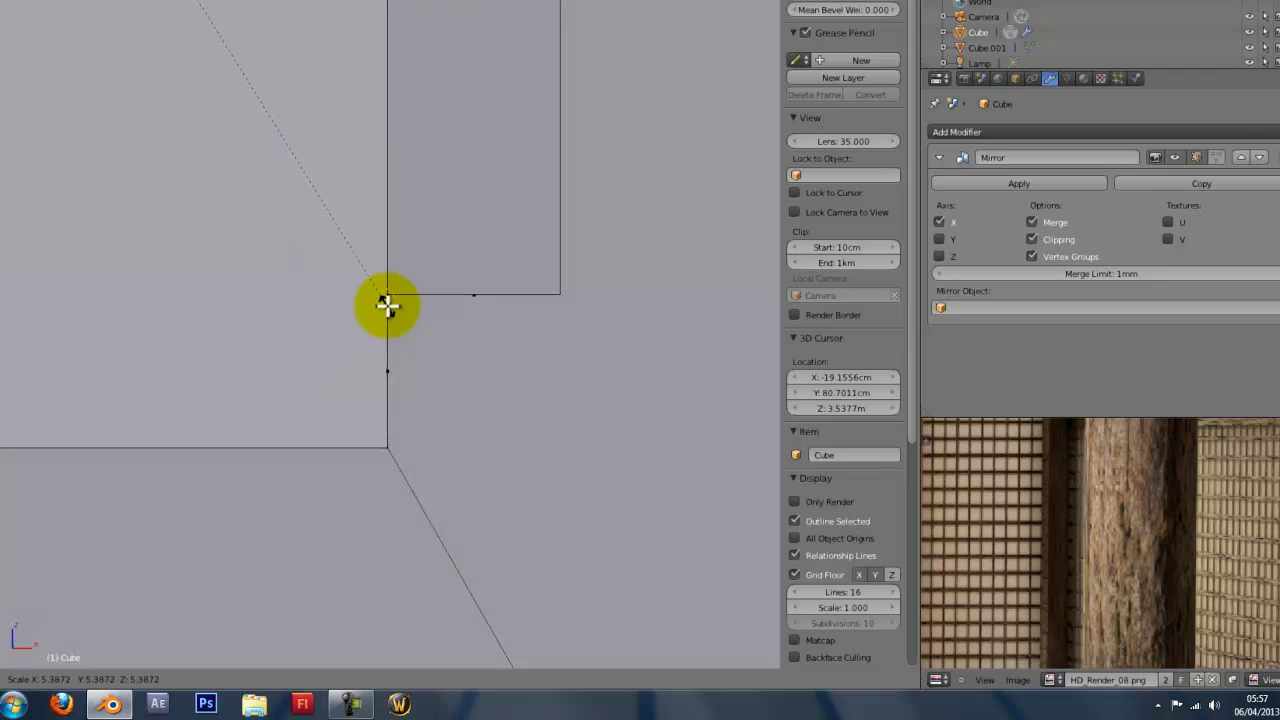
pyautogui.rightClick(387, 305)
# Set the snap element to Edge and scale the inset back wall face uniformly to align its lower edge with the adjoining frame.
pyautogui.scroll(-2, 366, 359)
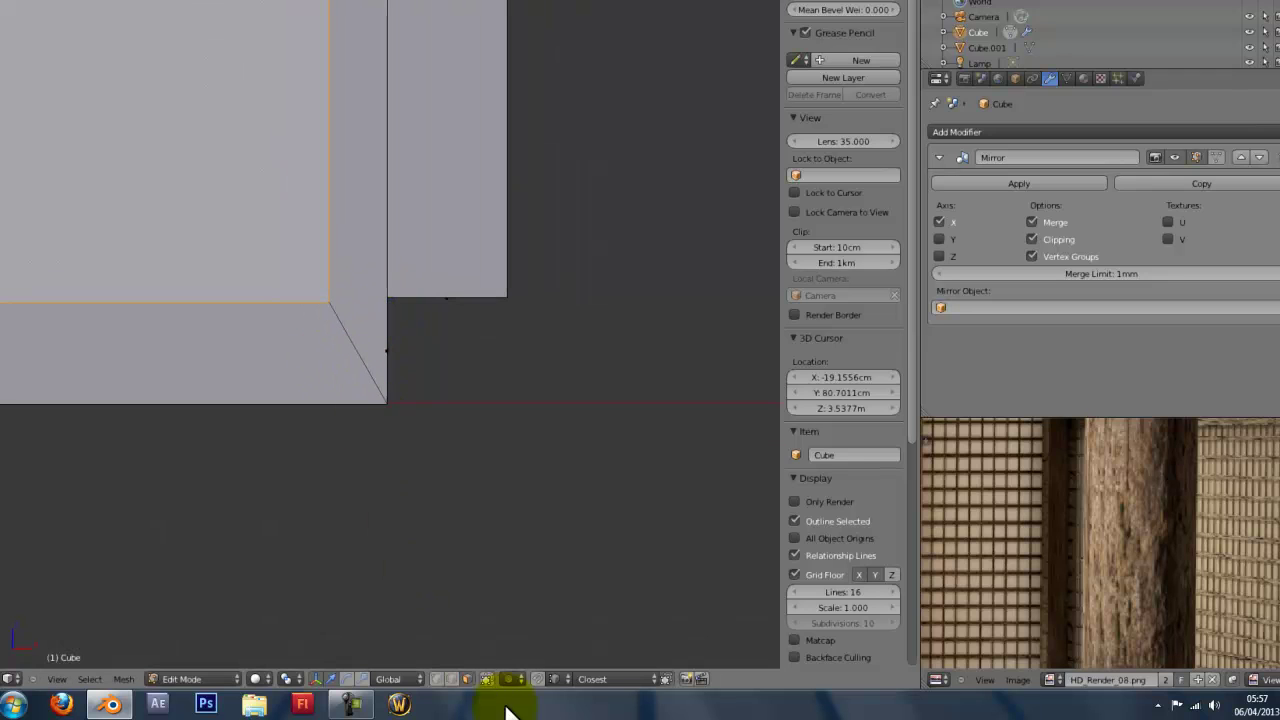
pyautogui.click(558, 679)
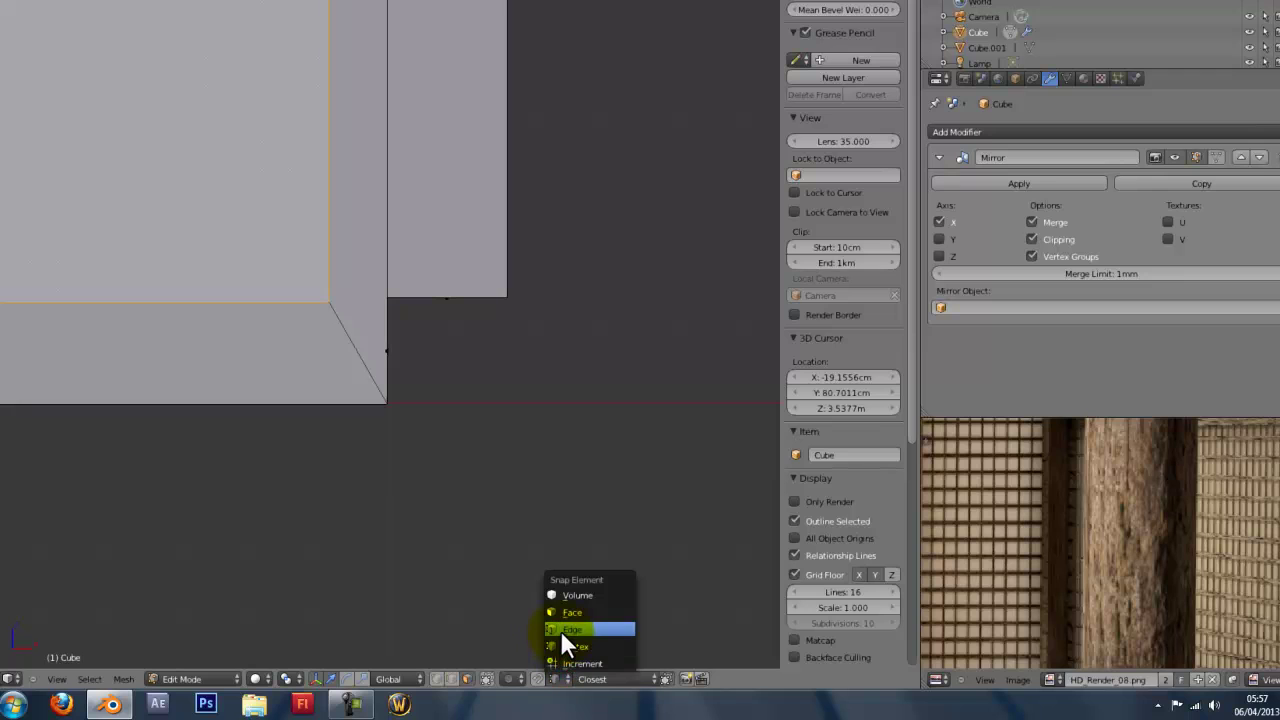
pyautogui.click(562, 632)
pyautogui.press('s')
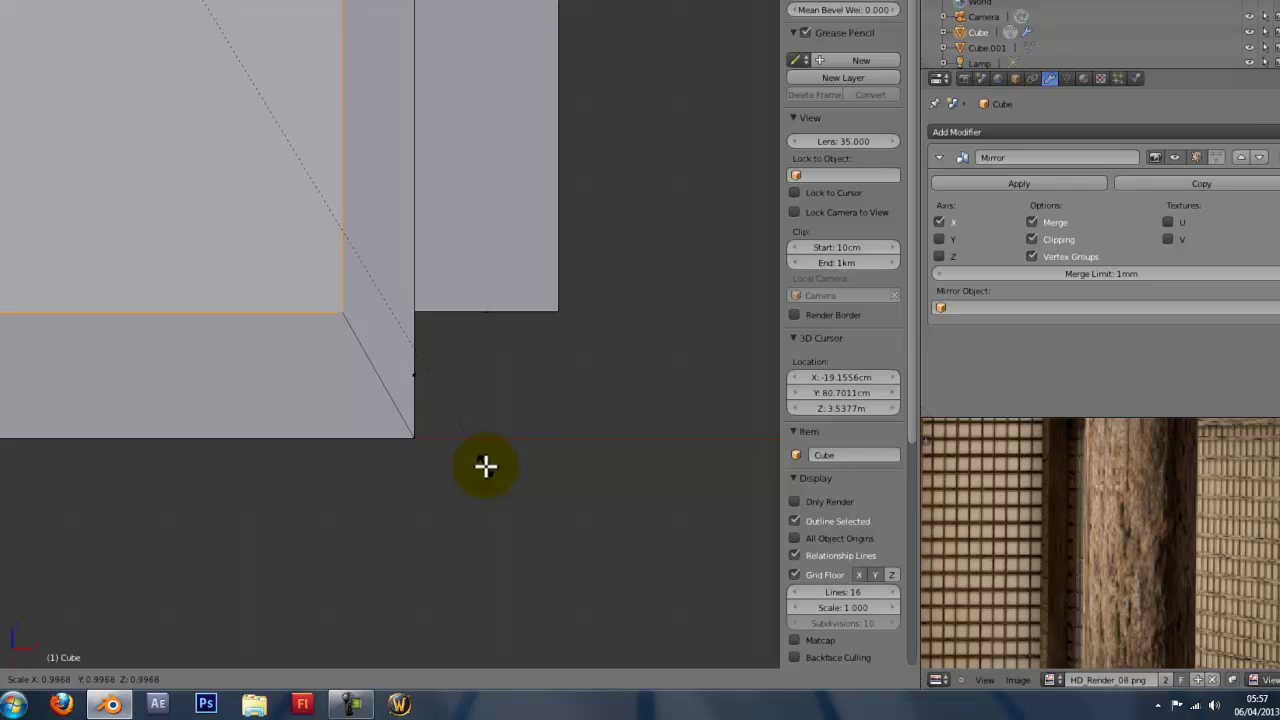
pyautogui.click(428, 425)
# Scale the inset back wall face along X to about 0.93 so its side borders match the bottom border.
pyautogui.scroll(-14, 411, 411)
pyautogui.keyDown('shift'); pyautogui.moveTo(425, 386); pyautogui.dragTo(590, 454, button='middle'); pyautogui.keyUp('shift')
pyautogui.moveTo(590, 454); pyautogui.dragTo(543, 363, button='middle')
pyautogui.scroll(4, 553, 398)
pyautogui.moveTo(556, 462); pyautogui.dragTo(583, 481, button='middle')
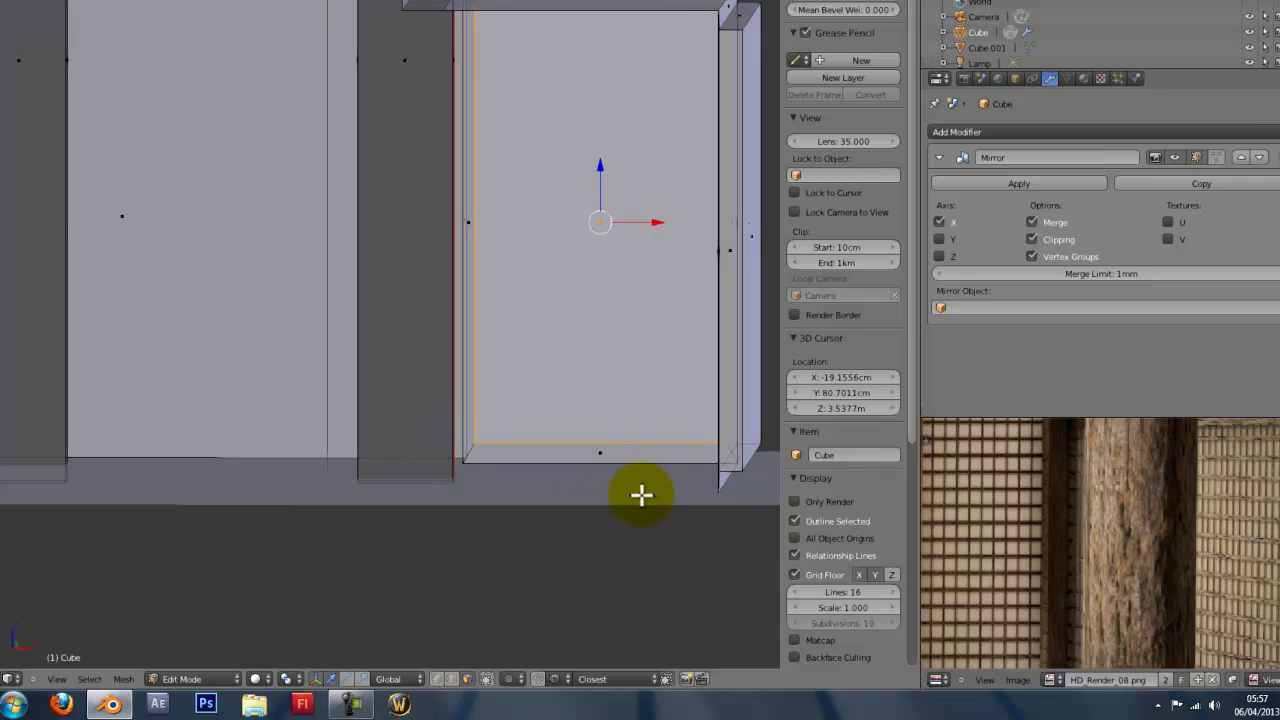
pyautogui.press('s')
pyautogui.press('x')
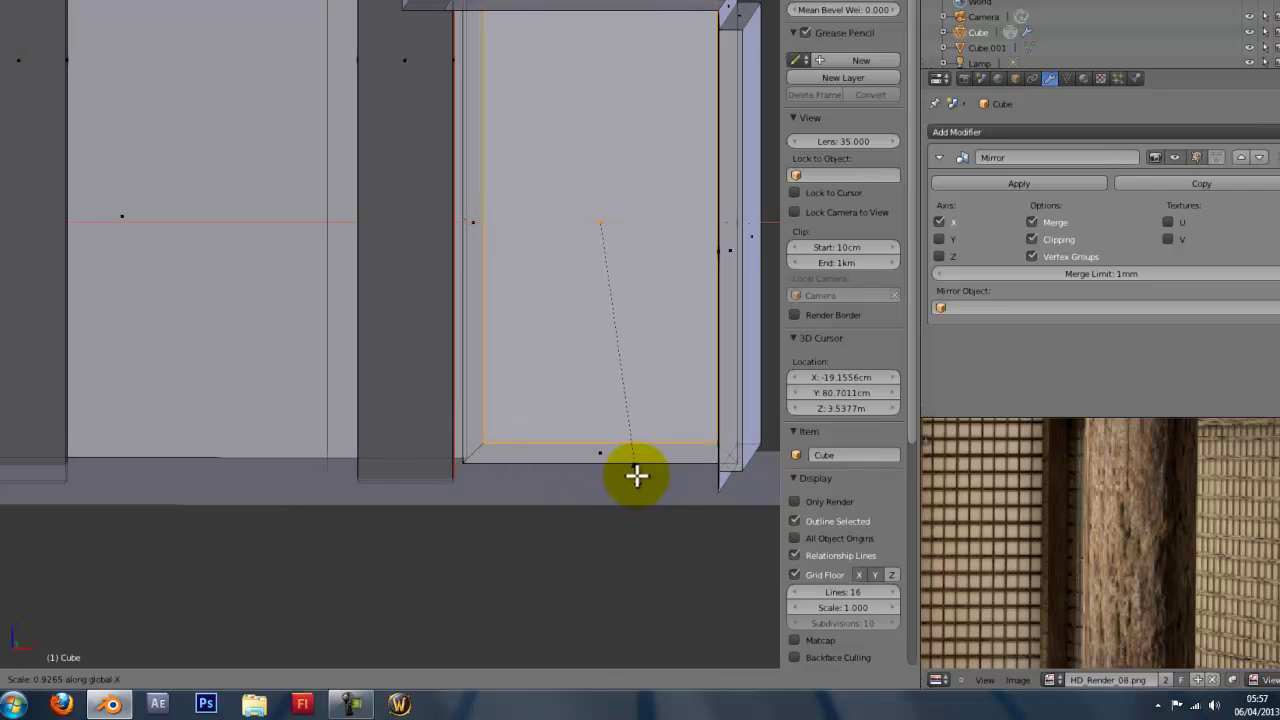
pyautogui.click(632, 480)
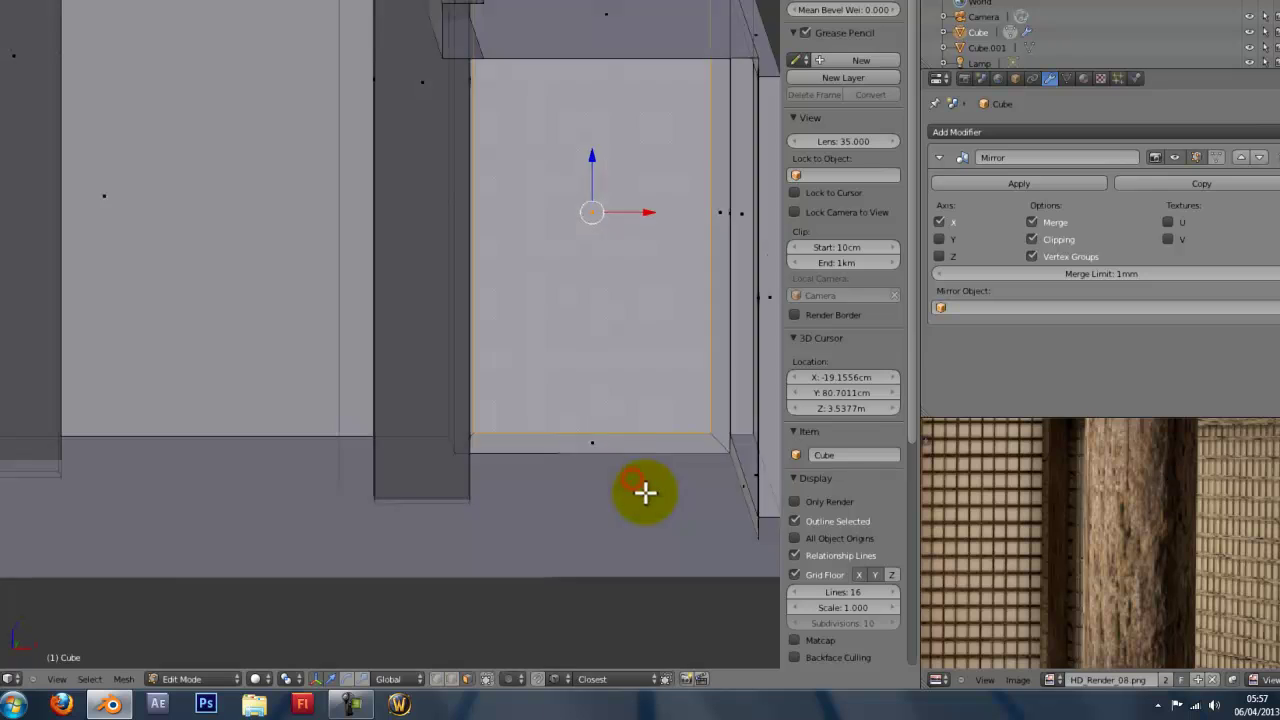
# Extrude the inset back wall face about 20 cm to form a recessed panel inside its frame.
pyautogui.moveTo(646, 491); pyautogui.dragTo(605, 441, button='middle')
pyautogui.press('e')
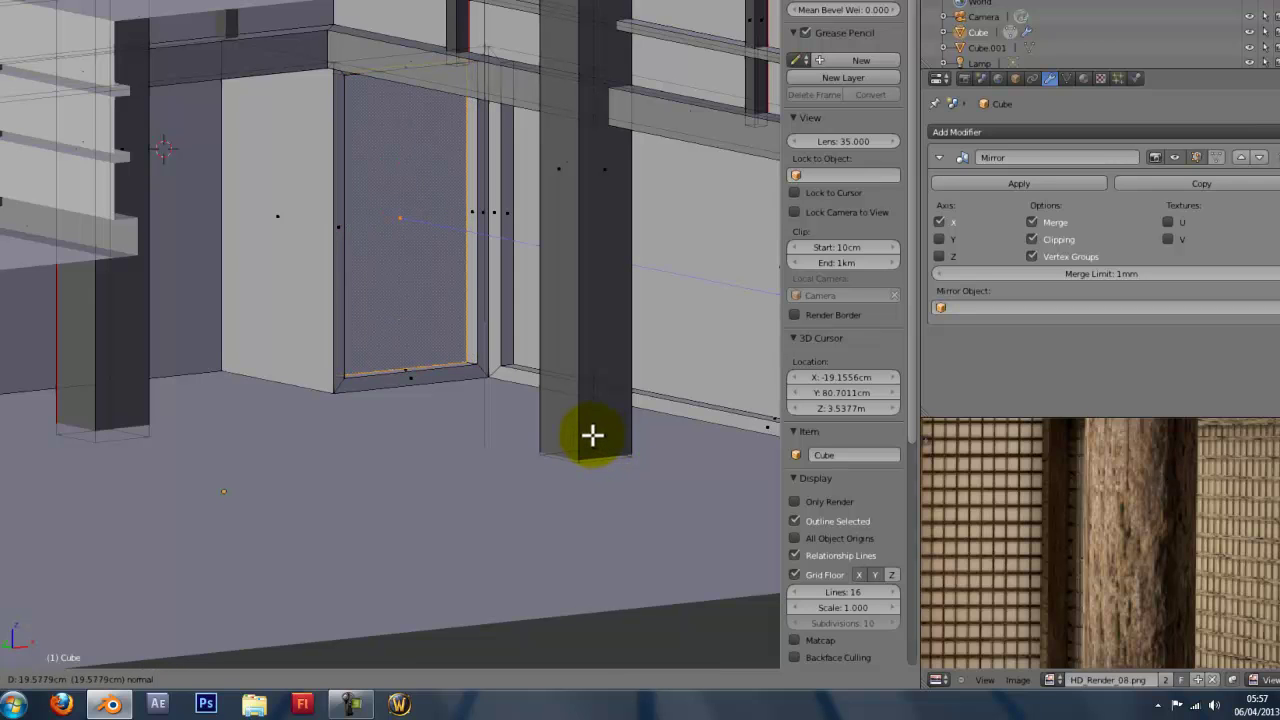
pyautogui.click(595, 436)
# Examine the full reference render and the corresponding upper back wall of the model.
pyautogui.moveTo(583, 434); pyautogui.dragTo(570, 436, button='middle')
pyautogui.scroll(-6, 1068, 533)
pyautogui.moveTo(1068, 533); pyautogui.dragTo(1046, 517, button='middle')
pyautogui.moveTo(1136, 524); pyautogui.dragTo(1125, 595, button='middle')
pyautogui.scroll(-4, 1137, 537)
pyautogui.scroll(4, 1131, 484)
pyautogui.moveTo(367, 381); pyautogui.dragTo(410, 285, button='middle')
pyautogui.scroll(-4, 369, 340)
pyautogui.keyDown('shift'); pyautogui.moveTo(410, 285); pyautogui.dragTo(544, 433, button='middle'); pyautogui.keyUp('shift')
pyautogui.scroll(3, 543, 420)
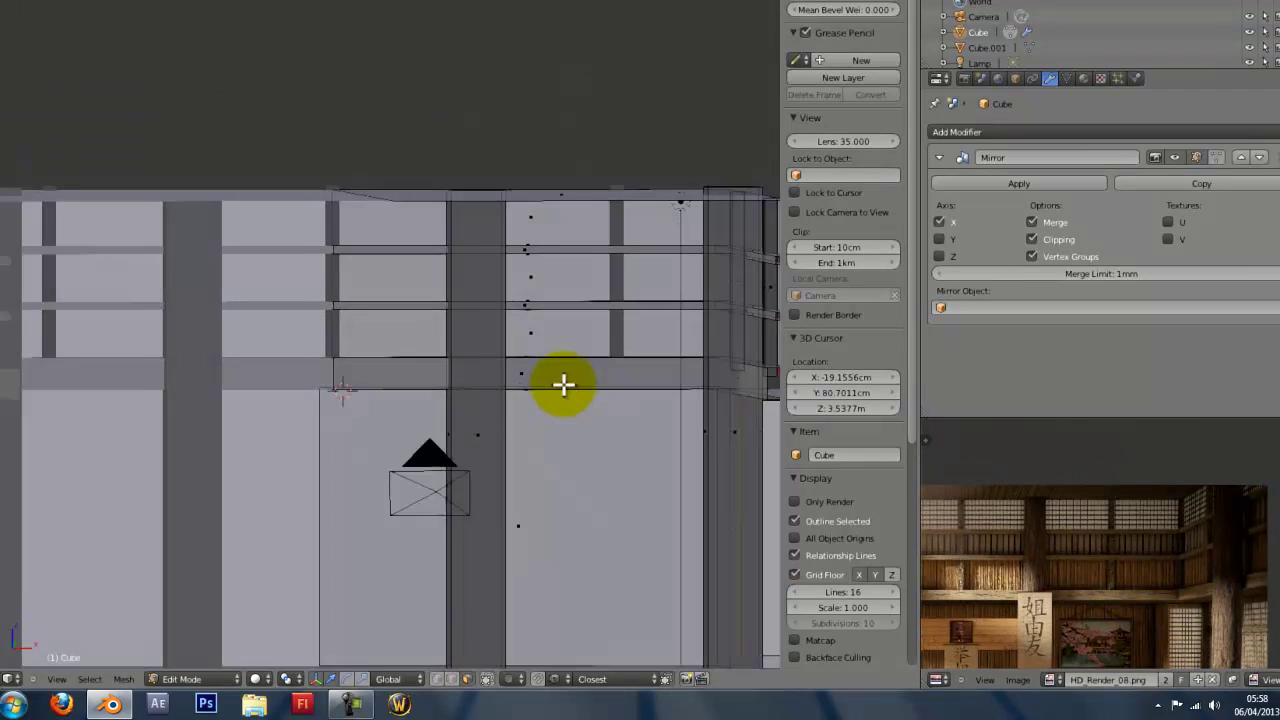
# Add a vertical loop cut through the back wall near the thin upper post beside the corner pillar.
pyautogui.press('KP_5')
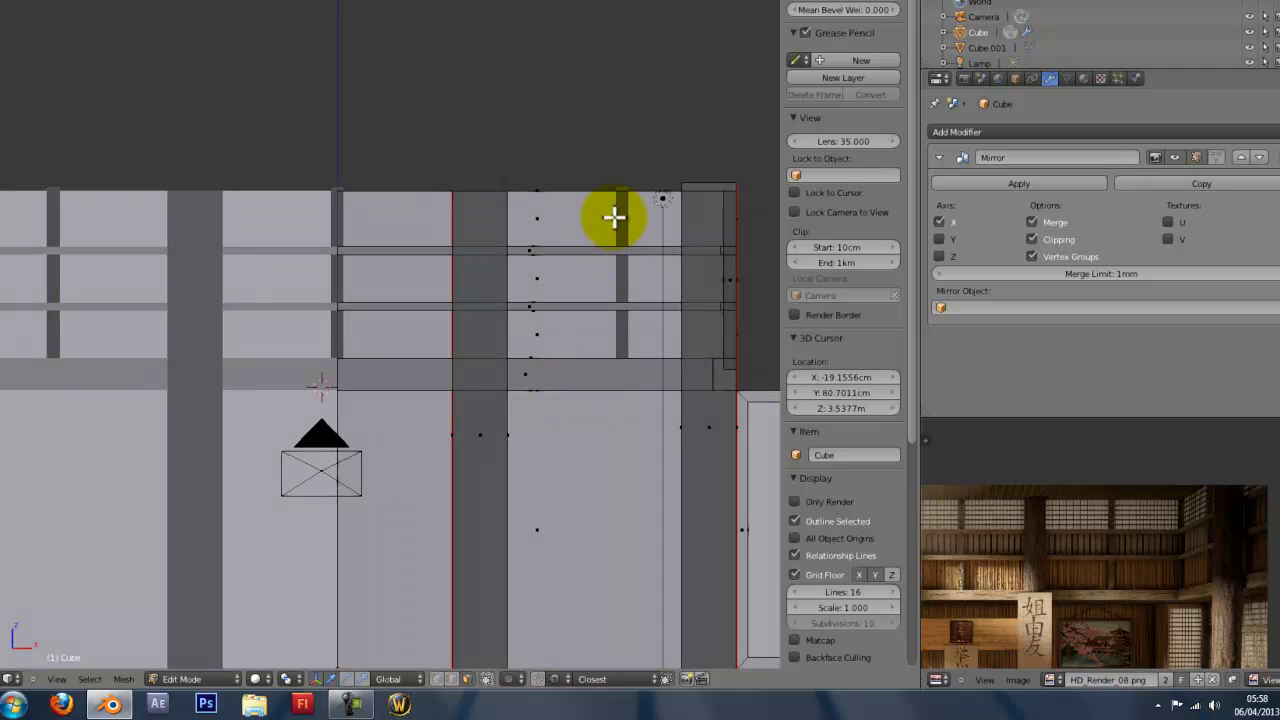
pyautogui.hotkey('ctrl', 'r')
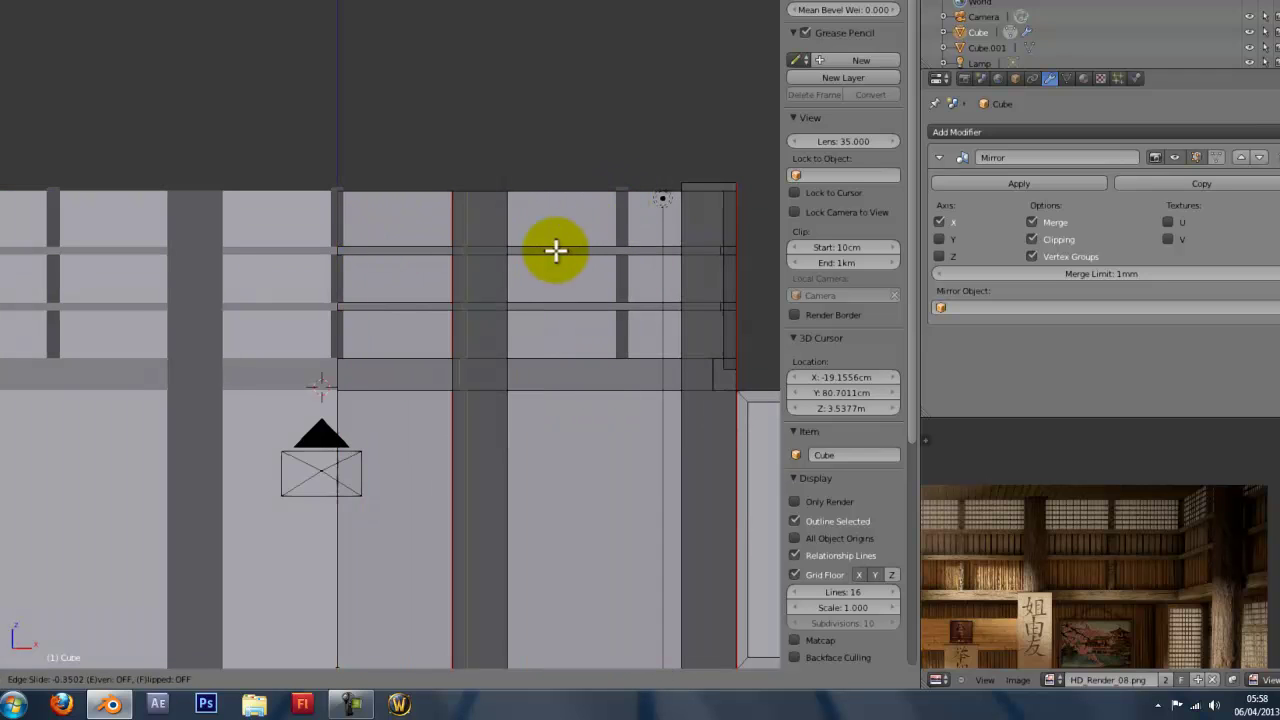
pyautogui.click(551, 251)
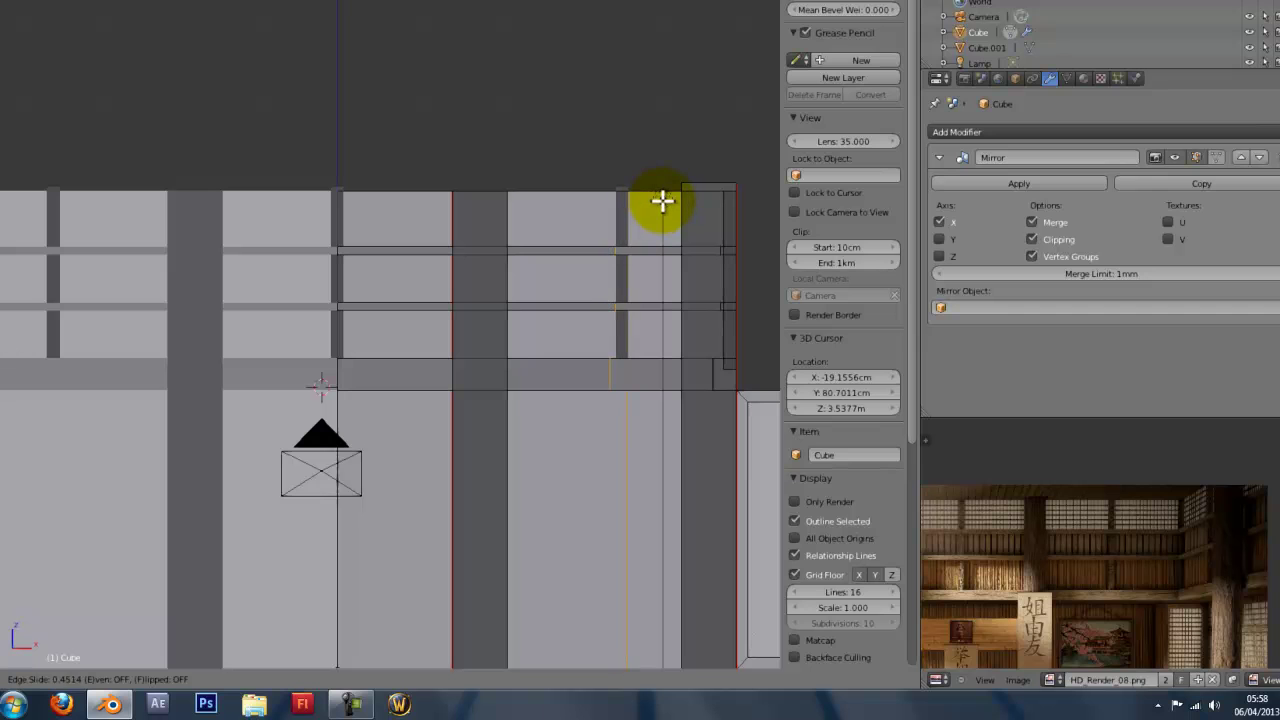
pyautogui.click(658, 204)
pyautogui.moveTo(591, 323); pyautogui.dragTo(477, 371, button='middle')
pyautogui.press('s')
pyautogui.press('x')
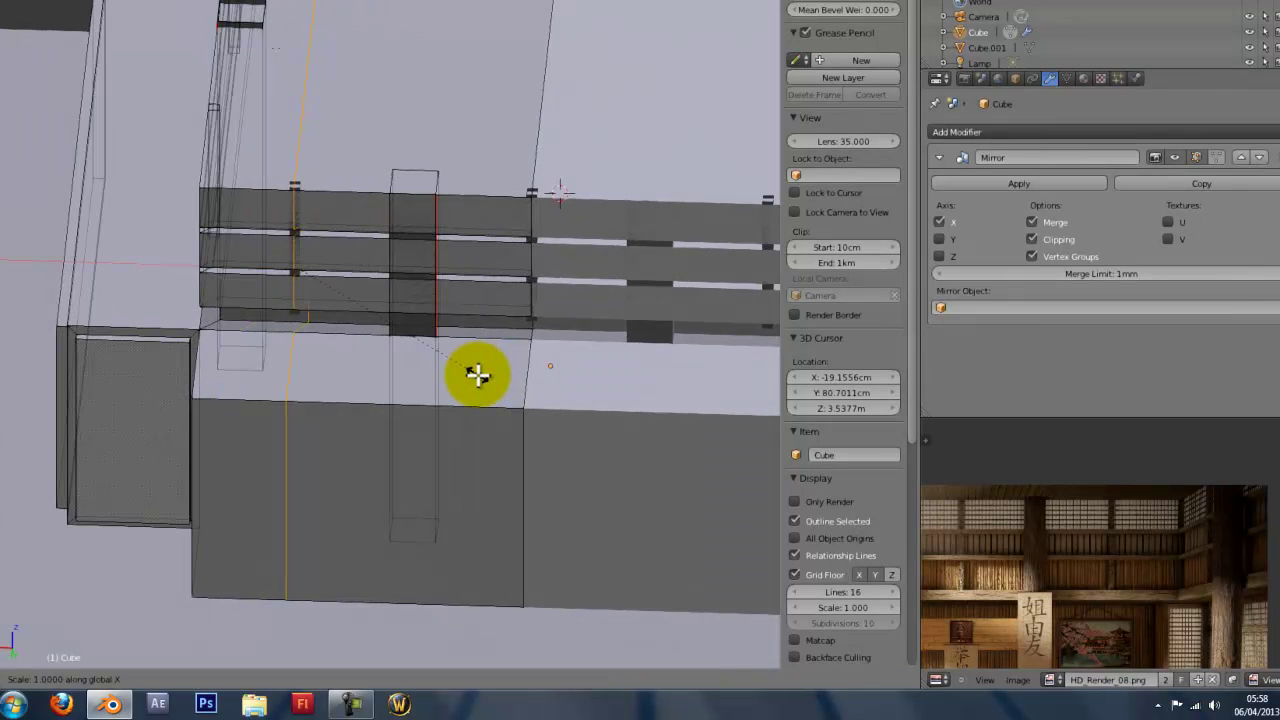
pyautogui.press('Escape')
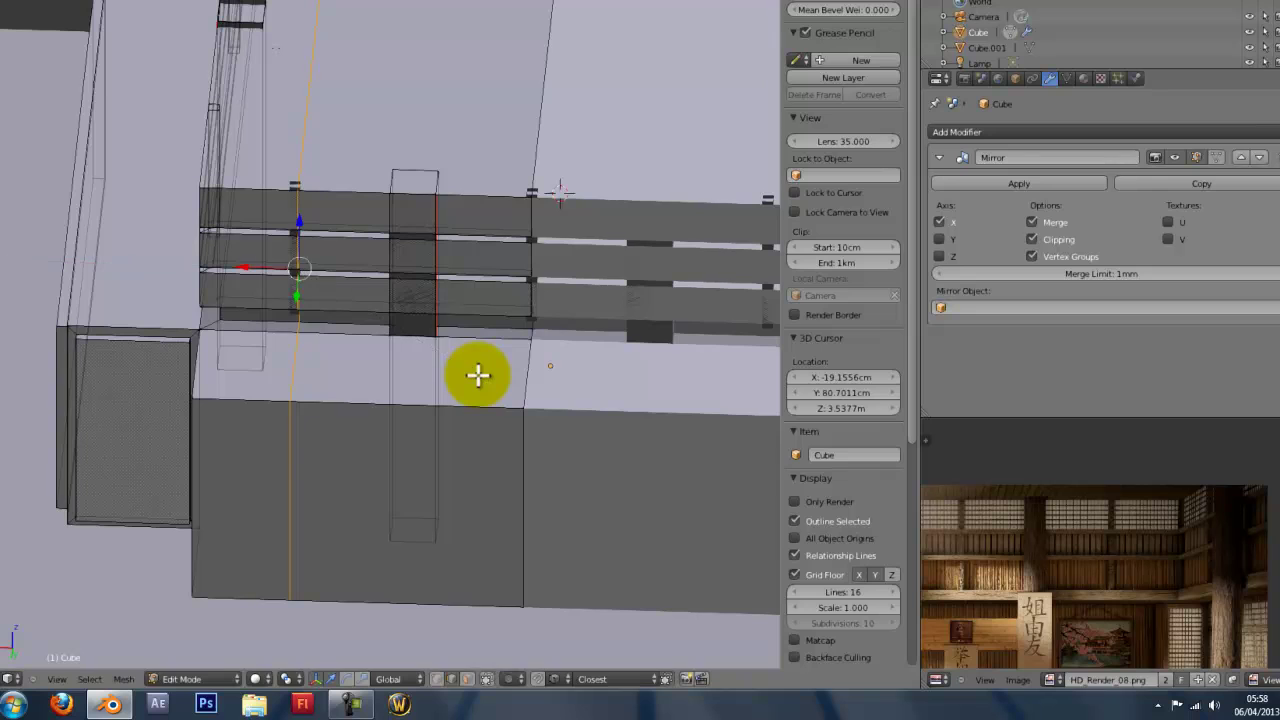
# Move the new edge loop along X so that it lies centred behind the thin upper post.
pyautogui.press('KP_1')
pyautogui.scroll(2, 477, 375)
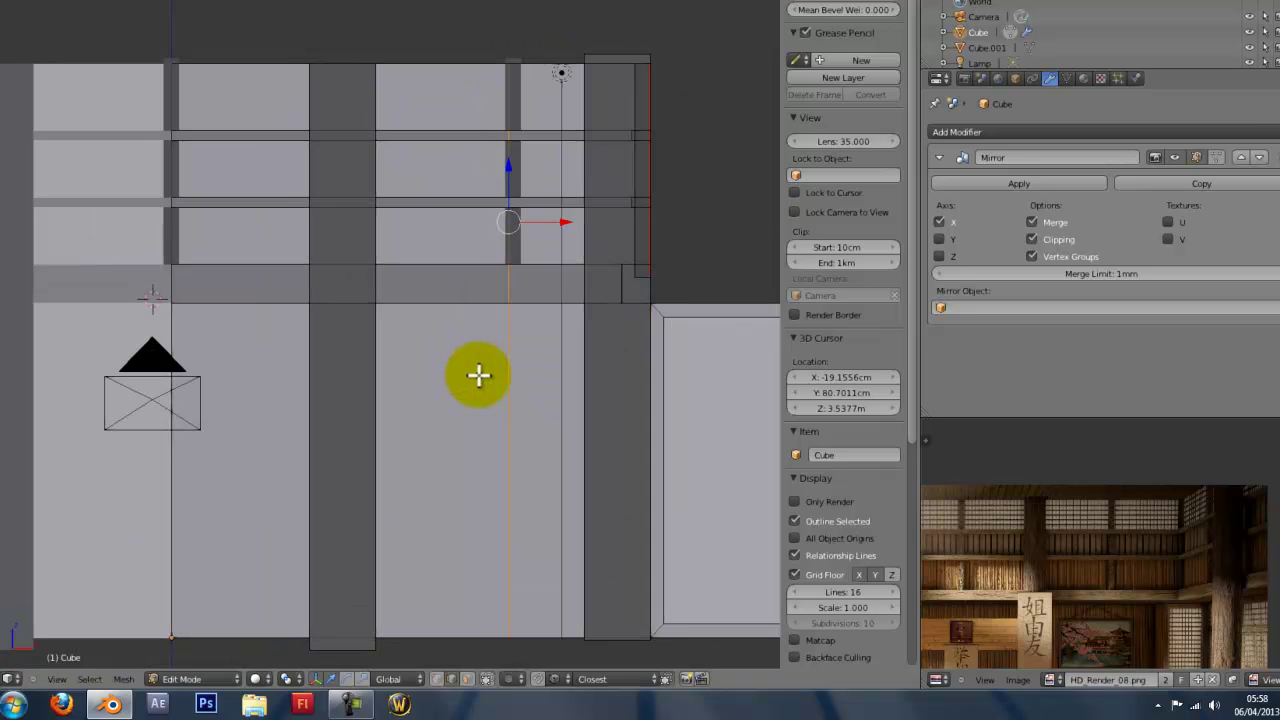
pyautogui.press('g')
pyautogui.press('x')
pyautogui.click(487, 376)
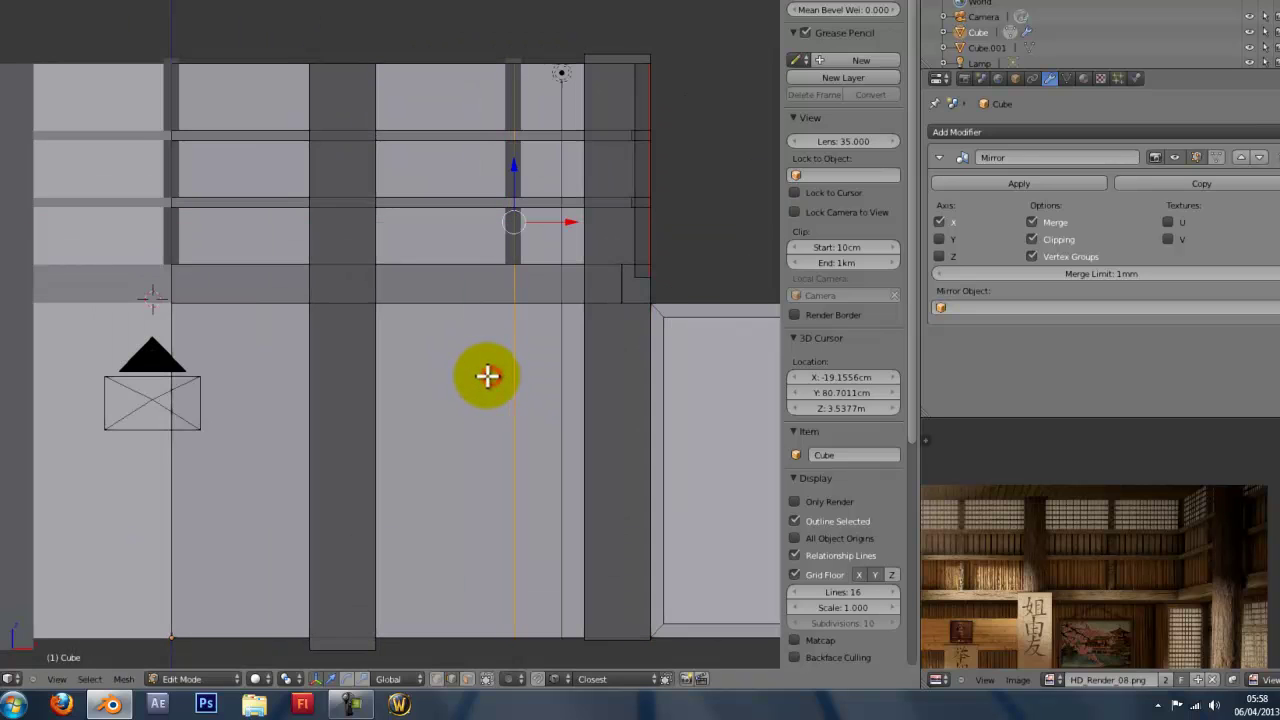
pyautogui.press('g')
pyautogui.press('x')
pyautogui.click(484, 376)
# Try to scale down the uppermost wall face between the two thin posts in face select mode.
pyautogui.keyDown('shift'); pyautogui.moveTo(484, 376); pyautogui.dragTo(501, 558, button='middle'); pyautogui.keyUp('shift')
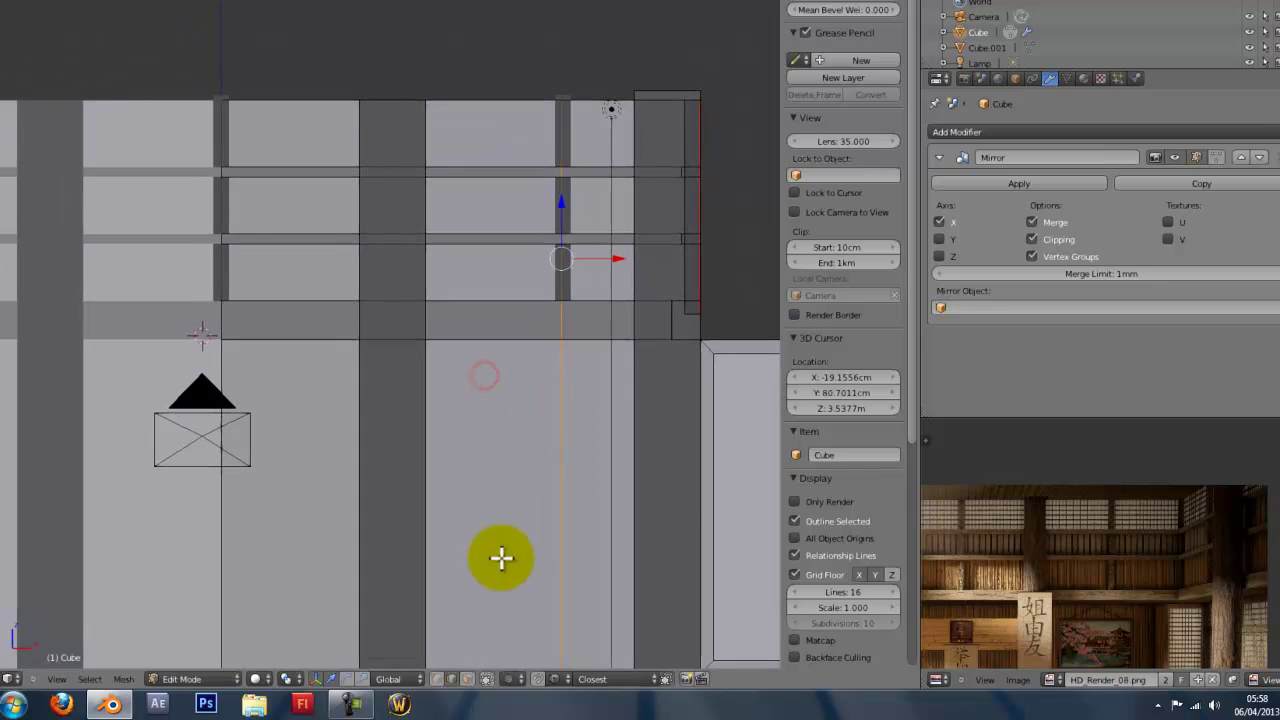
pyautogui.click(468, 679)
pyautogui.keyDown('shift'); pyautogui.moveTo(471, 414); pyautogui.dragTo(497, 489, button='middle'); pyautogui.keyUp('shift')
pyautogui.rightClick(409, 217)
pyautogui.moveTo(409, 217); pyautogui.dragTo(455, 259, button='middle')
pyautogui.press('KP_1')
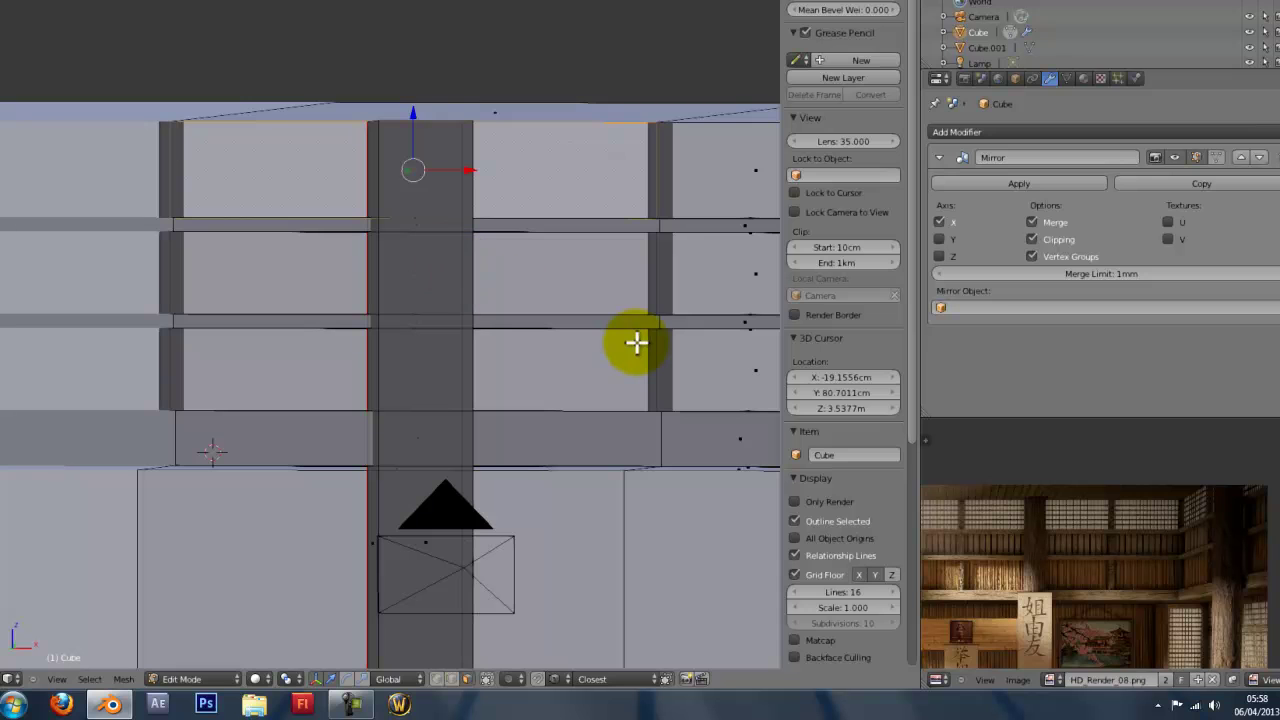
pyautogui.press('s')
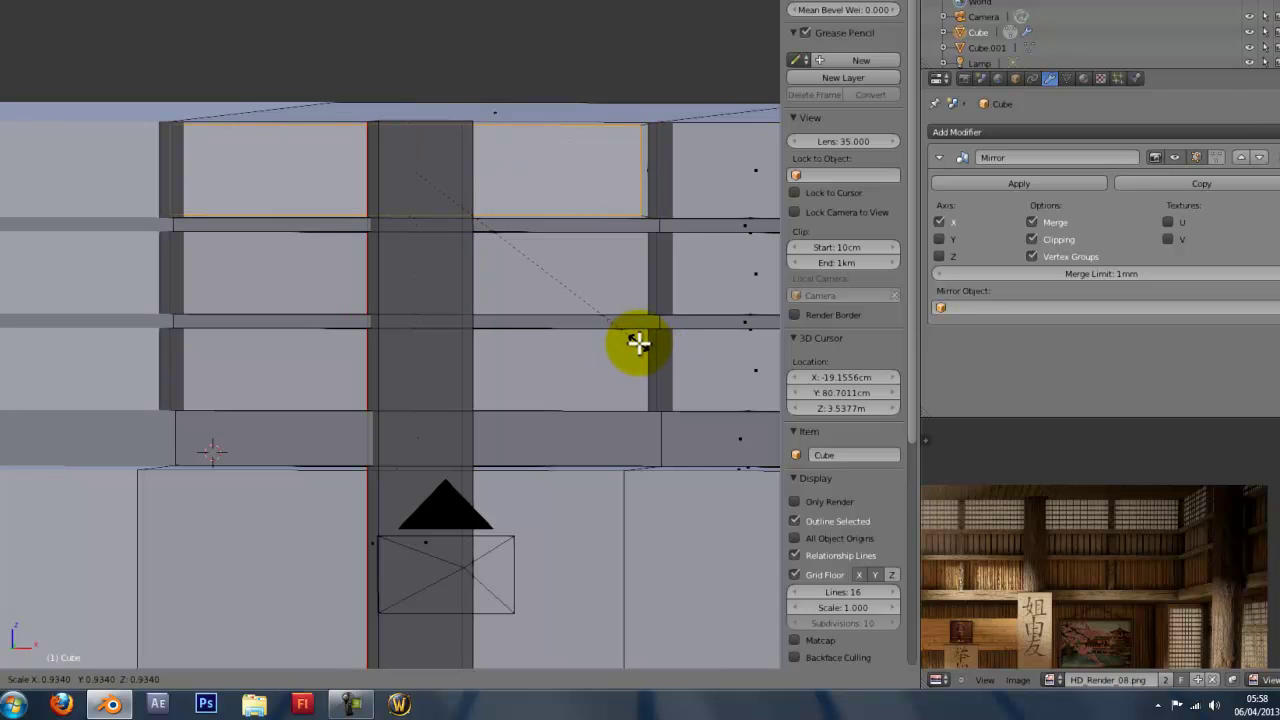
pyautogui.click(634, 340)
# Try to add a vertical loop cut through the back wall next to the centre post.
pyautogui.moveTo(624, 334); pyautogui.dragTo(357, 231, button='middle')
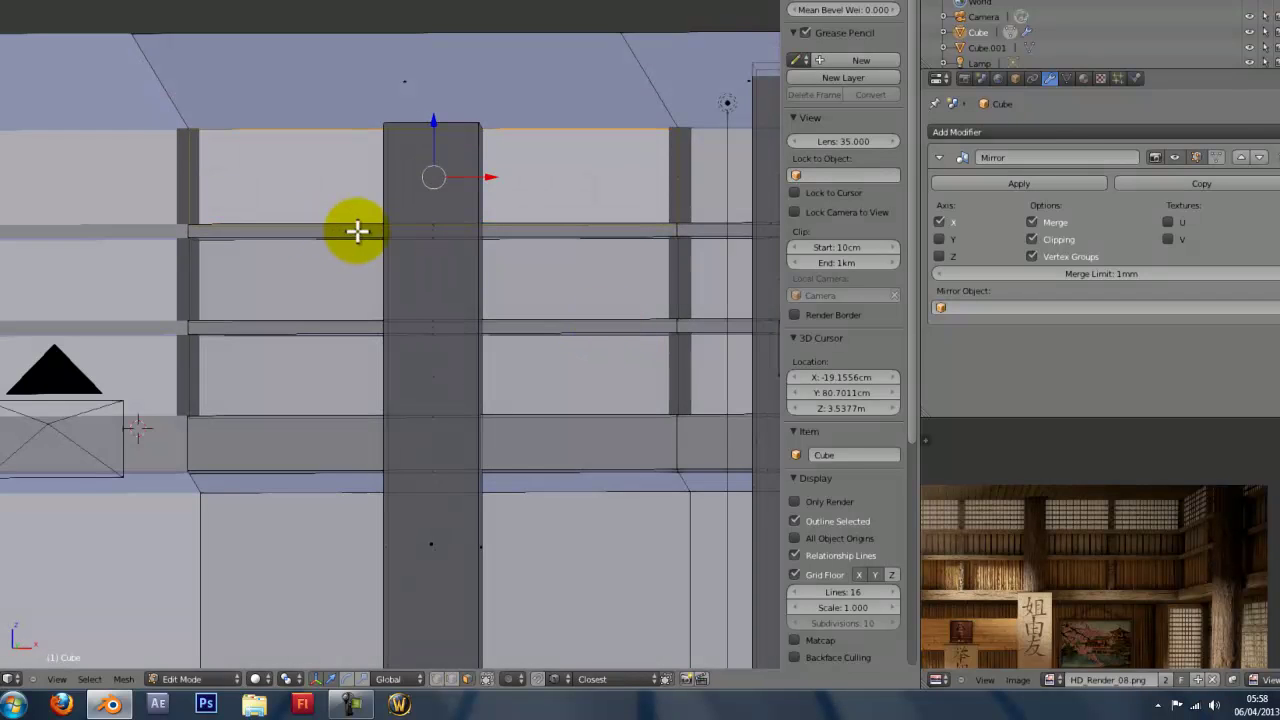
pyautogui.press('KP_3')
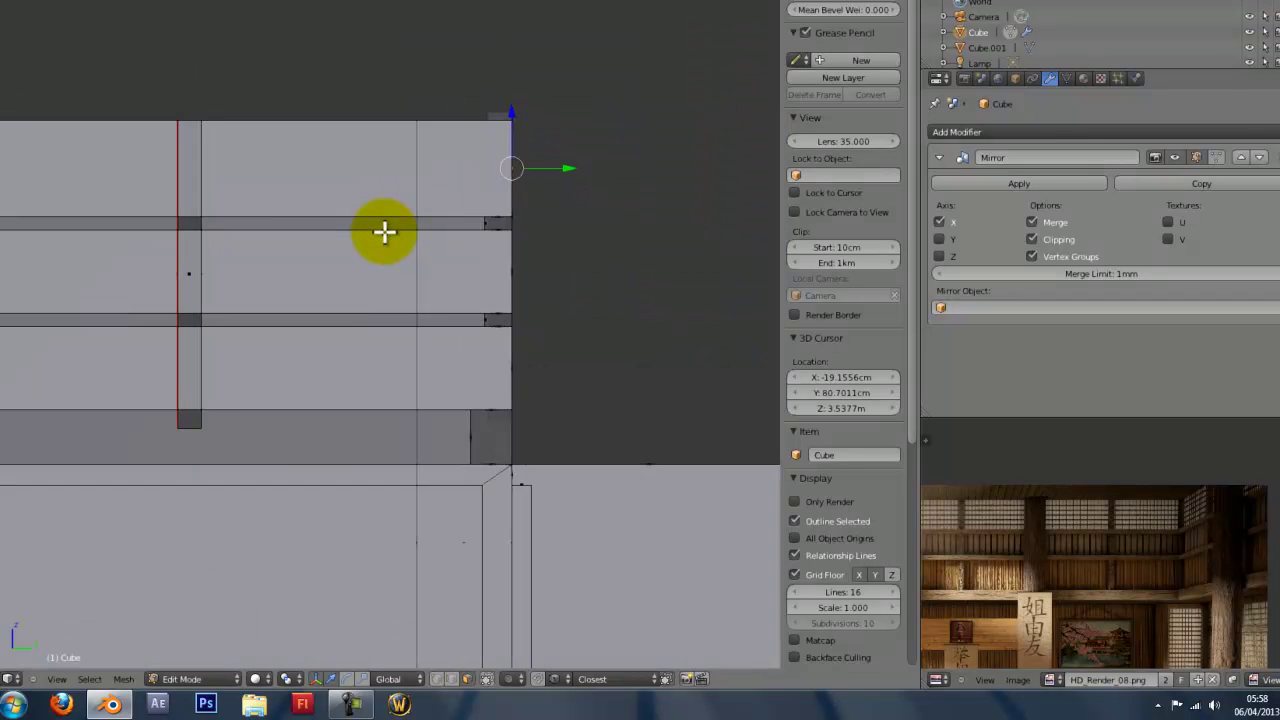
pyautogui.press('KP_1')
pyautogui.scroll(-4, 380, 229)
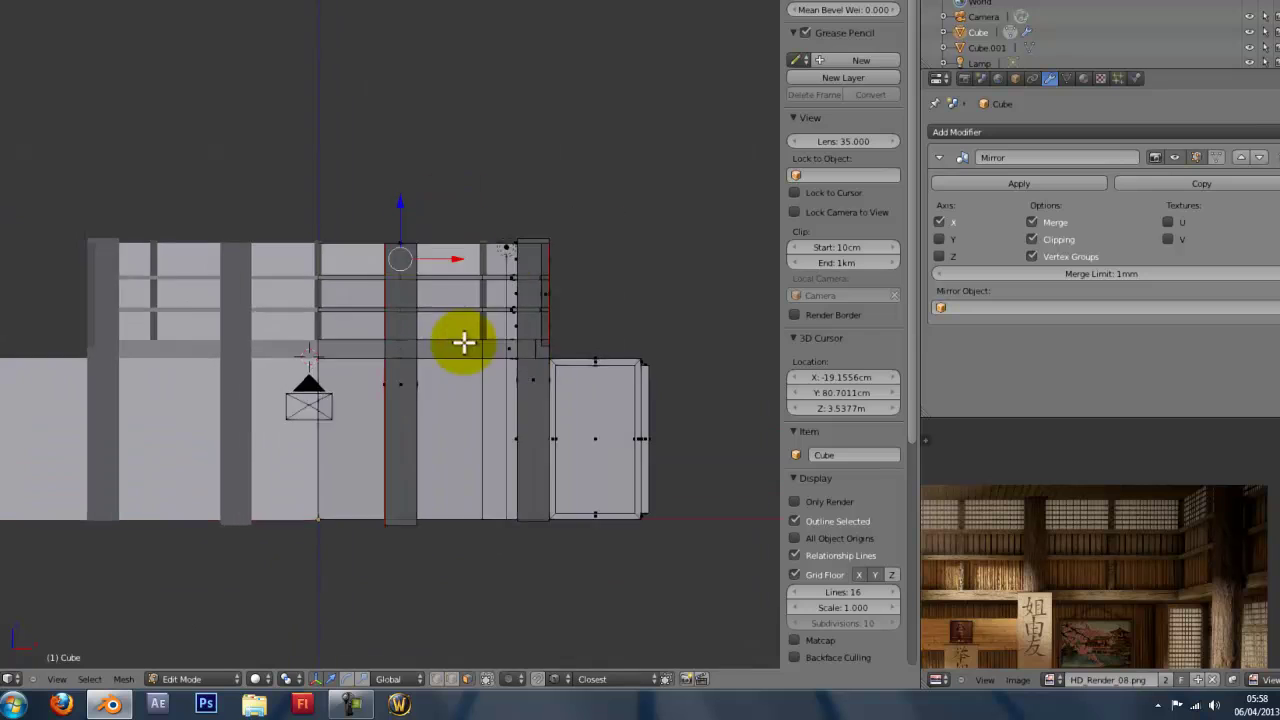
pyautogui.scroll(4, 463, 343)
pyautogui.hotkey('ctrl', 'r')
pyautogui.click(193, 123)
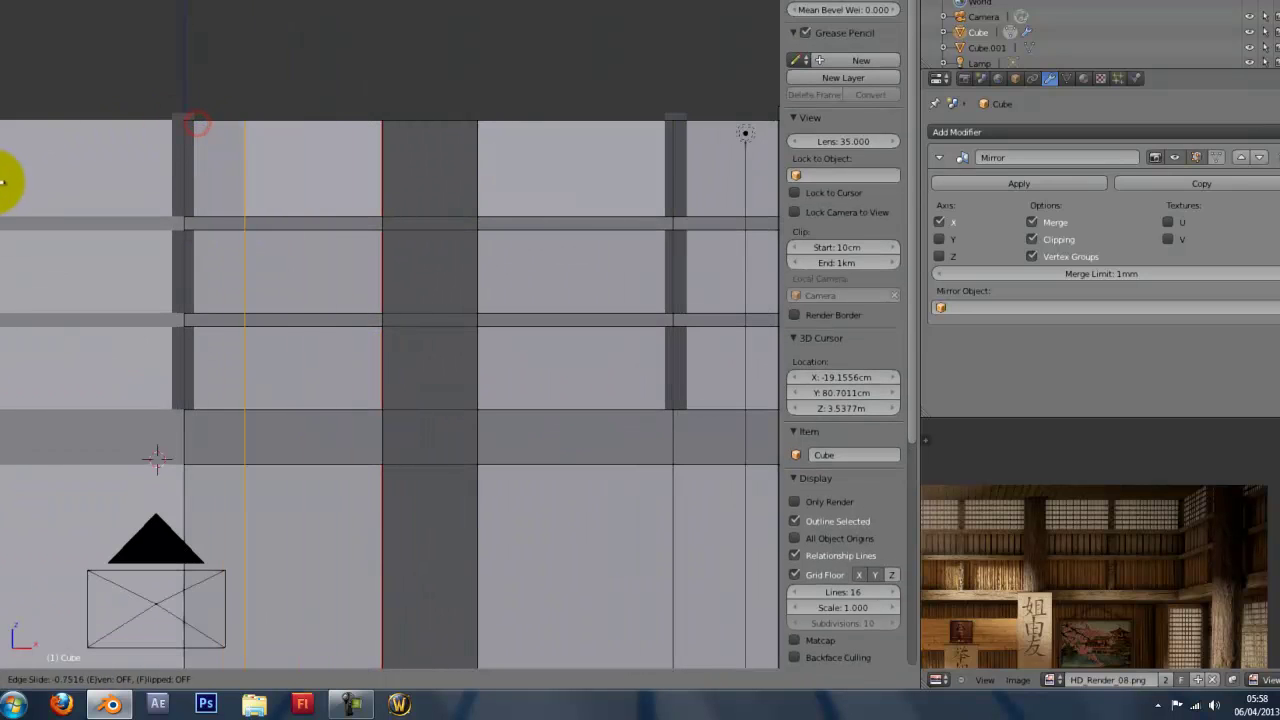
pyautogui.click(370, 250)
pyautogui.moveTo(314, 223); pyautogui.dragTo(453, 335, button='middle')
# Add a vertical loop cut through the back wall and slide it close to the mirror centre line behind the thin centre post.
pyautogui.hotkey('ctrl', 'r')
pyautogui.click(434, 224)
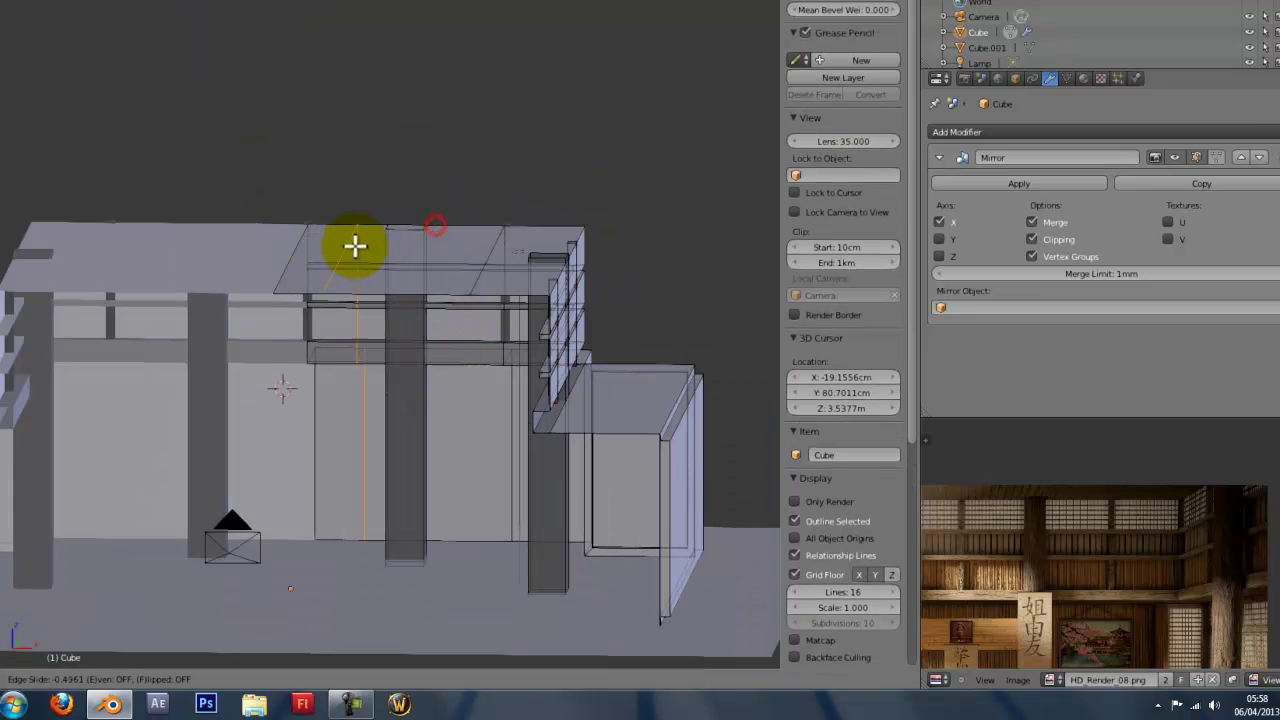
pyautogui.click(436, 223)
pyautogui.press('g')
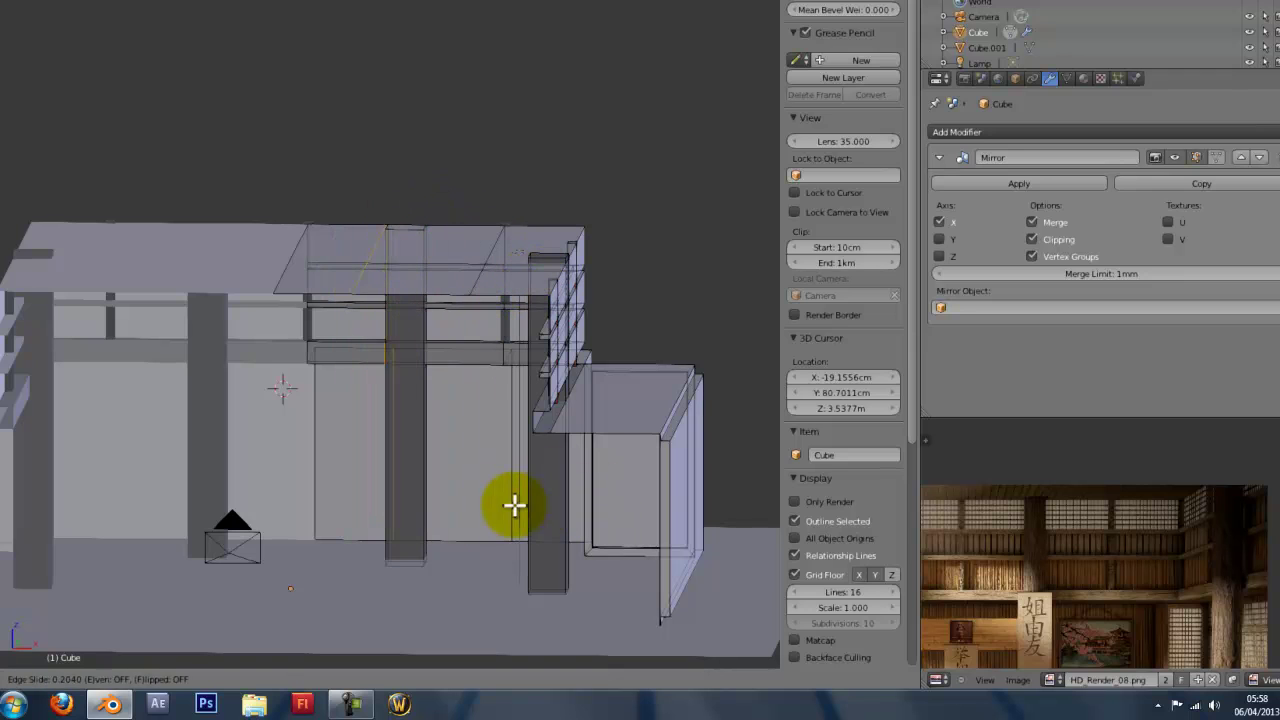
pyautogui.click(451, 513)
pyautogui.press('KP_1')
pyautogui.scroll(7, 438, 514)
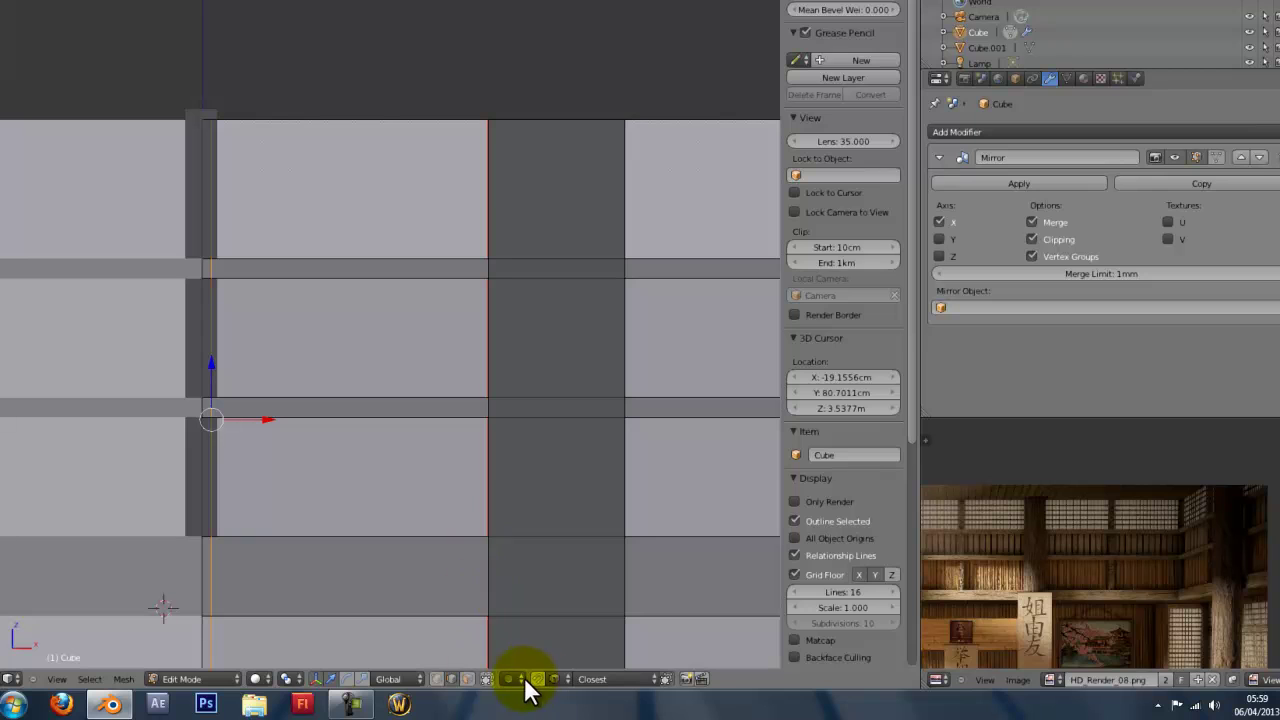
# Extrude the uppermost back wall face between the two thin posts in place and scale it to about 0.94.
pyautogui.press('a')
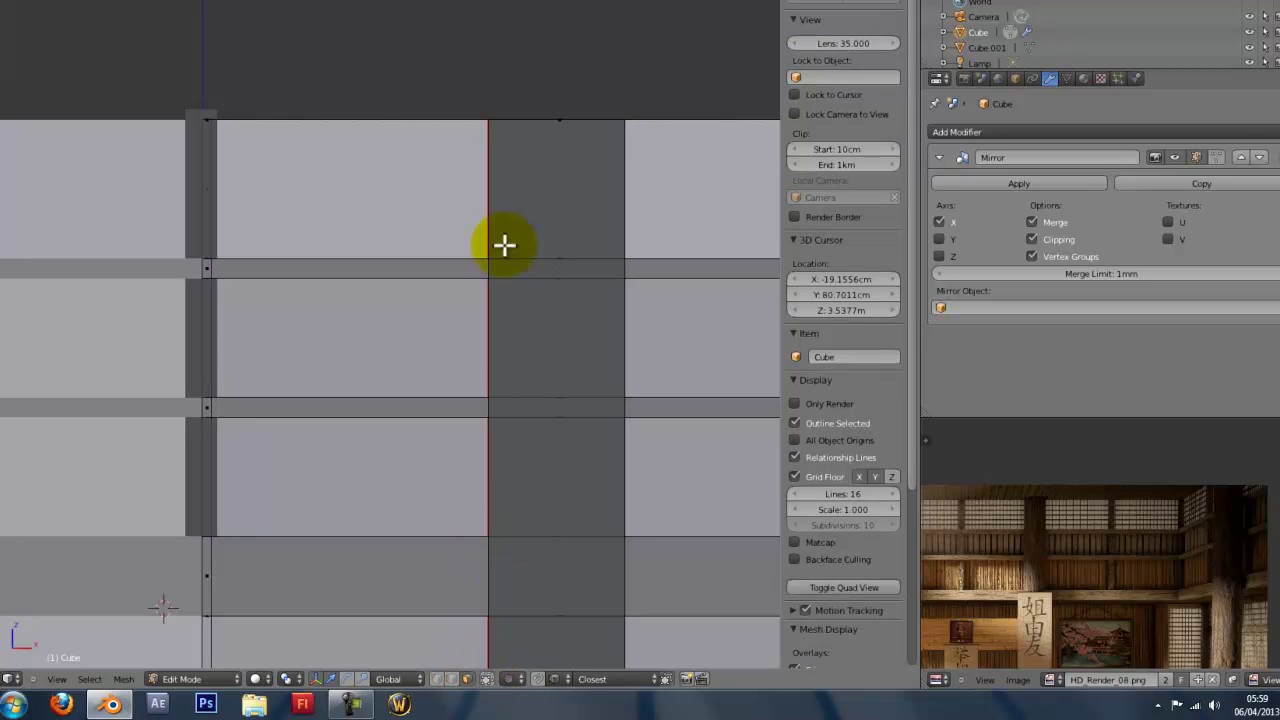
pyautogui.scroll(-3, 438, 524)
pyautogui.rightClick(474, 250)
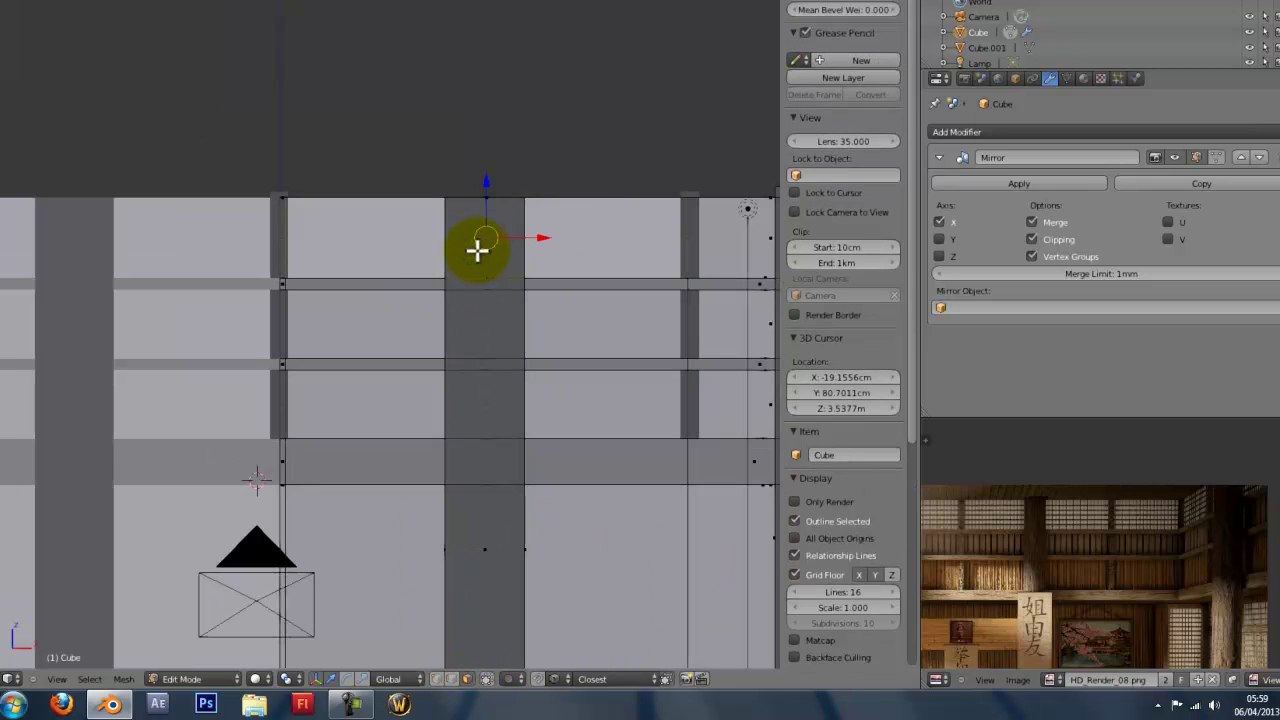
pyautogui.moveTo(1078, 559); pyautogui.dragTo(1175, 575, button='middle')
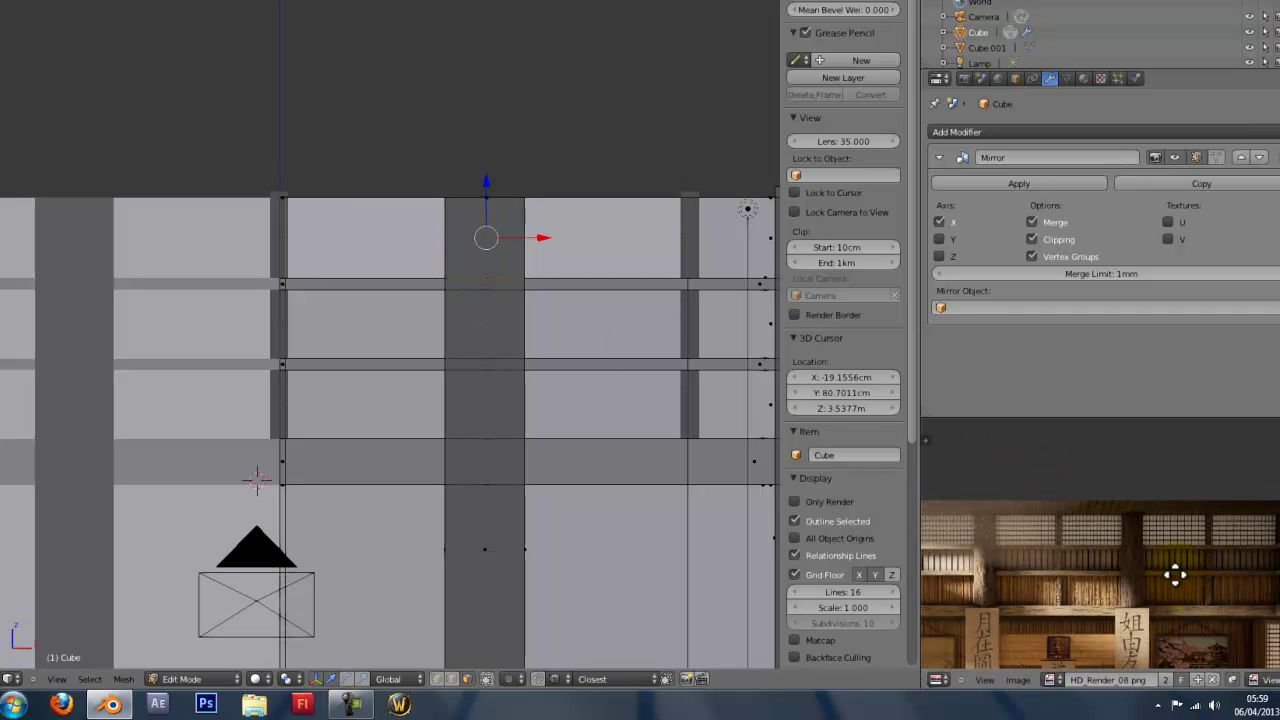
pyautogui.scroll(3, 1176, 576)
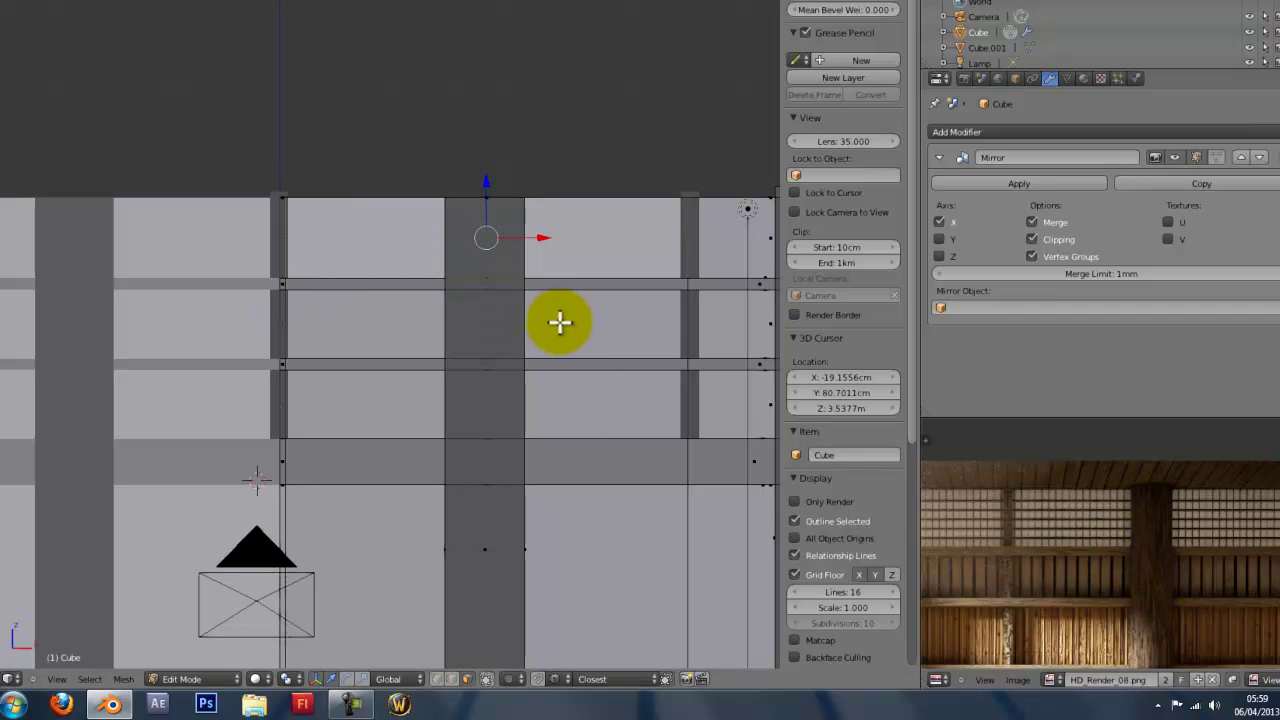
pyautogui.moveTo(559, 321); pyautogui.dragTo(549, 346, button='middle')
pyautogui.press('KP_1')
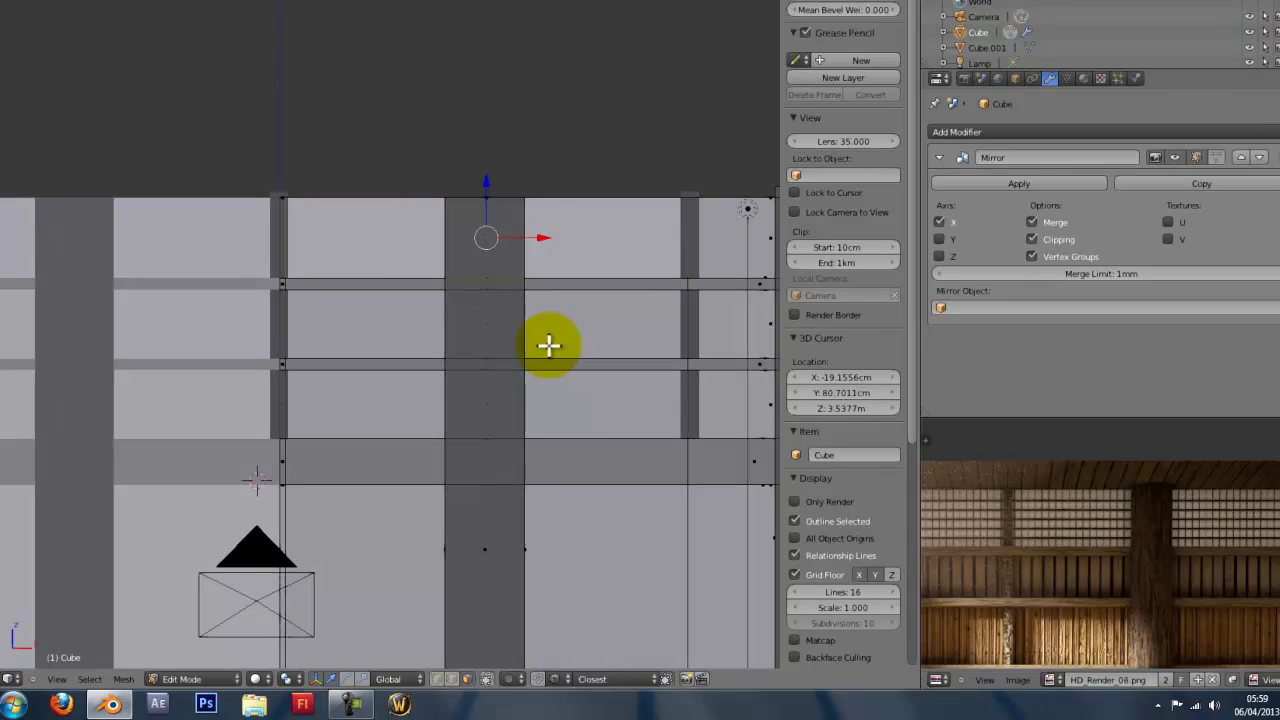
pyautogui.press('s')
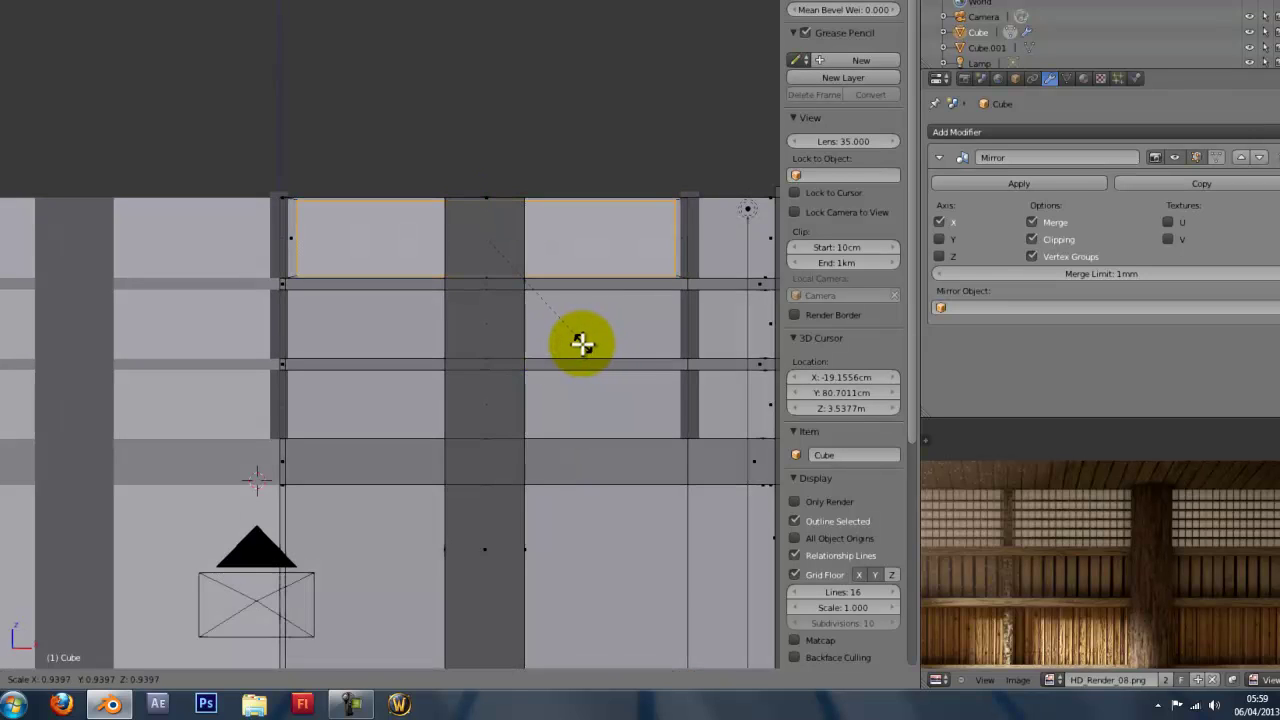
pyautogui.click(578, 341)
# Widen the inset upper wall face along X by about 1.04 to even out its frame.
pyautogui.scroll(3, 600, 340)
pyautogui.keyDown('shift'); pyautogui.moveTo(700, 290); pyautogui.dragTo(438, 322, button='middle'); pyautogui.keyUp('shift')
pyautogui.scroll(2, 440, 318)
pyautogui.keyDown('shift'); pyautogui.moveTo(551, 307); pyautogui.dragTo(340, 334, button='middle'); pyautogui.keyUp('shift')
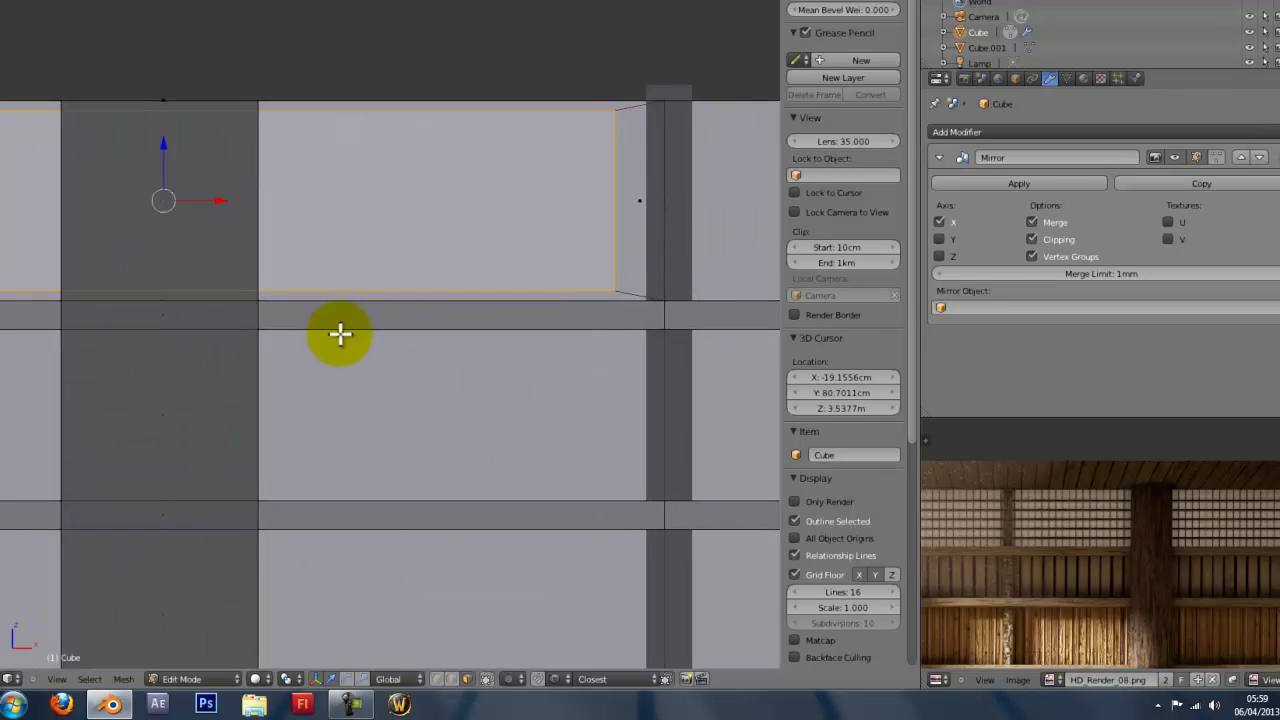
pyautogui.press('s')
pyautogui.press('x')
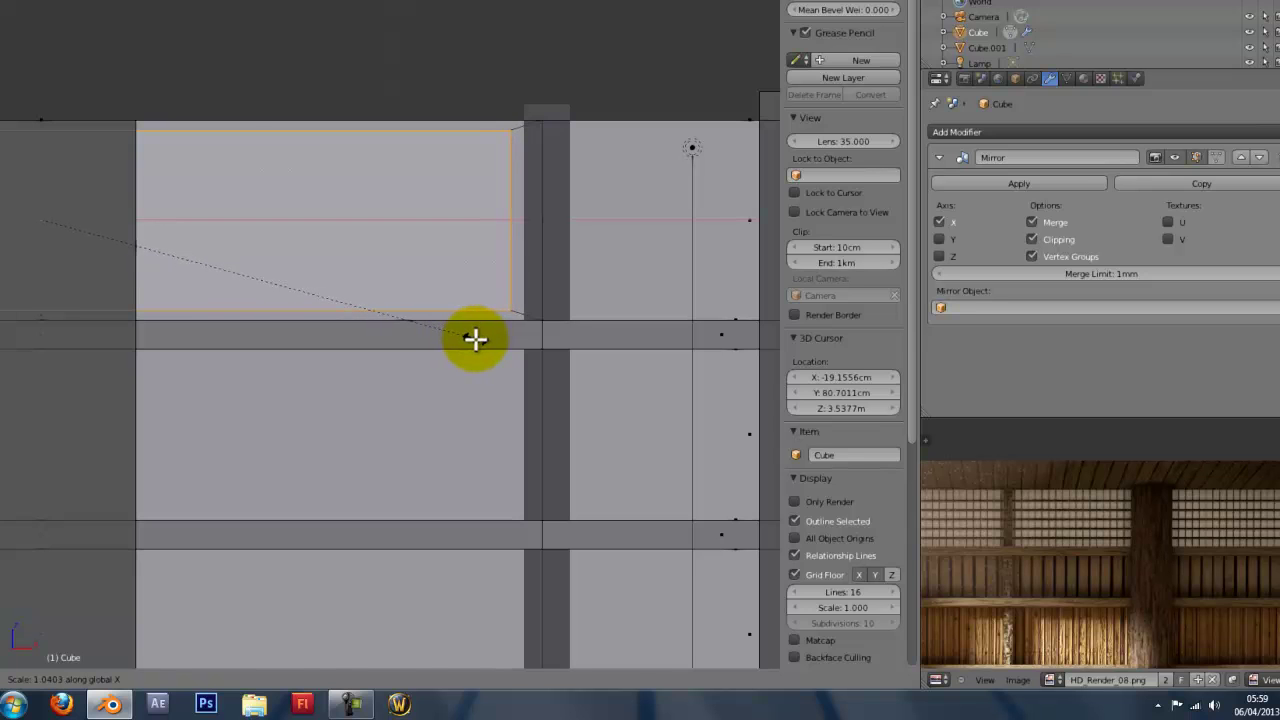
pyautogui.click(475, 339)
# Extrude the inset upper wall face outward along its normal to recess the window panel.
pyautogui.moveTo(513, 128); pyautogui.dragTo(286, 314, button='middle')
pyautogui.scroll(1, 315, 314)
pyautogui.press('e')
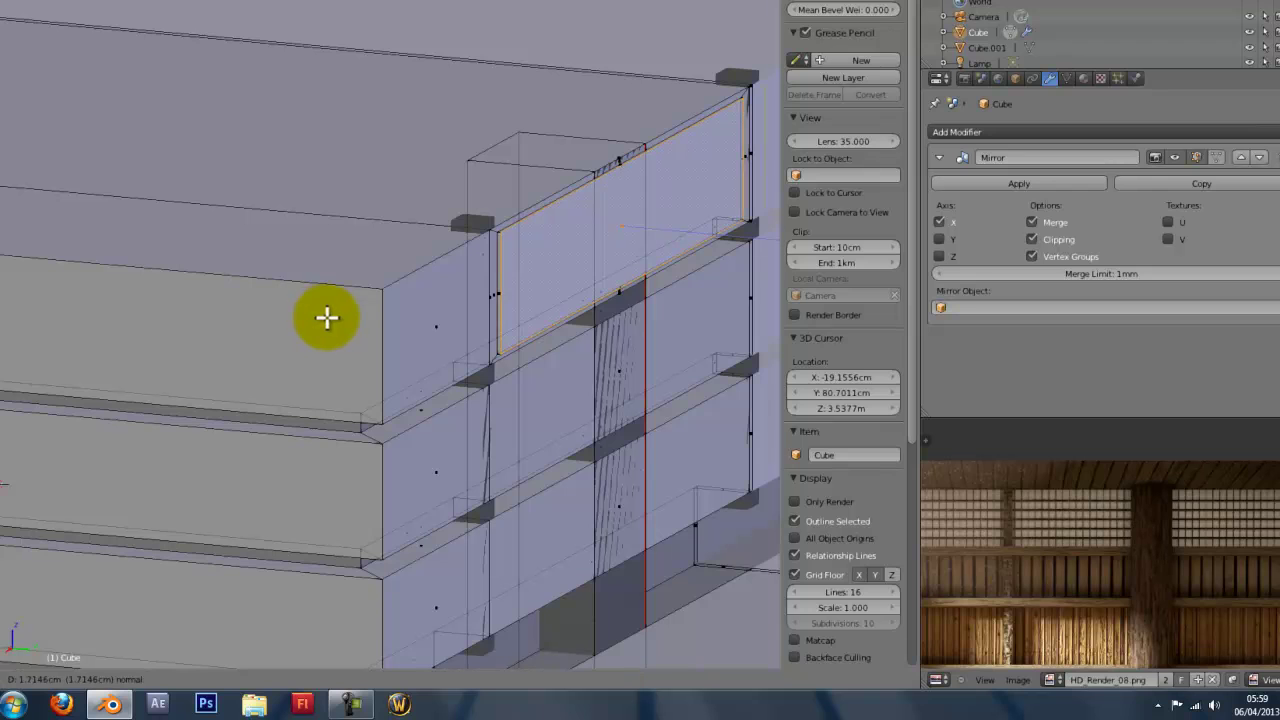
pyautogui.click(339, 322)
# Compare the upper wall section beside the corner post with the window layout in the reference render.
pyautogui.rightClick(414, 331)
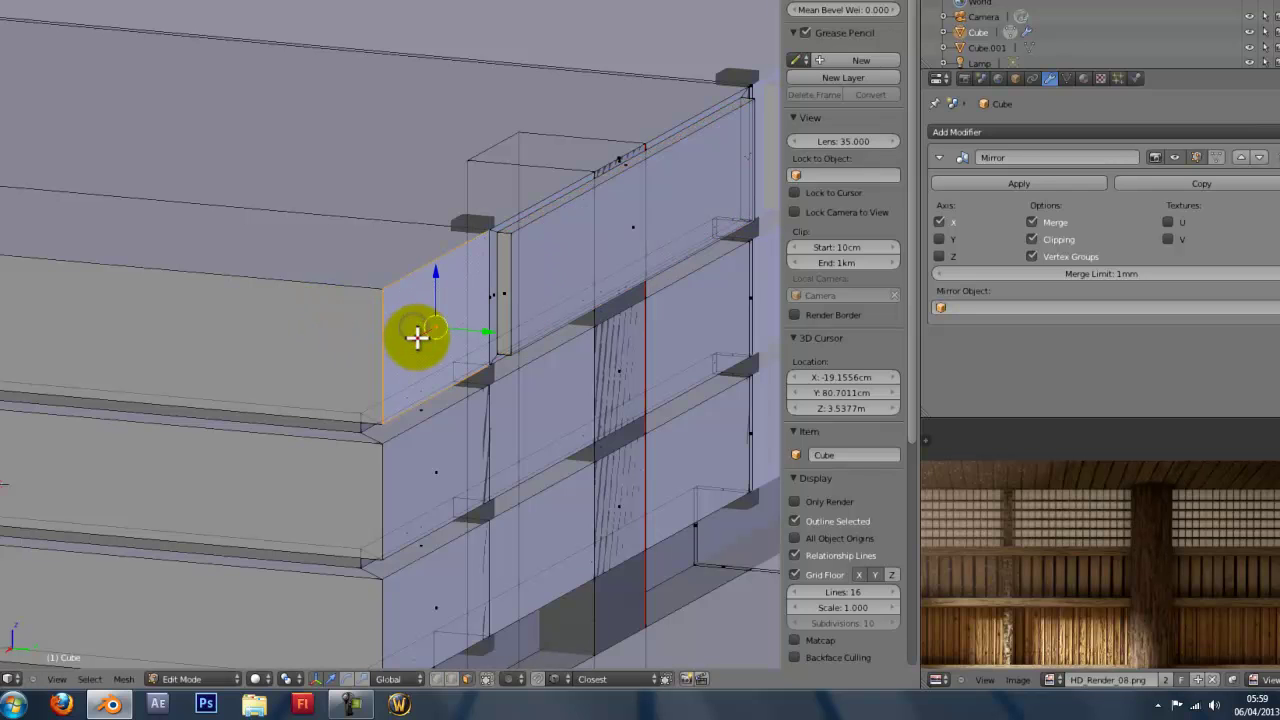
pyautogui.press('KP_1')
pyautogui.scroll(-4, 460, 203)
pyautogui.keyDown('shift'); pyautogui.moveTo(460, 203); pyautogui.dragTo(364, 242, button='middle'); pyautogui.keyUp('shift')
pyautogui.scroll(2, 290, 178)
pyautogui.scroll(4, 440, 300)
pyautogui.scroll(-6, 420, 345)
pyautogui.keyDown('shift'); pyautogui.moveTo(469, 369); pyautogui.dragTo(726, 380, button='middle'); pyautogui.keyUp('shift')
pyautogui.scroll(-2, 470, 351)
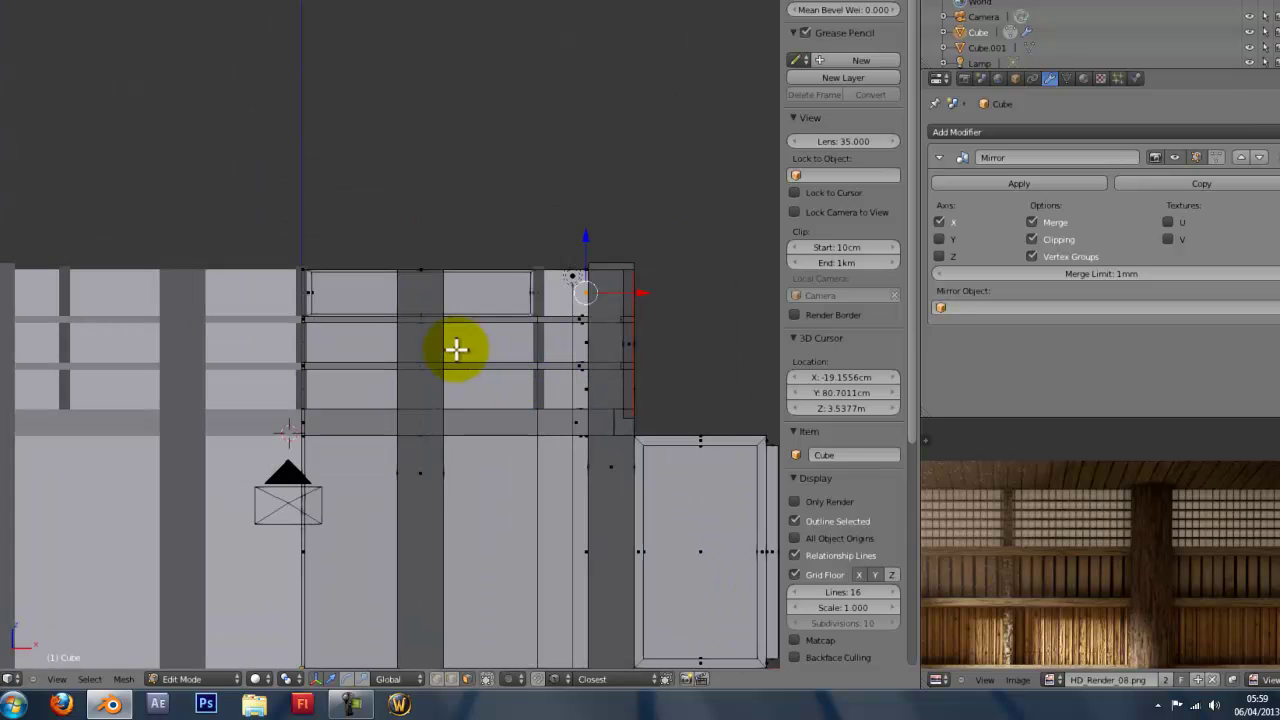
pyautogui.scroll(-3, 1087, 512)
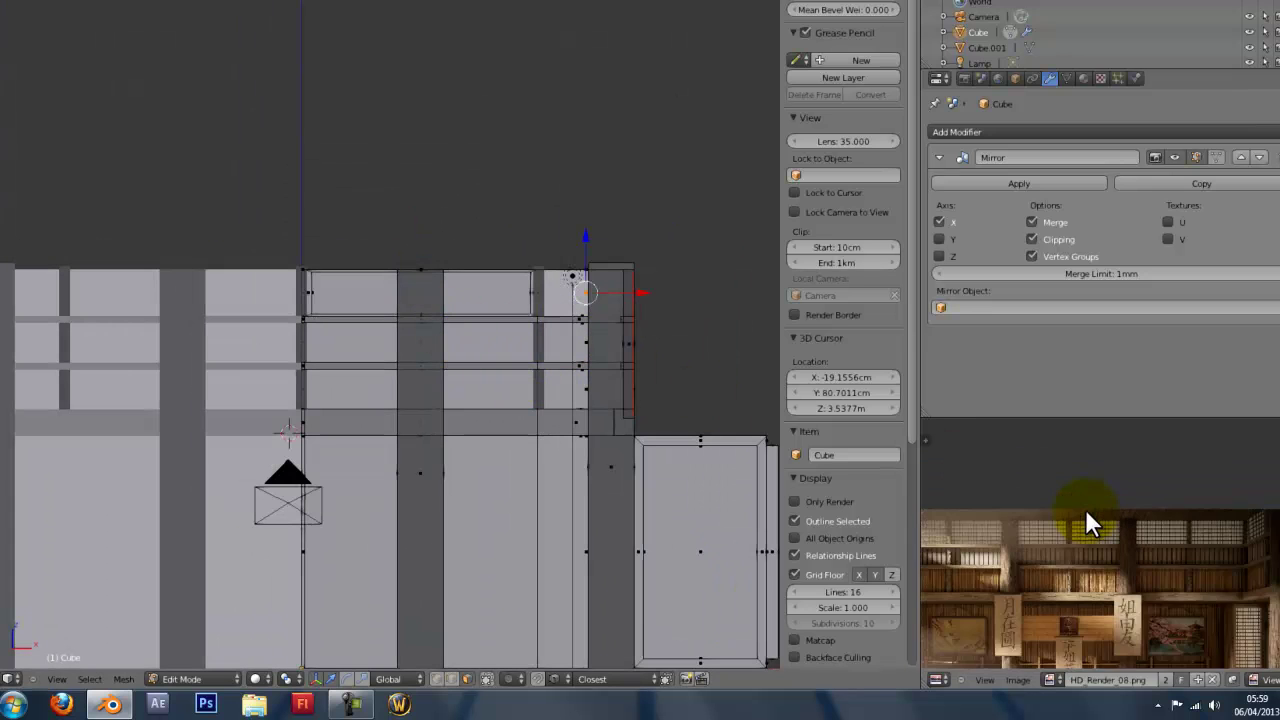
pyautogui.scroll(3, 1088, 518)
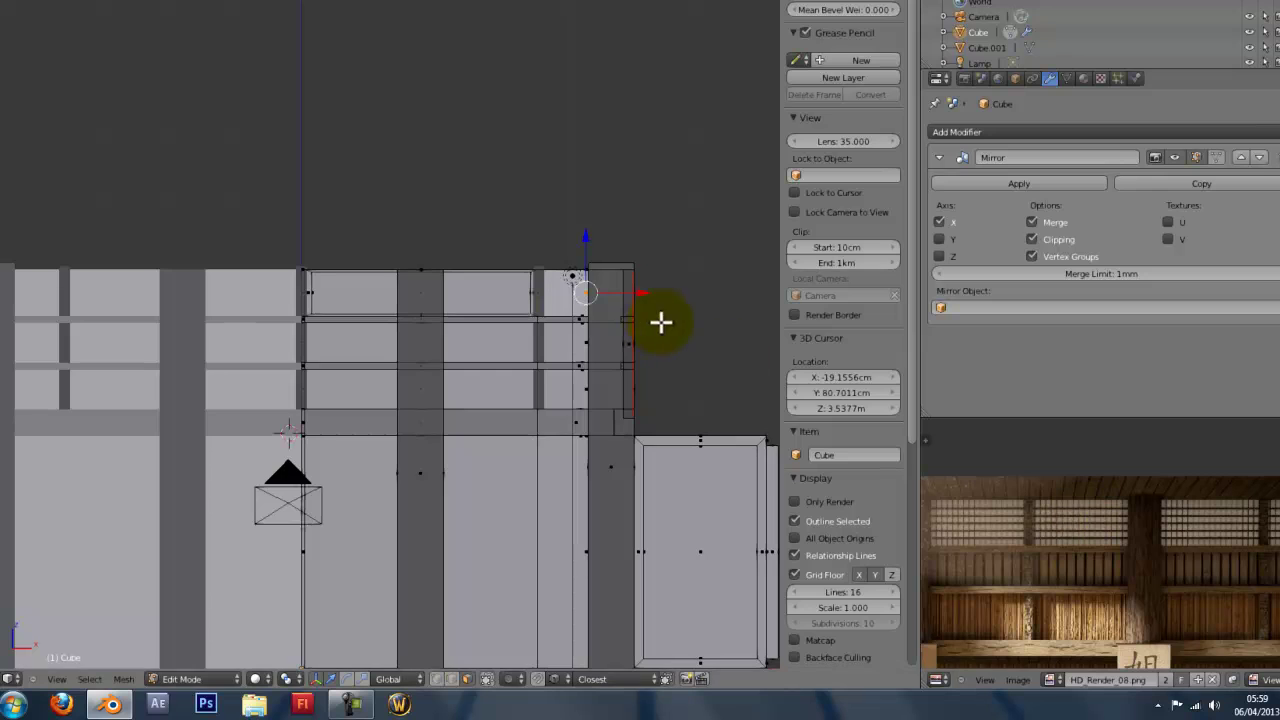
pyautogui.scroll(4, 506, 306)
pyautogui.scroll(-3, 506, 310)
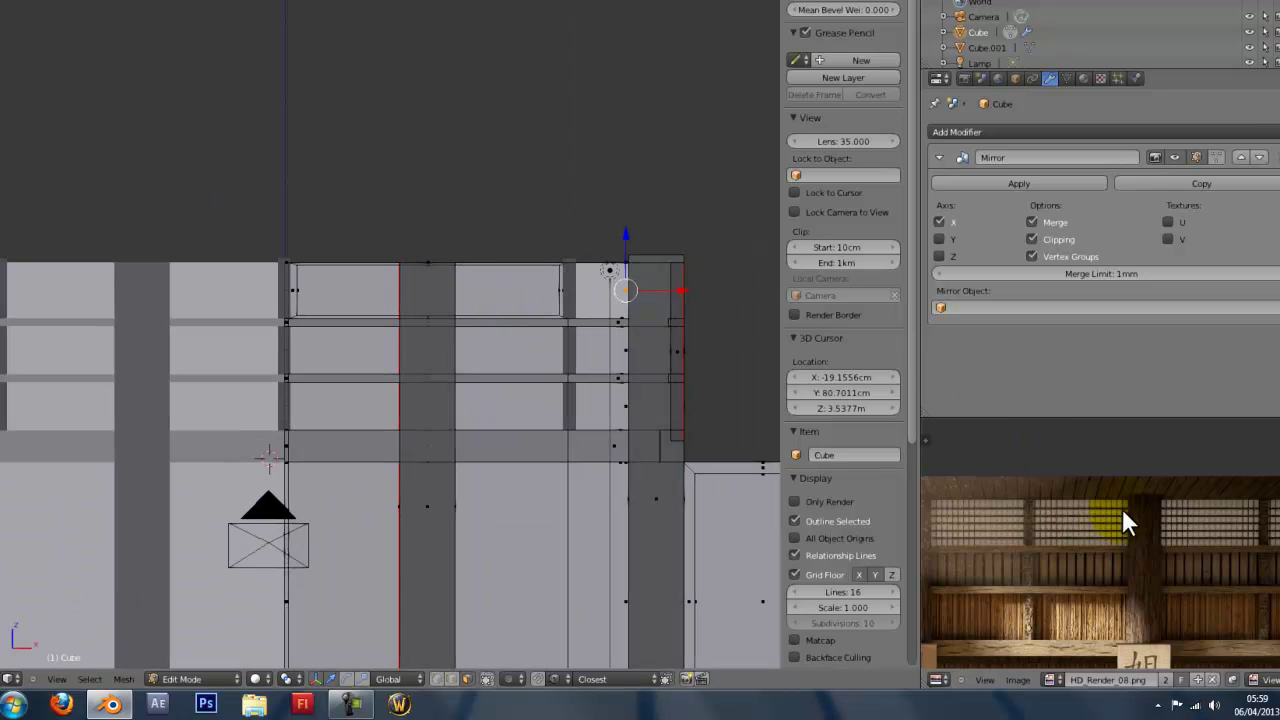
# Undo the recessed window panel and the vertical loop cuts through the back wall.
pyautogui.rightClick(482, 298)
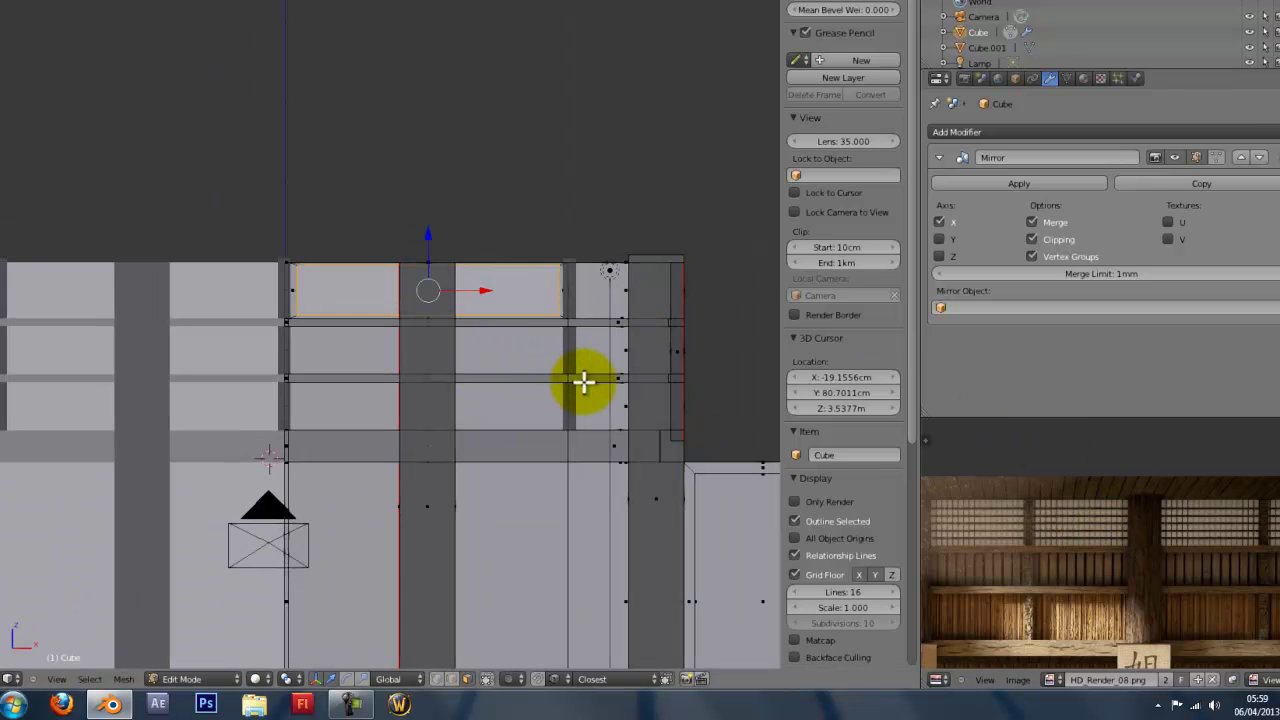
pyautogui.hotkey('ctrl', 'z')
pyautogui.hotkey('ctrl', 'z')
pyautogui.hotkey('ctrl', 'z')
pyautogui.hotkey('ctrl', 'z')
pyautogui.hotkey('ctrl', 'z')
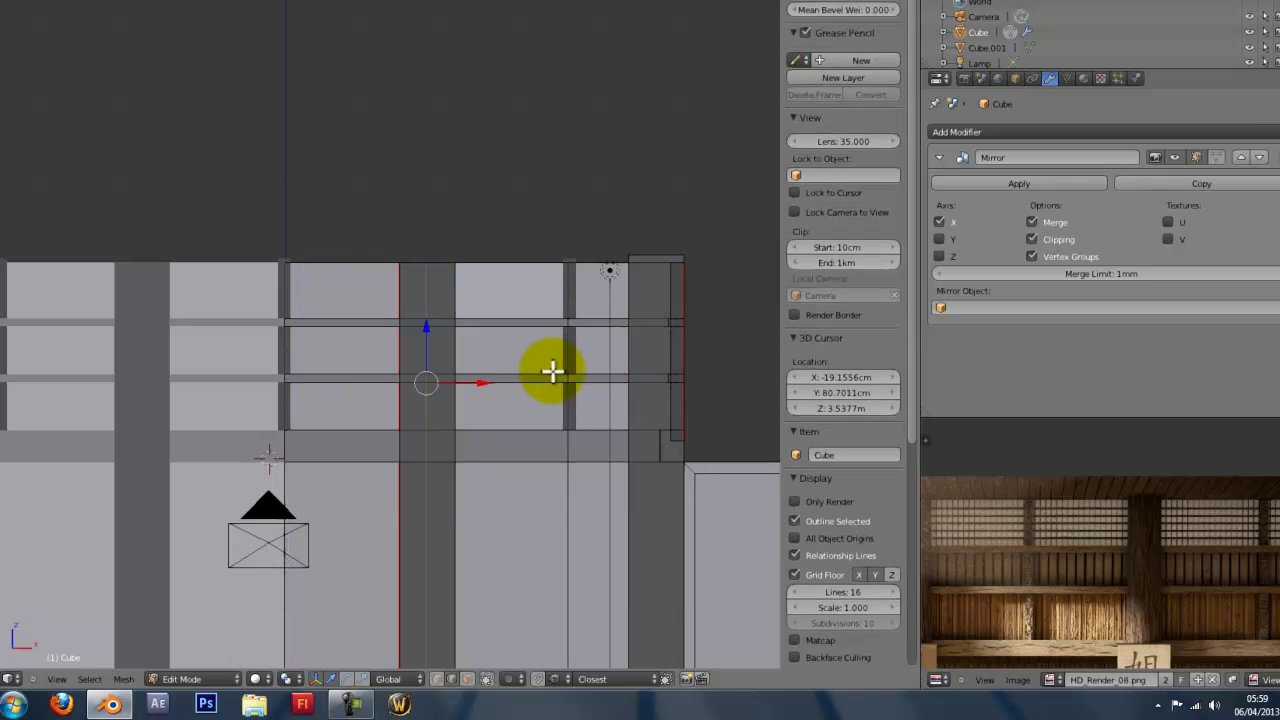
pyautogui.rightClick(566, 372)
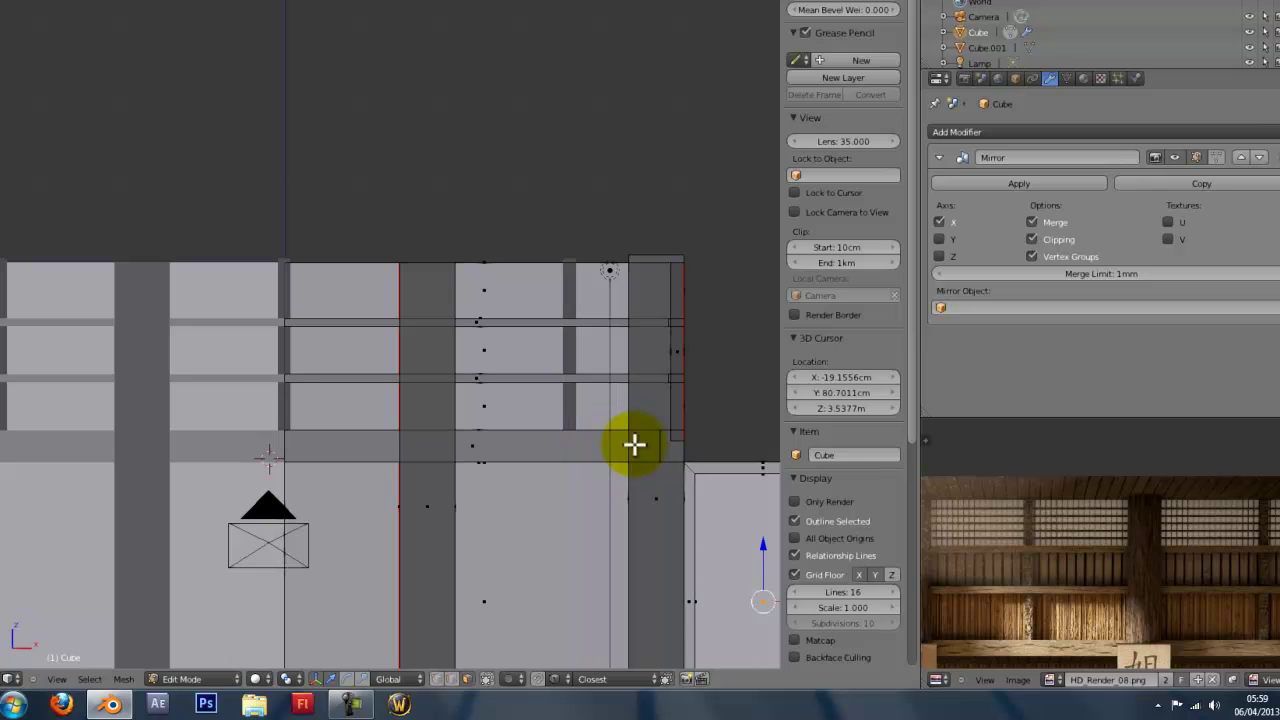
# Check the reference windows, extrude the undivided uppermost back wall face in place and scale it down slightly.
pyautogui.hotkey('ctrl', 'Up')
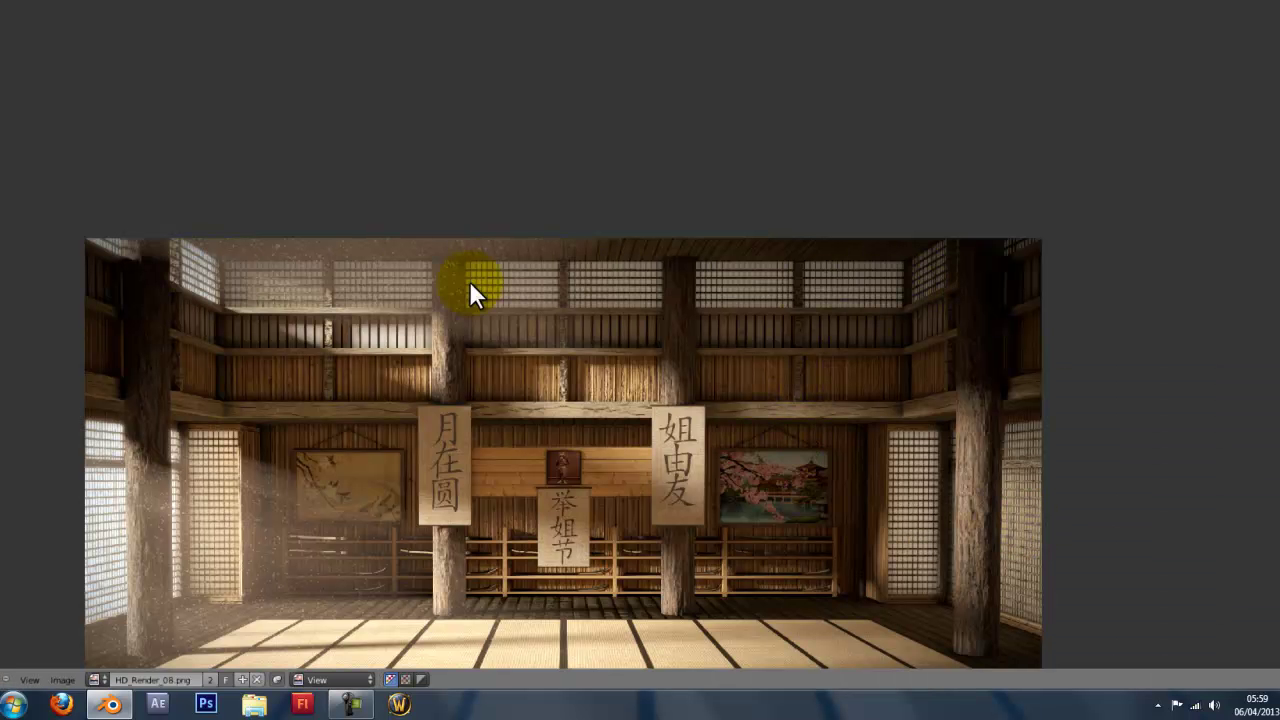
pyautogui.hotkey('ctrl', 'Up')
pyautogui.scroll(3, 503, 341)
pyautogui.moveTo(520, 357); pyautogui.dragTo(474, 351, button='middle')
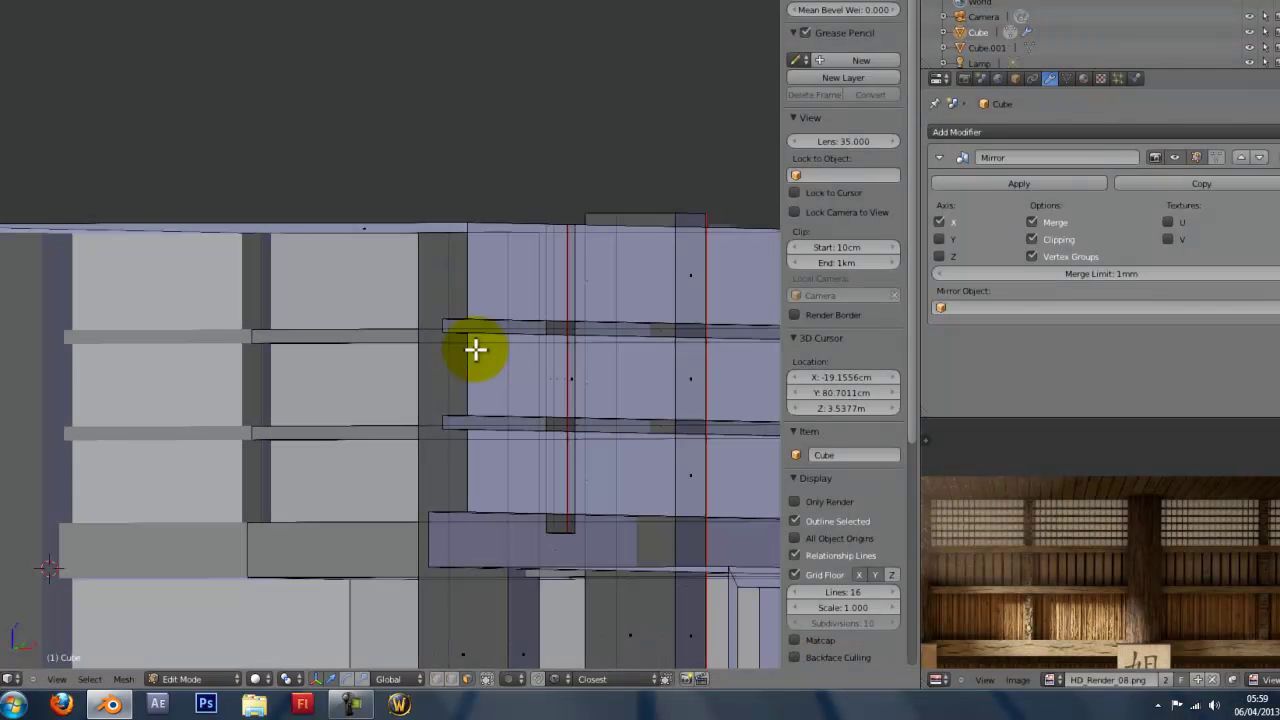
pyautogui.rightClick(600, 286)
pyautogui.scroll(-3, 600, 286)
pyautogui.moveTo(600, 286); pyautogui.dragTo(623, 283, button='middle')
pyautogui.moveTo(622, 364); pyautogui.dragTo(417, 400, button='middle')
pyautogui.press('s')
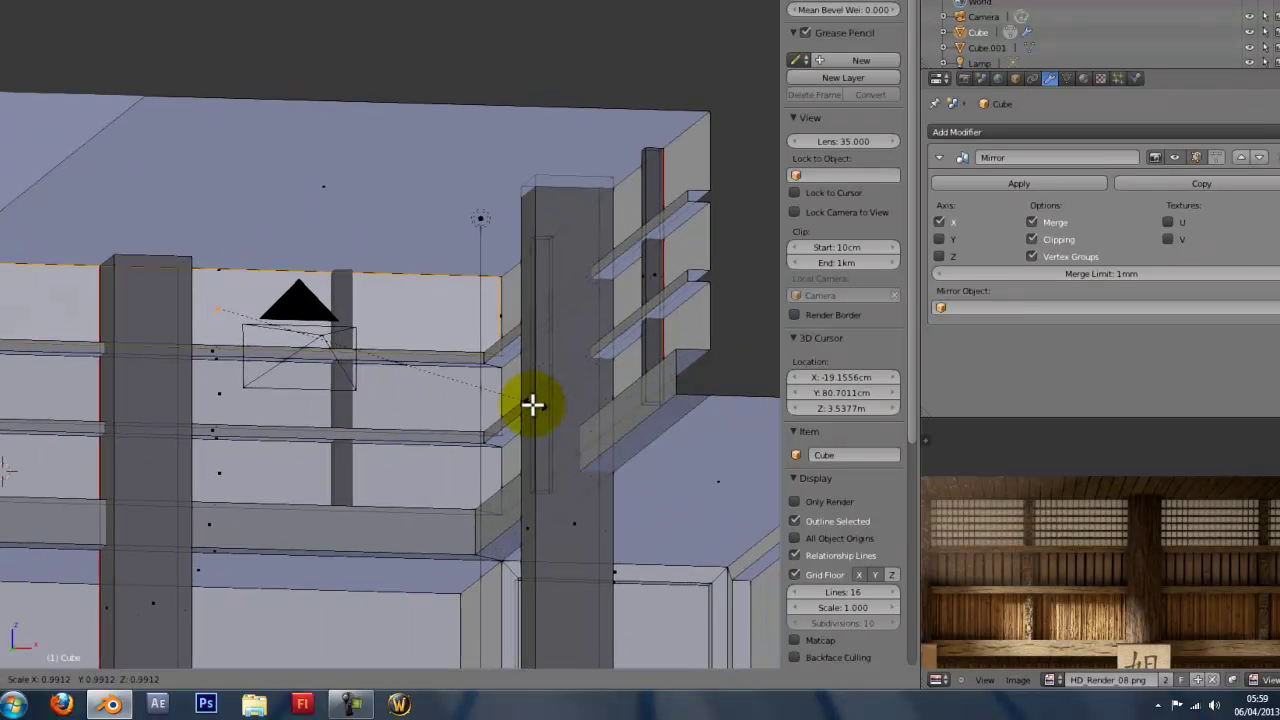
pyautogui.click(517, 404)
# Scale the uppermost back wall face to about 0.95 and widen it about 1.08 along X for an even frame.
pyautogui.moveTo(517, 404); pyautogui.dragTo(517, 414, button='middle')
pyautogui.scroll(2, 517, 414)
pyautogui.press('s')
pyautogui.press('x')
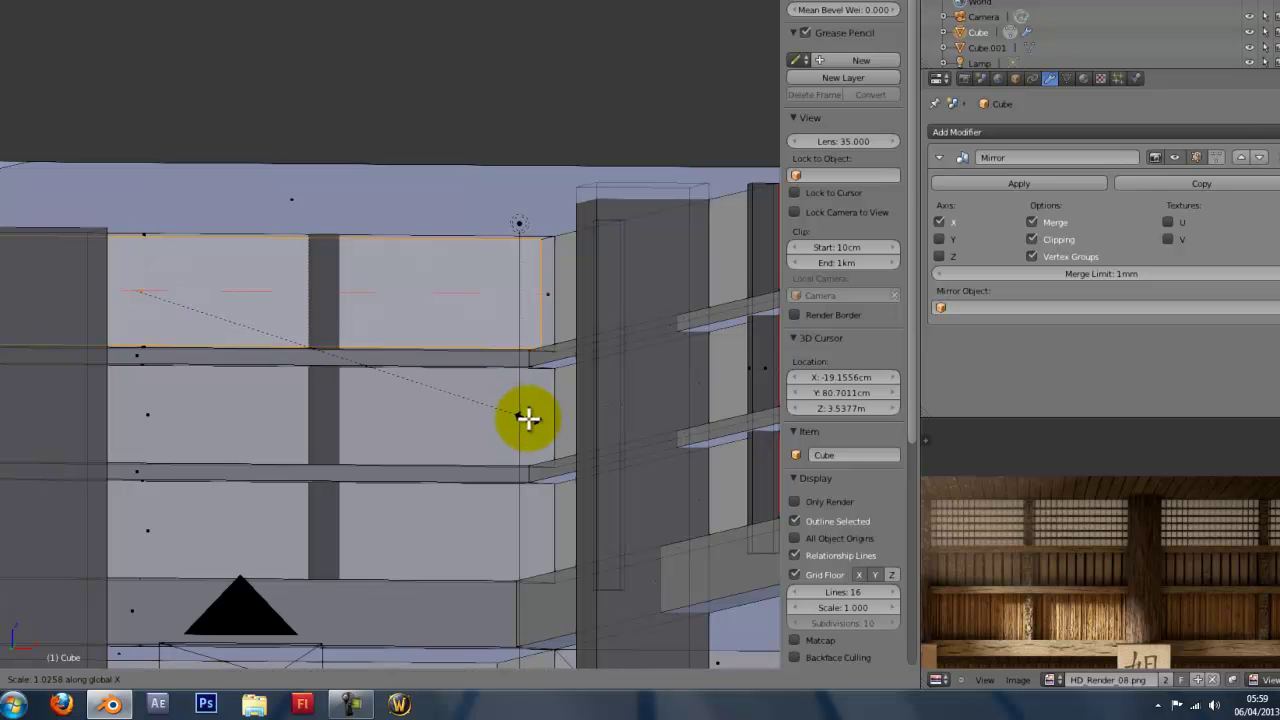
pyautogui.click(542, 420)
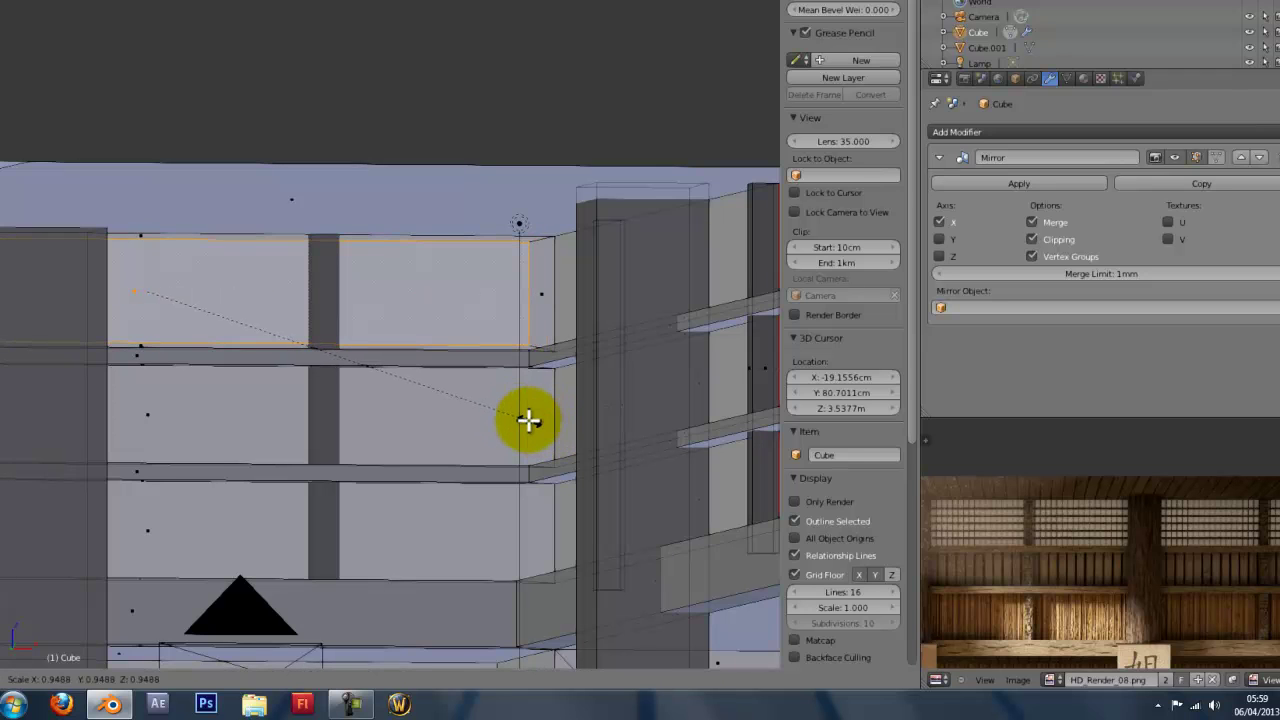
pyautogui.press('s')
pyautogui.press('x')
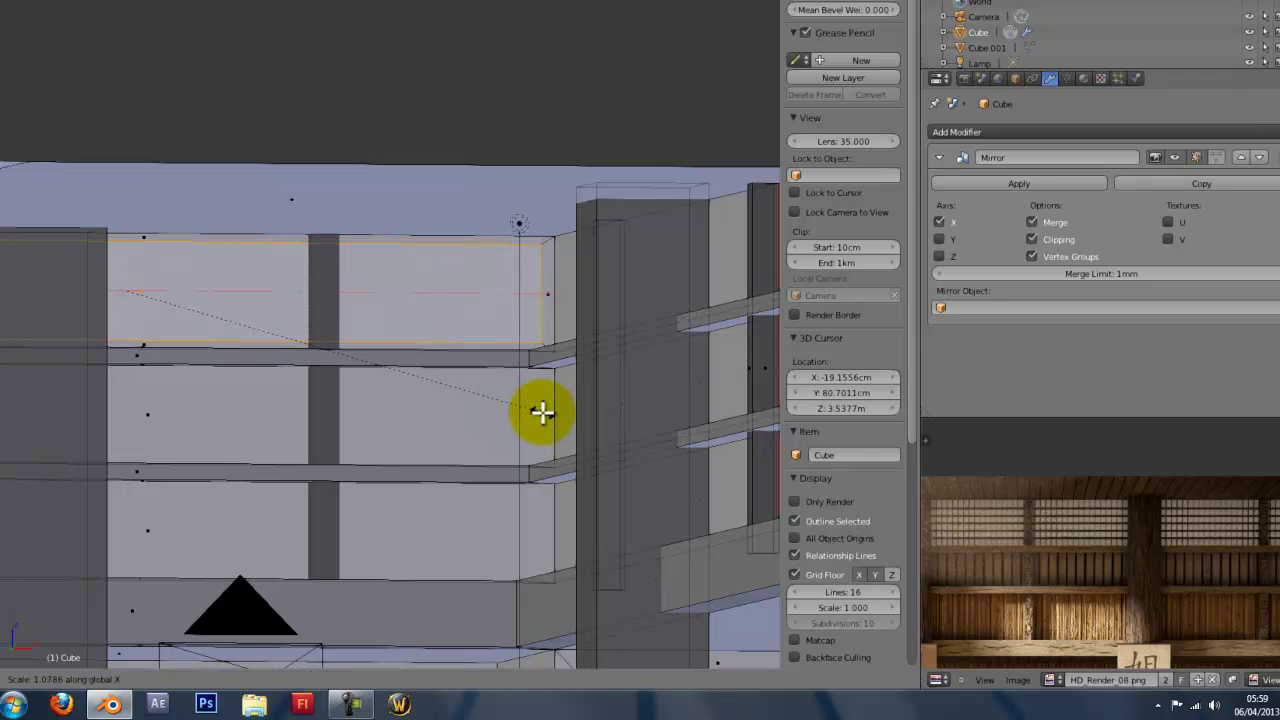
pyautogui.click(544, 411)
# Extrude the inset uppermost back wall face outward to form a shallow window recess.
pyautogui.moveTo(546, 411); pyautogui.dragTo(334, 425, button='middle')
pyautogui.press('e')
pyautogui.scroll(-5, 223, 429)
pyautogui.moveTo(372, 422); pyautogui.dragTo(480, 380, button='middle')
pyautogui.scroll(2, 566, 365)
pyautogui.scroll(1, 566, 365)
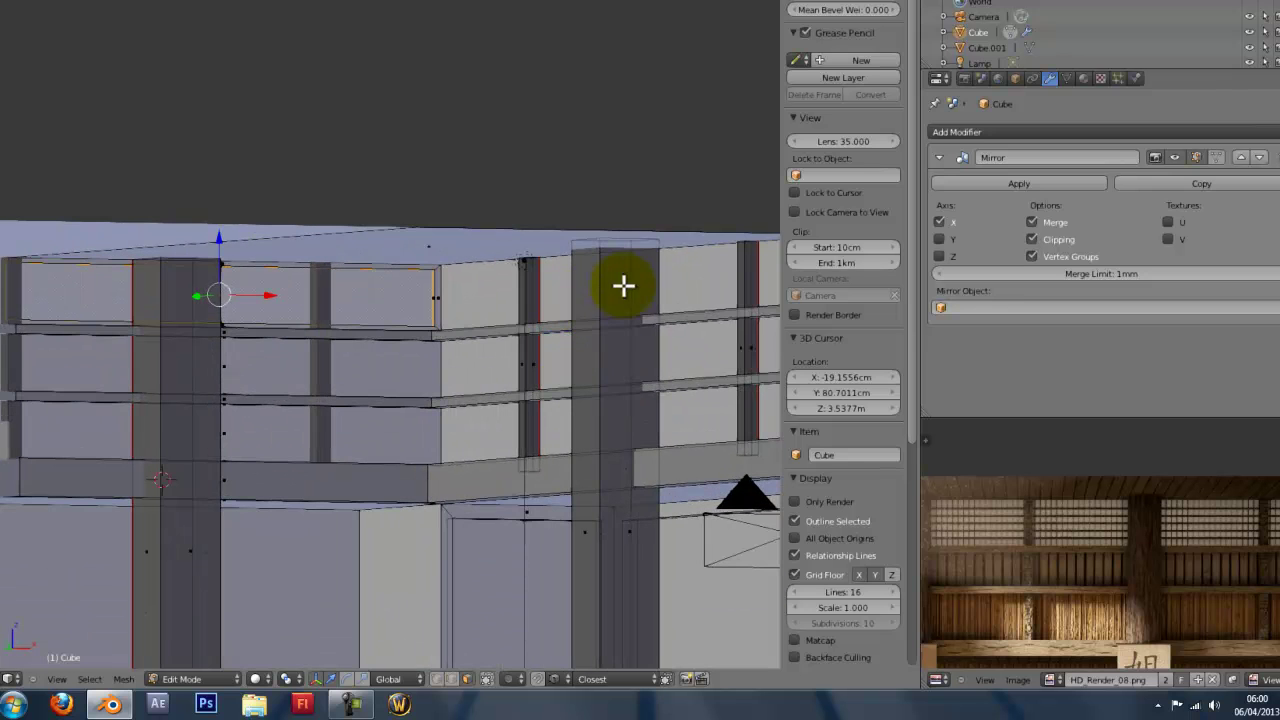
# Inset the uppermost side wall face by scaling it down, and stretch it about 1.13 along Y for an even frame.
pyautogui.rightClick(622, 286)
pyautogui.keyDown('shift'); pyautogui.moveTo(723, 427); pyautogui.dragTo(580, 434, button='middle'); pyautogui.keyUp('shift')
pyautogui.scroll(2, 581, 434)
pyautogui.press('s')
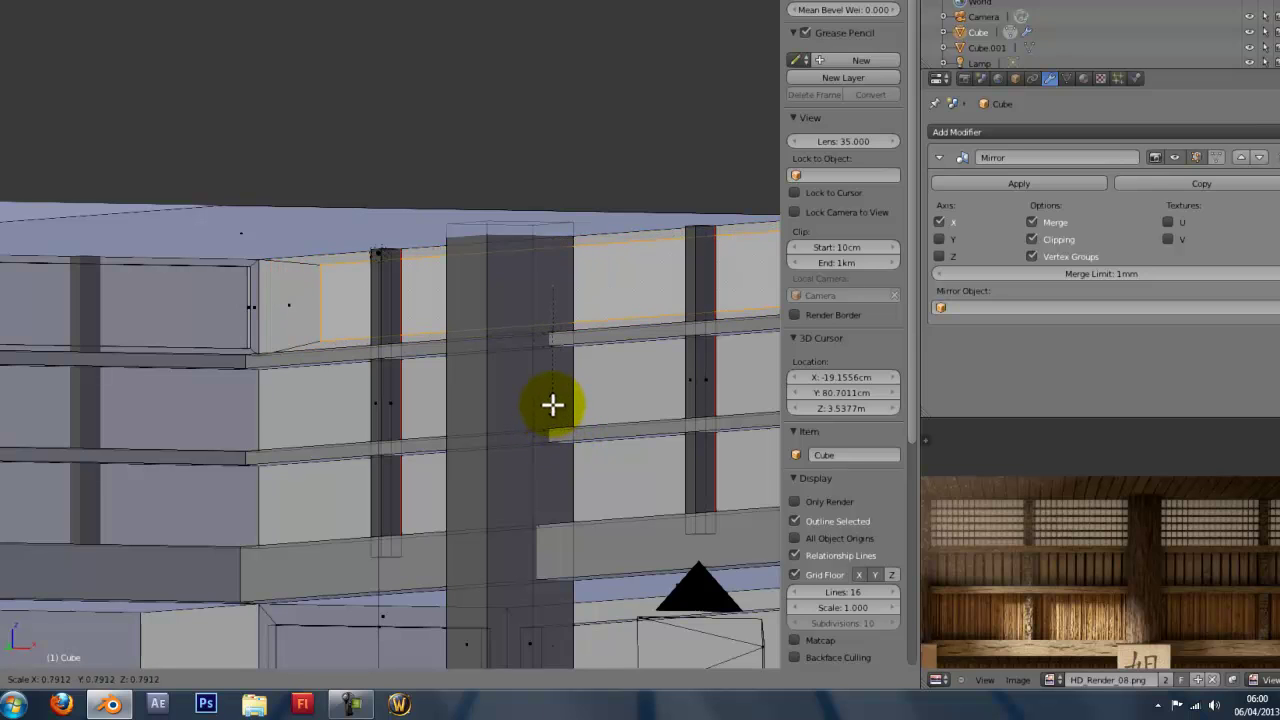
pyautogui.rightClick(553, 412)
pyautogui.press('s')
pyautogui.press('x')
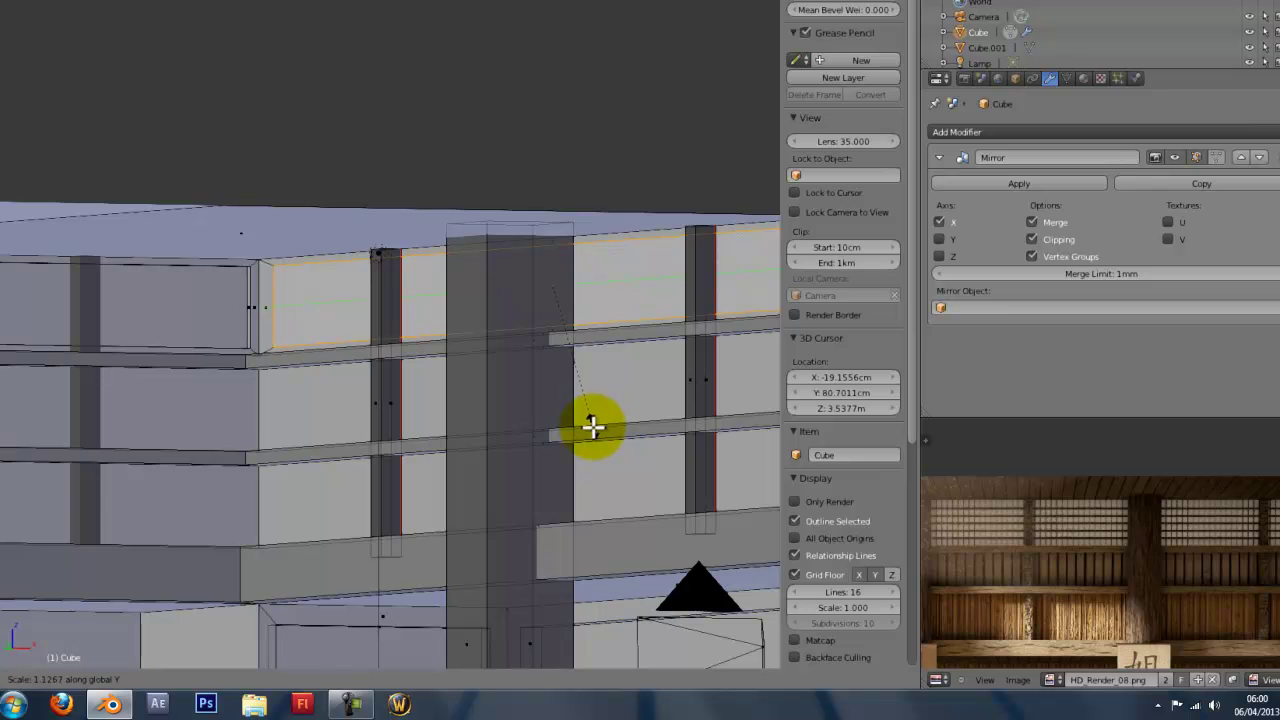
pyautogui.click(595, 430)
# Extrude the inset uppermost side wall face slightly outward to recess it like the back wall window.
pyautogui.press('KP_1')
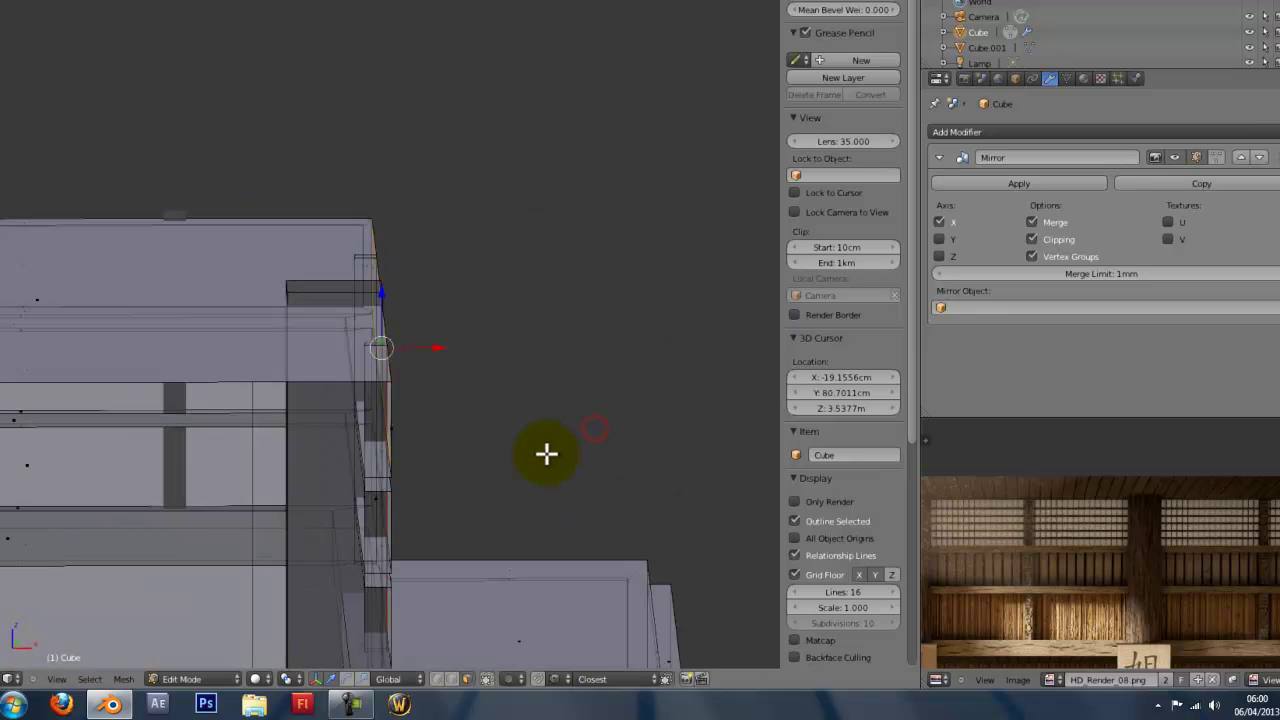
pyautogui.press('e')
pyautogui.click(557, 454)
pyautogui.moveTo(553, 455); pyautogui.dragTo(461, 418, button='middle')
pyautogui.scroll(2, 577, 384)
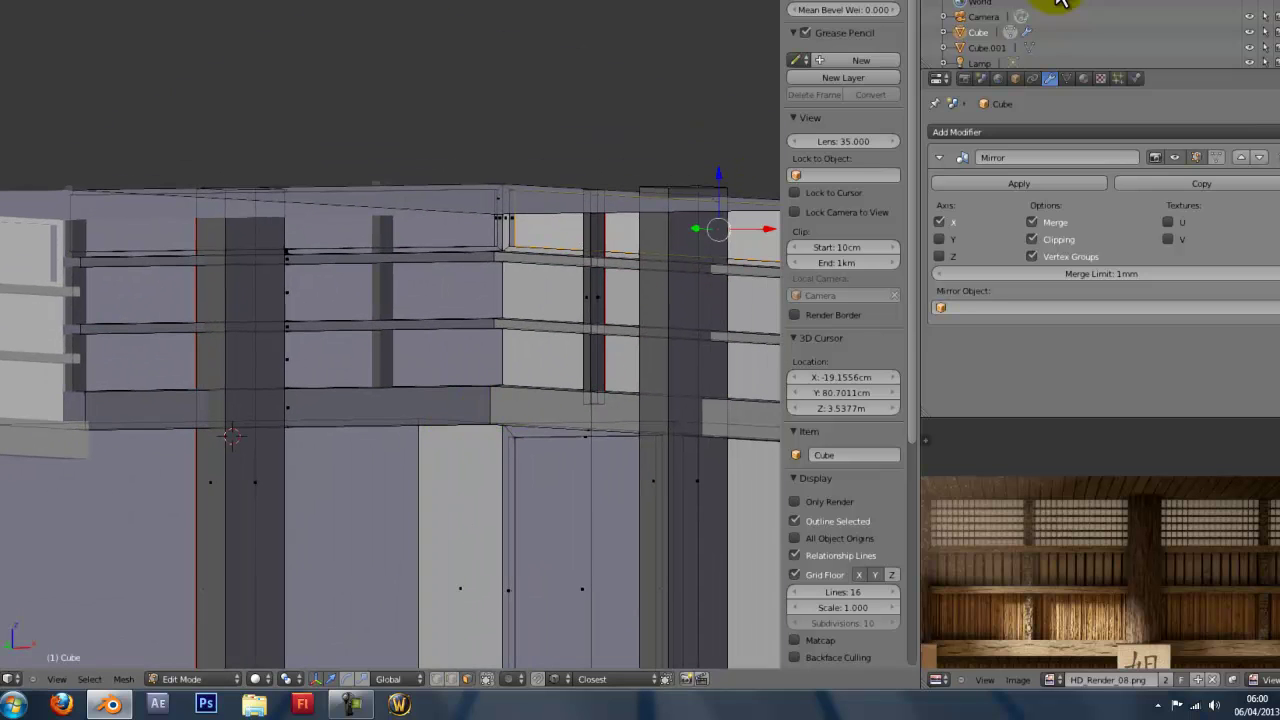
pyautogui.keyDown('shift'); pyautogui.moveTo(548, 232); pyautogui.dragTo(469, 251, button='middle'); pyautogui.keyUp('shift')
# Add a new material slot to the room mesh with a new material named window.
pyautogui.click(1083, 78)
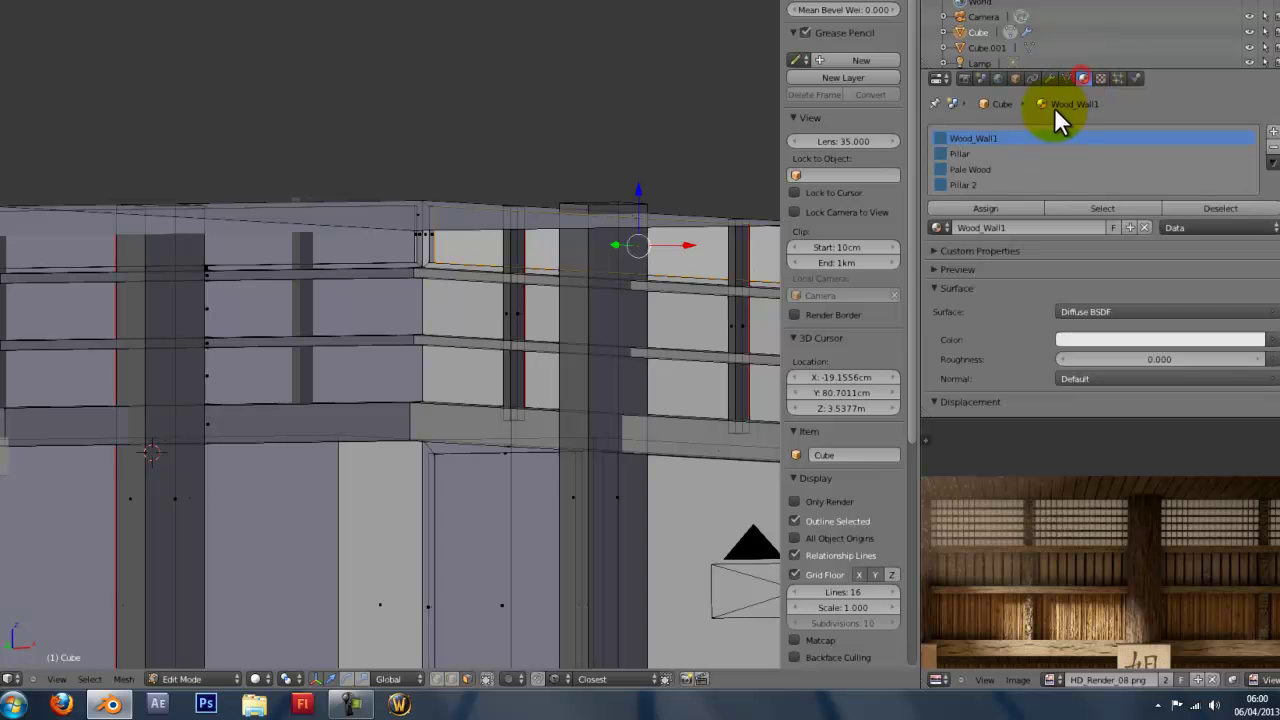
pyautogui.click(1273, 132)
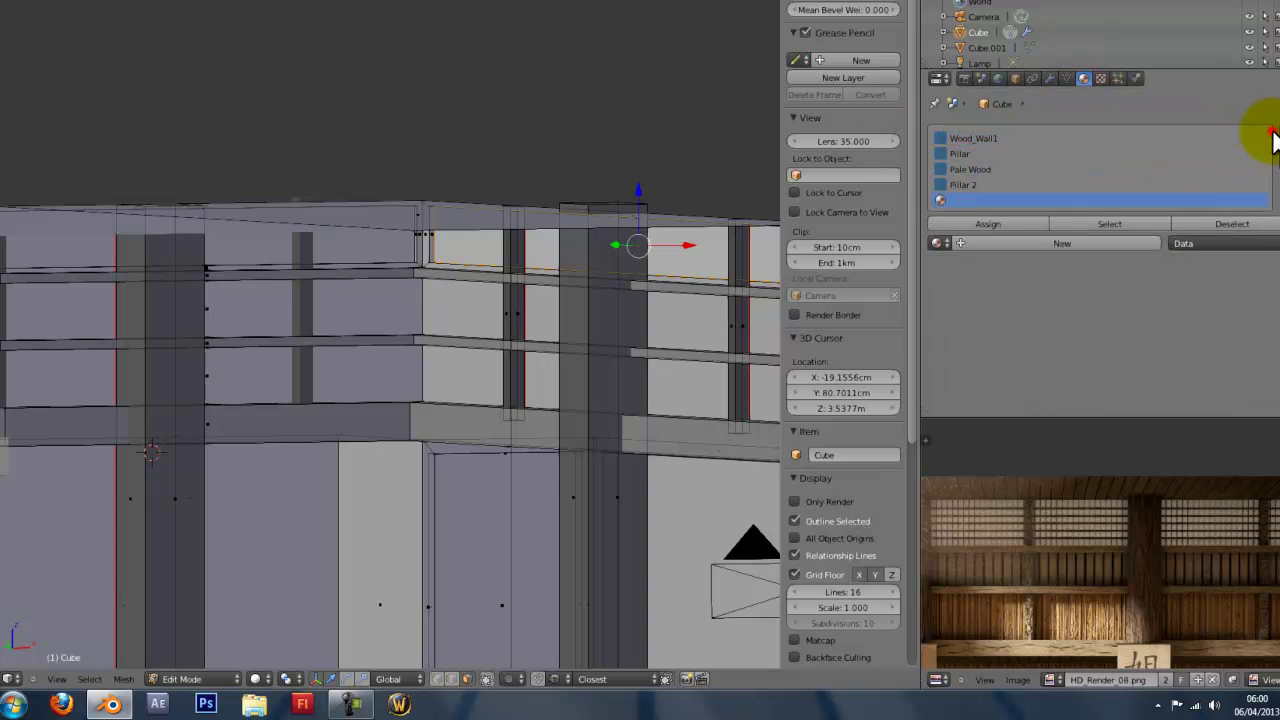
pyautogui.click(996, 240)
pyautogui.click(999, 240)
pyautogui.write('window')
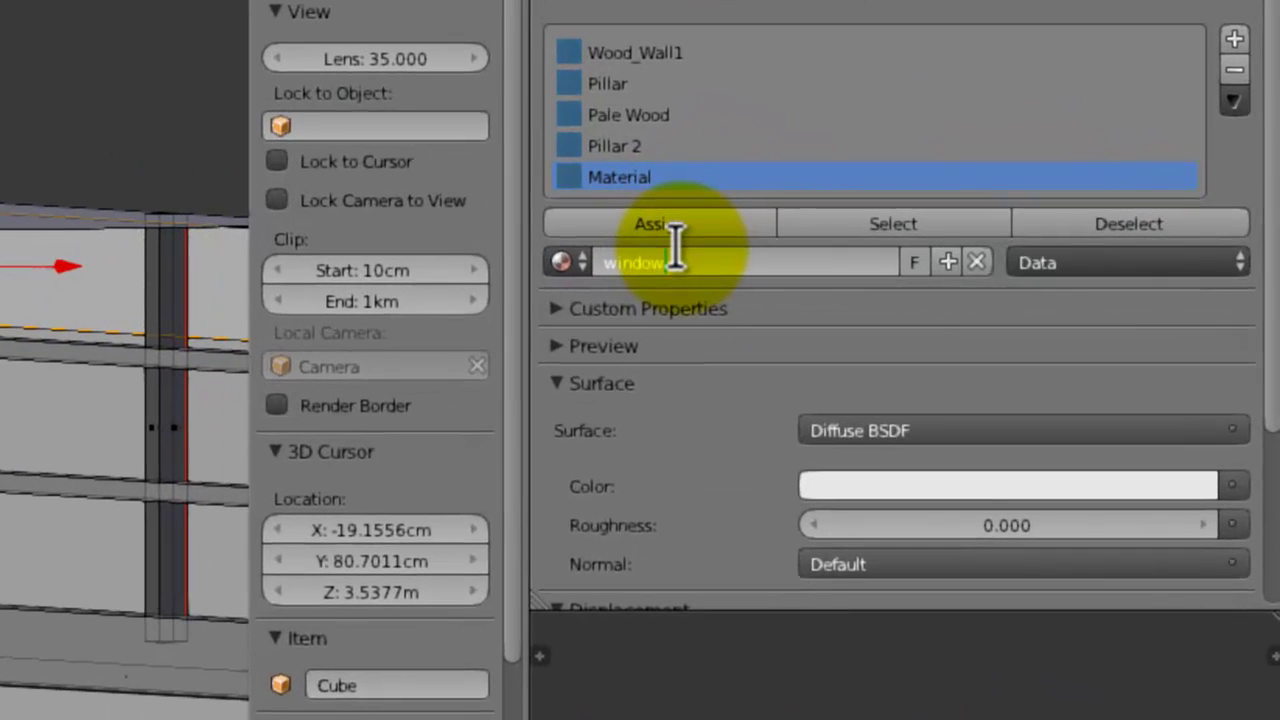
pyautogui.press('Return')
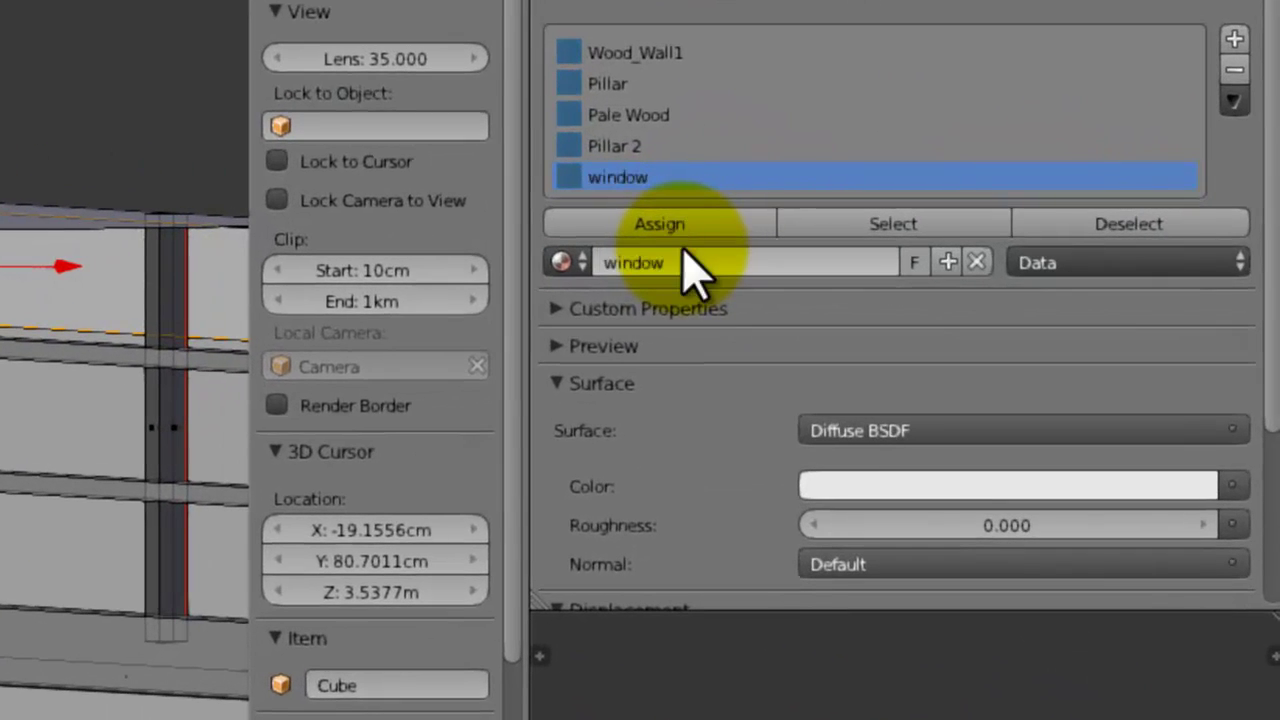
# Assign the window material to the recessed upper back and side panels and both lower corner panels, and leave Edit Mode.
pyautogui.moveTo(245, 326); pyautogui.dragTo(146, 183, button='middle')
pyautogui.keyDown('shift'); pyautogui.rightClick(190, 266); pyautogui.keyUp('shift')
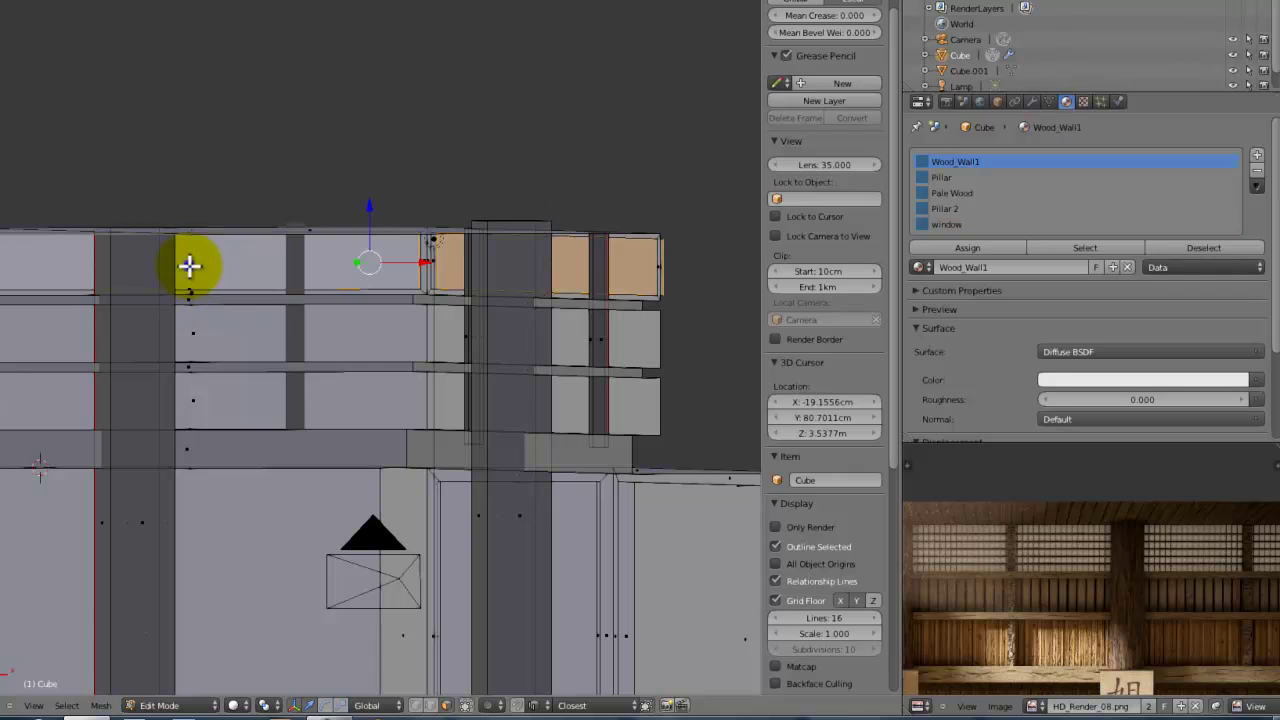
pyautogui.keyDown('shift'); pyautogui.moveTo(521, 536); pyautogui.dragTo(170, 446, button='middle'); pyautogui.keyUp('shift')
pyautogui.keyDown('shift'); pyautogui.rightClick(498, 423); pyautogui.keyUp('shift')
pyautogui.keyDown('shift'); pyautogui.rightClick(468, 448); pyautogui.keyUp('shift')
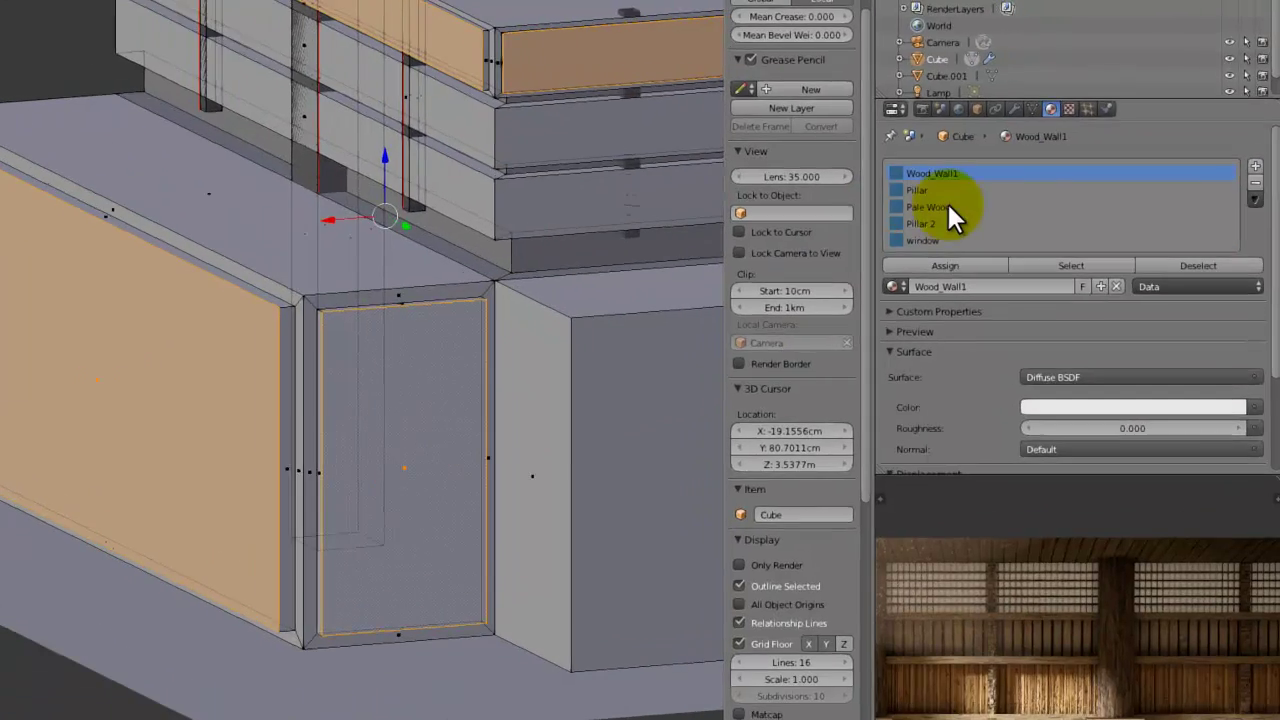
pyautogui.click(935, 240)
pyautogui.click(927, 265)
pyautogui.press('Tab')
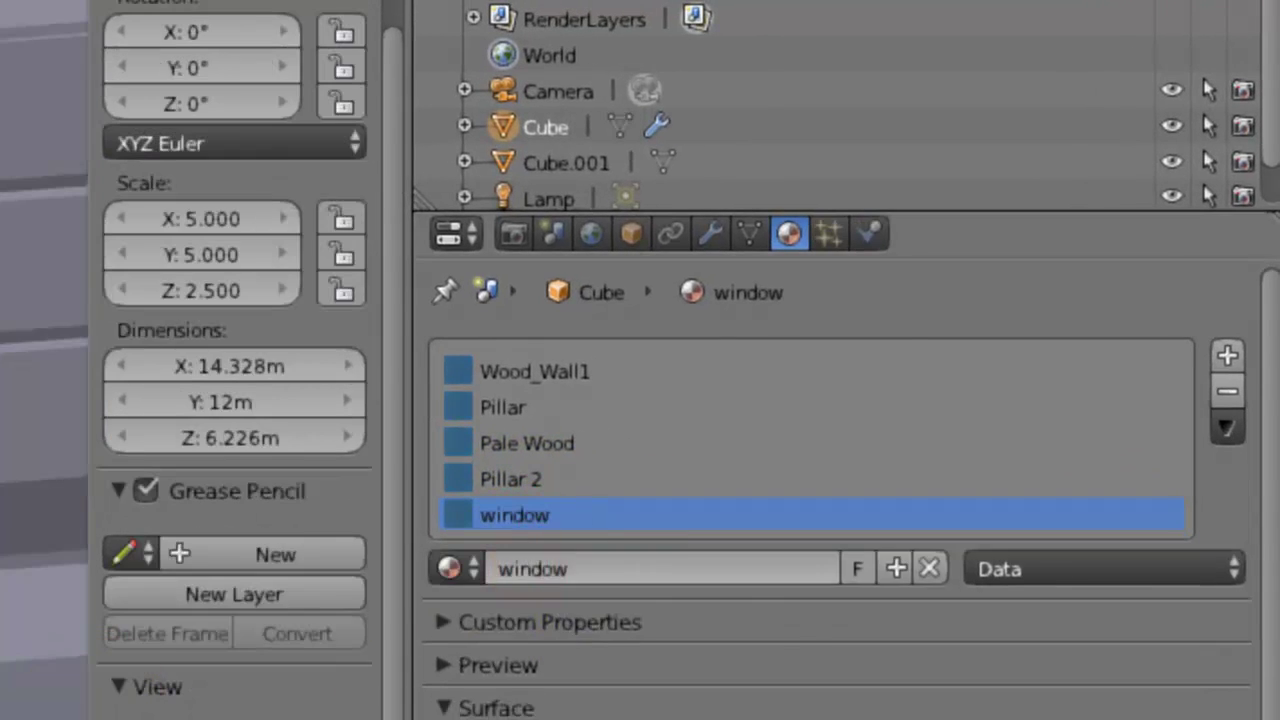
# Darken the window material's viewport color to a dark grey.
pyautogui.scroll(-4, 837, 467)
pyautogui.click(951, 504)
pyautogui.moveTo(1049, 258); pyautogui.dragTo(1046, 280)
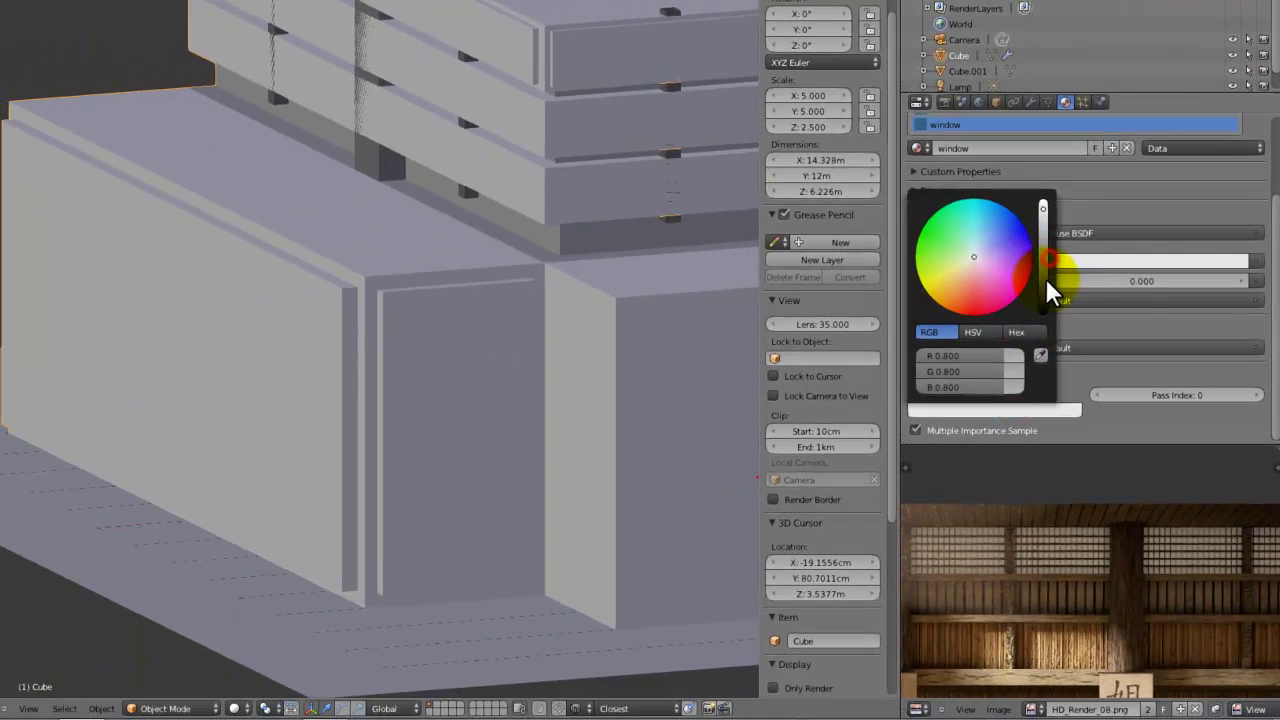
pyautogui.click(1046, 283)
# Try to narrow the front side pillar by moving its outer face inward along X in front view.
pyautogui.scroll(-5, 392, 273)
pyautogui.moveTo(403, 268); pyautogui.dragTo(375, 372, button='middle')
pyautogui.press('Tab')
pyautogui.rightClick(403, 336)
pyautogui.press('Tab')
pyautogui.scroll(2, 375, 373)
pyautogui.press('Tab')
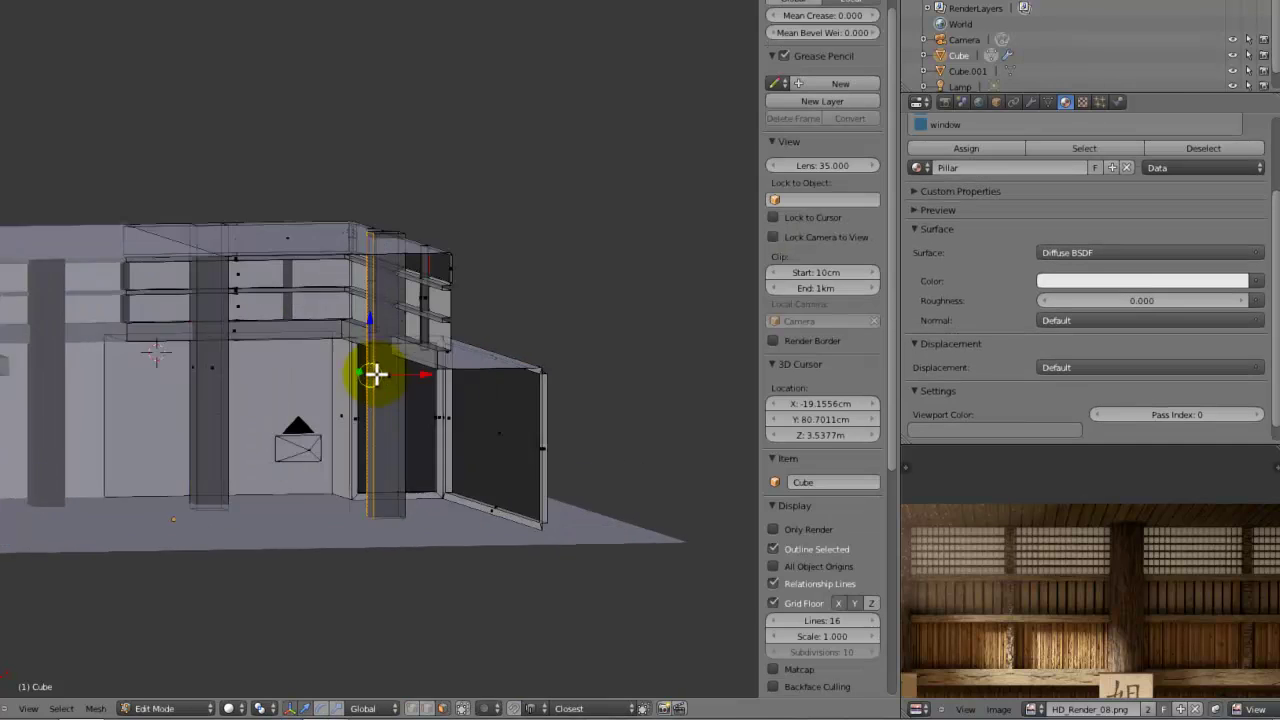
pyautogui.scroll(2, 375, 372)
pyautogui.rightClick(439, 317)
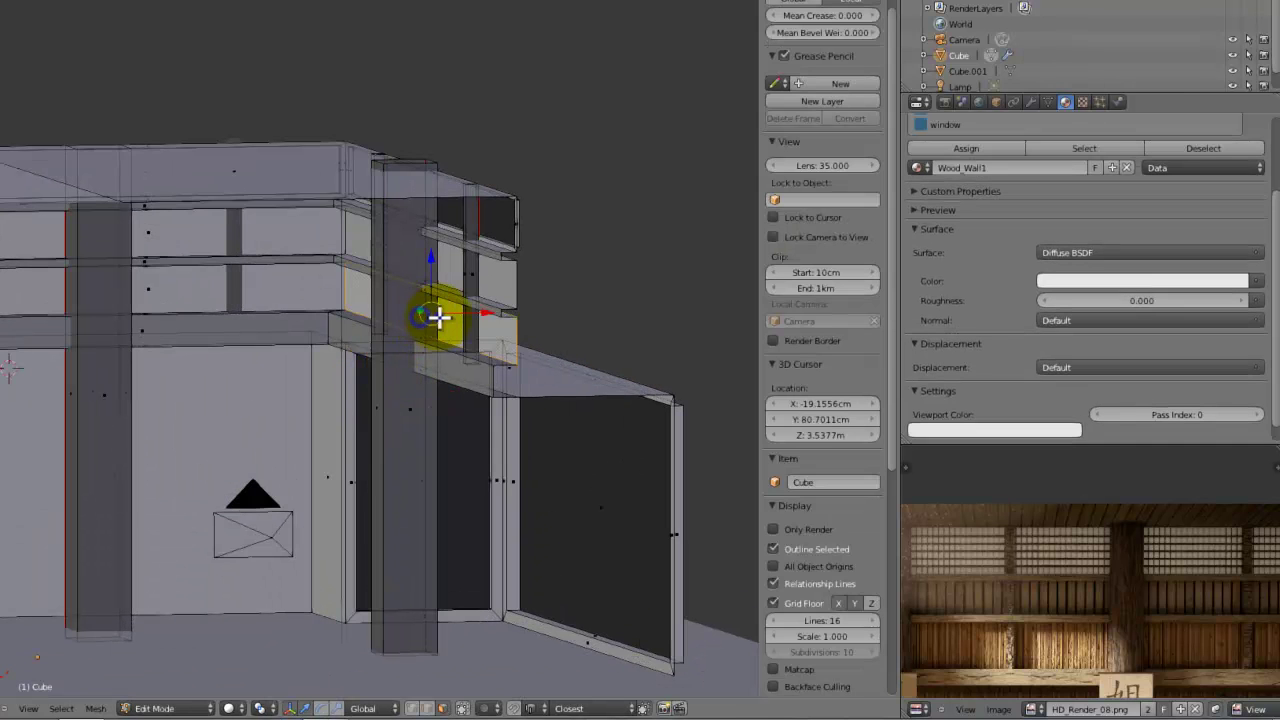
pyautogui.rightClick(432, 376)
pyautogui.press('KP_1')
pyautogui.press('g')
pyautogui.press('x')
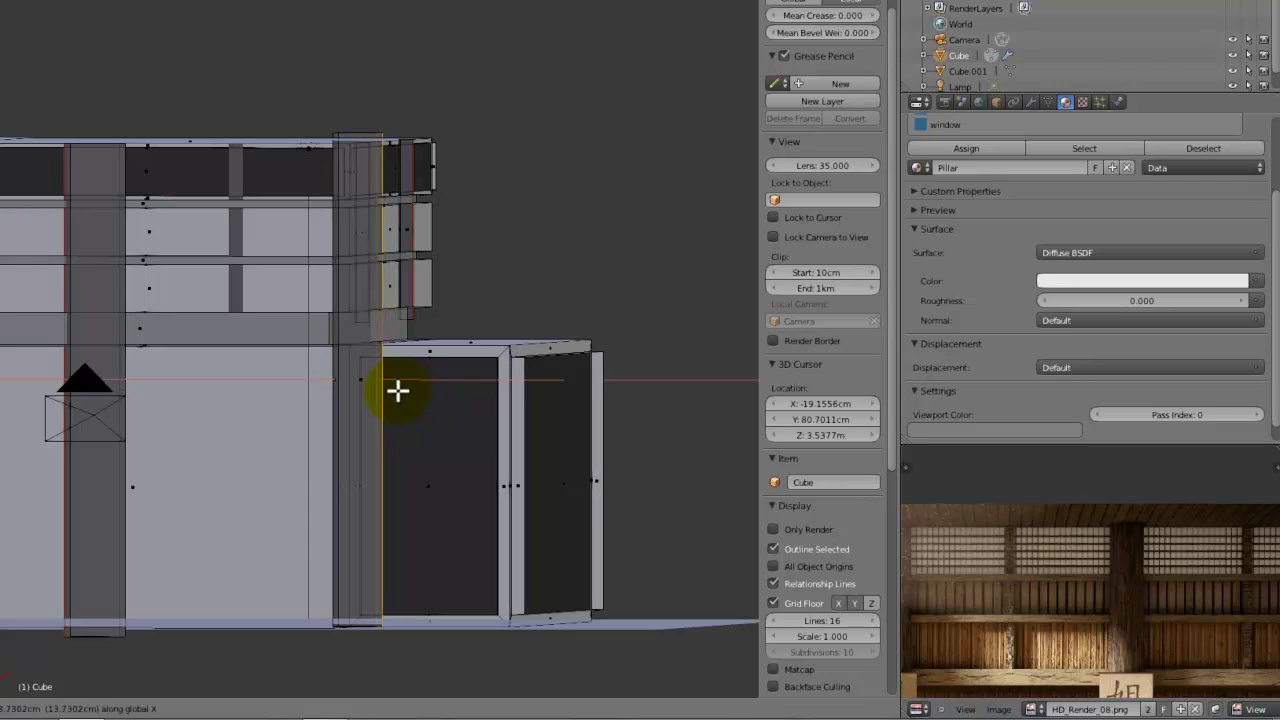
pyautogui.click(388, 390)
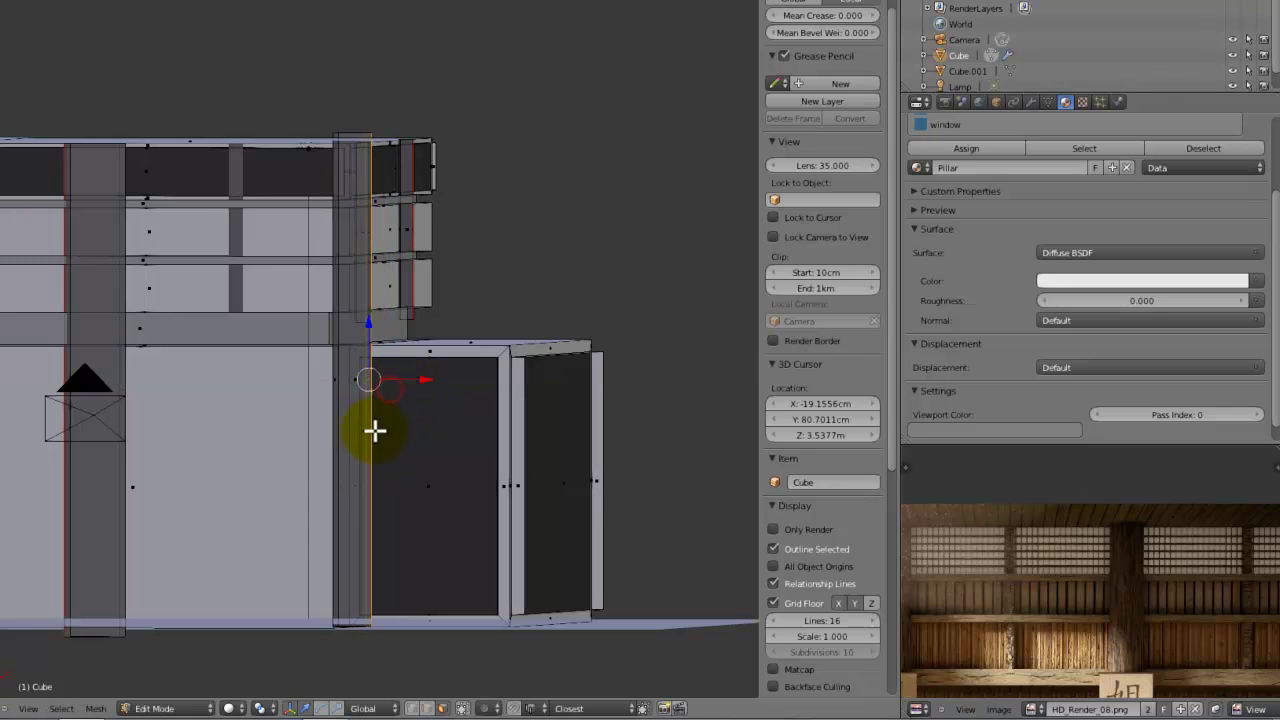
# Try to fine-tune the pillar's outer face along X against the beam end, and undo the pillar face edits.
pyautogui.press('KP_5')
pyautogui.scroll(5, 375, 430)
pyautogui.press('z')
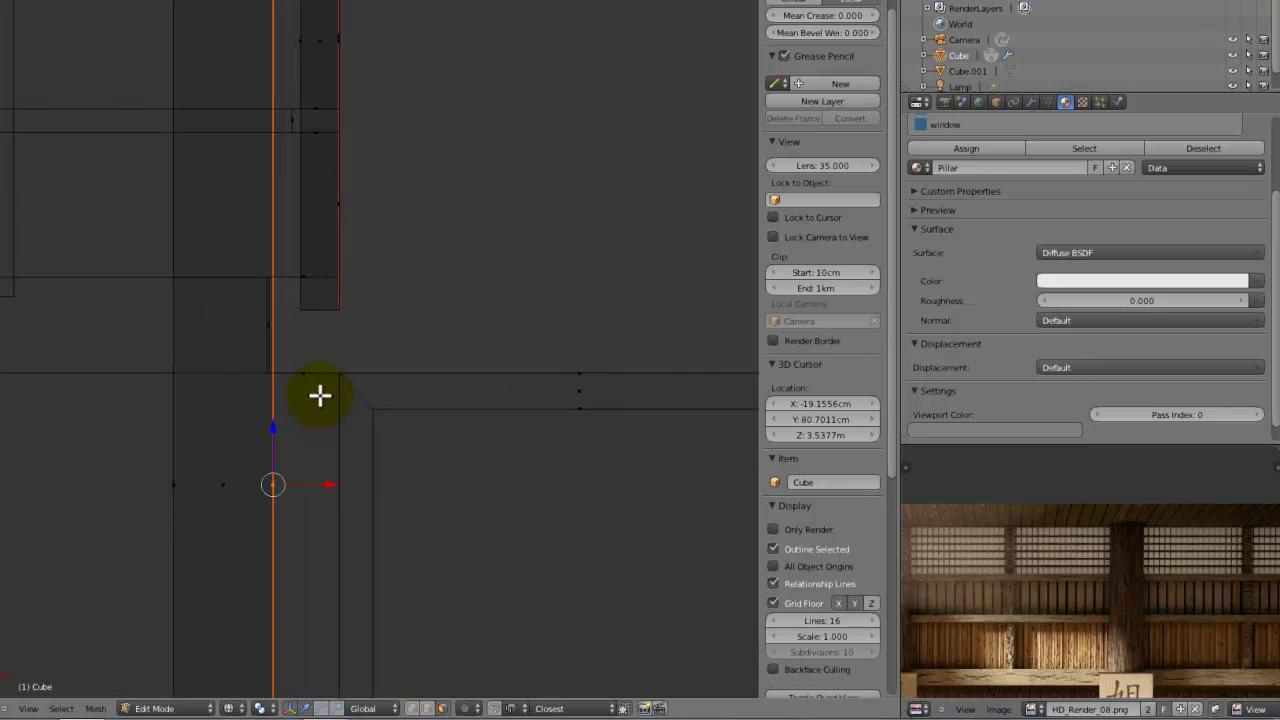
pyautogui.press('g')
pyautogui.press('x')
pyautogui.click(316, 394)
pyautogui.press('z')
pyautogui.keyDown('shift'); pyautogui.scroll(-3, 266, 394); pyautogui.keyUp('shift')
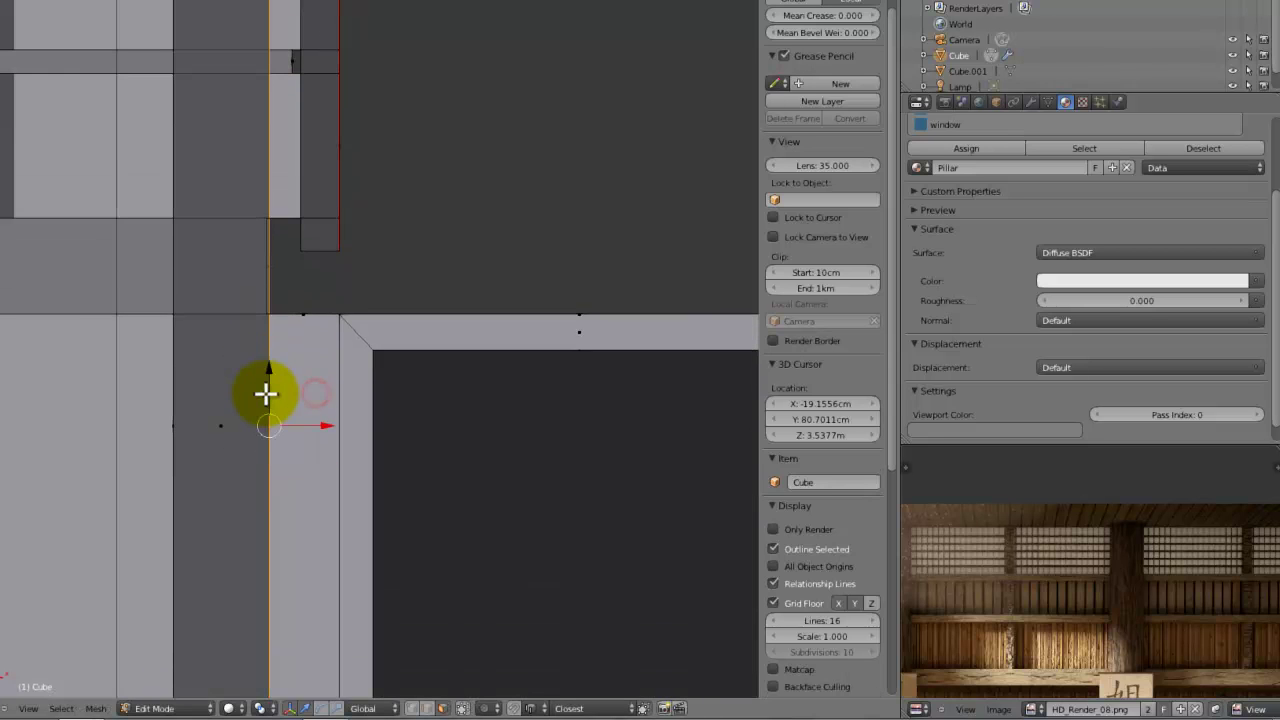
pyautogui.scroll(-3, 371, 383)
pyautogui.moveTo(266, 394)
pyautogui.keyDown('shift'); pyautogui.mouseDown(button='middle')
pyautogui.moveTo(371, 383)
pyautogui.moveTo(473, 398)
pyautogui.moveTo(340, 350)
pyautogui.mouseUp(button='middle'); pyautogui.keyUp('shift')
pyautogui.scroll(-5, 472, 399)
pyautogui.rightClick(535, 405)
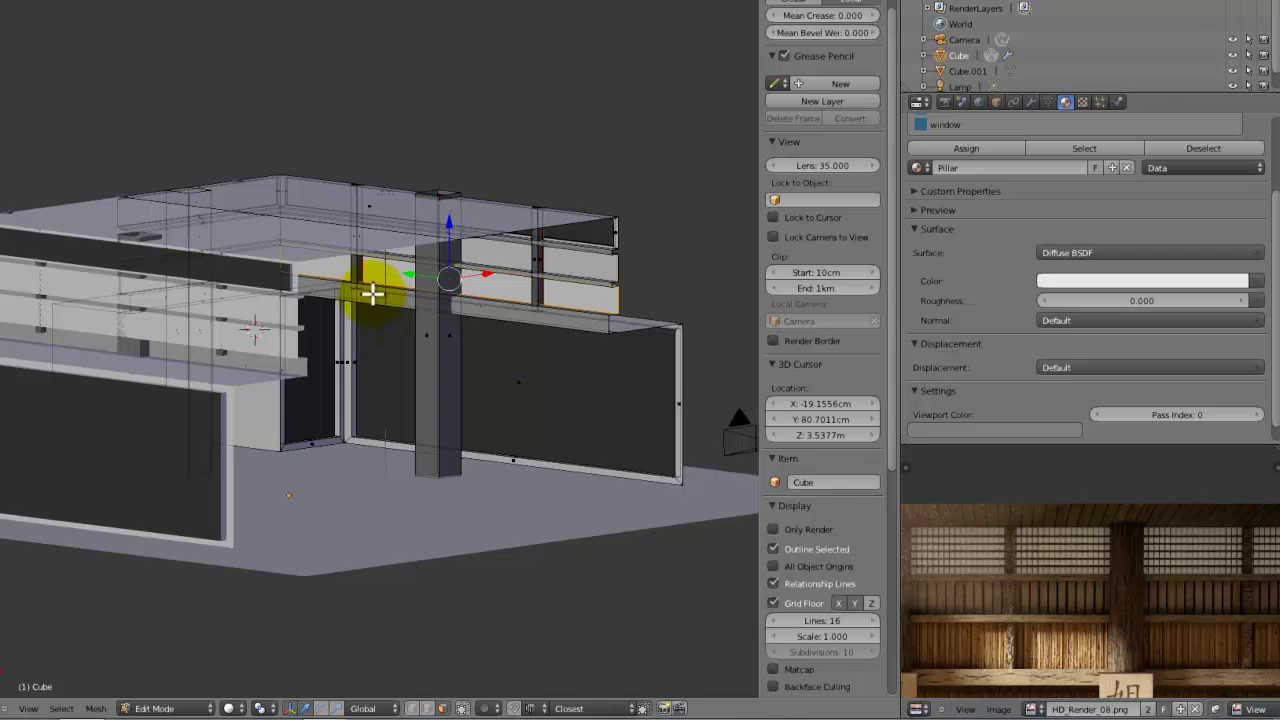
pyautogui.hotkey('ctrl', 'z')
# Select the whole side pillar and the whole neighbouring back pillar, and shrink both along their normals by about 0.04.
pyautogui.scroll(2, 457, 336)
pyautogui.keyDown('shift'); pyautogui.moveTo(457, 336); pyautogui.dragTo(102, 345, button='middle'); pyautogui.keyUp('shift')
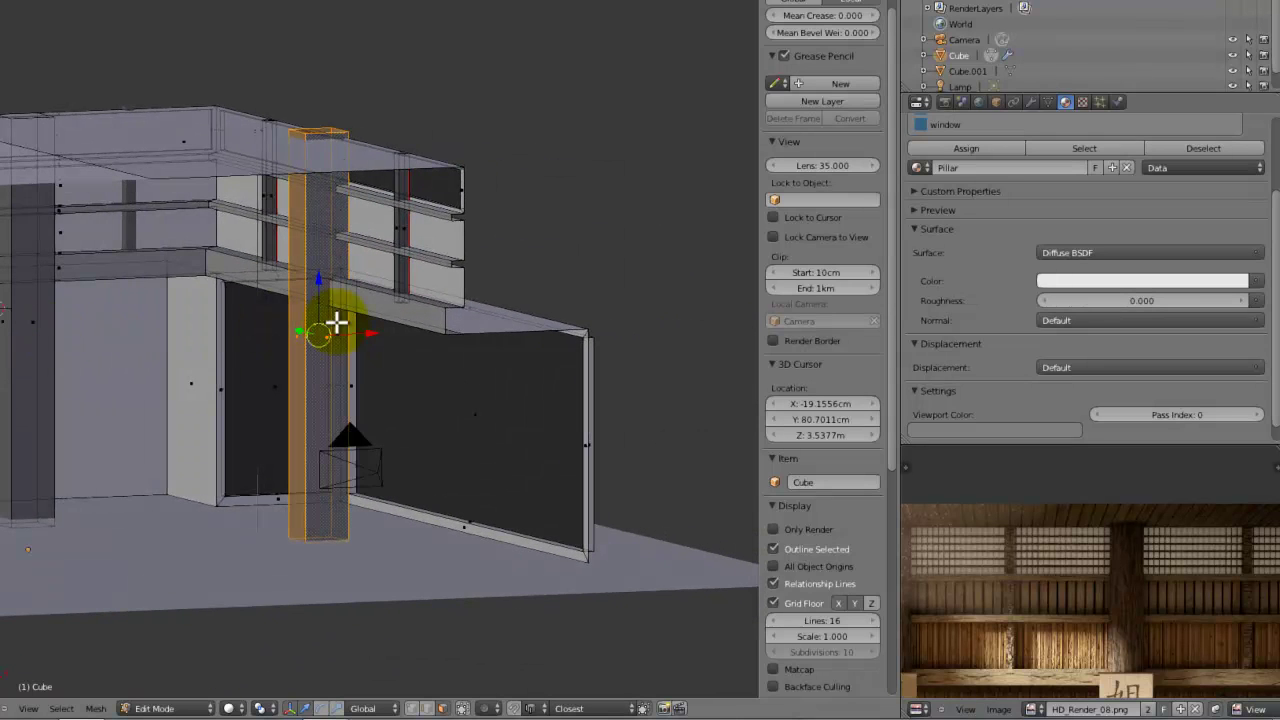
pyautogui.scroll(3, 344, 352)
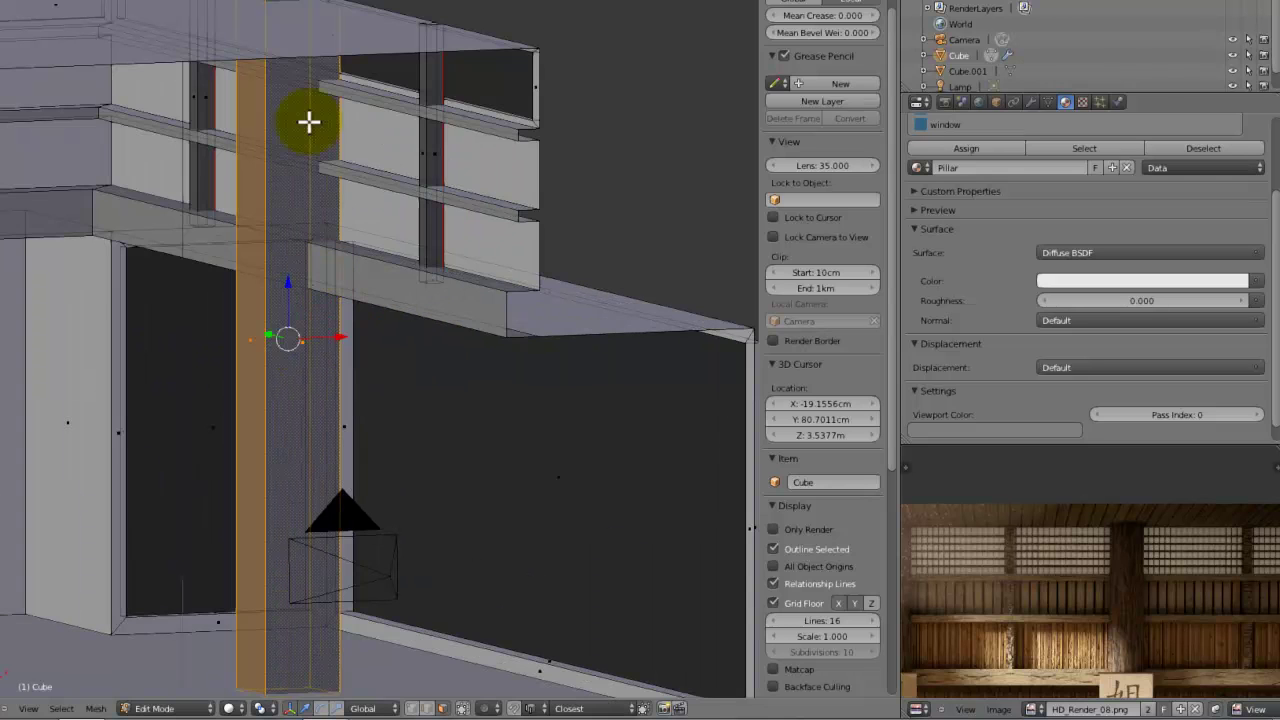
pyautogui.scroll(-4, 313, 100)
pyautogui.moveTo(354, 149); pyautogui.dragTo(178, 323, button='middle')
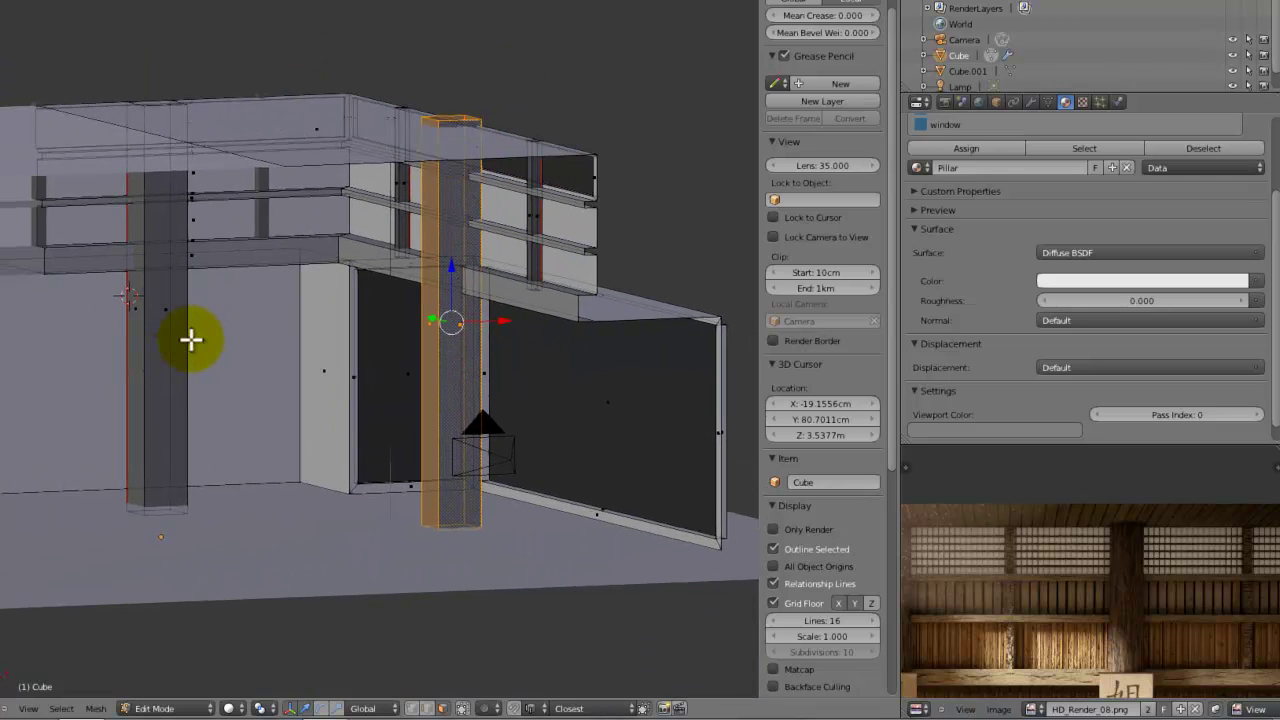
pyautogui.press('l')
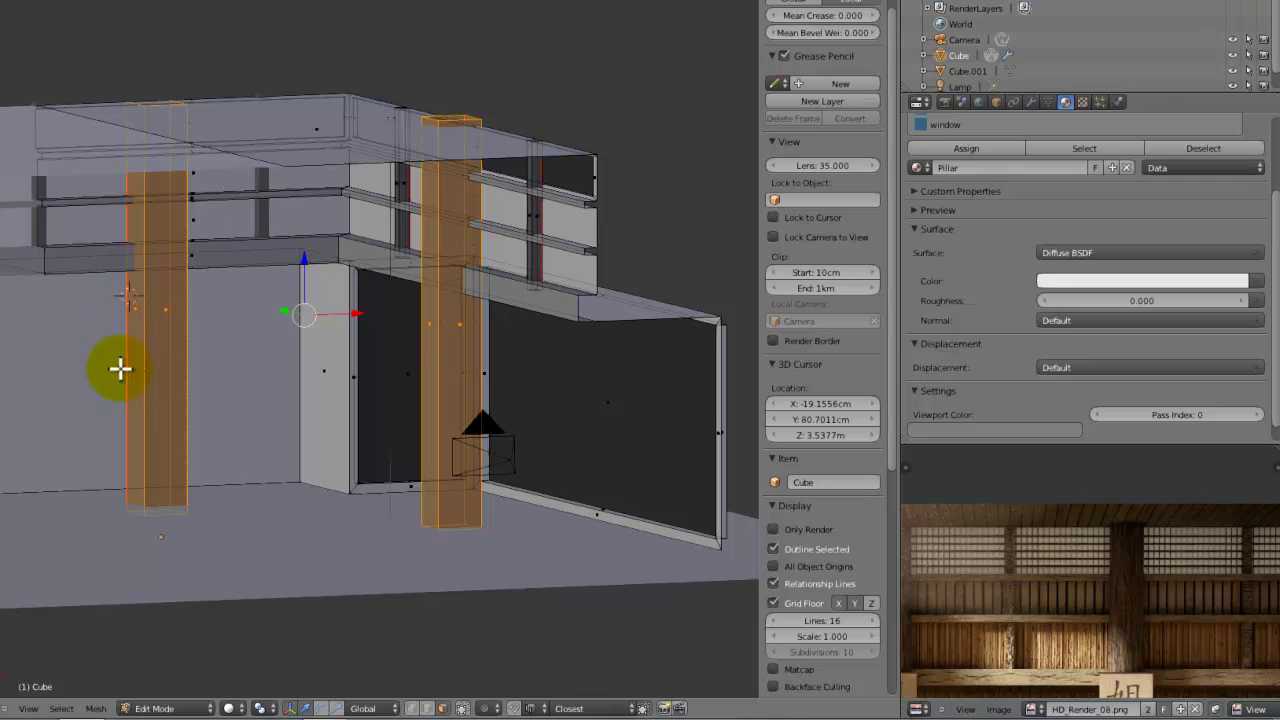
pyautogui.hotkey('alt', 's')
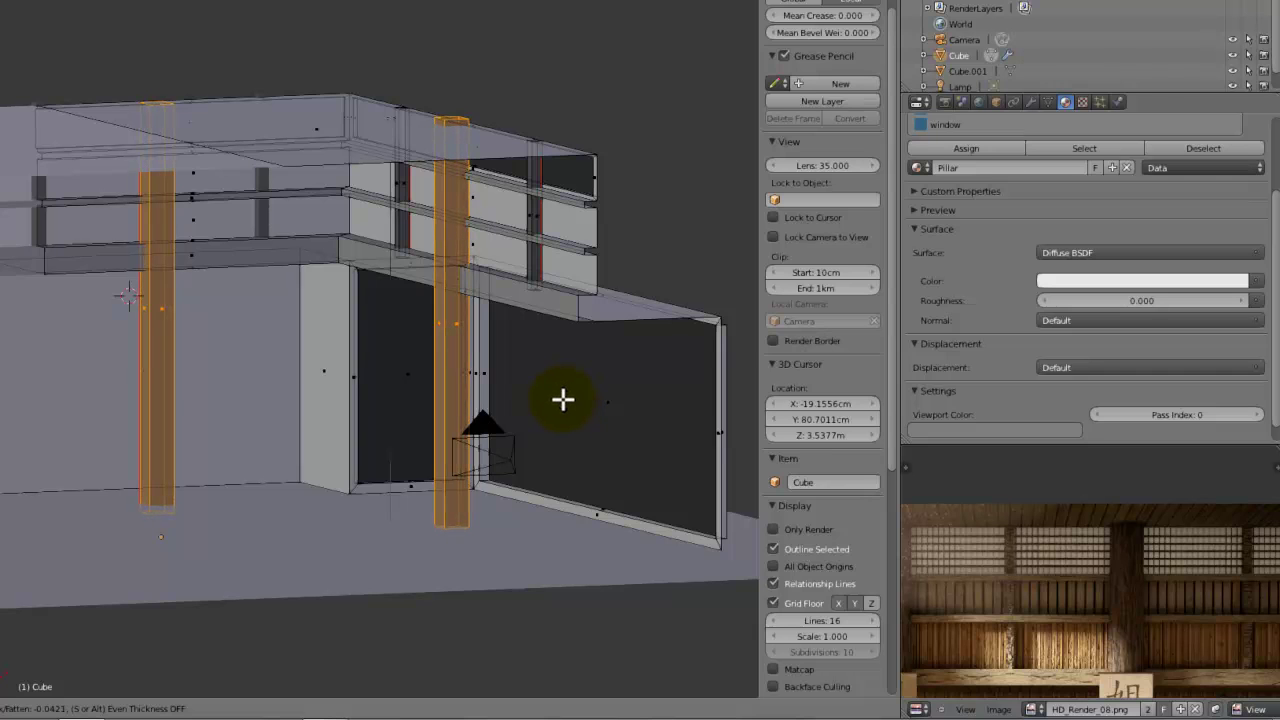
pyautogui.click(551, 391)
# Shrink both selected pillars along their normals by about a further 0.011 in front view, and leave Edit Mode.
pyautogui.press('KP_1')
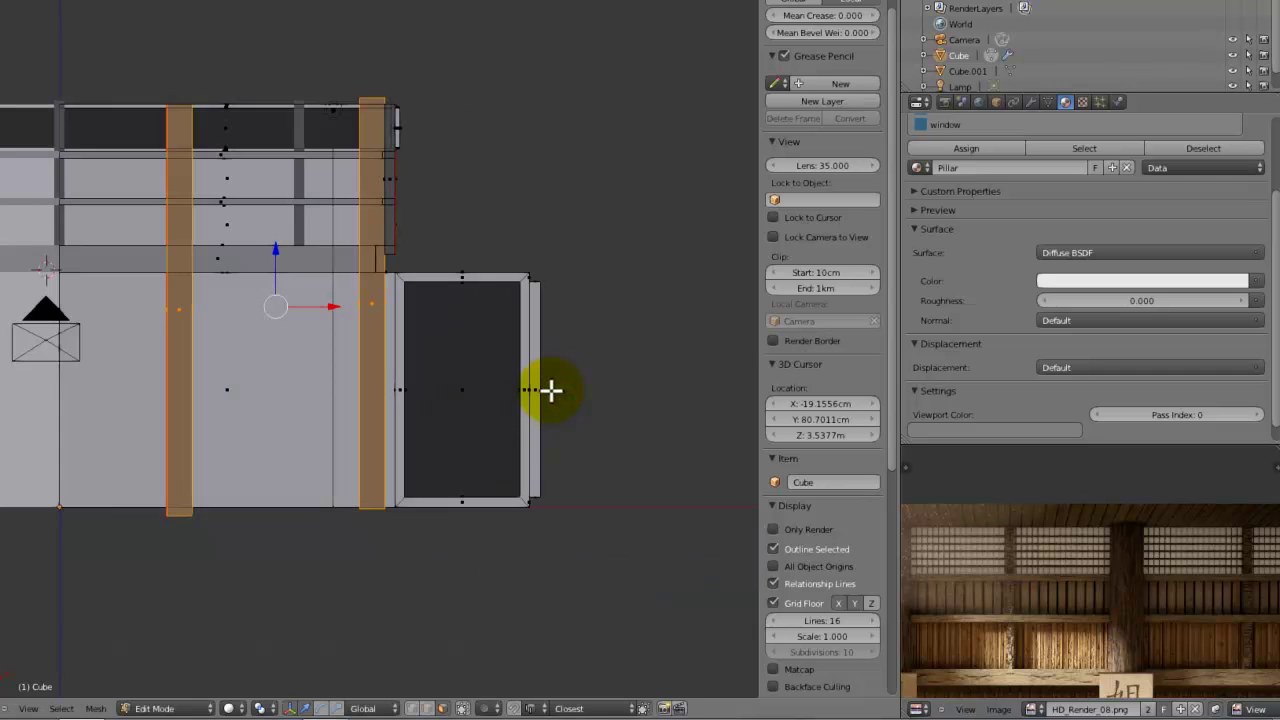
pyautogui.scroll(5, 490, 400)
pyautogui.press('z')
pyautogui.keyDown('shift'); pyautogui.moveTo(503, 366); pyautogui.dragTo(491, 686, button='middle'); pyautogui.keyUp('shift')
pyautogui.press('z')
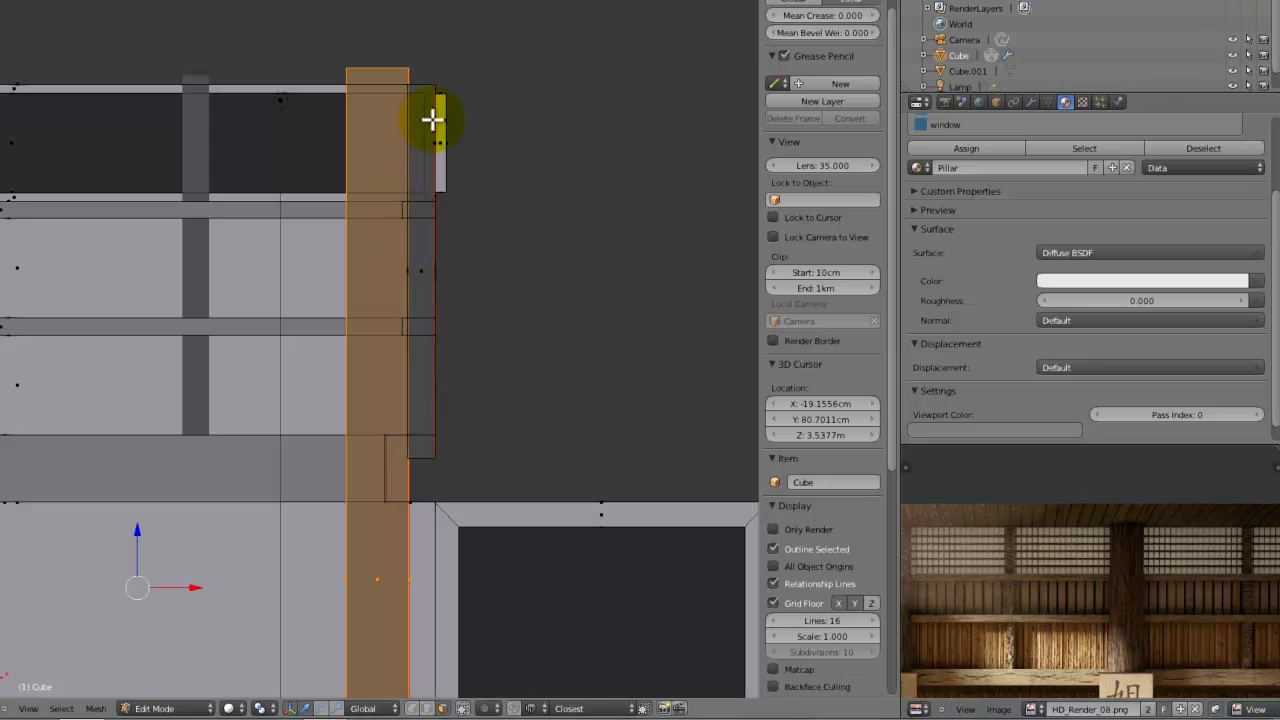
pyautogui.moveTo(400, 185); pyautogui.dragTo(505, 215, button='middle')
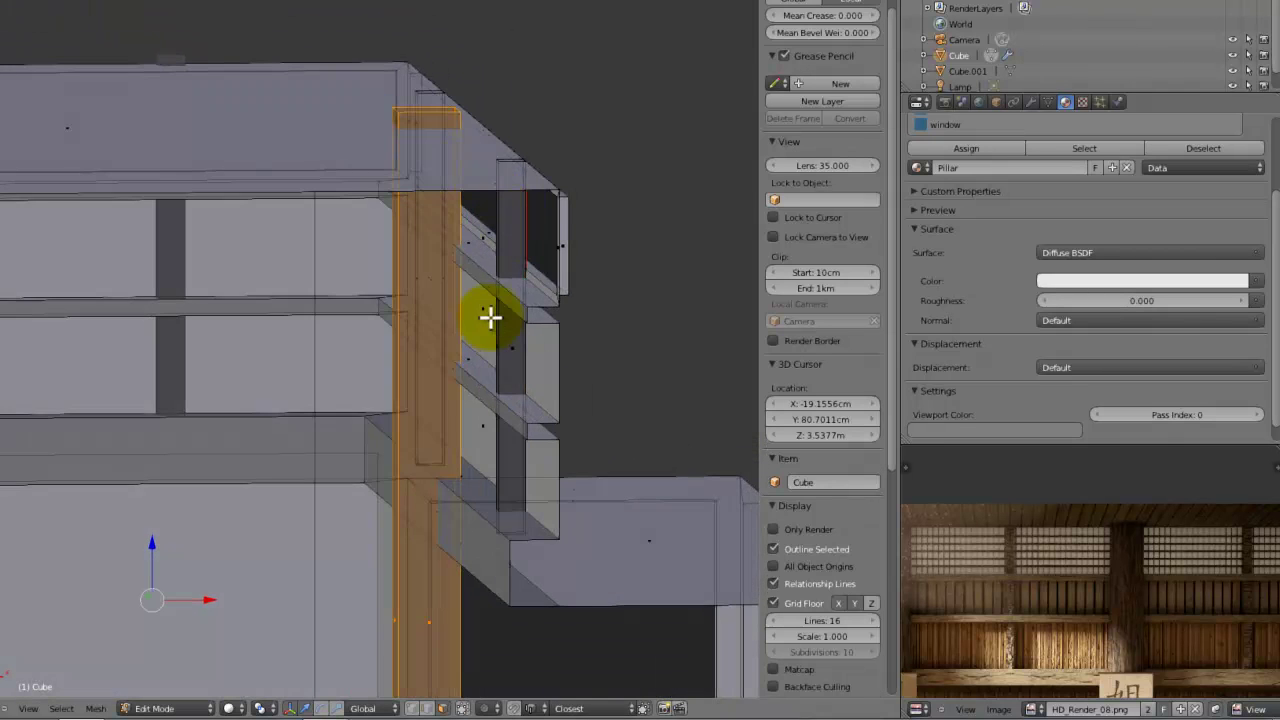
pyautogui.moveTo(490, 318); pyautogui.dragTo(426, 331, button='middle')
pyautogui.press('KP_1')
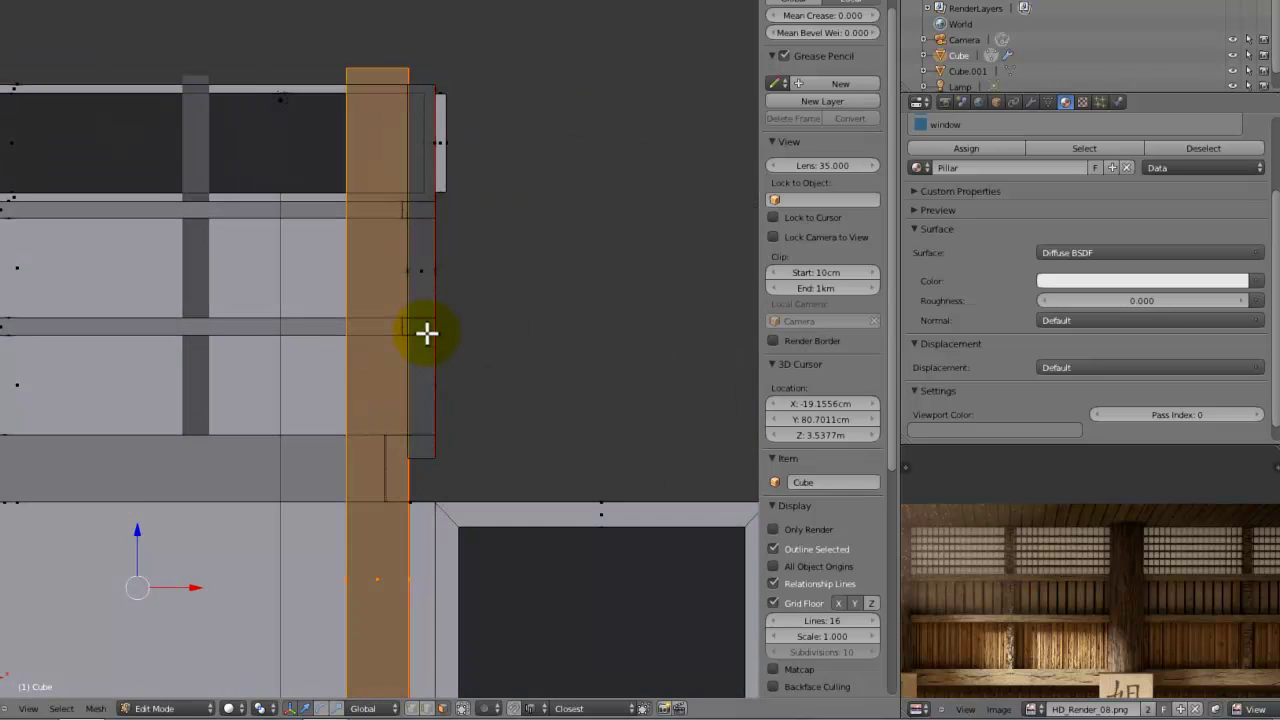
pyautogui.scroll(5, 440, 342)
pyautogui.hotkey('alt', 's')
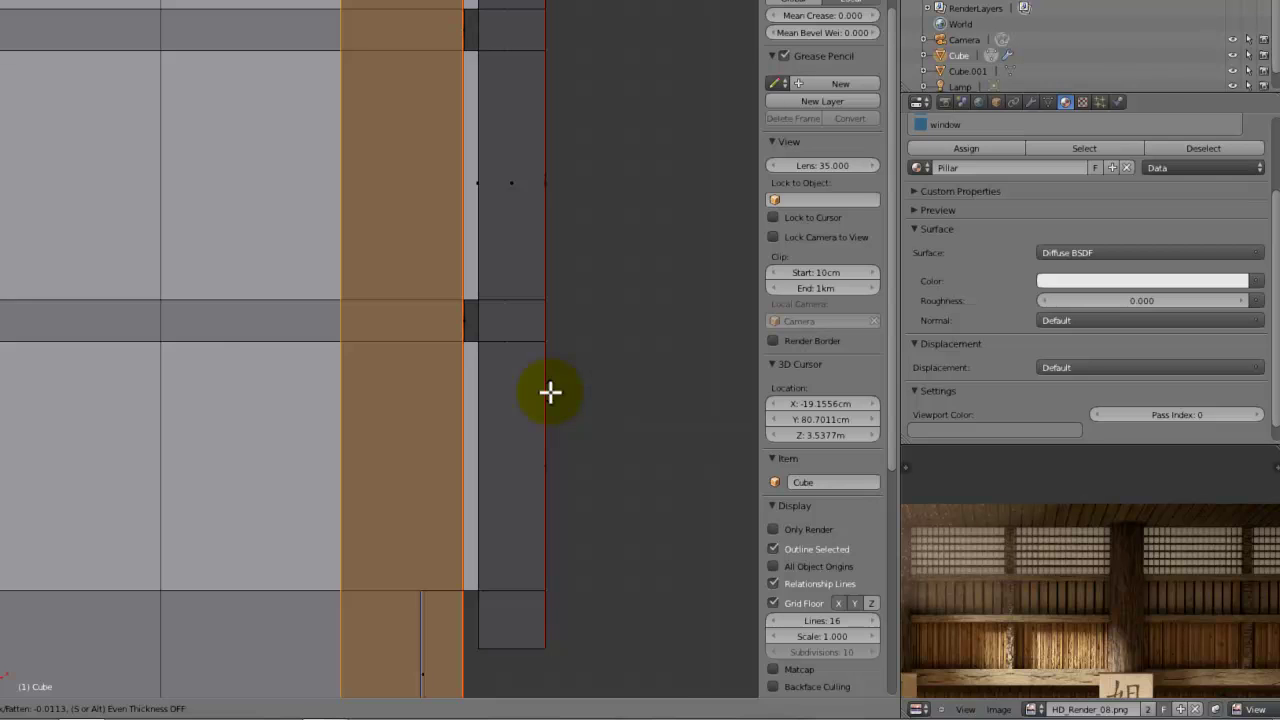
pyautogui.click(550, 392)
pyautogui.scroll(-8, 536, 391)
pyautogui.press('Tab')
# Lighten the window material's viewport color to a grey of about 0.233 while in camera view, and select the floor plane.
pyautogui.moveTo(420, 403); pyautogui.dragTo(360, 432, button='middle')
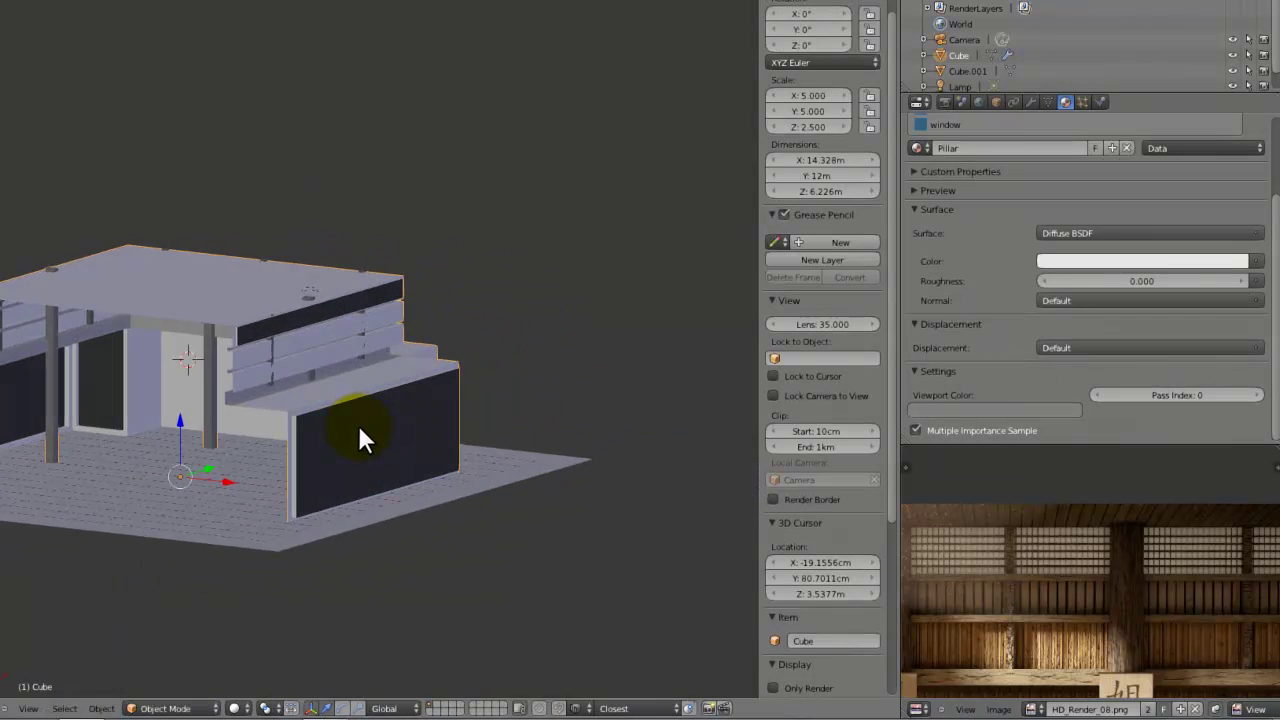
pyautogui.press('KP_0')
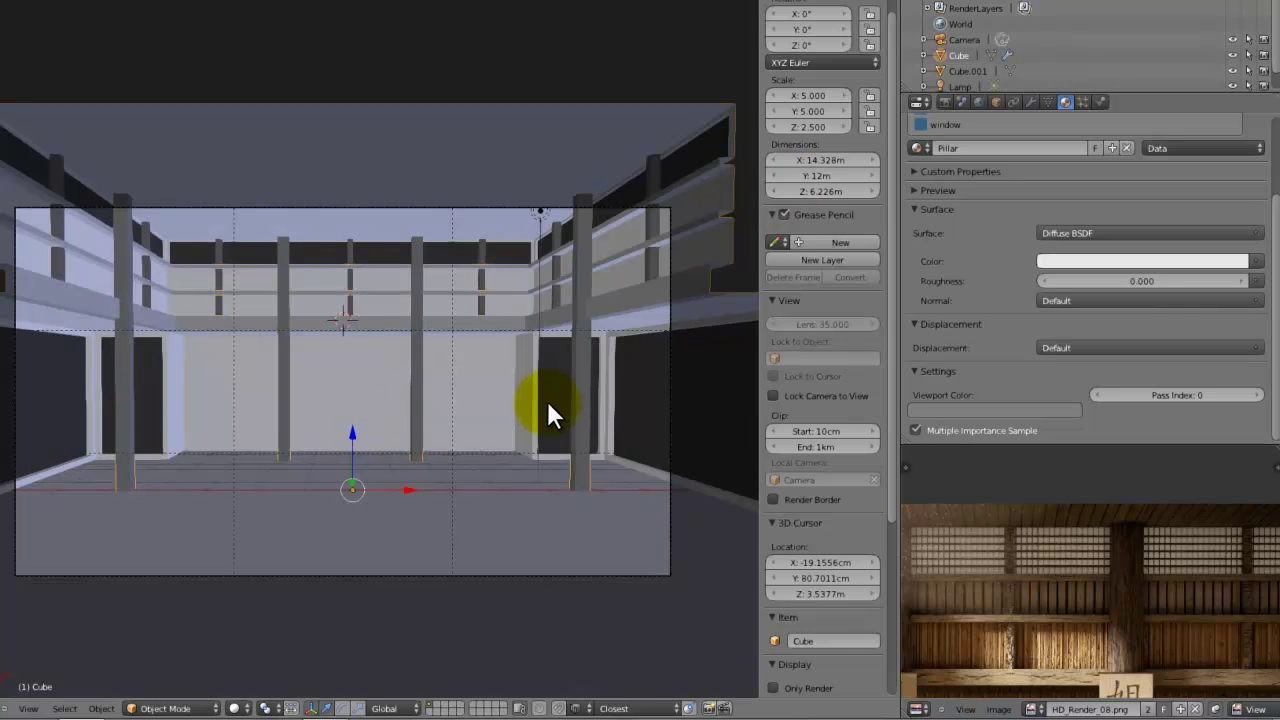
pyautogui.keyDown('shift'); pyautogui.moveTo(277, 375); pyautogui.dragTo(182, 319, button='middle'); pyautogui.keyUp('shift')
pyautogui.keyDown('shift'); pyautogui.moveTo(311, 361); pyautogui.dragTo(437, 375, button='middle'); pyautogui.keyUp('shift')
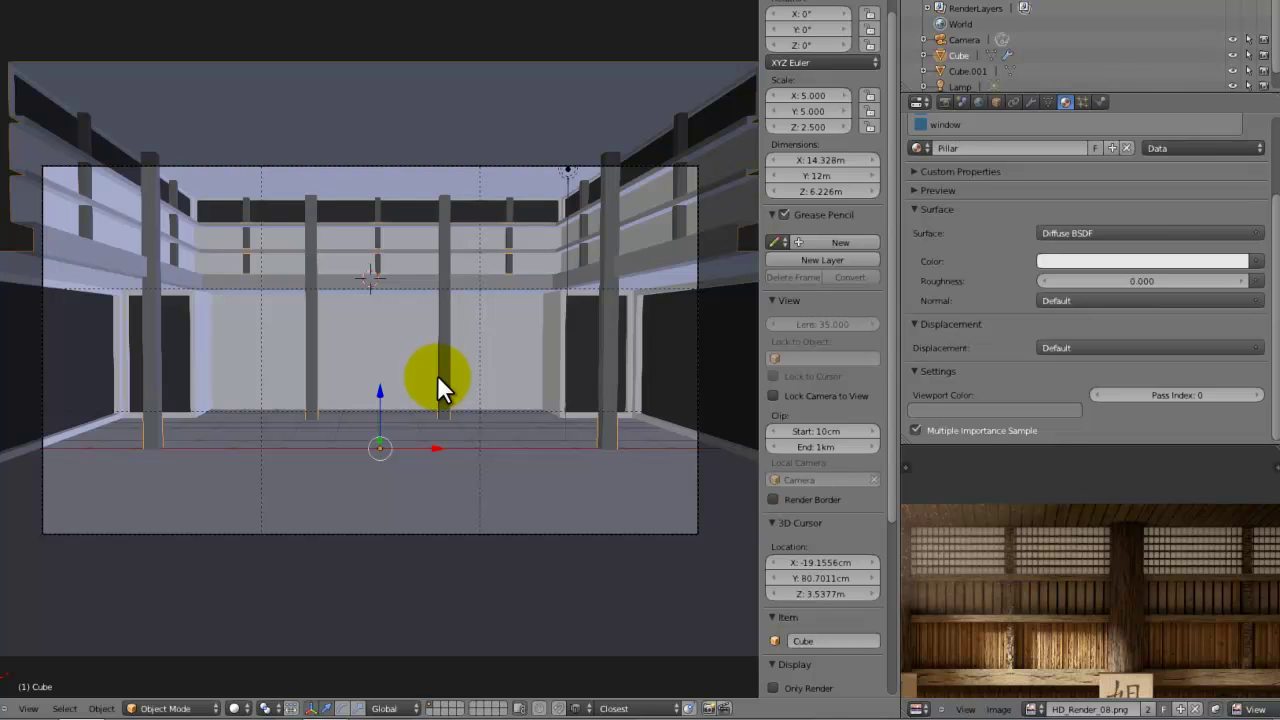
pyautogui.scroll(3, 963, 193)
pyautogui.scroll(-3, 983, 356)
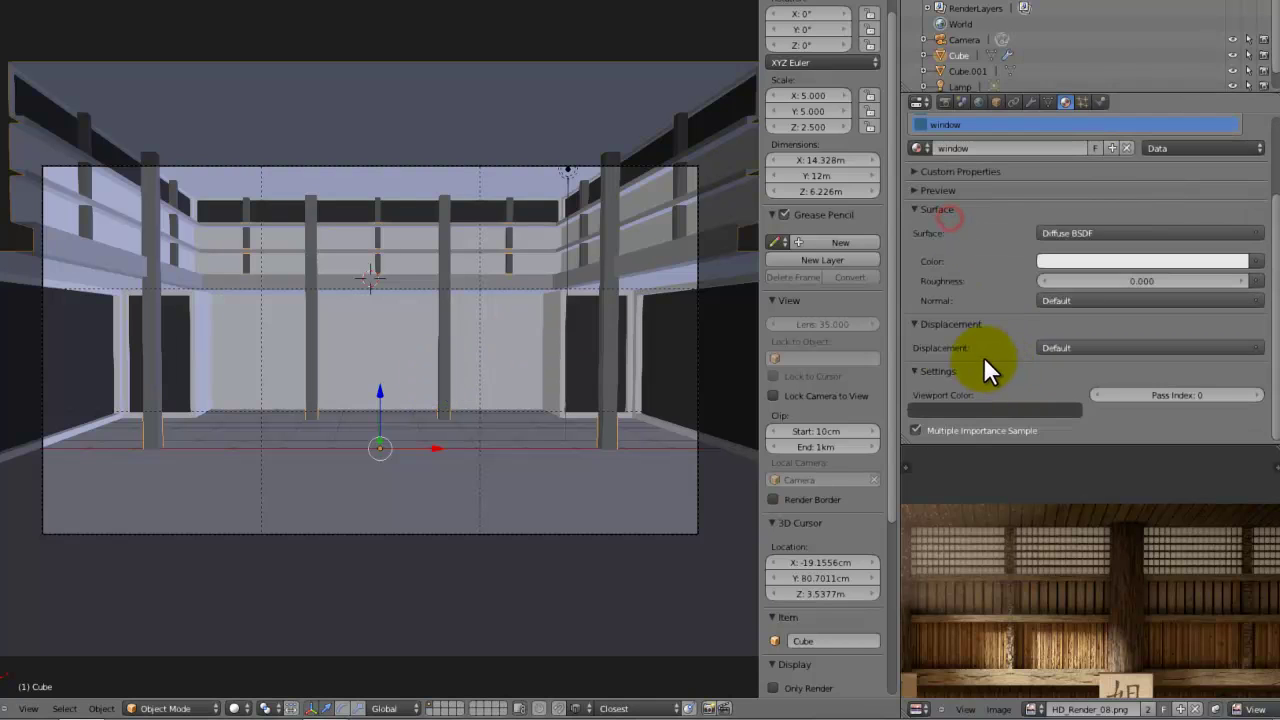
pyautogui.click(983, 409)
pyautogui.moveTo(1041, 283); pyautogui.dragTo(1038, 252)
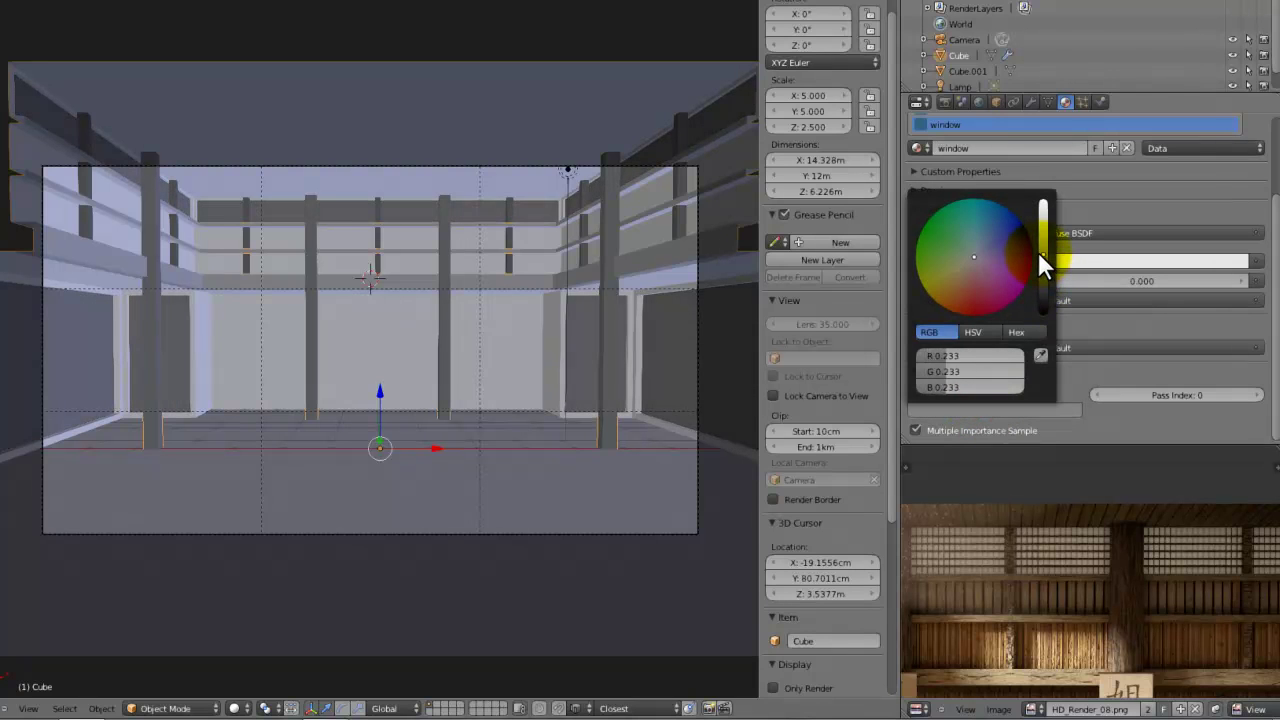
pyautogui.rightClick(603, 408)
# Maximize the HD_Render_08.png reference and examine its corner and side window lattices, upper panels and pillars.
pyautogui.scroll(-4, 1124, 632)
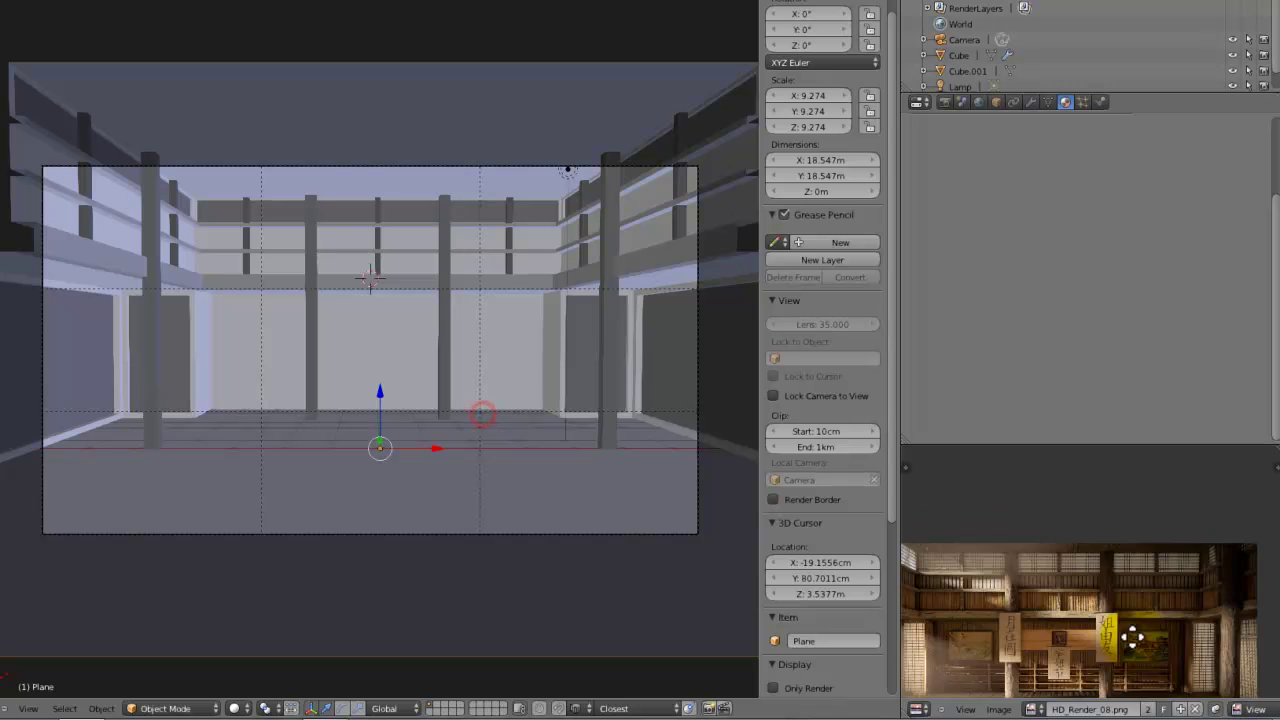
pyautogui.moveTo(1124, 634); pyautogui.dragTo(1127, 558, button='middle')
pyautogui.keyDown('shift'); pyautogui.moveTo(552, 375); pyautogui.dragTo(503, 390, button='middle'); pyautogui.keyUp('shift')
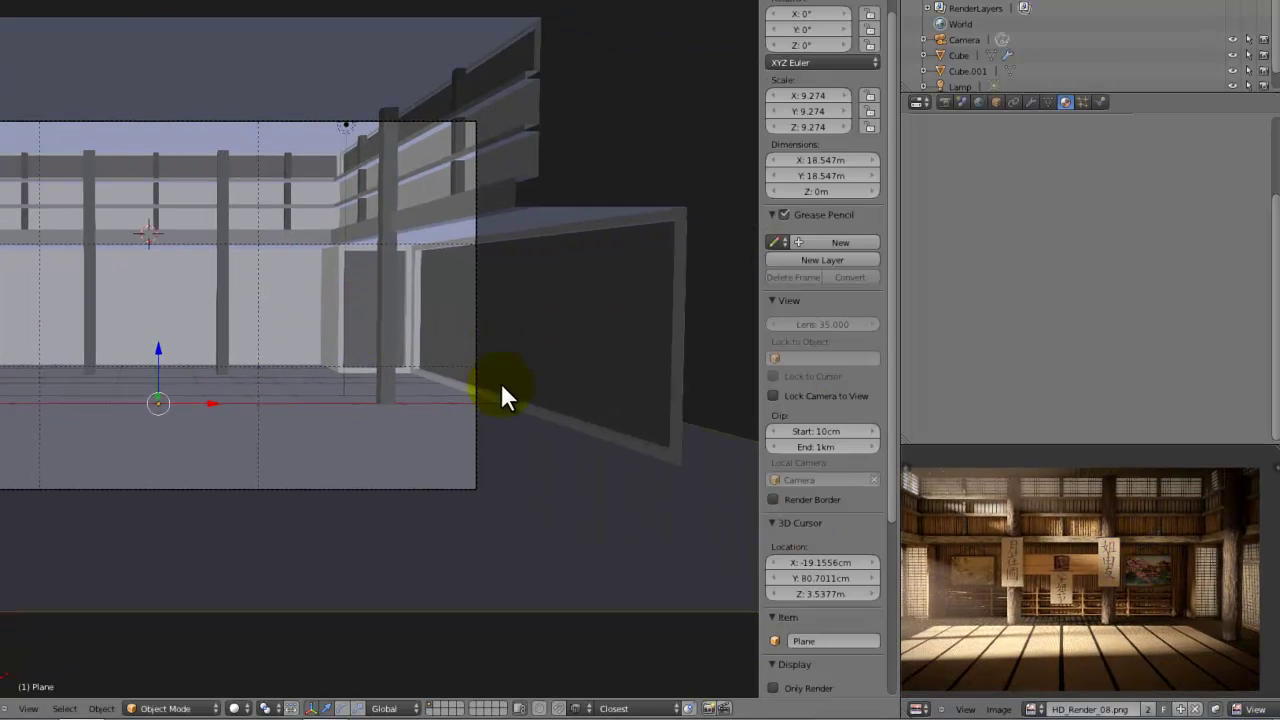
pyautogui.press('KP_1')
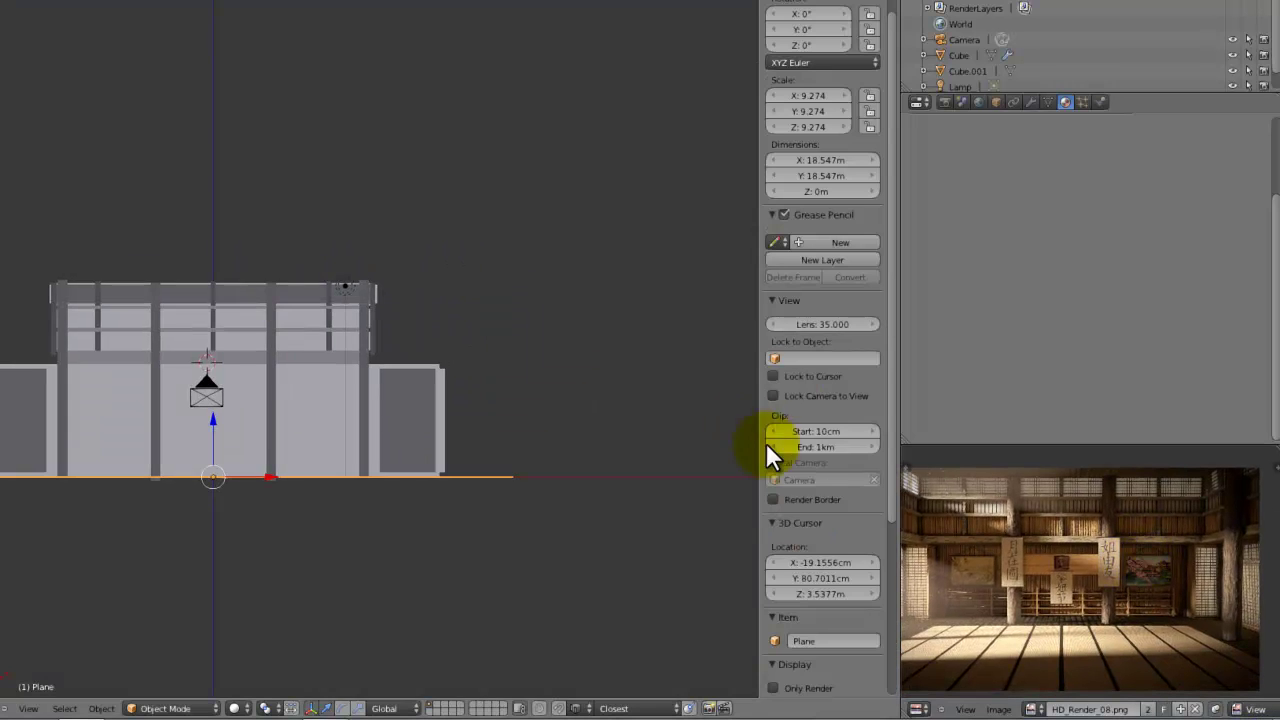
pyautogui.hotkey('shift', 'space')
pyautogui.scroll(4, 780, 392)
pyautogui.moveTo(780, 392); pyautogui.dragTo(537, 436, button='middle')
pyautogui.scroll(4, 537, 436)
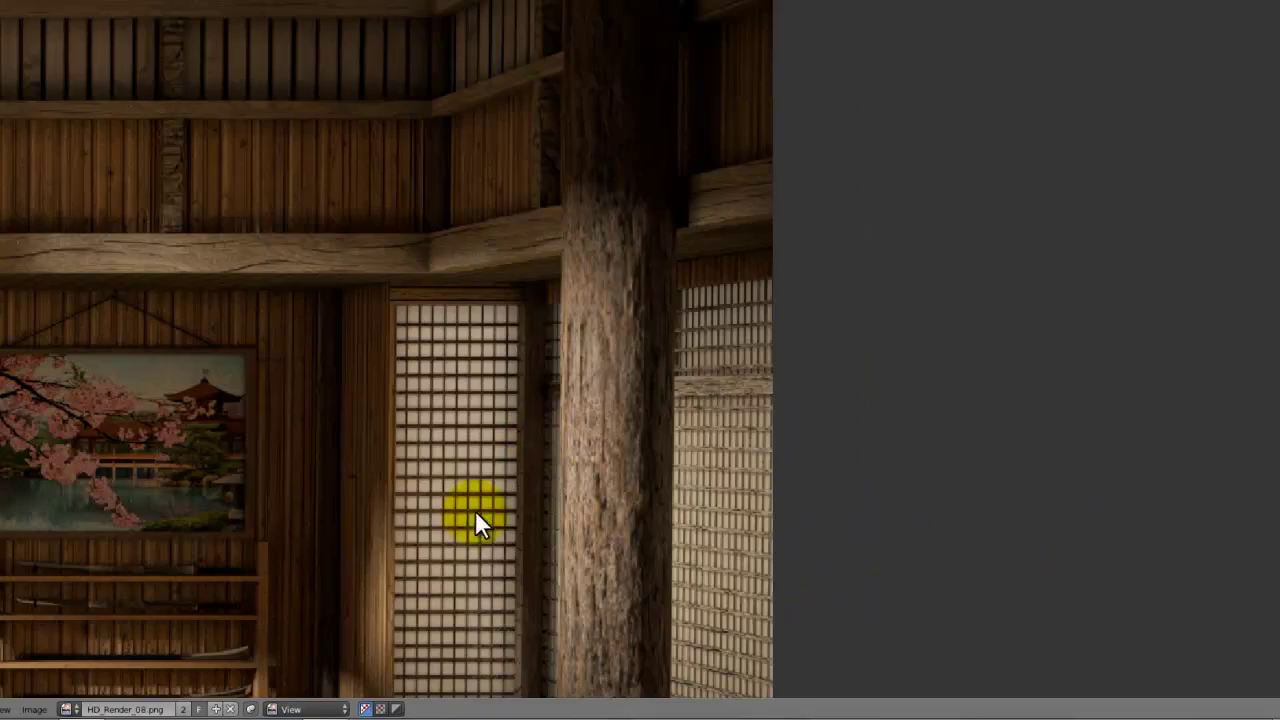
pyautogui.moveTo(475, 510); pyautogui.dragTo(419, 294, button='middle')
pyautogui.scroll(2, 458, 376)
pyautogui.moveTo(489, 357); pyautogui.dragTo(688, 488, button='middle')
pyautogui.scroll(-6, 391, 348)
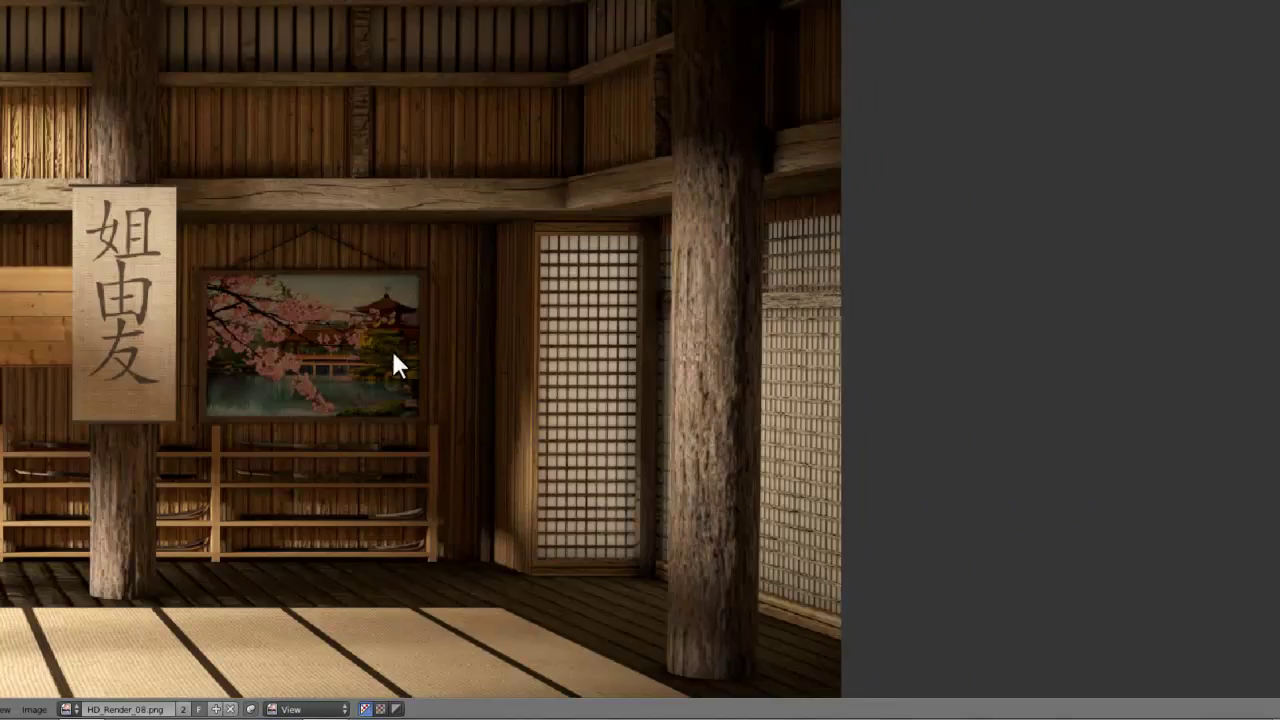
pyautogui.moveTo(424, 399); pyautogui.dragTo(580, 508, button='middle')
pyautogui.scroll(-1, 560, 440)
pyautogui.moveTo(470, 380); pyautogui.dragTo(538, 410, button='middle')
pyautogui.scroll(4, 538, 410)
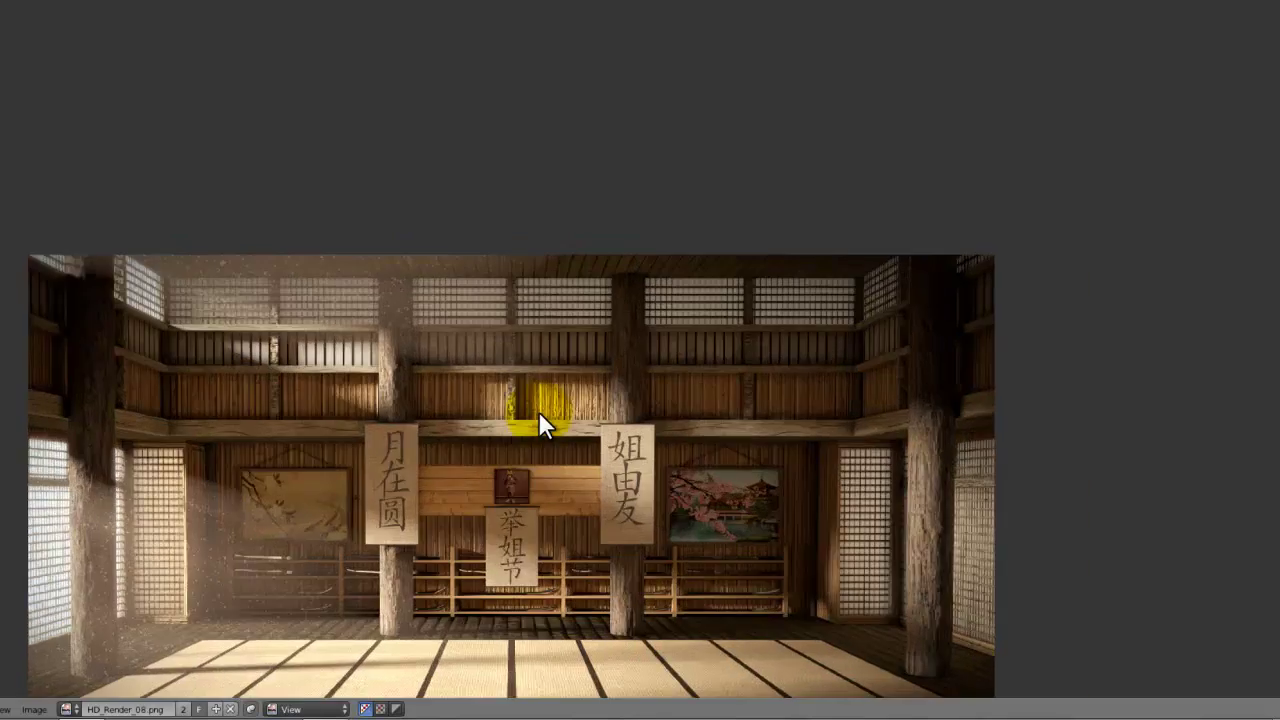
pyautogui.moveTo(617, 398); pyautogui.dragTo(603, 228, button='middle')
pyautogui.scroll(-4, 602, 226)
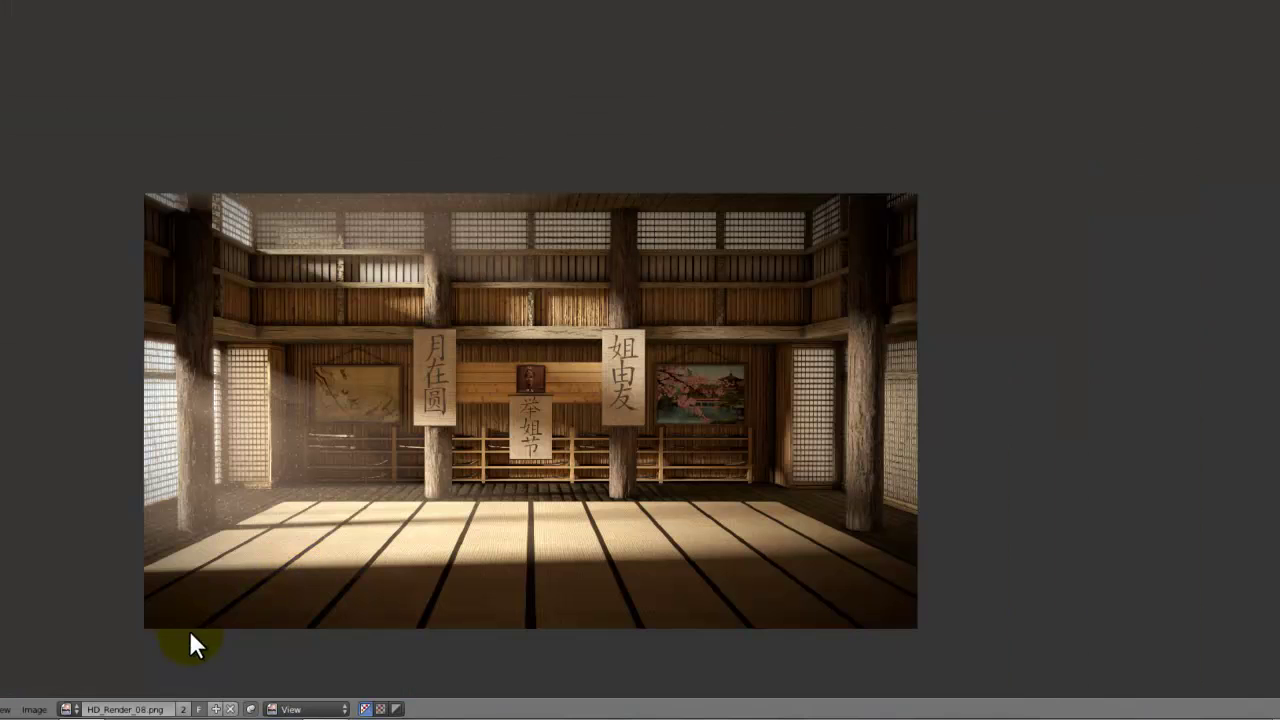
# Display Reference.jpeg, examine its window panes and grid divisions, and switch back to HD_Render_08.png.
pyautogui.click(67, 709)
pyautogui.click(104, 560)
pyautogui.scroll(5, 500, 440)
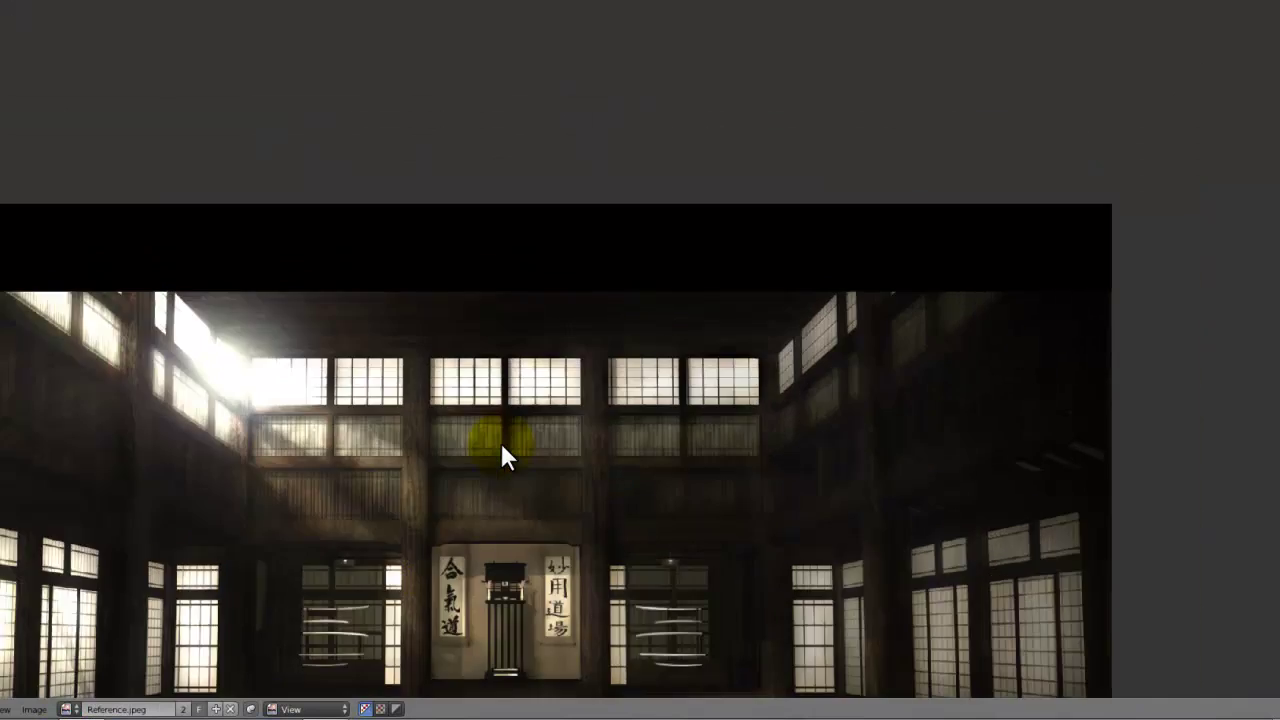
pyautogui.moveTo(501, 443); pyautogui.dragTo(735, 555, button='middle')
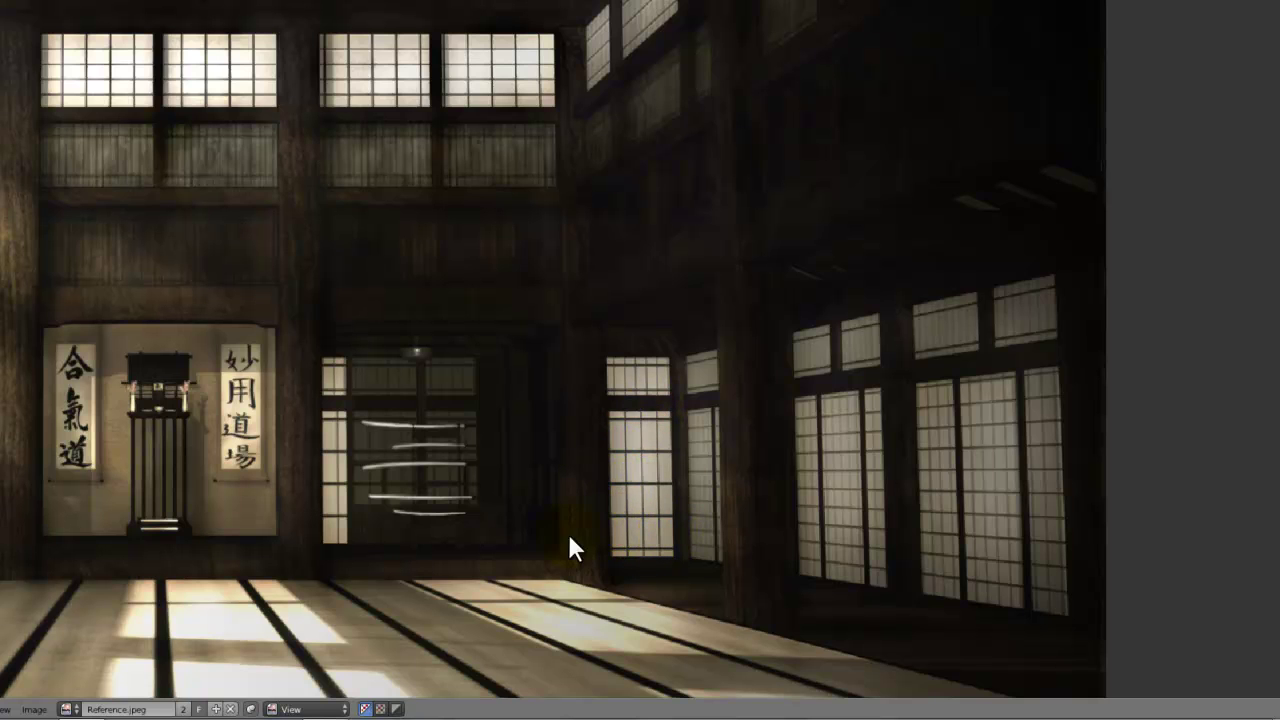
pyautogui.moveTo(567, 531); pyautogui.dragTo(577, 380, button='middle')
pyautogui.scroll(4, 597, 297)
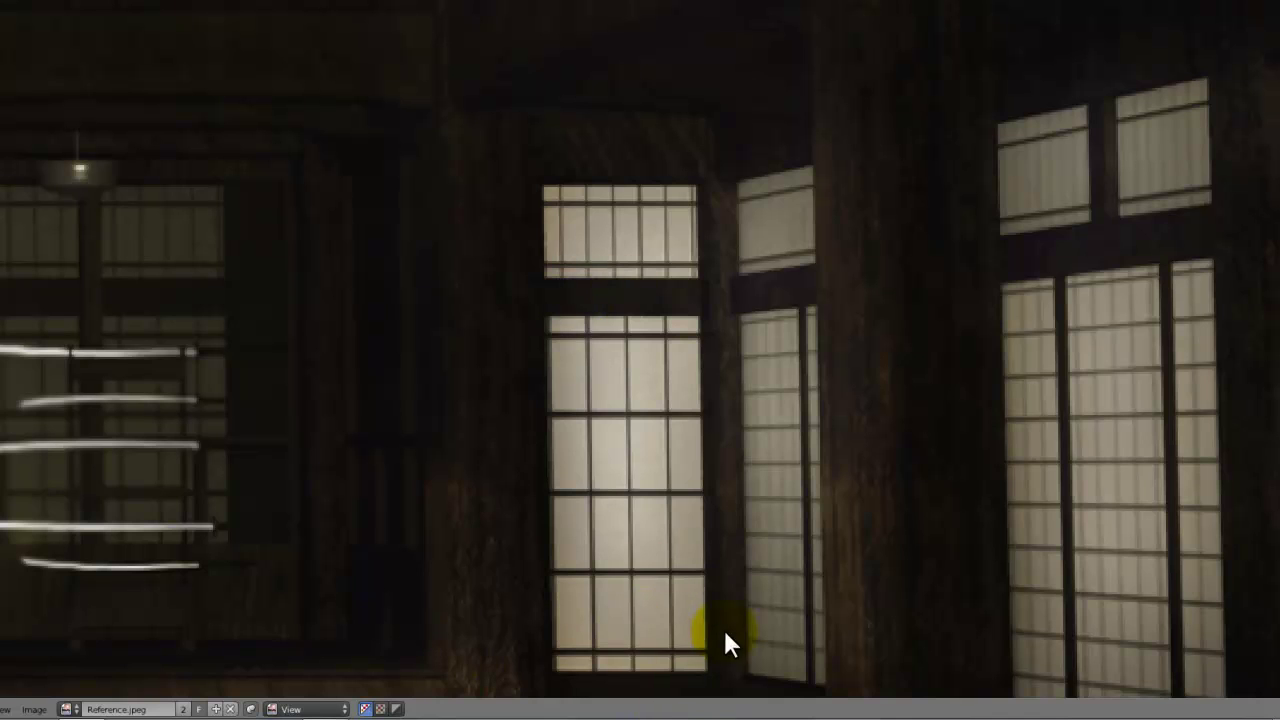
pyautogui.scroll(-5, 641, 395)
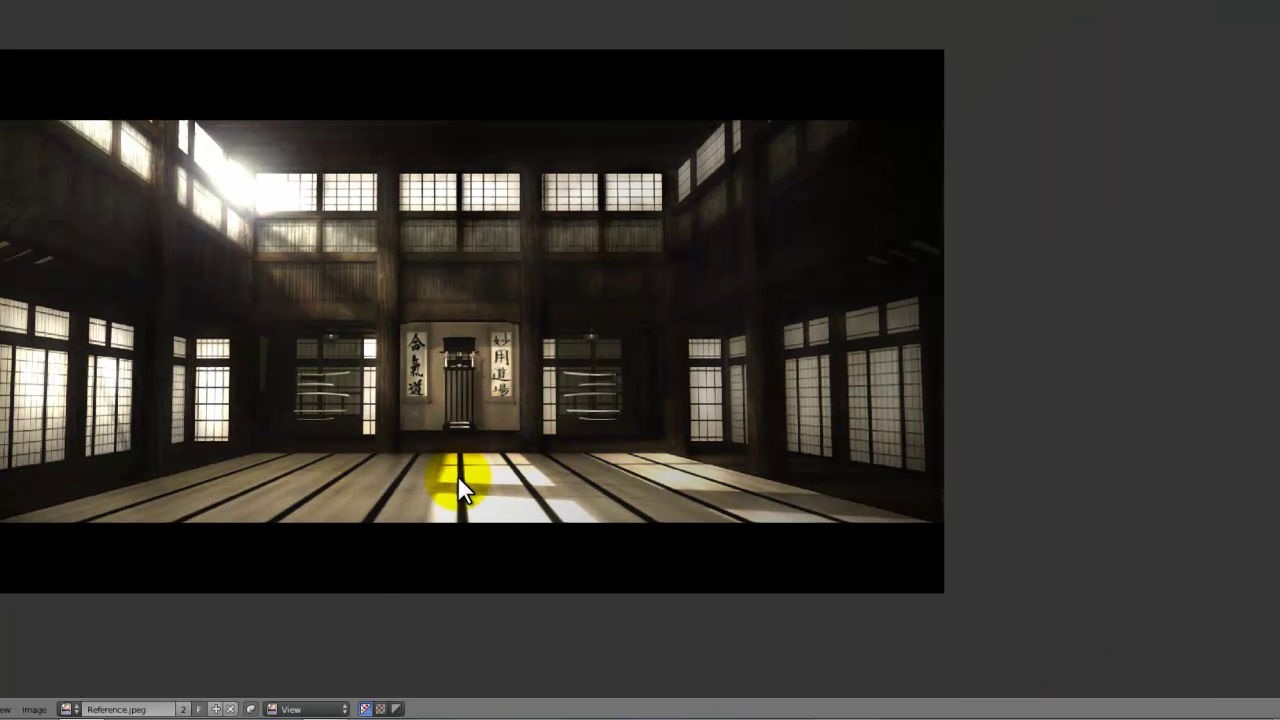
pyautogui.click(63, 709)
pyautogui.click(115, 557)
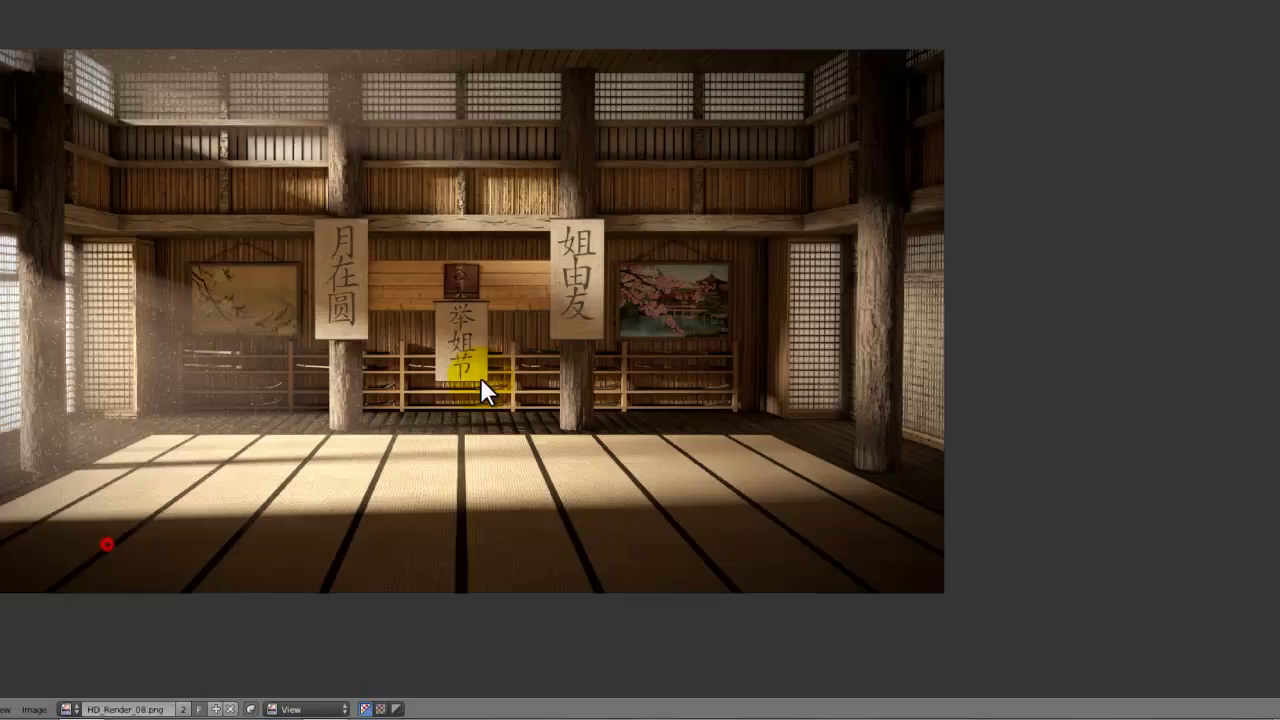
# Examine the corner and side window lattices in the HD_Render_08.png reference, and restore the full layout.
pyautogui.scroll(4, 486, 386)
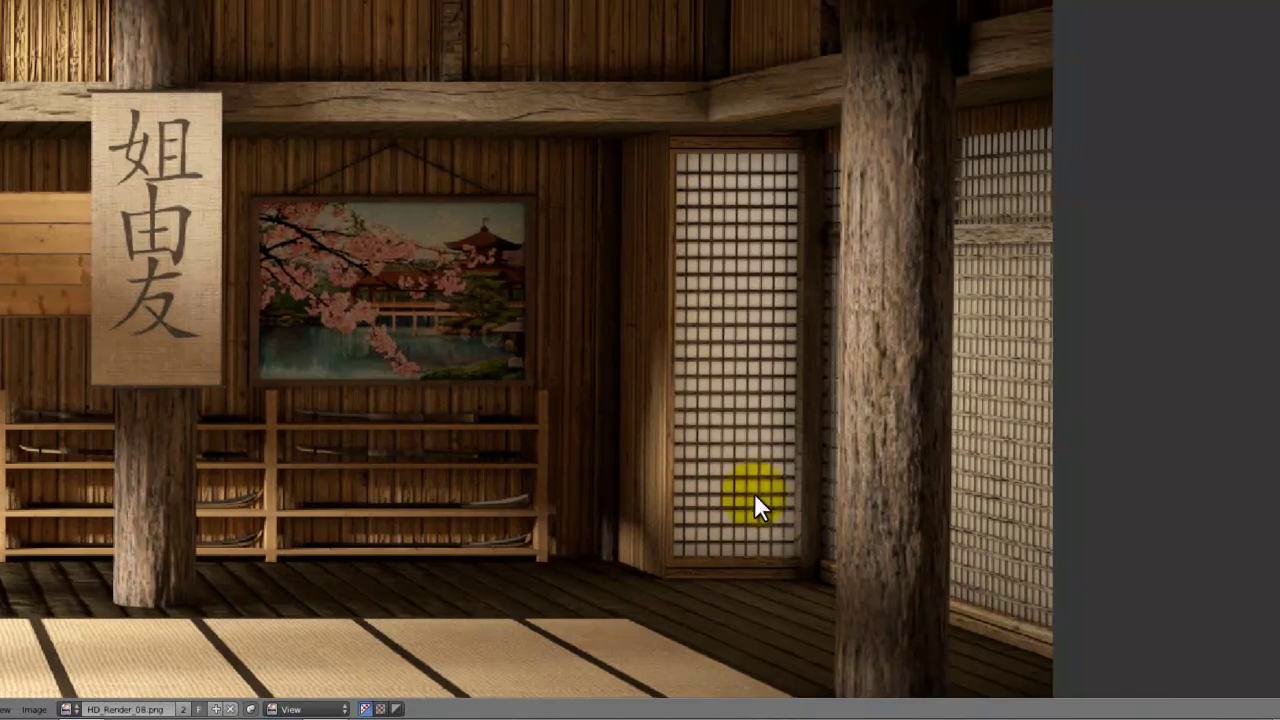
pyautogui.scroll(-3, 431, 376)
pyautogui.moveTo(493, 266); pyautogui.dragTo(453, 317, button='middle')
pyautogui.scroll(1, 647, 394)
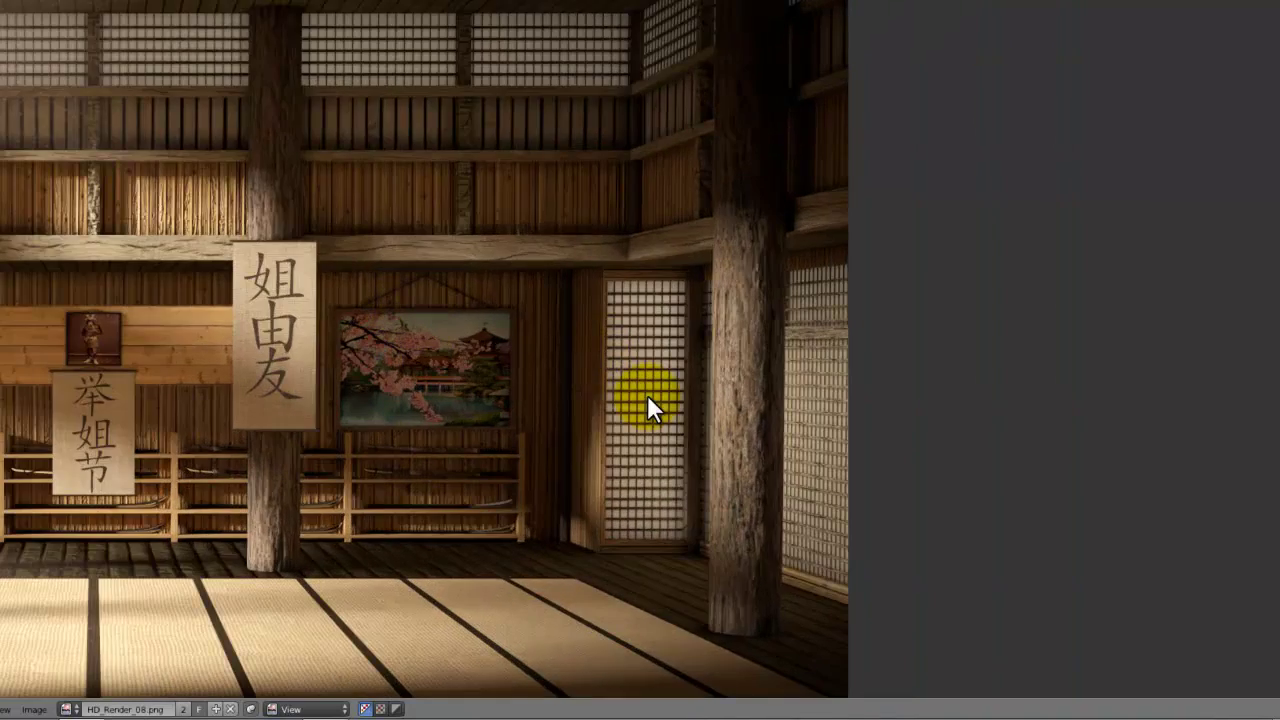
pyautogui.scroll(3, 647, 394)
pyautogui.scroll(-5, 640, 388)
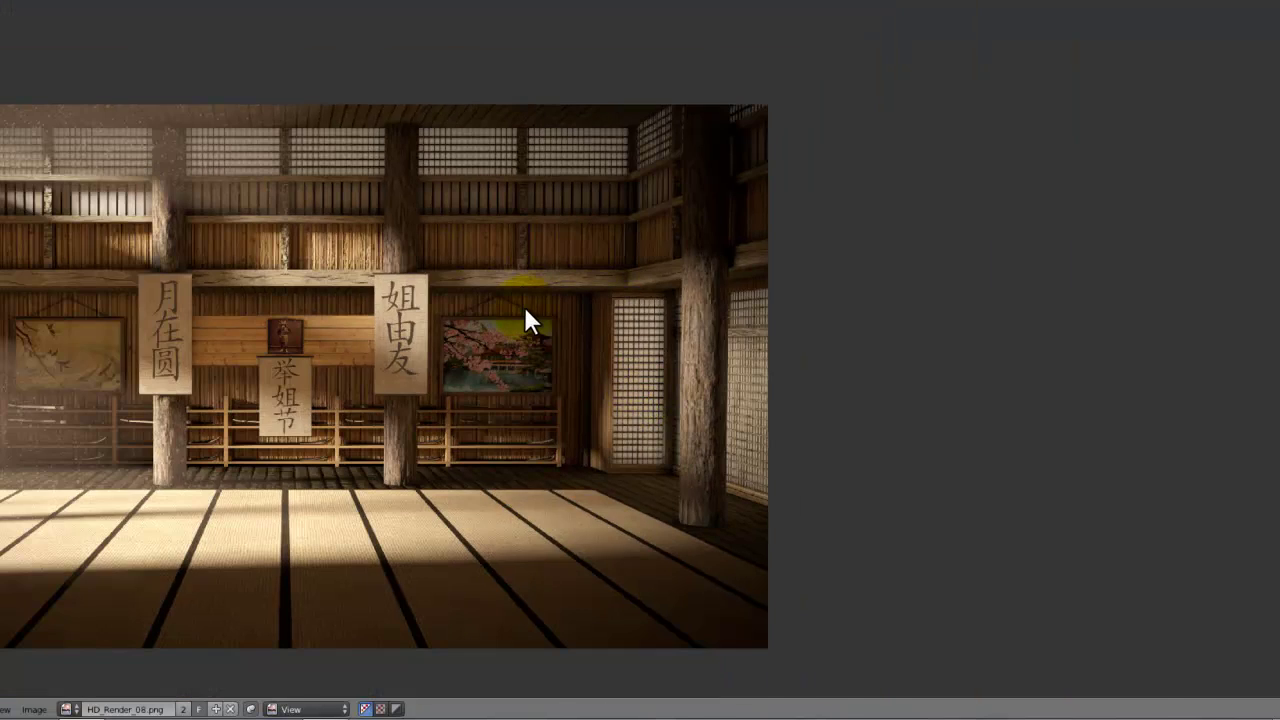
pyautogui.hotkey('ctrl', 'Up')
# In the room mesh, duplicate a short upper side-wall post and move the copy down along Z by about 2.95 m.
pyautogui.scroll(6, 429, 320)
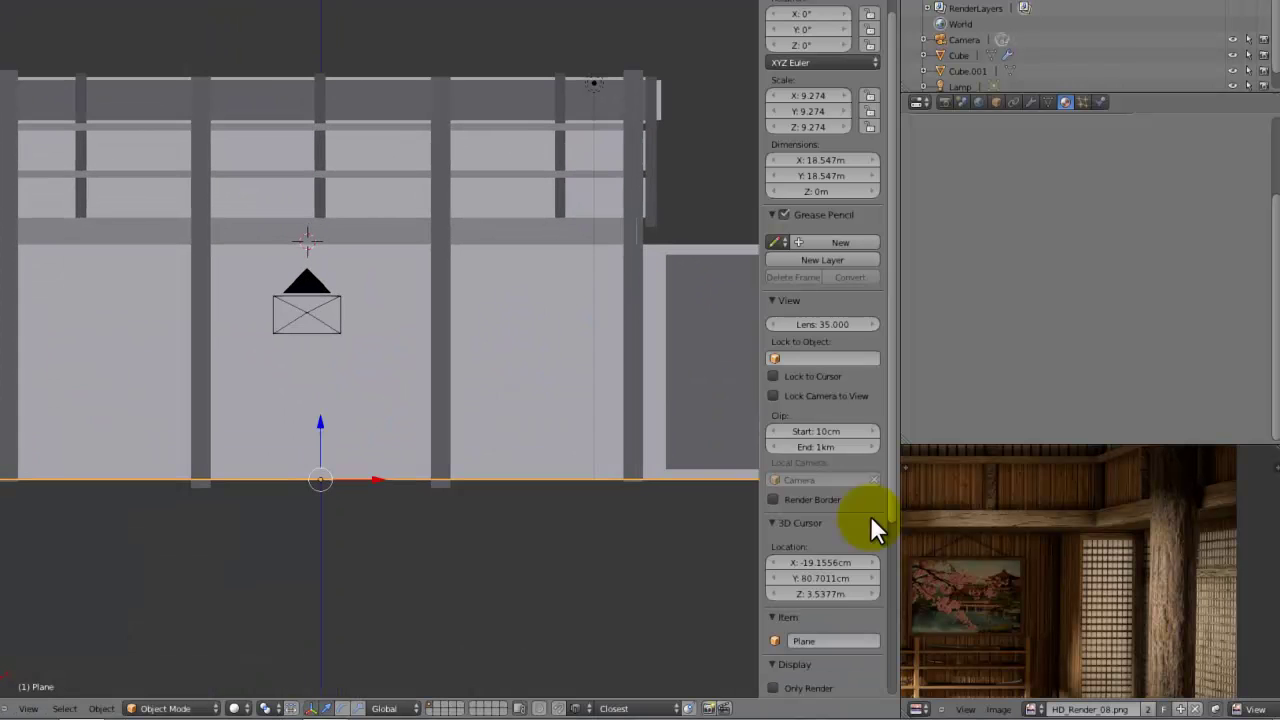
pyautogui.hotkey('ctrl', 'Up')
pyautogui.scroll(-6, 571, 443)
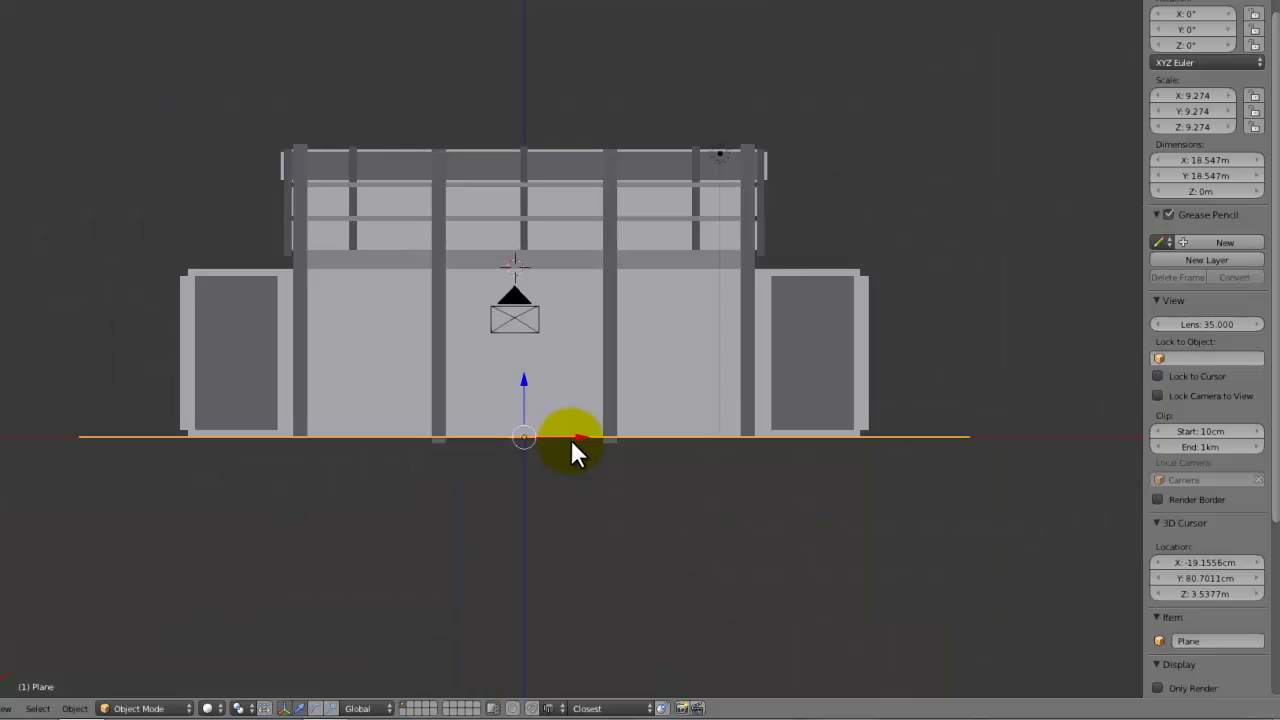
pyautogui.moveTo(571, 443); pyautogui.dragTo(690, 392, button='middle')
pyautogui.keyDown('shift'); pyautogui.moveTo(690, 392); pyautogui.dragTo(450, 492, button='middle'); pyautogui.keyUp('shift')
pyautogui.scroll(3, 748, 364)
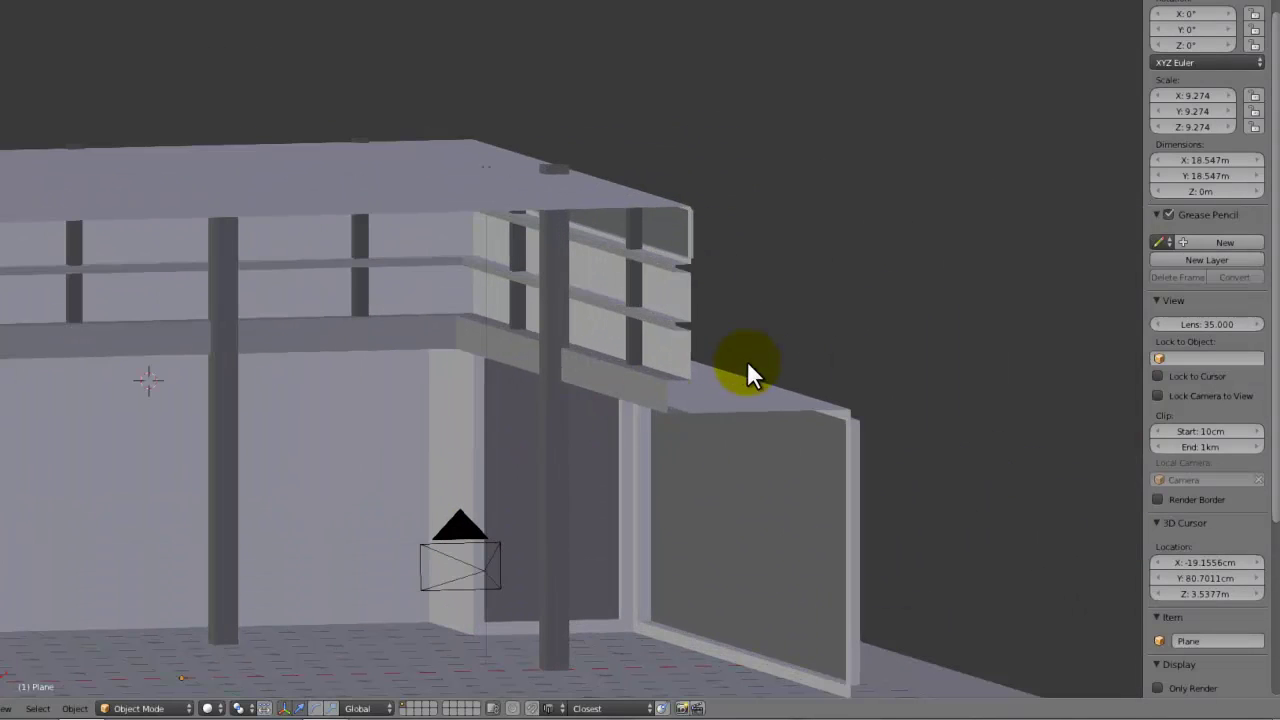
pyautogui.rightClick(637, 291)
pyautogui.press('Tab')
pyautogui.rightClick(640, 288)
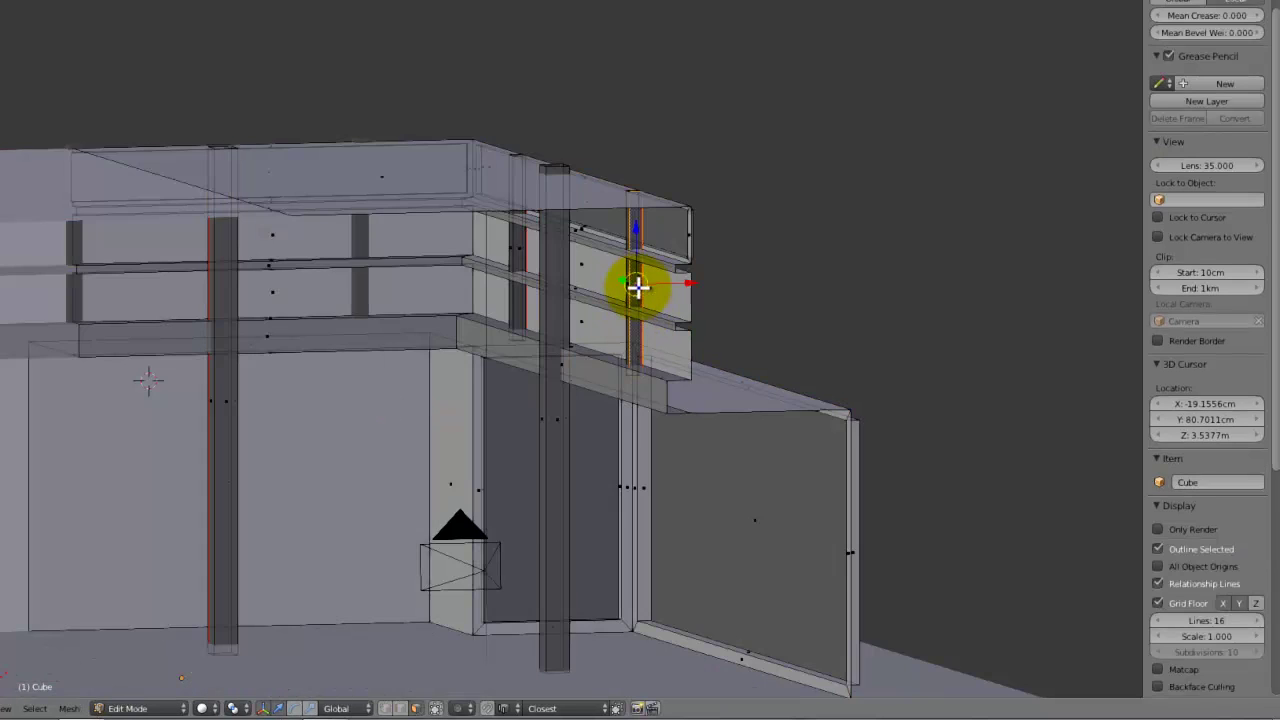
pyautogui.moveTo(640, 288); pyautogui.dragTo(683, 292, button='middle')
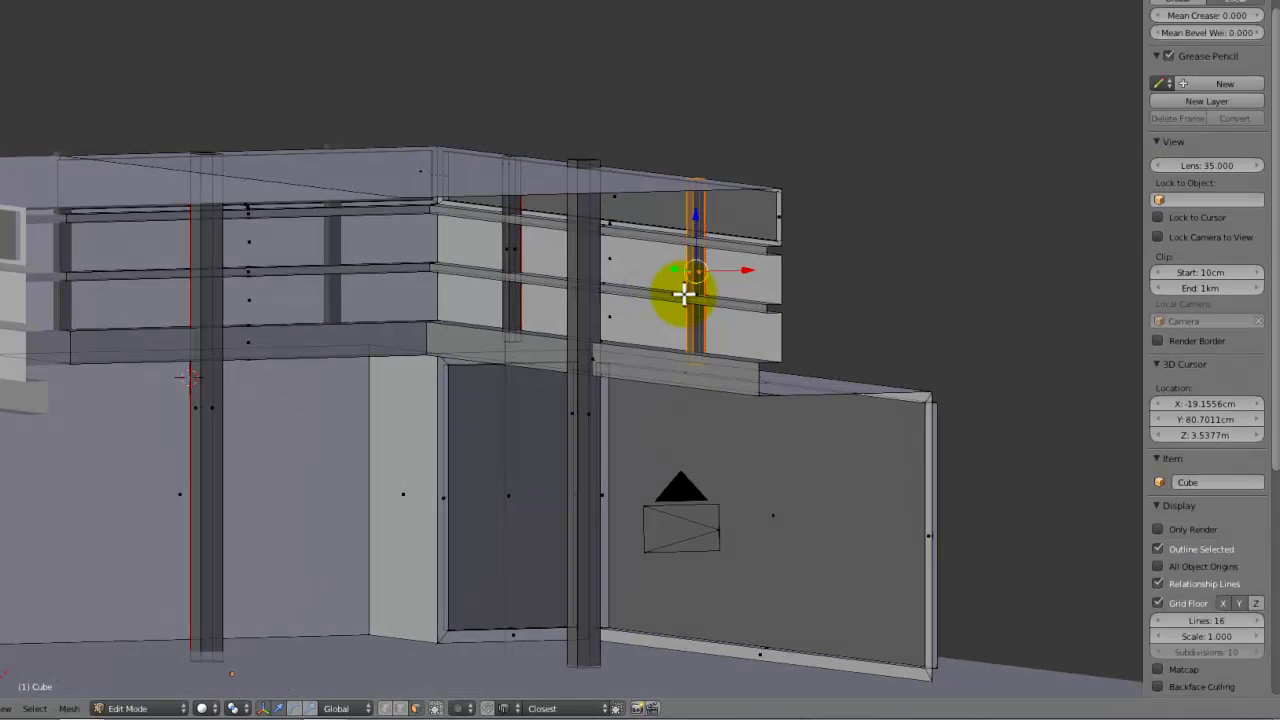
pyautogui.press('g')
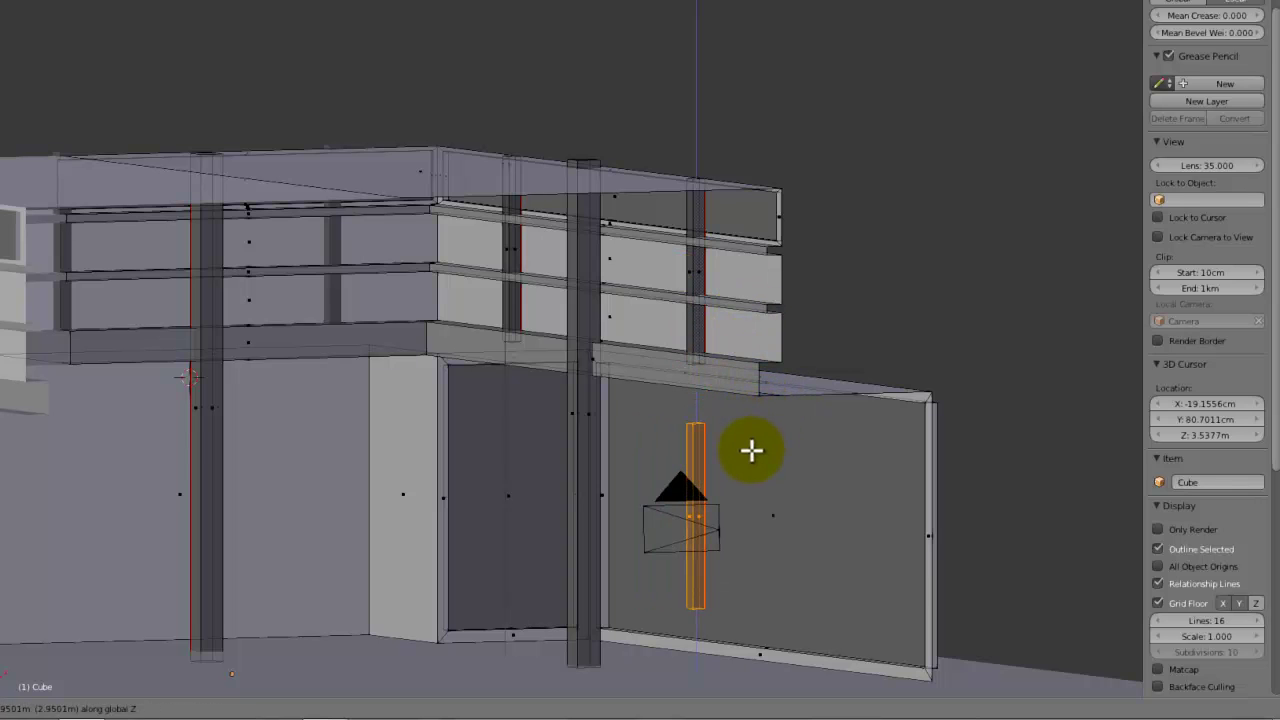
pyautogui.click(751, 451)
# Separate the copied post into its own object and leave Edit Mode.
pyautogui.moveTo(751, 451); pyautogui.dragTo(689, 329, button='middle')
pyautogui.scroll(3, 665, 360)
pyautogui.scroll(-3, 629, 391)
pyautogui.moveTo(629, 391); pyautogui.dragTo(706, 389, button='middle')
pyautogui.scroll(-4, 633, 403)
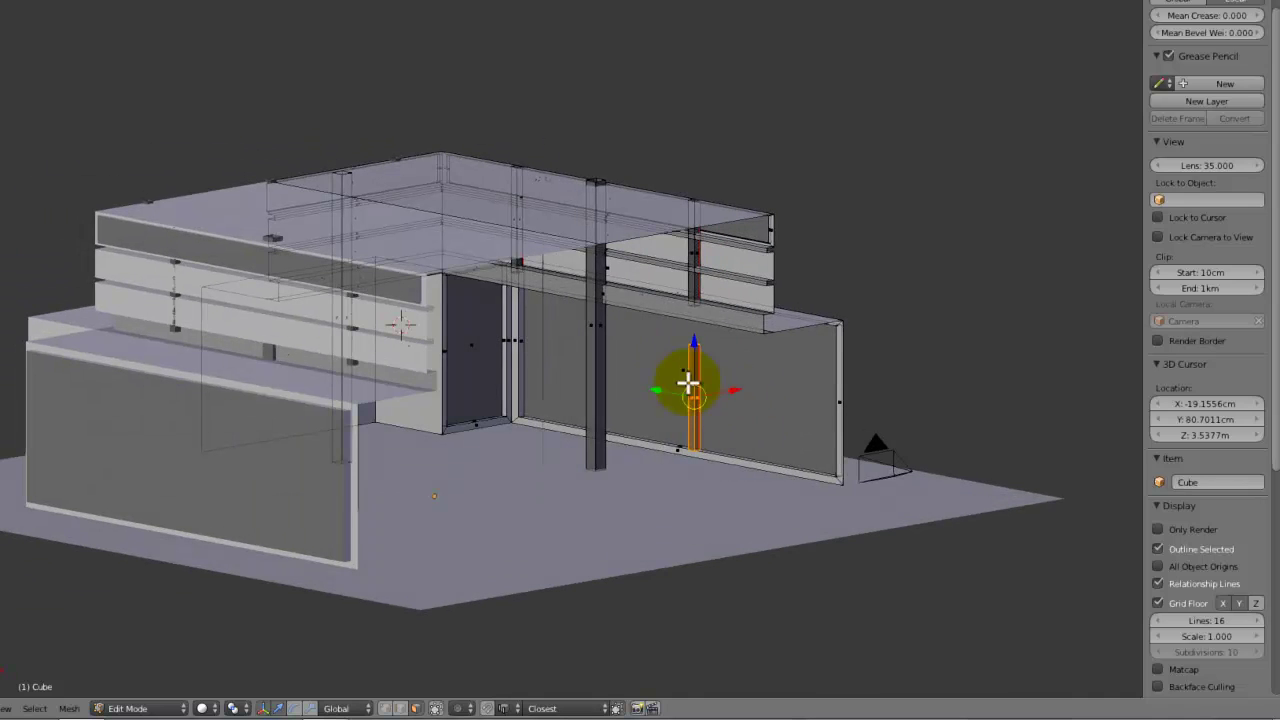
pyautogui.press('p')
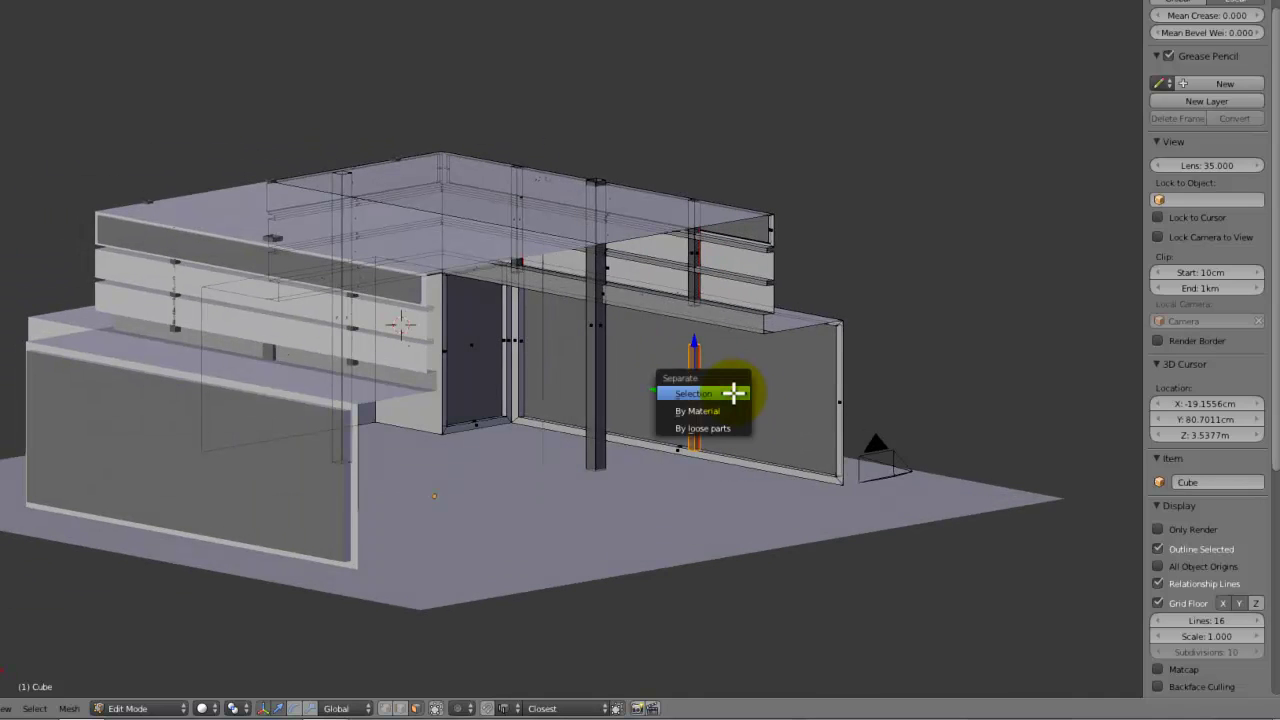
pyautogui.moveTo(757, 345); pyautogui.dragTo(707, 335, button='middle')
pyautogui.scroll(3, 686, 326)
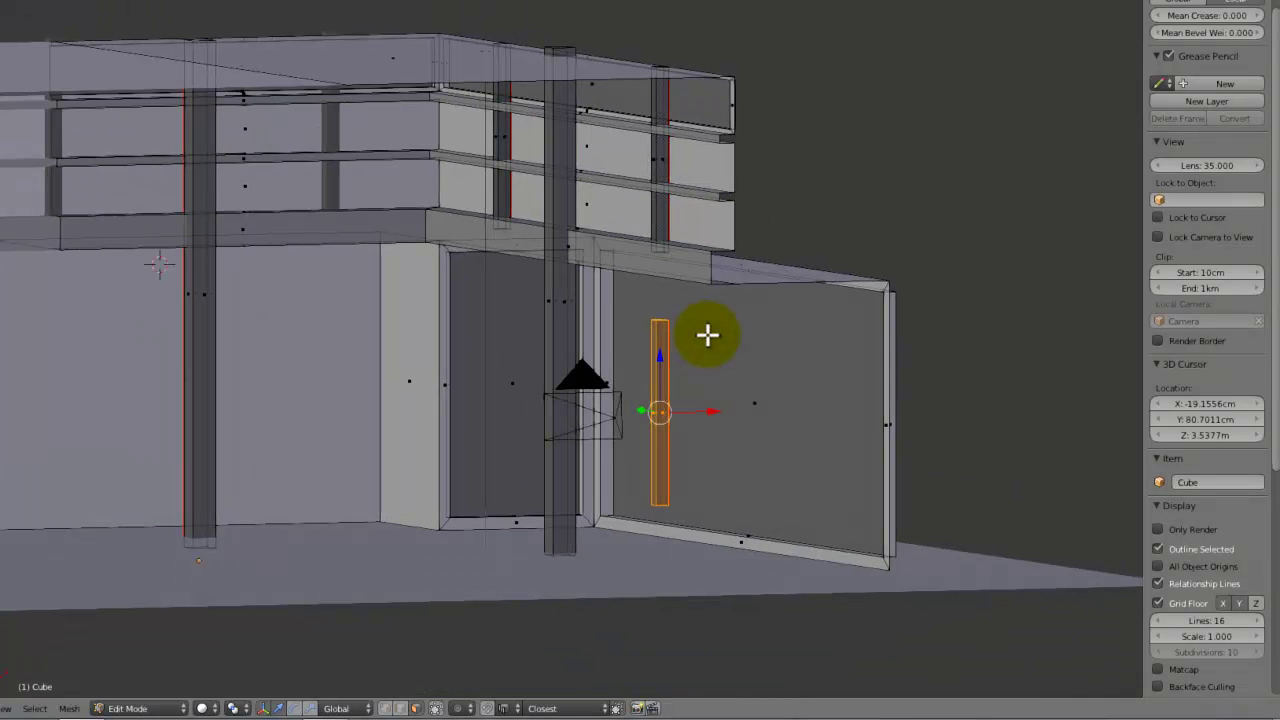
pyautogui.press('p')
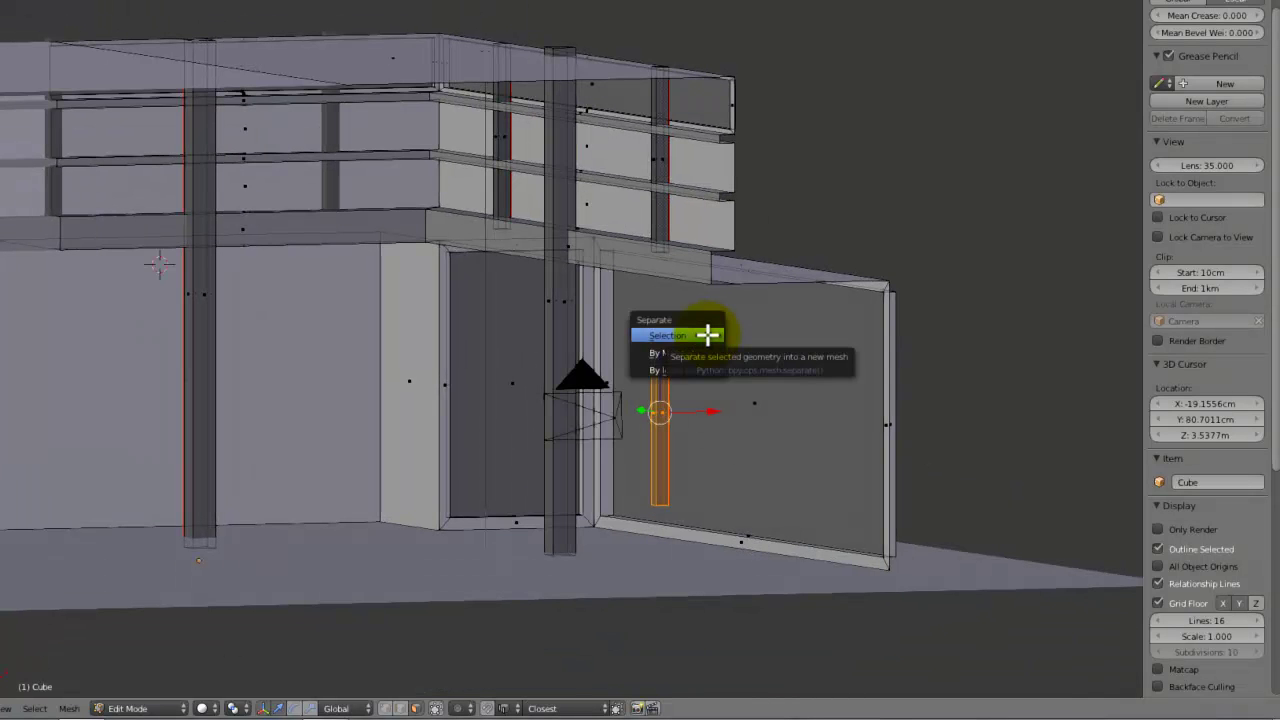
pyautogui.click(707, 335)
pyautogui.moveTo(706, 334); pyautogui.dragTo(456, 483, button='middle')
pyautogui.press('Tab')
# Select the separated post and set its origin to its geometry.
pyautogui.rightClick(624, 438)
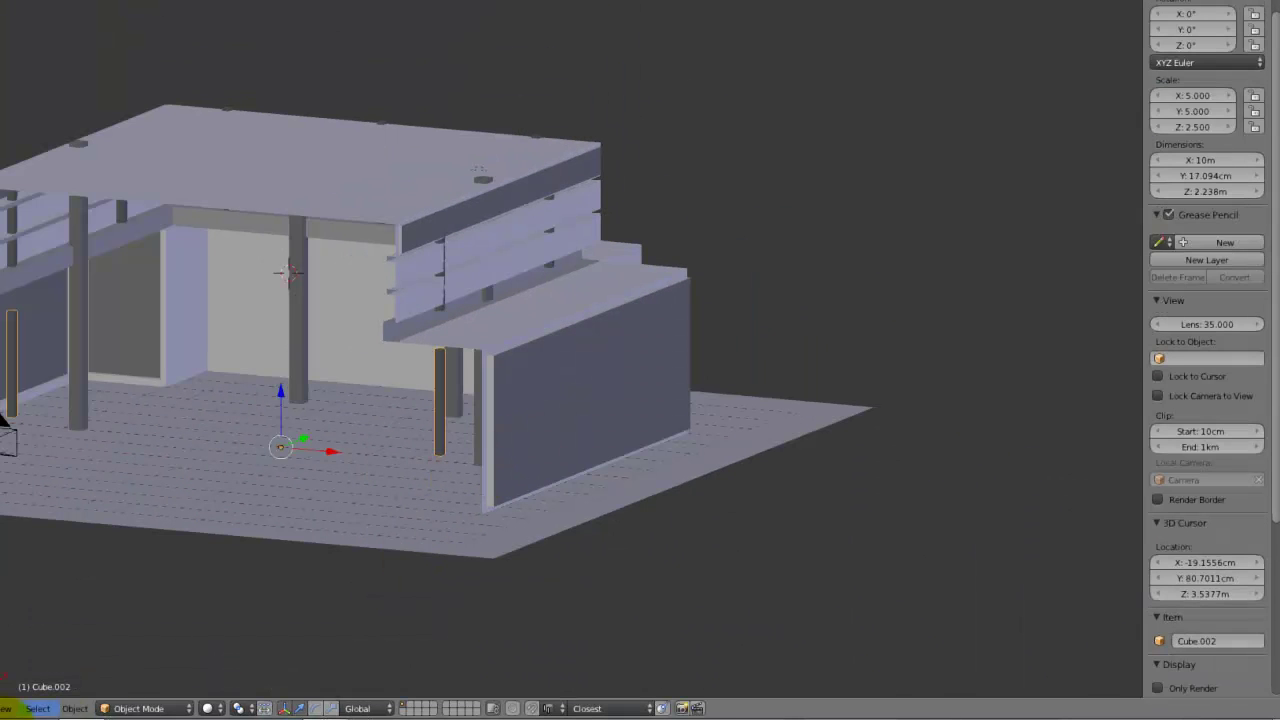
pyautogui.click(80, 708)
pyautogui.moveTo(142, 645)
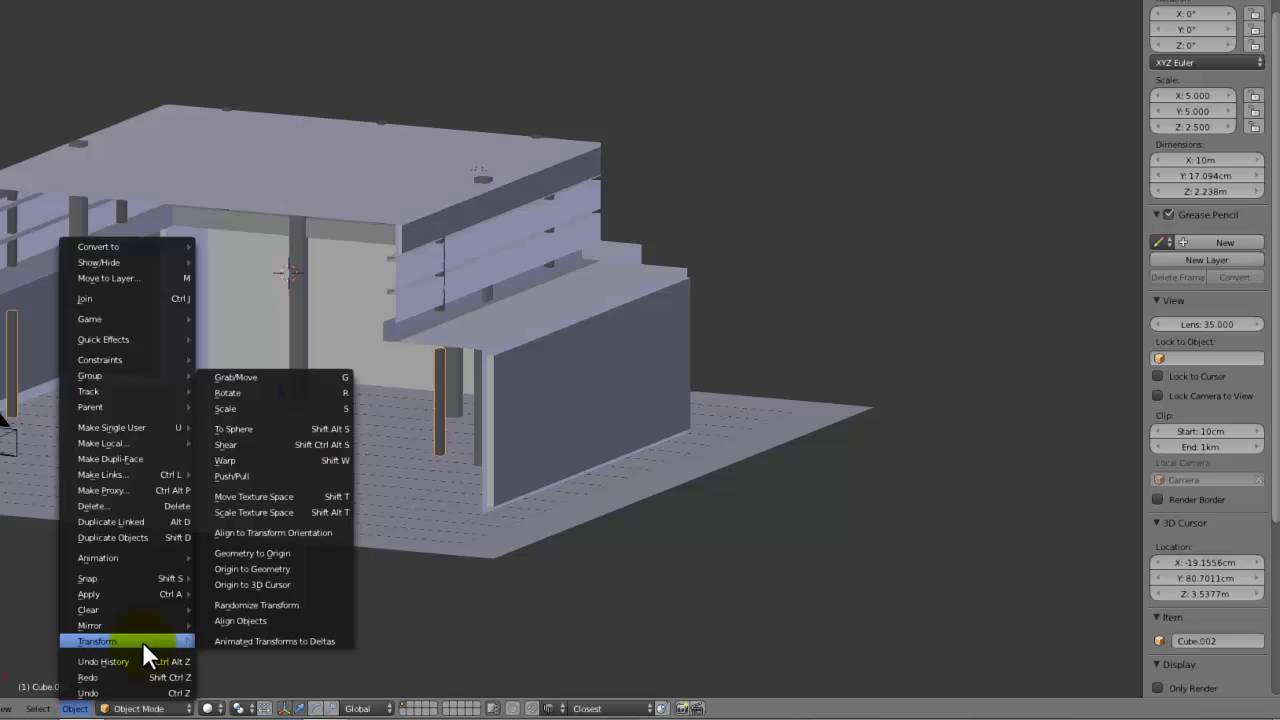
pyautogui.click(272, 567)
pyautogui.moveTo(272, 567); pyautogui.dragTo(479, 478, button='middle')
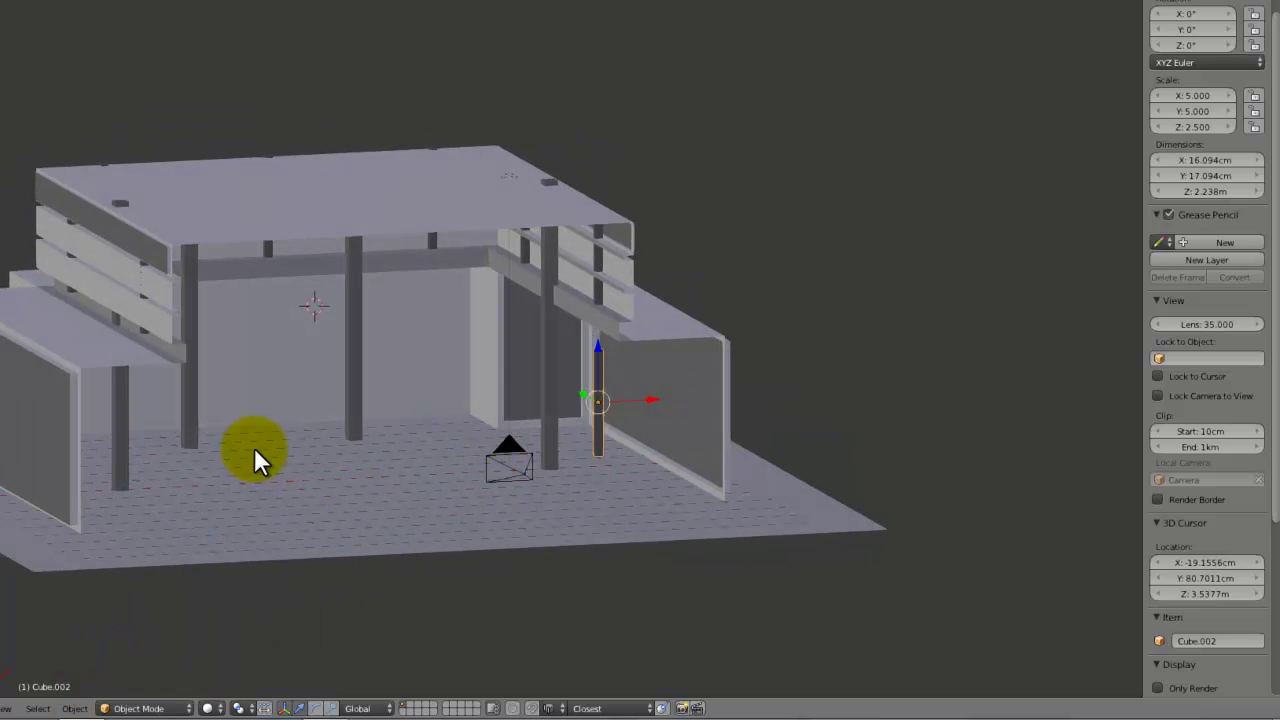
pyautogui.click(75, 708)
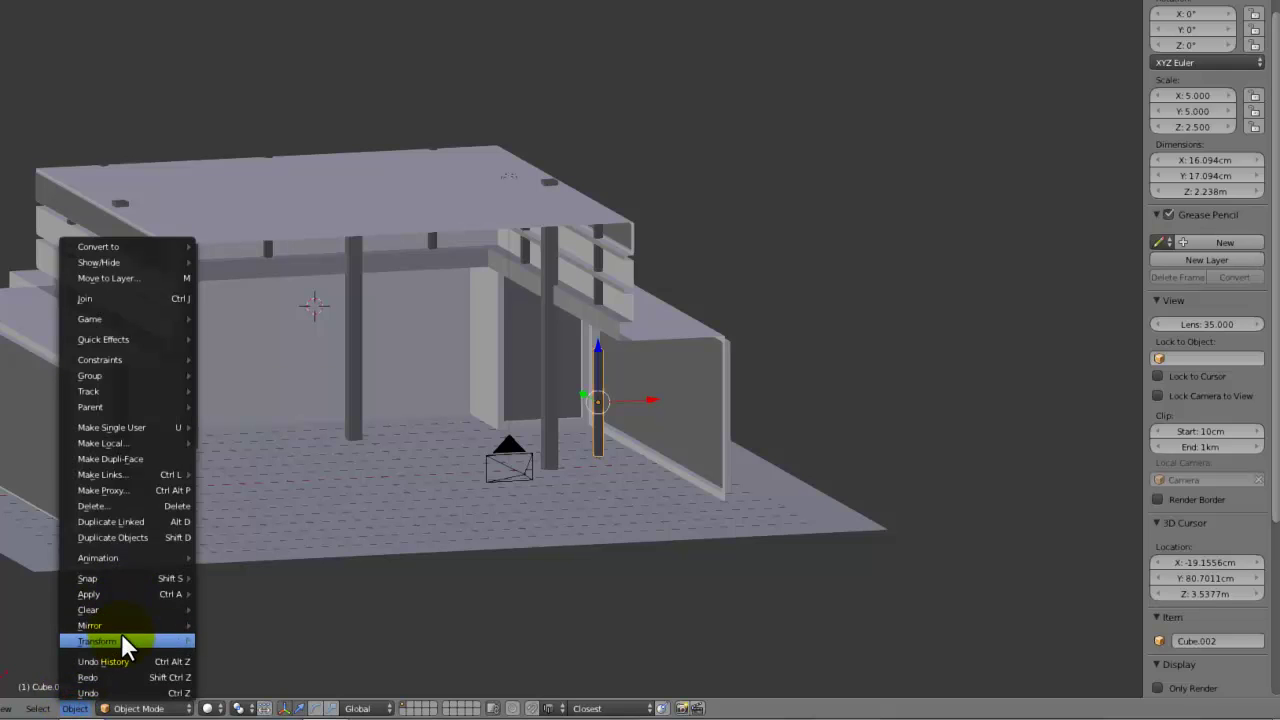
pyautogui.moveTo(124, 641)
pyautogui.click(272, 600)
pyautogui.moveTo(272, 600); pyautogui.dragTo(529, 477, button='middle')
pyautogui.scroll(2, 536, 480)
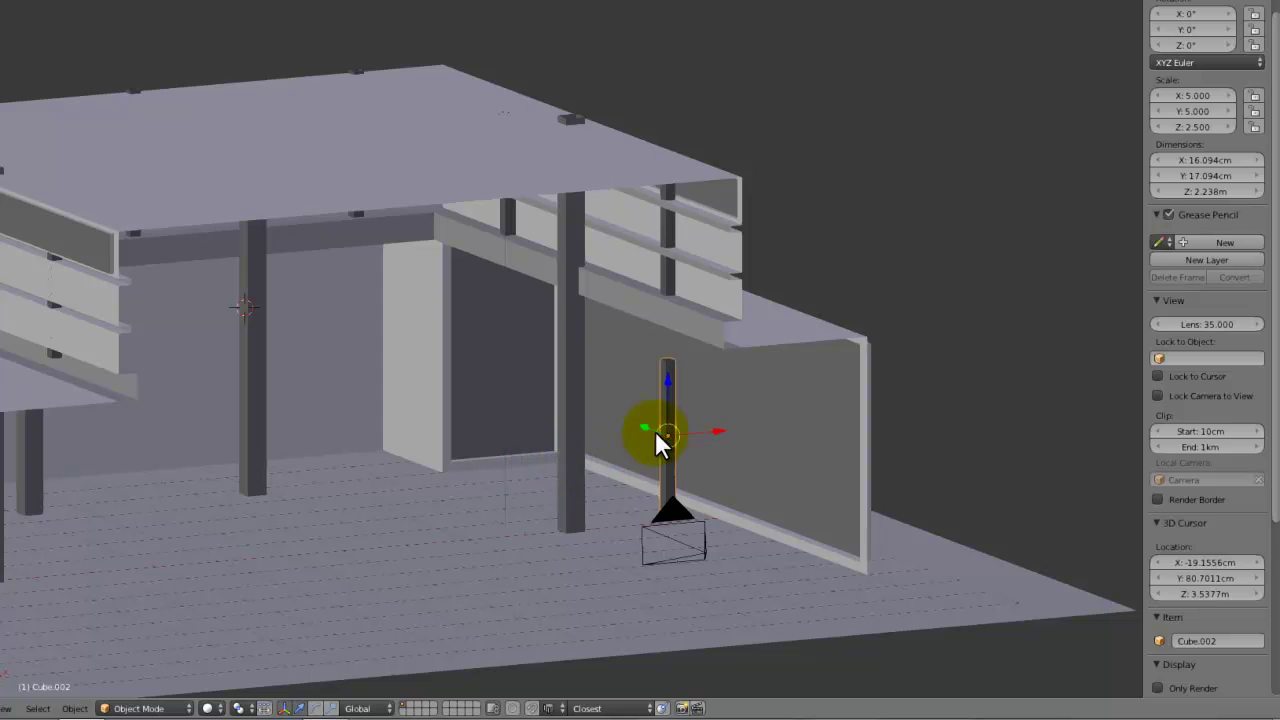
# Move the post along the global Y axis until it stands in front of the corner window panel.
pyautogui.moveTo(655, 431); pyautogui.dragTo(723, 457, button='middle')
pyautogui.press('g')
pyautogui.press('y')
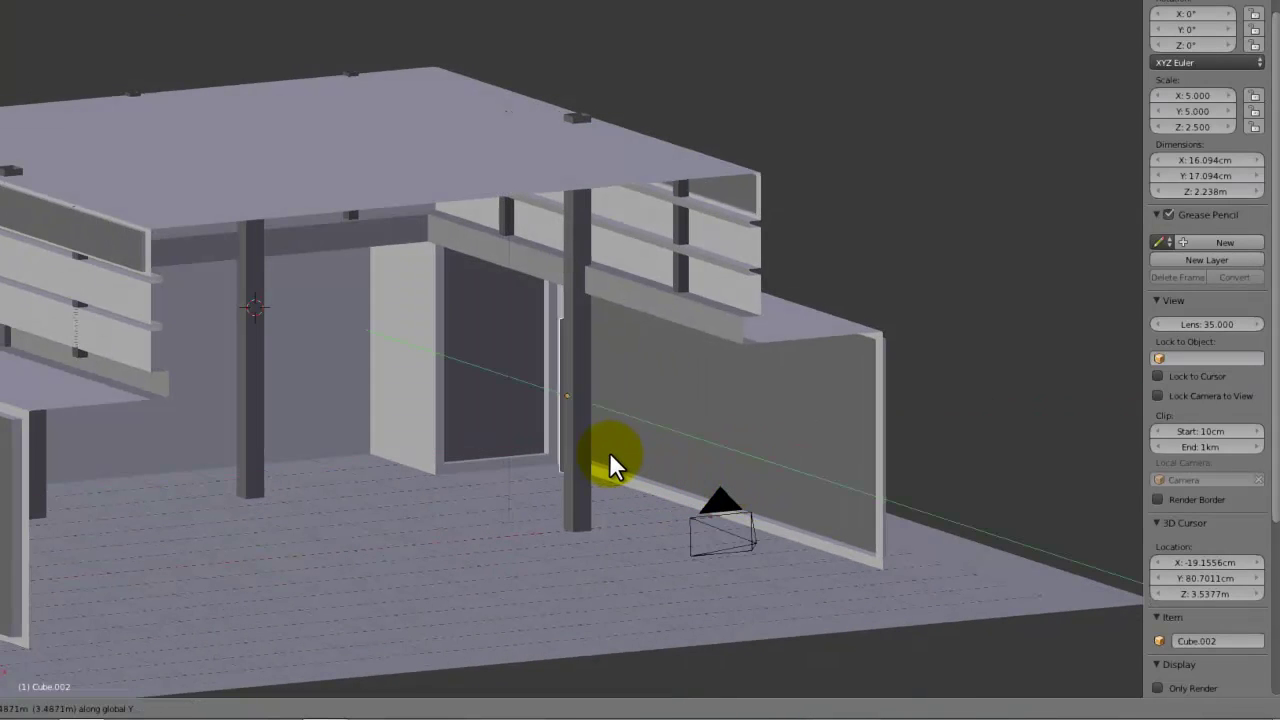
pyautogui.click(751, 484)
# In Edit Mode, scale the post down uniformly into a thin bar about 3.5 cm thick.
pyautogui.press('Tab')
pyautogui.scroll(2, 711, 477)
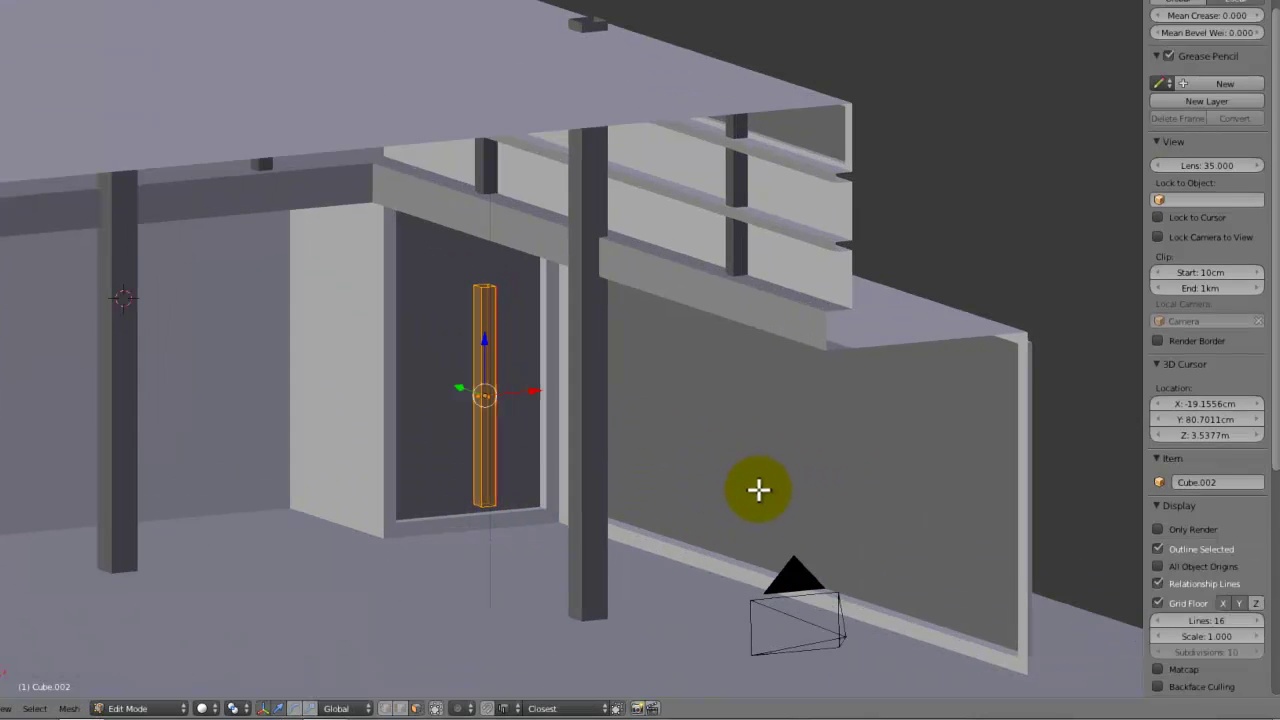
pyautogui.hotkey('alt', 's')
pyautogui.rightClick(749, 482)
pyautogui.press('s')
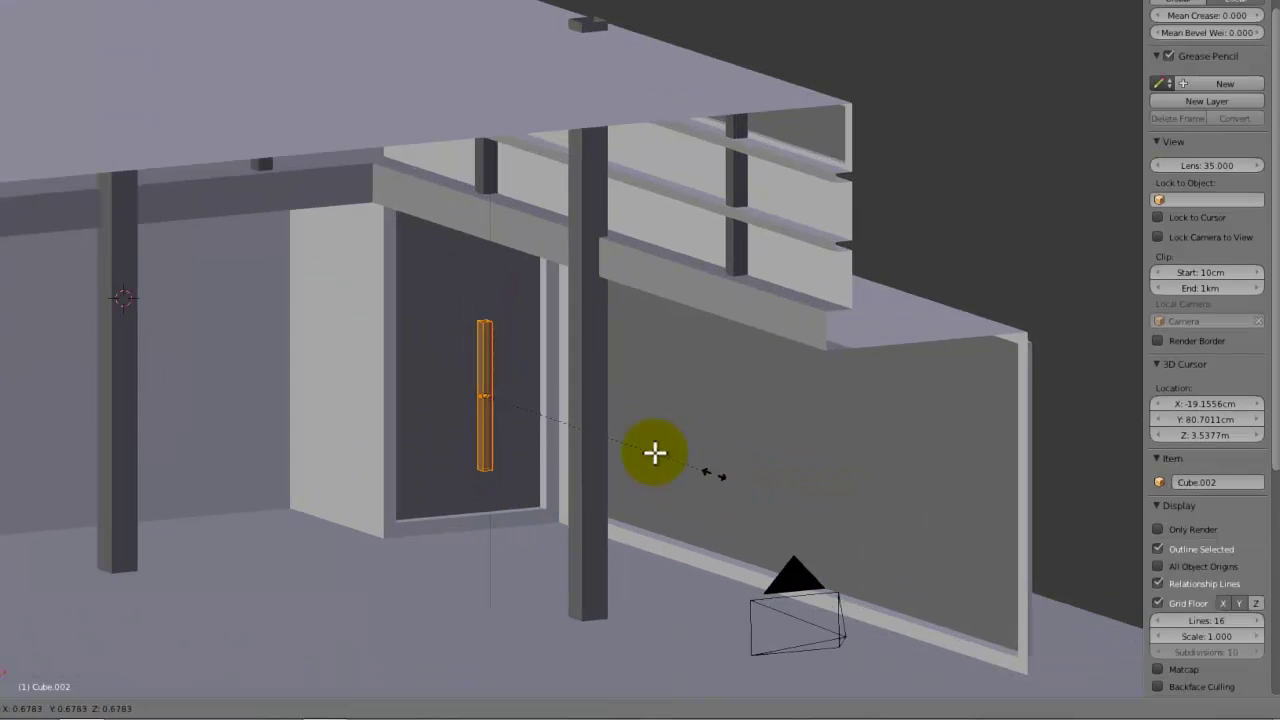
pyautogui.click(565, 417)
pyautogui.keyDown('shift'); pyautogui.moveTo(524, 462); pyautogui.dragTo(559, 340, button='middle'); pyautogui.keyUp('shift')
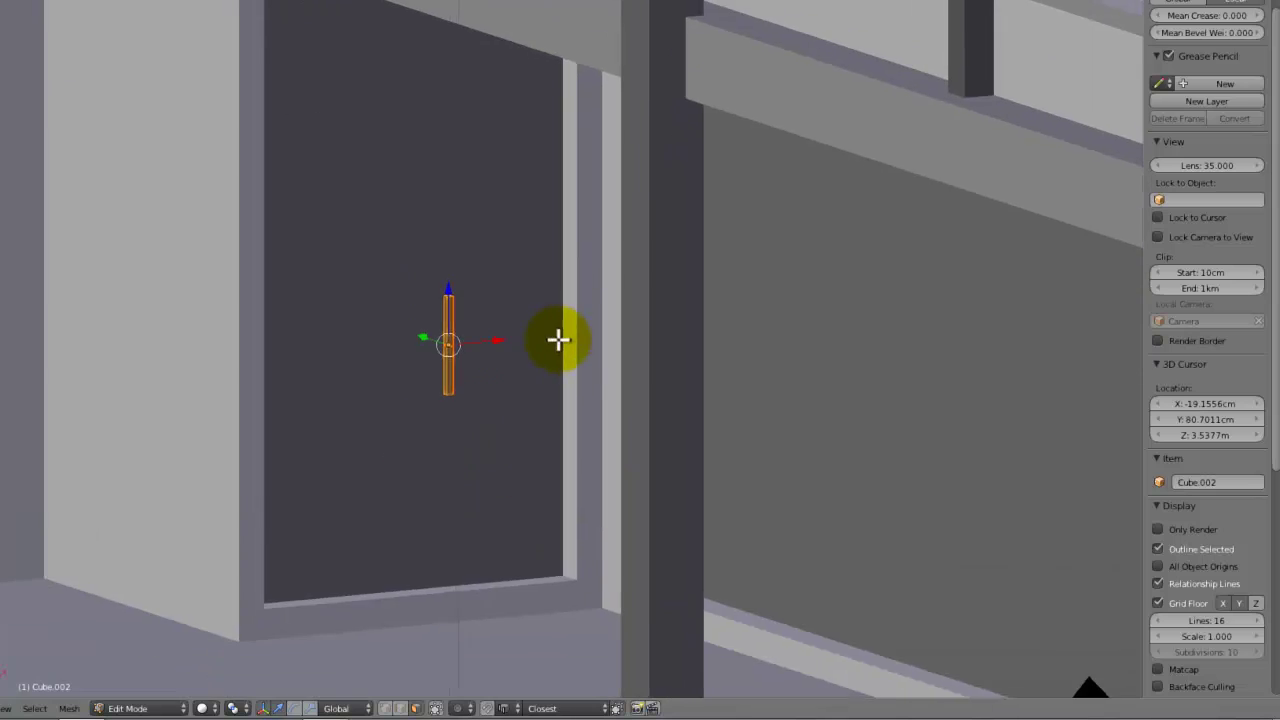
# Stretch the thin bar along Z to about 3.11 m in front view, and leave Edit Mode.
pyautogui.press('z')
pyautogui.press('z')
pyautogui.press('KP_1')
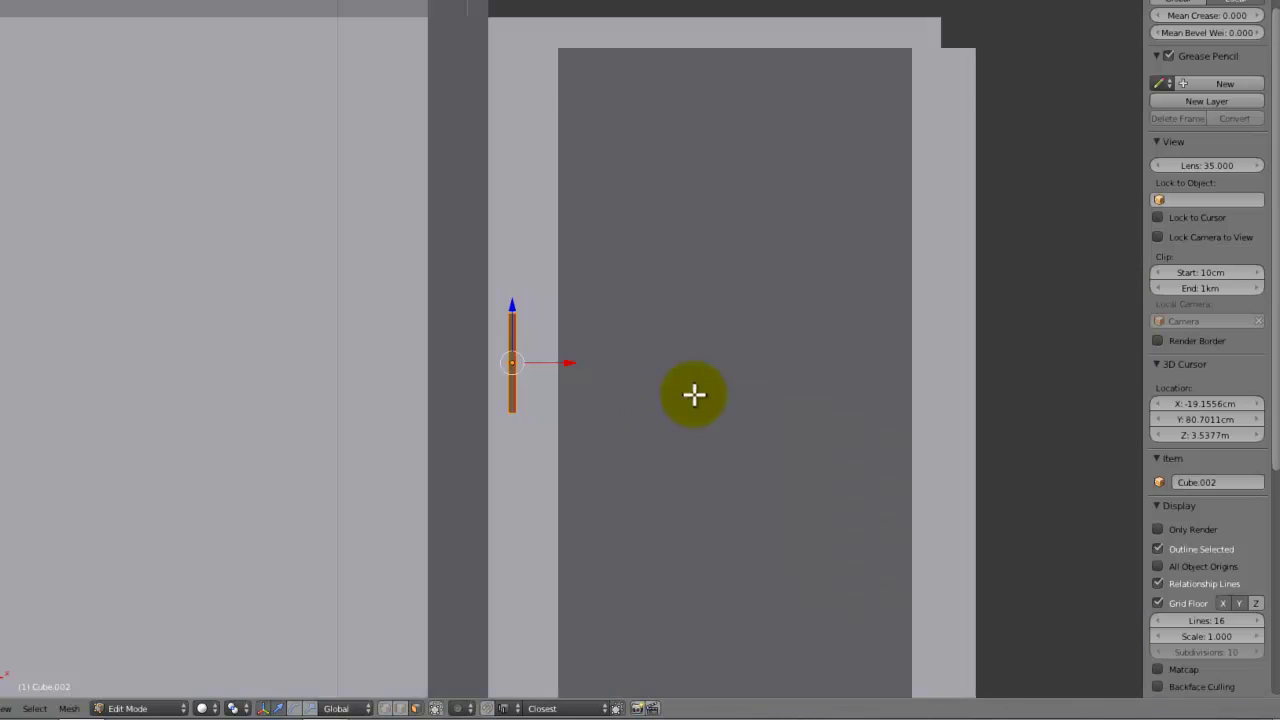
pyautogui.scroll(-5, 694, 394)
pyautogui.press('s')
pyautogui.press('z')
pyautogui.click(920, 652)
pyautogui.press('g')
pyautogui.press('y')
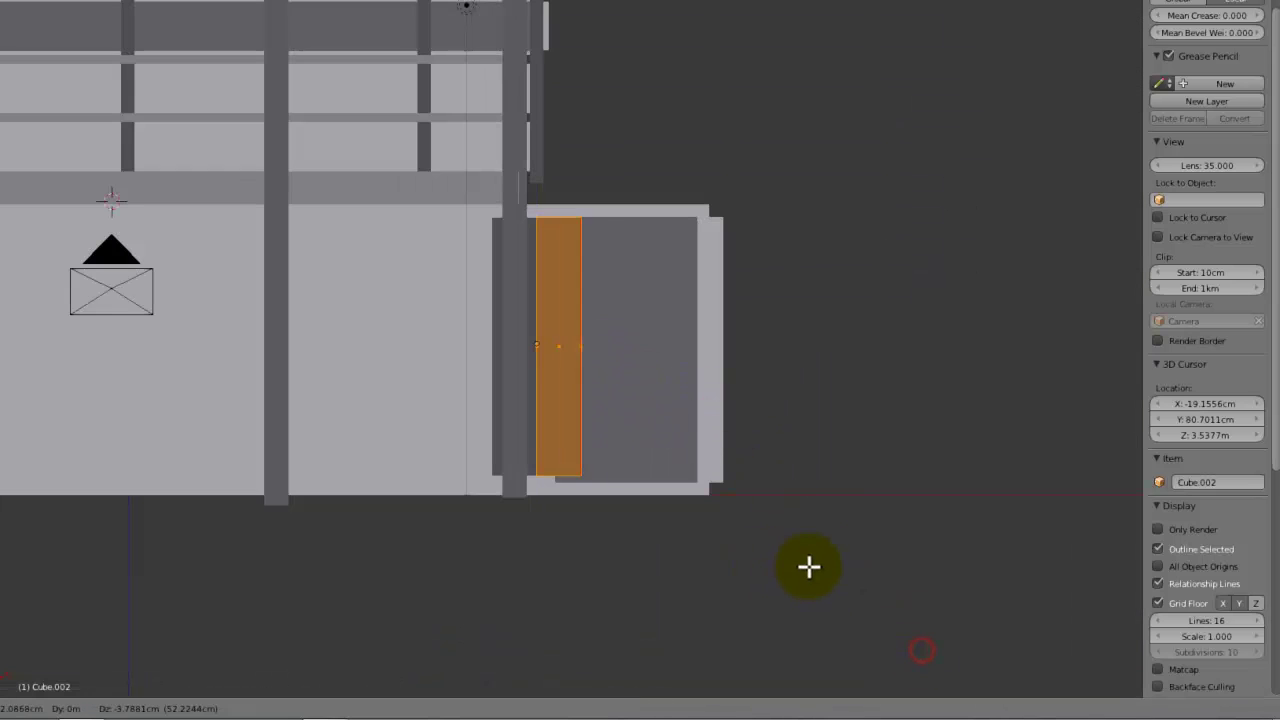
pyautogui.click(768, 553)
pyautogui.moveTo(768, 552); pyautogui.dragTo(731, 526, button='middle')
pyautogui.press('Tab')
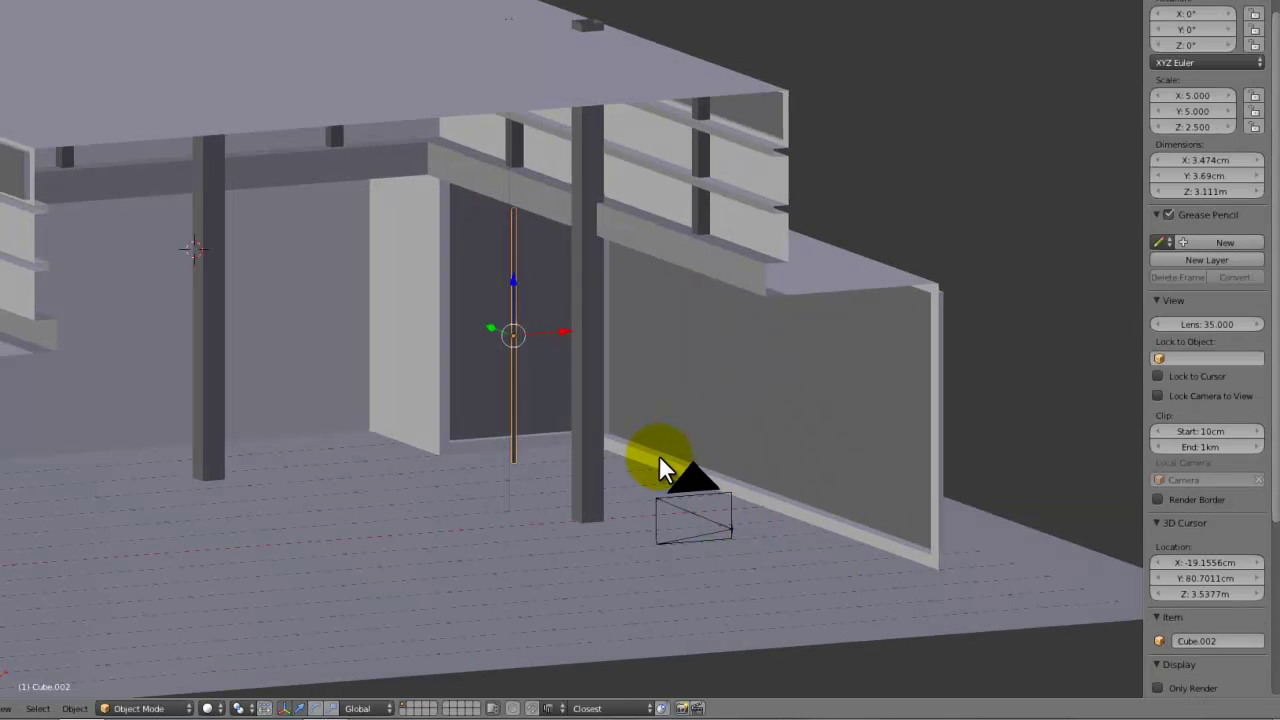
# Restore the full layout and remove the Mirror modifier from the bar.
pyautogui.press('p')
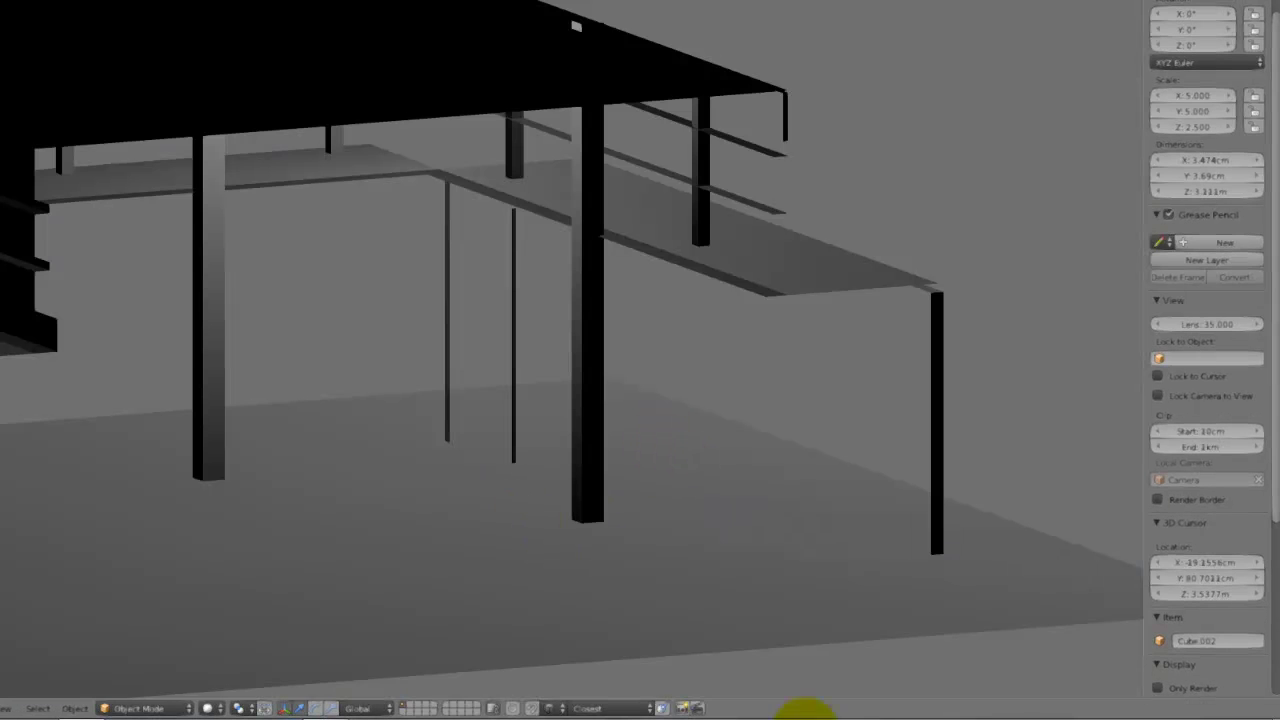
pyautogui.hotkey('shift', 'z')
pyautogui.scroll(-5, 800, 385)
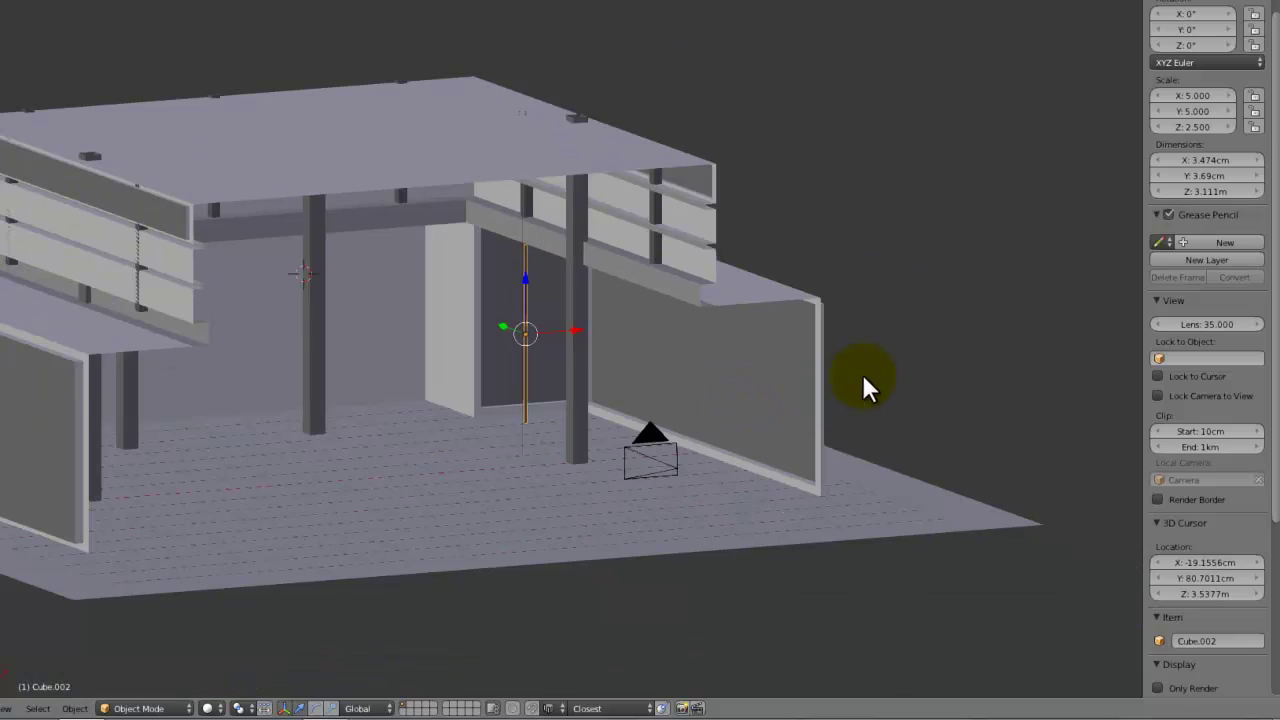
pyautogui.hotkey('shift', 'space')
pyautogui.click(1030, 101)
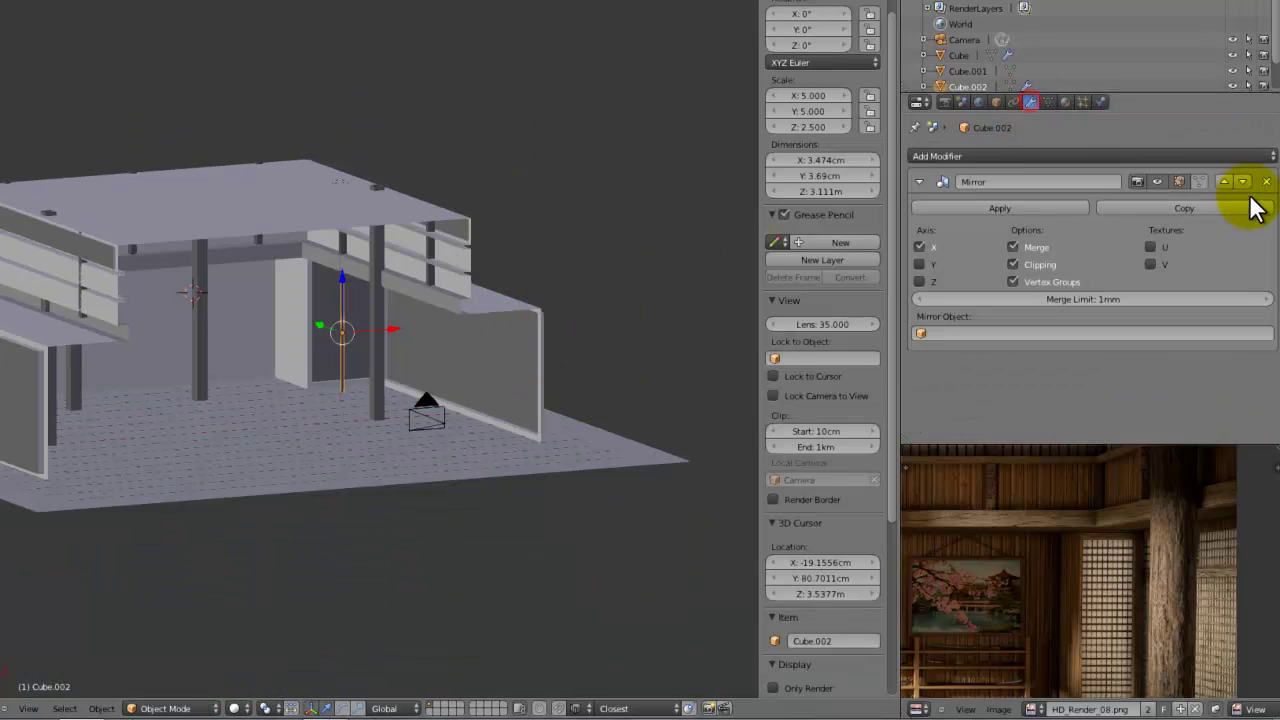
pyautogui.click(1267, 182)
# In Edit Mode and front view, scale the bar down slightly so it is a little shorter.
pyautogui.press('Tab')
pyautogui.scroll(6, 446, 434)
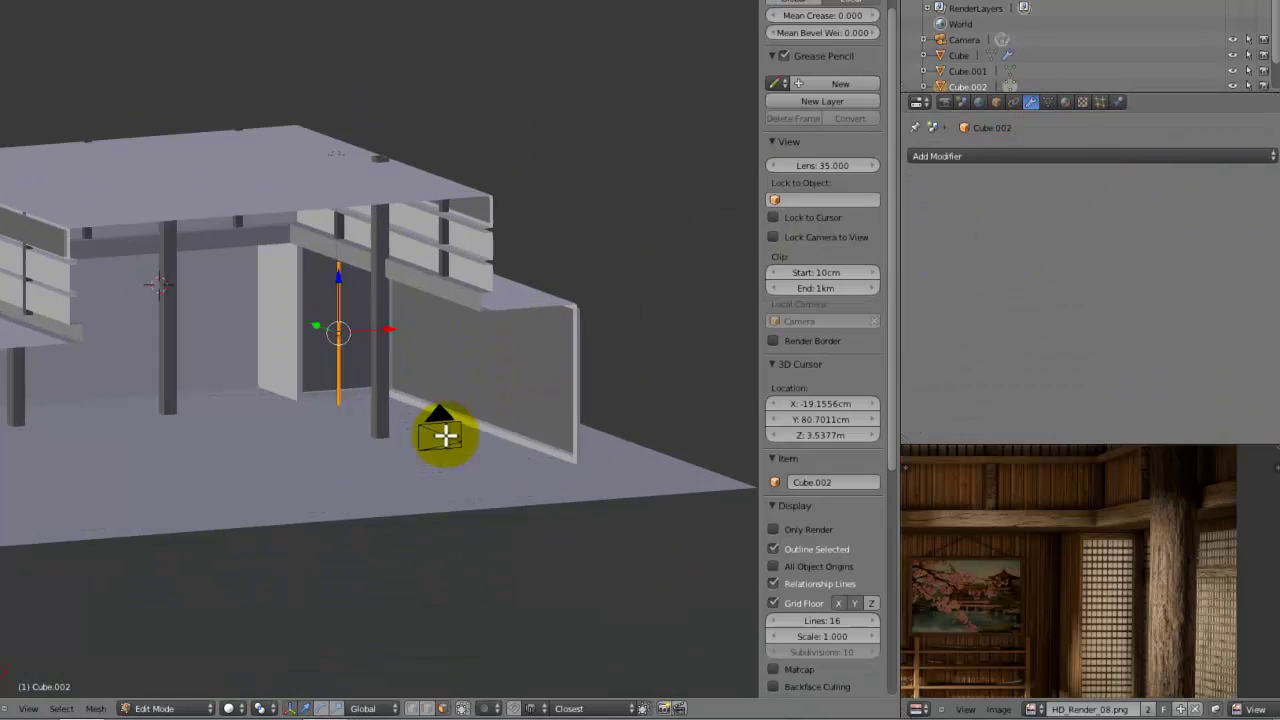
pyautogui.press('KP_1')
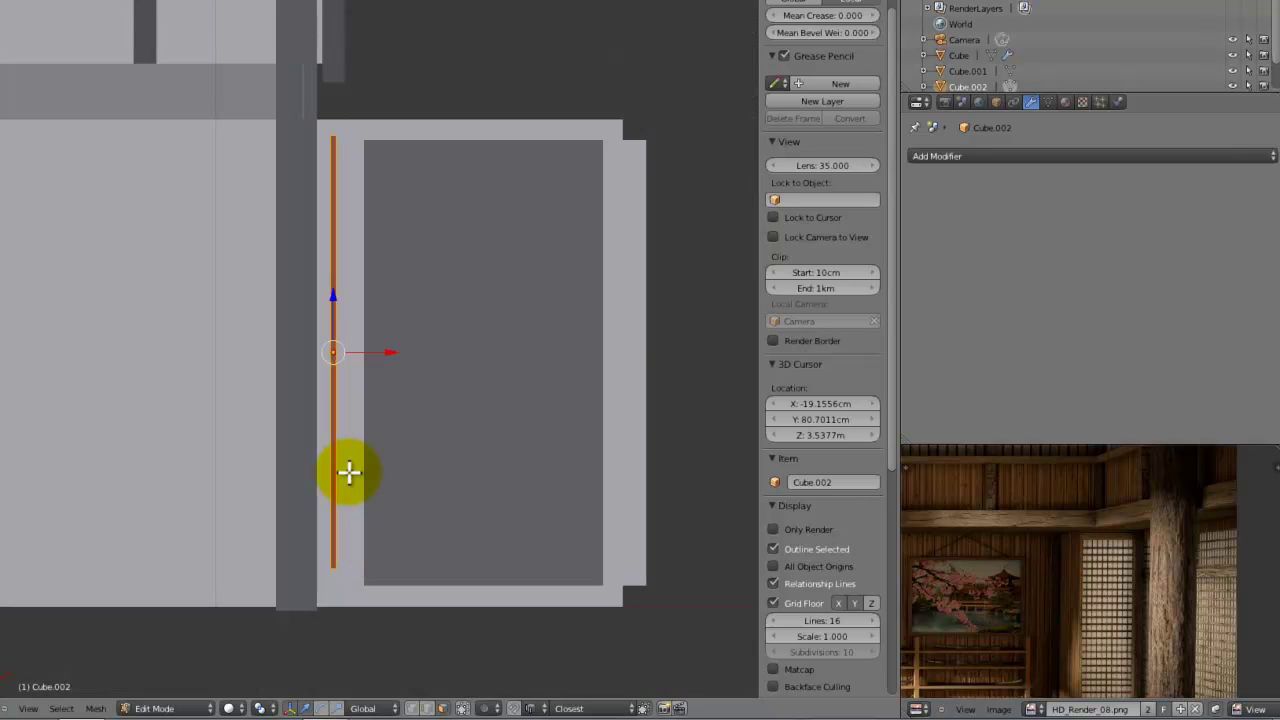
pyautogui.press('s')
pyautogui.click(469, 465)
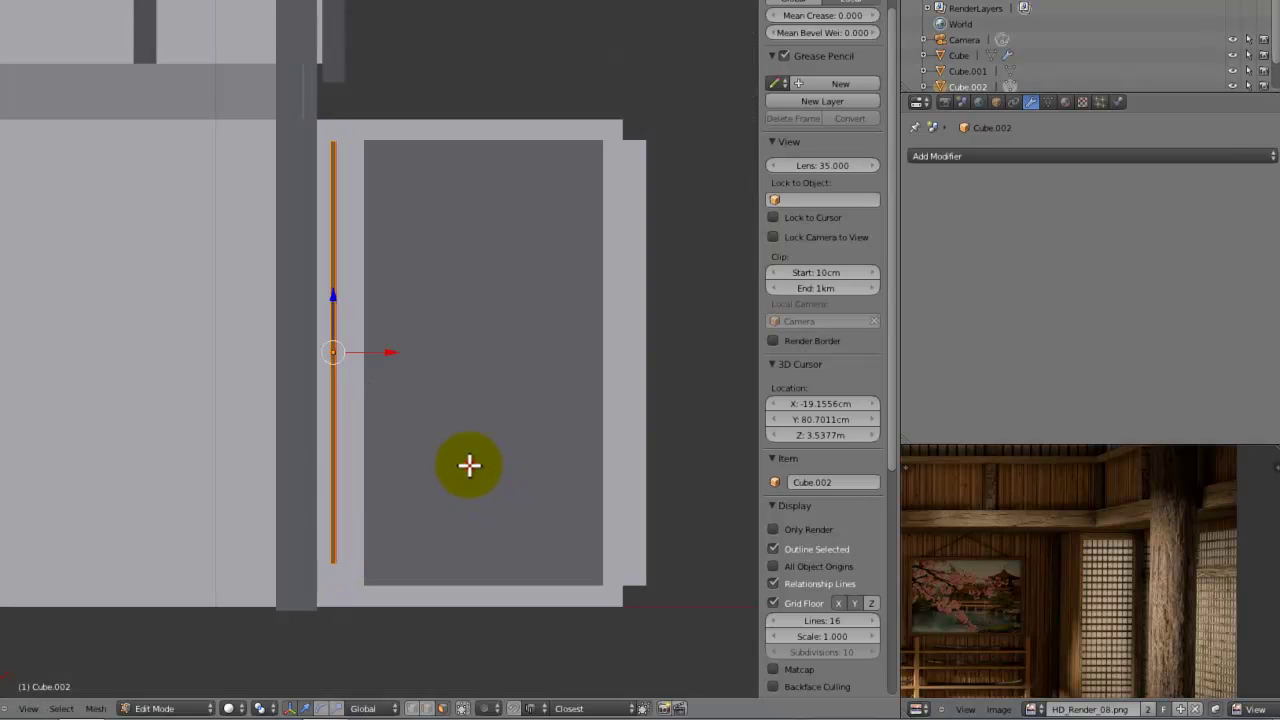
# Move the bar sideways onto the left inner edge of the window opening, using wireframe display.
pyautogui.press('g')
pyautogui.click(514, 462)
pyautogui.press('z')
pyautogui.press('g')
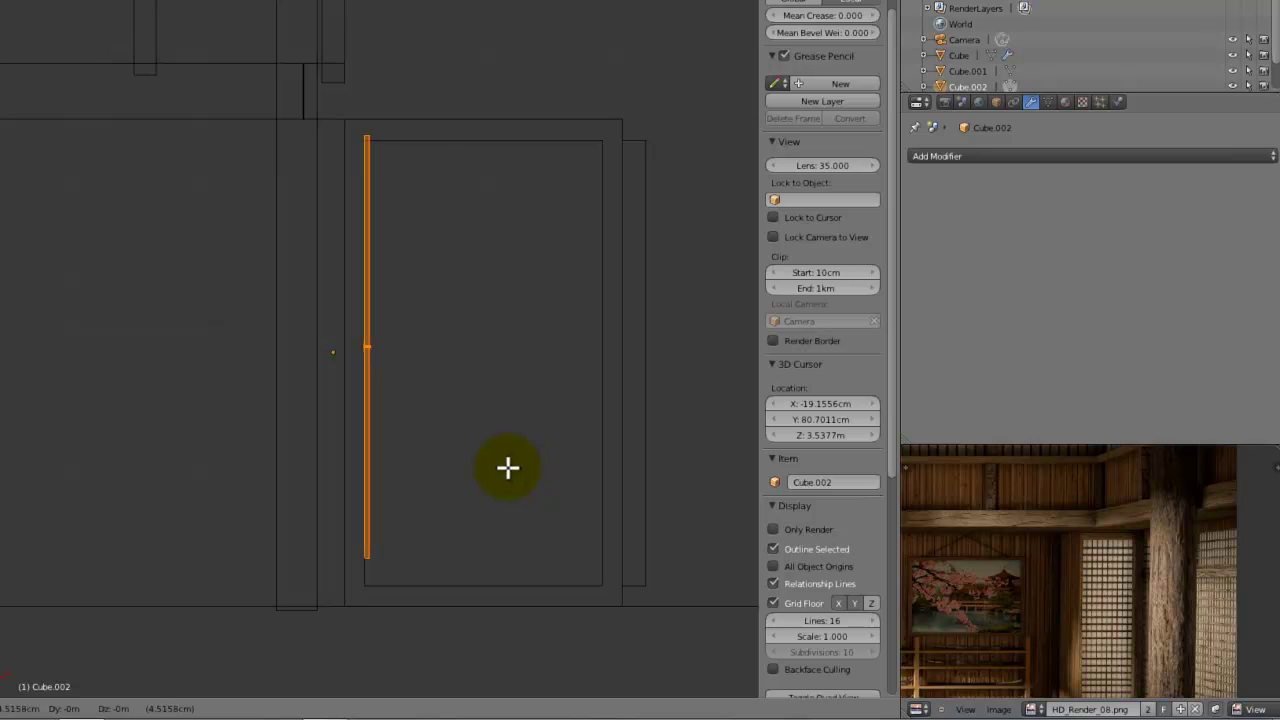
pyautogui.click(499, 466)
# Return to solid display and align the bar's top end with the upper left corner of the window opening in front view.
pyautogui.scroll(3, 249, 94)
pyautogui.keyDown('shift'); pyautogui.moveTo(349, 143); pyautogui.dragTo(340, 367, button='middle'); pyautogui.keyUp('shift')
pyautogui.scroll(3, 340, 367)
pyautogui.scroll(-4, 310, 268)
pyautogui.press('z')
pyautogui.scroll(-3, 334, 274)
pyautogui.moveTo(336, 274)
pyautogui.mouseDown(button='middle')
pyautogui.moveTo(434, 306)
pyautogui.moveTo(410, 329)
pyautogui.moveTo(400, 320)
pyautogui.mouseUp(button='middle')
pyautogui.press('KP_1')
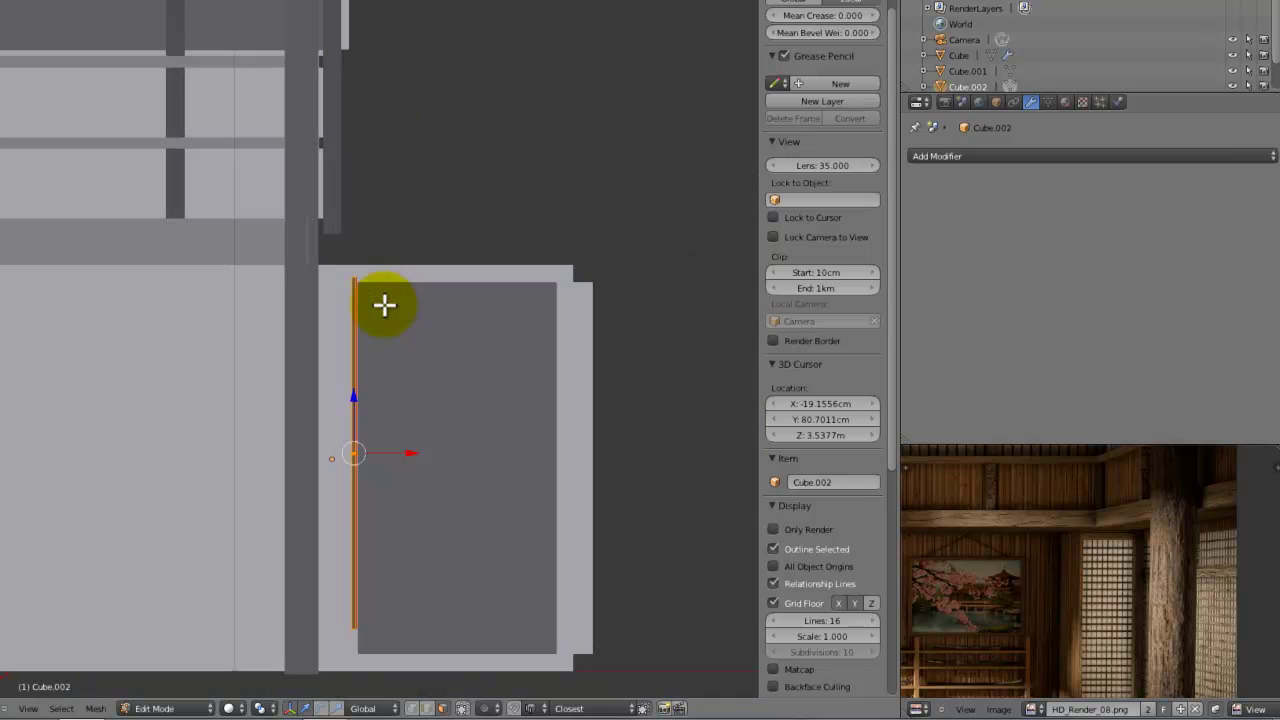
pyautogui.scroll(3, 369, 297)
pyautogui.press('g')
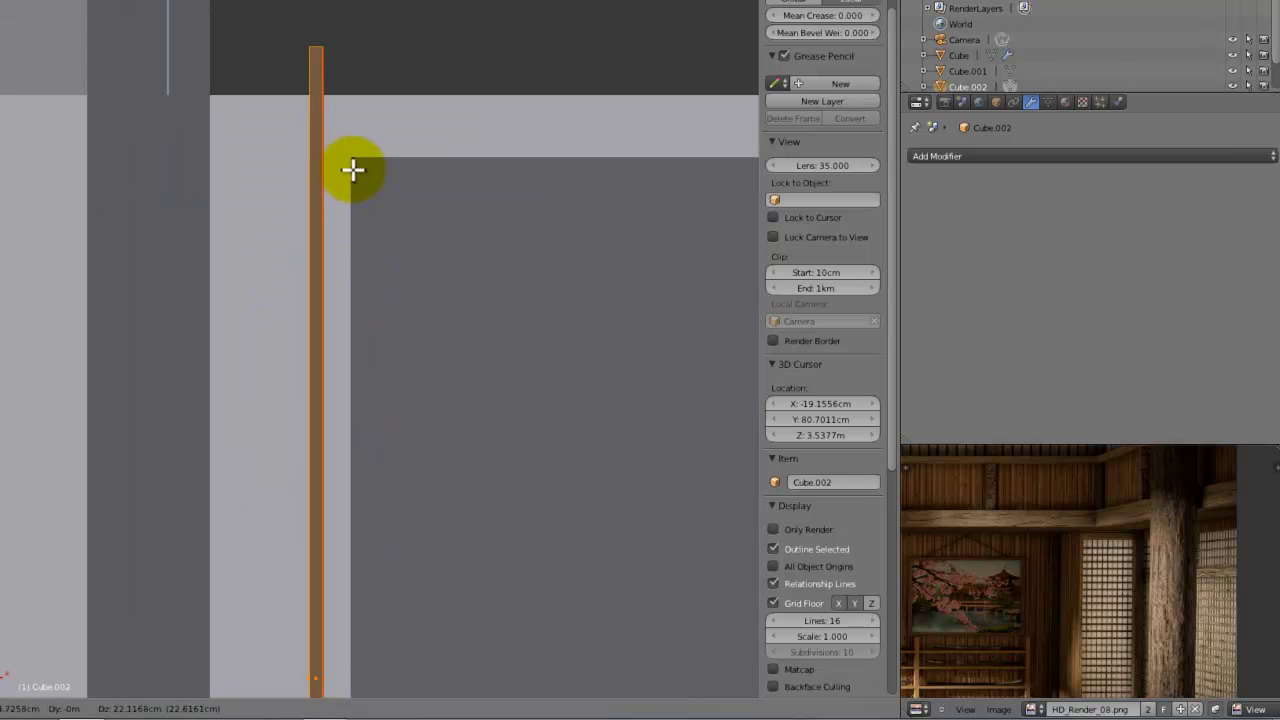
pyautogui.click(349, 157)
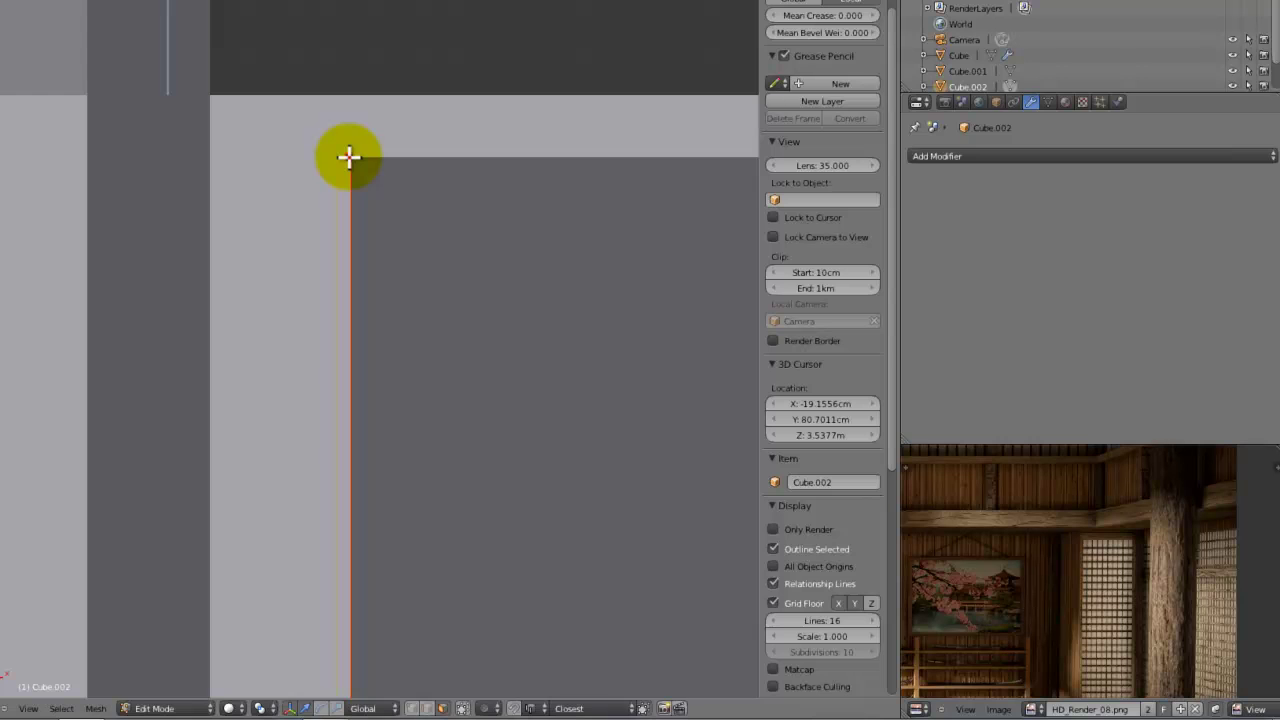
# Return the bar to Object Mode and add an Array modifier with a relative X offset of 13.021.
pyautogui.scroll(3, 355, 168)
pyautogui.moveTo(357, 171)
pyautogui.mouseDown(button='middle')
pyautogui.moveTo(327, 152)
pyautogui.moveTo(347, 182)
pyautogui.moveTo(374, 180)
pyautogui.moveTo(329, 186)
pyautogui.moveTo(374, 263)
pyautogui.moveTo(429, 283)
pyautogui.moveTo(367, 362)
pyautogui.moveTo(366, 411)
pyautogui.moveTo(217, 446)
pyautogui.moveTo(315, 389)
pyautogui.moveTo(394, 423)
pyautogui.moveTo(323, 366)
pyautogui.moveTo(340, 312)
pyautogui.moveTo(423, 274)
pyautogui.moveTo(454, 294)
pyautogui.mouseUp(button='middle')
pyautogui.scroll(-3, 347, 182)
pyautogui.scroll(-2, 347, 182)
pyautogui.press('KP_1')
pyautogui.press('z')
pyautogui.press('Tab')
pyautogui.press('z')
pyautogui.moveTo(421, 334)
pyautogui.mouseDown(button='middle')
pyautogui.moveTo(432, 303)
pyautogui.moveTo(419, 294)
pyautogui.moveTo(410, 310)
pyautogui.mouseUp(button='middle')
pyautogui.click(1005, 156)
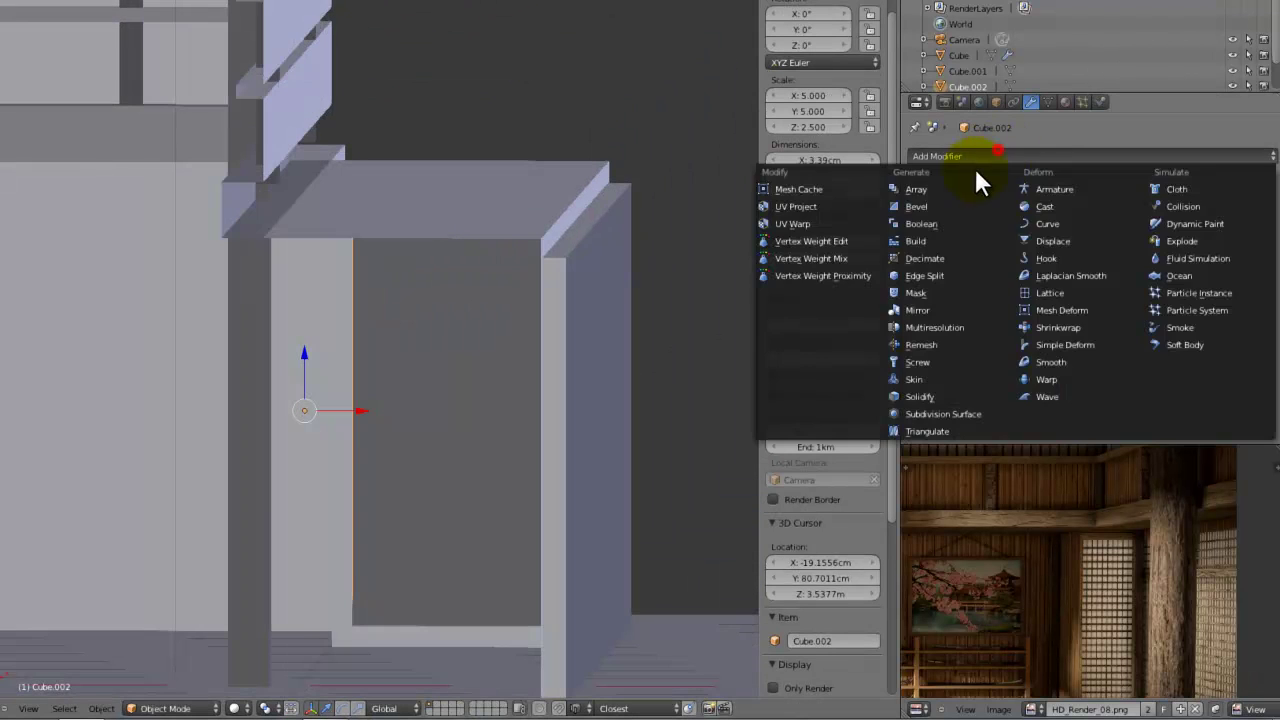
pyautogui.click(937, 188)
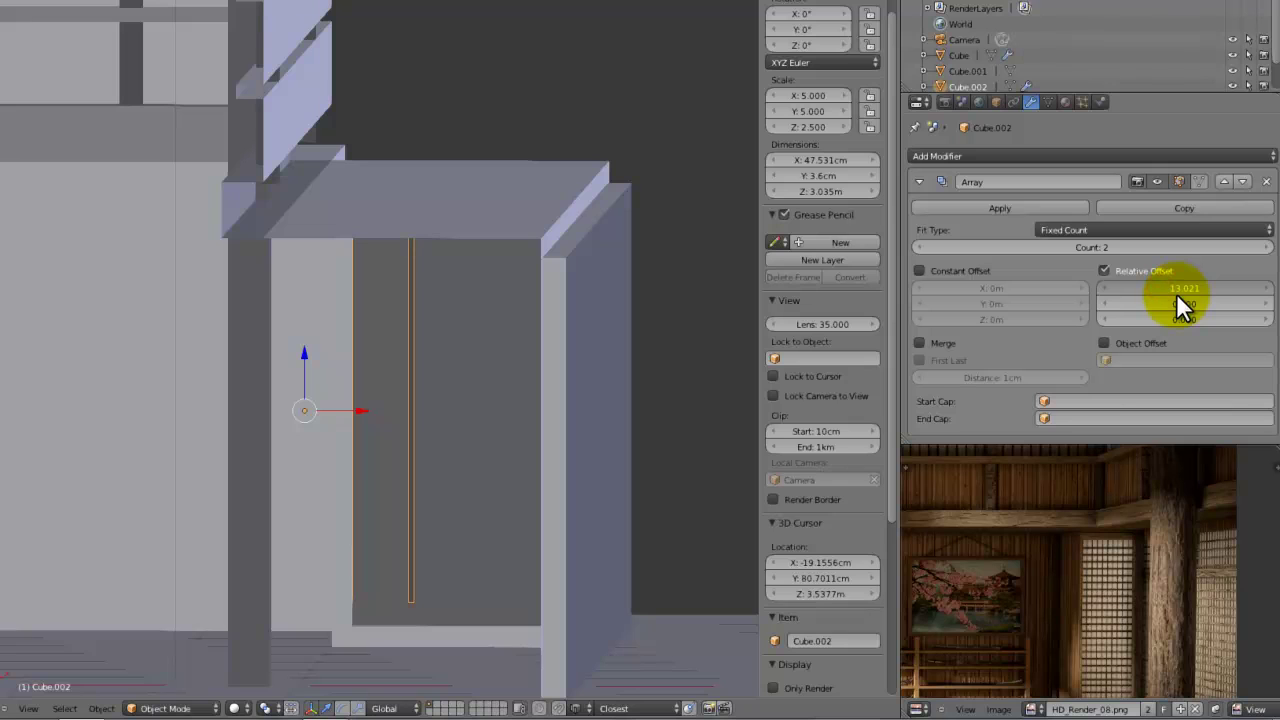
pyautogui.moveTo(514, 338); pyautogui.dragTo(530, 337, button='middle')
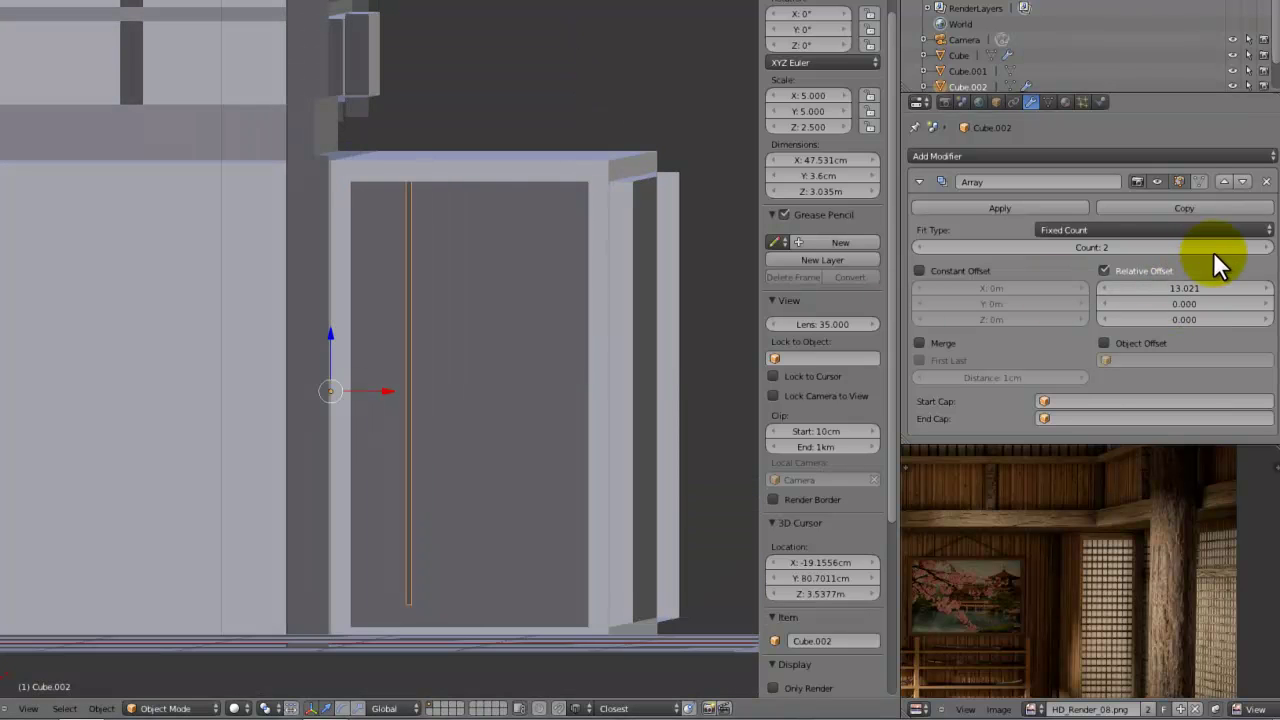
# Set the bar's array count to 6 and reduce the relative X offset to 10.283.
pyautogui.click(1268, 247)
pyautogui.click(1268, 247)
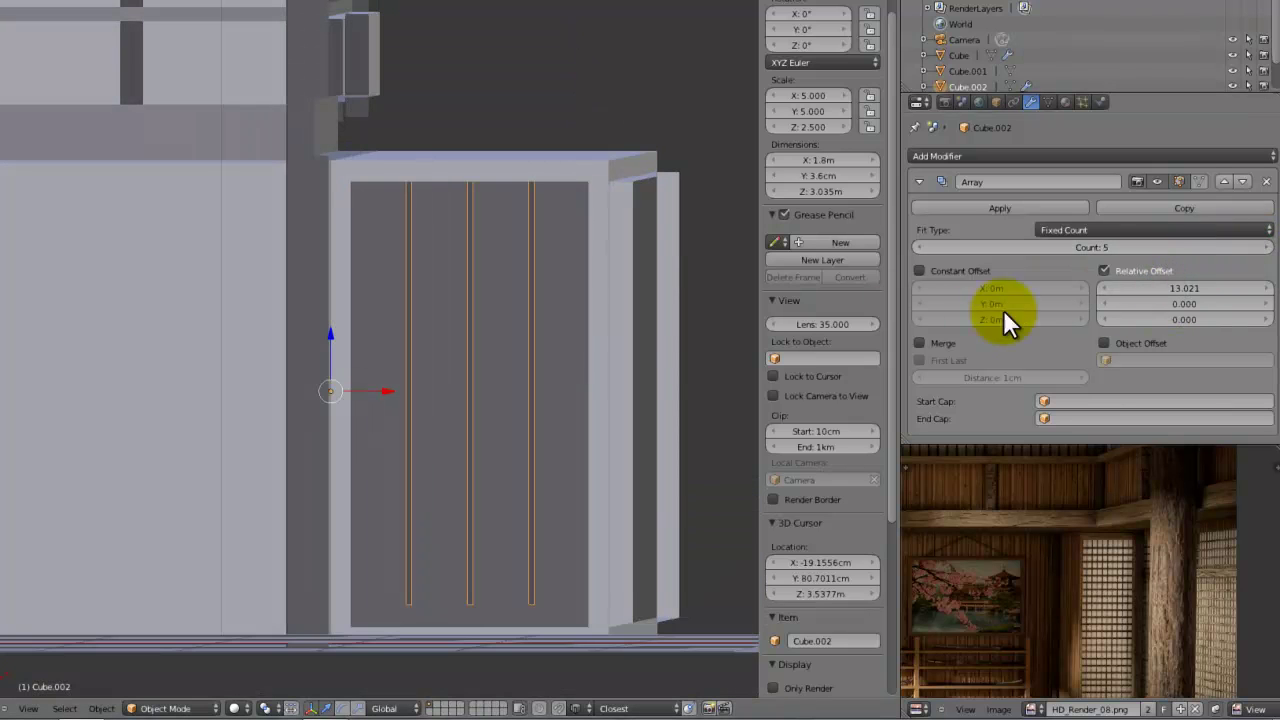
pyautogui.press('z')
pyautogui.press('z')
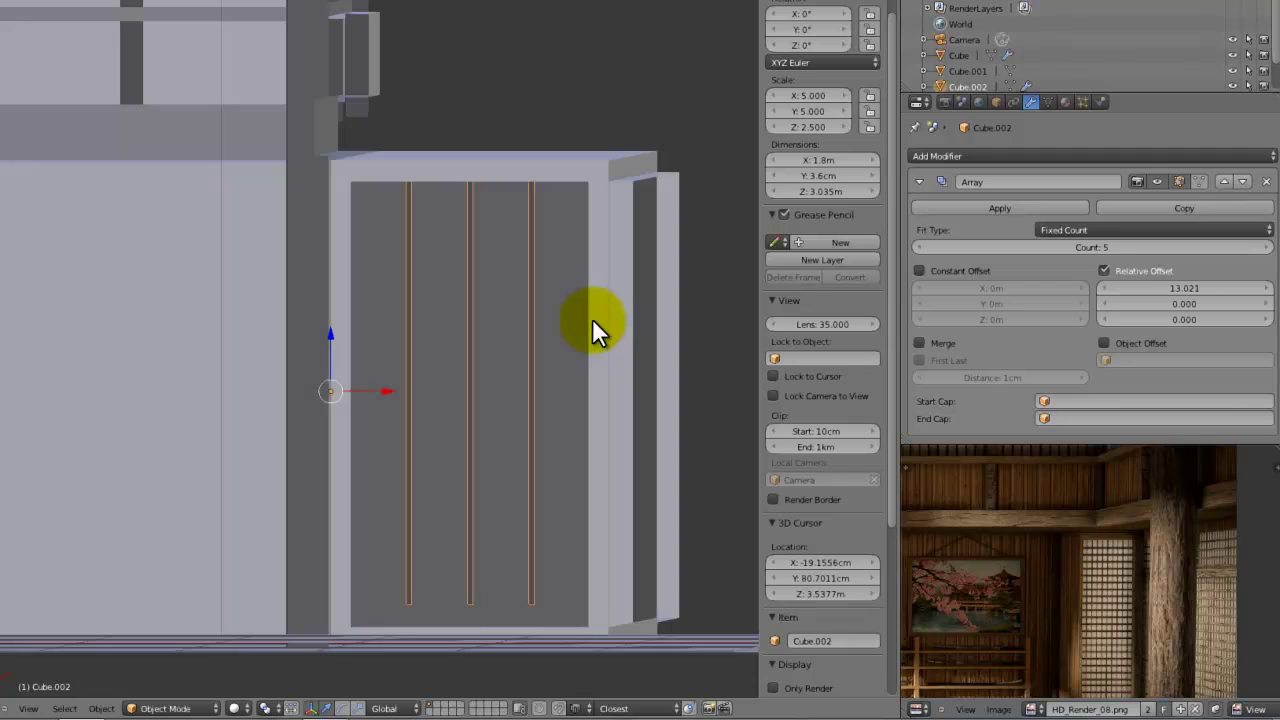
pyautogui.click(1268, 247)
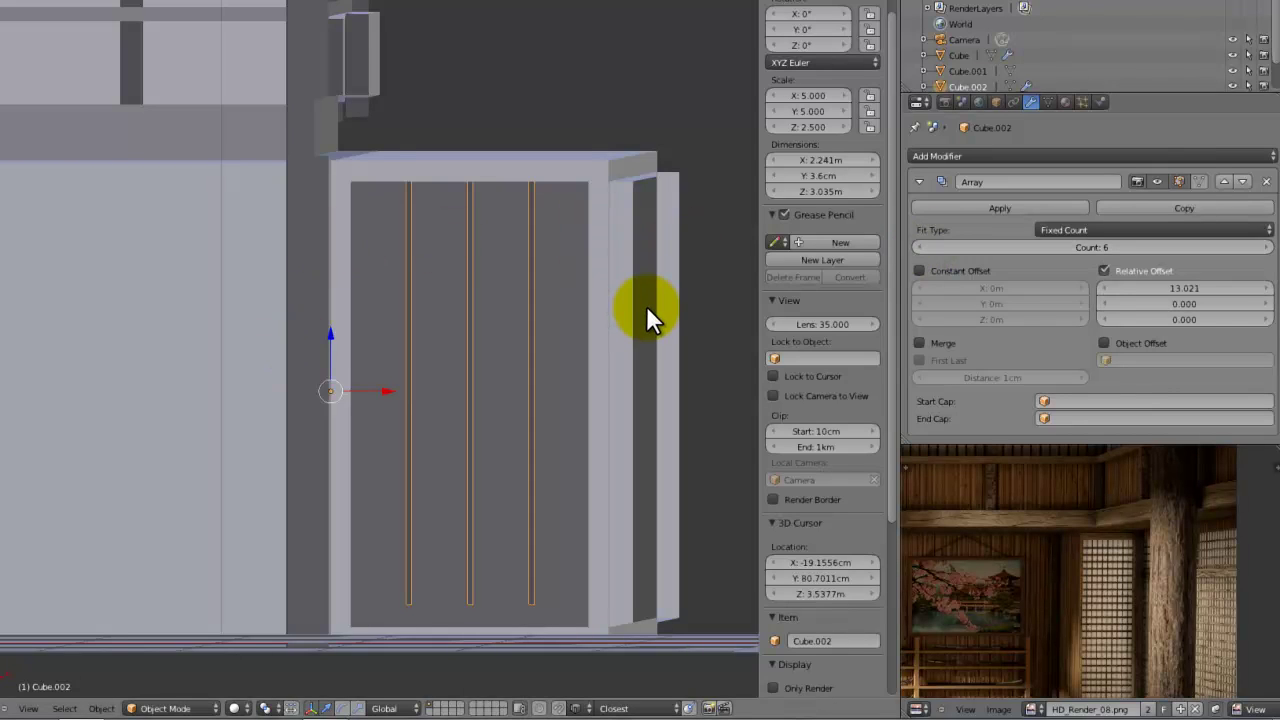
pyautogui.moveTo(1177, 284)
pyautogui.mouseDown()
pyautogui.moveTo(1200, 289)
pyautogui.moveTo(1166, 296)
pyautogui.moveTo(1189, 295)
pyautogui.mouseUp()
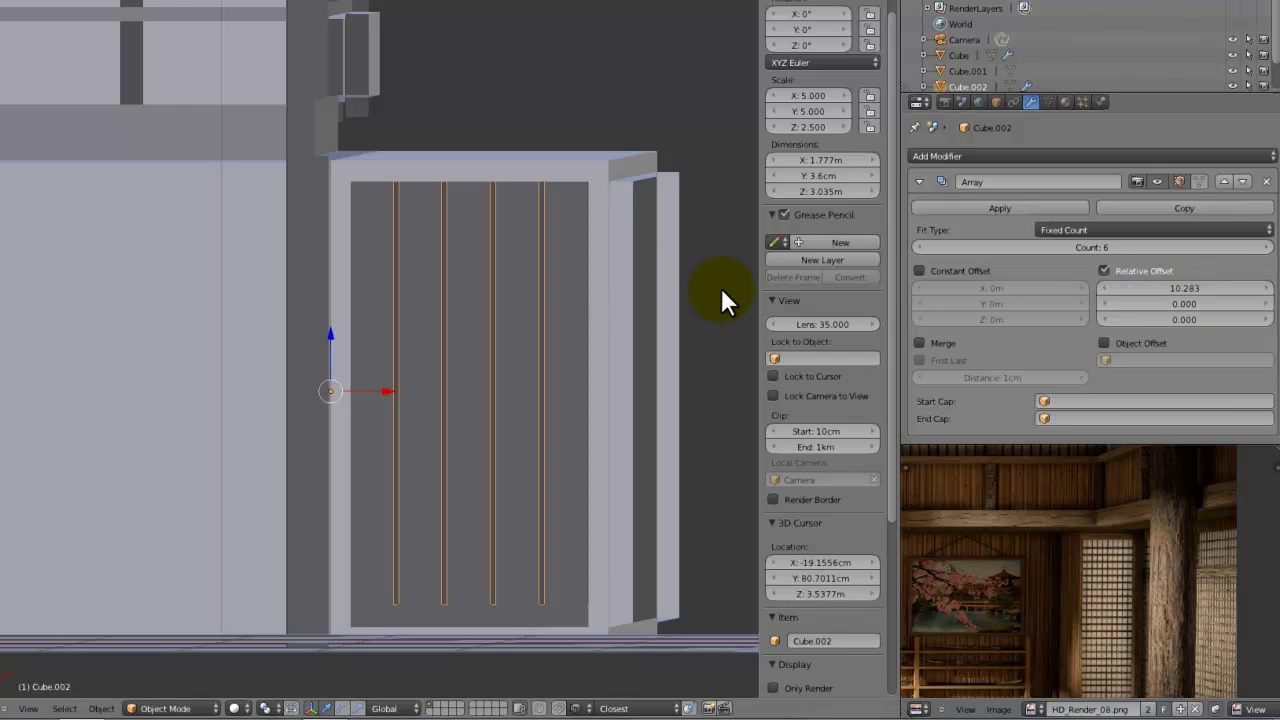
# Examine in front view and wireframe how the last arrayed bar lines up with the far inner edge of the window opening.
pyautogui.press('KP_0')
pyautogui.press('KP_1')
pyautogui.scroll(8, 500, 310)
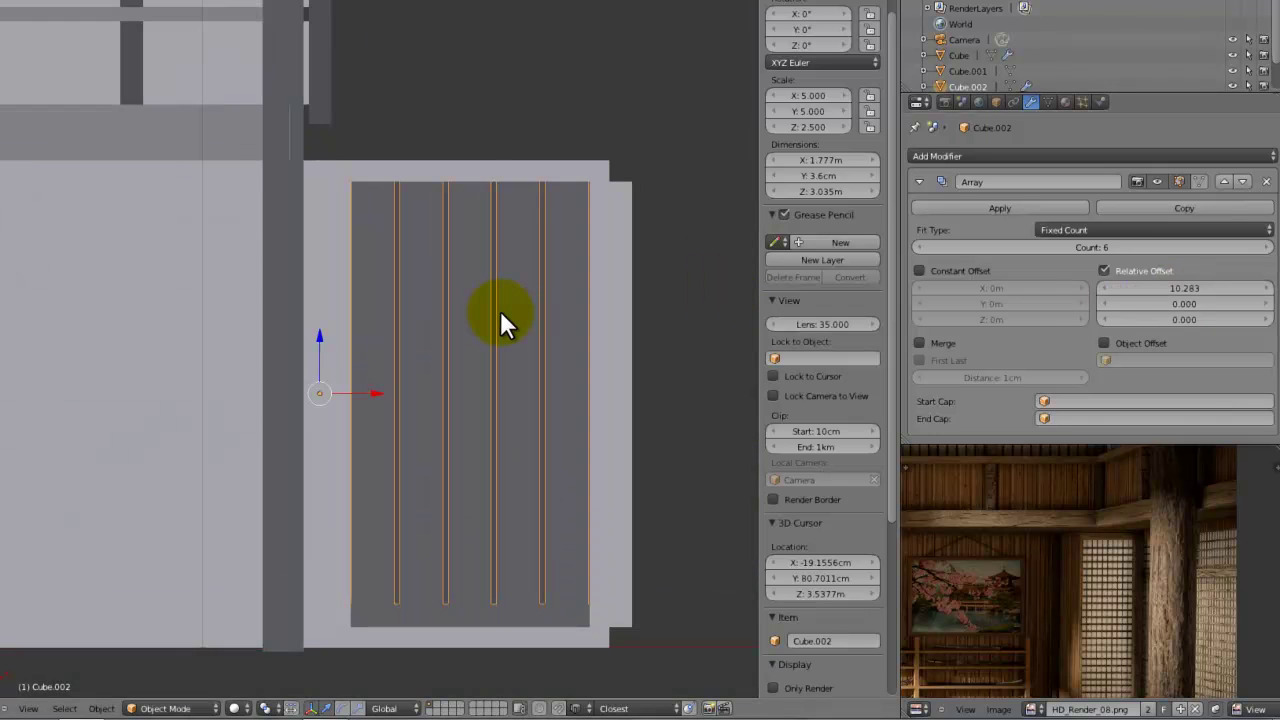
pyautogui.keyDown('shift'); pyautogui.moveTo(651, 230); pyautogui.dragTo(237, 395, button='middle'); pyautogui.keyUp('shift')
pyautogui.scroll(3, 457, 406)
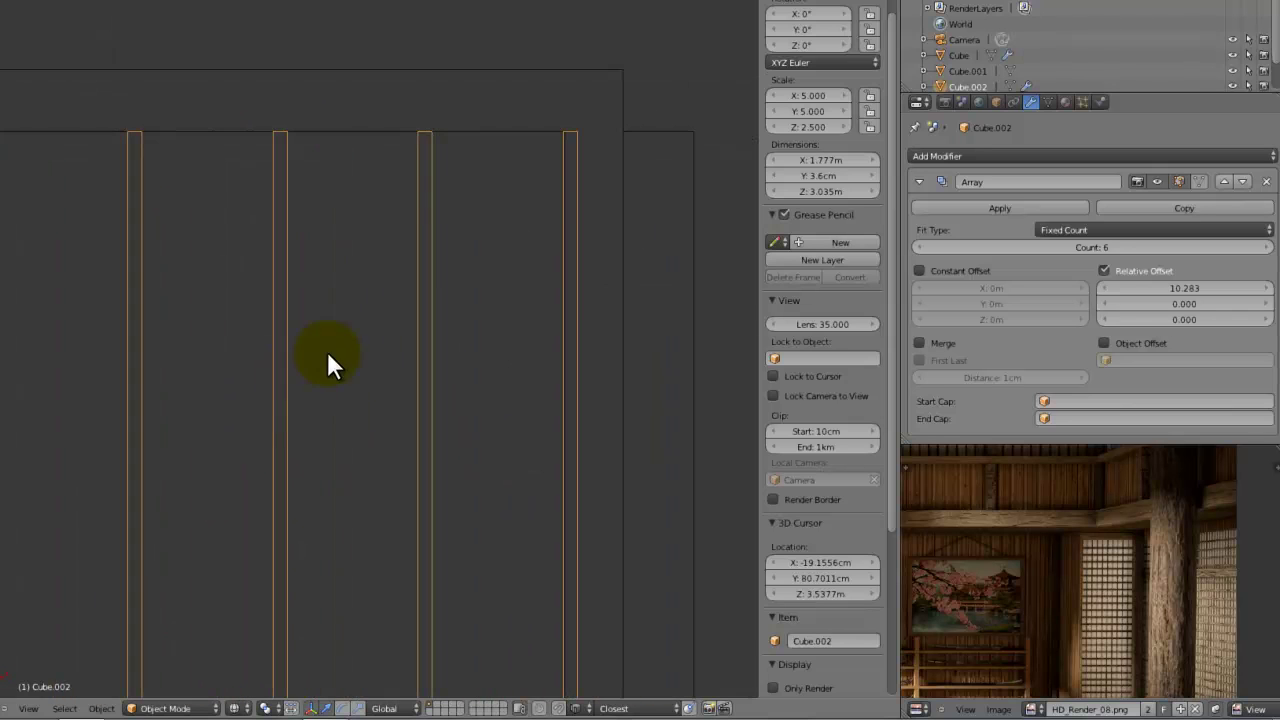
pyautogui.scroll(-1, 436, 268)
pyautogui.scroll(-1, 434, 264)
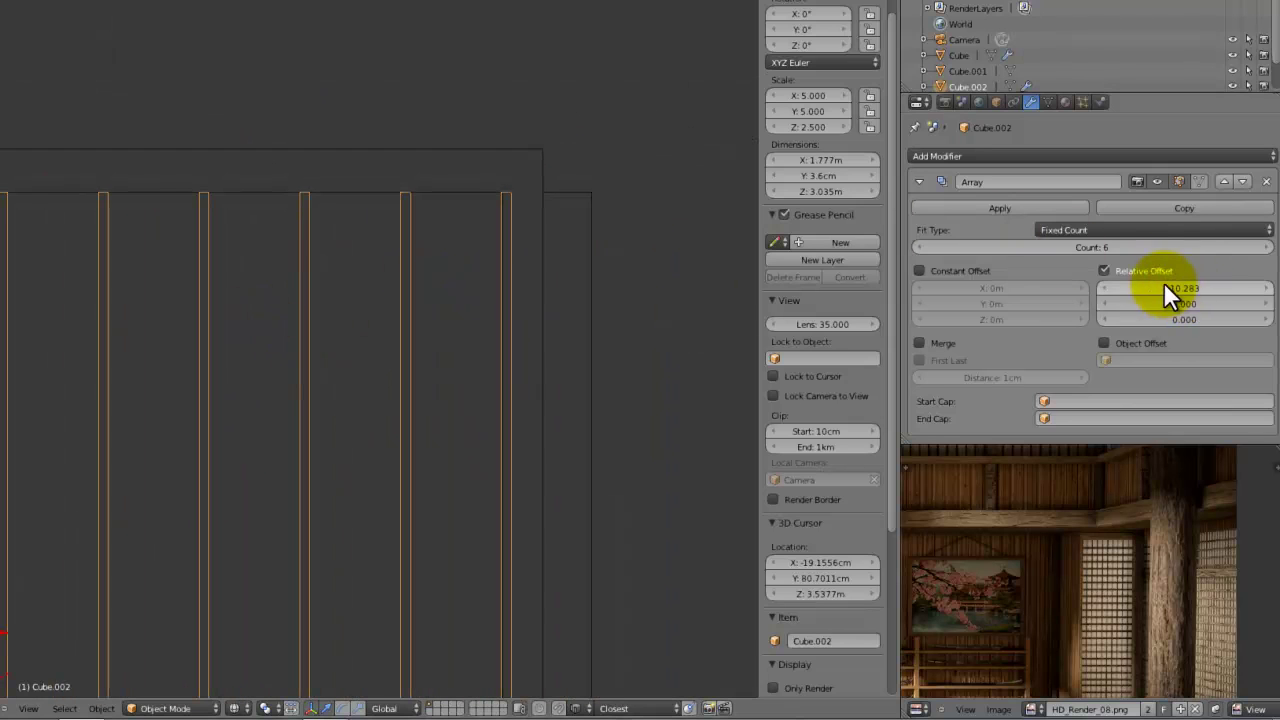
# Try a relative X offset of 19.640, and switch the array from Relative Offset to Object Offset.
pyautogui.click(1144, 342)
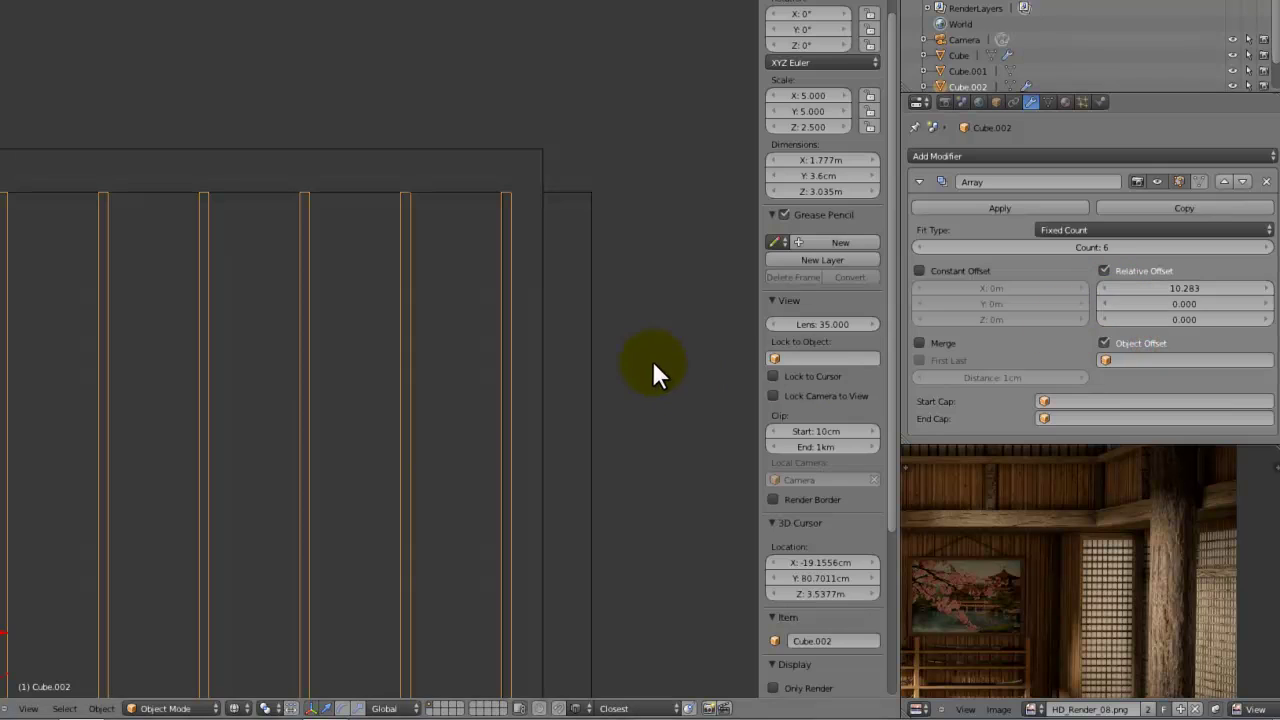
pyautogui.scroll(-4, 651, 358)
pyautogui.keyDown('shift'); pyautogui.moveTo(451, 361); pyautogui.dragTo(577, 316, button='middle'); pyautogui.keyUp('shift')
pyautogui.scroll(-2, 577, 316)
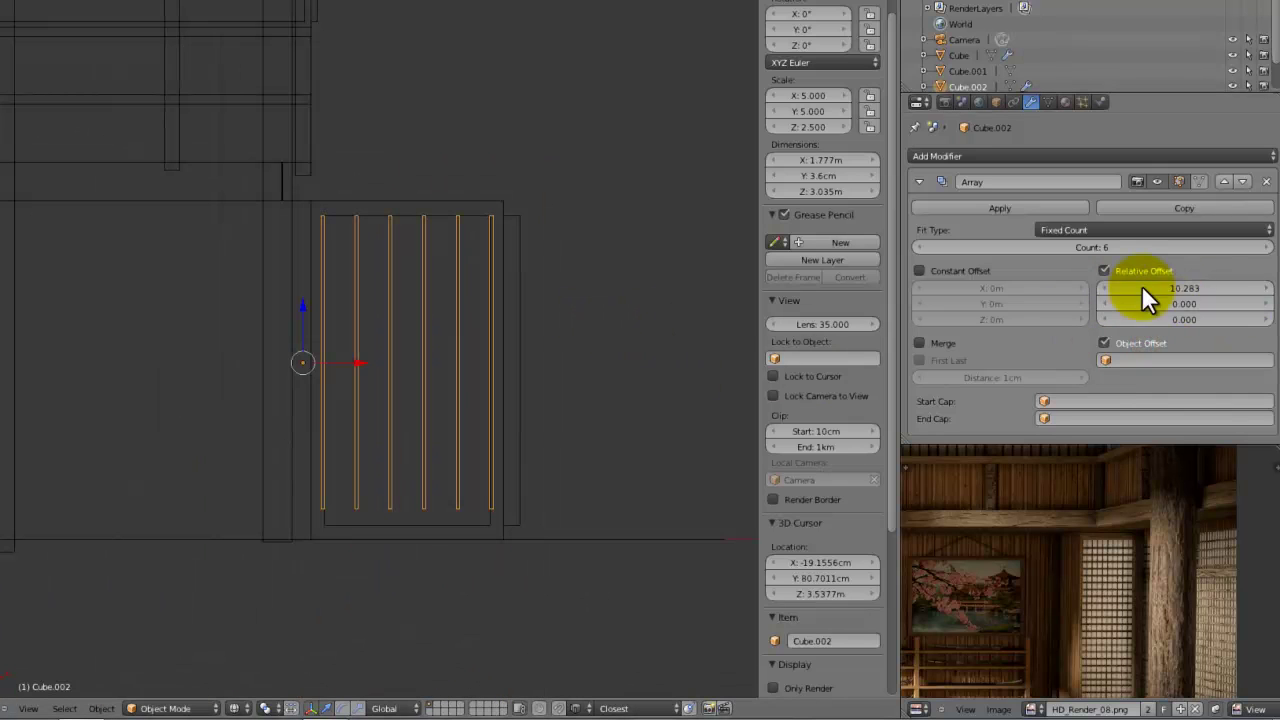
pyautogui.moveTo(1176, 285); pyautogui.dragTo(1186, 277)
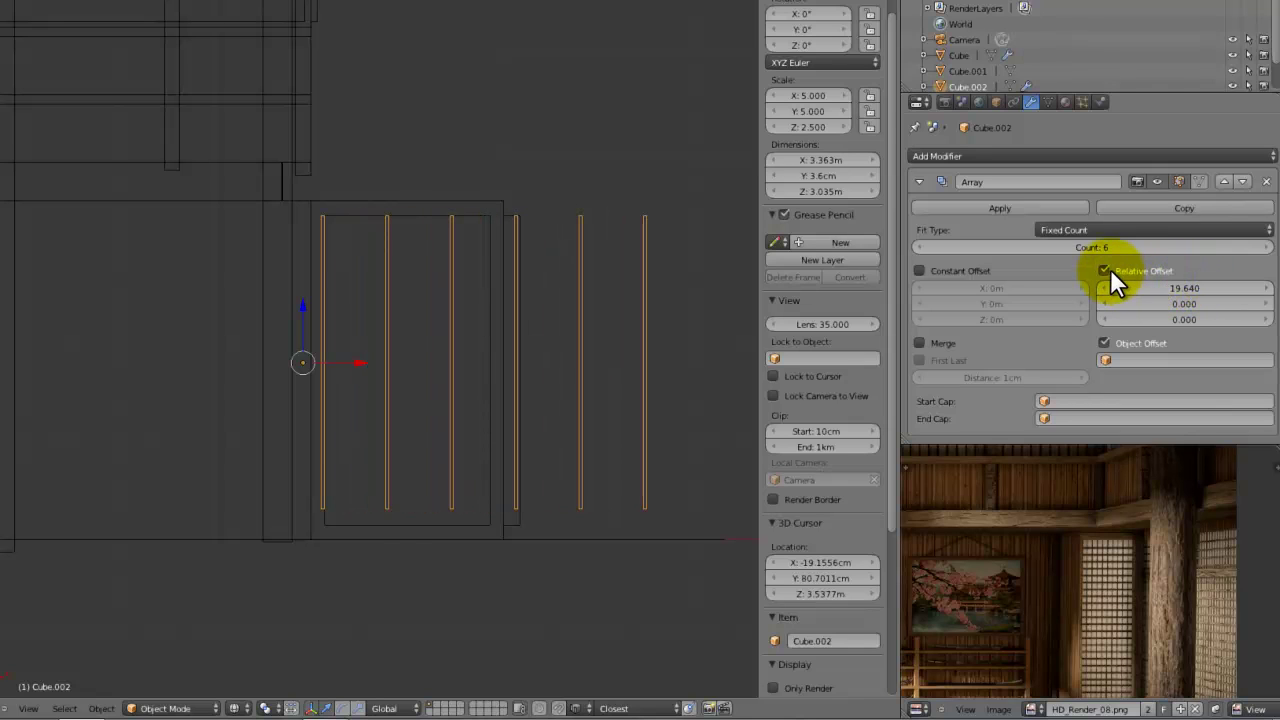
pyautogui.click(1104, 270)
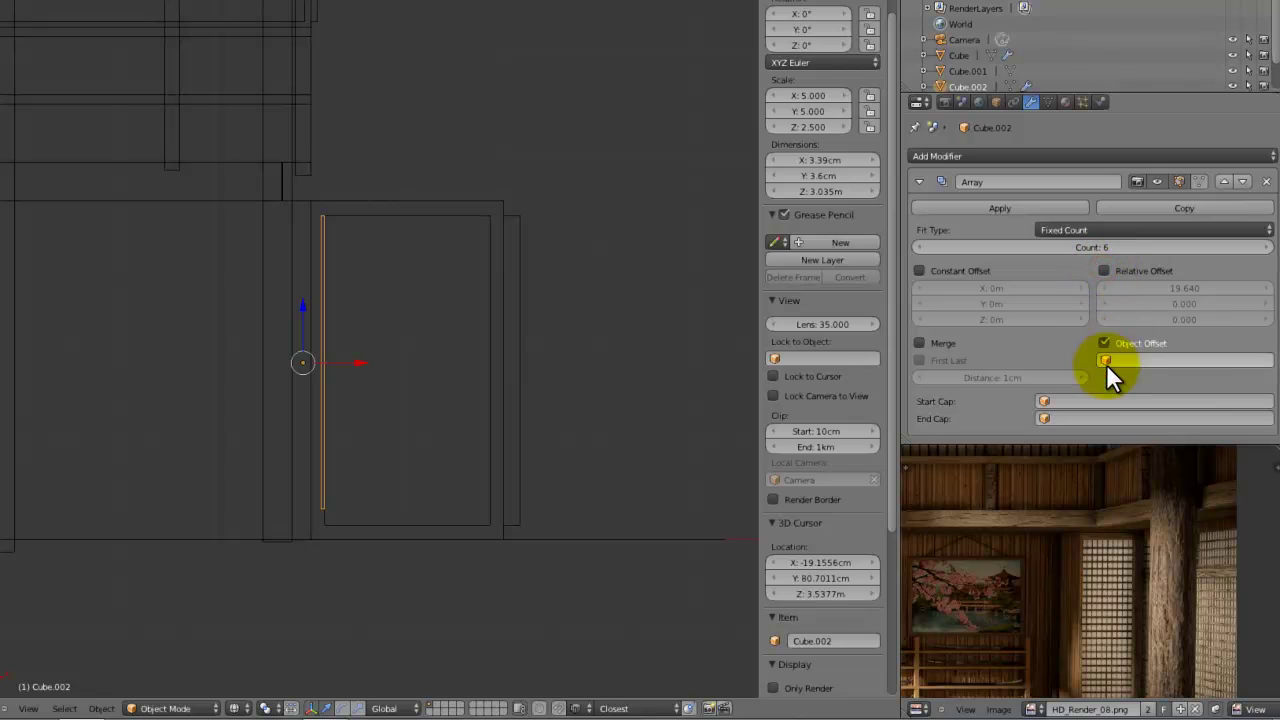
# Add an Empty at the 3D cursor and leave it at that location.
pyautogui.scroll(-3, 440, 315)
pyautogui.hotkey('shift', 'a')
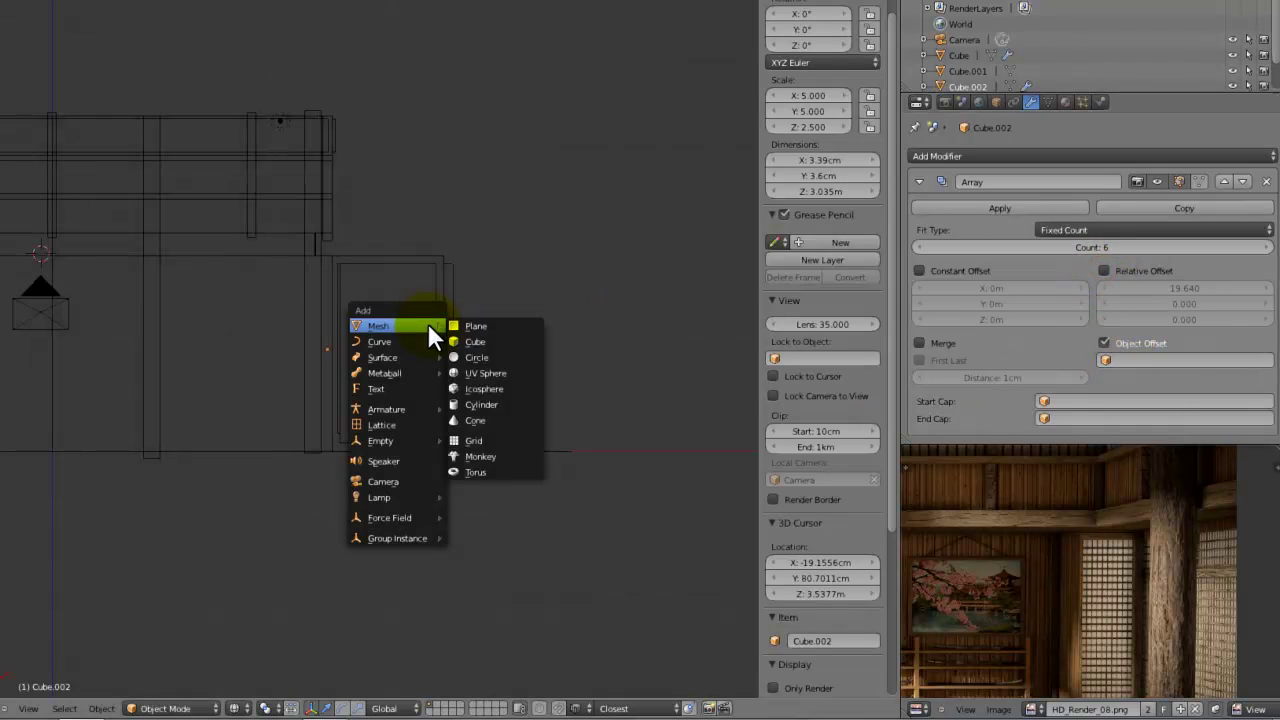
pyautogui.moveTo(402, 443)
pyautogui.click(466, 441)
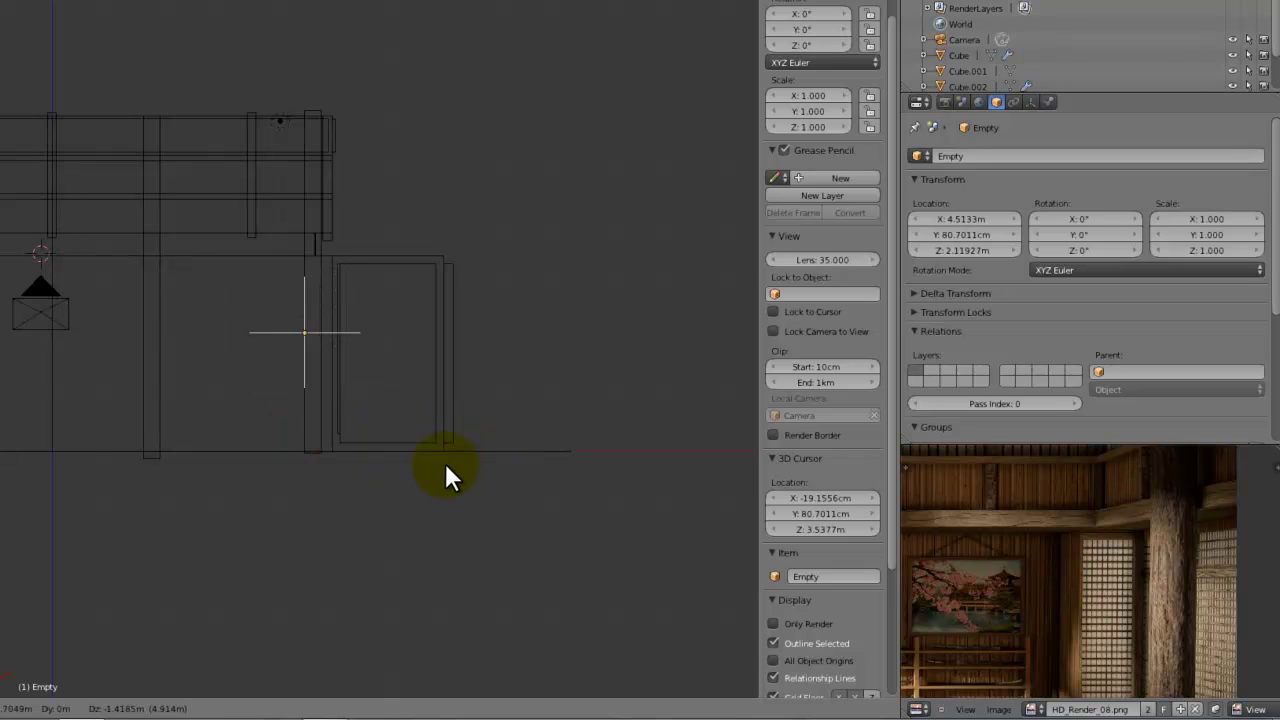
pyautogui.rightClick(445, 463)
# Select the window bar and assign the Empty as its array's offset object.
pyautogui.scroll(3, 445, 463)
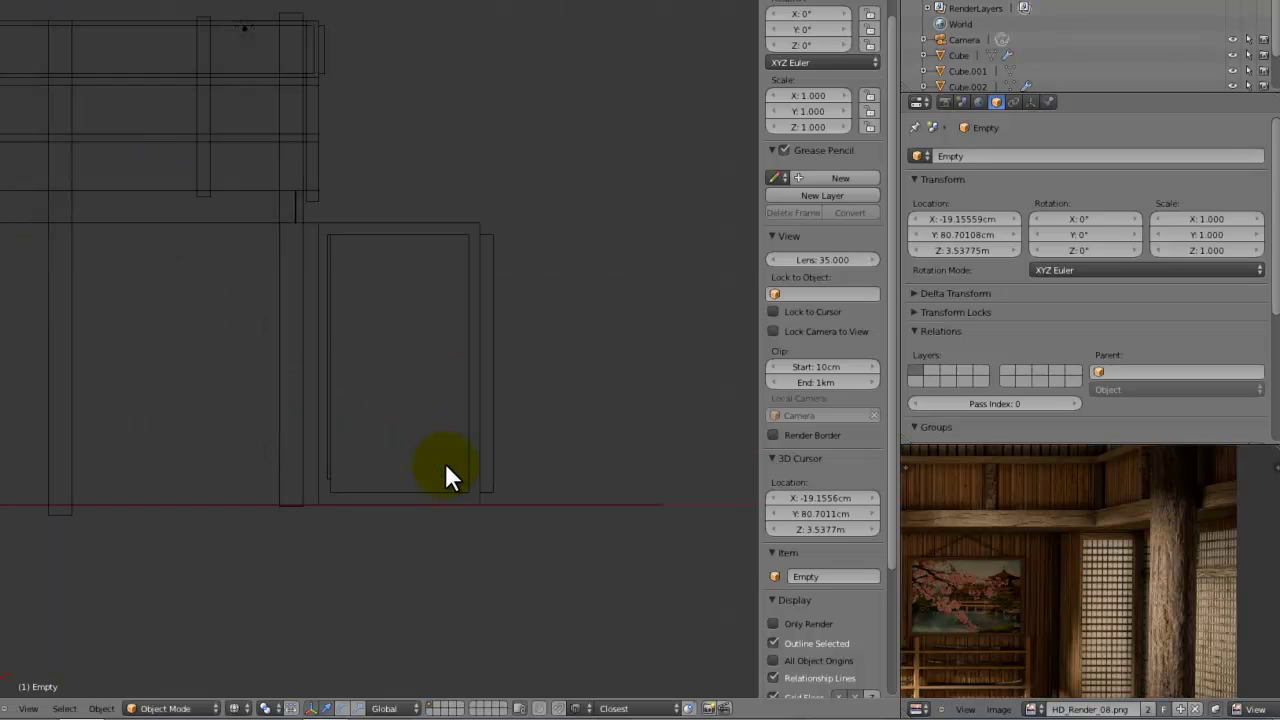
pyautogui.rightClick(318, 418)
pyautogui.click(1104, 343)
pyautogui.click(1127, 360)
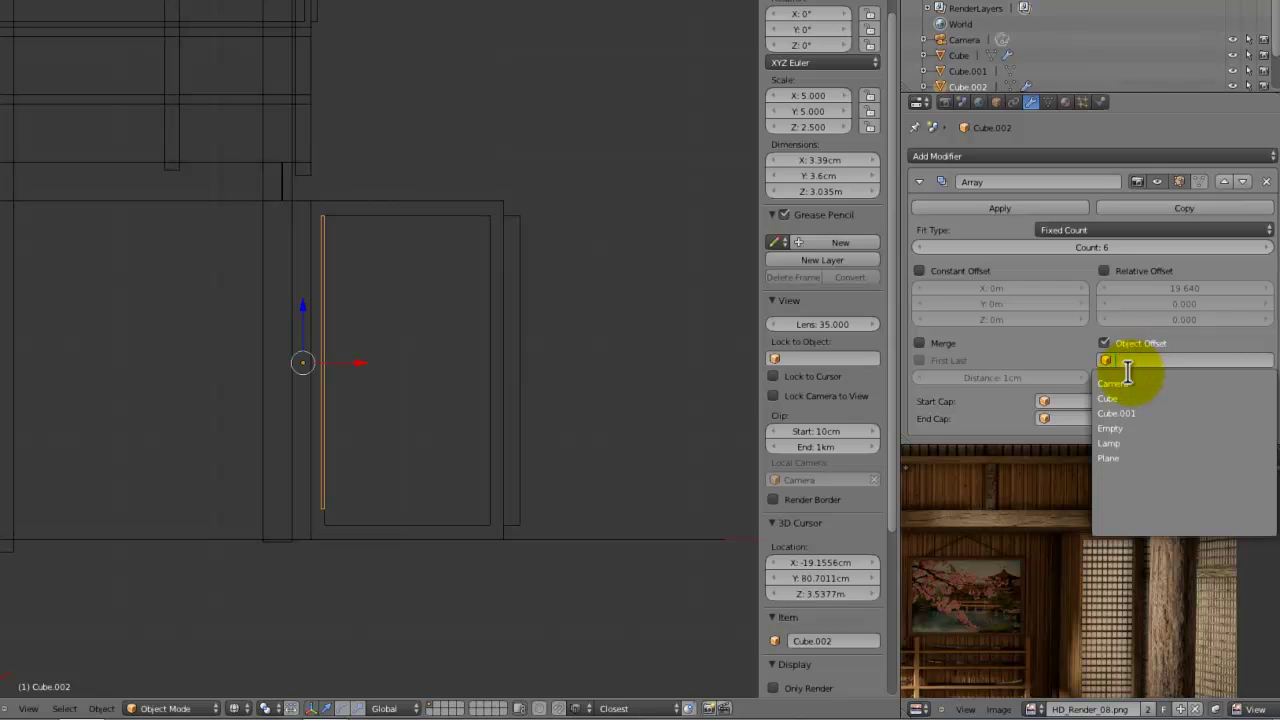
pyautogui.click(1112, 428)
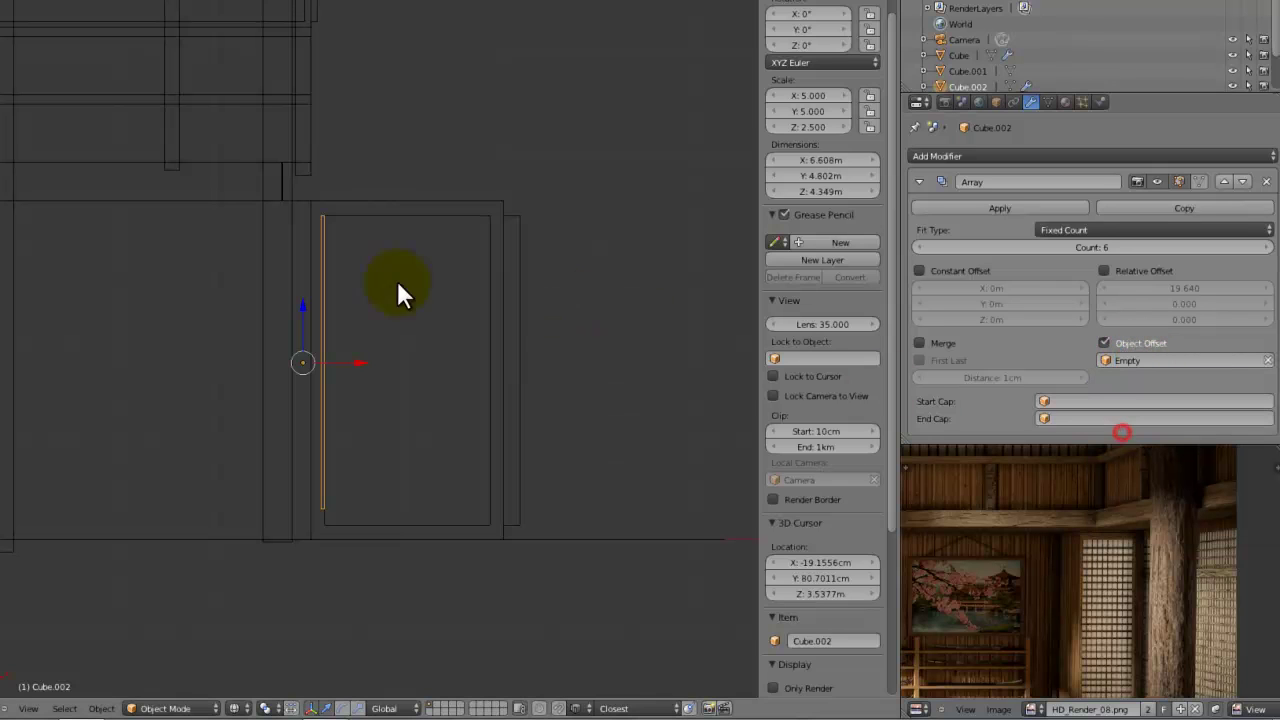
# Select the Empty and move it along X in front view to about 6.87 m, near the window's far edge.
pyautogui.scroll(-4, 400, 291)
pyautogui.rightClick(139, 285)
pyautogui.moveTo(139, 285); pyautogui.dragTo(380, 329, button='middle')
pyautogui.scroll(-6, 379, 320)
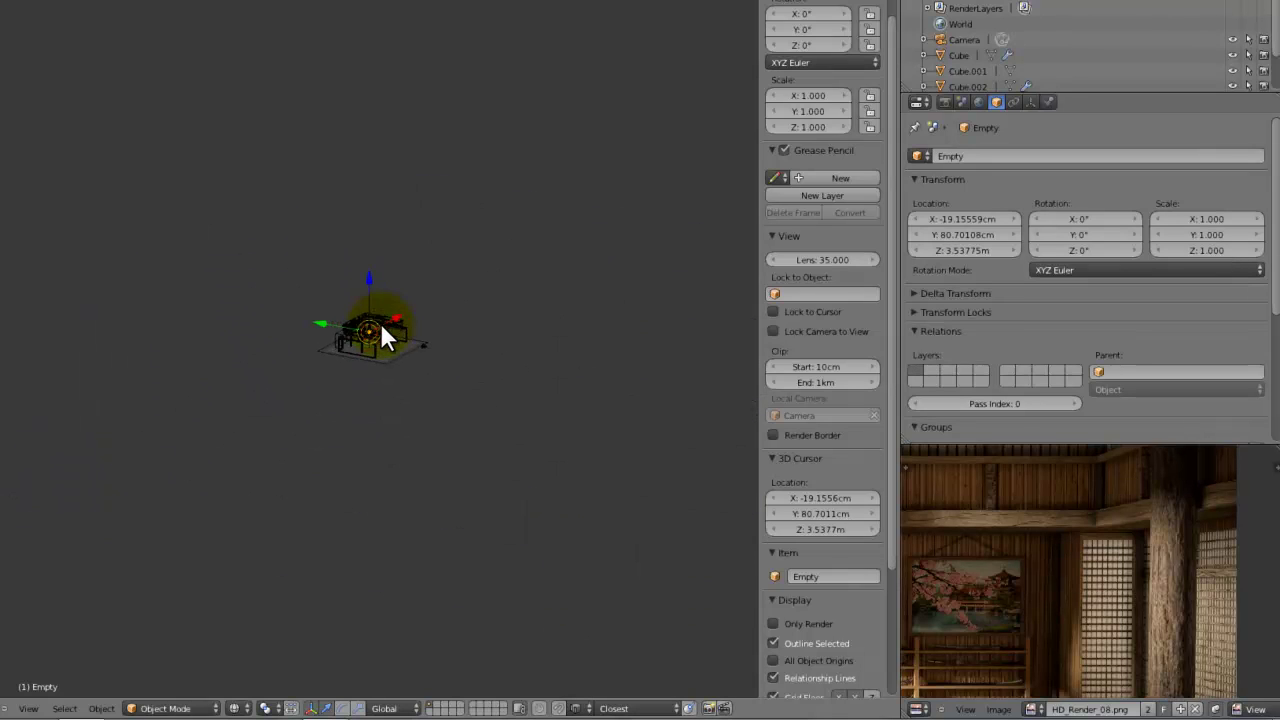
pyautogui.scroll(4, 379, 320)
pyautogui.press('KP_1')
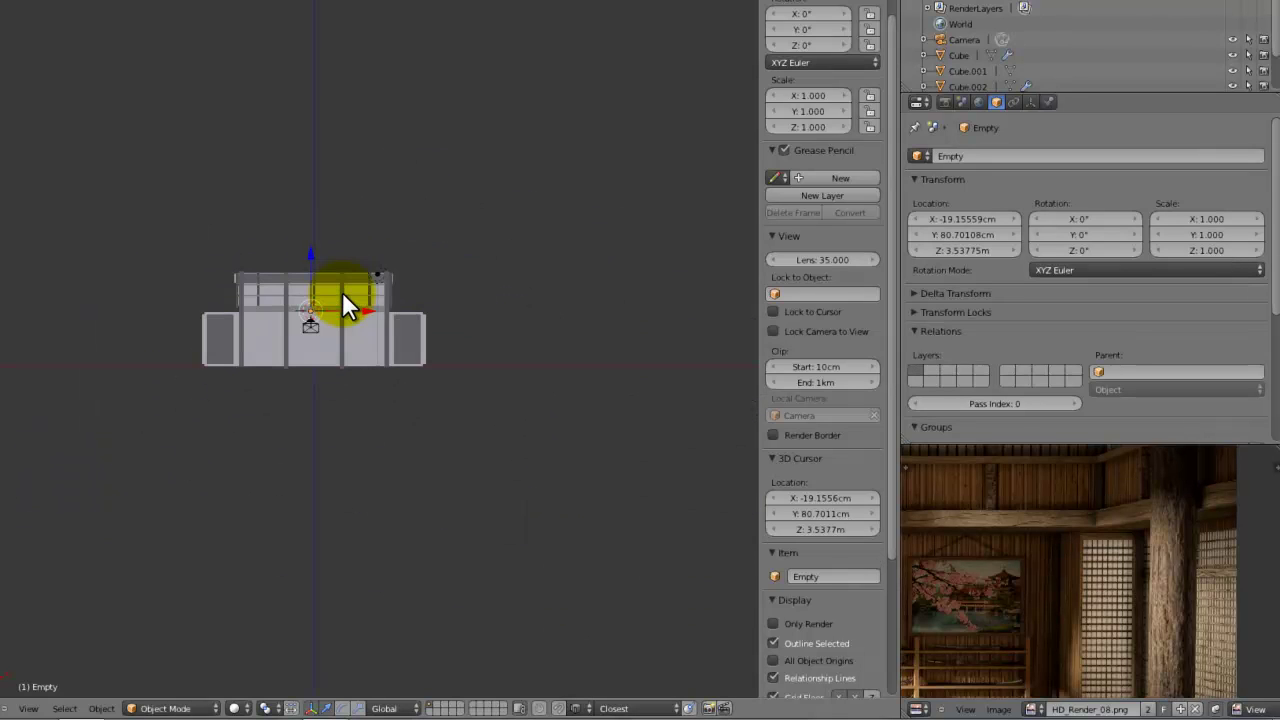
pyautogui.press('z')
pyautogui.scroll(4, 477, 374)
pyautogui.press('g')
pyautogui.press('x')
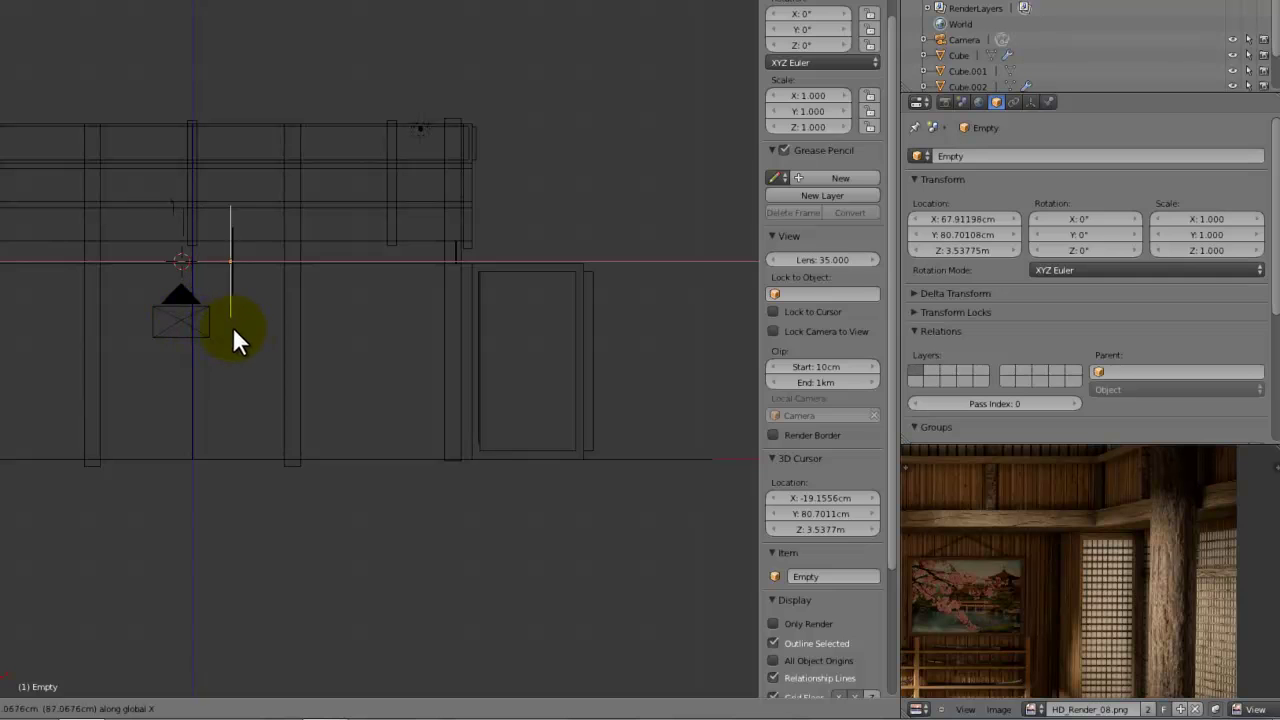
pyautogui.click(571, 398)
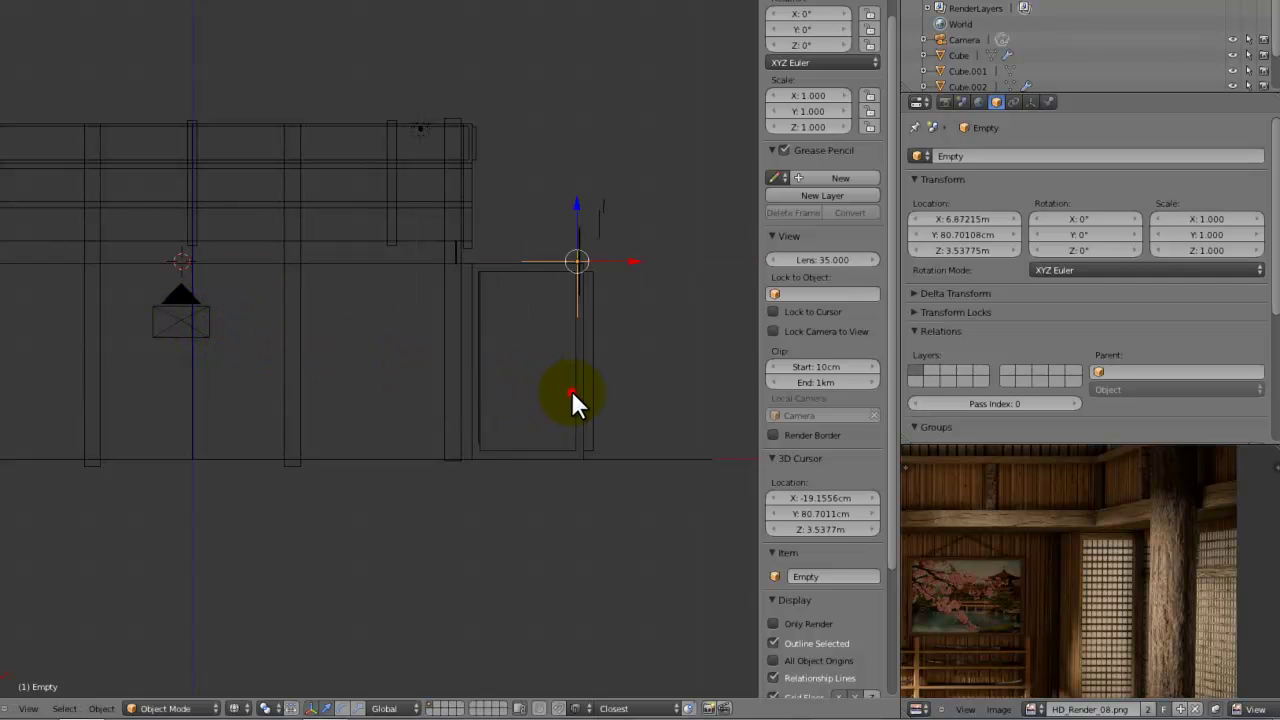
# Check the array in solid display and delete the Empty.
pyautogui.press('z')
pyautogui.moveTo(528, 363); pyautogui.dragTo(571, 392, button='middle')
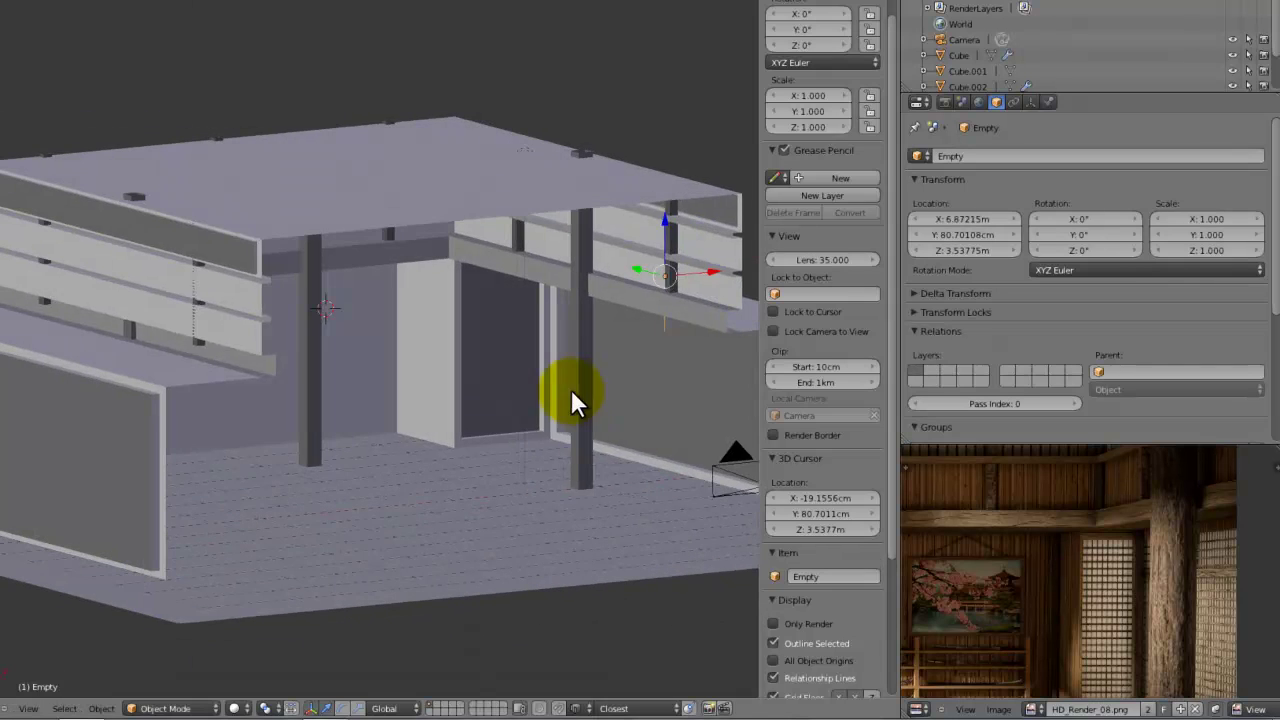
pyautogui.press('g')
pyautogui.click(352, 486)
# Select the window bar in wireframe display and set its origin to its geometry.
pyautogui.moveTo(352, 486); pyautogui.dragTo(378, 500, button='middle')
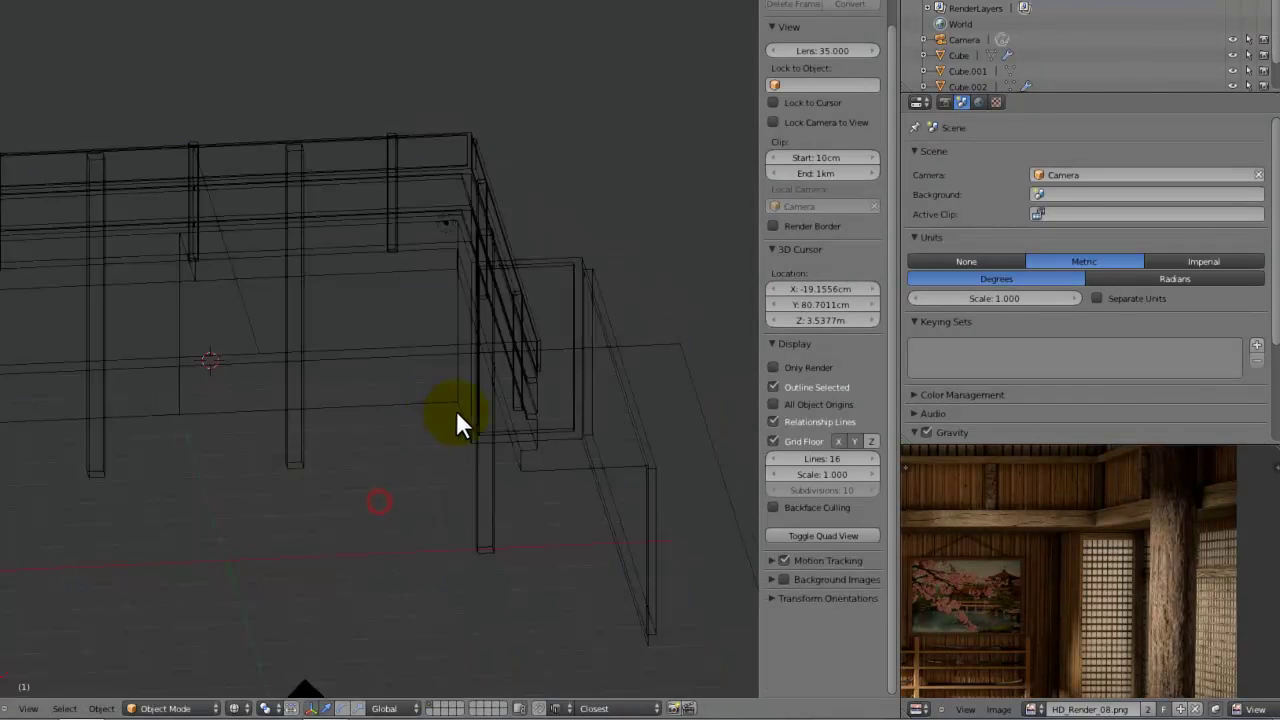
pyautogui.scroll(3, 603, 392)
pyautogui.rightClick(603, 392)
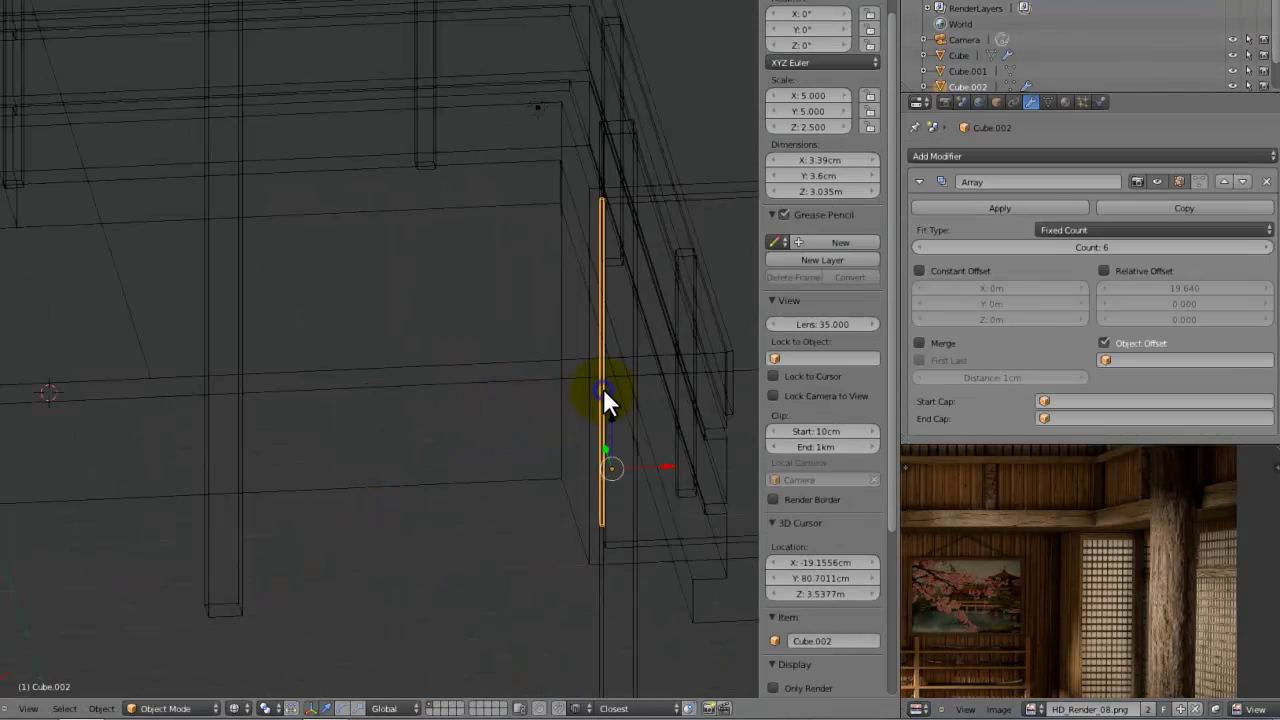
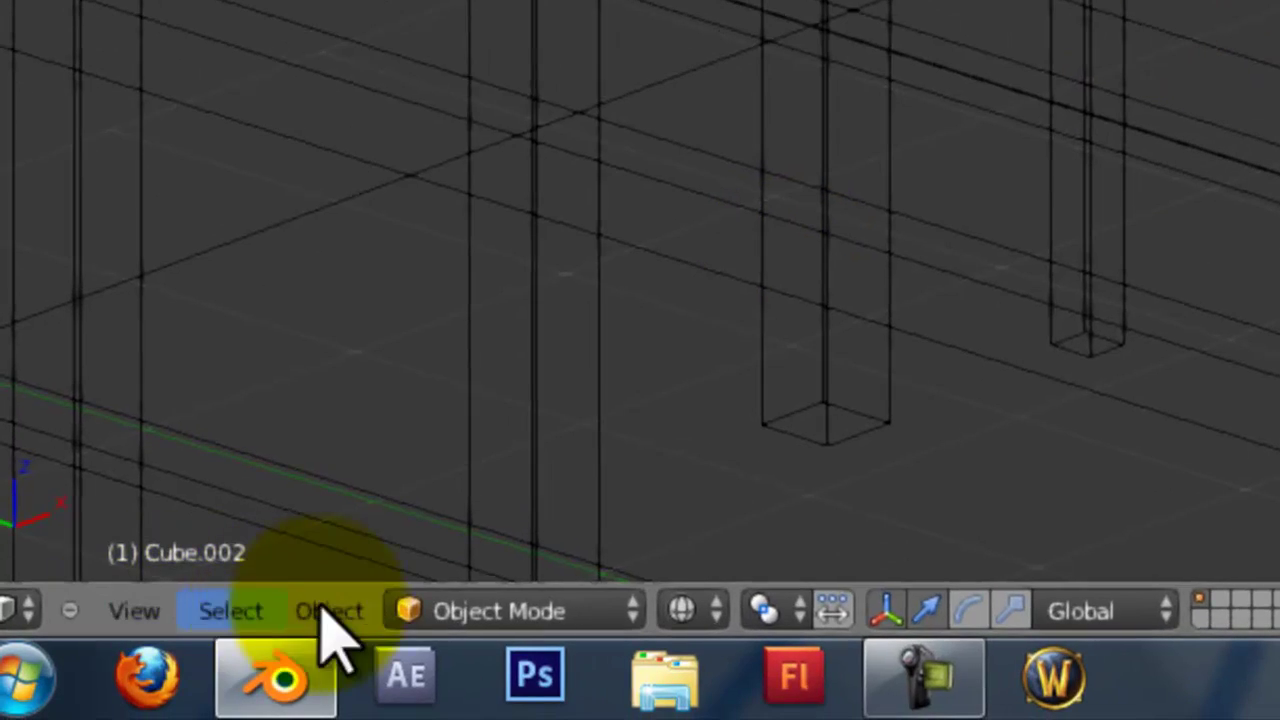
pyautogui.click(101, 708)
pyautogui.moveTo(630, 431)
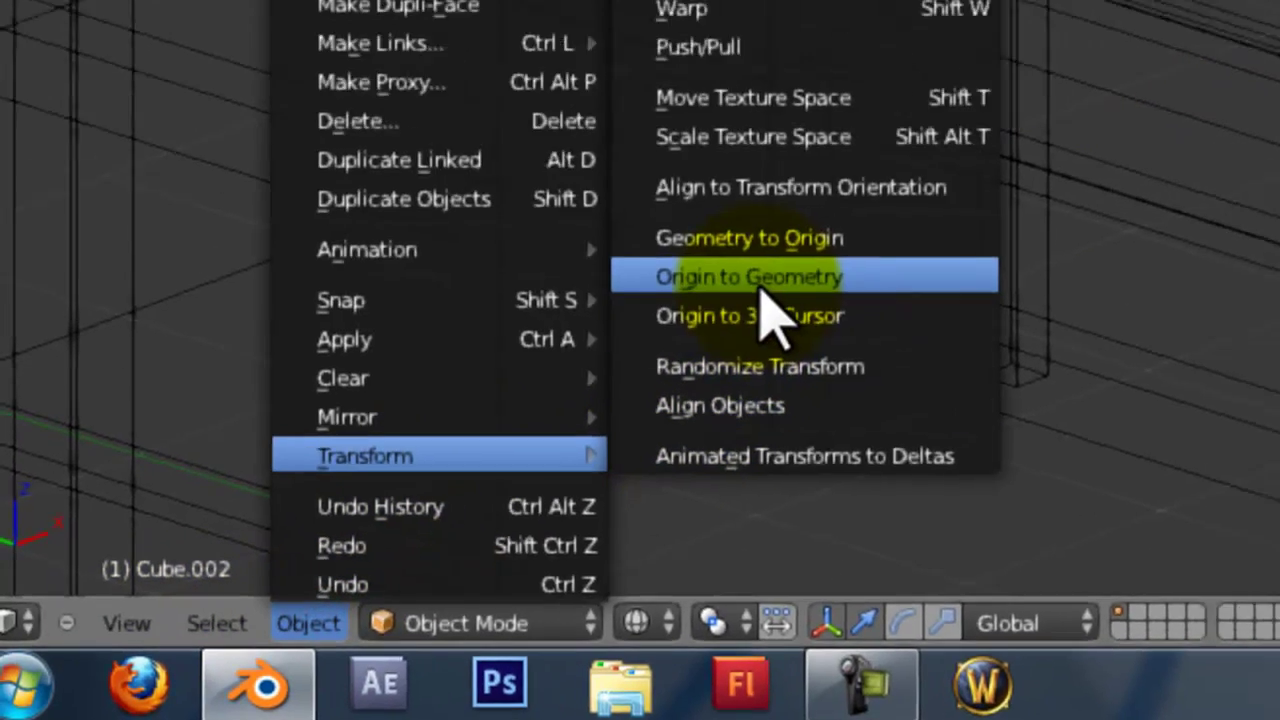
pyautogui.click(740, 237)
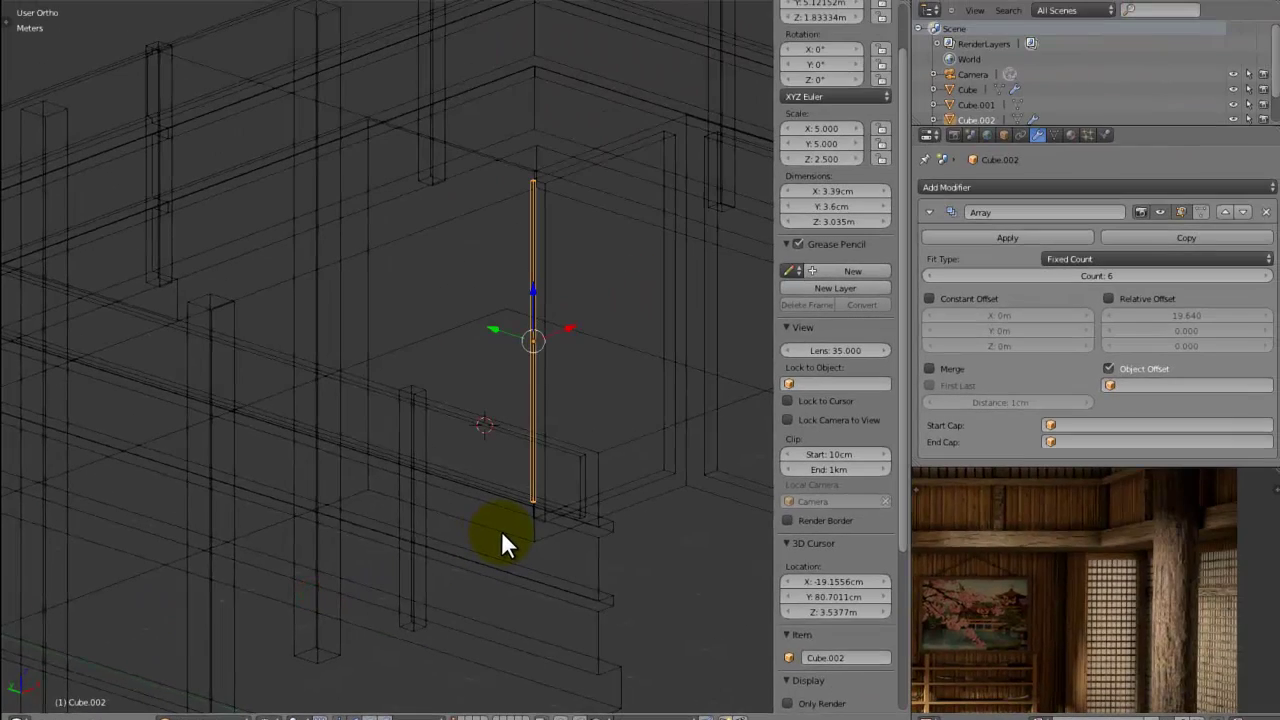
# Snap the 3D cursor to the bar's origin and add an Empty there.
pyautogui.hotkey('shift', 's')
pyautogui.click(496, 566)
pyautogui.press('a')
pyautogui.hotkey('shift', 'a')
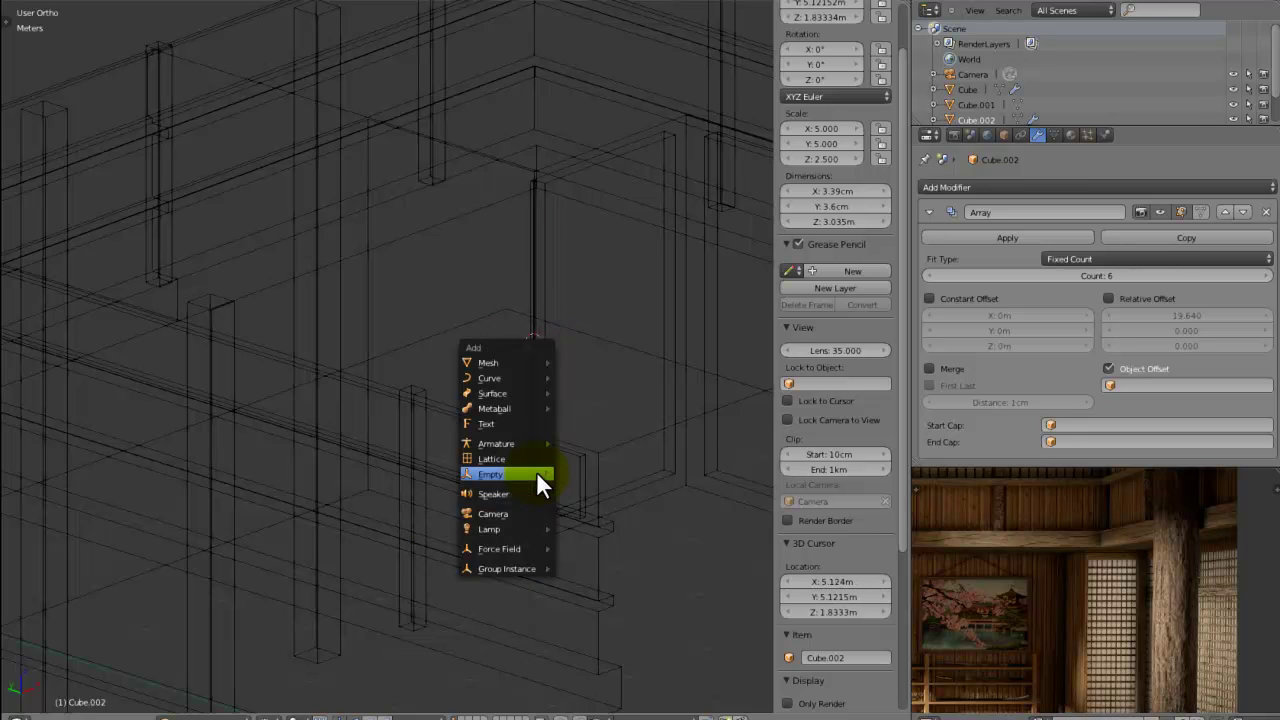
pyautogui.click(592, 478)
# Select the bar behind the Empty and assign the Empty as its array's offset object.
pyautogui.press('z')
pyautogui.moveTo(564, 414); pyautogui.dragTo(520, 386, button='middle')
pyautogui.press('z')
pyautogui.rightClick(608, 344)
pyautogui.rightClick(597, 336)
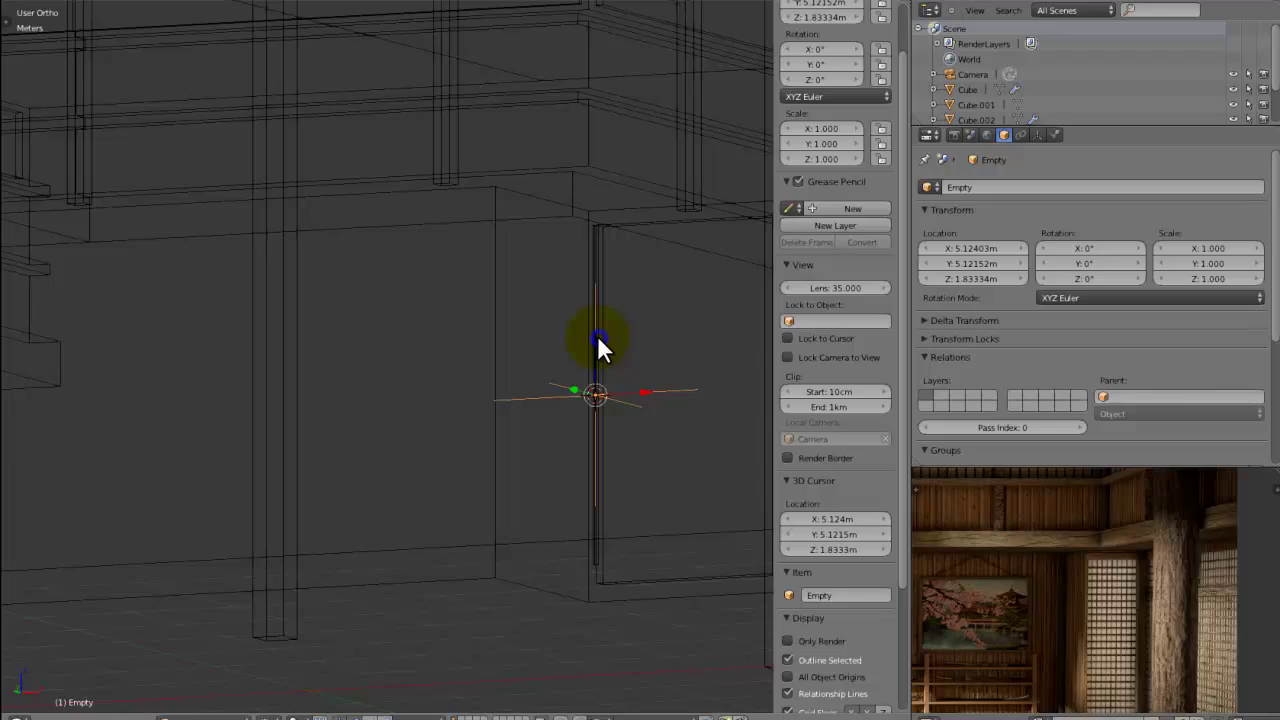
pyautogui.rightClick(595, 235)
pyautogui.click(1108, 368)
pyautogui.click(1140, 385)
pyautogui.click(1131, 452)
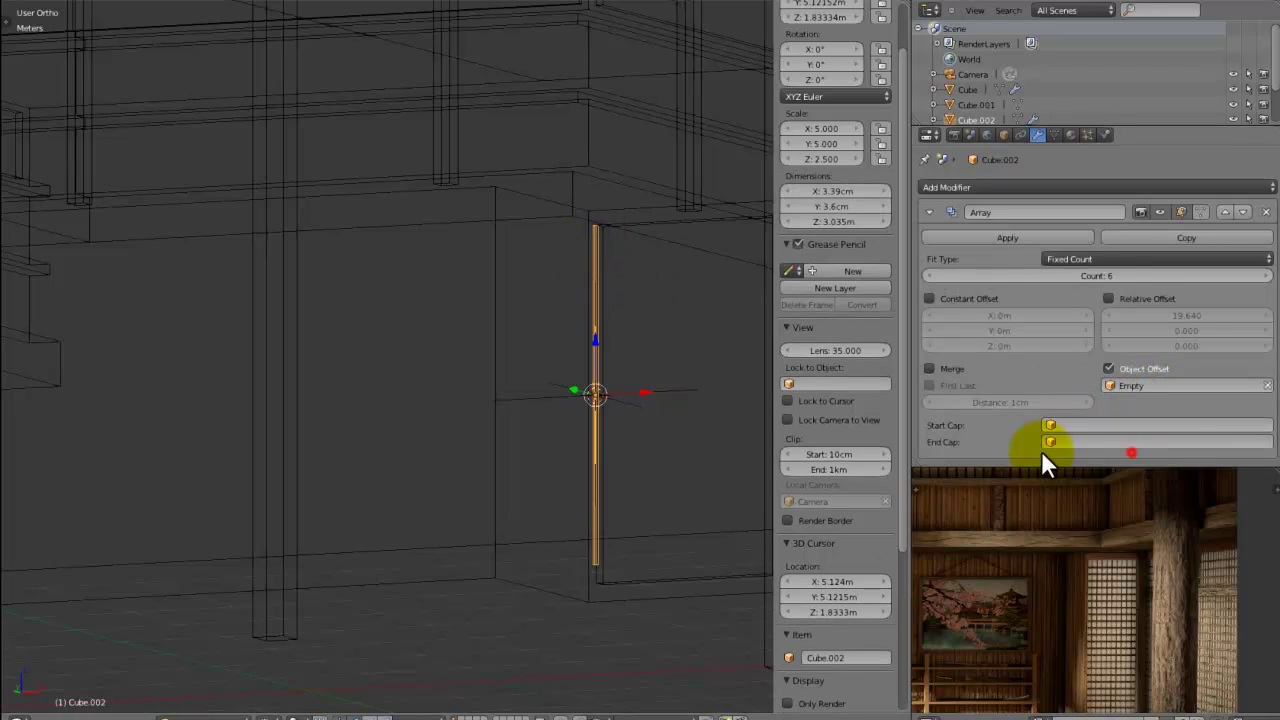
# Move the Empty along X to about 5.72 m inside the window opening and reselect the bar.
pyautogui.rightClick(674, 389)
pyautogui.press('r')
pyautogui.press('x')
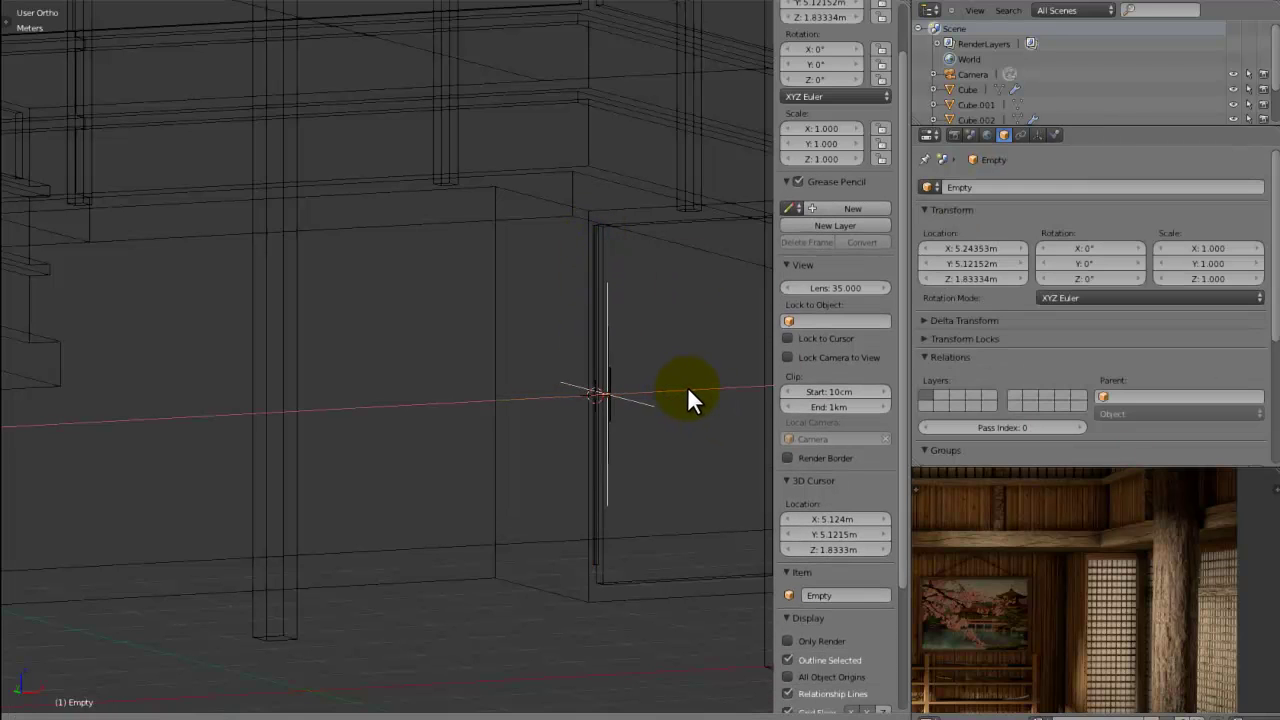
pyautogui.click(734, 389)
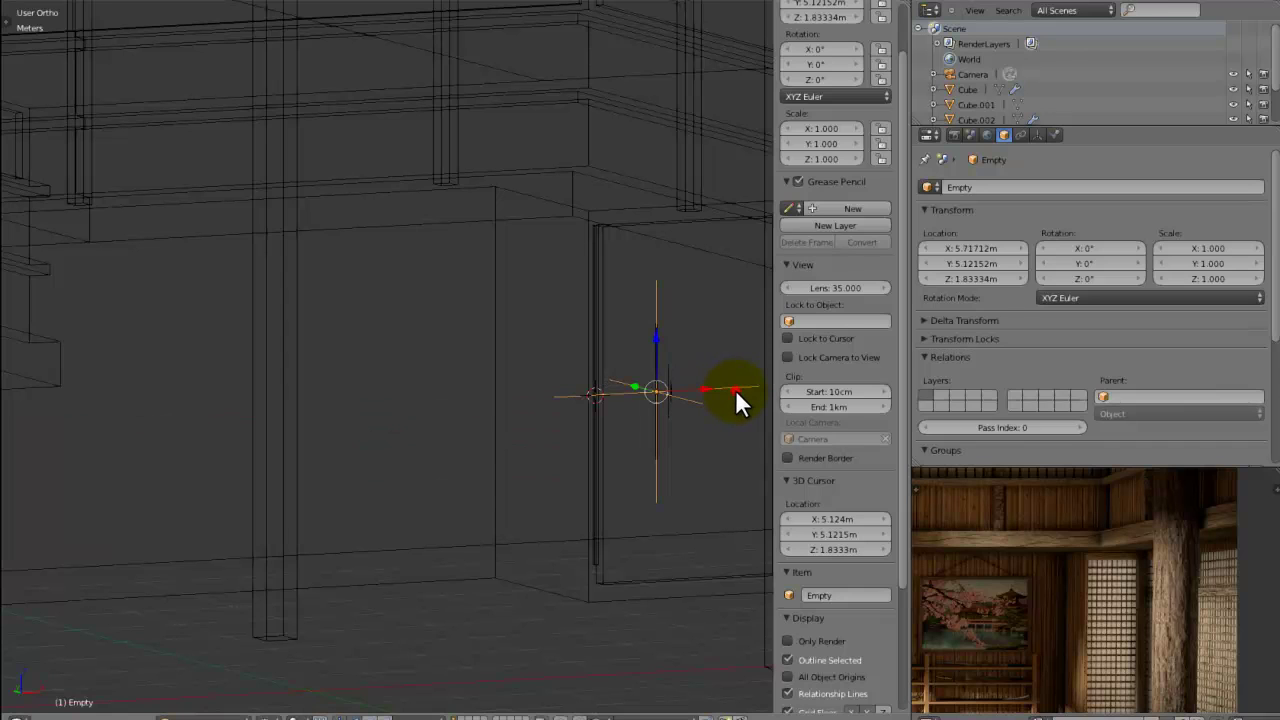
pyautogui.rightClick(598, 458)
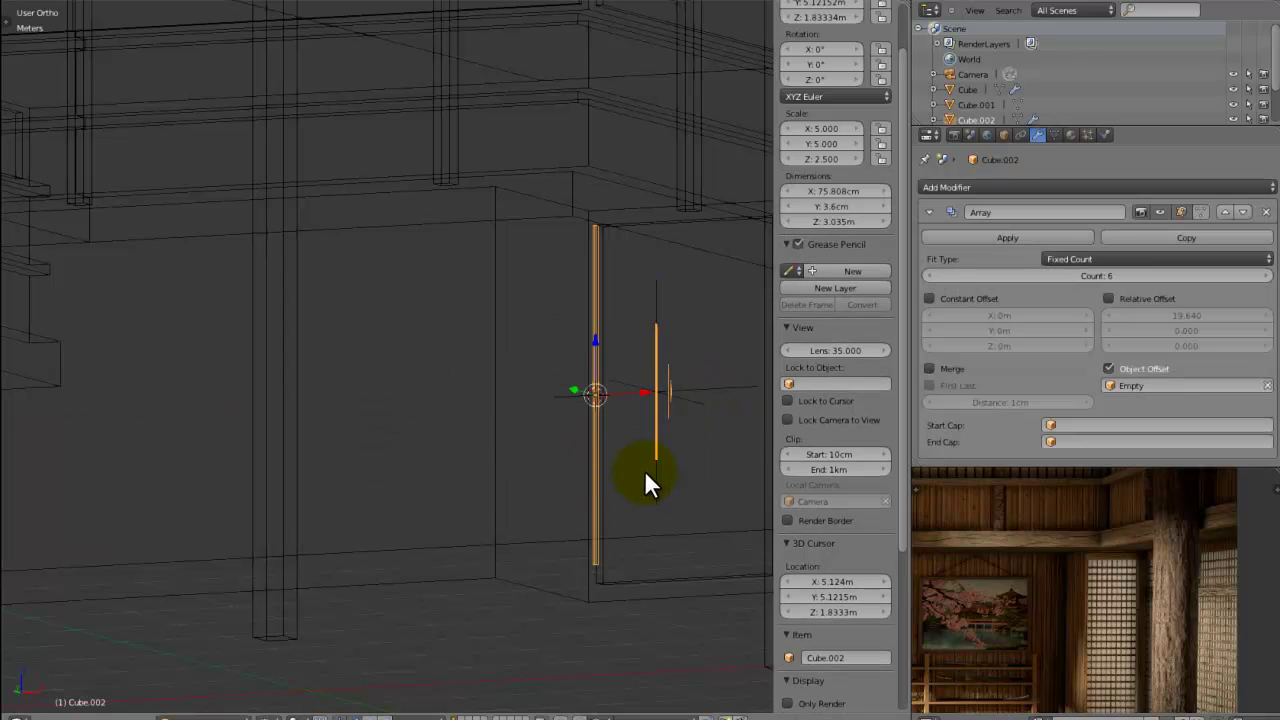
# Scale the bar's mesh in Edit Mode to about 3.31 m tall so that it spans the full height of the window opening.
pyautogui.moveTo(645, 483); pyautogui.dragTo(196, 343, button='middle')
pyautogui.scroll(-5, 564, 360)
pyautogui.moveTo(445, 357); pyautogui.dragTo(374, 391, button='middle')
pyautogui.scroll(4, 457, 366)
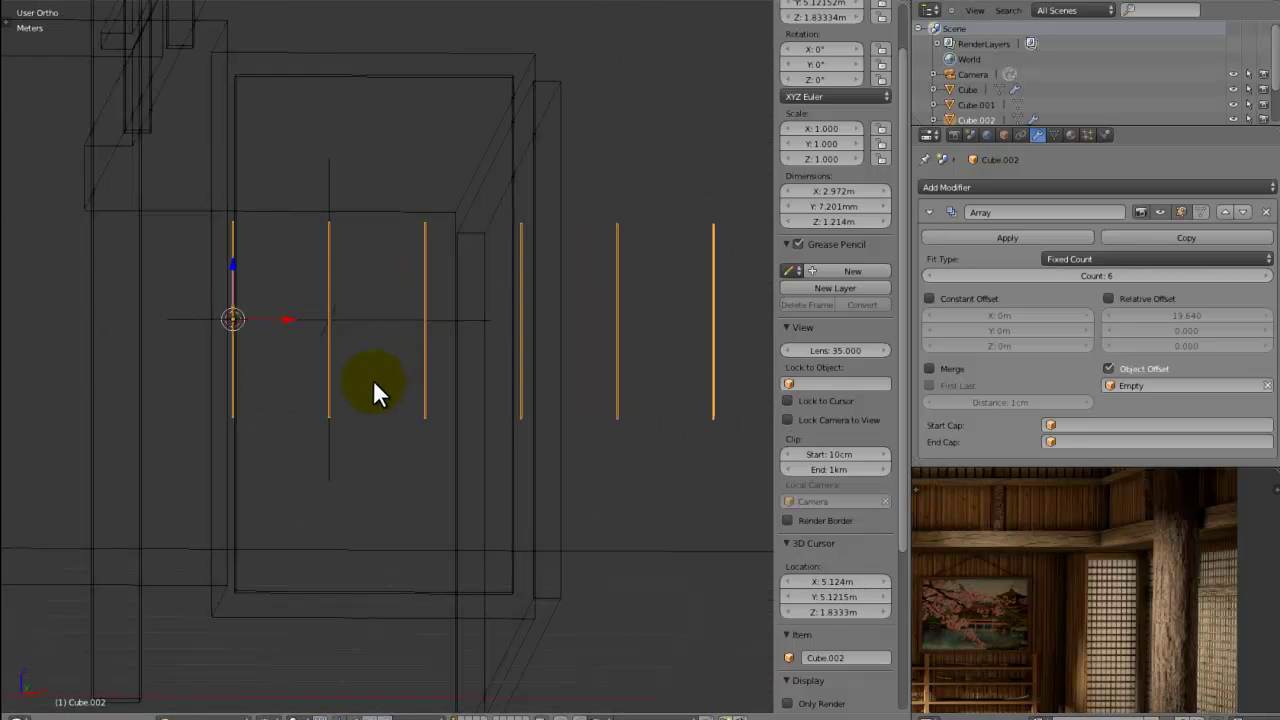
pyautogui.press('Tab')
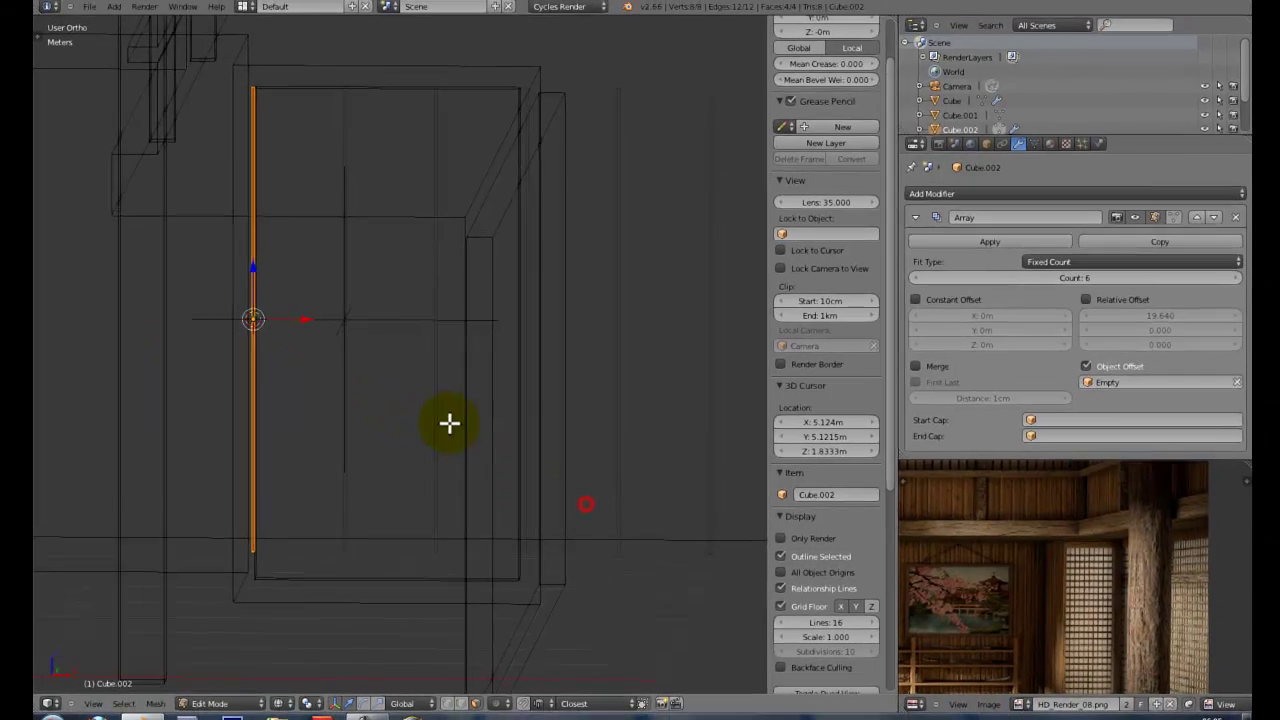
pyautogui.press('KP_1')
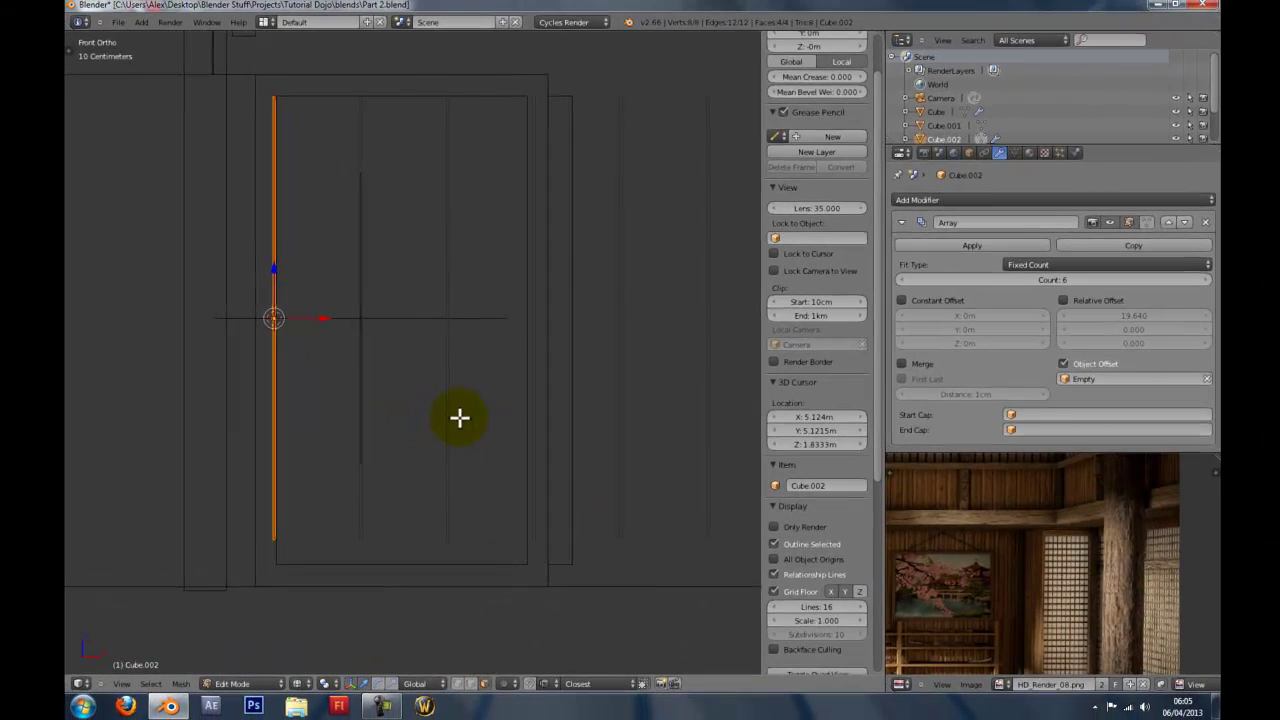
pyautogui.press('g')
pyautogui.press('z')
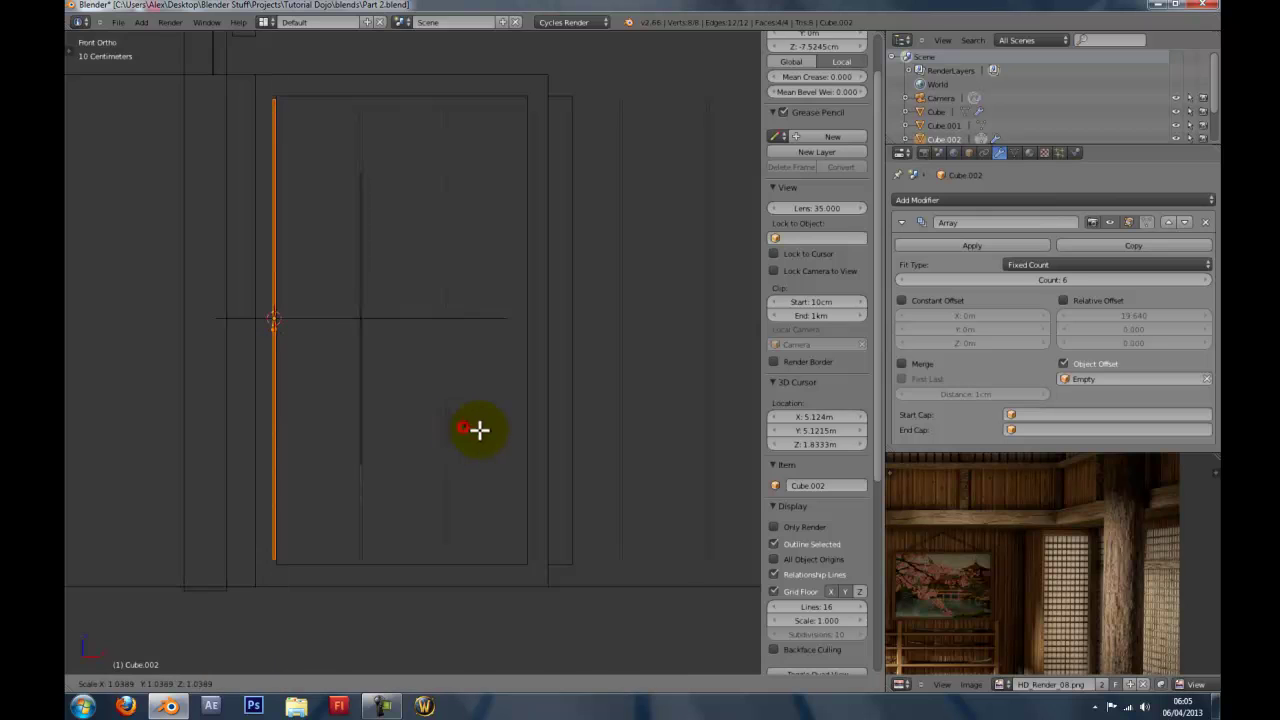
pyautogui.click(484, 431)
pyautogui.press('Tab')
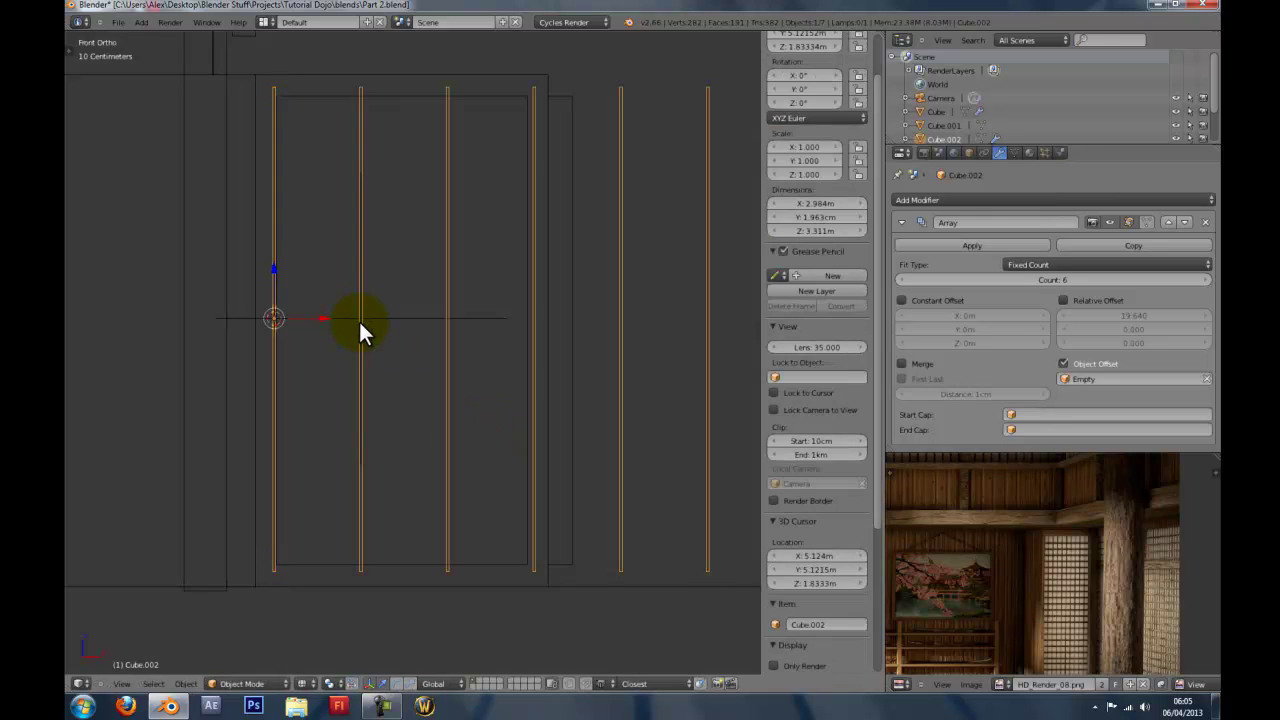
# Select the bar array's Empty and move it along X to about 5.48 m so the six bars spread across the window opening.
pyautogui.press('z')
pyautogui.rightClick(375, 319)
pyautogui.moveTo(375, 318); pyautogui.dragTo(367, 319, button='middle')
pyautogui.press('KP_1')
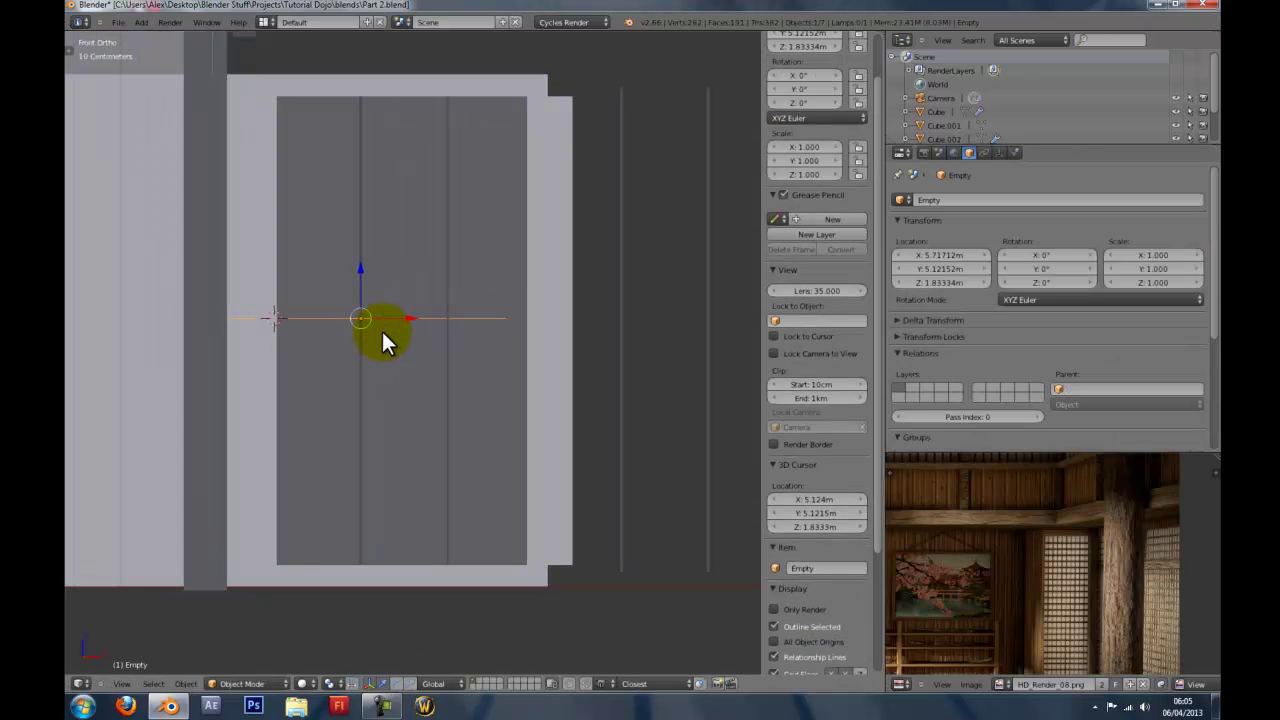
pyautogui.press('z')
pyautogui.scroll(-2, 614, 295)
pyautogui.press('g')
pyautogui.press('x')
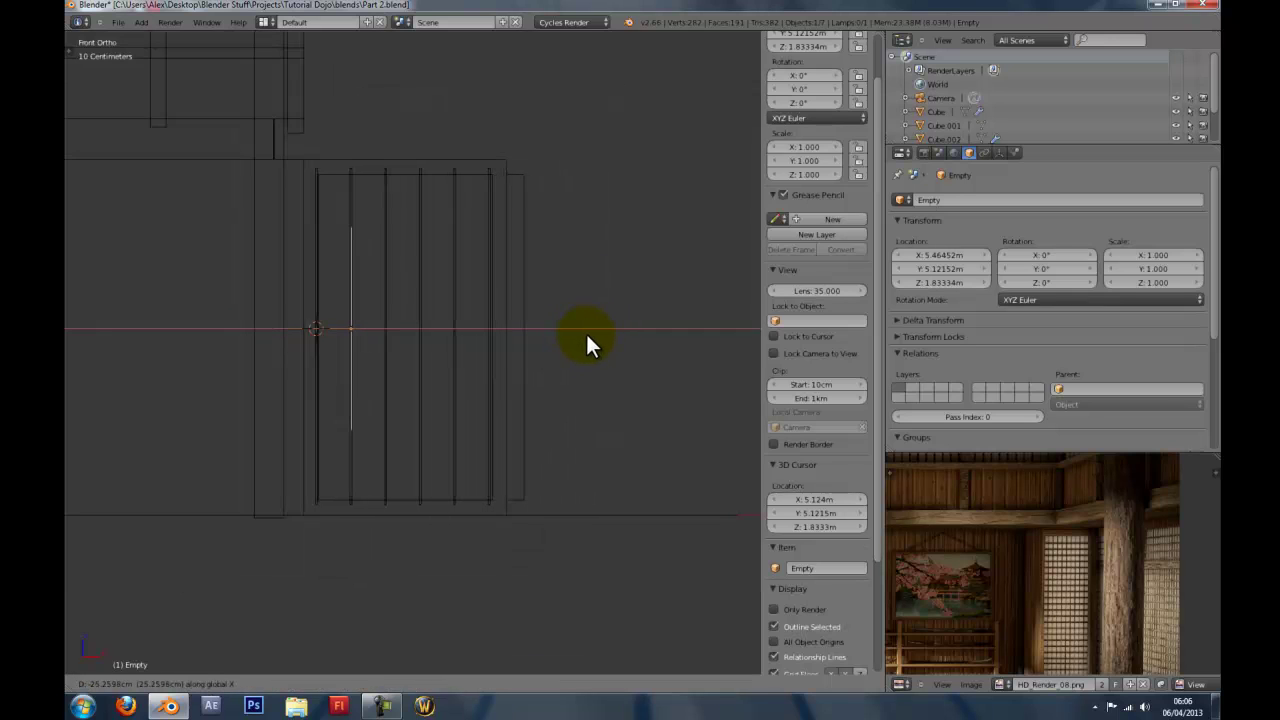
pyautogui.click(596, 331)
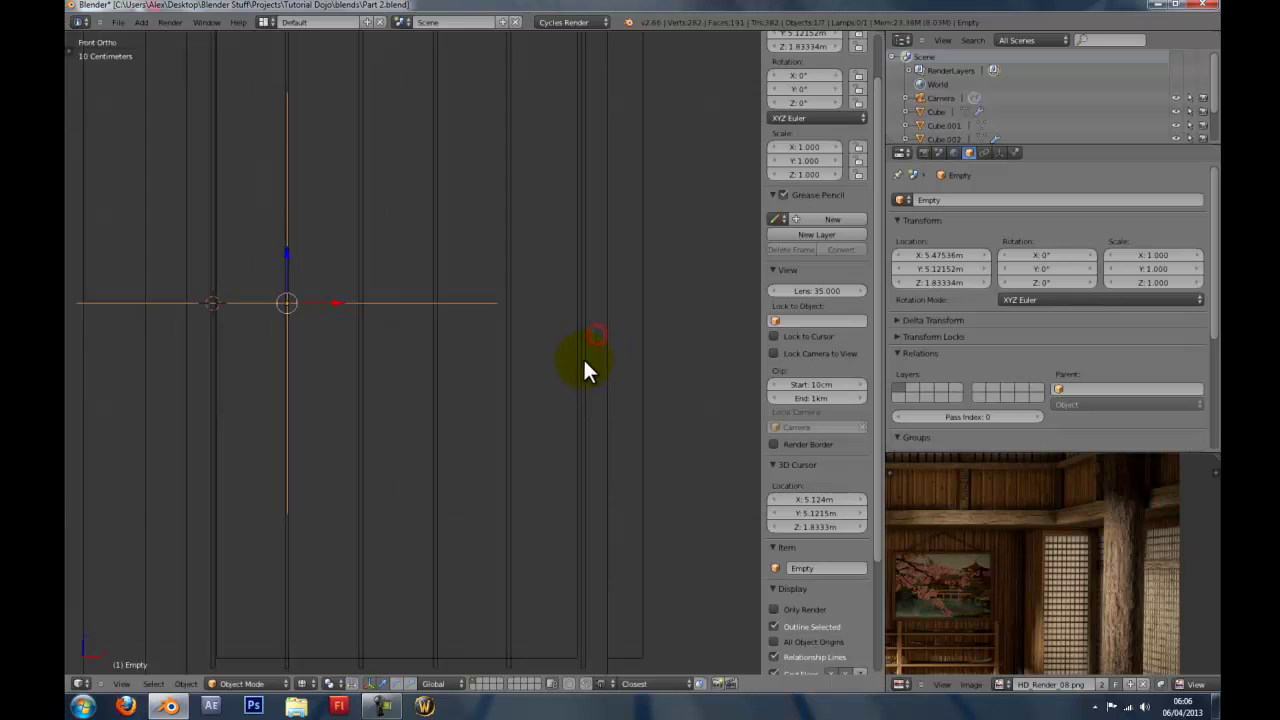
# Fine-tune the Empty's X position to about 5.47 m so the last bar lines up with the opening's far edge.
pyautogui.press('g')
pyautogui.press('x')
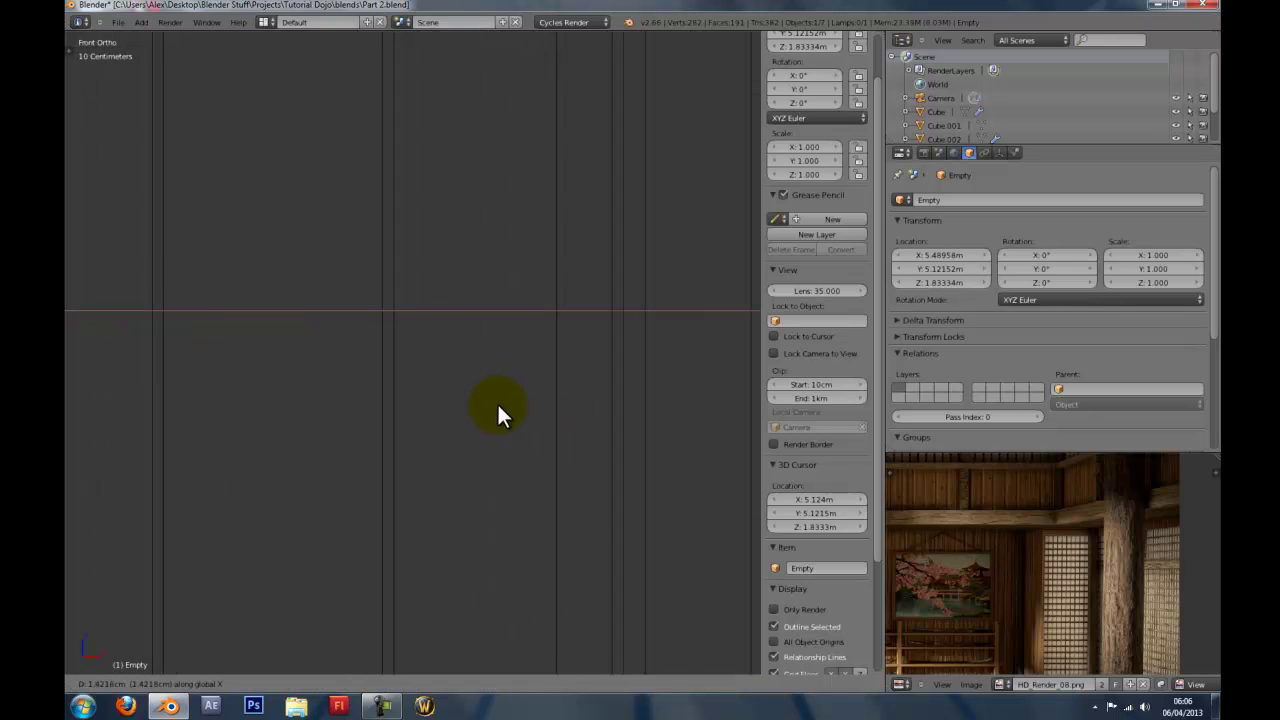
pyautogui.click(437, 397)
pyautogui.scroll(-10, 345, 348)
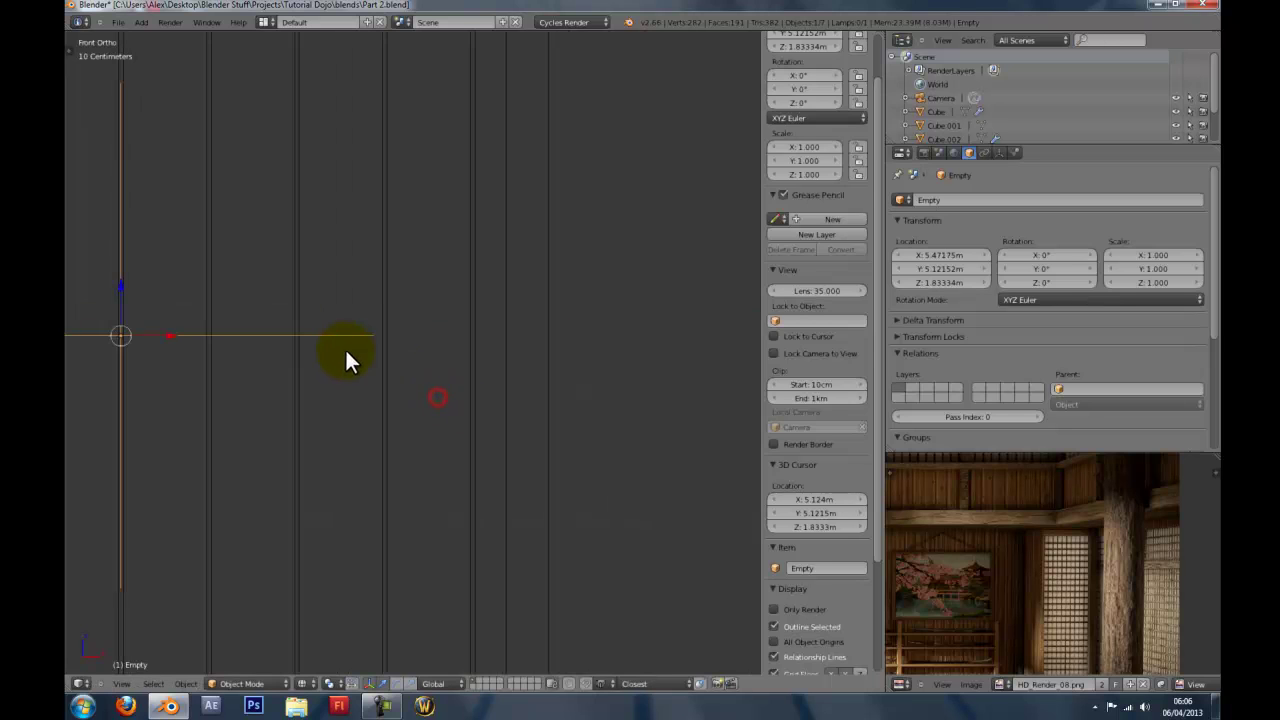
pyautogui.press('g')
pyautogui.press('x')
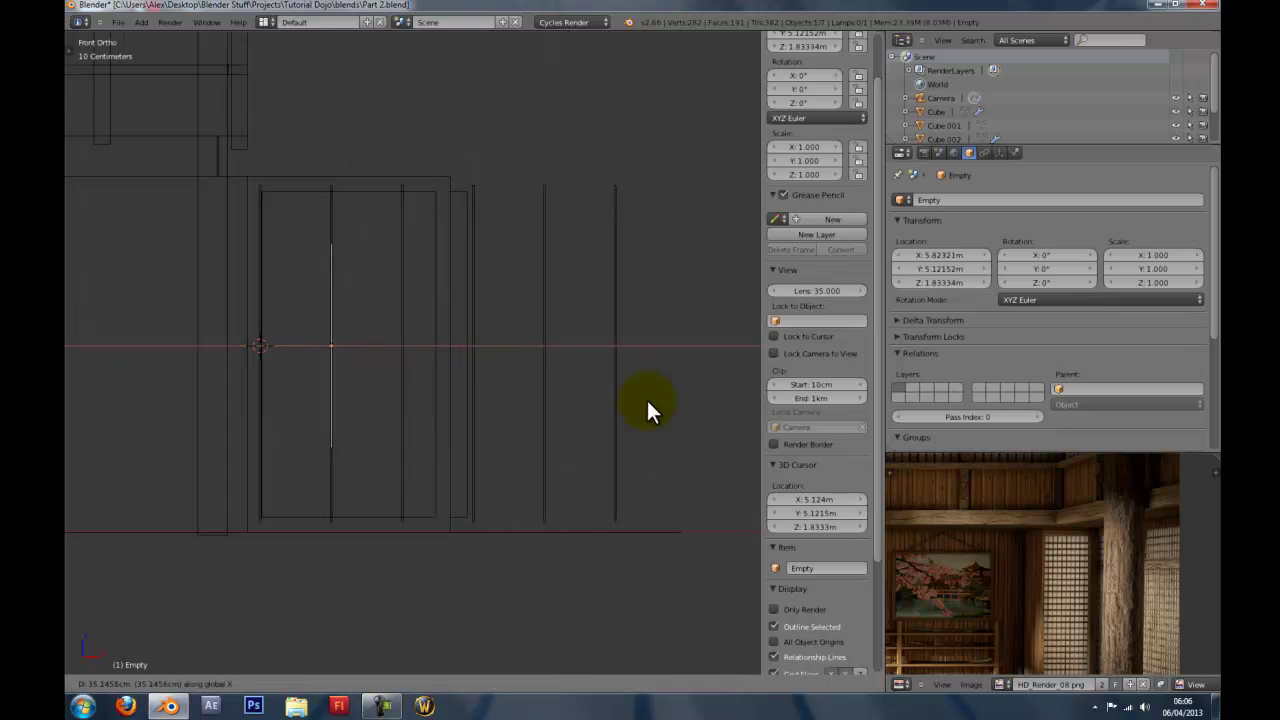
pyautogui.rightClick(575, 373)
pyautogui.scroll(2, 457, 349)
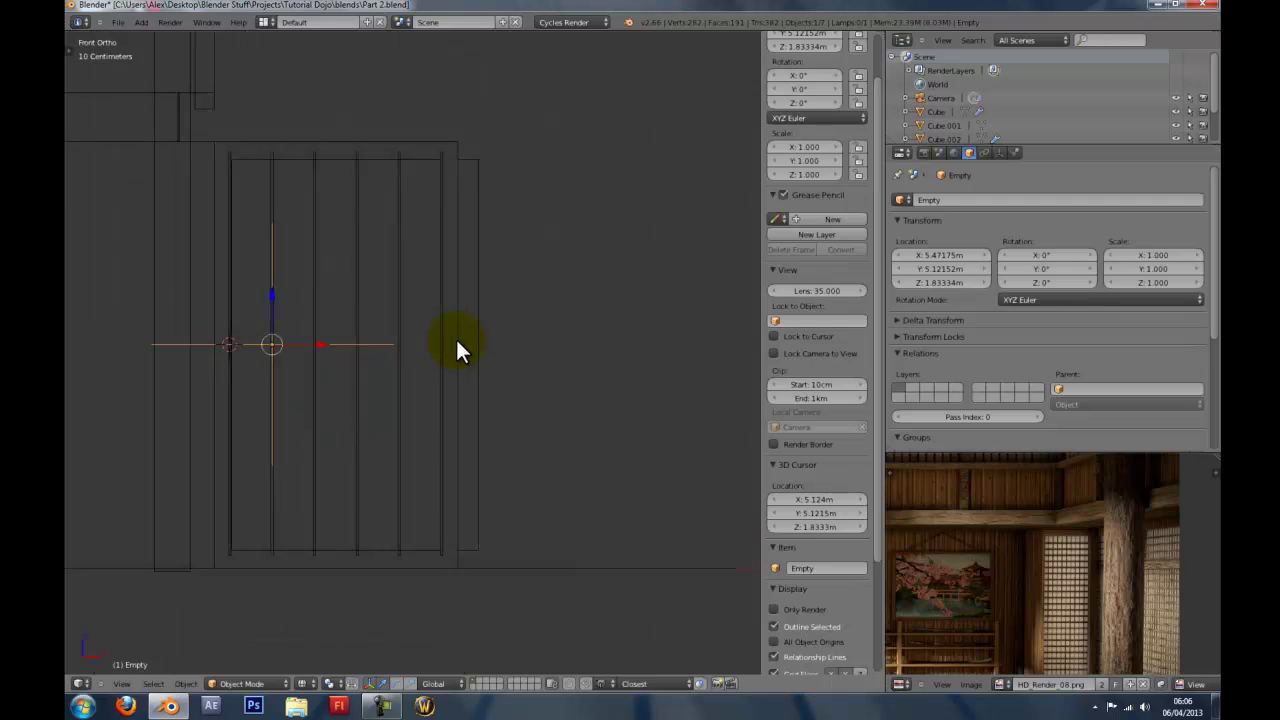
# Select the window bars in solid display and darken the viewport color of their Pillar 2 material.
pyautogui.press('z')
pyautogui.scroll(1, 415, 358)
pyautogui.rightClick(403, 360)
pyautogui.rightClick(401, 358)
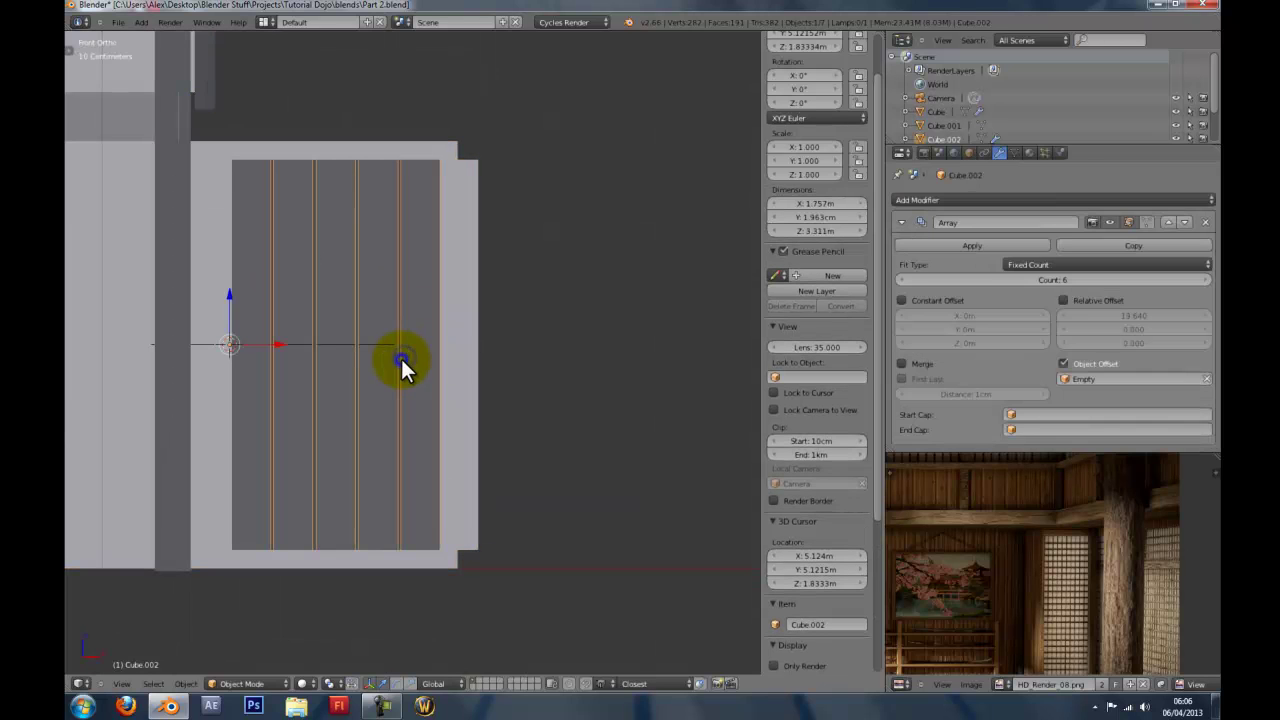
pyautogui.click(1029, 153)
pyautogui.scroll(4, 965, 238)
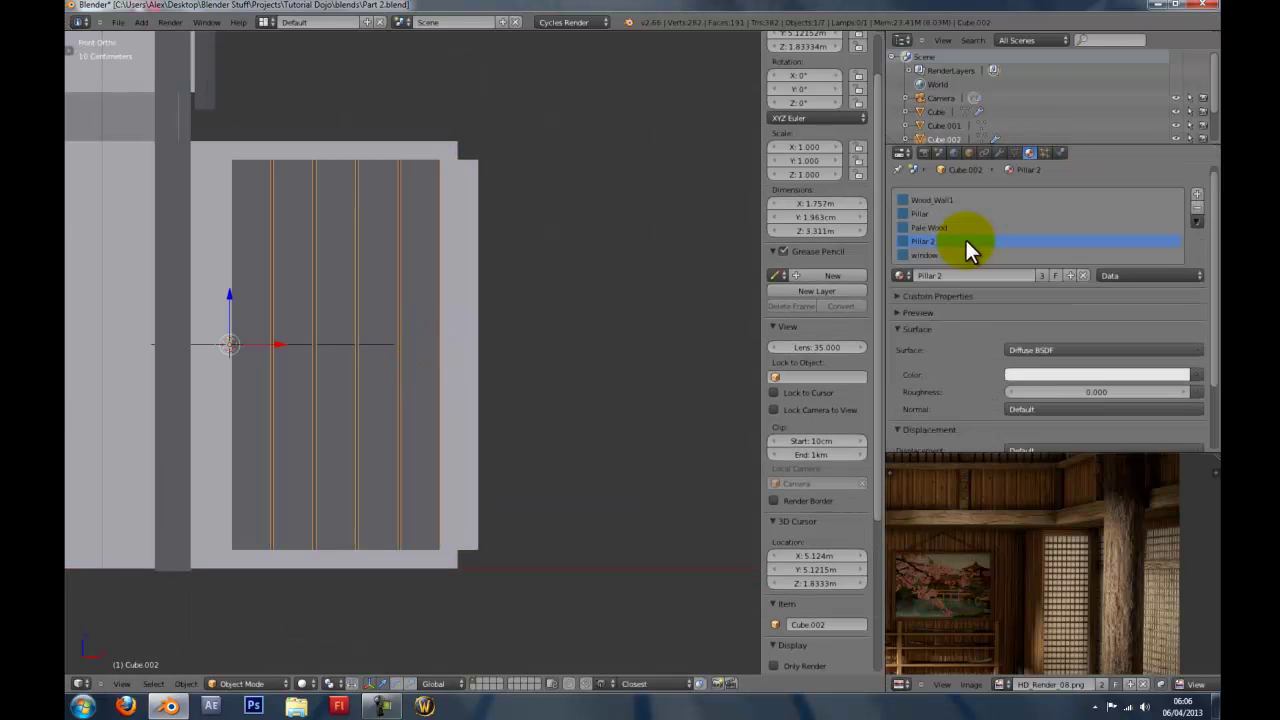
pyautogui.scroll(-4, 981, 324)
pyautogui.click(966, 421)
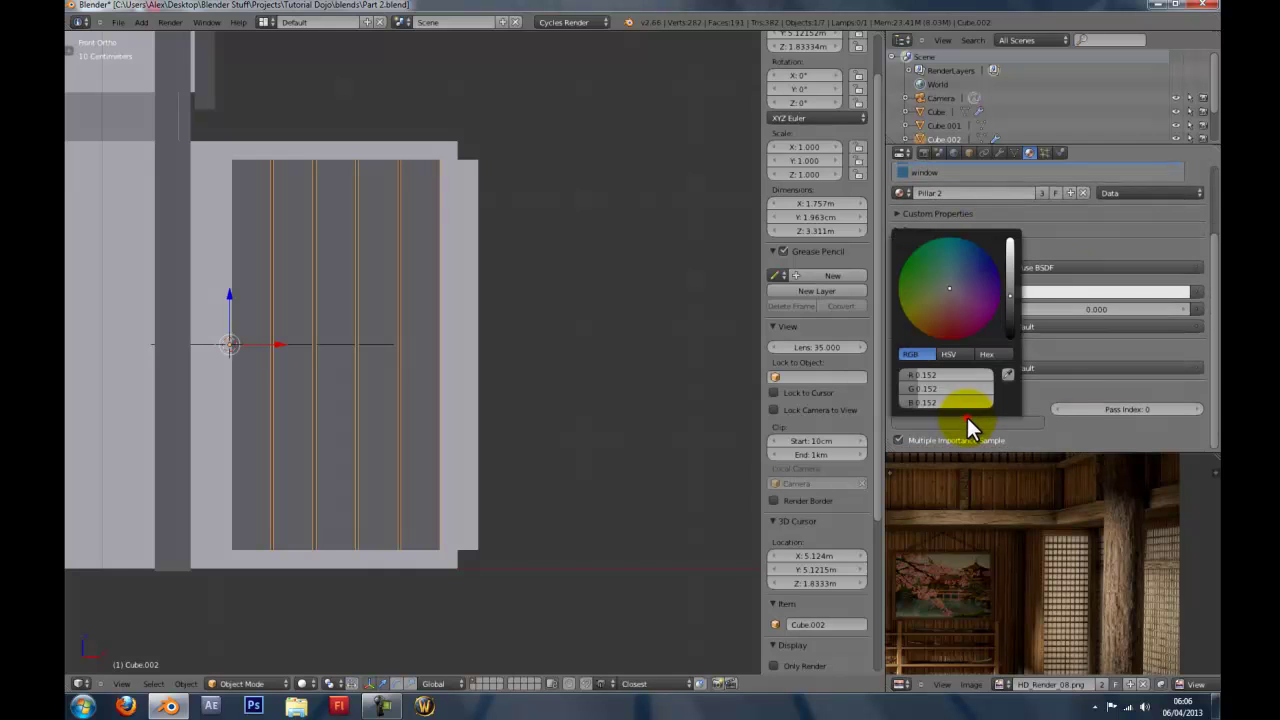
pyautogui.moveTo(1005, 268); pyautogui.dragTo(1008, 312)
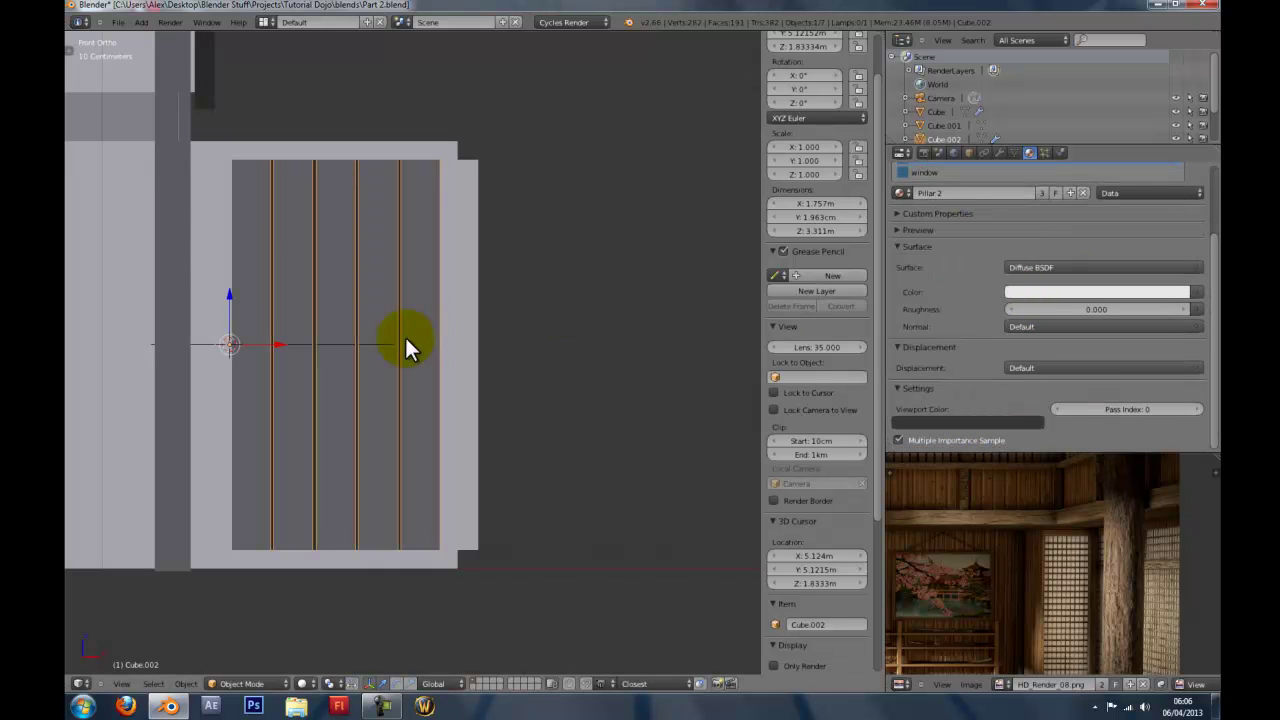
# Lighten the viewport color of the window material.
pyautogui.click(955, 173)
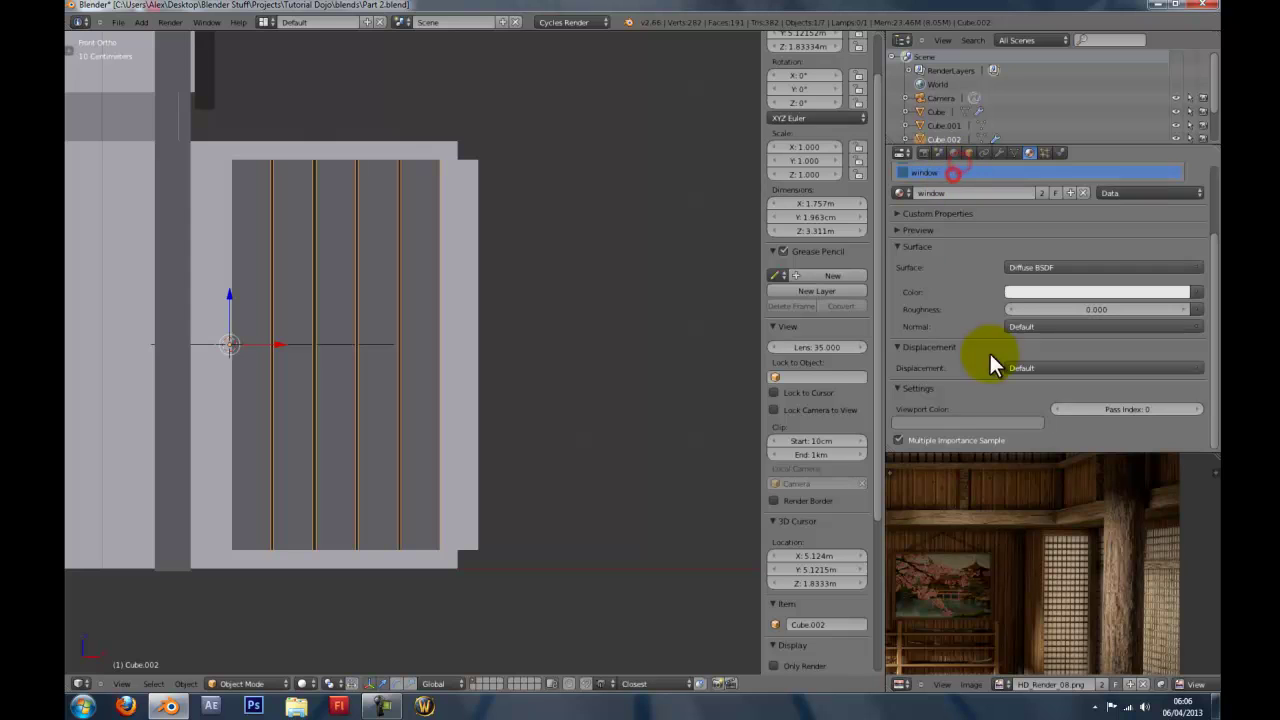
pyautogui.click(982, 418)
pyautogui.moveTo(1009, 288); pyautogui.dragTo(1012, 258)
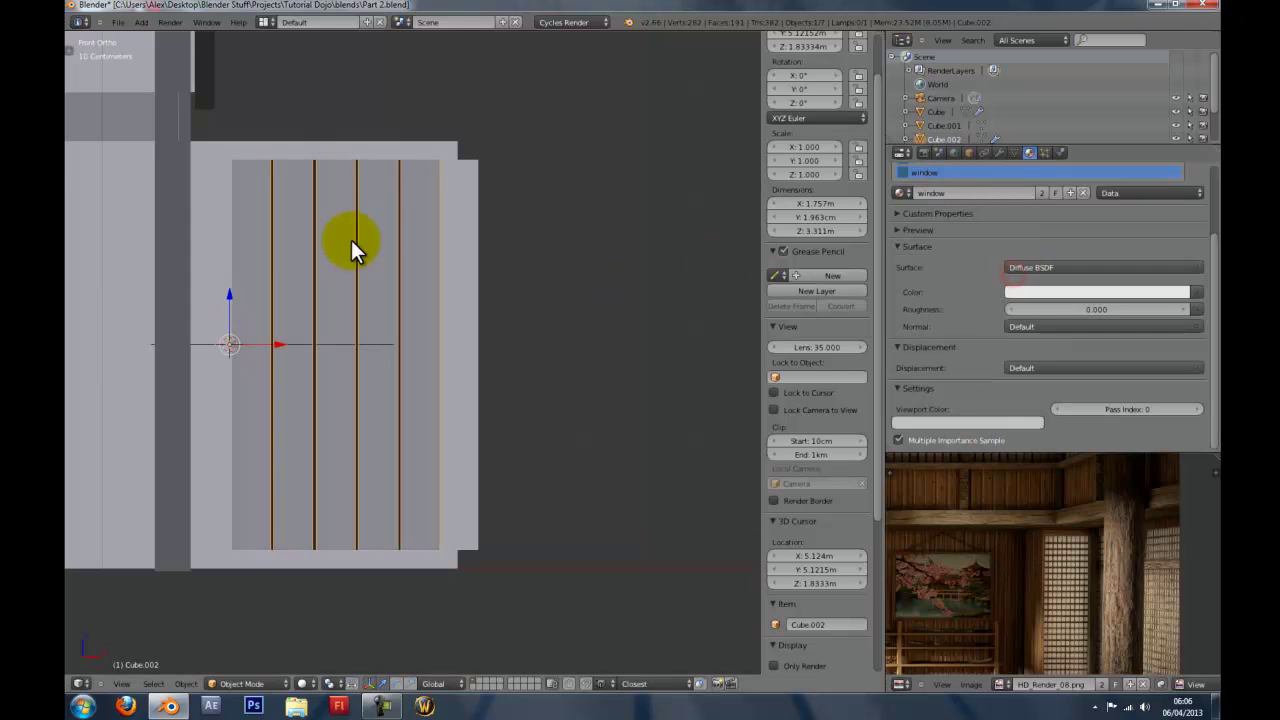
# Select the vertical bars together with their Empty in the front wireframe view.
pyautogui.press('a')
pyautogui.scroll(-5, 417, 272)
pyautogui.moveTo(417, 272); pyautogui.dragTo(421, 272, button='middle')
pyautogui.scroll(2, 422, 273)
pyautogui.rightClick(405, 319)
pyautogui.moveTo(405, 319)
pyautogui.mouseDown(button='middle')
pyautogui.moveTo(391, 329)
pyautogui.moveTo(385, 317)
pyautogui.mouseUp(button='middle')
pyautogui.scroll(1, 391, 329)
pyautogui.press('KP_1')
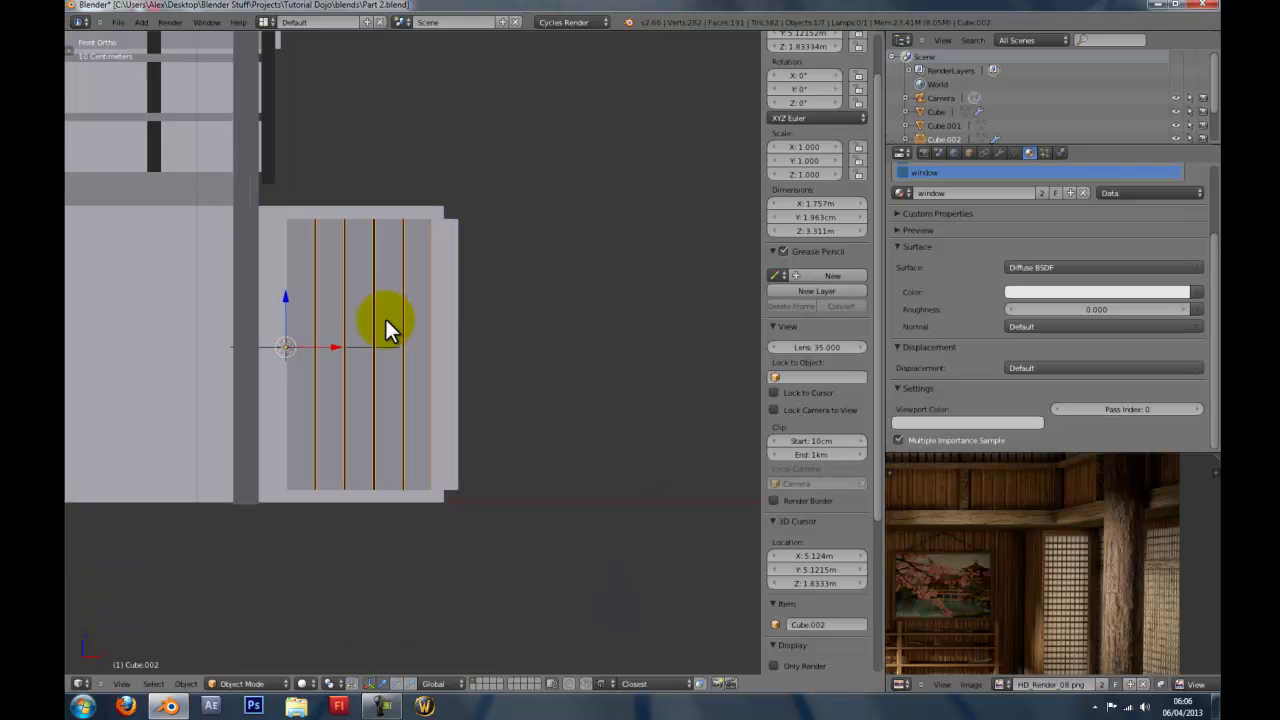
pyautogui.press('z')
pyautogui.scroll(2, 253, 350)
pyautogui.keyDown('shift'); pyautogui.rightClick(211, 345); pyautogui.keyUp('shift')
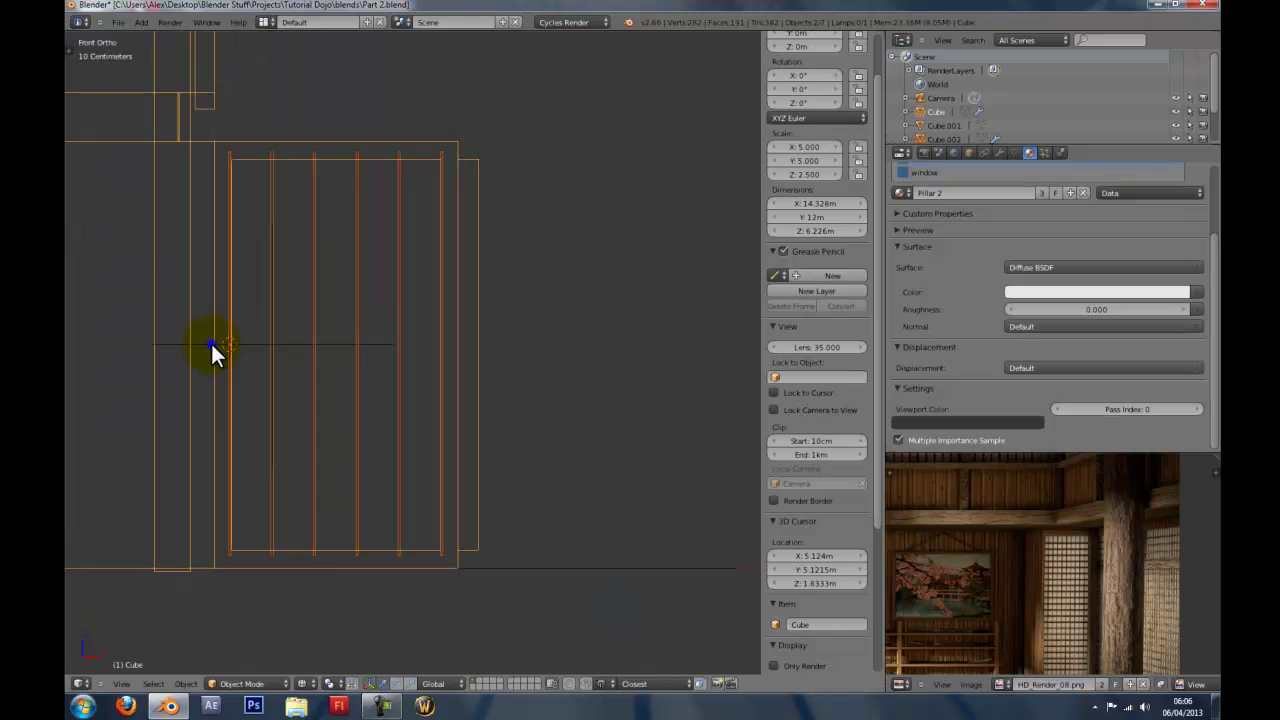
pyautogui.hotkey('ctrl', 'z')
pyautogui.keyDown('shift'); pyautogui.rightClick(205, 345); pyautogui.keyUp('shift')
# Duplicate the bars and Empty, rotate the copies by 90 degrees and move them over the lower half of the window.
pyautogui.hotkey('shift', 'd')
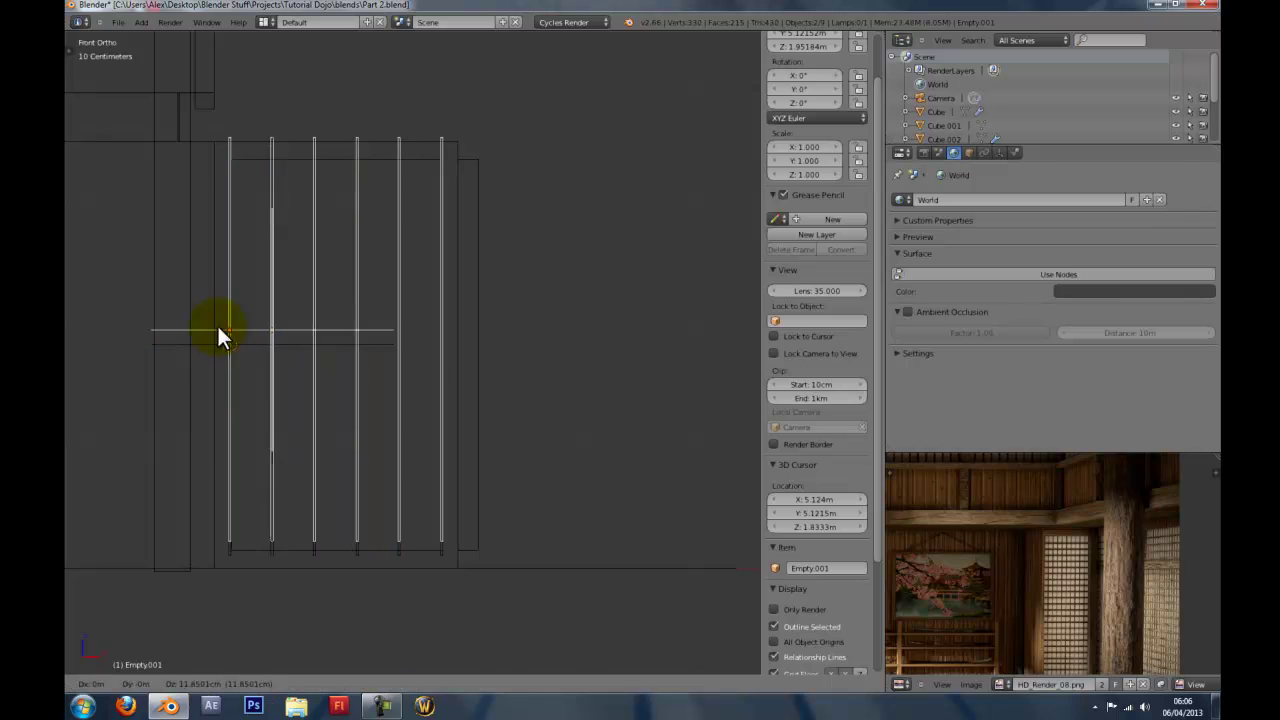
pyautogui.write('r90')
pyautogui.press('Return')
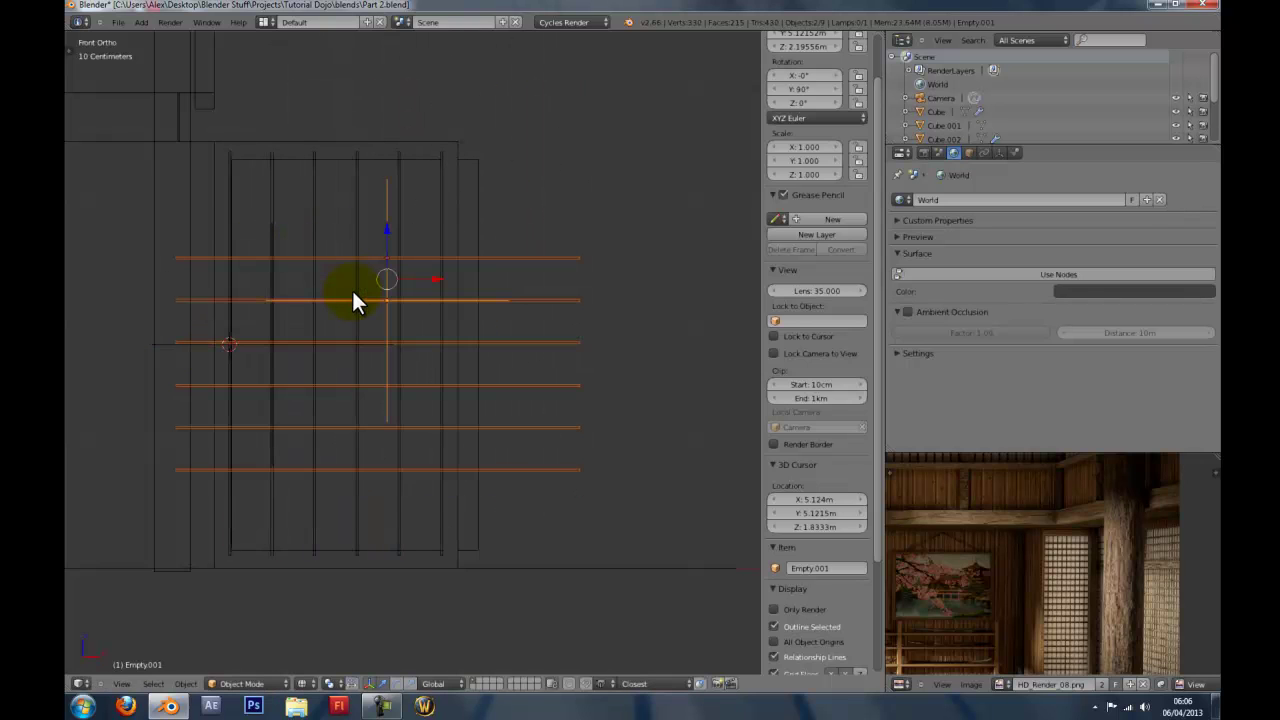
pyautogui.press('g')
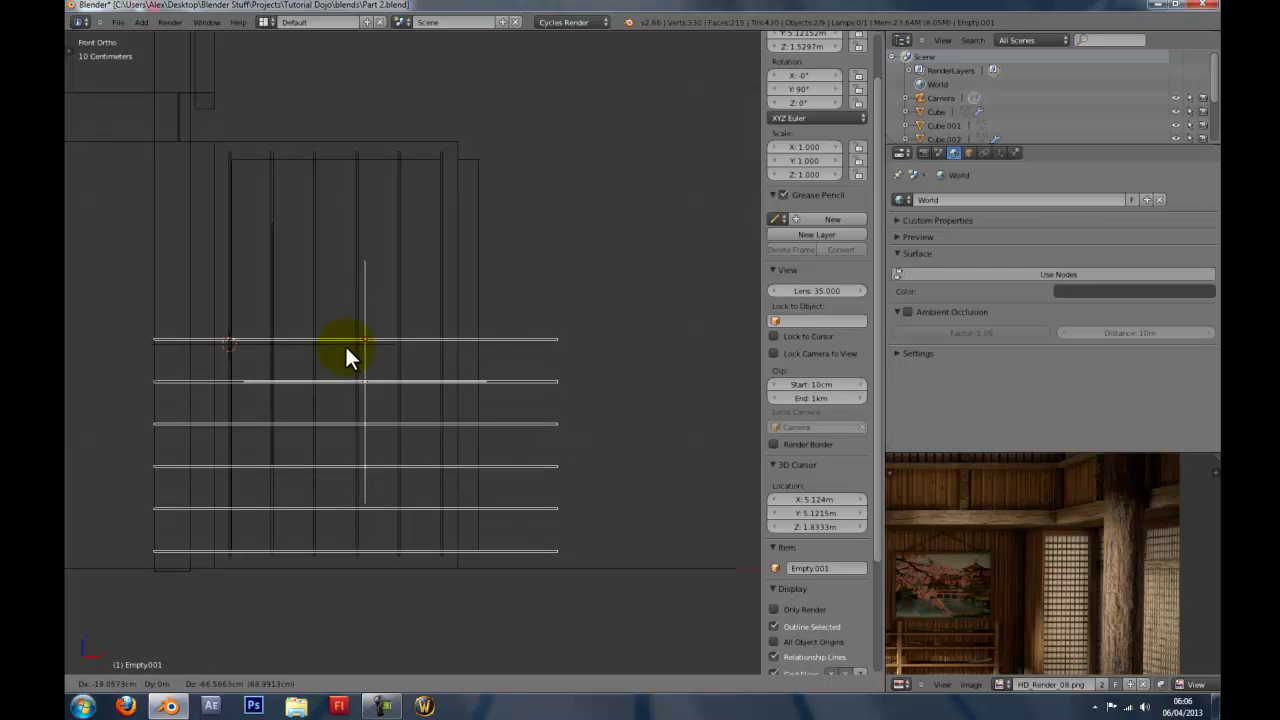
pyautogui.click(346, 348)
pyautogui.keyDown('shift'); pyautogui.moveTo(346, 348); pyautogui.dragTo(358, 192, button='middle'); pyautogui.keyUp('shift')
pyautogui.scroll(7, 445, 399)
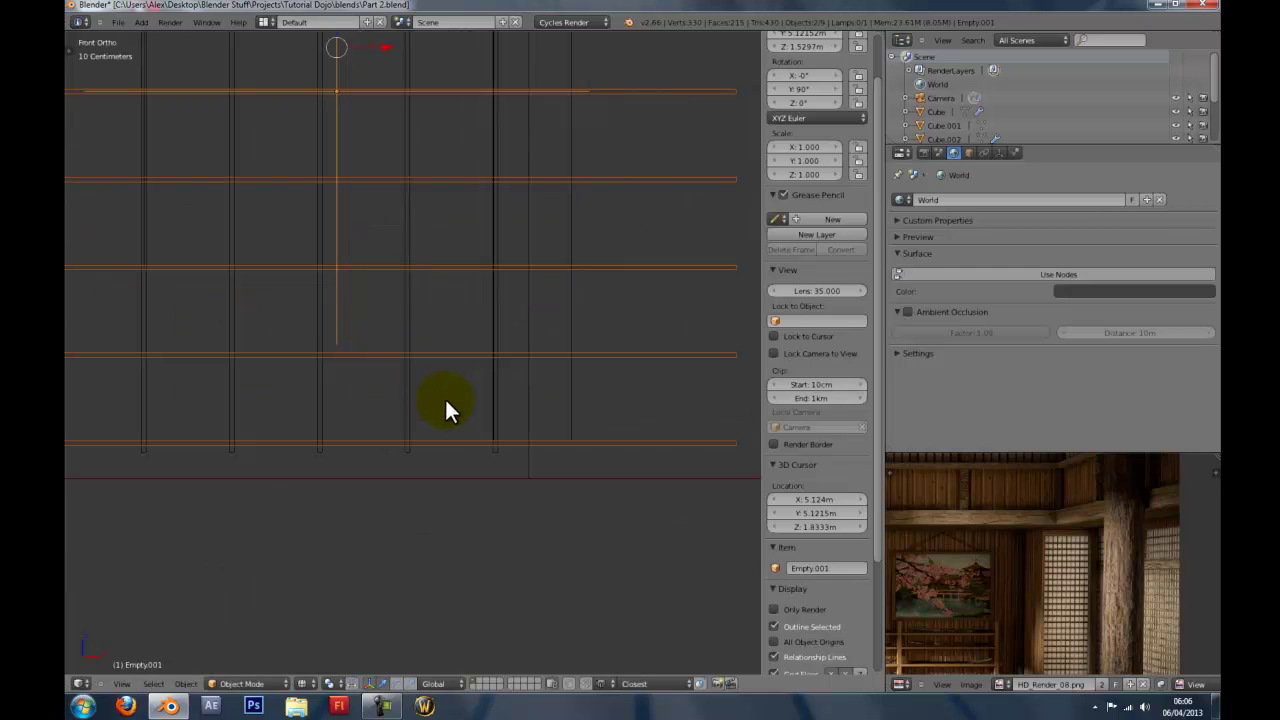
# Raise the horizontal bars' mesh along Z in Edit Mode until the uppermost bar lines up with the top edge of the window opening.
pyautogui.rightClick(463, 519)
pyautogui.press('Tab')
pyautogui.scroll(-3, 457, 381)
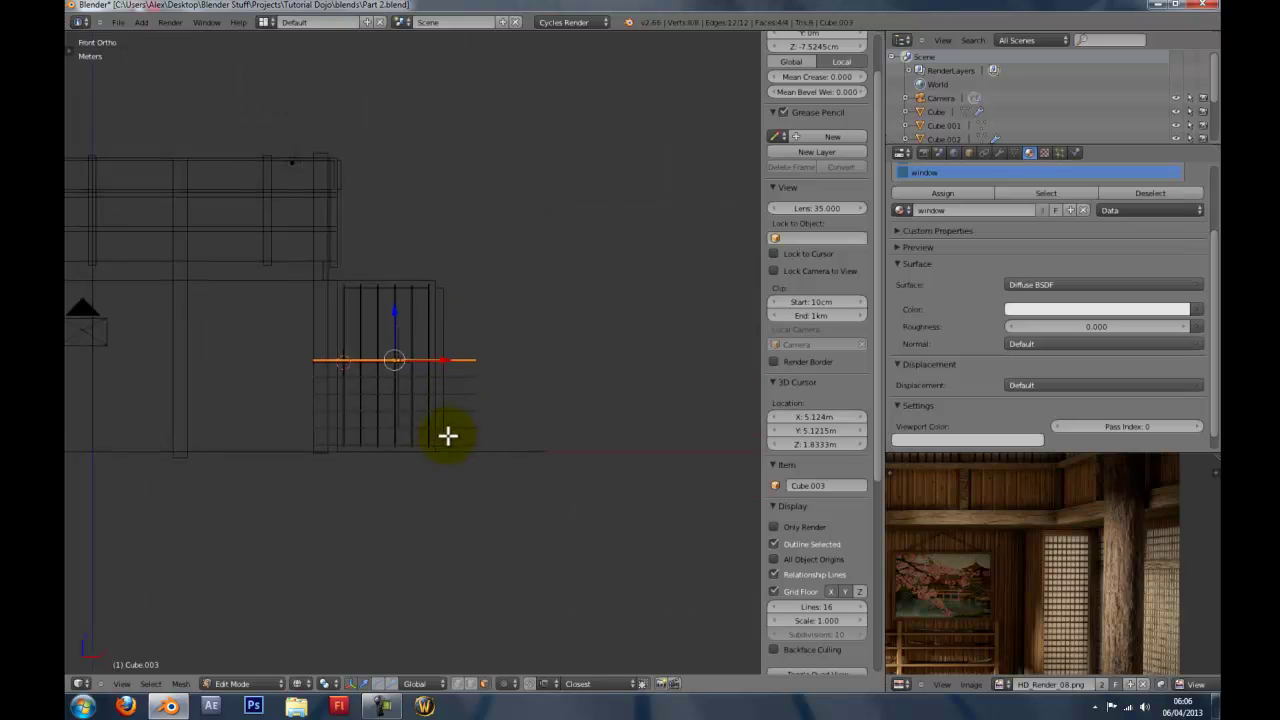
pyautogui.scroll(6, 449, 434)
pyautogui.press('g')
pyautogui.press('y')
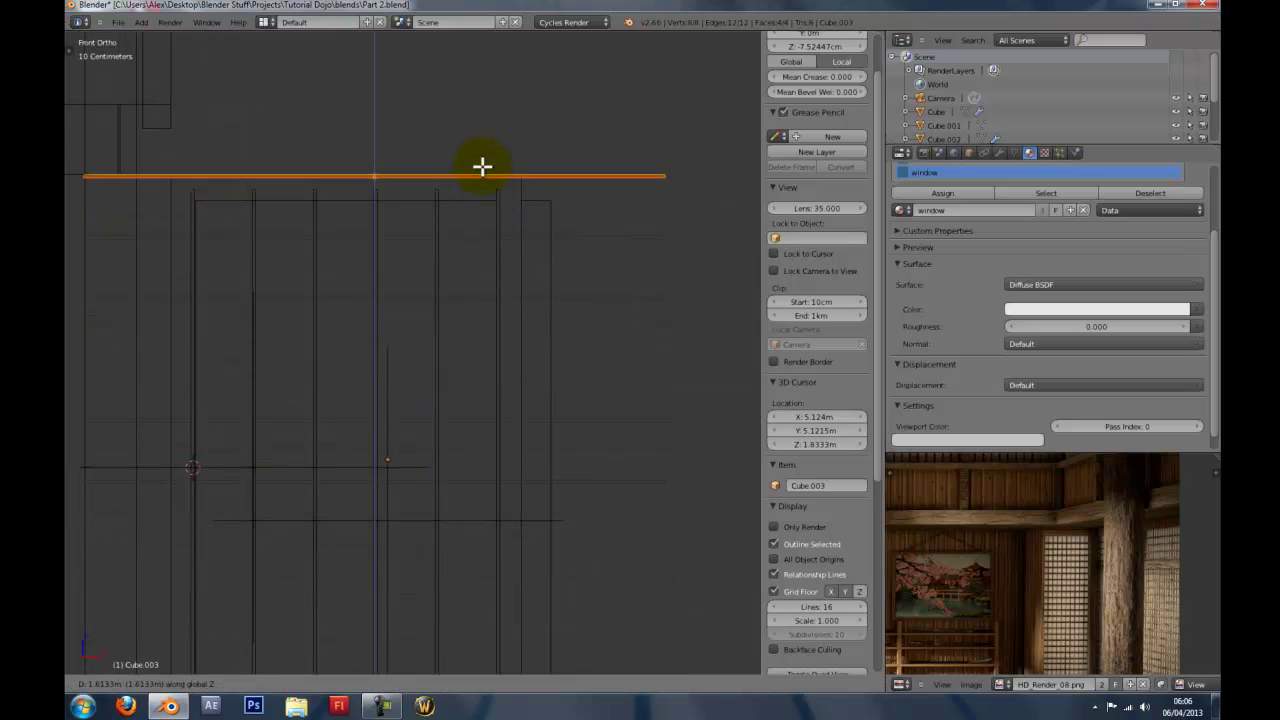
pyautogui.click(474, 117)
pyautogui.scroll(2, 470, 134)
pyautogui.keyDown('shift'); pyautogui.moveTo(489, 34); pyautogui.dragTo(477, 152, button='middle'); pyautogui.keyUp('shift')
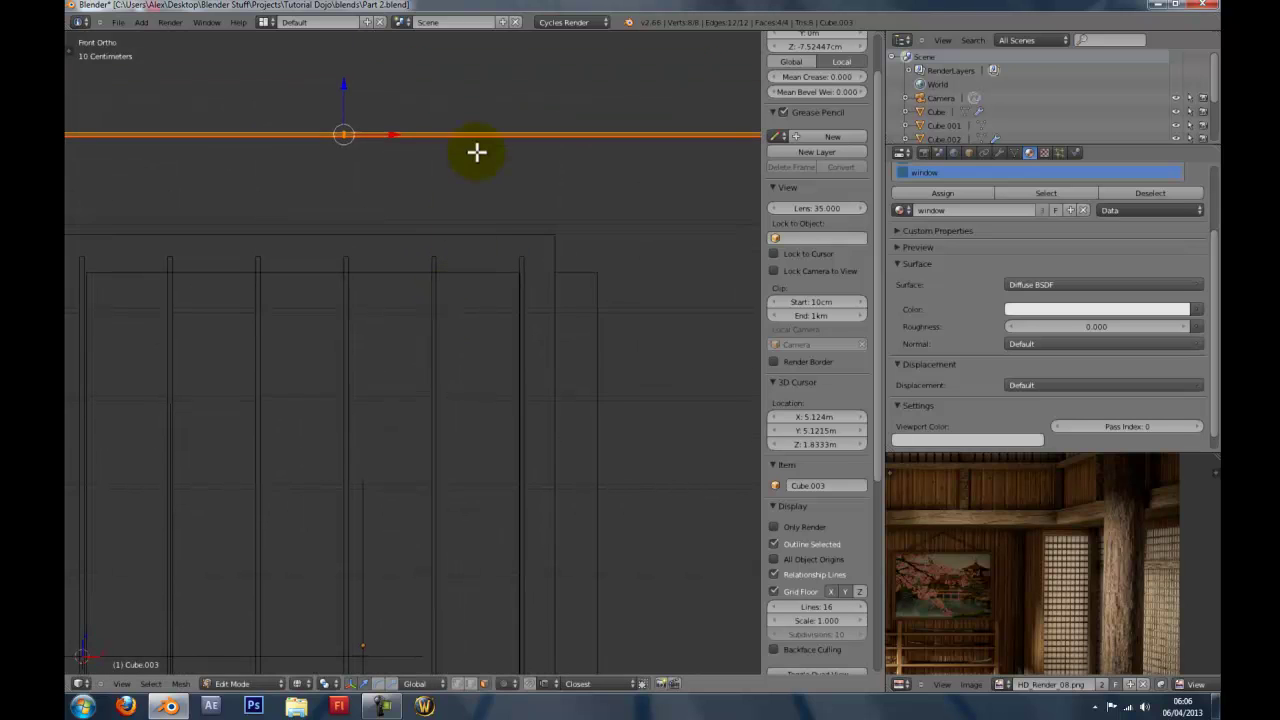
pyautogui.press('g')
pyautogui.press('z')
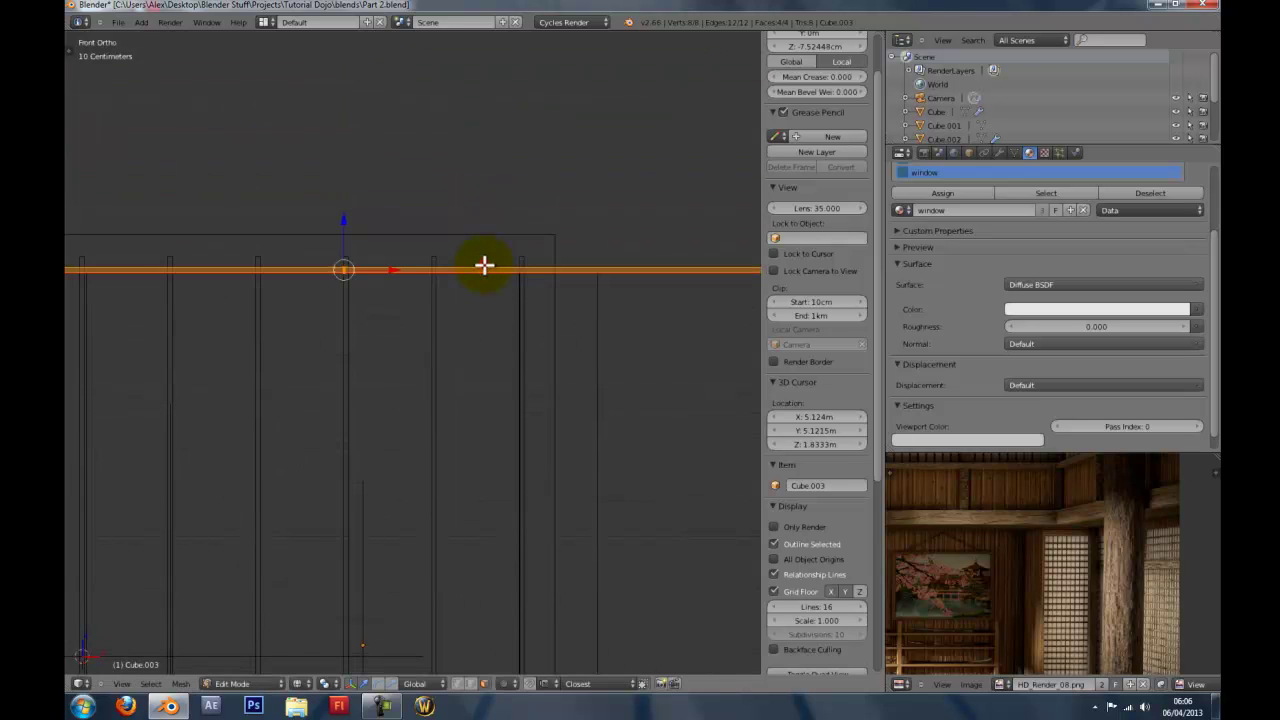
pyautogui.press('Tab')
pyautogui.scroll(-5, 463, 292)
pyautogui.rightClick(406, 479)
pyautogui.press('z')
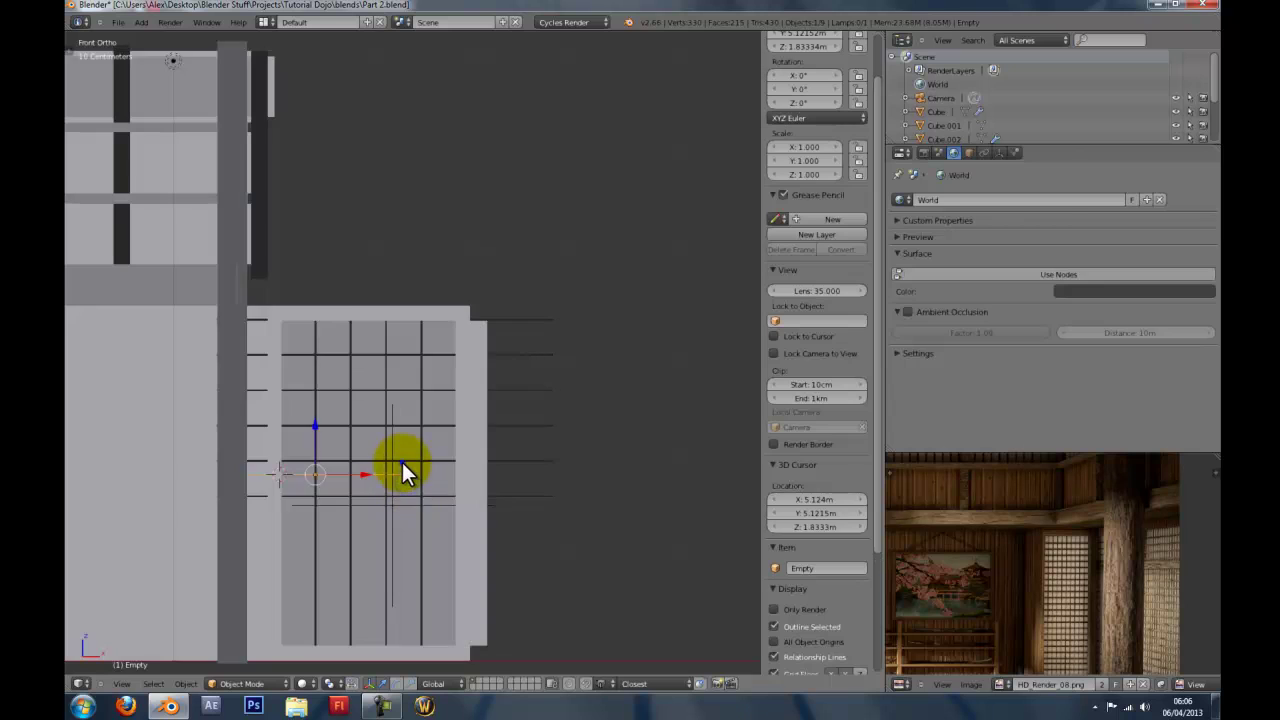
pyautogui.rightClick(402, 463)
pyautogui.press('z')
pyautogui.moveTo(397, 466); pyautogui.dragTo(382, 498, button='middle')
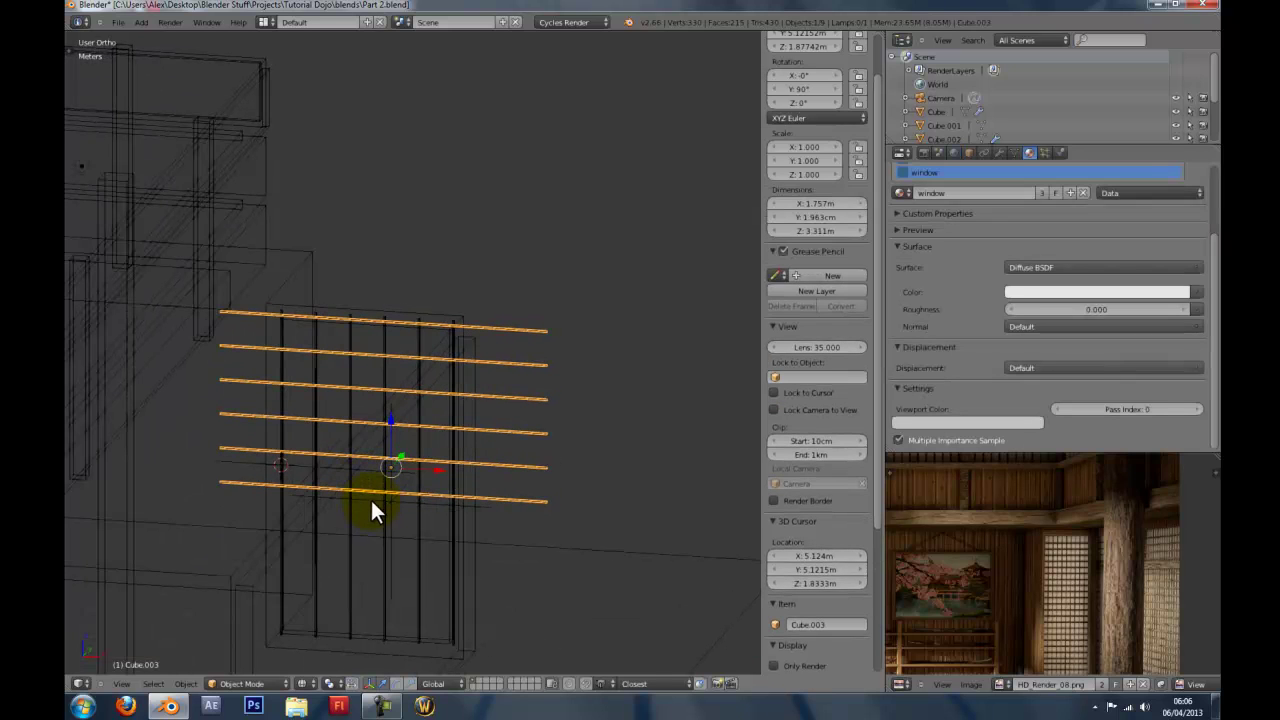
pyautogui.press('a')
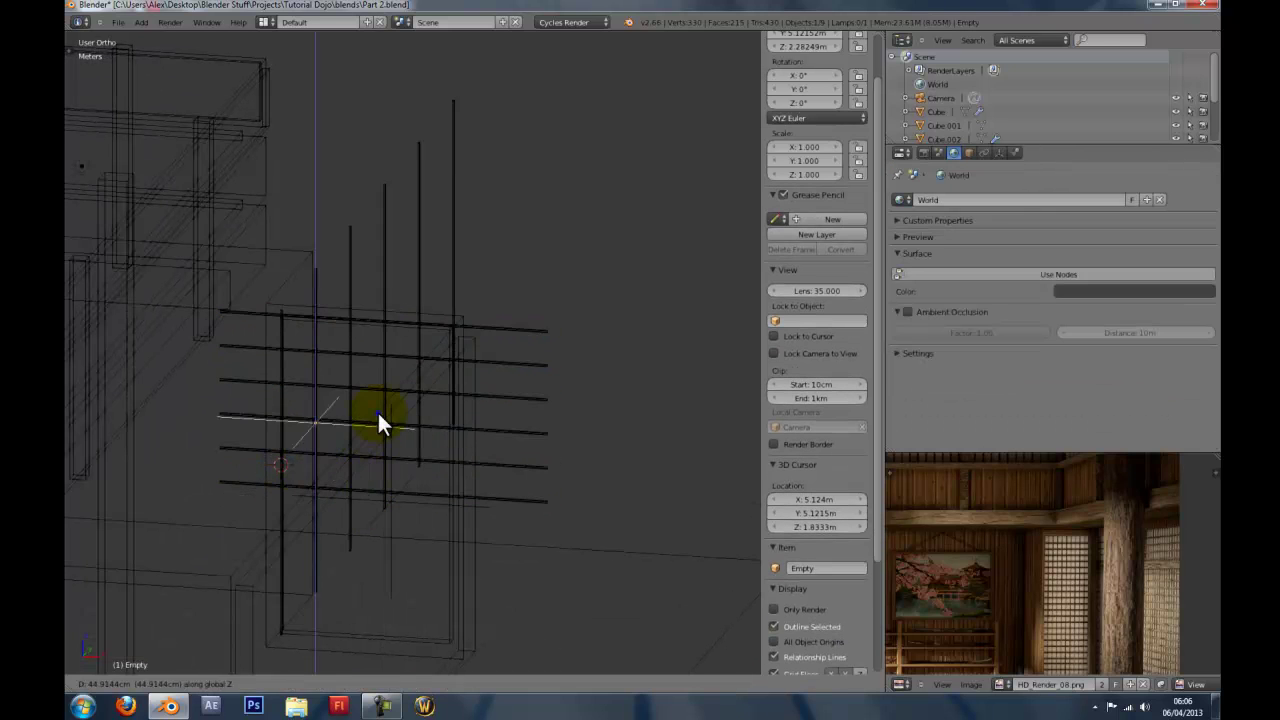
pyautogui.rightClick(388, 502)
# Lower the horizontal bars' Empty along Z to about 1.23 m so the last bar meets the bottom edge of the window opening.
pyautogui.rightClick(390, 500)
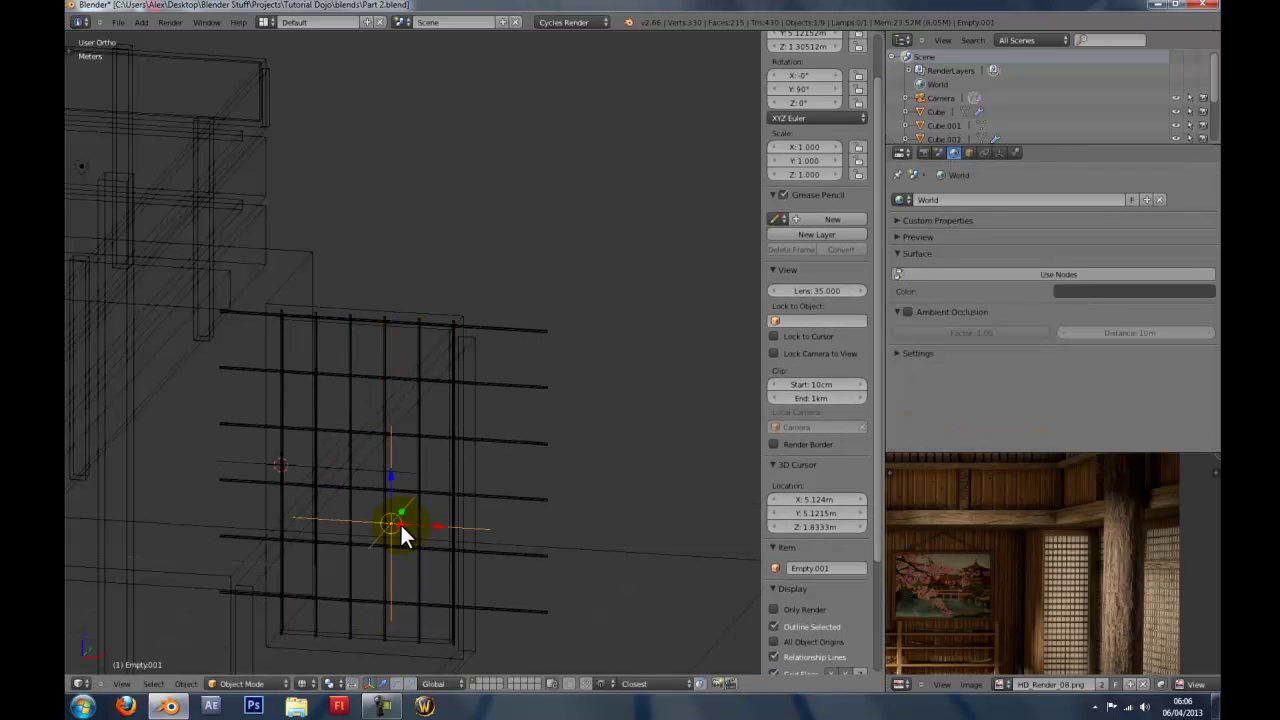
pyautogui.press('KP_1')
pyautogui.keyDown('shift'); pyautogui.moveTo(434, 607); pyautogui.dragTo(466, 331, button='middle'); pyautogui.keyUp('shift')
pyautogui.scroll(7, 468, 331)
pyautogui.press('z')
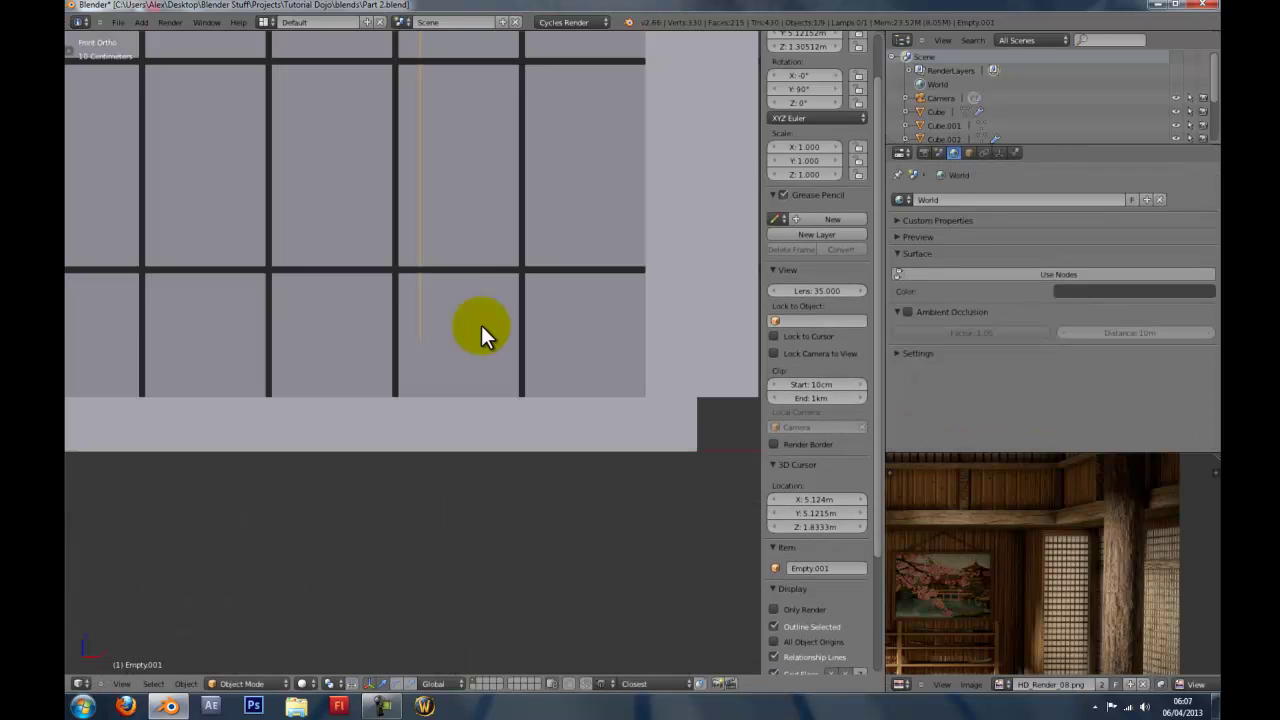
pyautogui.press('g')
pyautogui.press('z')
pyautogui.click(445, 290)
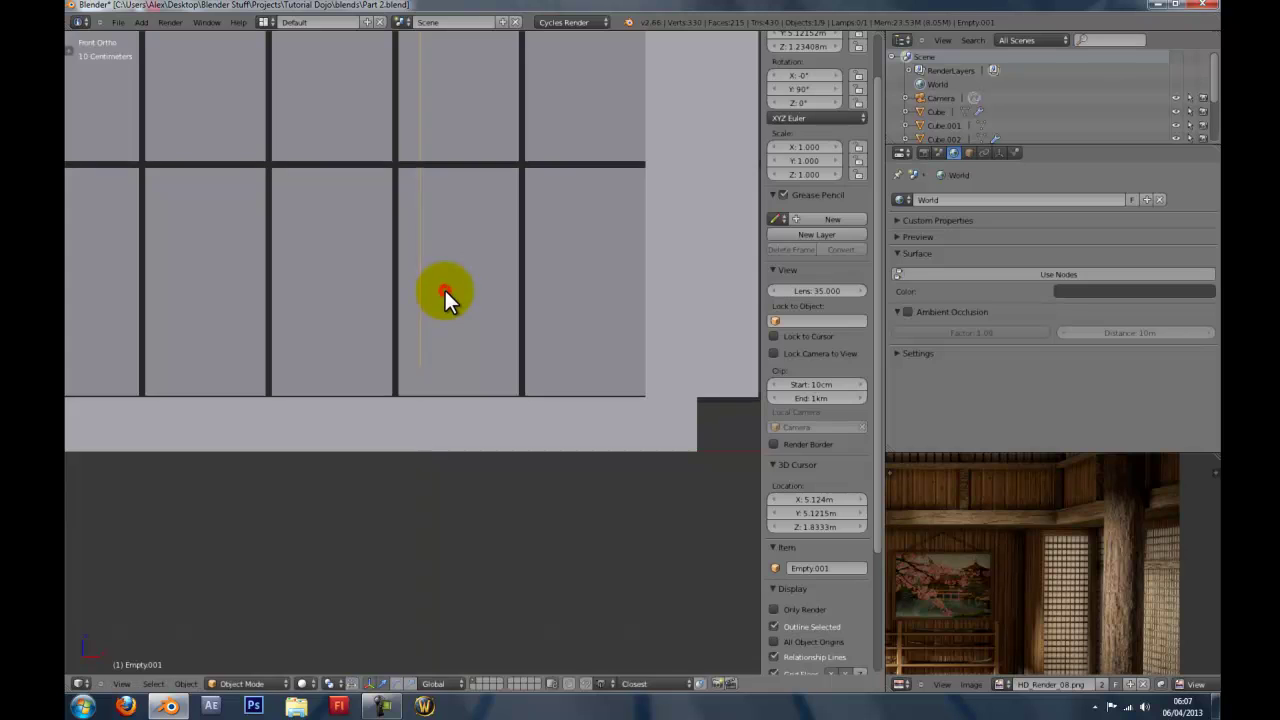
pyautogui.press('z')
pyautogui.press('g')
pyautogui.press('z')
pyautogui.click(444, 291)
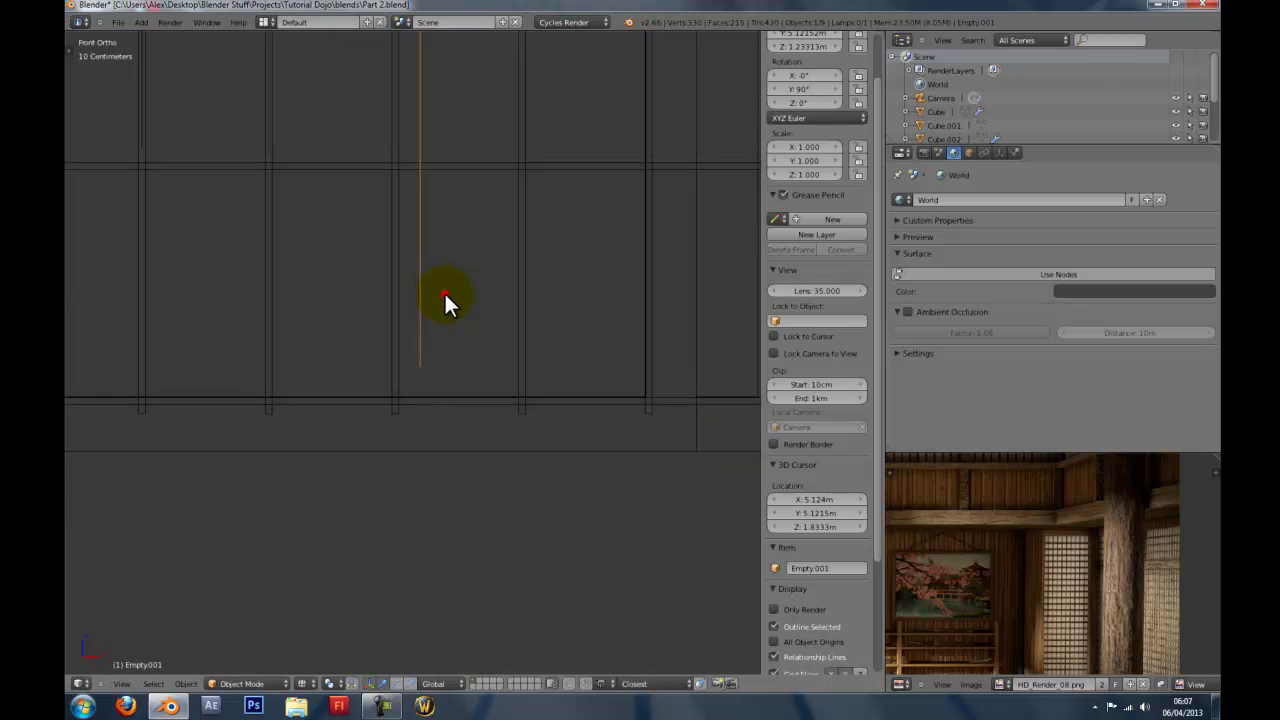
# Increase the Array count of the window's horizontal bars to 7.
pyautogui.press('z')
pyautogui.scroll(-9, 400, 284)
pyautogui.keyDown('shift'); pyautogui.moveTo(398, 321); pyautogui.dragTo(402, 360, button='middle'); pyautogui.keyUp('shift')
pyautogui.moveTo(402, 333); pyautogui.dragTo(771, 249, button='middle')
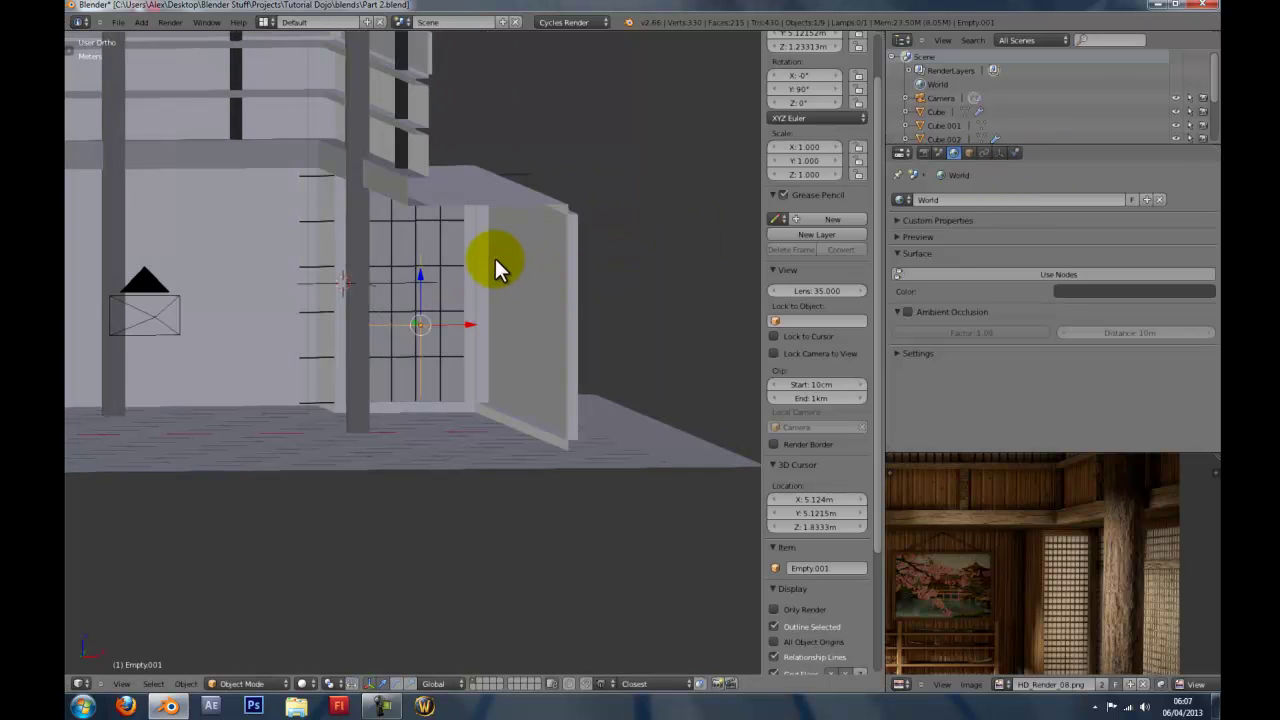
pyautogui.rightClick(452, 270)
pyautogui.click(1000, 153)
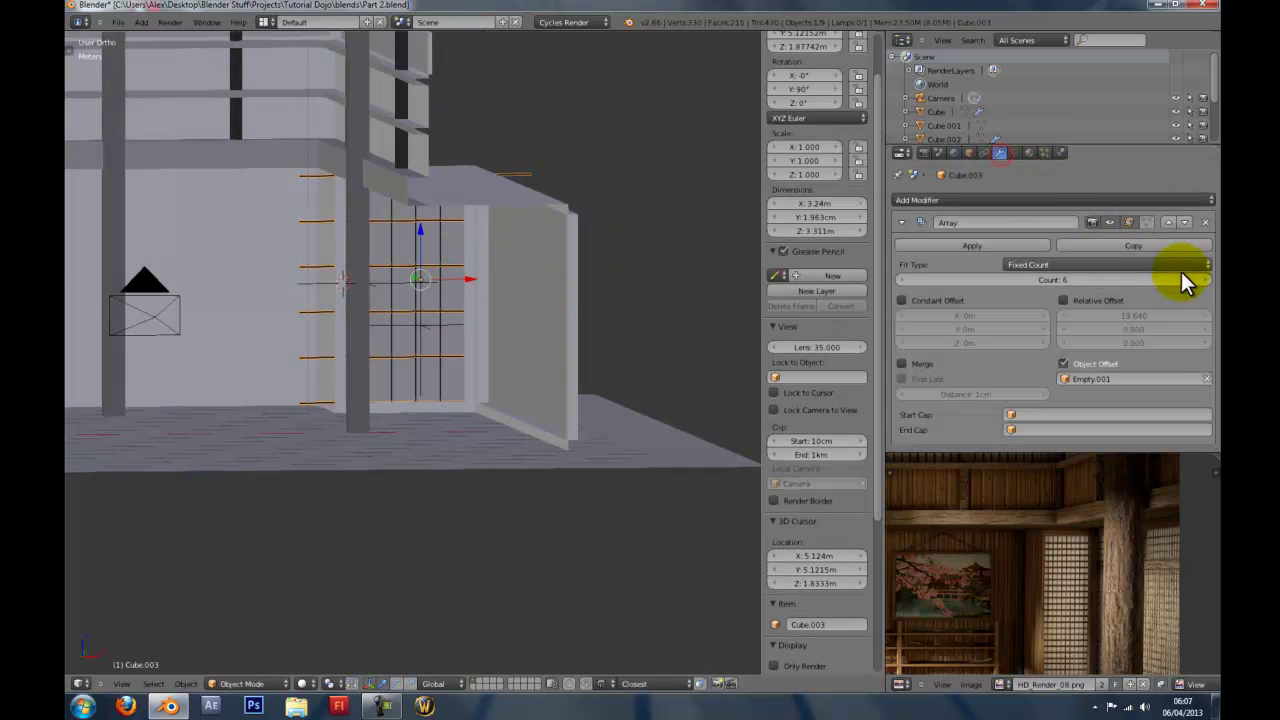
# Raise the horizontal bars' Empty along Z to about 1.34 m so the last bar meets the bottom edge of the window opening.
pyautogui.press('z')
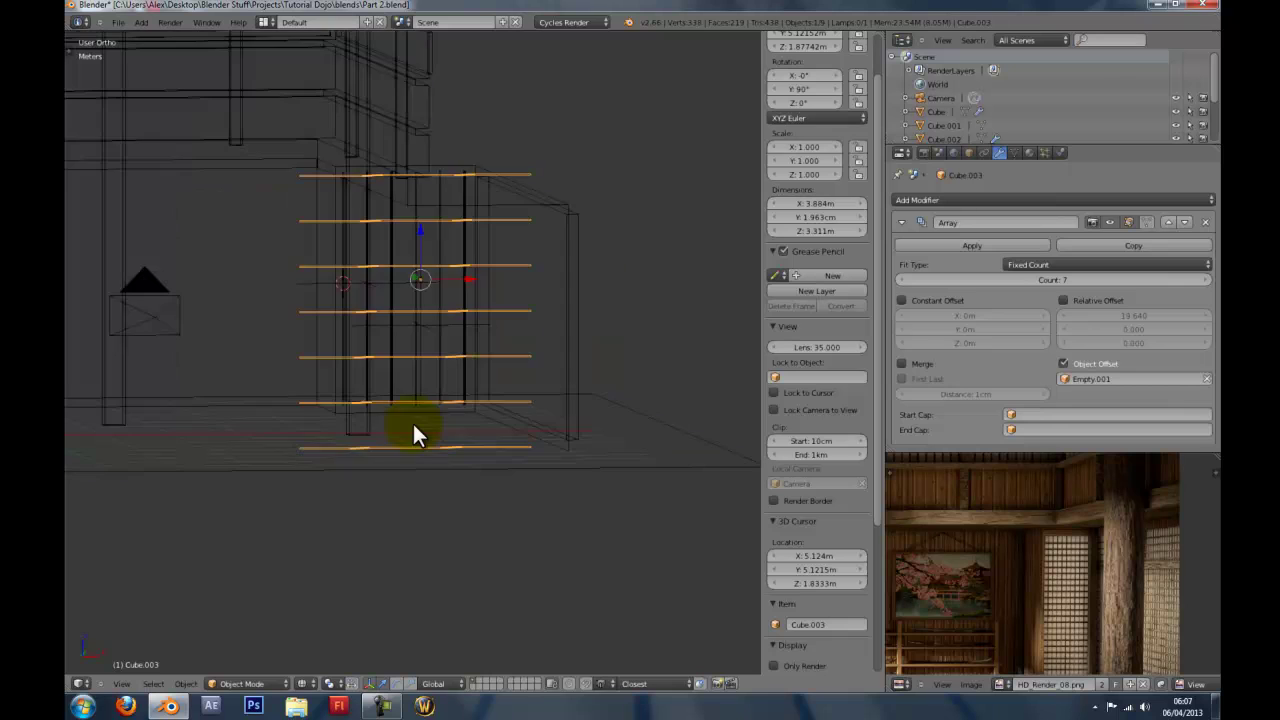
pyautogui.rightClick(409, 421)
pyautogui.rightClick(421, 323)
pyautogui.press('g')
pyautogui.press('z')
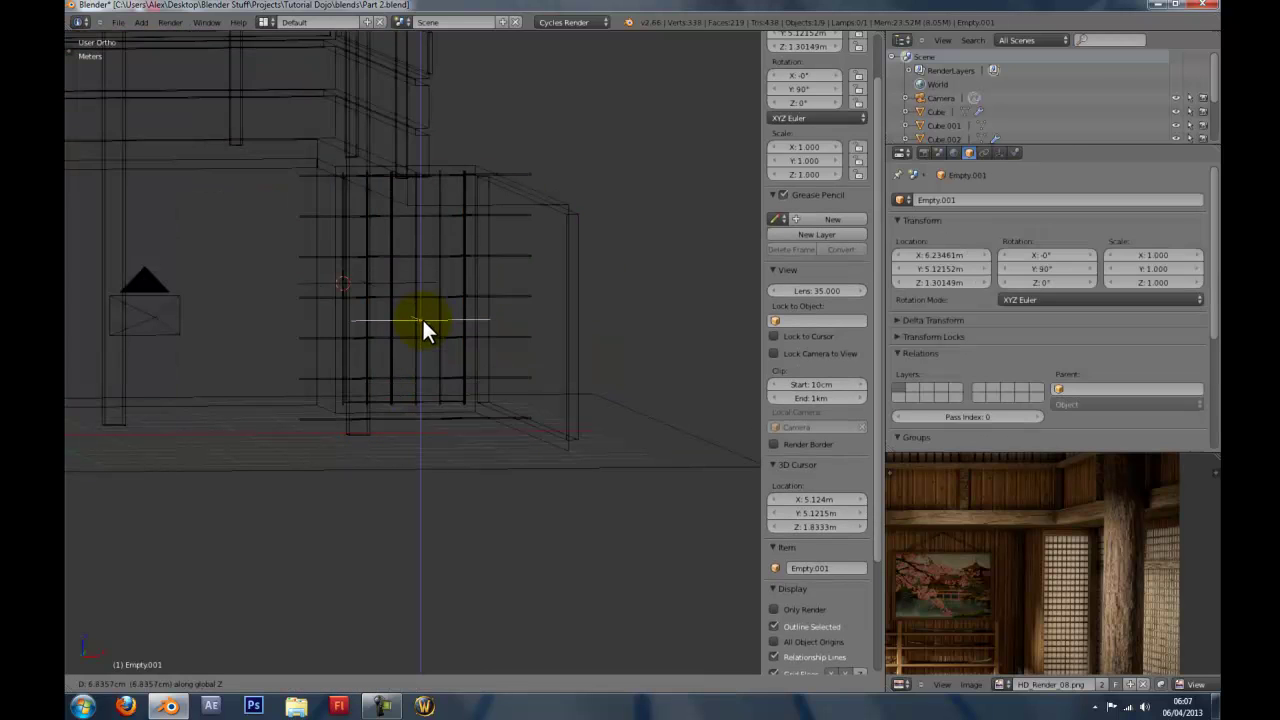
pyautogui.click(424, 305)
pyautogui.press('KP_1')
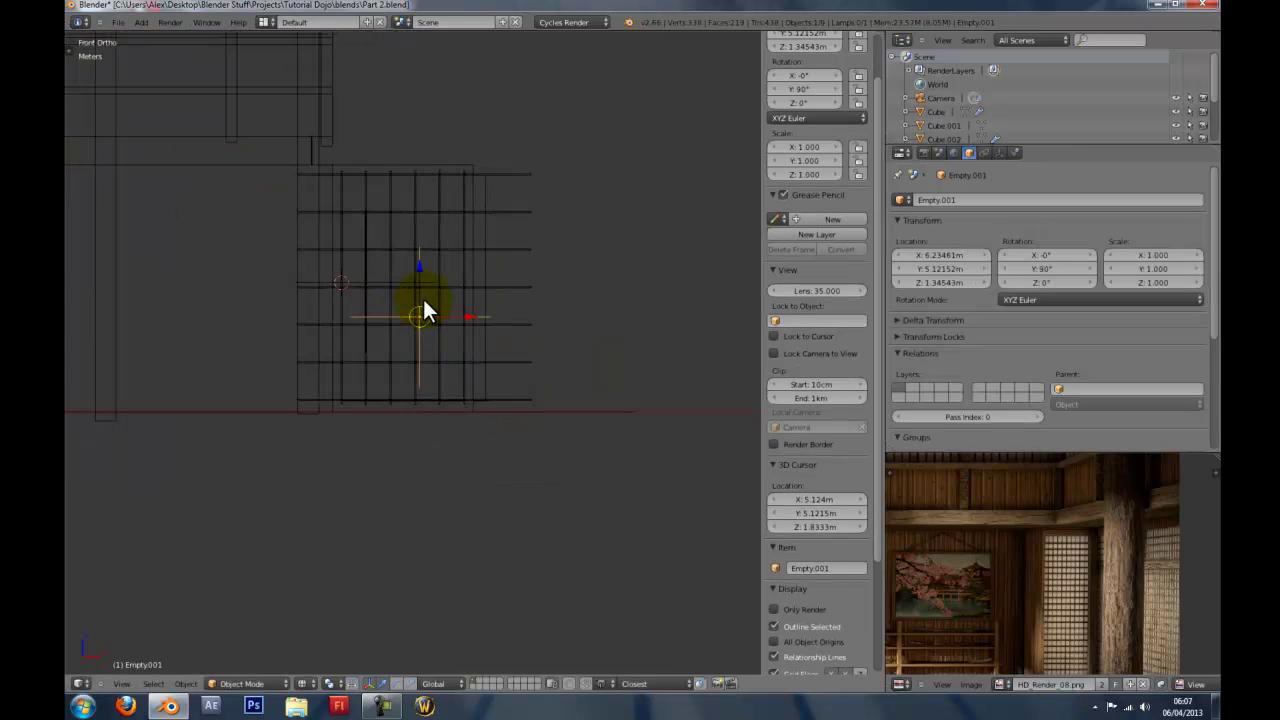
pyautogui.scroll(5, 440, 297)
pyautogui.press('g')
pyautogui.press('z')
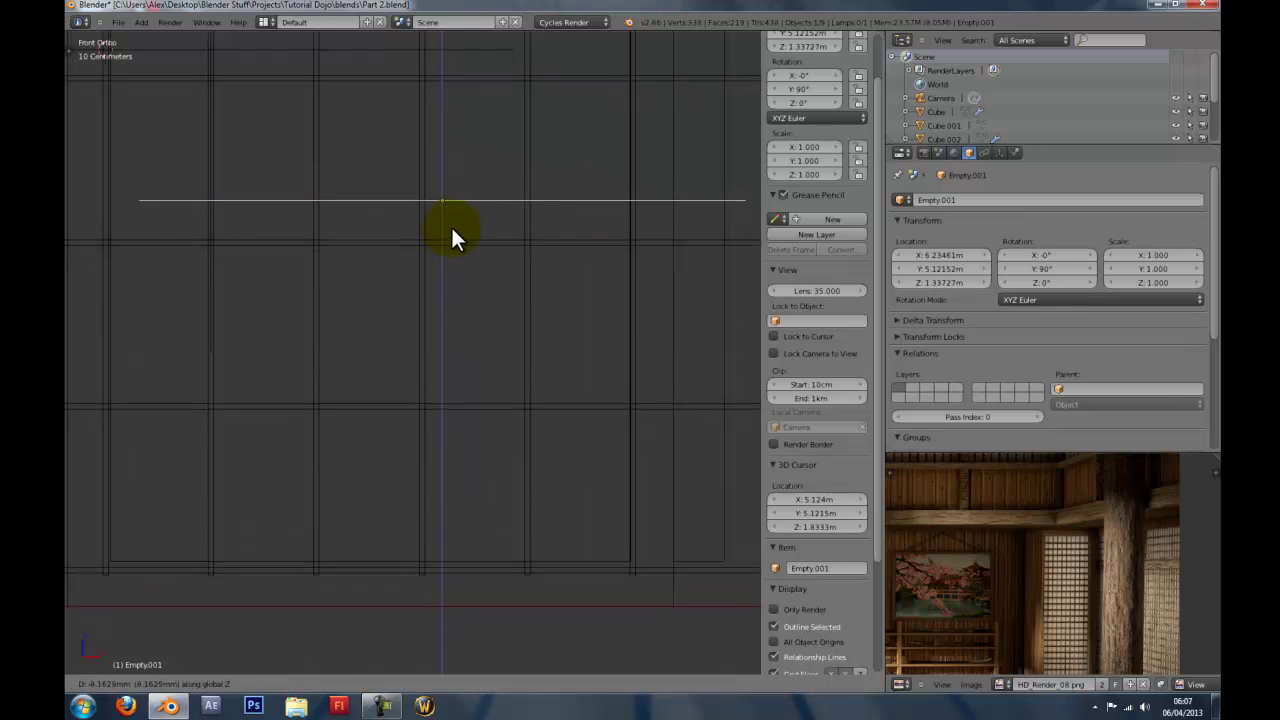
pyautogui.click(451, 222)
# Scale the horizontal bars' mesh along X to about 0.68 in Edit Mode so the bars fit the window's width.
pyautogui.press('z')
pyautogui.scroll(-5, 409, 340)
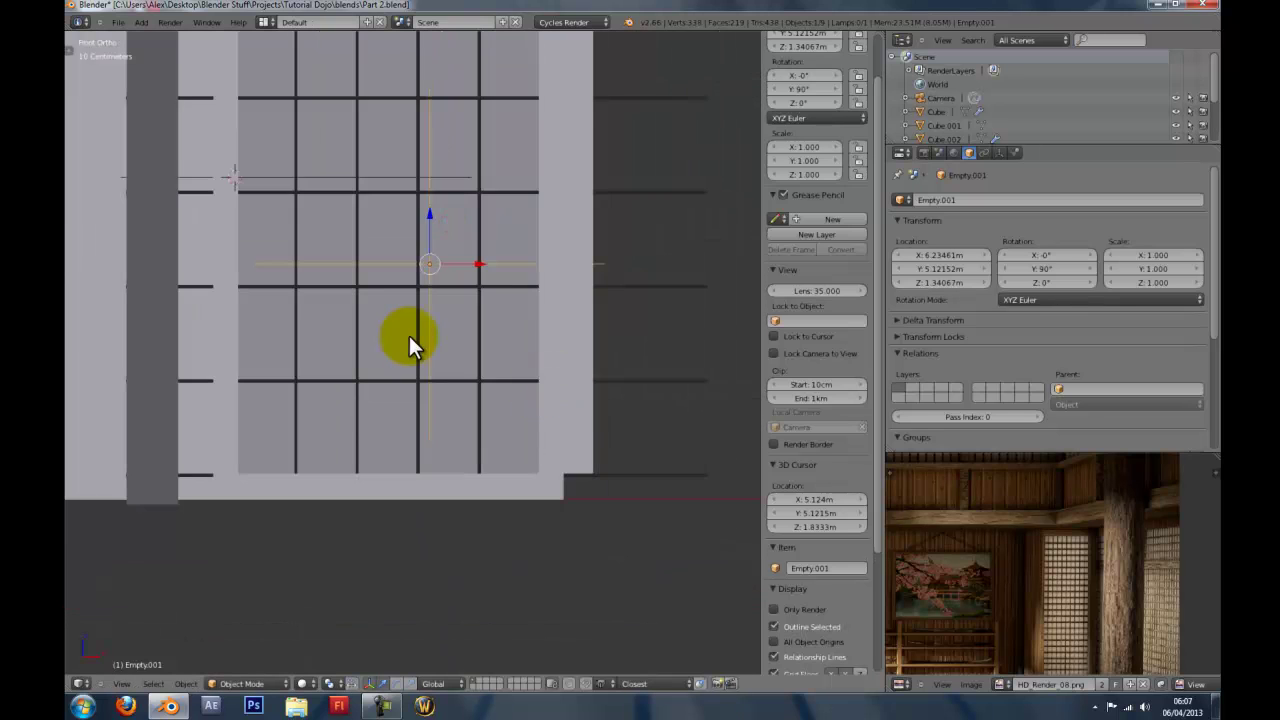
pyautogui.moveTo(391, 337)
pyautogui.mouseDown(button='middle')
pyautogui.moveTo(366, 334)
pyautogui.moveTo(445, 333)
pyautogui.moveTo(373, 339)
pyautogui.mouseUp(button='middle')
pyautogui.moveTo(497, 230); pyautogui.dragTo(511, 266, button='middle')
pyautogui.scroll(4, 253, 291)
pyautogui.rightClick(288, 274)
pyautogui.press('Tab')
pyautogui.press('s')
pyautogui.press('x')
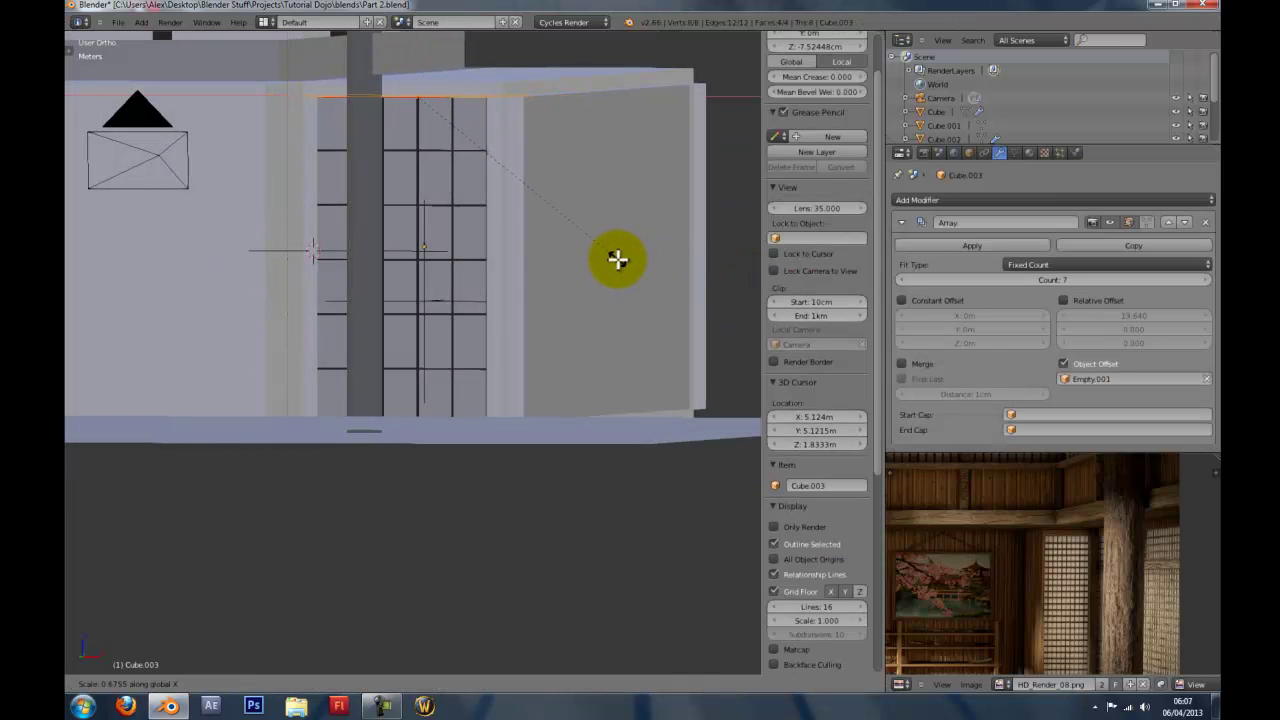
pyautogui.click(617, 259)
pyautogui.moveTo(614, 257); pyautogui.dragTo(637, 319, button='middle')
pyautogui.press('Tab')
# Select the window's vertical bars together with its horizontal bars.
pyautogui.scroll(2, 613, 319)
pyautogui.scroll(-4, 600, 320)
pyautogui.scroll(3, 525, 312)
pyautogui.rightClick(503, 299)
pyautogui.rightClick(510, 296)
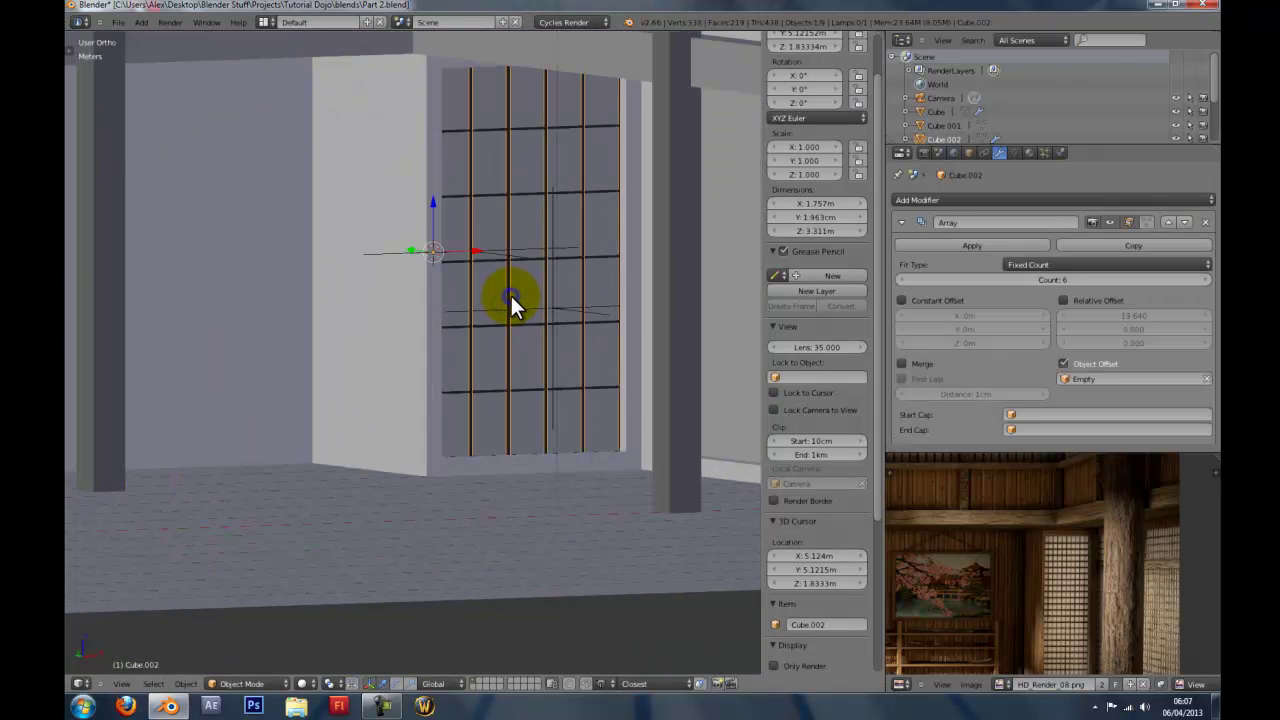
pyautogui.scroll(-5, 510, 293)
pyautogui.moveTo(508, 300); pyautogui.dragTo(472, 302, button='middle')
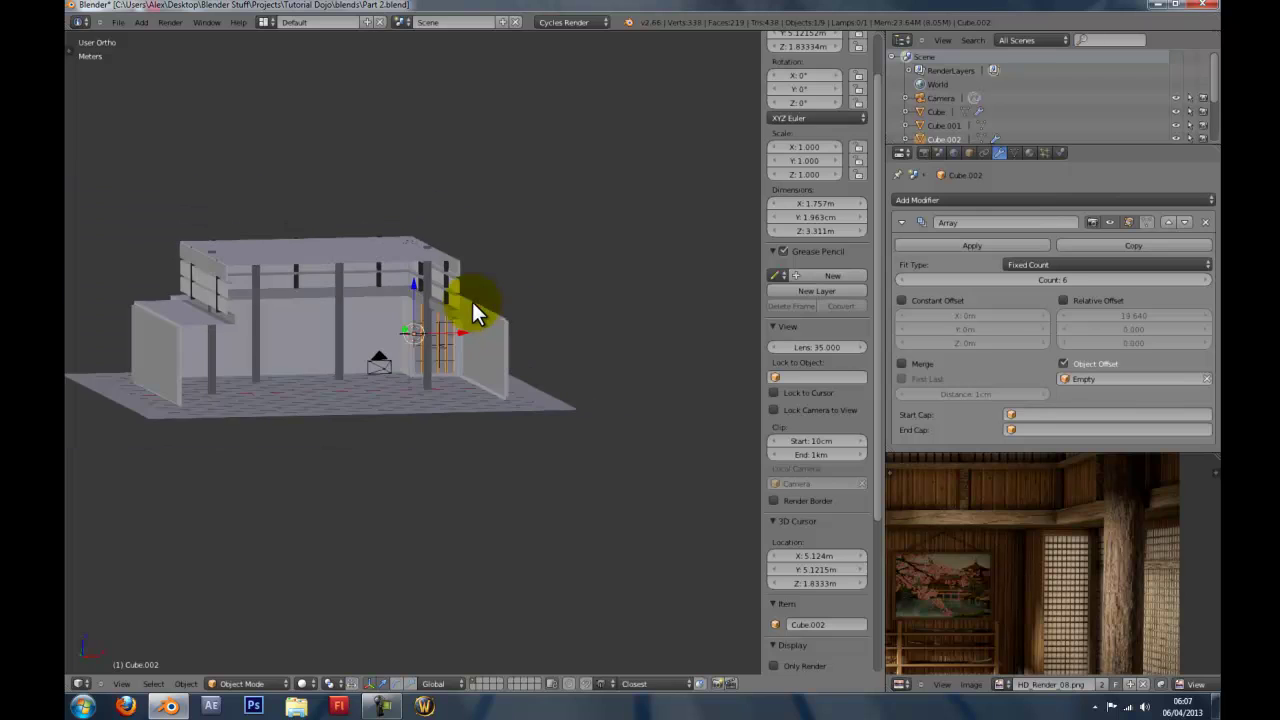
pyautogui.scroll(8, 466, 306)
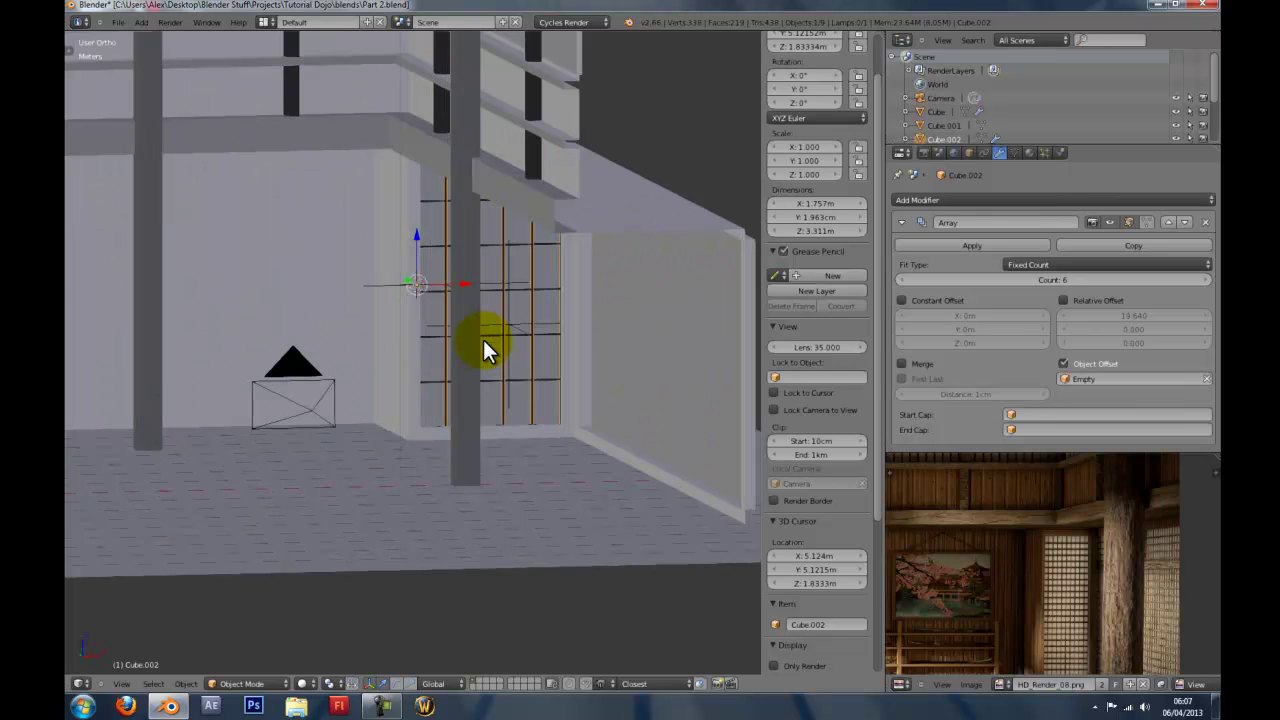
pyautogui.press('z')
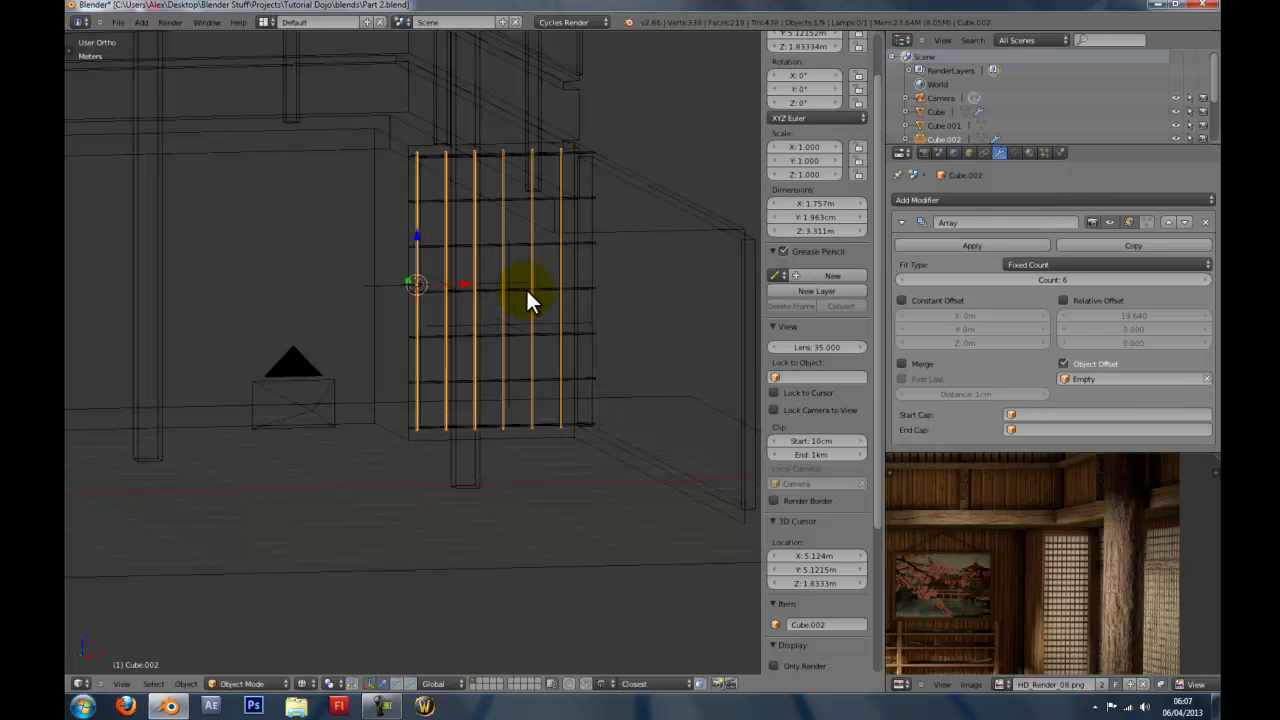
pyautogui.keyDown('shift'); pyautogui.rightClick(526, 288); pyautogui.keyUp('shift')
pyautogui.scroll(-8, 623, 349)
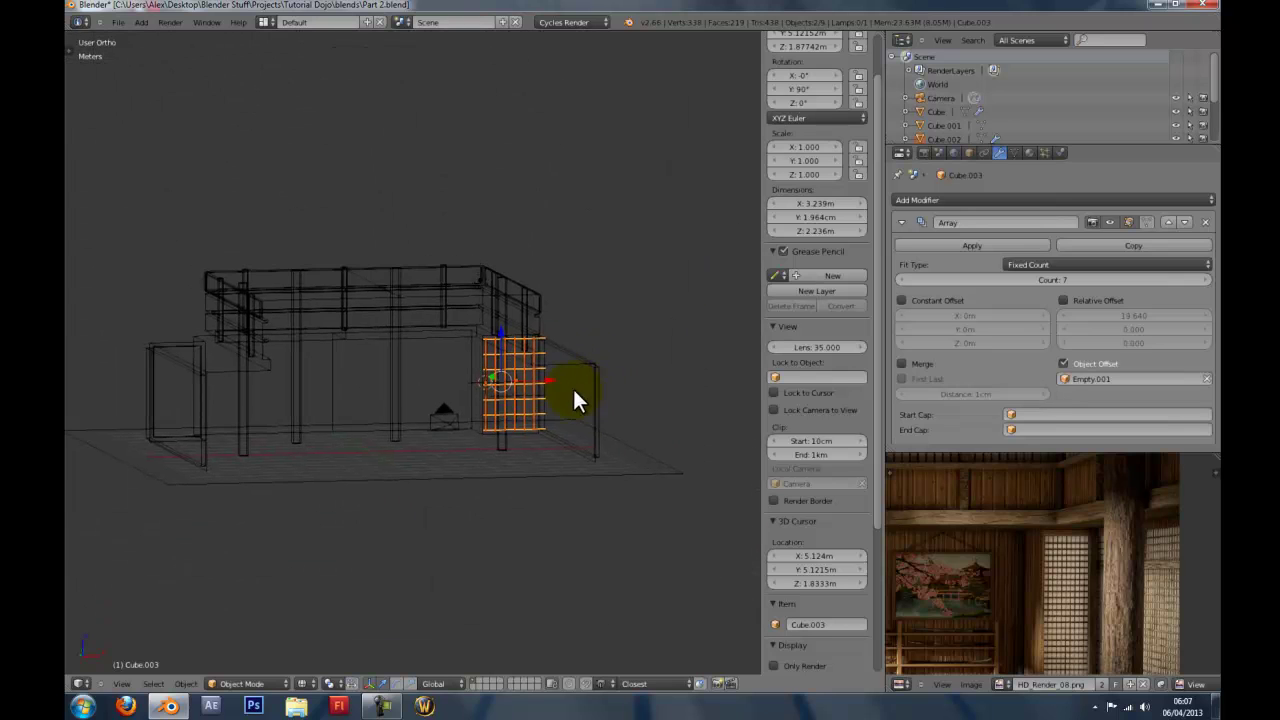
pyautogui.press('z')
pyautogui.moveTo(523, 391)
pyautogui.mouseDown(button='middle')
pyautogui.moveTo(611, 400)
pyautogui.moveTo(381, 343)
pyautogui.moveTo(313, 348)
pyautogui.moveTo(578, 290)
pyautogui.moveTo(423, 336)
pyautogui.moveTo(438, 348)
pyautogui.moveTo(365, 349)
pyautogui.mouseUp(button='middle')
pyautogui.scroll(5, 427, 358)
pyautogui.hotkey('shift', 'd')
pyautogui.rightClick(405, 360)
pyautogui.hotkey('ctrl', 'z')
# Add both Empties that control the bar arrays to the selection in wireframe display.
pyautogui.press('z')
pyautogui.scroll(4, 424, 336)
pyautogui.keyDown('shift'); pyautogui.moveTo(752, 366); pyautogui.dragTo(578, 366, button='middle'); pyautogui.keyUp('shift')
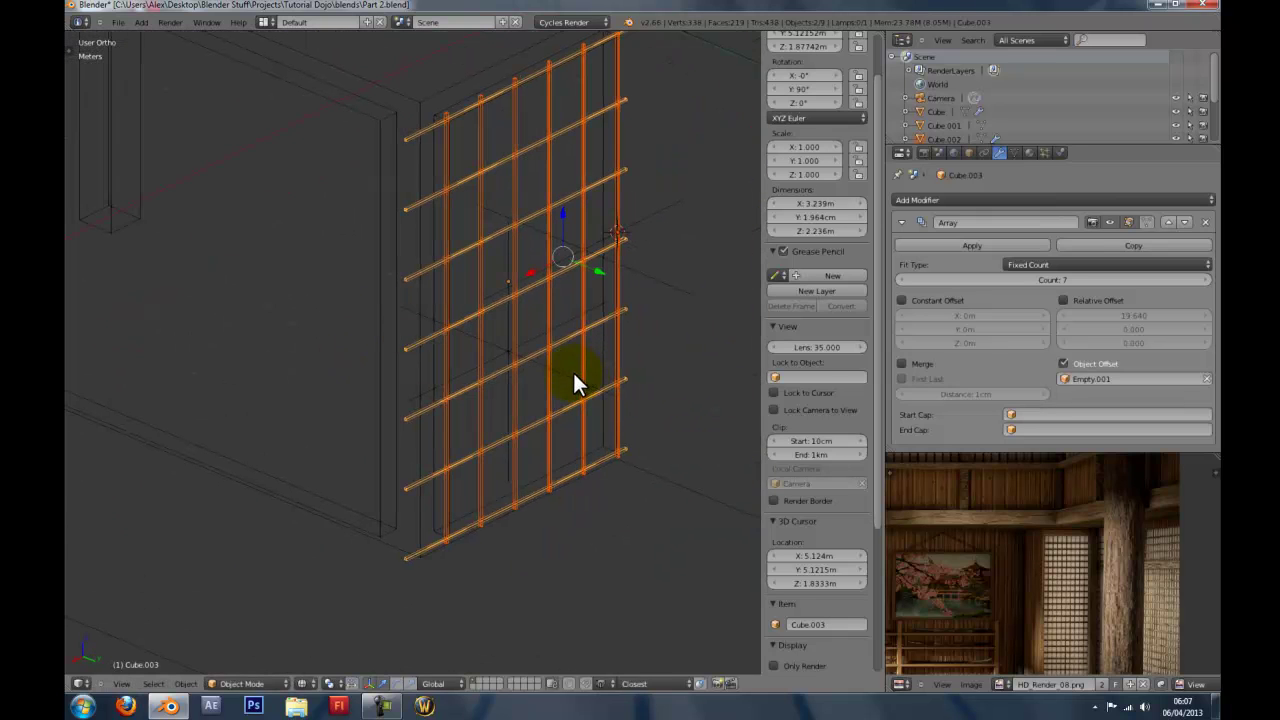
pyautogui.keyDown('shift'); pyautogui.rightClick(573, 372); pyautogui.keyUp('shift')
pyautogui.keyDown('shift'); pyautogui.rightClick(649, 279); pyautogui.keyUp('shift')
# Duplicate the window's bars and both Empties, leaving the copies in place.
pyautogui.press('z')
pyautogui.scroll(-4, 304, 328)
pyautogui.moveTo(304, 328); pyautogui.dragTo(392, 372, button='middle')
pyautogui.scroll(-3, 543, 331)
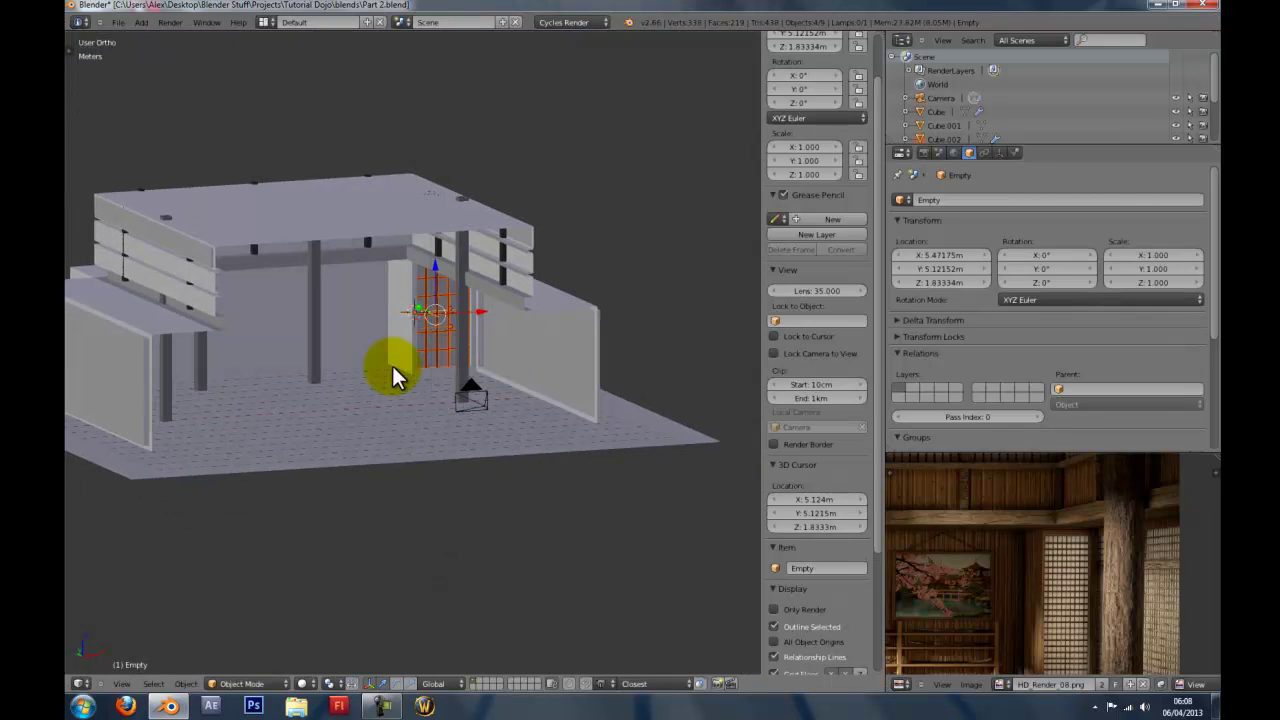
pyautogui.hotkey('shift', 'd')
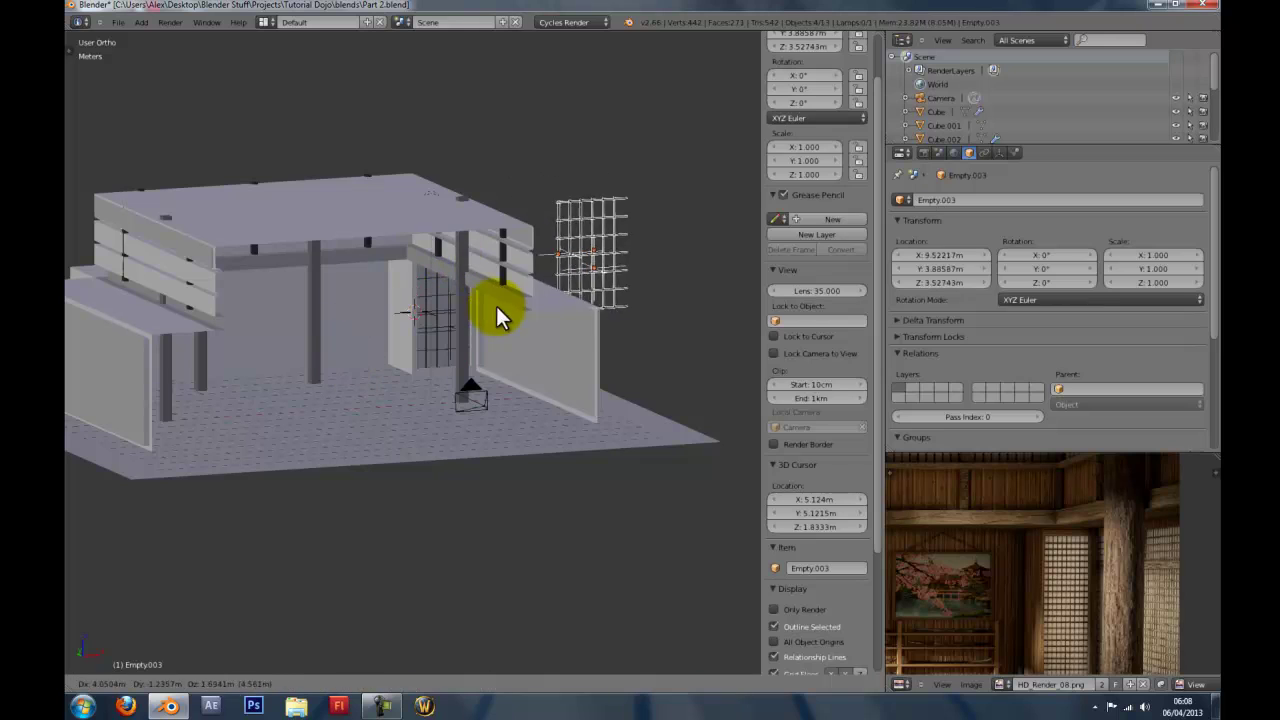
pyautogui.rightClick(535, 305)
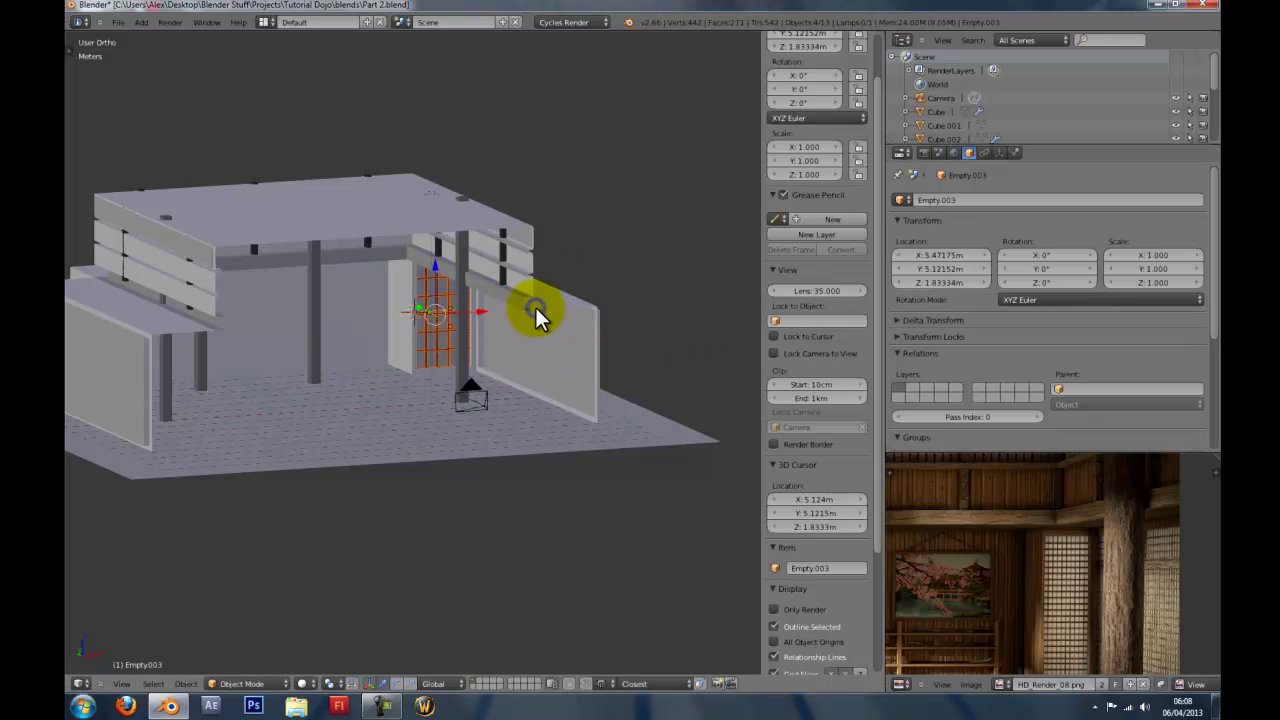
# Rotate the copied lattice by 90 degrees in the top wireframe view and move it beside the adjoining side wall.
pyautogui.press('KP_7')
pyautogui.press('z')
pyautogui.press('g')
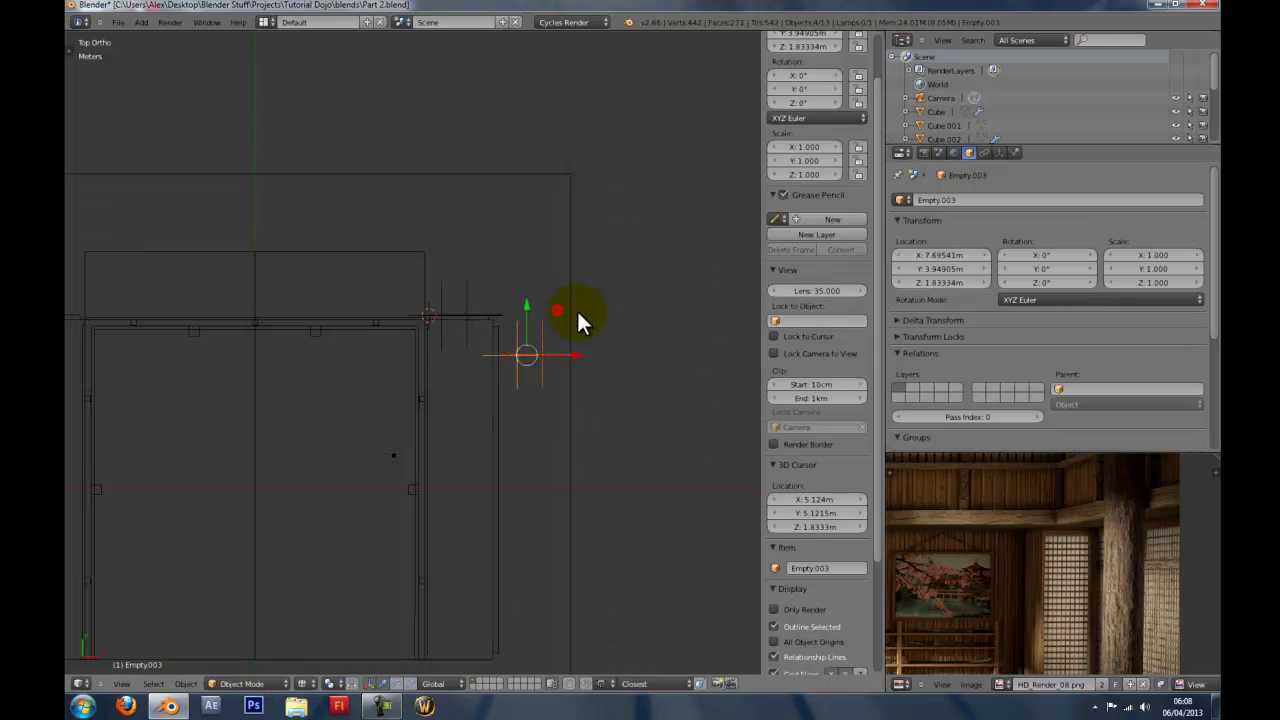
pyautogui.write('90')
pyautogui.press('Return')
pyautogui.scroll(3, 596, 406)
pyautogui.press('g')
pyautogui.click(540, 384)
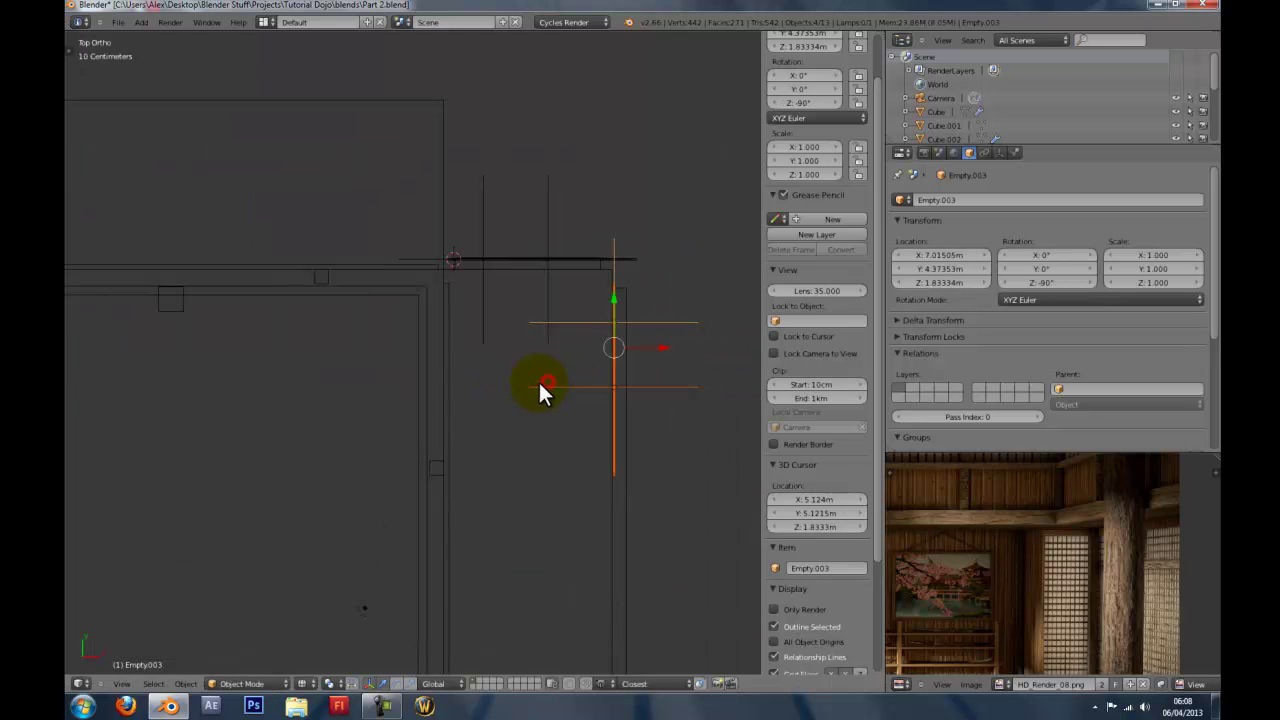
# Move the copied lattice across the side wall's frame to its outer edge in the top view.
pyautogui.scroll(7, 424, 385)
pyautogui.keyDown('shift'); pyautogui.moveTo(540, 384); pyautogui.dragTo(158, 570, button='middle'); pyautogui.keyUp('shift')
pyautogui.keyDown('shift'); pyautogui.moveTo(399, 367); pyautogui.dragTo(454, 472, button='middle'); pyautogui.keyUp('shift')
pyautogui.scroll(3, 455, 473)
pyautogui.press('g')
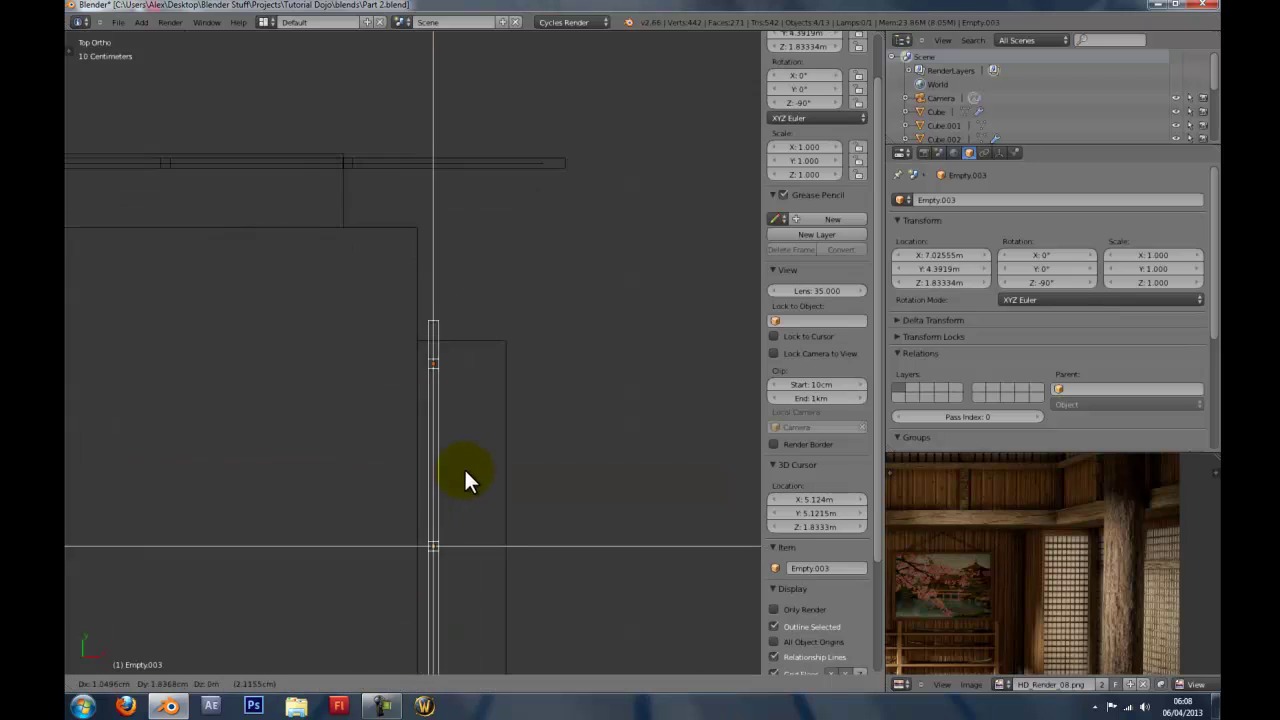
pyautogui.click(528, 438)
# Align the copied lattice with the outer corner of the side wall's frame, at about X 7.15 m and Y 4.45 m.
pyautogui.scroll(3, 516, 403)
pyautogui.press('g')
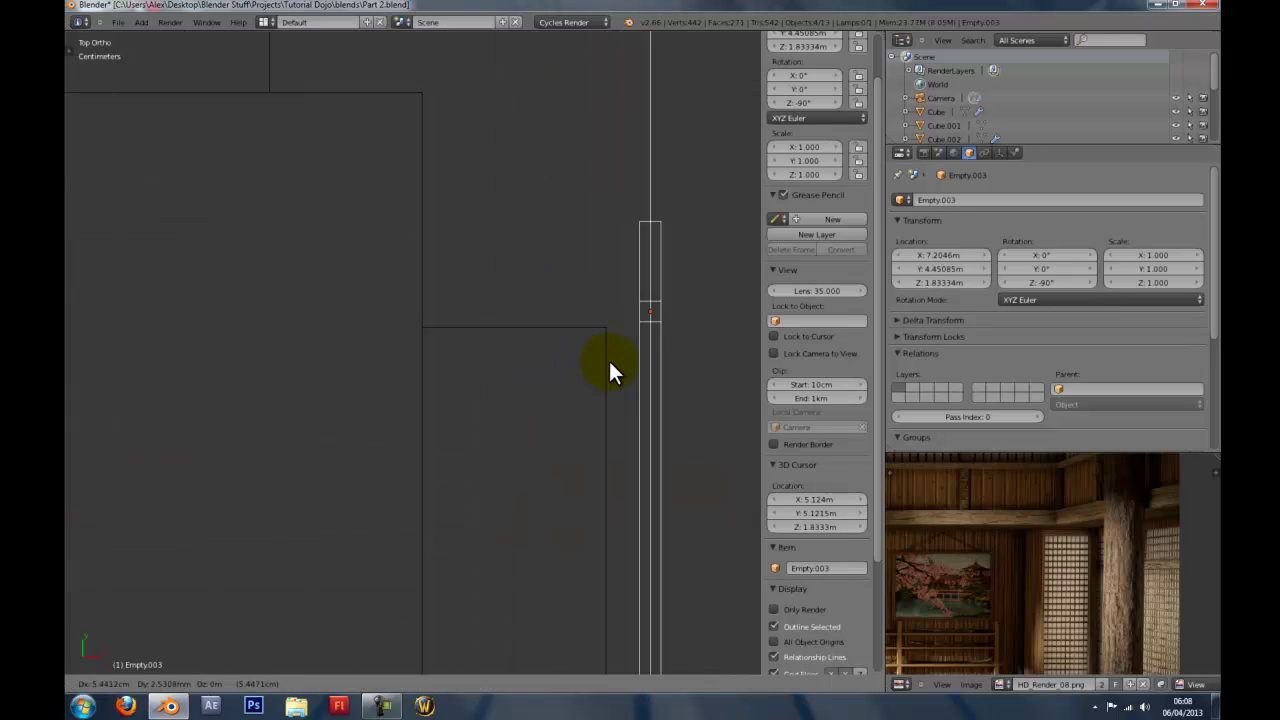
pyautogui.press('ctrl')
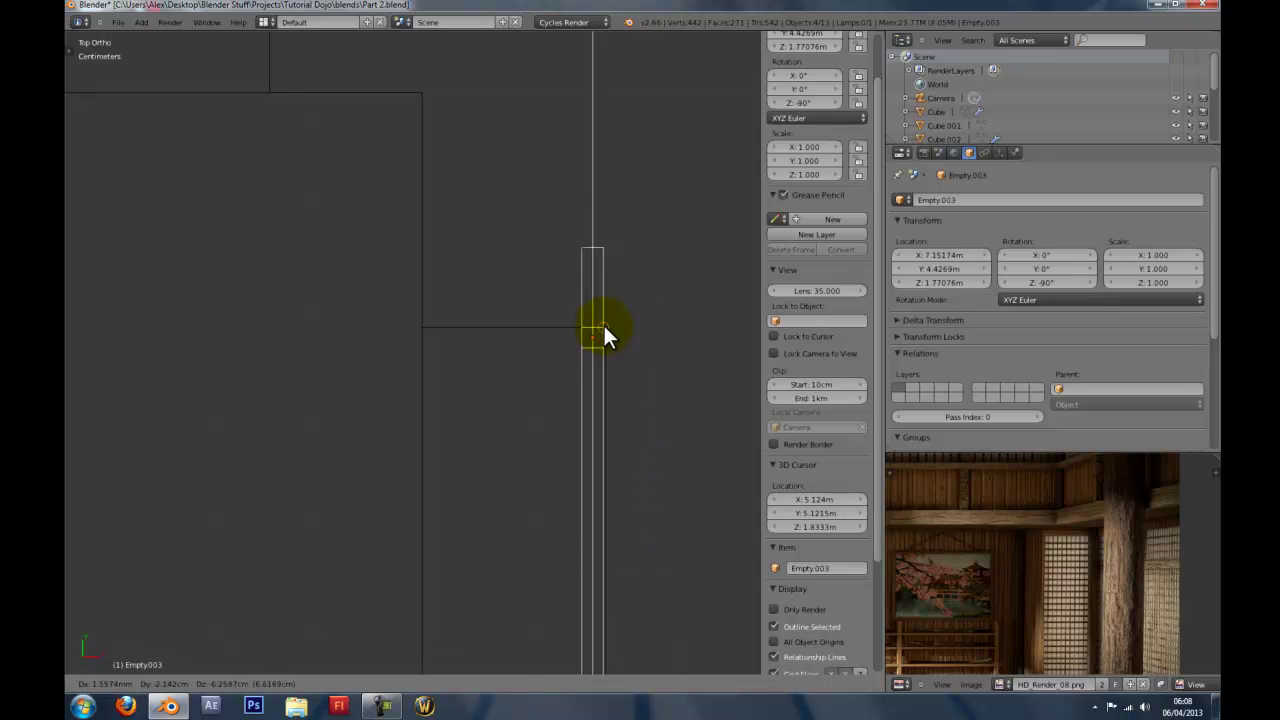
pyautogui.click(602, 324)
pyautogui.press('g')
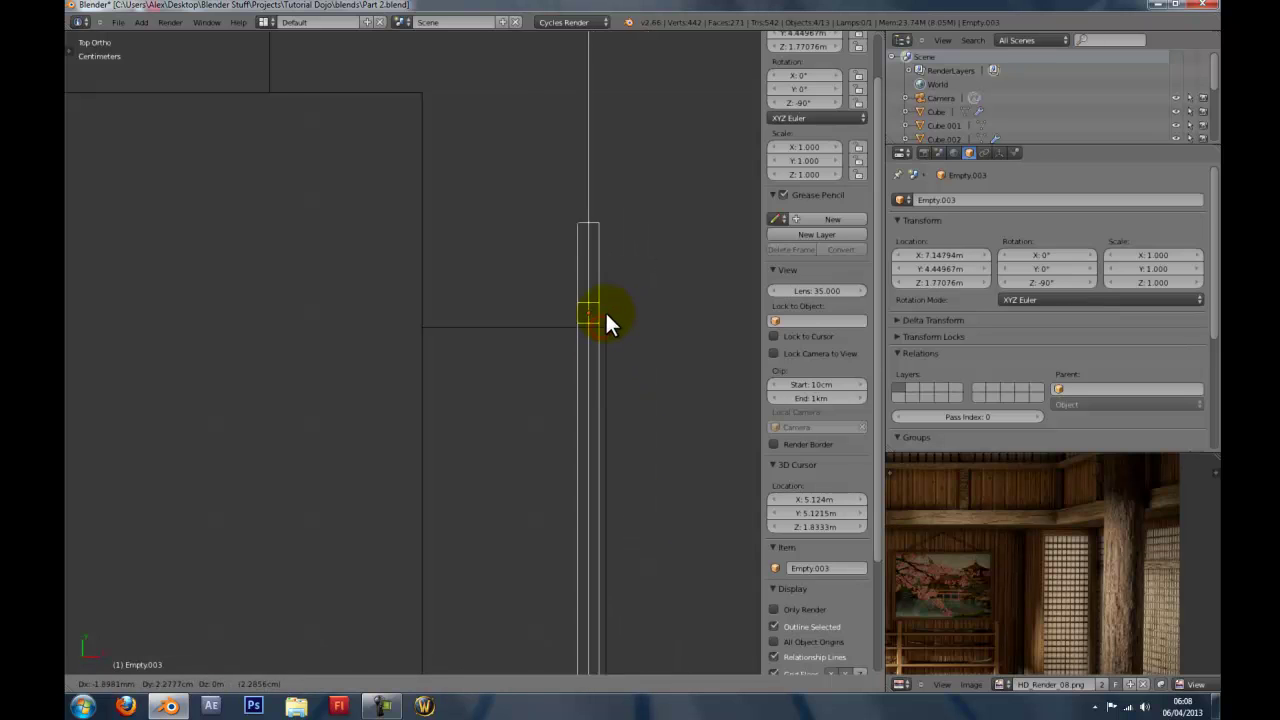
pyautogui.click(608, 300)
pyautogui.press('g')
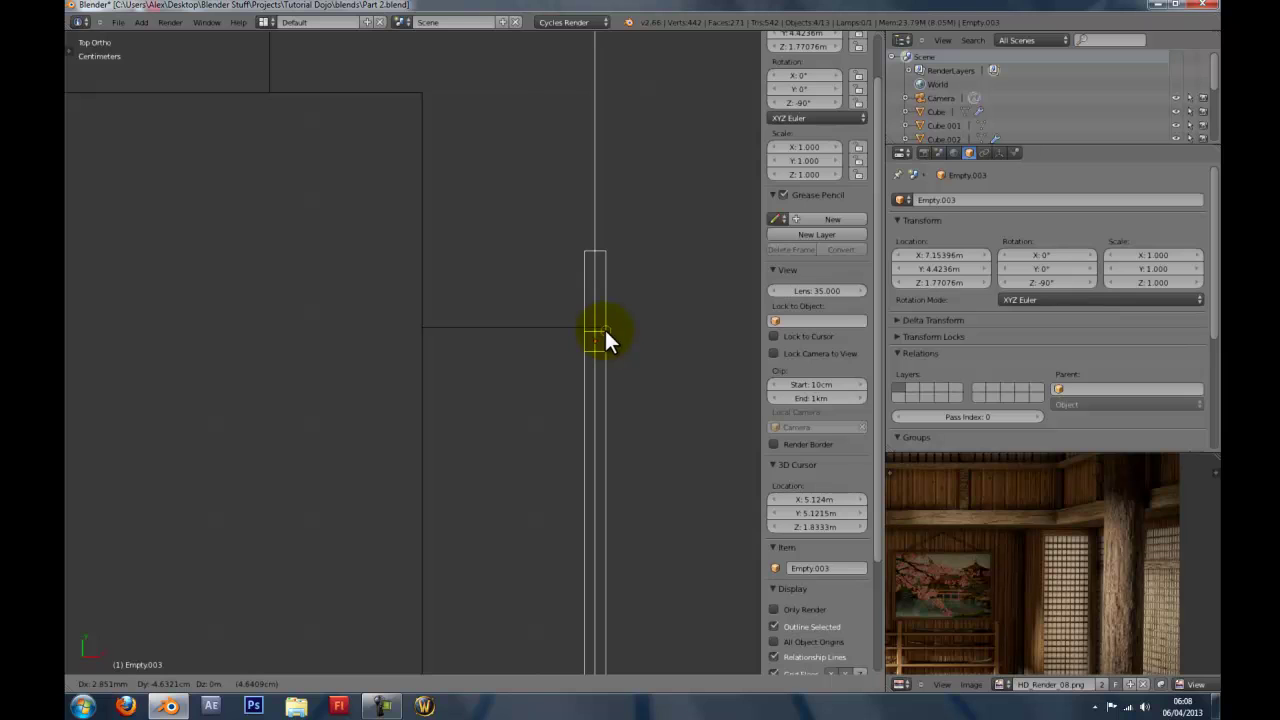
pyautogui.click(604, 327)
pyautogui.press('g')
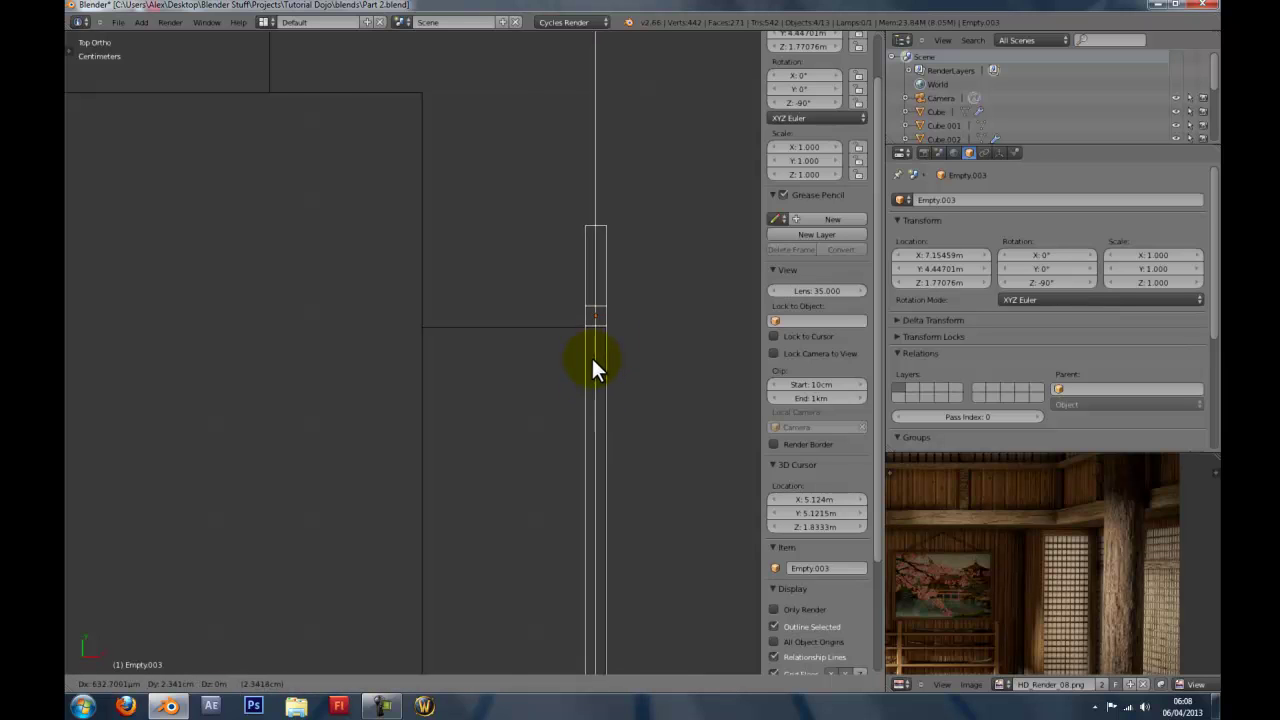
pyautogui.click(593, 358)
# Change the snap element and align the copied vertical bars' mesh with the corner of the side wall's frame in Edit Mode.
pyautogui.rightClick(597, 324)
pyautogui.press('Tab')
pyautogui.scroll(2, 597, 338)
pyautogui.scroll(1, 597, 340)
pyautogui.keyDown('shift'); pyautogui.moveTo(598, 346); pyautogui.dragTo(362, 390, button='middle'); pyautogui.keyUp('shift')
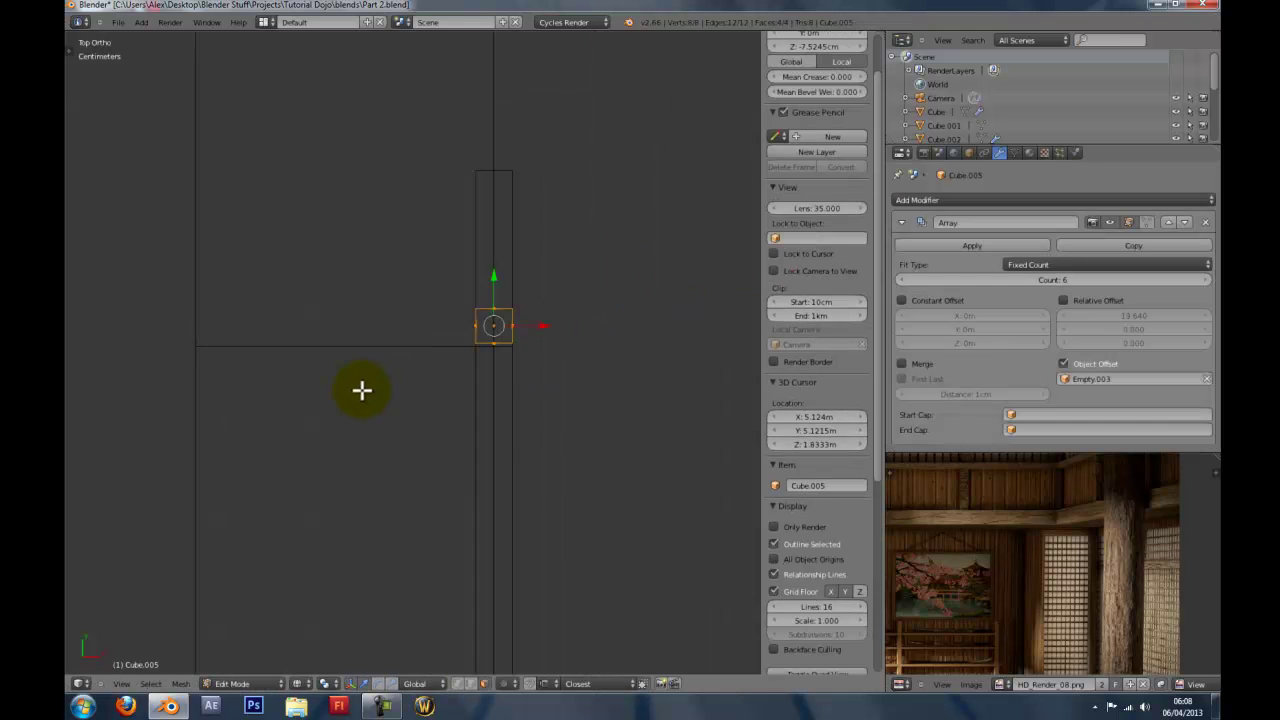
pyautogui.scroll(3, 364, 390)
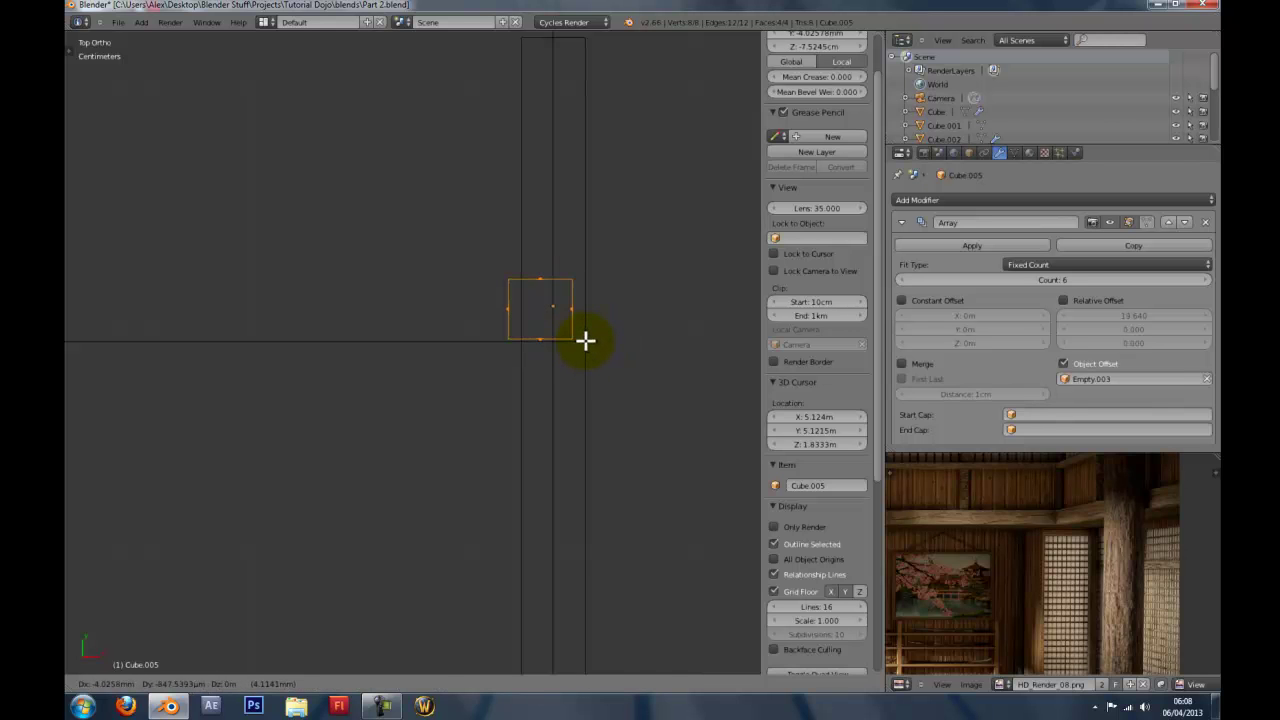
pyautogui.click(585, 341)
pyautogui.click(546, 684)
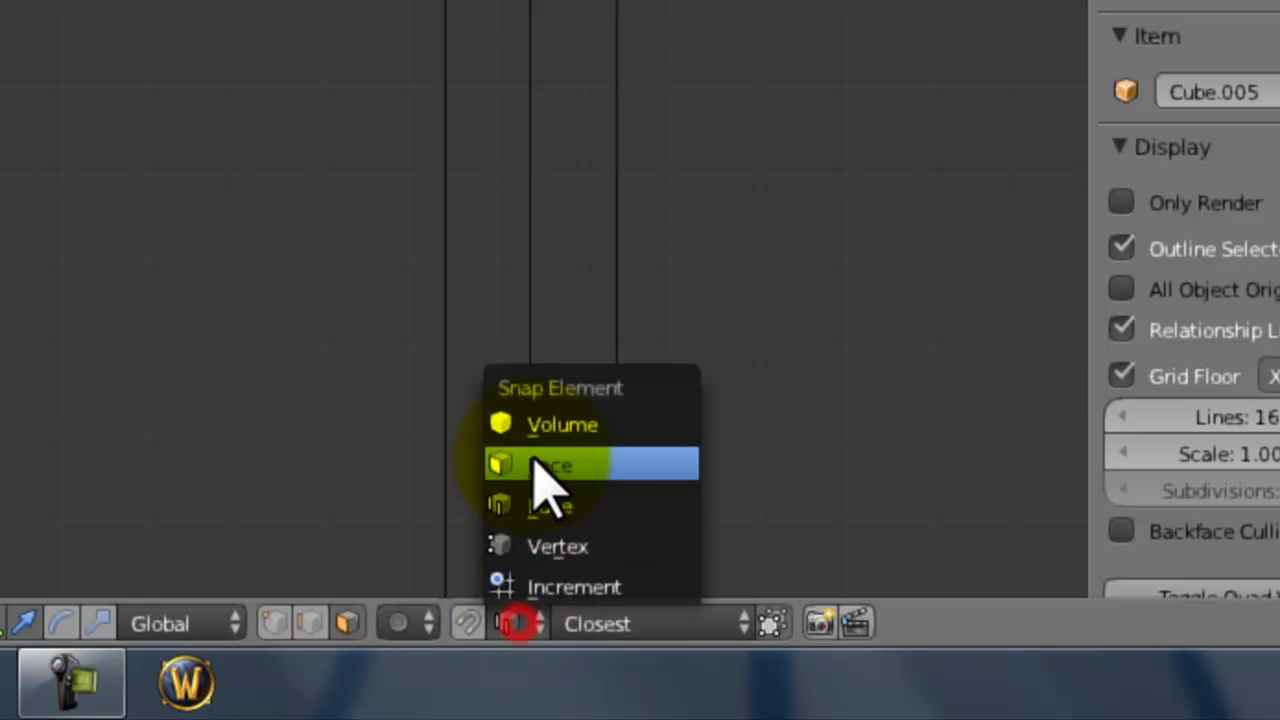
pyautogui.click(556, 510)
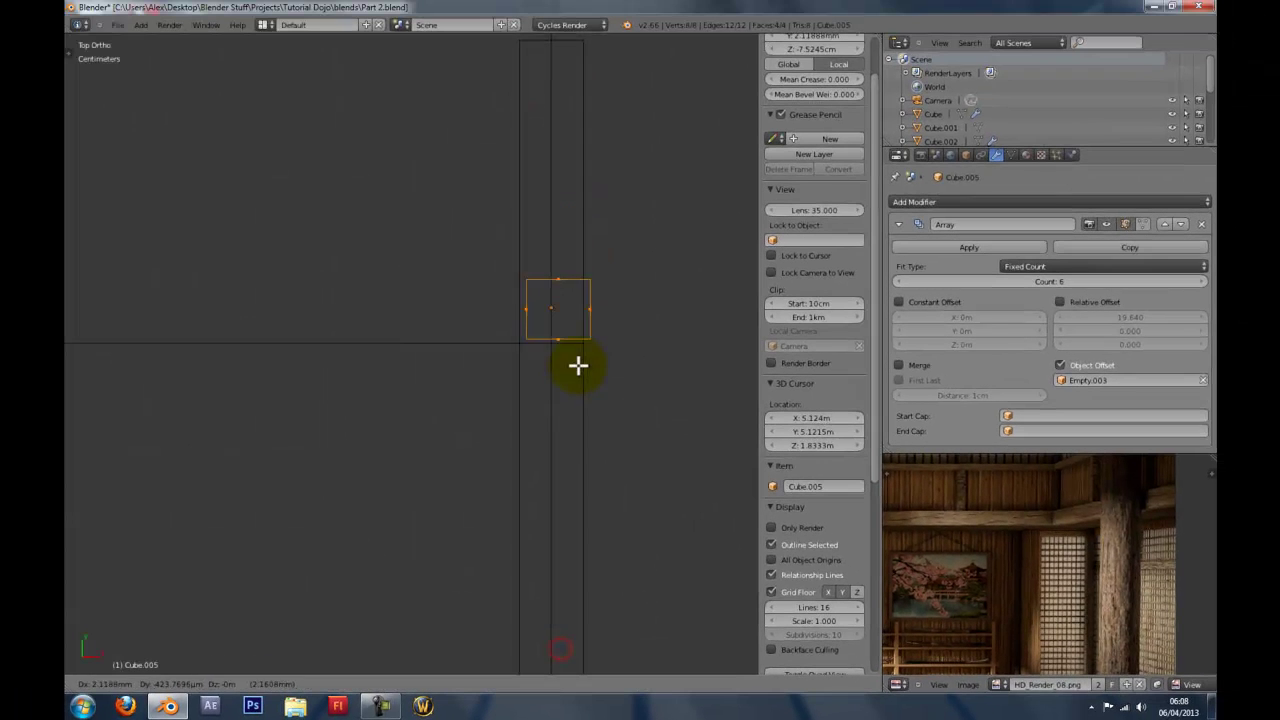
pyautogui.scroll(-4, 576, 356)
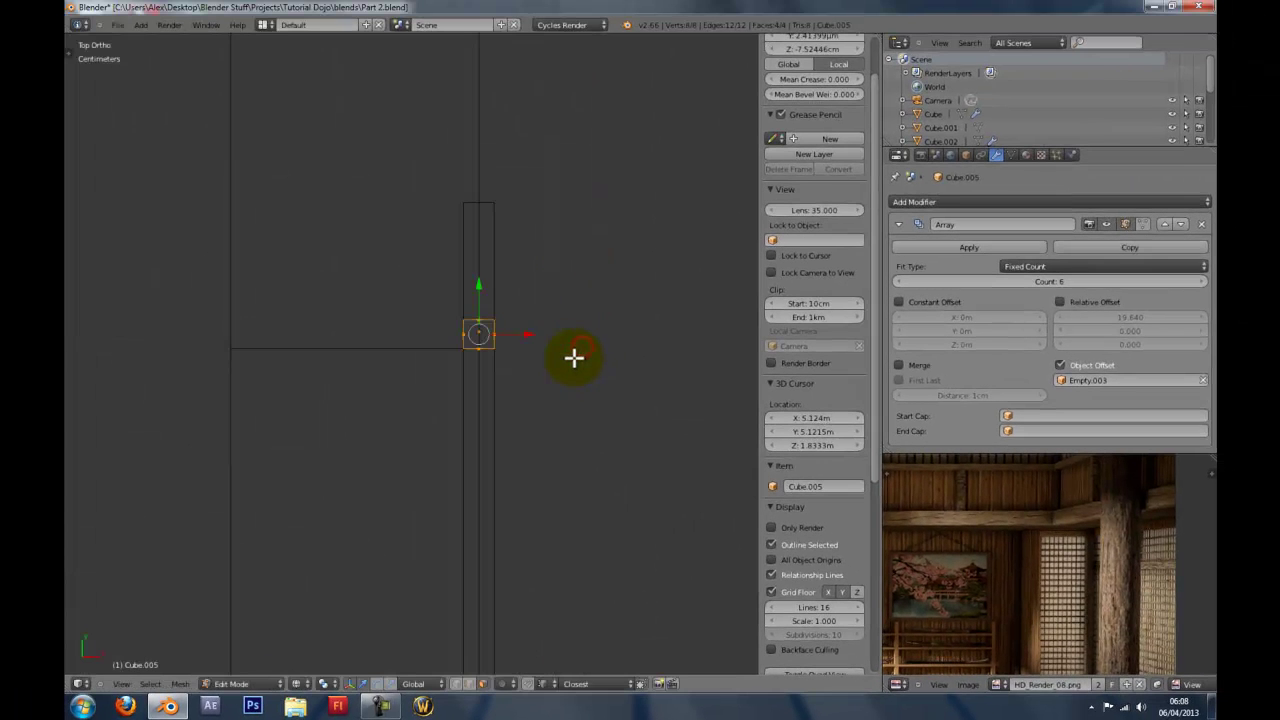
pyautogui.moveTo(574, 357)
pyautogui.mouseDown(button='middle')
pyautogui.moveTo(497, 386)
pyautogui.moveTo(567, 351)
pyautogui.moveTo(125, 245)
pyautogui.mouseUp(button='middle')
pyautogui.press('Tab')
# Examine how the copied lattice sits against the side wall's frame in solid and wireframe display.
pyautogui.press('z')
pyautogui.scroll(-5, 560, 361)
pyautogui.scroll(3, 553, 371)
pyautogui.scroll(-2, 442, 286)
pyautogui.scroll(-3, 442, 286)
pyautogui.press('z')
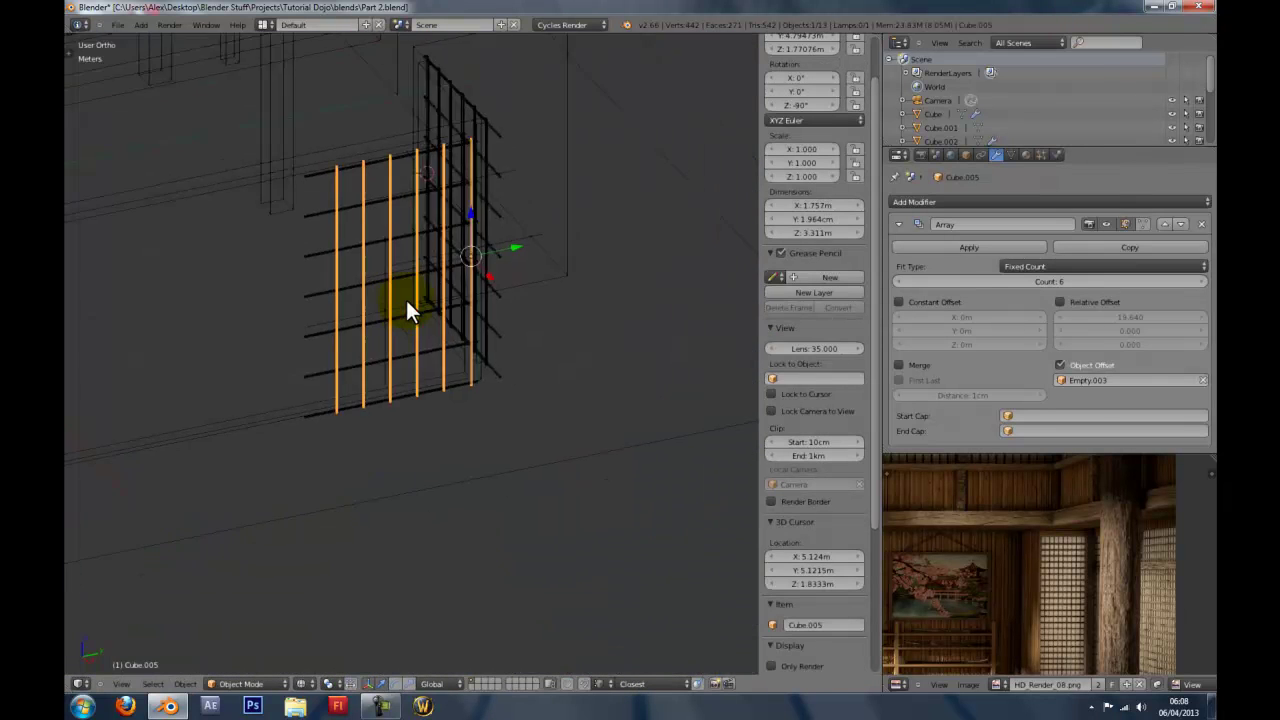
pyautogui.press('z')
pyautogui.moveTo(405, 297); pyautogui.dragTo(422, 240, button='middle')
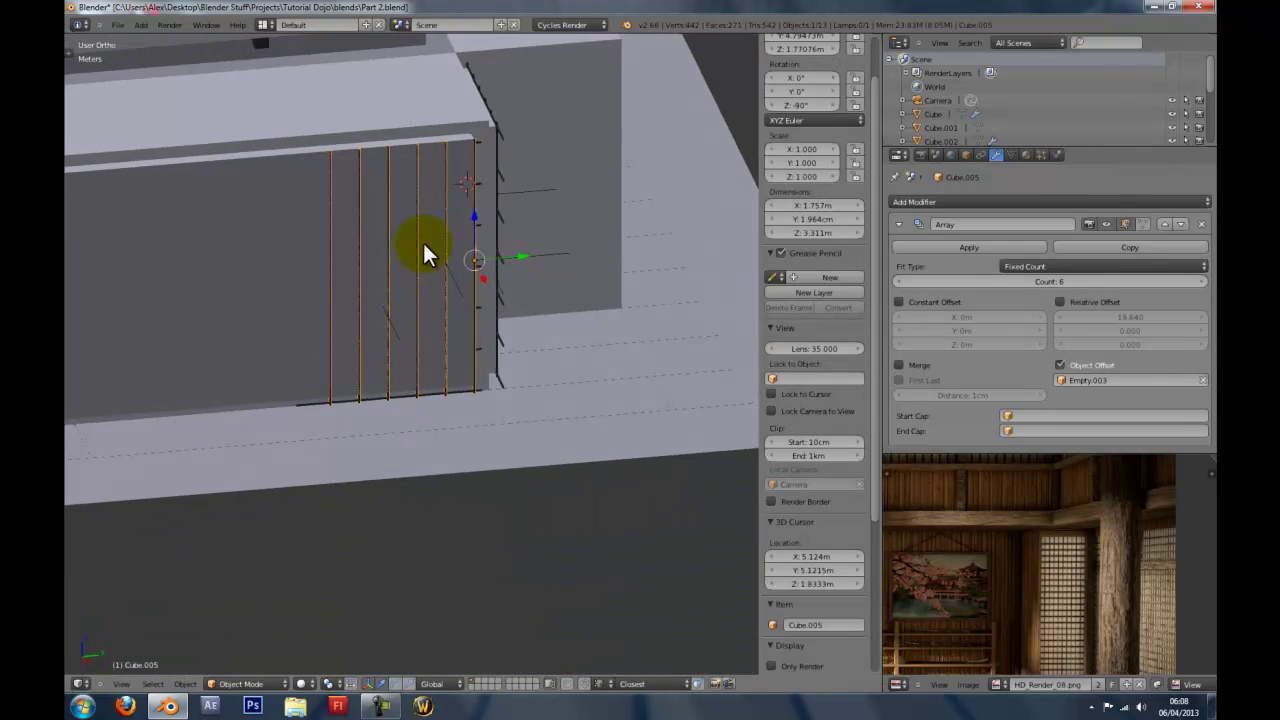
# Increase the Array count of the copied vertical bars to 27 along the side wall's panel.
pyautogui.click(1194, 280)
pyautogui.click(1194, 280)
pyautogui.click(1194, 280)
pyautogui.click(1194, 280)
pyautogui.moveTo(378, 345); pyautogui.dragTo(625, 329, button='middle')
pyautogui.scroll(-3, 610, 332)
pyautogui.click(1194, 280)
pyautogui.click(1194, 280)
pyautogui.click(1194, 280)
pyautogui.click(1194, 280)
pyautogui.click(1194, 280)
pyautogui.click(1194, 280)
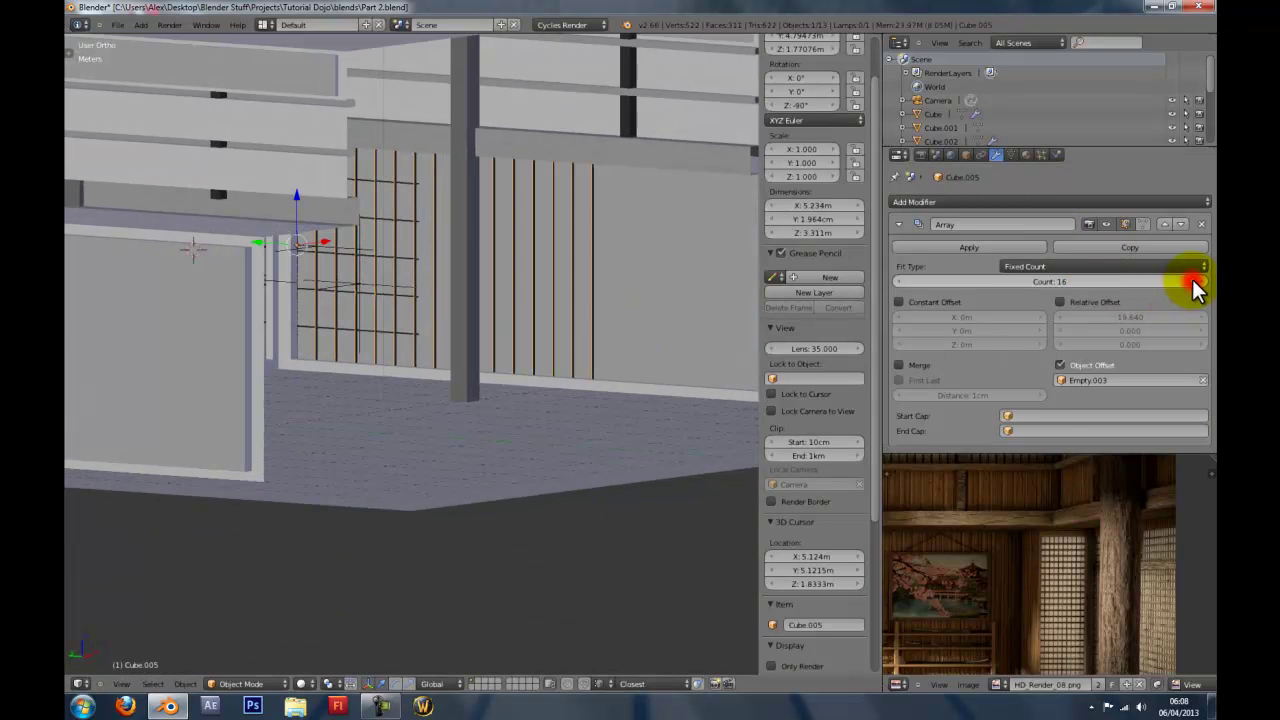
pyautogui.keyDown('shift'); pyautogui.moveTo(750, 338); pyautogui.dragTo(634, 340, button='middle'); pyautogui.keyUp('shift')
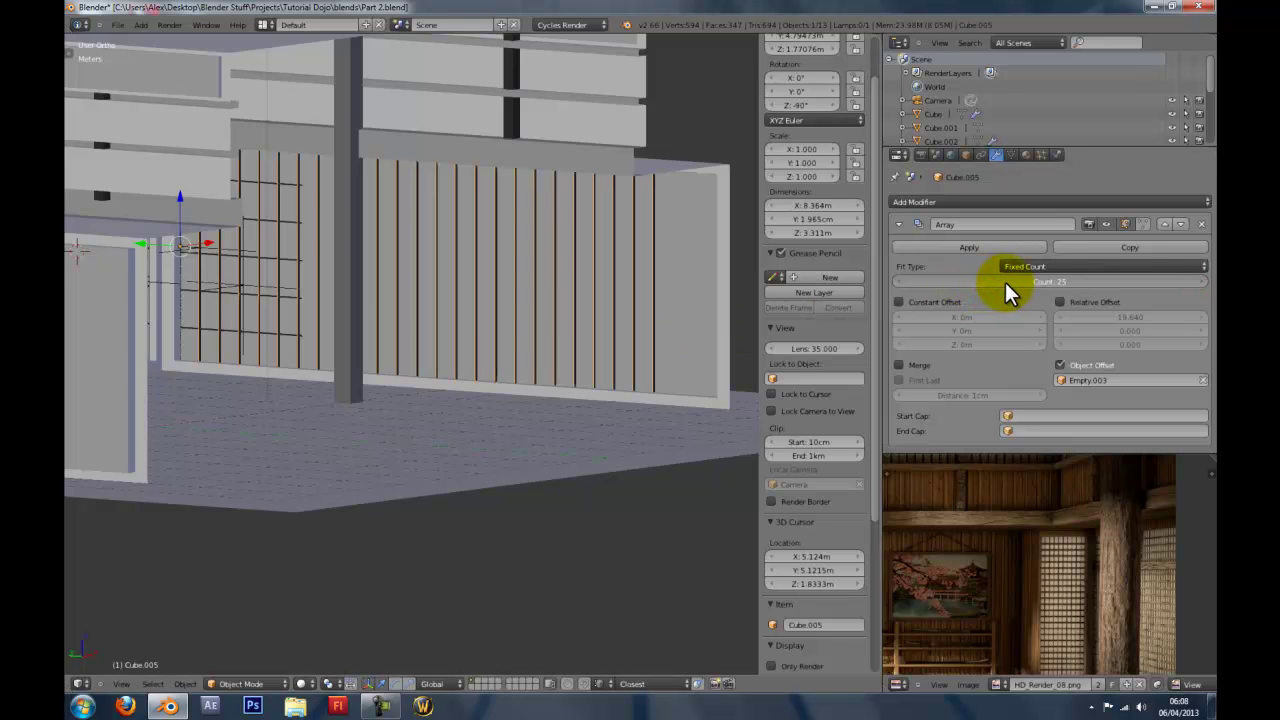
pyautogui.keyDown('ctrl'); pyautogui.scroll(2, 1006, 282); pyautogui.keyUp('ctrl')
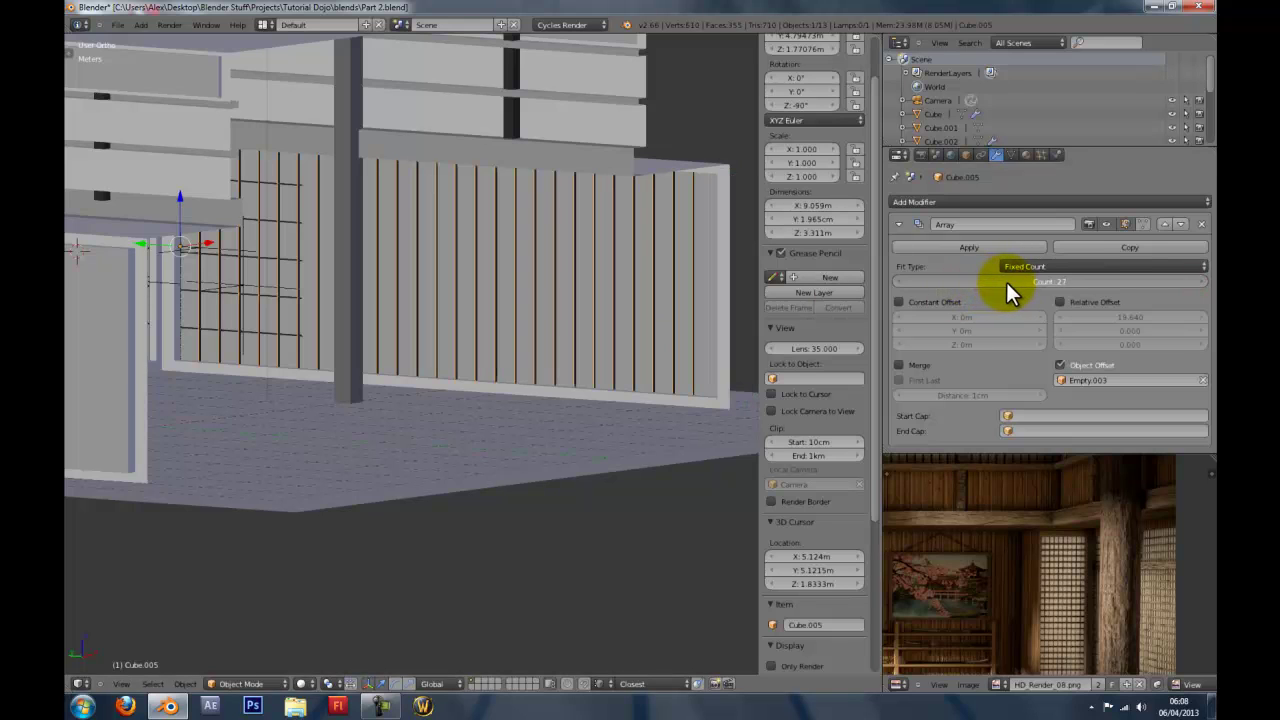
# Set the Array count of the side wall's vertical bars to 29 and select the Empty that controls their spacing.
pyautogui.keyDown('ctrl'); pyautogui.scroll(2, 1008, 282); pyautogui.keyUp('ctrl')
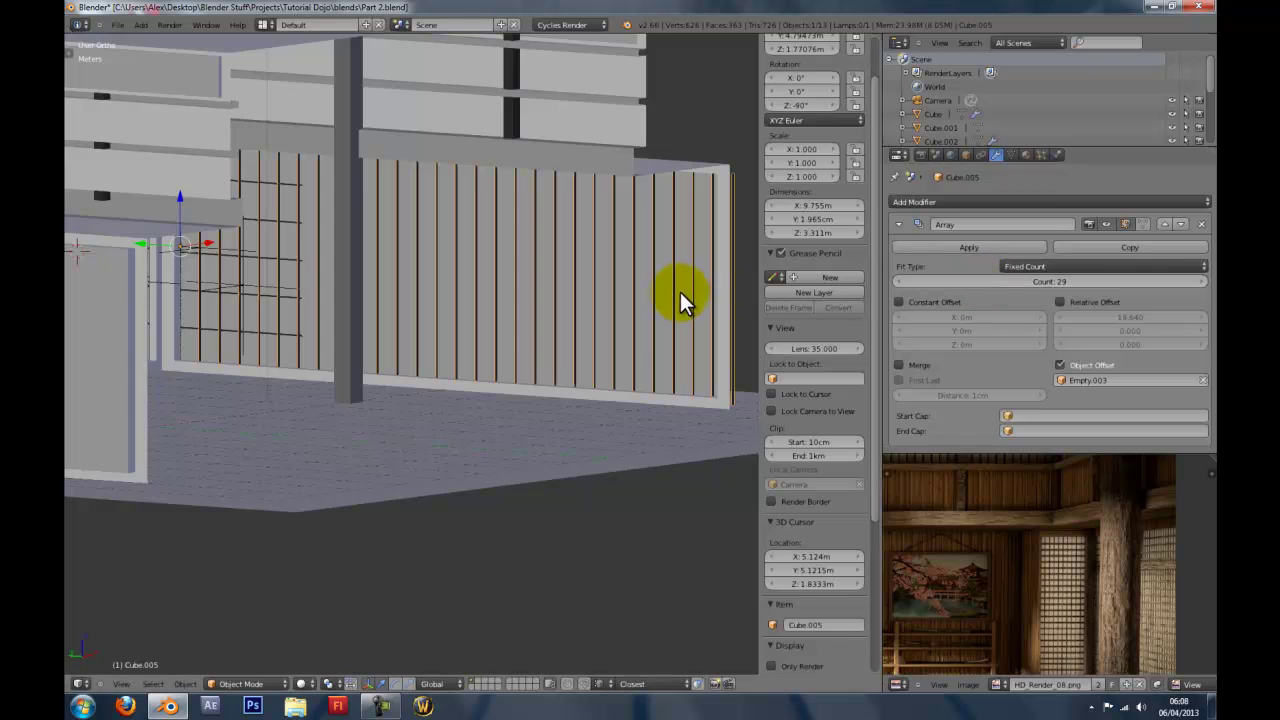
pyautogui.moveTo(680, 294); pyautogui.dragTo(528, 312, button='middle')
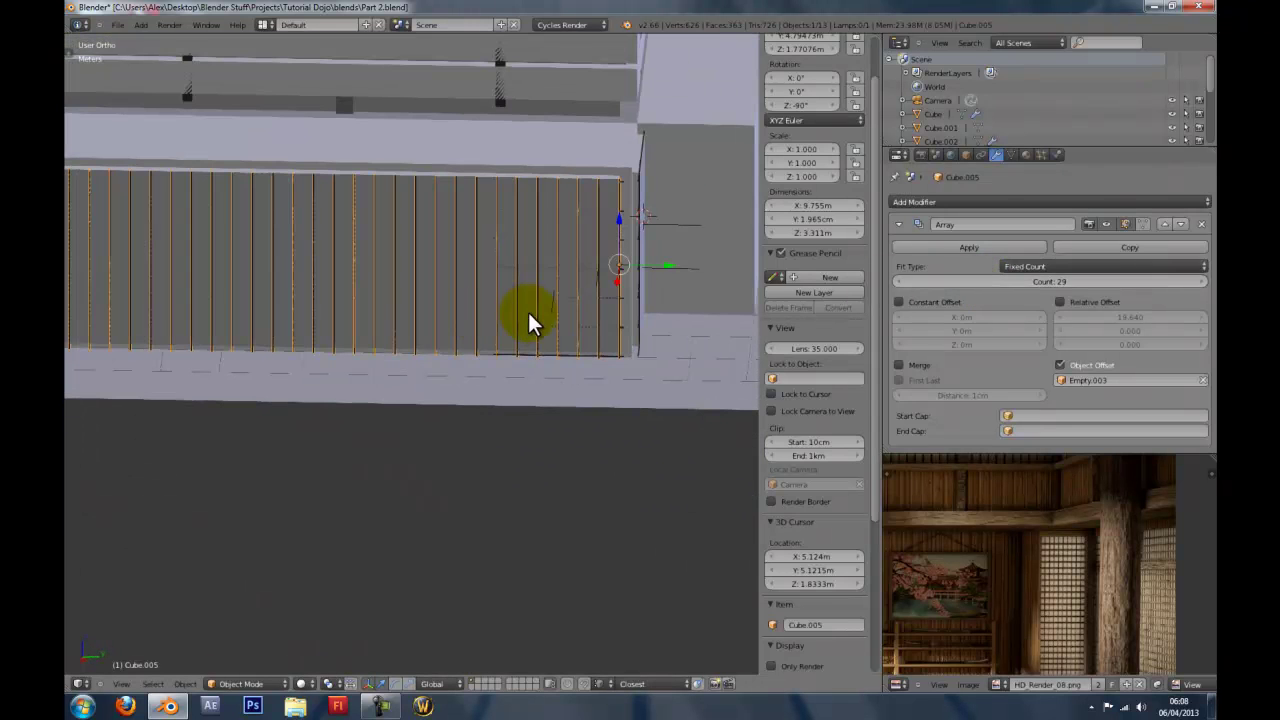
pyautogui.rightClick(551, 304)
pyautogui.moveTo(551, 304); pyautogui.dragTo(534, 306)
pyautogui.rightClick(534, 306)
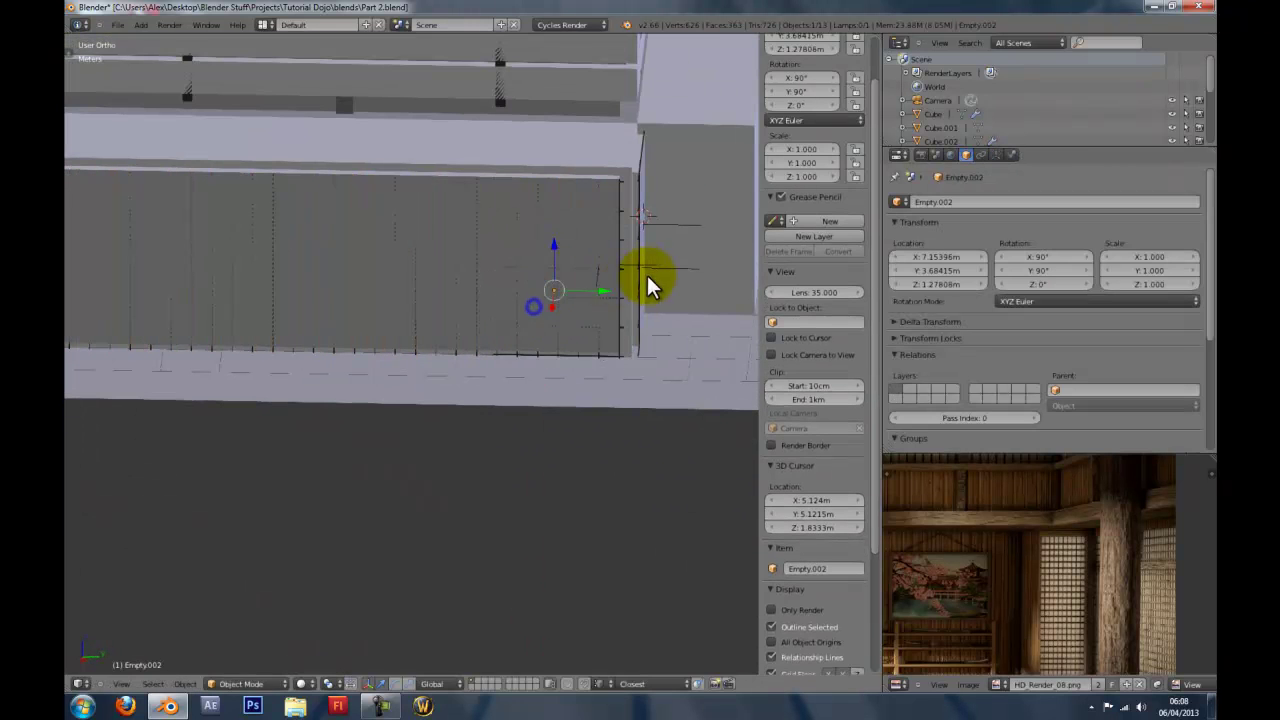
pyautogui.rightClick(622, 266)
pyautogui.rightClick(622, 266)
# Move the vertical bars' Empty slightly along Y in the side view to bring the last bar nearer the frame's far end.
pyautogui.moveTo(630, 262); pyautogui.dragTo(311, 256, button='middle')
pyautogui.press('KP_1')
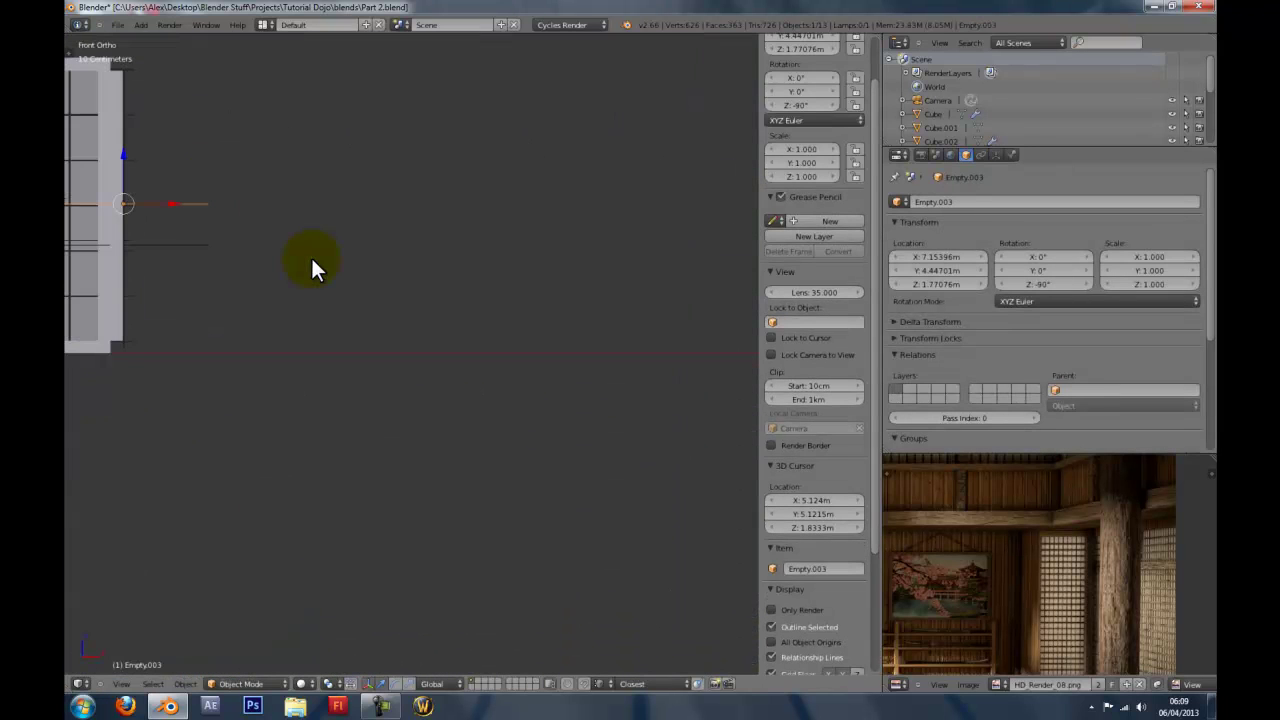
pyautogui.press('KP_3')
pyautogui.scroll(2, 590, 343)
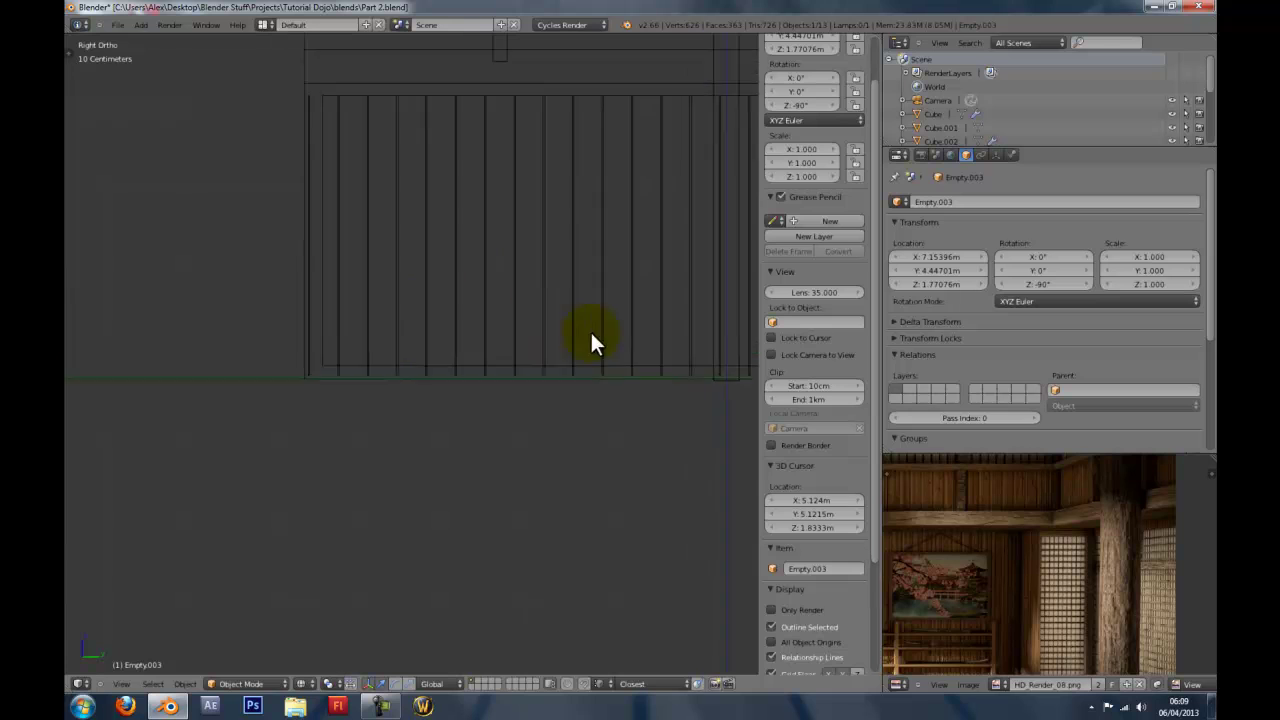
pyautogui.scroll(-6, 561, 358)
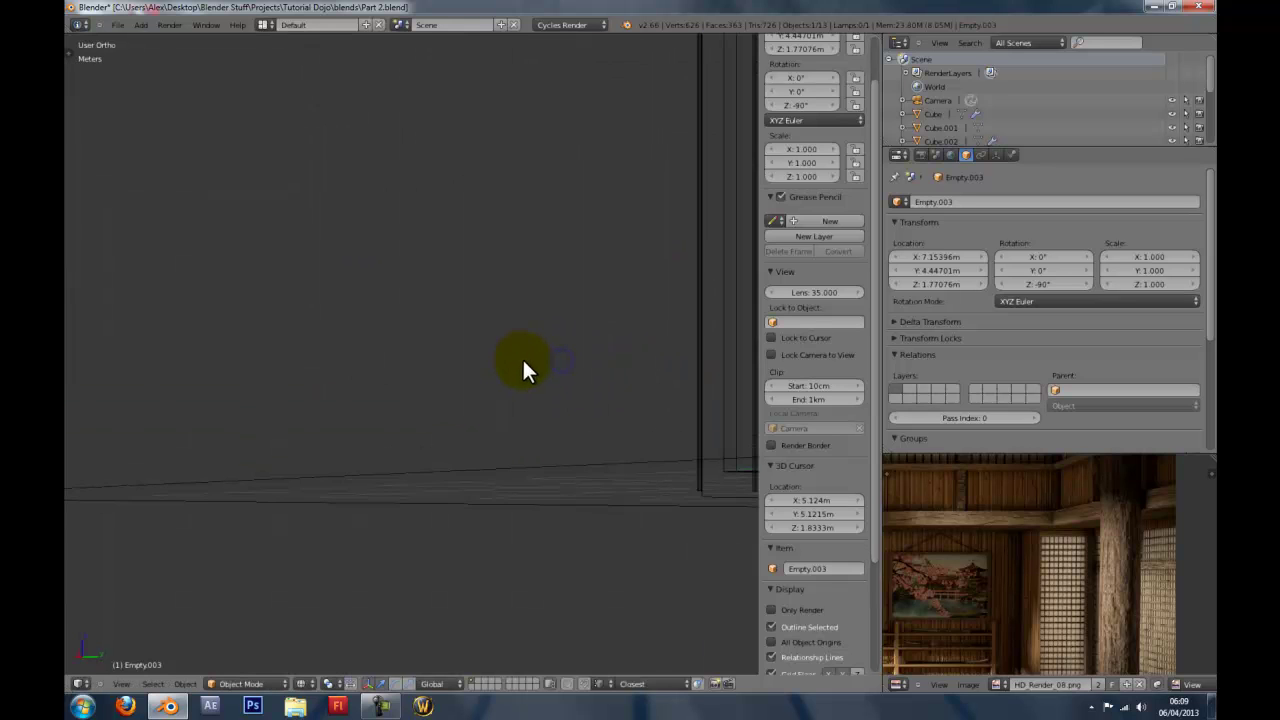
pyautogui.scroll(-3, 534, 308)
pyautogui.keyDown('shift'); pyautogui.moveTo(532, 315); pyautogui.dragTo(600, 390, button='middle'); pyautogui.keyUp('shift')
pyautogui.scroll(3, 341, 312)
pyautogui.press('g')
pyautogui.press('y')
pyautogui.click(460, 373)
# Fine-tune the Empty's Y location to about 4.4524 m so the last vertical bar meets the frame's far inner edge.
pyautogui.scroll(3, 424, 375)
pyautogui.press('g')
pyautogui.press('y')
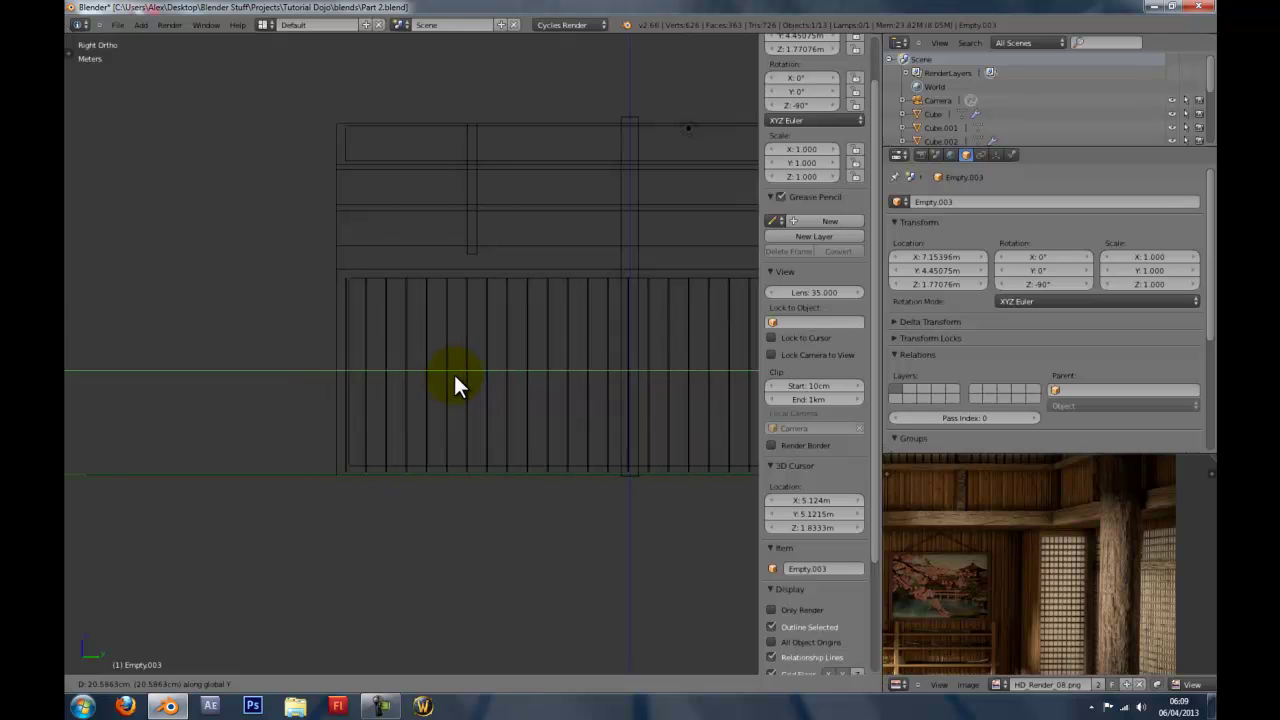
pyautogui.click(453, 387)
pyautogui.scroll(4, 389, 392)
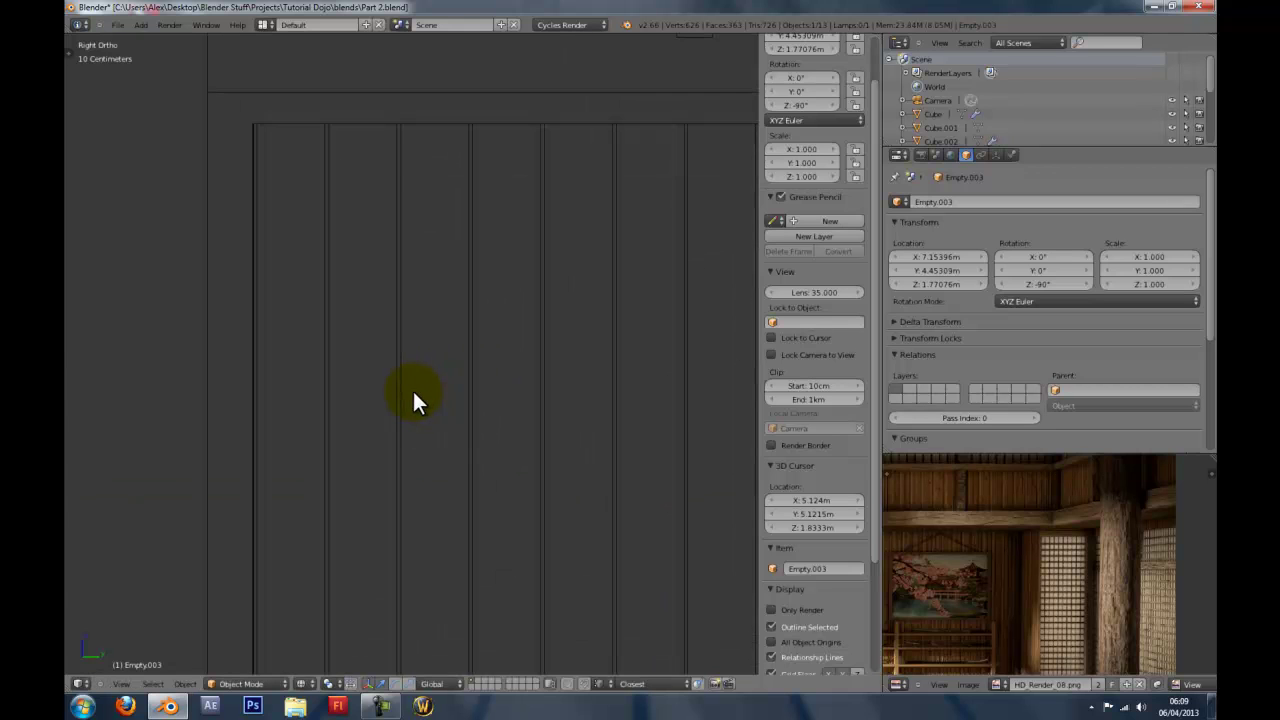
pyautogui.press('g')
pyautogui.press('y')
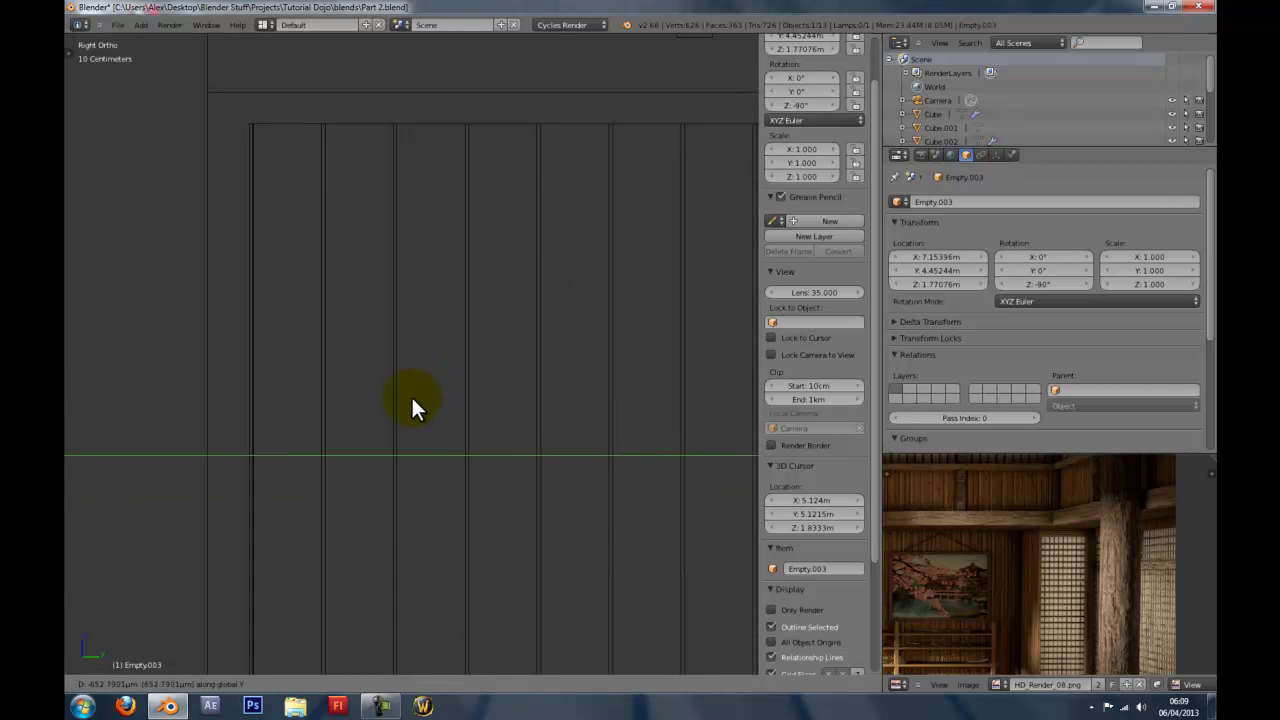
pyautogui.click(411, 395)
# Stretch the side wall's horizontal bars along Y to the frame's far end by moving their end vertices in Edit Mode.
pyautogui.scroll(-6, 400, 388)
pyautogui.moveTo(394, 382); pyautogui.dragTo(490, 405, button='middle')
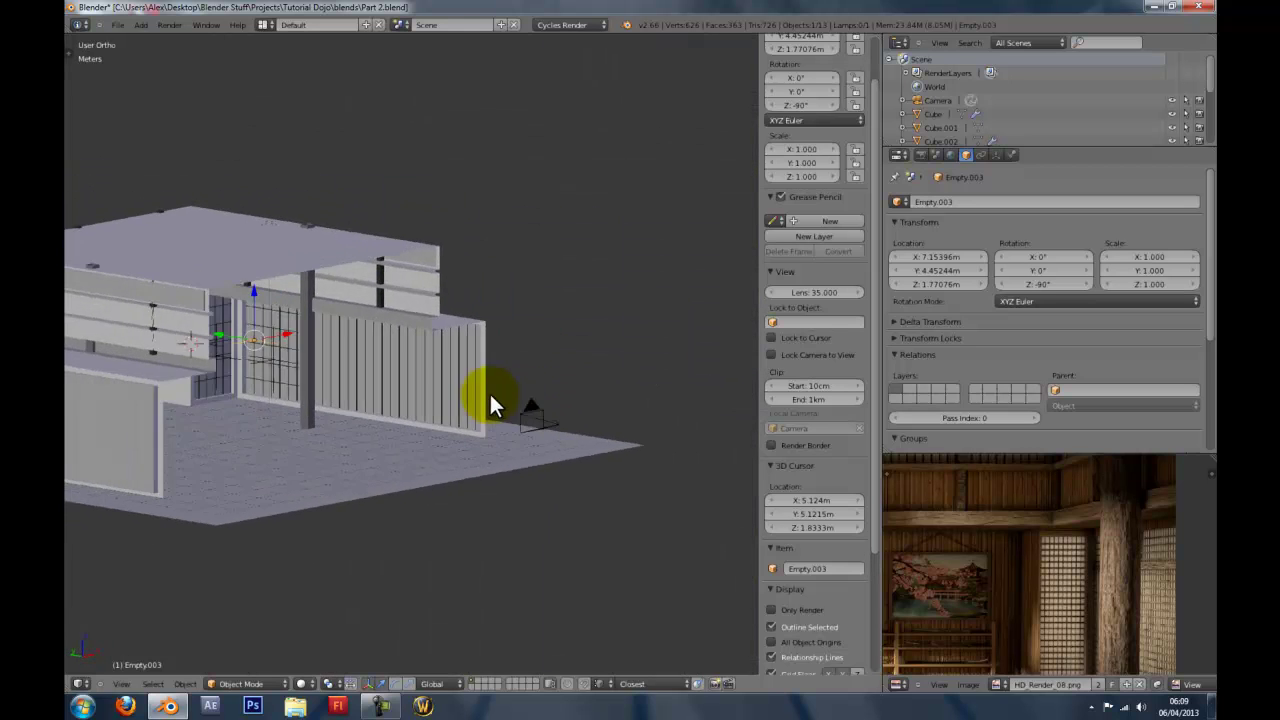
pyautogui.scroll(5, 490, 405)
pyautogui.rightClick(329, 356)
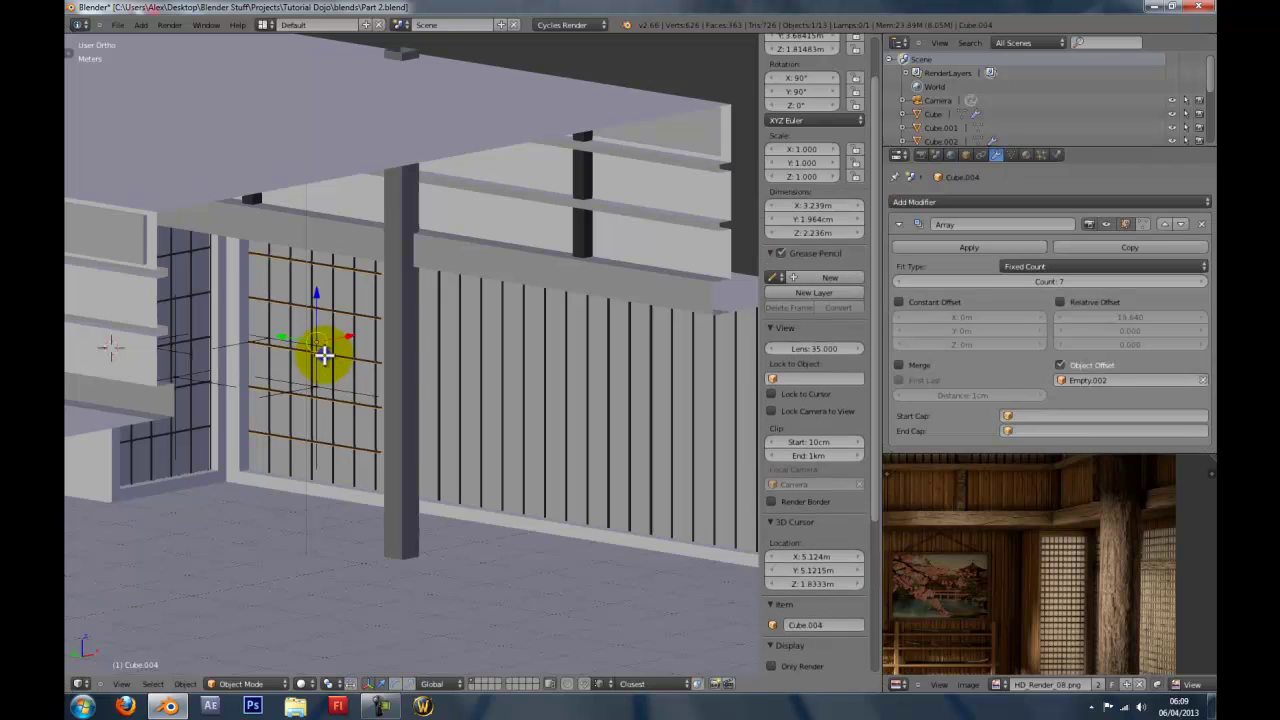
pyautogui.press('Tab')
pyautogui.moveTo(371, 309); pyautogui.dragTo(385, 289, button='middle')
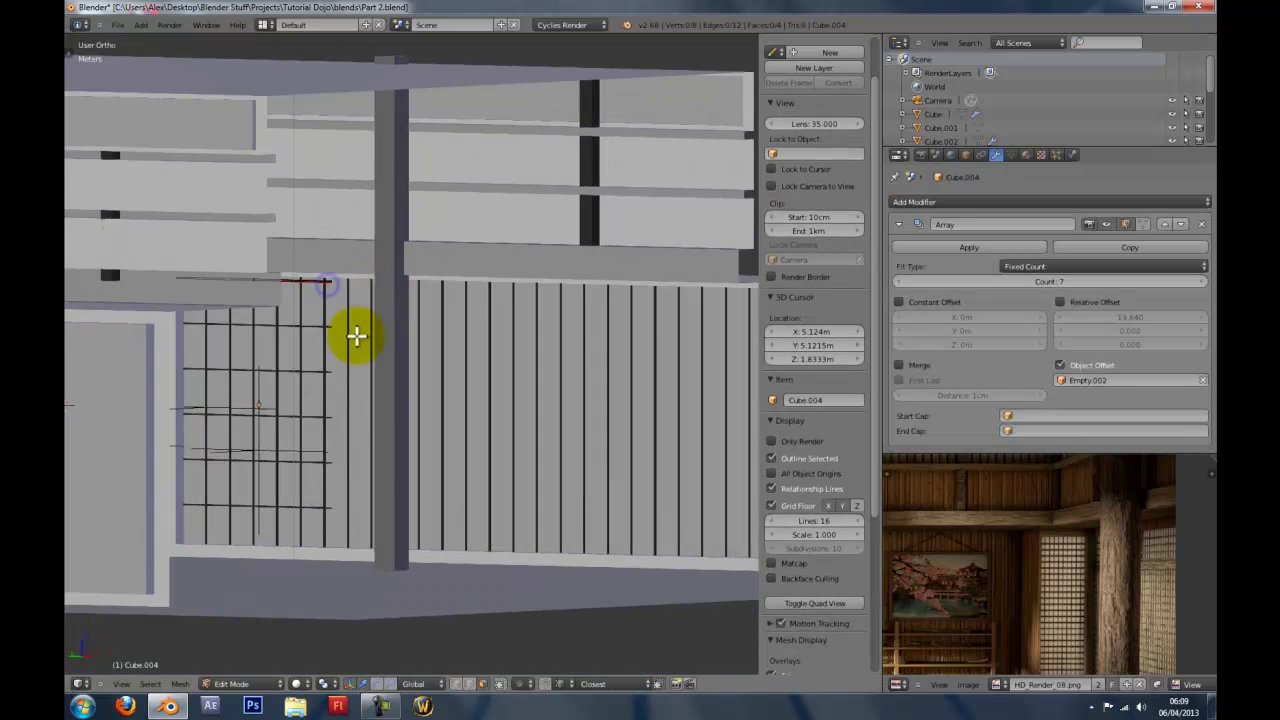
pyautogui.moveTo(351, 260); pyautogui.dragTo(327, 323)
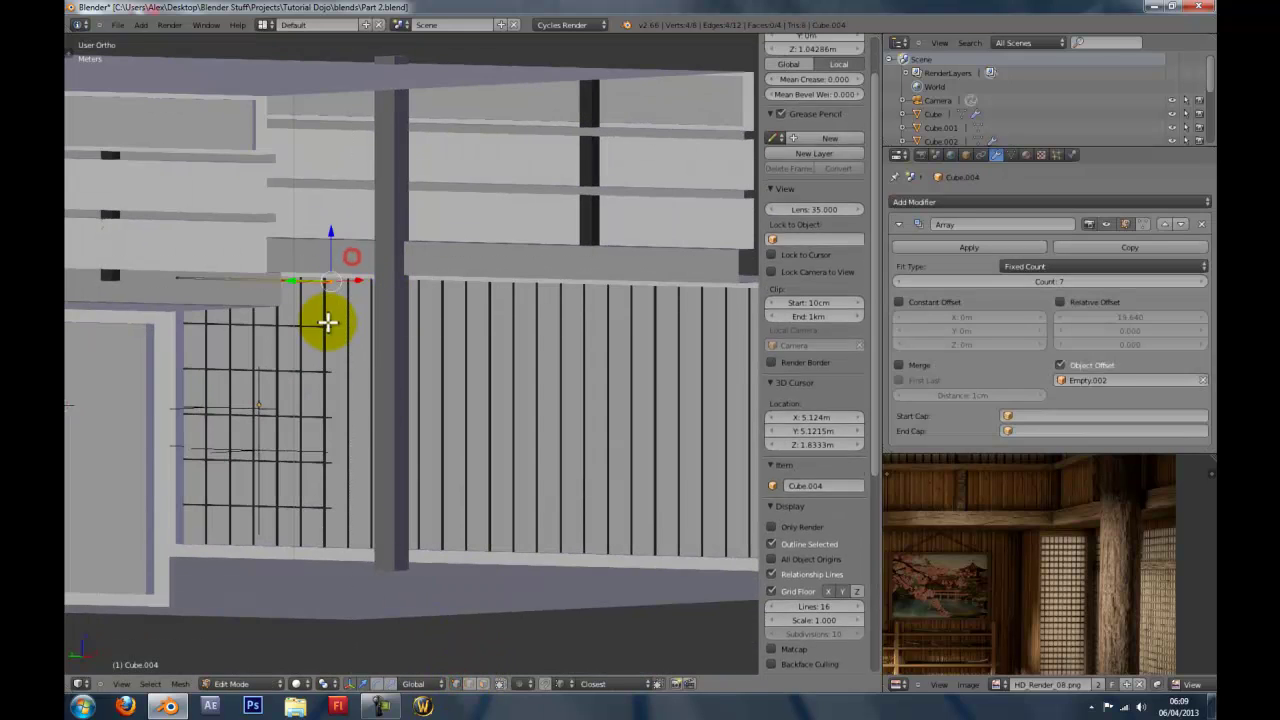
pyautogui.press('g')
pyautogui.press('x')
pyautogui.click(695, 422)
pyautogui.keyDown('shift'); pyautogui.moveTo(668, 423); pyautogui.dragTo(337, 426, button='middle'); pyautogui.keyUp('shift')
pyautogui.press('g')
pyautogui.press('y')
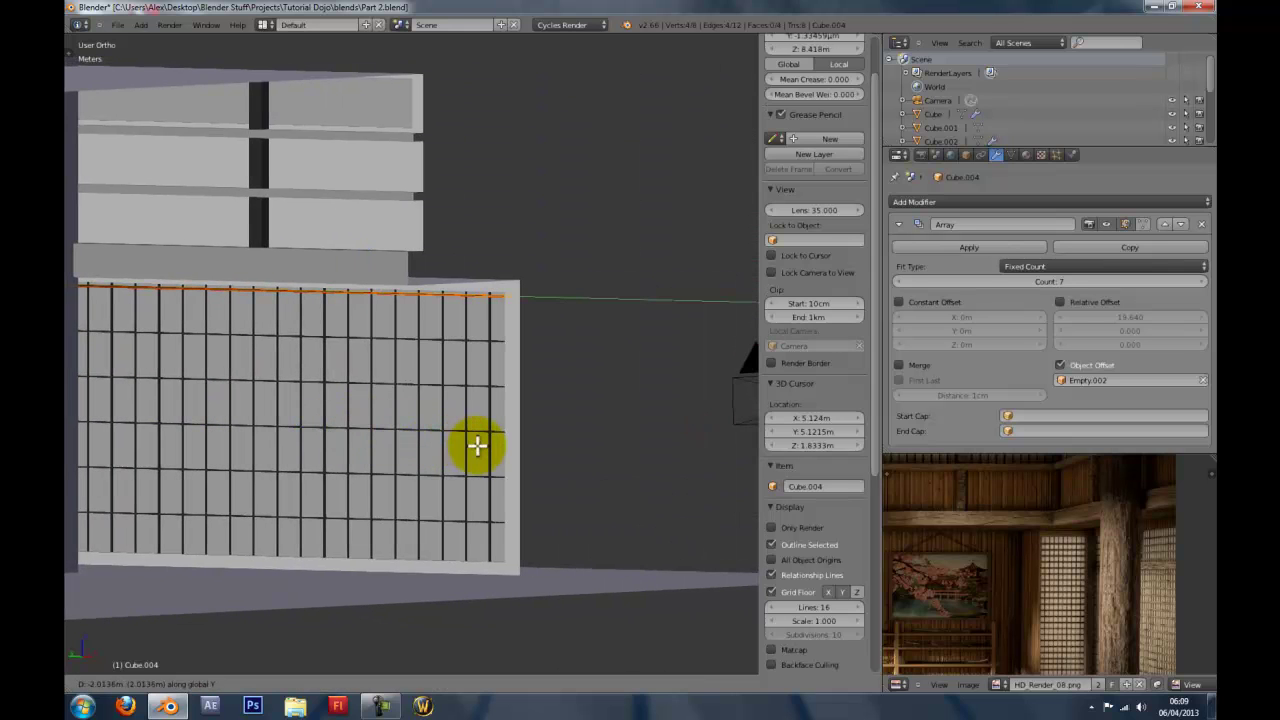
pyautogui.click(477, 445)
pyautogui.press('Tab')
pyautogui.moveTo(479, 445); pyautogui.dragTo(428, 448, button='middle')
pyautogui.scroll(5, 441, 443)
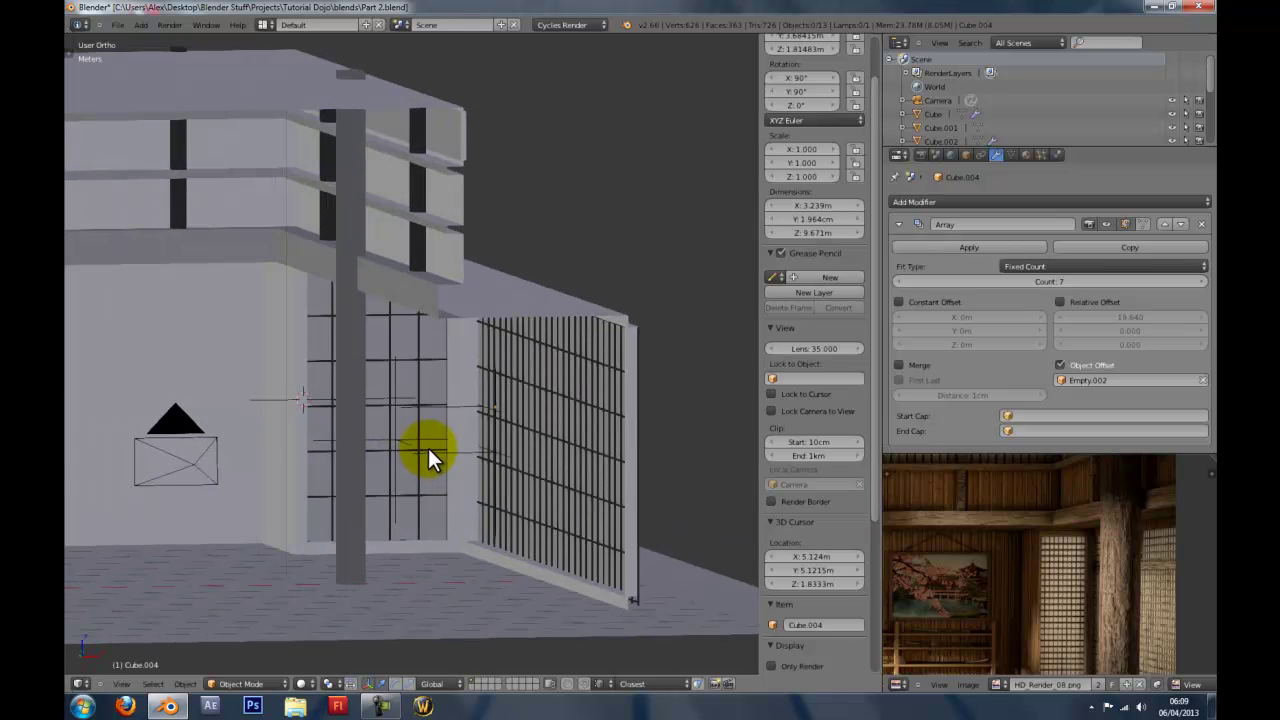
pyautogui.press('KP_1')
pyautogui.press('z')
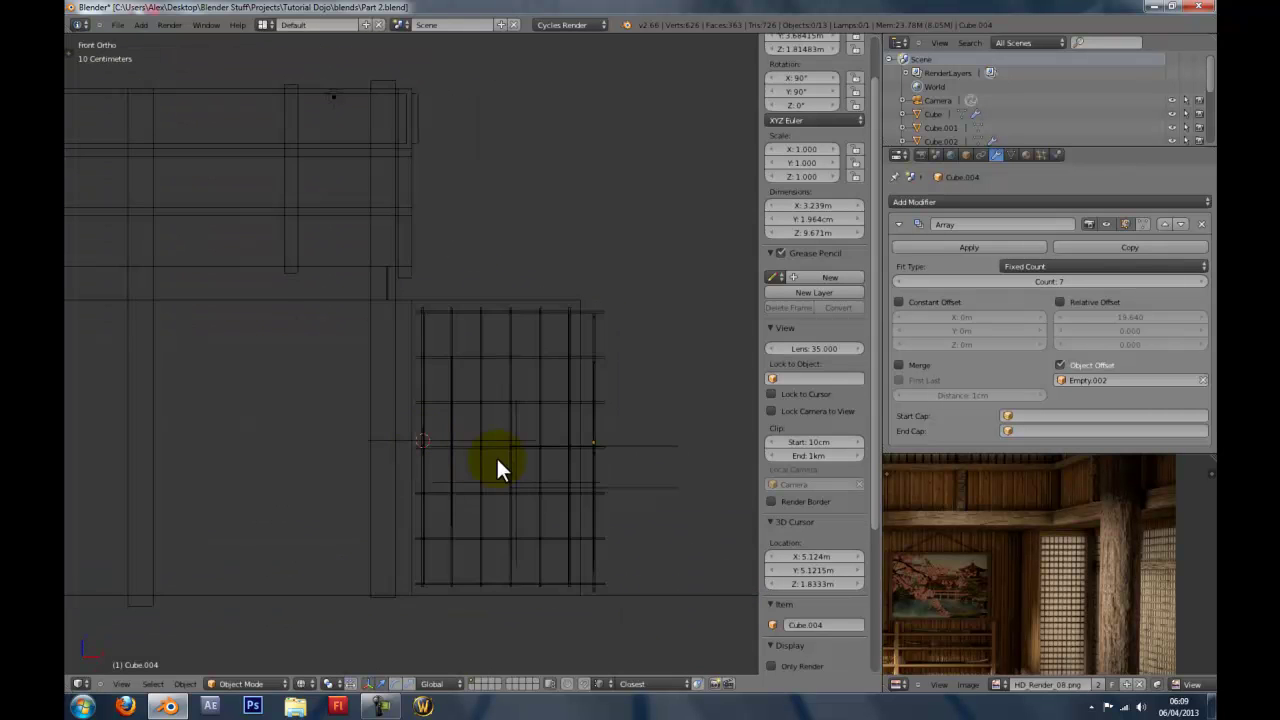
pyautogui.scroll(5, 497, 462)
pyautogui.rightClick(511, 311)
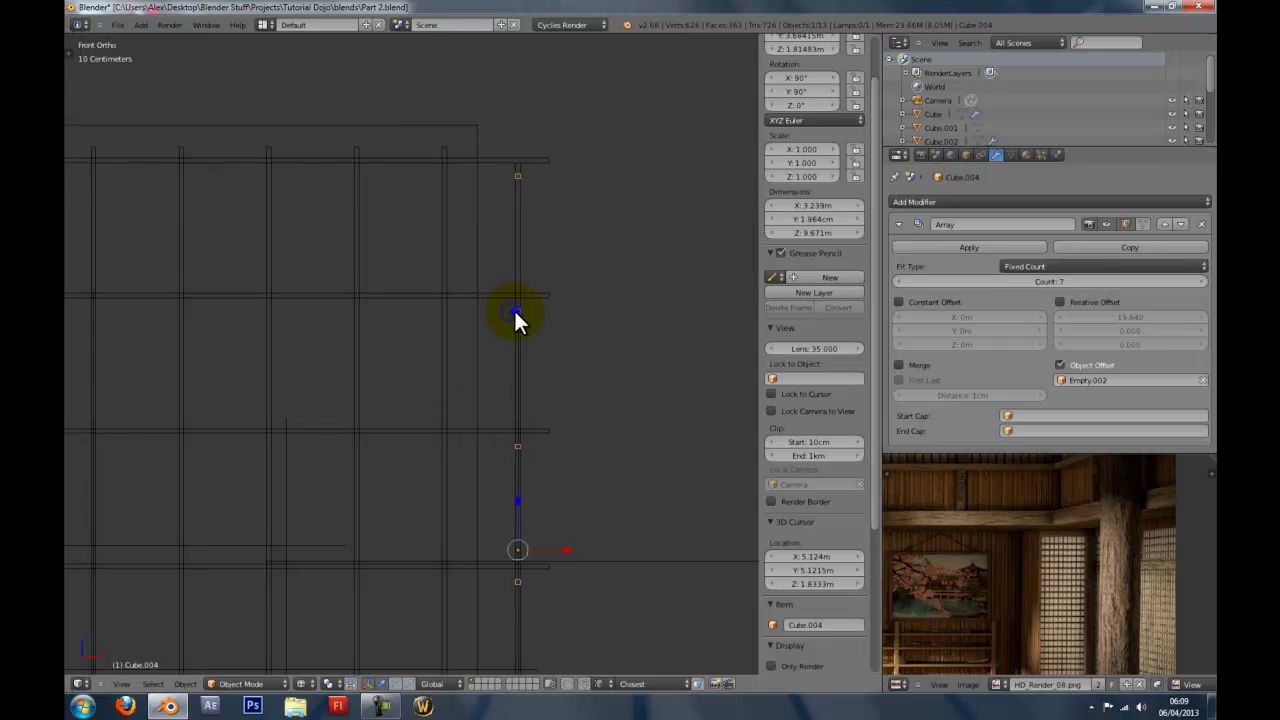
pyautogui.press('g')
pyautogui.press('z')
pyautogui.click(540, 322)
# Raise the whole mesh of the horizontal bars about 6 cm along Z in Edit Mode to meet the frame's upper inner edge.
pyautogui.press('Tab')
pyautogui.rightClick(540, 314)
pyautogui.press('a')
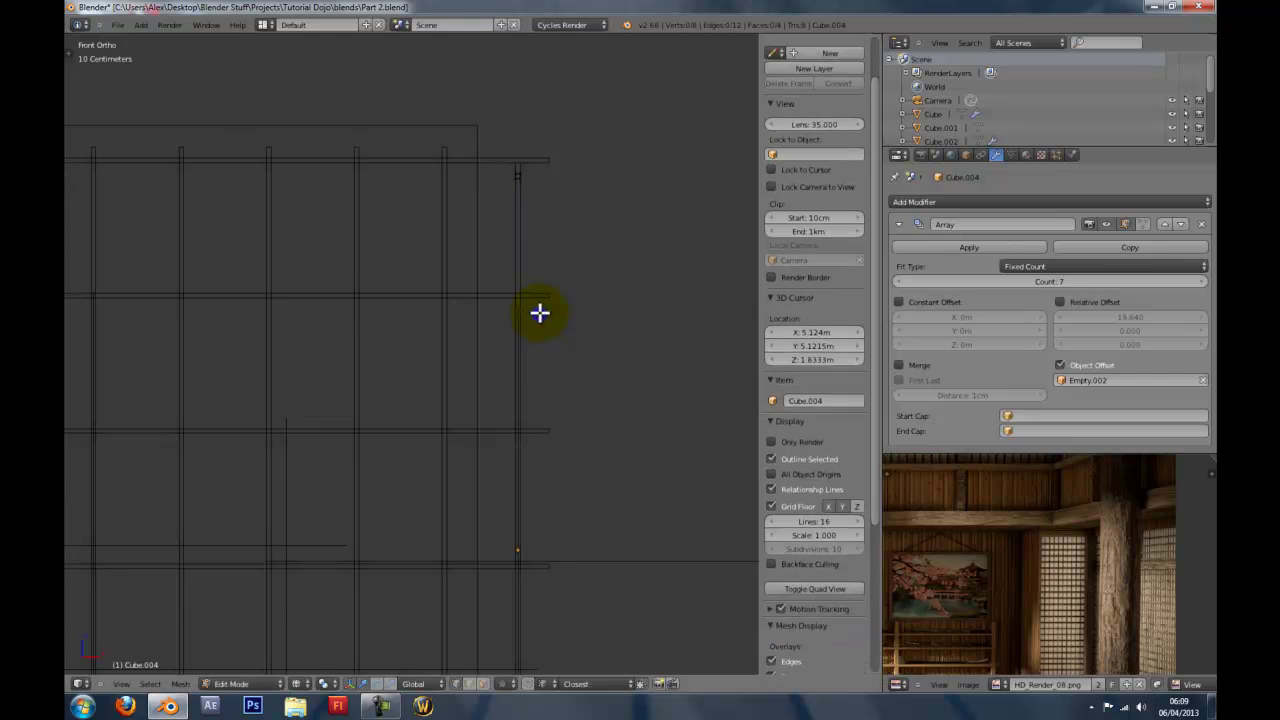
pyautogui.press('a')
pyautogui.press('z')
pyautogui.press('g')
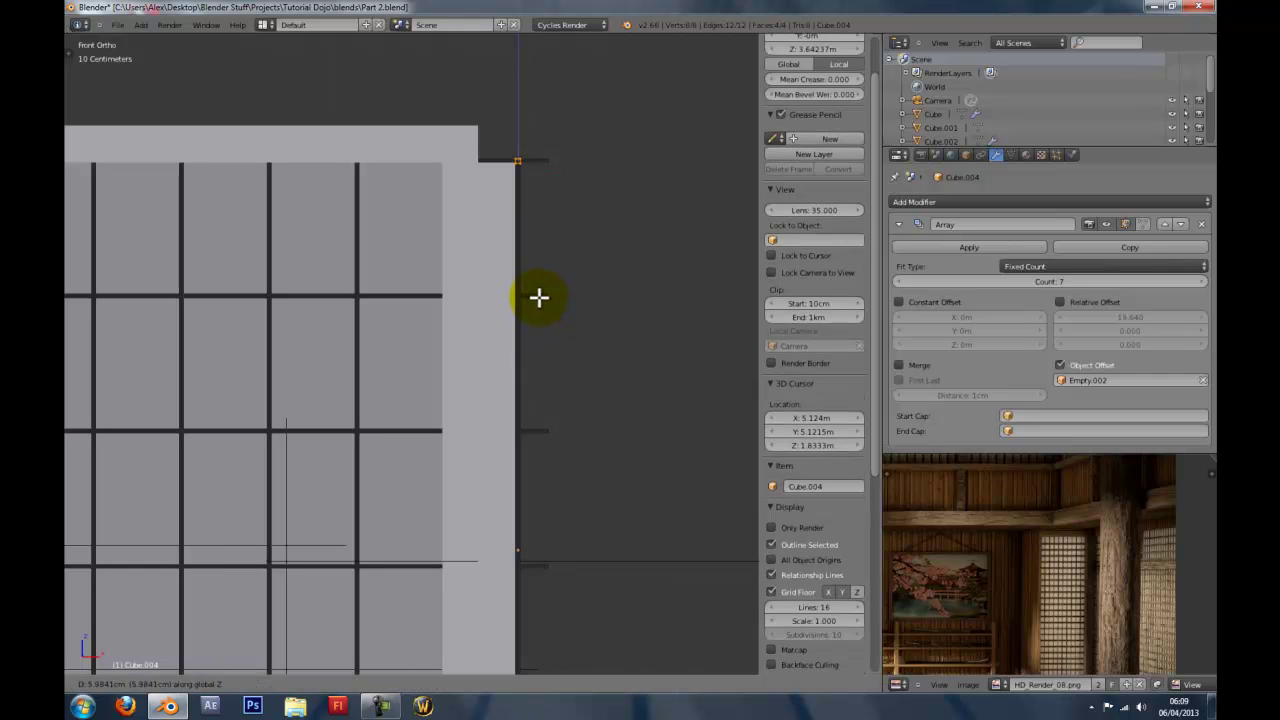
pyautogui.click(539, 296)
# Examine how the horizontal bars line up with the side wall's frame in solid and wireframe display, leaving Edit Mode.
pyautogui.keyDown('shift'); pyautogui.moveTo(531, 322); pyautogui.dragTo(494, 465, button='middle'); pyautogui.keyUp('shift')
pyautogui.scroll(6, 538, 232)
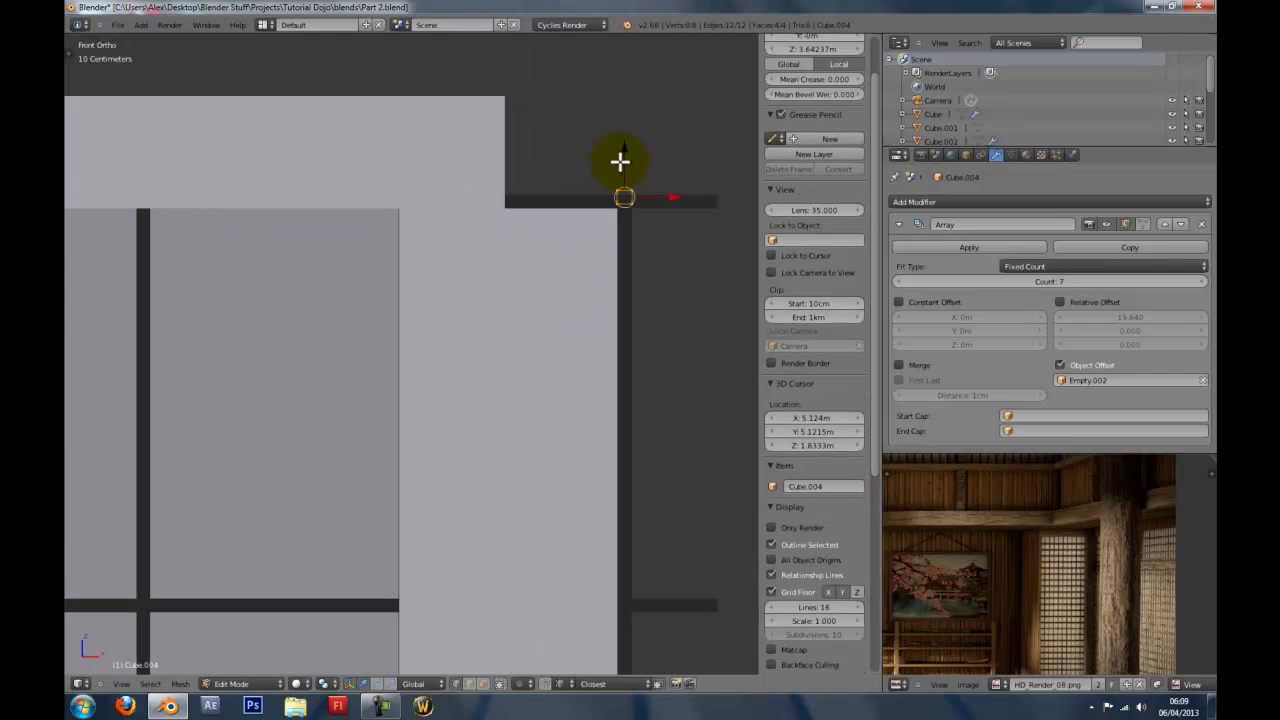
pyautogui.press('KP_3')
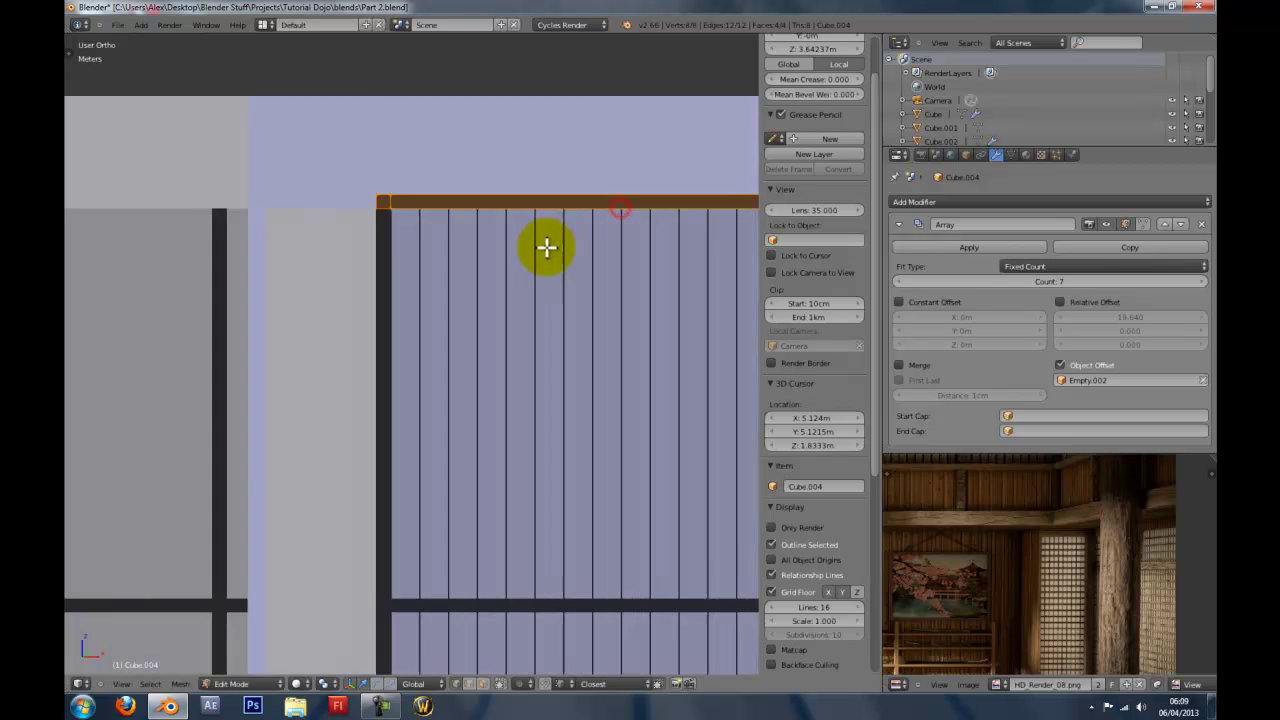
pyautogui.press('z')
pyautogui.scroll(-3, 530, 251)
pyautogui.press('z')
pyautogui.scroll(-3, 524, 262)
pyautogui.moveTo(517, 271); pyautogui.dragTo(551, 271, button='middle')
pyautogui.press('Tab')
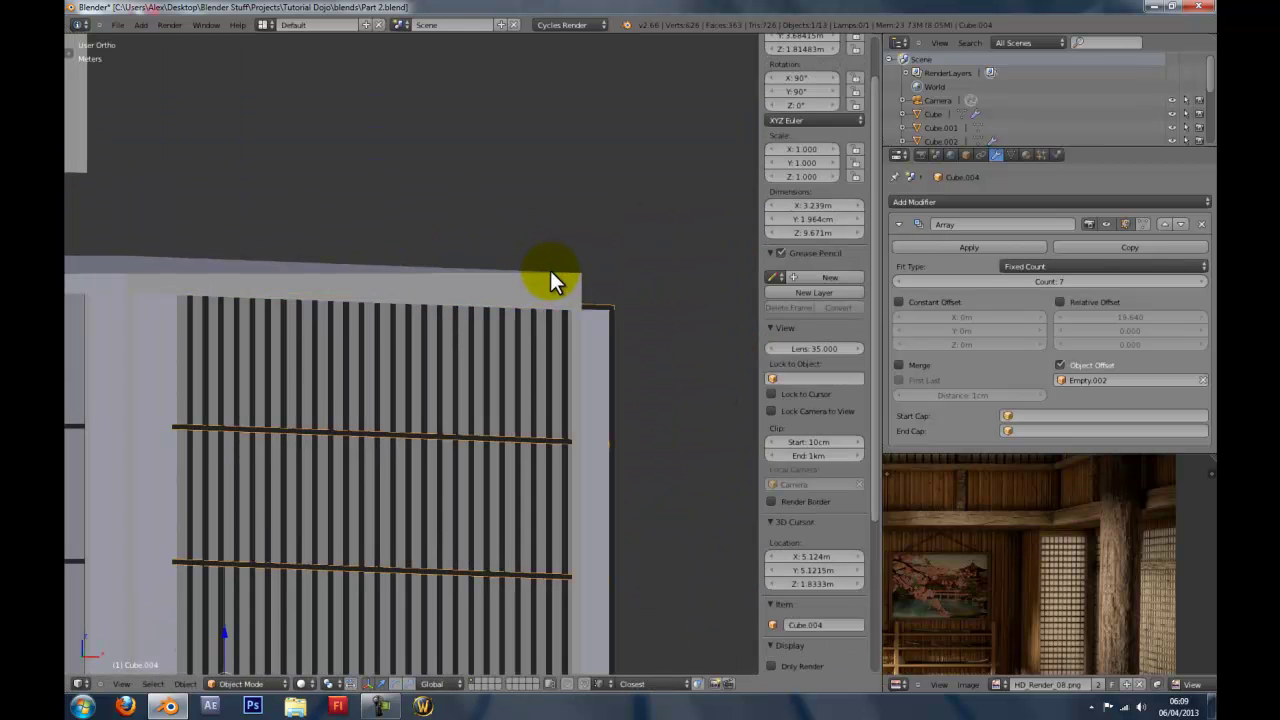
pyautogui.scroll(-4, 545, 285)
pyautogui.keyDown('shift'); pyautogui.moveTo(486, 388); pyautogui.dragTo(522, 122, button='middle'); pyautogui.keyUp('shift')
pyautogui.press('z')
pyautogui.moveTo(533, 213); pyautogui.dragTo(525, 221, button='middle')
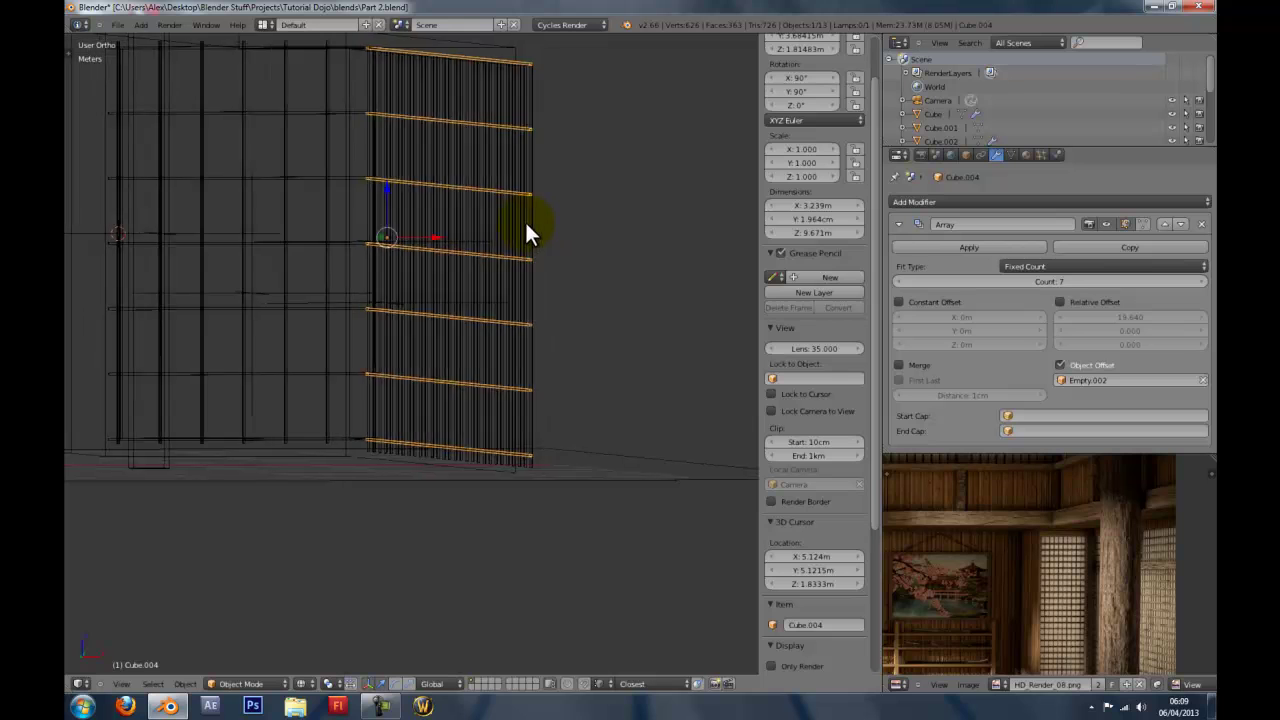
pyautogui.press('z')
pyautogui.scroll(4, 534, 273)
pyautogui.moveTo(534, 273); pyautogui.dragTo(509, 278, button='middle')
pyautogui.scroll(-5, 508, 277)
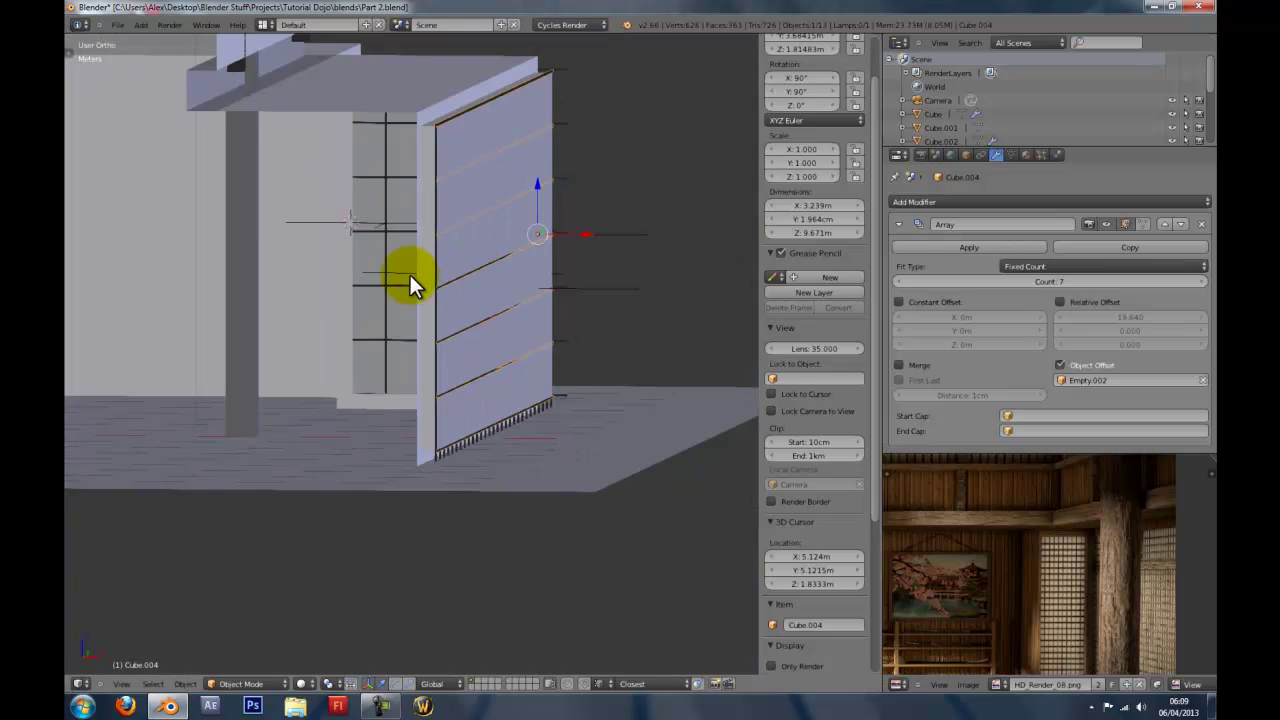
# Deselect everything and examine the framed window panels on the upper part of the wall.
pyautogui.press('a')
pyautogui.moveTo(409, 272); pyautogui.dragTo(546, 280, button='middle')
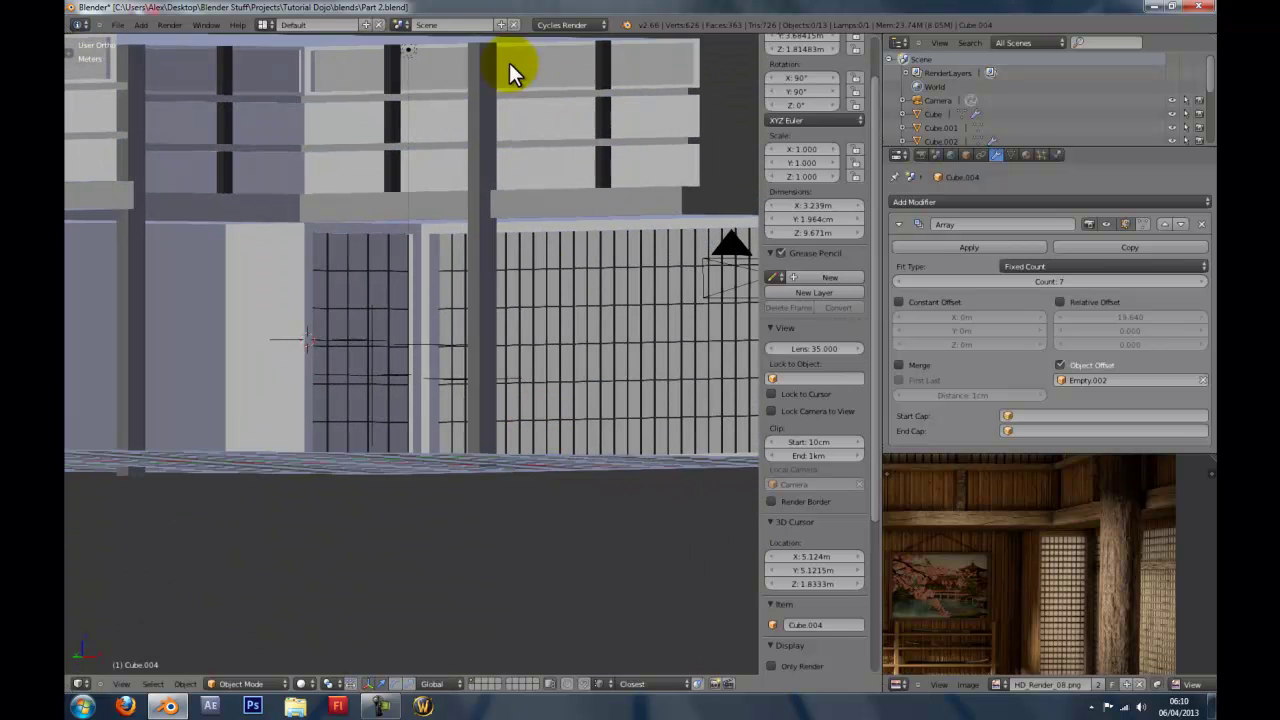
pyautogui.moveTo(323, 88); pyautogui.dragTo(317, 141, button='middle')
pyautogui.scroll(2, 195, 352)
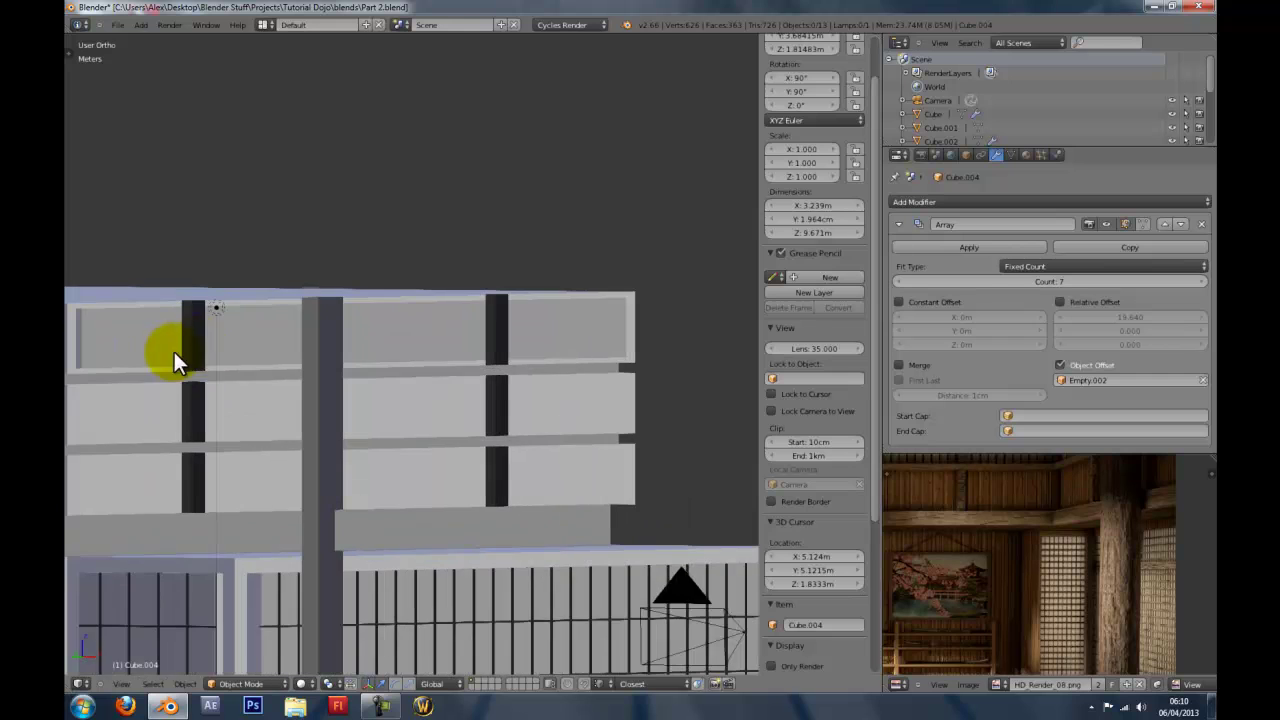
pyautogui.keyDown('shift'); pyautogui.moveTo(710, 374); pyautogui.dragTo(532, 299, button='middle'); pyautogui.keyUp('shift')
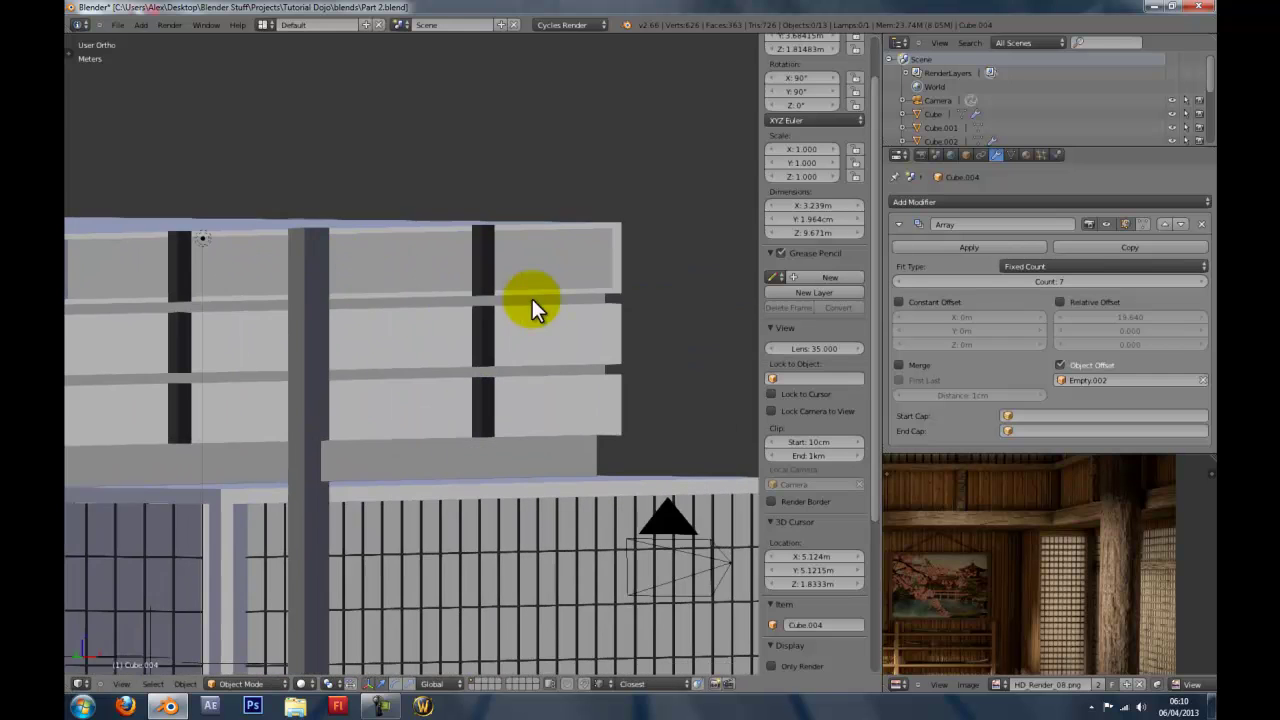
pyautogui.scroll(-4, 532, 300)
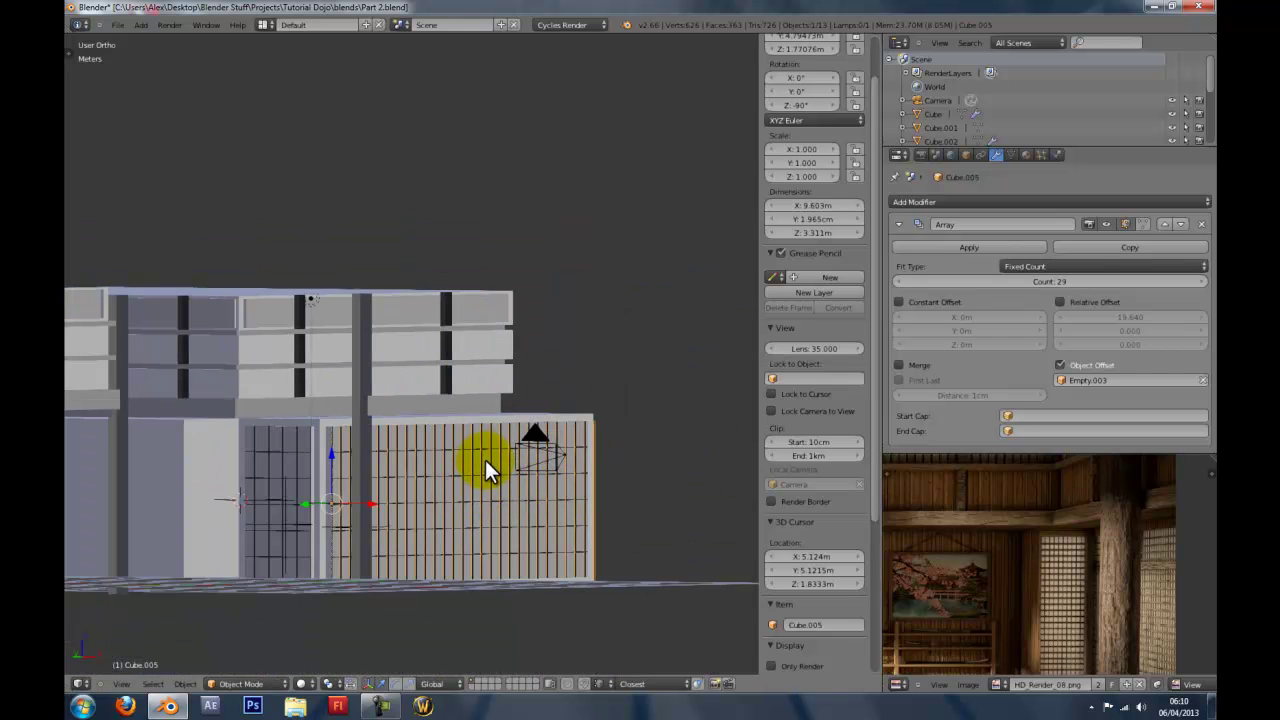
# Inspect the side wall's lattice in wireframe and solid display to locate its bars and their Empties.
pyautogui.rightClick(485, 463)
pyautogui.press('z')
pyautogui.moveTo(472, 478); pyautogui.dragTo(385, 415, button='middle')
pyautogui.scroll(3, 385, 415)
pyautogui.moveTo(576, 442)
pyautogui.mouseDown(button='middle')
pyautogui.moveTo(520, 437)
pyautogui.moveTo(491, 466)
pyautogui.moveTo(391, 420)
pyautogui.moveTo(580, 418)
pyautogui.moveTo(342, 440)
pyautogui.moveTo(435, 425)
pyautogui.moveTo(407, 431)
pyautogui.moveTo(449, 308)
pyautogui.moveTo(494, 248)
pyautogui.mouseUp(button='middle')
pyautogui.rightClick(489, 473)
pyautogui.press('z')
pyautogui.scroll(-5, 493, 477)
pyautogui.press('z')
pyautogui.scroll(4, 407, 431)
pyautogui.press('z')
pyautogui.scroll(3, 470, 397)
pyautogui.press('z')
# Duplicate the side wall's vertical and horizontal bars with their two Empties upward along Z to about Z 5.6 m.
pyautogui.rightClick(470, 366)
pyautogui.keyDown('shift'); pyautogui.rightClick(487, 349); pyautogui.keyUp('shift')
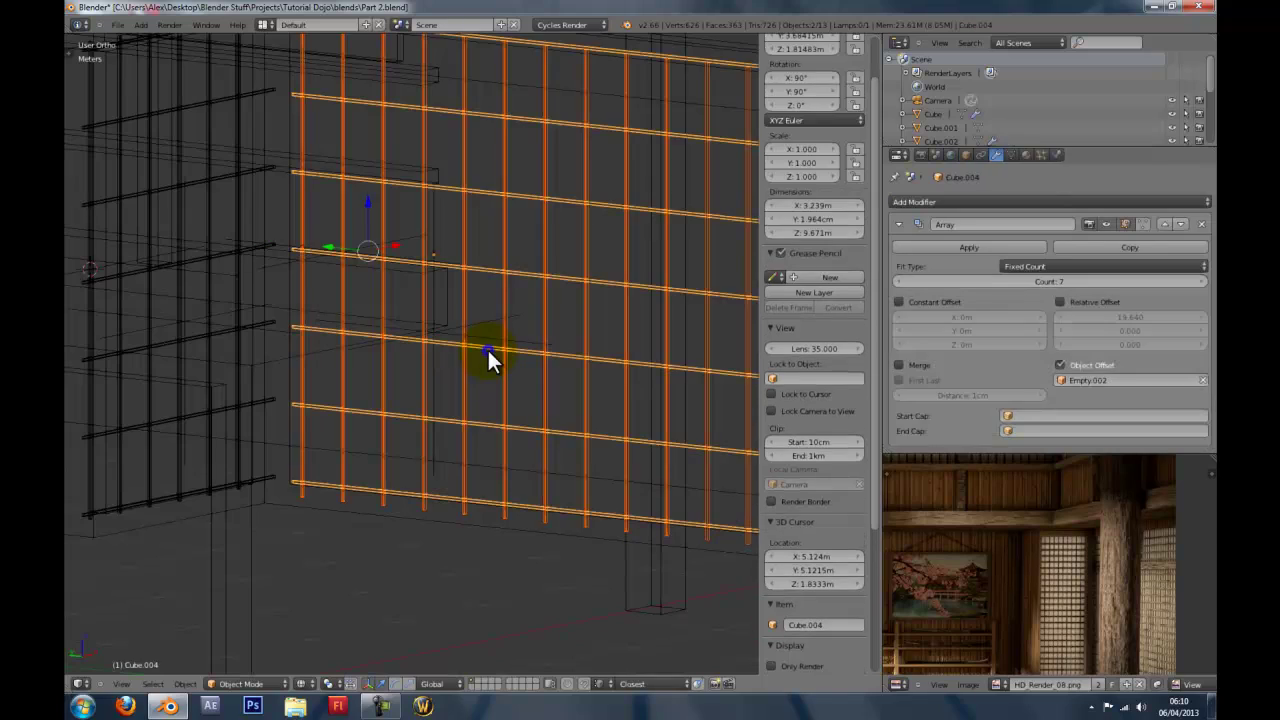
pyautogui.keyDown('shift'); pyautogui.rightClick(478, 336); pyautogui.keyUp('shift')
pyautogui.moveTo(443, 340)
pyautogui.mouseDown(button='middle')
pyautogui.moveTo(414, 357)
pyautogui.moveTo(386, 351)
pyautogui.moveTo(457, 360)
pyautogui.moveTo(367, 330)
pyautogui.moveTo(431, 355)
pyautogui.mouseUp(button='middle')
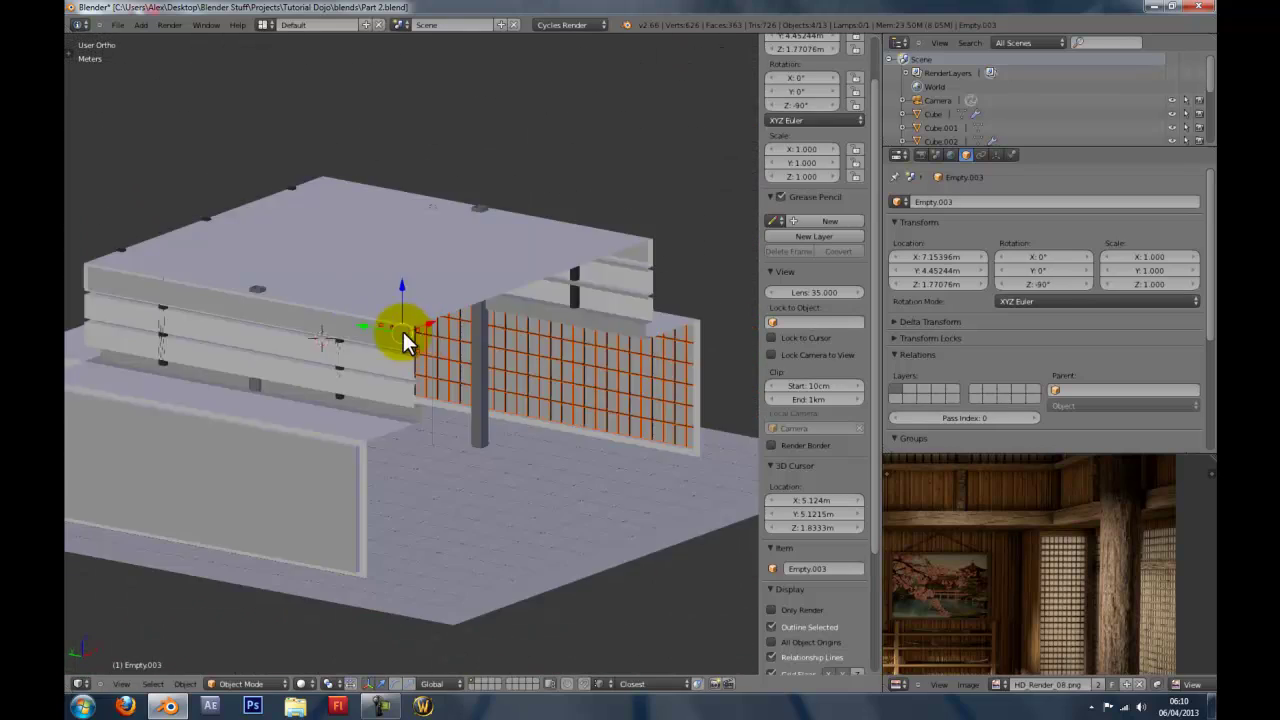
pyautogui.moveTo(403, 332); pyautogui.dragTo(372, 324, button='middle')
pyautogui.hotkey('shift', 'd')
pyautogui.press('z')
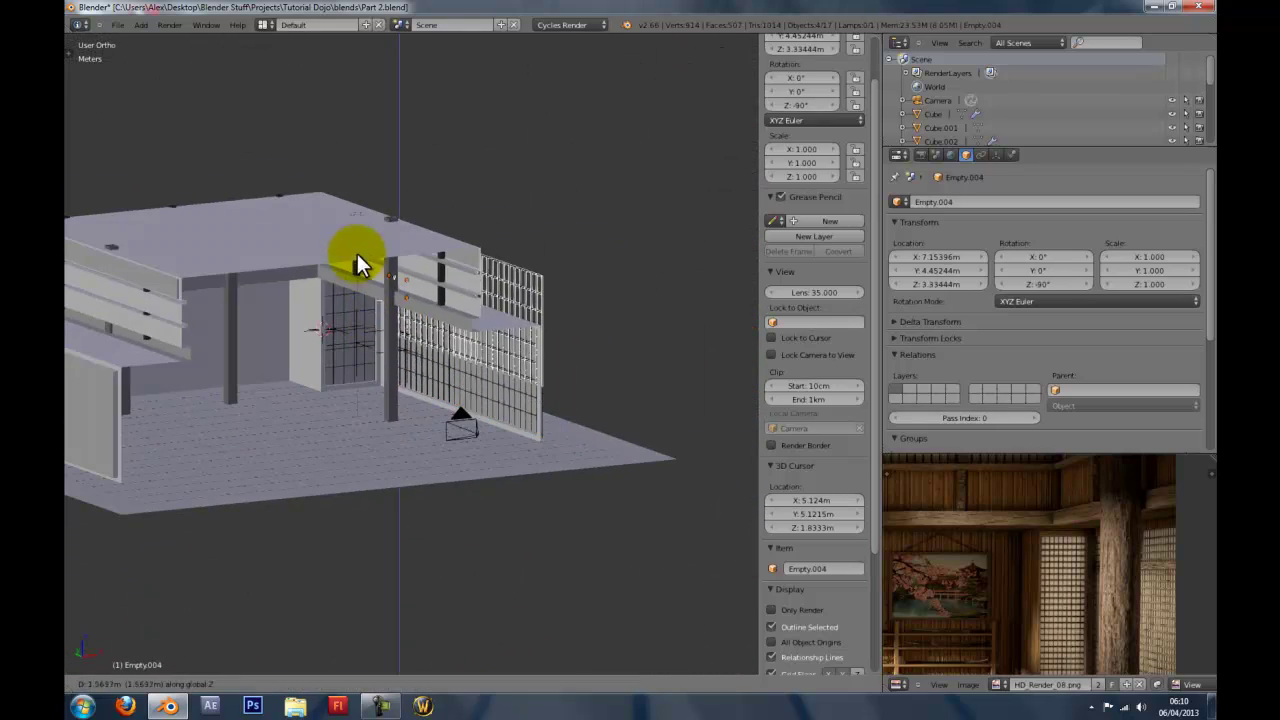
pyautogui.click(352, 198)
# Move the copied lattice along X to about 5.03 m, in line with the upper window panels.
pyautogui.moveTo(358, 213); pyautogui.dragTo(348, 206, button='middle')
pyautogui.press('g')
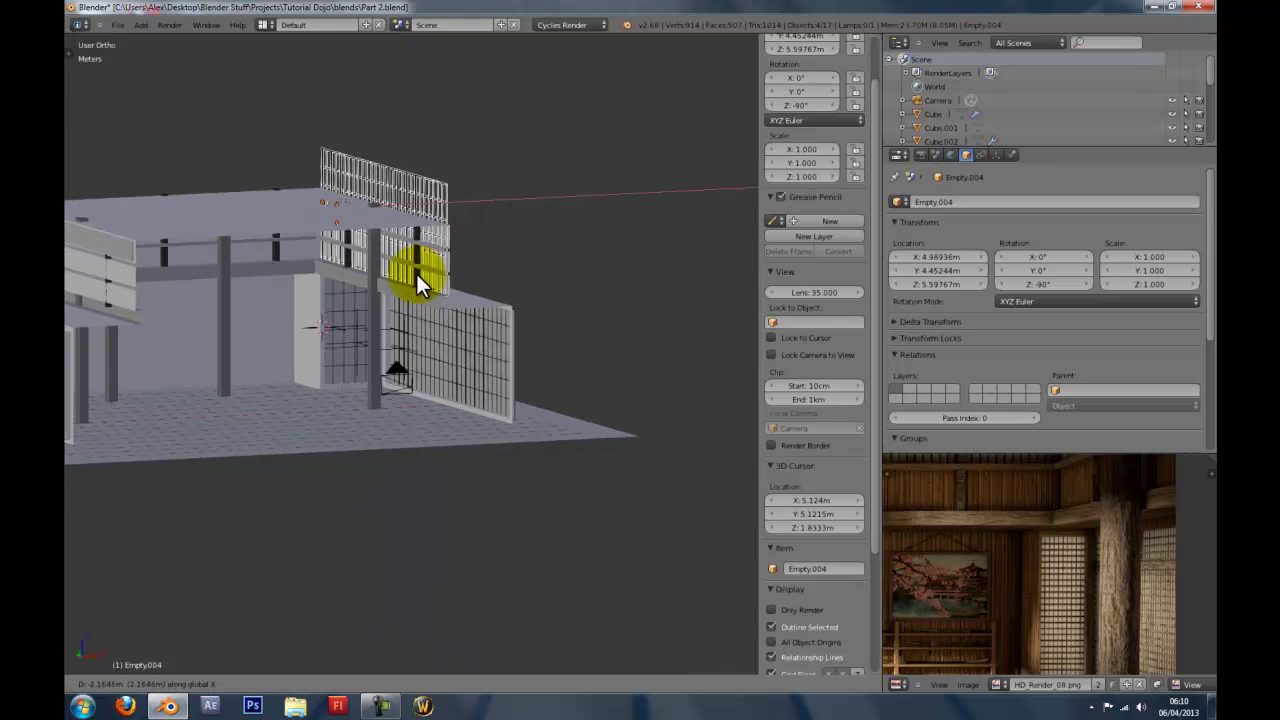
pyautogui.click(419, 272)
# Raise the copied lattice to about Z 5.83 m and shift it along Y to fit the top window panel's frame.
pyautogui.scroll(6, 425, 289)
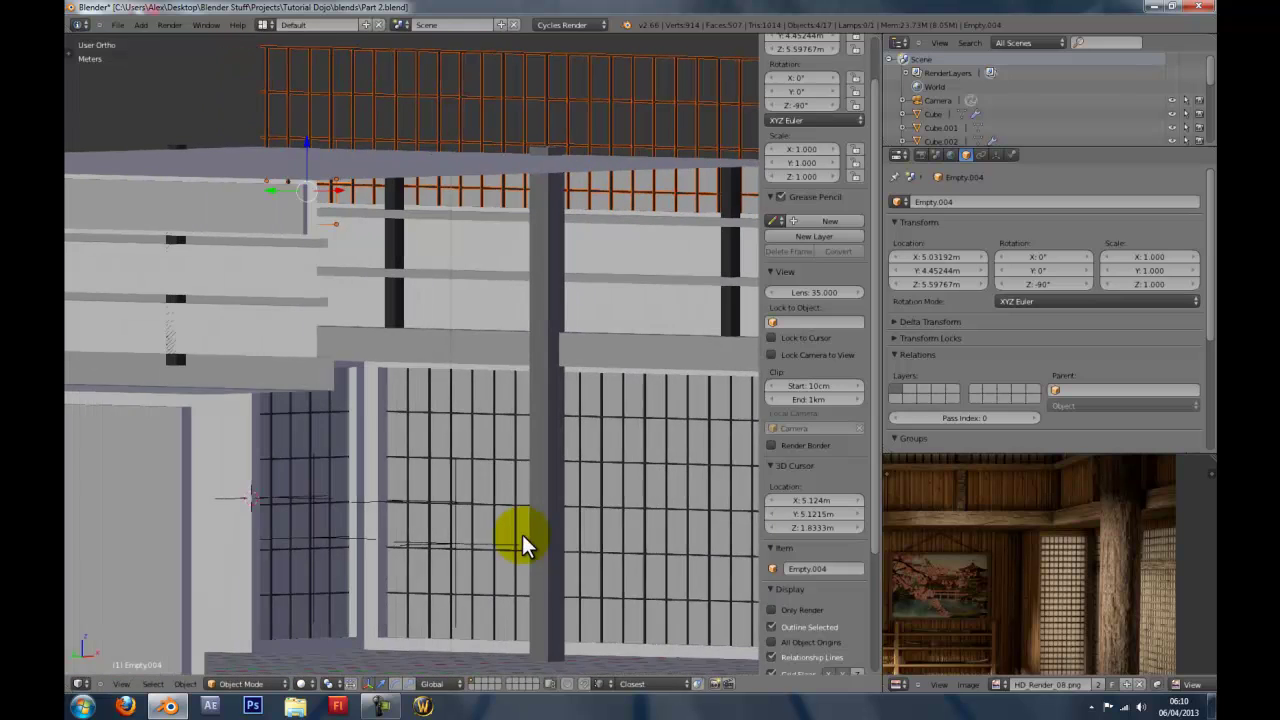
pyautogui.keyDown('shift'); pyautogui.moveTo(462, 458); pyautogui.dragTo(416, 520, button='middle'); pyautogui.keyUp('shift')
pyautogui.scroll(1, 397, 460)
pyautogui.moveTo(424, 432); pyautogui.dragTo(384, 458, button='middle')
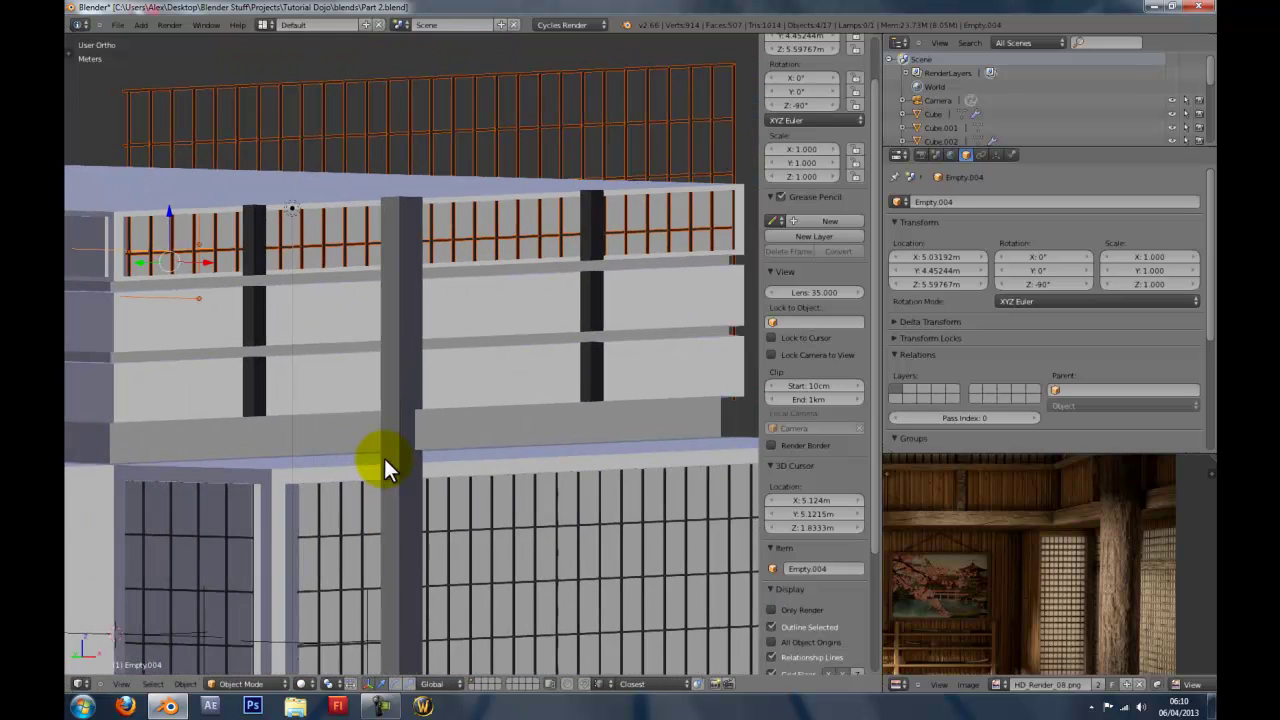
pyautogui.press('g')
pyautogui.press('x')
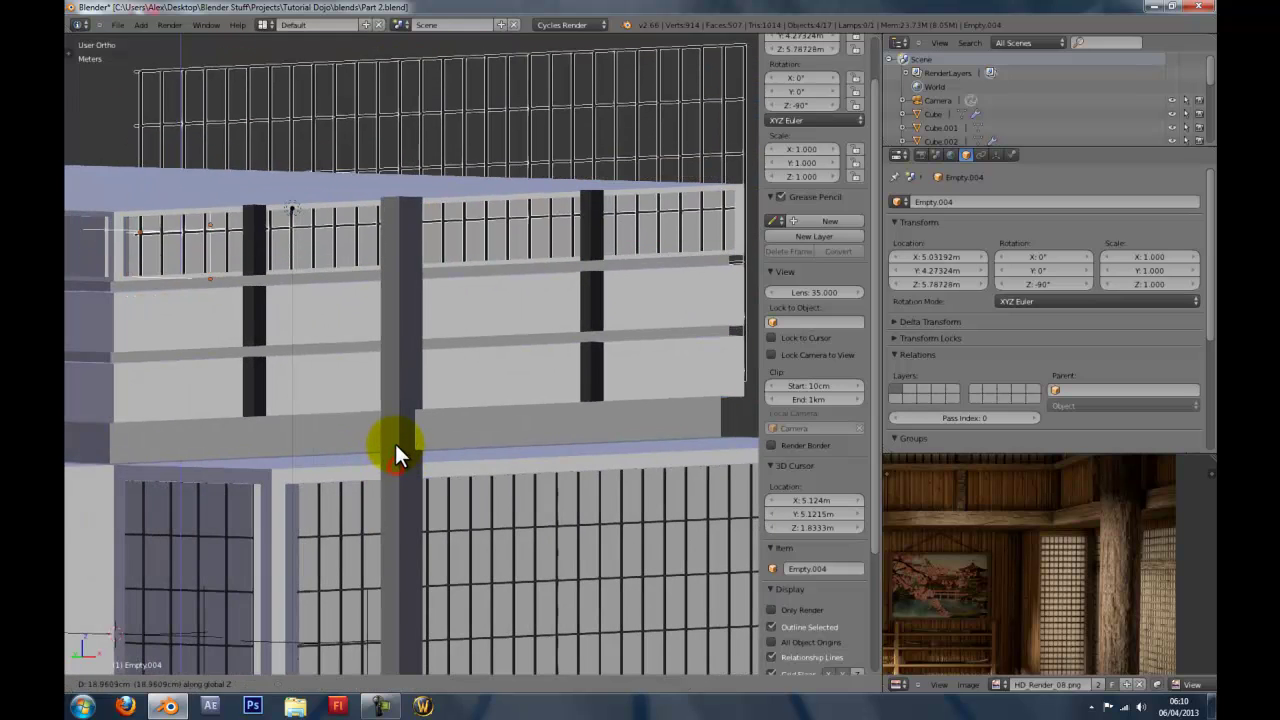
pyautogui.press('y')
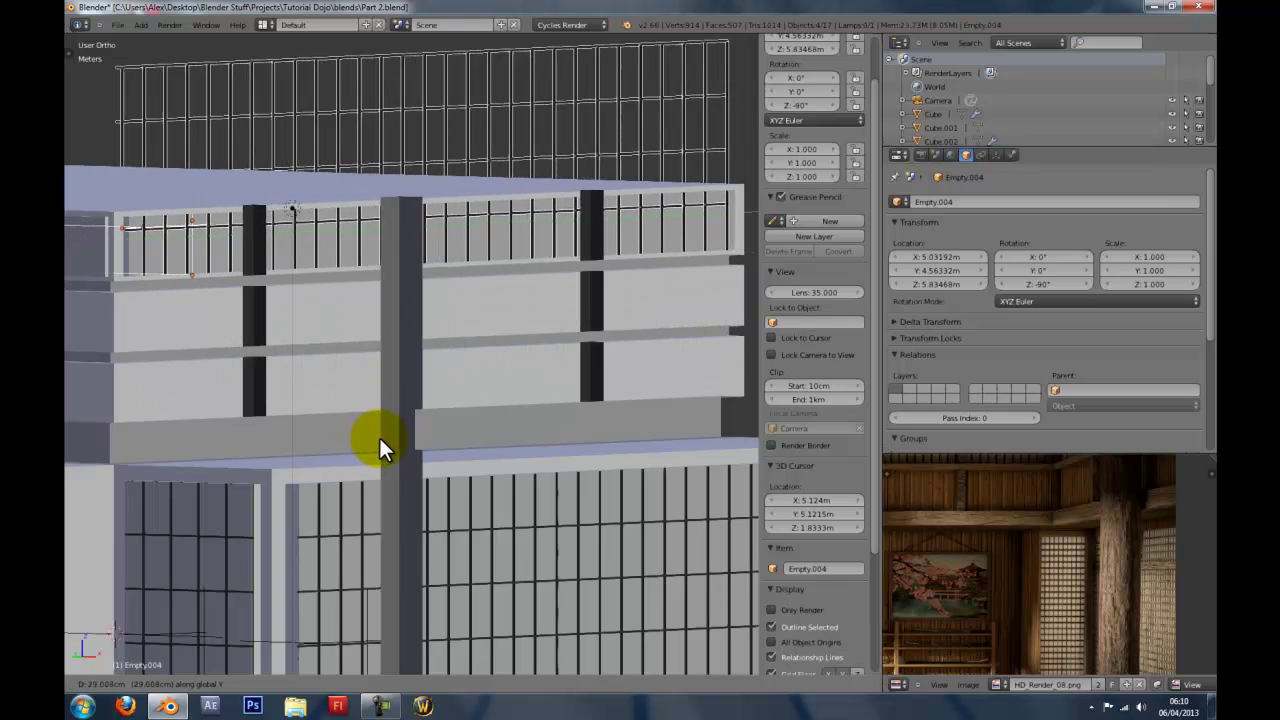
# Raise the selected lattice bars and their empties along Z until the active empty is at about 6.21 m.
pyautogui.press('z')
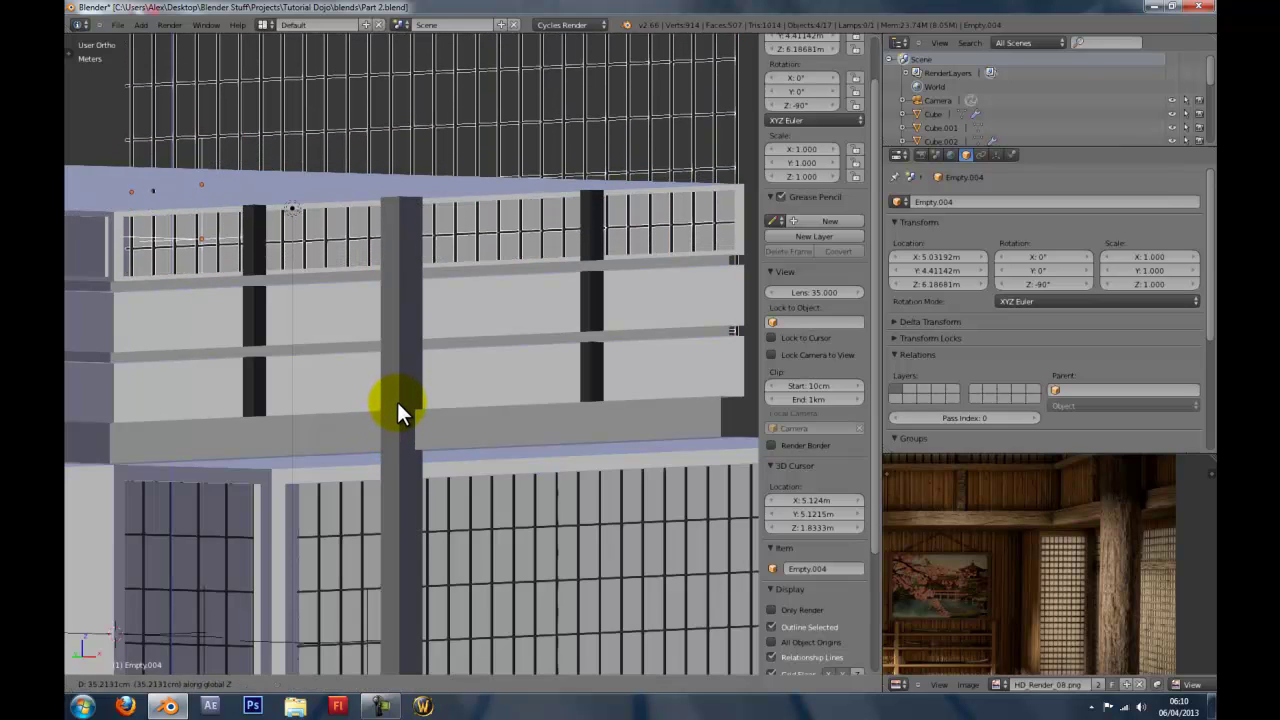
pyautogui.click(397, 402)
pyautogui.press('g')
pyautogui.press('z')
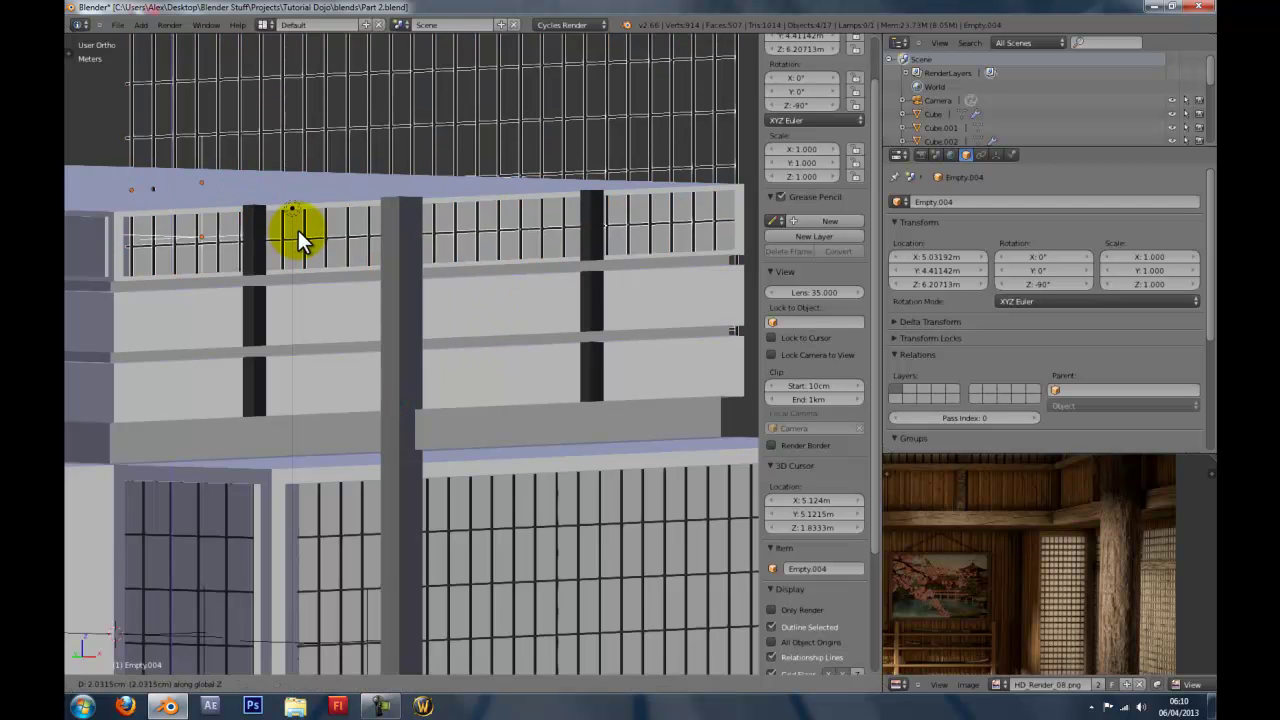
pyautogui.click(296, 230)
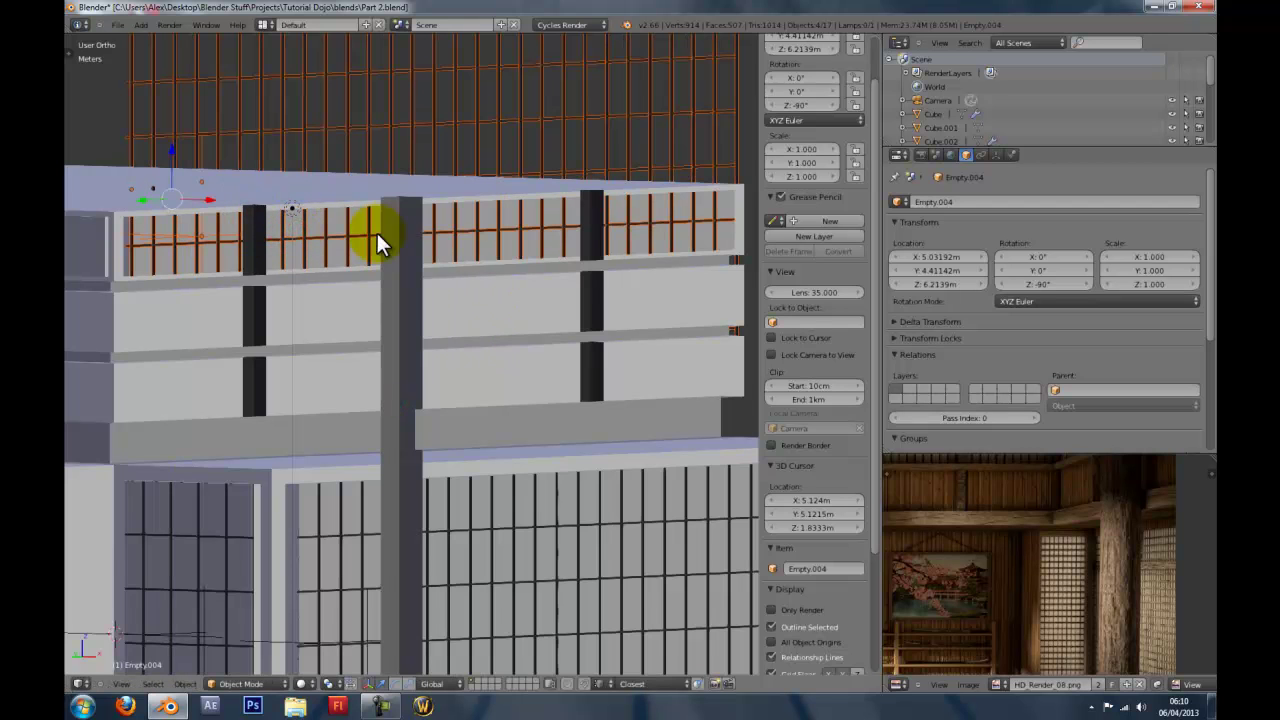
# Slide the upper lattice and its empties along Y to about 4.53 m to fit the window opening.
pyautogui.moveTo(377, 233); pyautogui.dragTo(145, 231, button='middle')
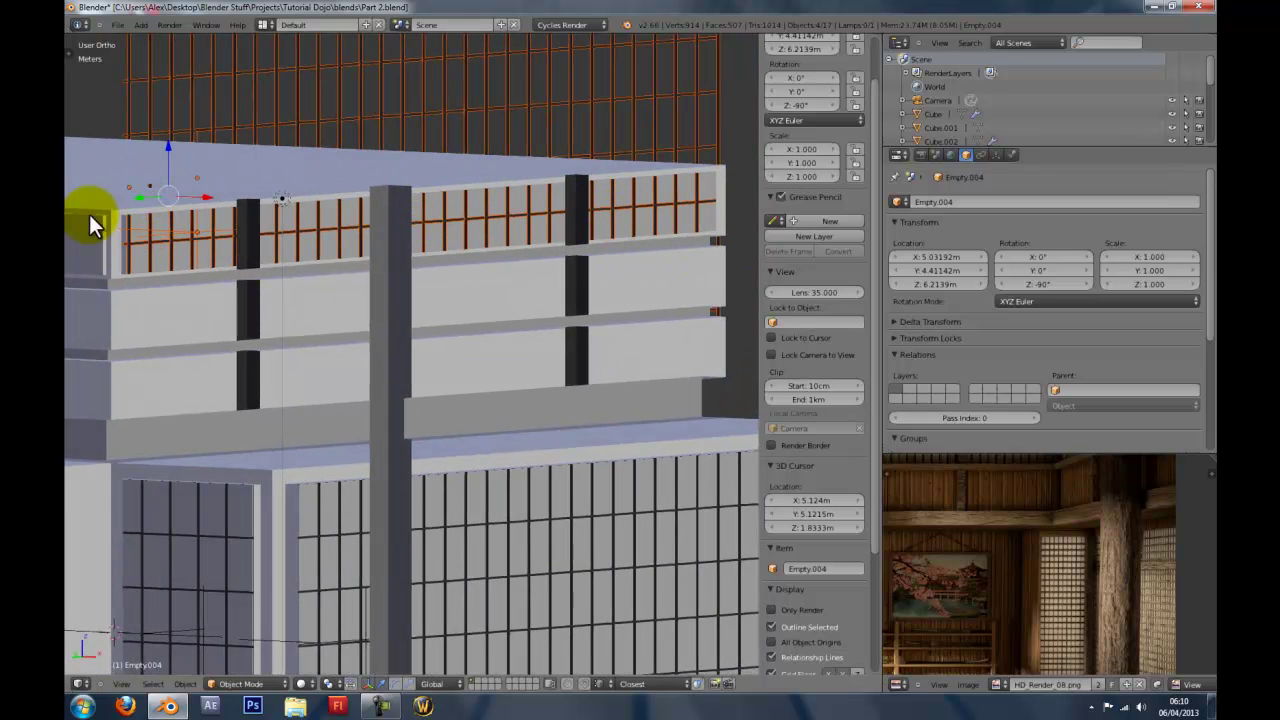
pyautogui.moveTo(654, 176); pyautogui.dragTo(571, 206, button='middle')
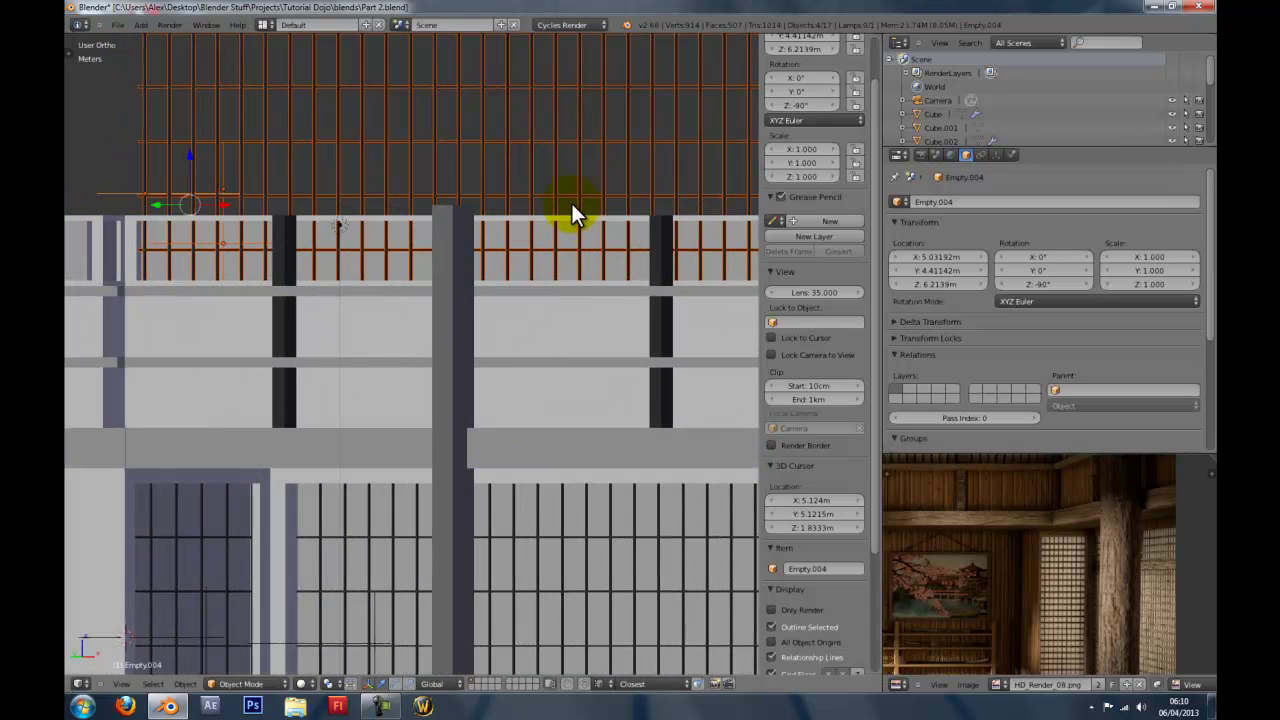
pyautogui.press('g')
pyautogui.press('y')
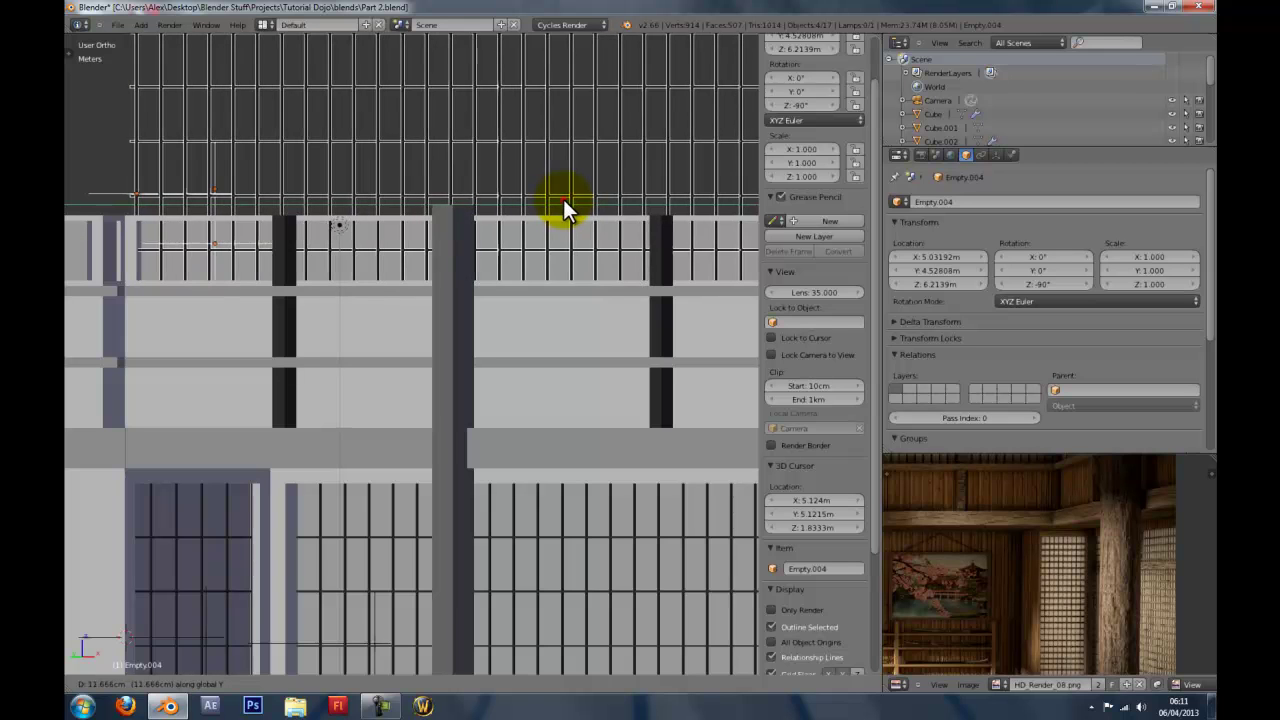
pyautogui.click(563, 199)
pyautogui.keyDown('shift'); pyautogui.moveTo(511, 216); pyautogui.dragTo(310, 237, button='middle'); pyautogui.keyUp('shift')
pyautogui.moveTo(416, 232); pyautogui.dragTo(366, 241, button='middle')
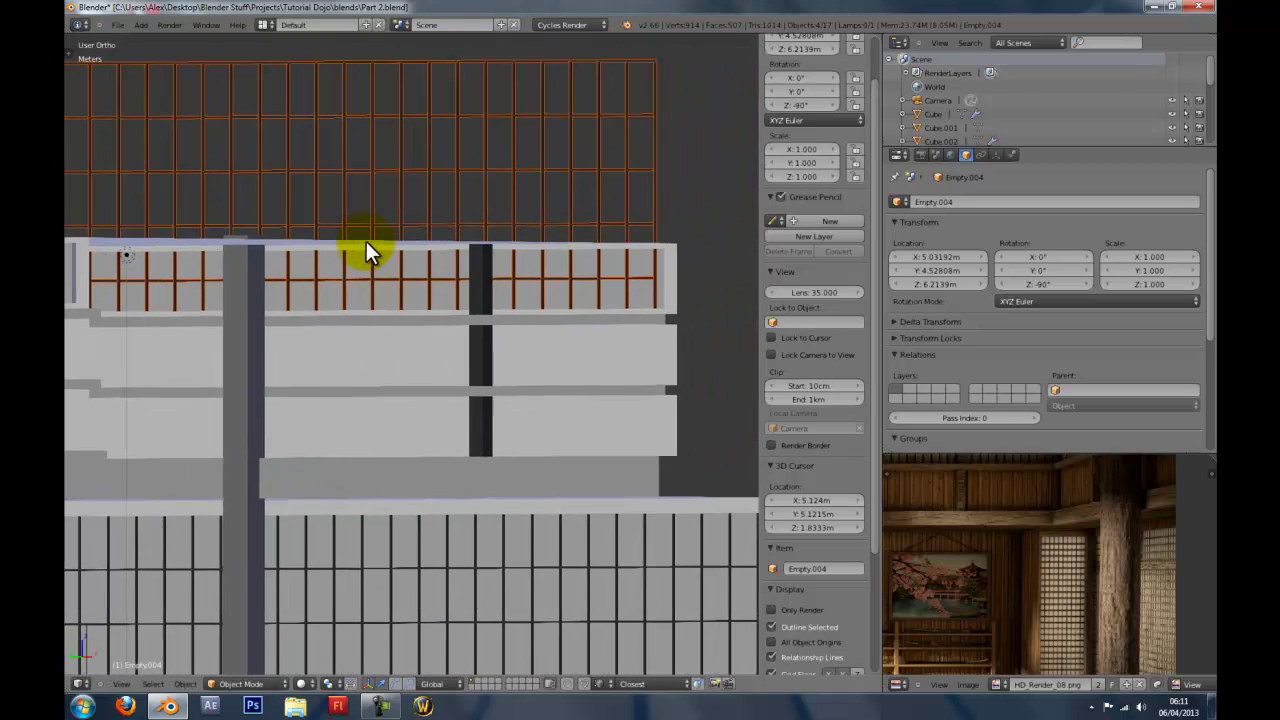
# Shift the source vertical bar of the upper lattice about -1.6 cm along Y, toward the inner edge of the window frame.
pyautogui.scroll(-2, 366, 241)
pyautogui.rightClick(462, 187)
pyautogui.rightClick(461, 179)
pyautogui.press('KP_7')
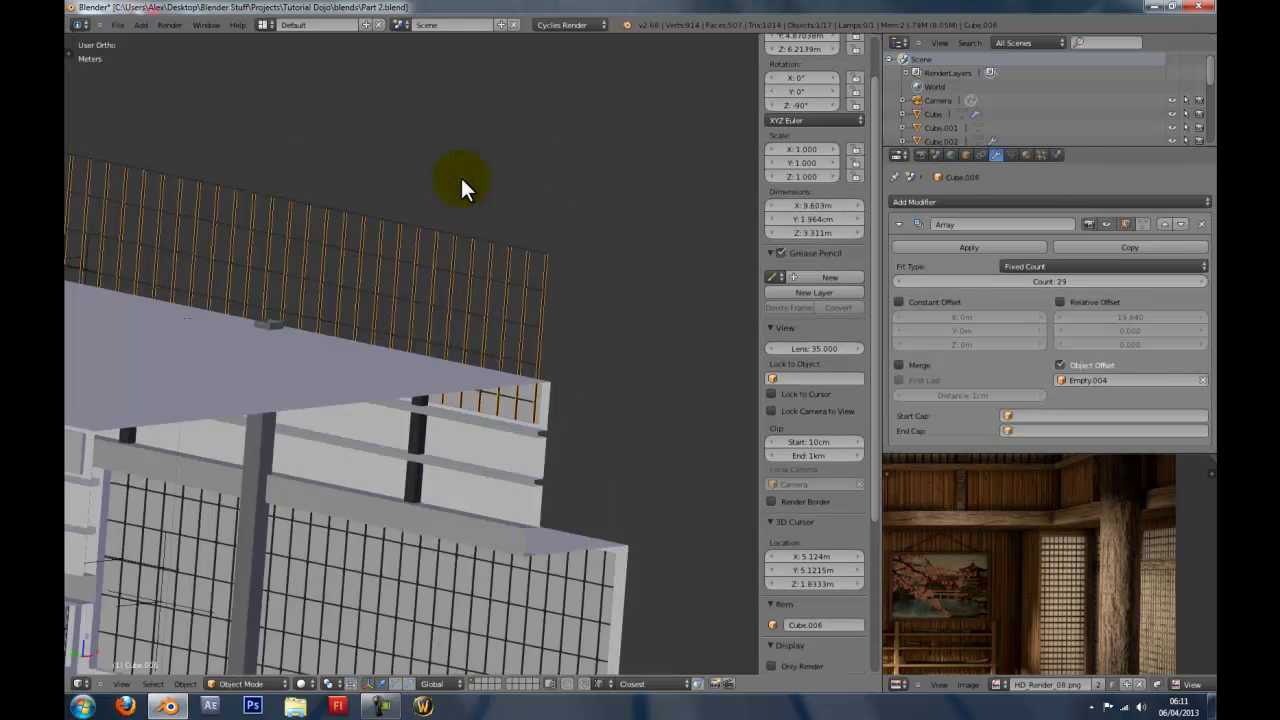
pyautogui.press('Tab')
pyautogui.keyDown('shift'); pyautogui.moveTo(189, 206); pyautogui.dragTo(577, 146, button='middle'); pyautogui.keyUp('shift')
pyautogui.scroll(-5, 514, 214)
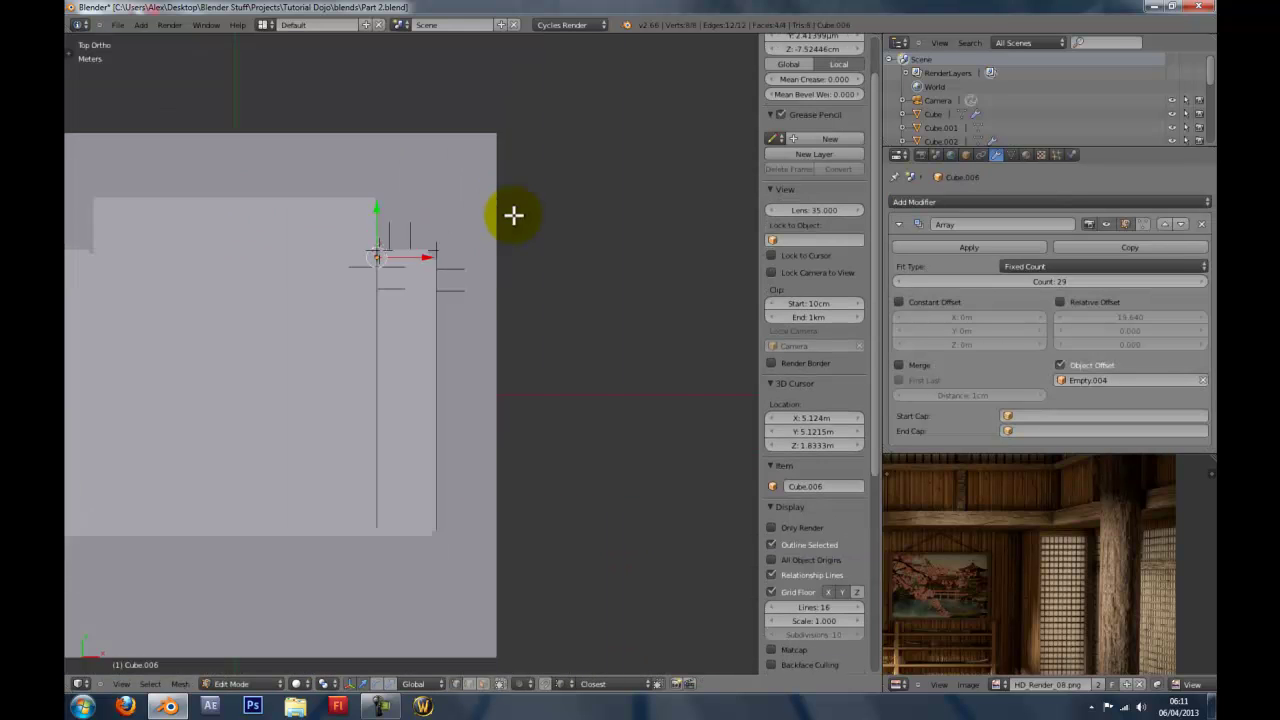
pyautogui.scroll(3, 482, 236)
pyautogui.moveTo(483, 243); pyautogui.dragTo(449, 366, button='middle')
pyautogui.scroll(4, 516, 357)
pyautogui.scroll(3, 449, 366)
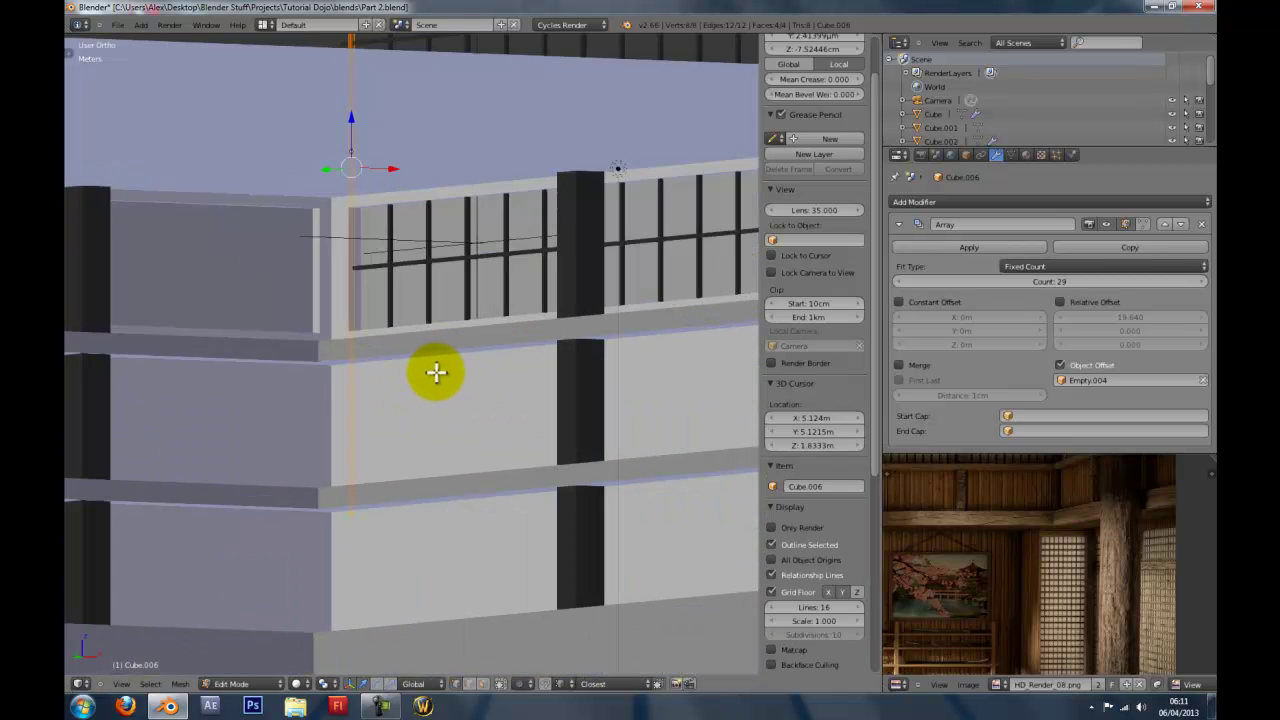
pyautogui.press('g')
pyautogui.press('x')
pyautogui.press('y')
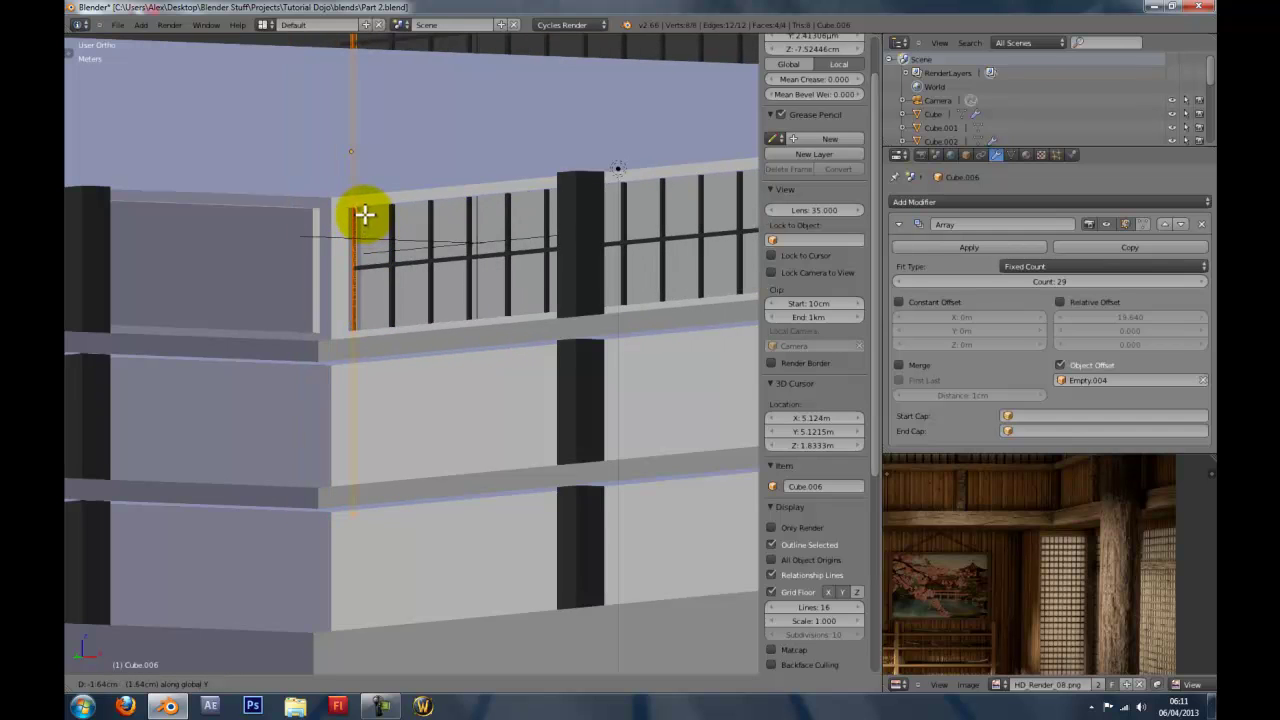
pyautogui.scroll(6, 366, 219)
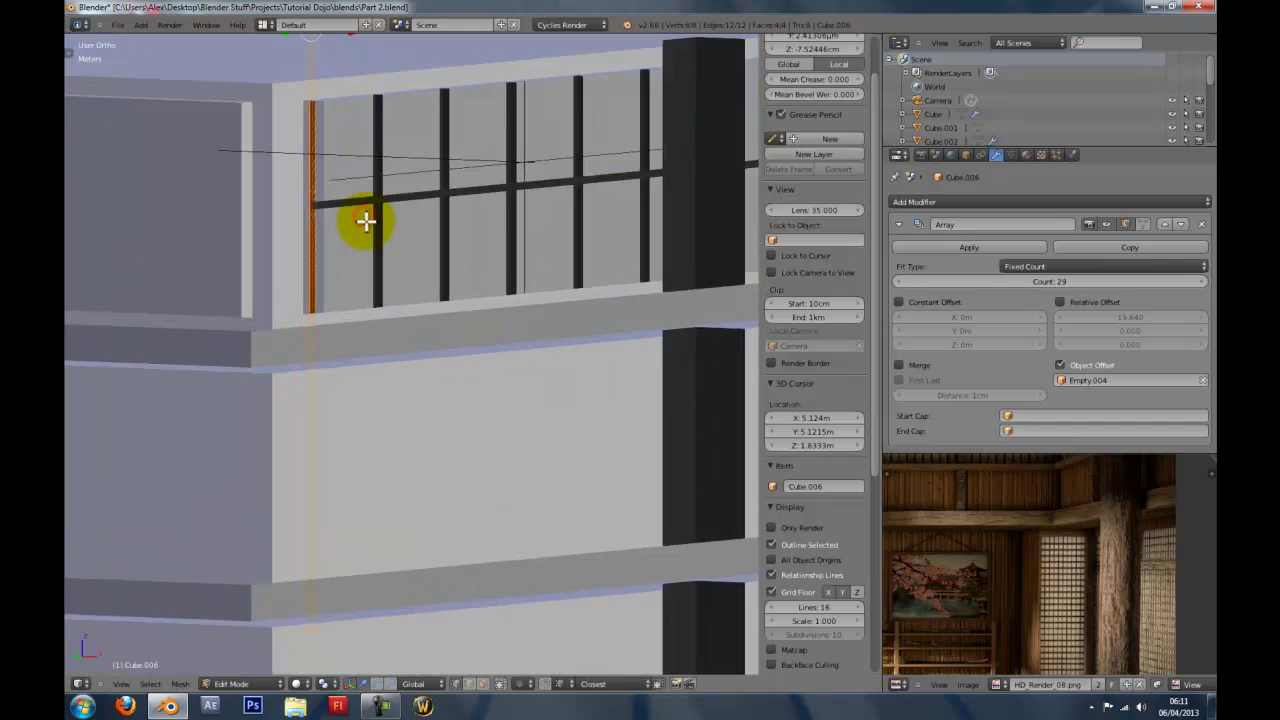
pyautogui.keyDown('shift'); pyautogui.moveTo(368, 220); pyautogui.dragTo(101, 381, button='middle'); pyautogui.keyUp('shift')
pyautogui.press('Tab')
pyautogui.scroll(-10, 456, 404)
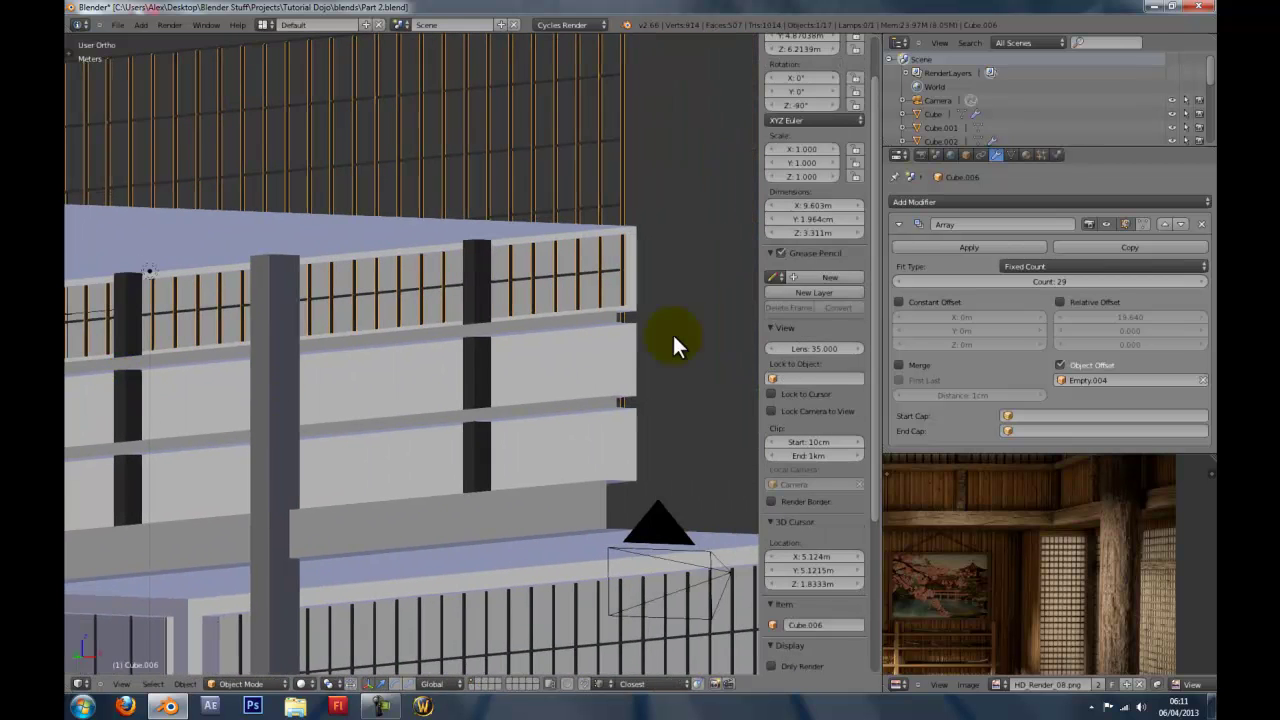
pyautogui.moveTo(672, 332); pyautogui.dragTo(712, 320, button='middle')
pyautogui.press('z')
pyautogui.moveTo(302, 373); pyautogui.dragTo(244, 351, button='middle')
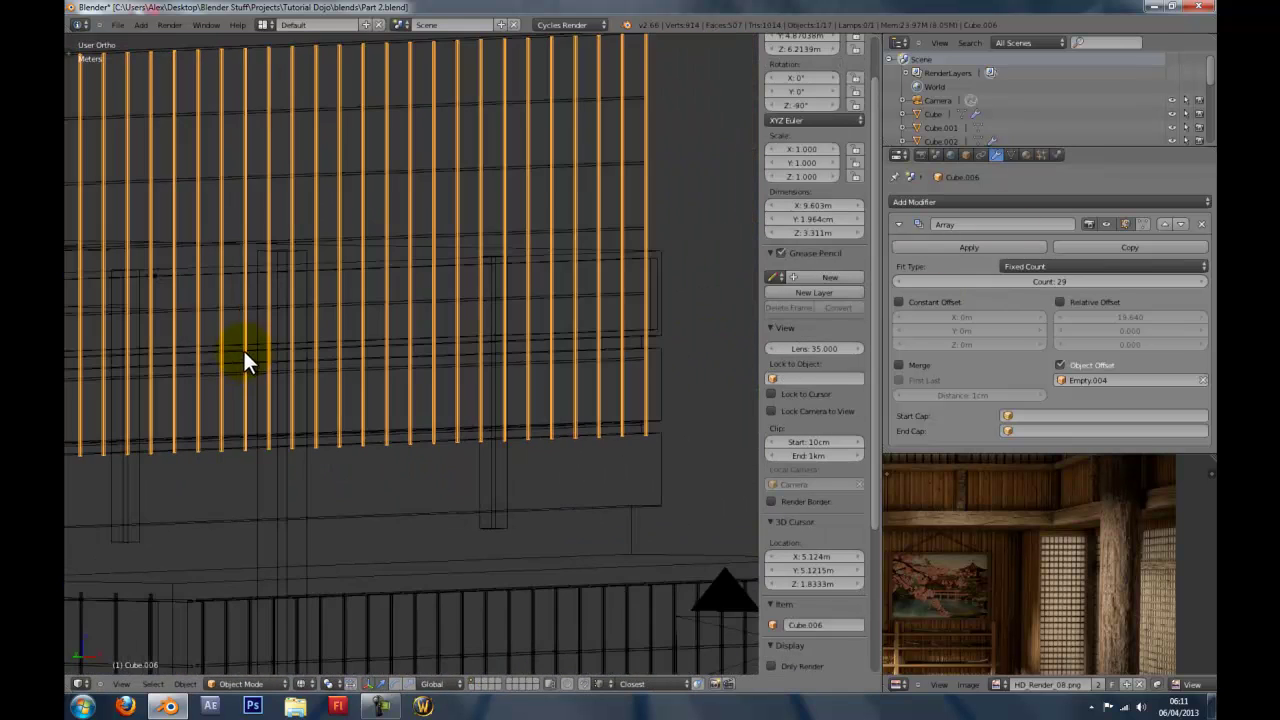
pyautogui.rightClick(165, 309)
pyautogui.keyDown('shift'); pyautogui.moveTo(165, 309); pyautogui.dragTo(567, 306, button='middle'); pyautogui.keyUp('shift')
pyautogui.press('g')
pyautogui.press('x')
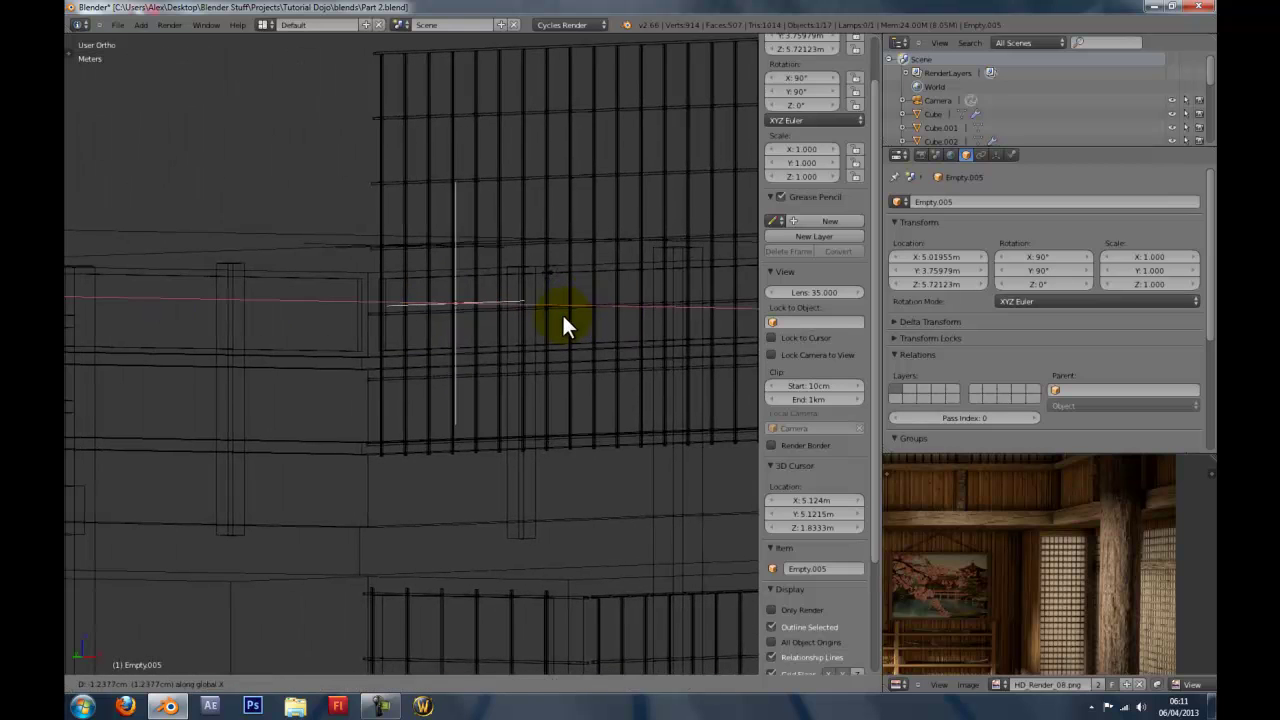
pyautogui.rightClick(562, 312)
pyautogui.rightClick(444, 290)
pyautogui.rightClick(432, 342)
pyautogui.rightClick(487, 287)
pyautogui.moveTo(487, 288)
pyautogui.mouseDown(button='middle')
pyautogui.moveTo(486, 308)
pyautogui.moveTo(329, 330)
pyautogui.mouseUp(button='middle')
pyautogui.press('z')
# Adjust the spacing of the vertical bars by moving their offset empty along Y to about 4.533 m.
pyautogui.rightClick(687, 280)
pyautogui.moveTo(687, 280); pyautogui.dragTo(435, 218, button='middle')
pyautogui.press('KP_3')
pyautogui.keyDown('shift'); pyautogui.moveTo(186, 404); pyautogui.dragTo(486, 452, button='middle'); pyautogui.keyUp('shift')
pyautogui.scroll(-3, 386, 446)
pyautogui.keyDown('shift'); pyautogui.moveTo(282, 407); pyautogui.dragTo(324, 431, button='middle'); pyautogui.keyUp('shift')
pyautogui.scroll(4, 324, 431)
pyautogui.press('z')
pyautogui.scroll(2, 415, 458)
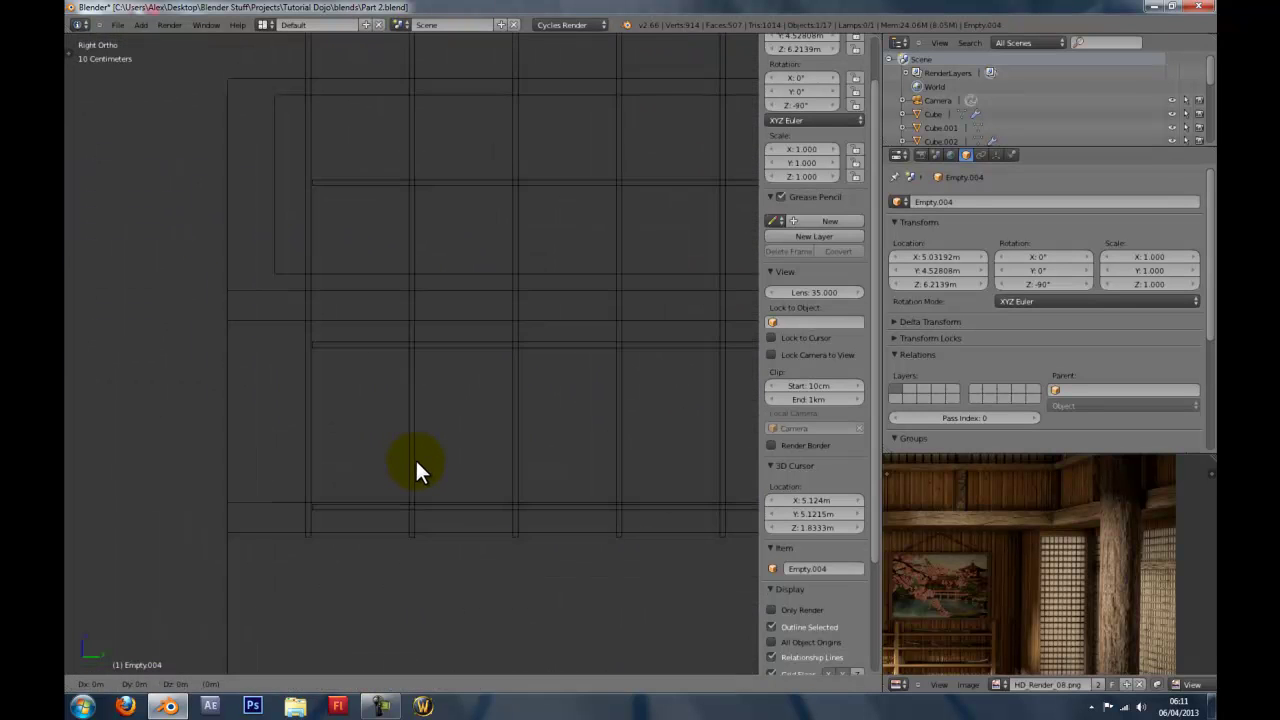
pyautogui.press('g')
pyautogui.press('y')
pyautogui.click(417, 465)
pyautogui.press('z')
pyautogui.scroll(-4, 417, 465)
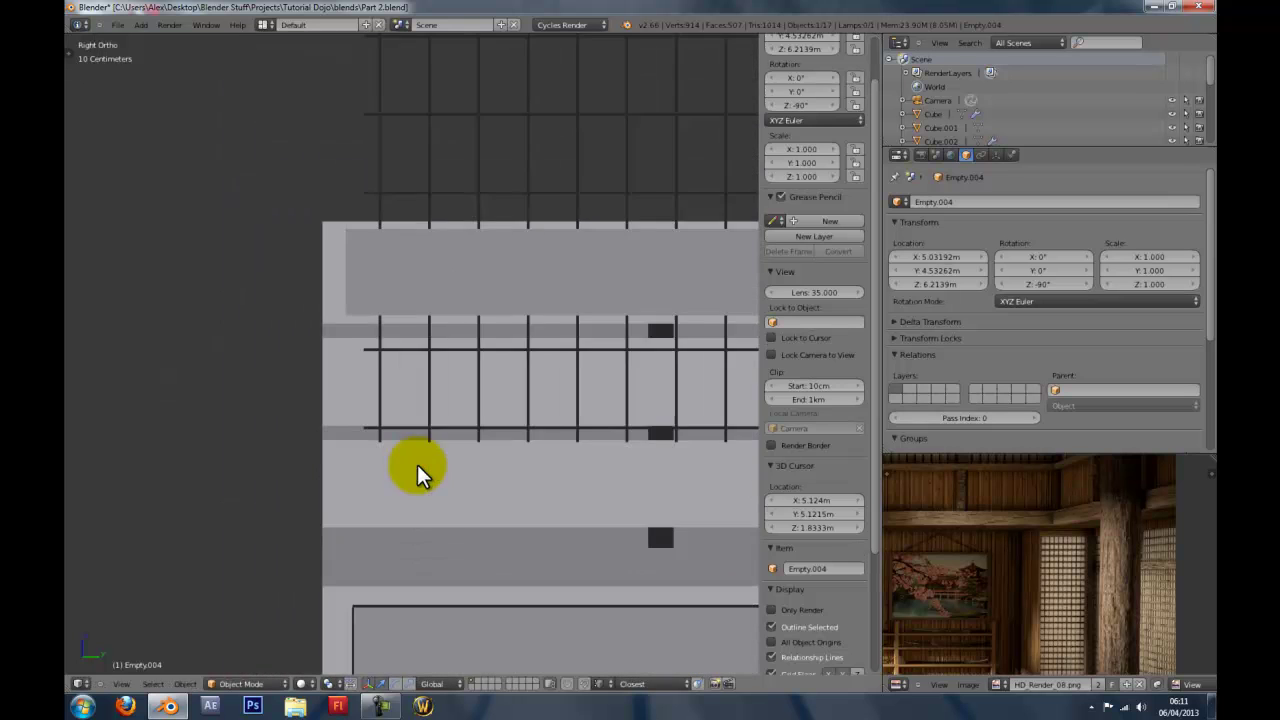
# Fine-tune the vertical bars' offset empty along Y to about 4.524 m so the last bar meets the frame edge.
pyautogui.moveTo(417, 465); pyautogui.dragTo(514, 468, button='middle')
pyautogui.press('KP_3')
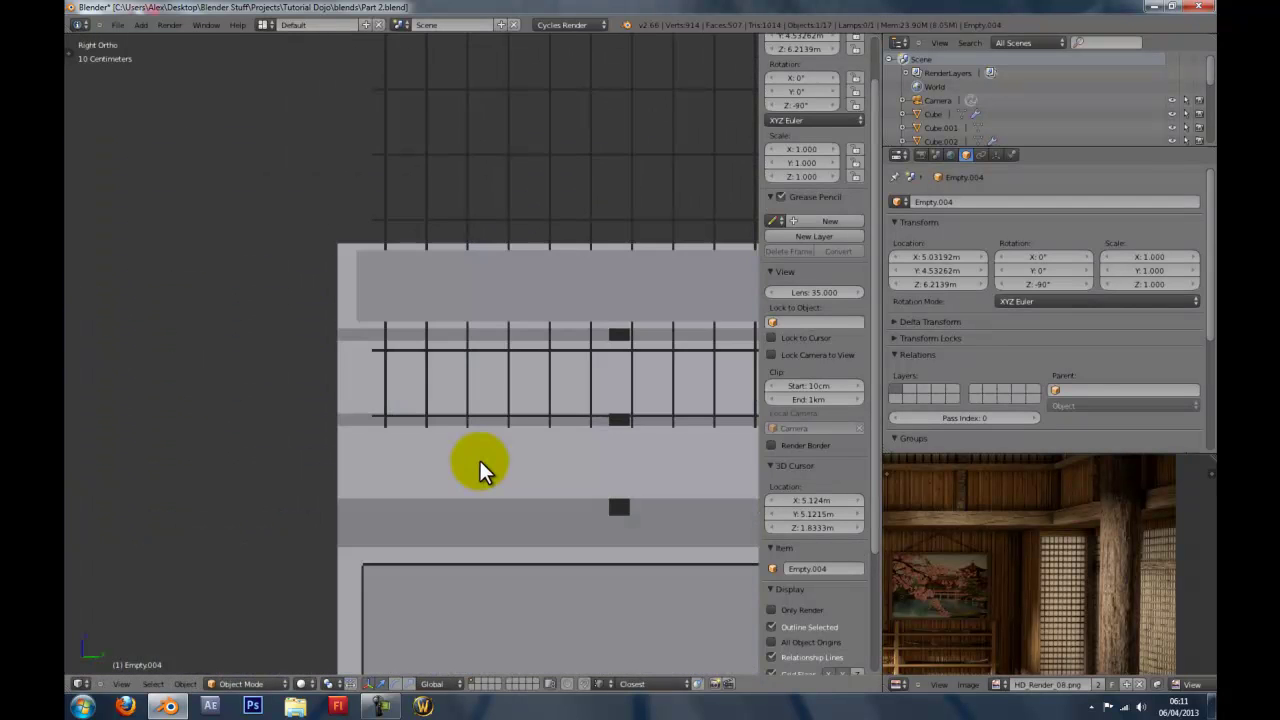
pyautogui.press('z')
pyautogui.keyDown('shift'); pyautogui.moveTo(477, 405); pyautogui.dragTo(537, 460, button='middle'); pyautogui.keyUp('shift')
pyautogui.scroll(4, 537, 460)
pyautogui.press('g')
pyautogui.press('y')
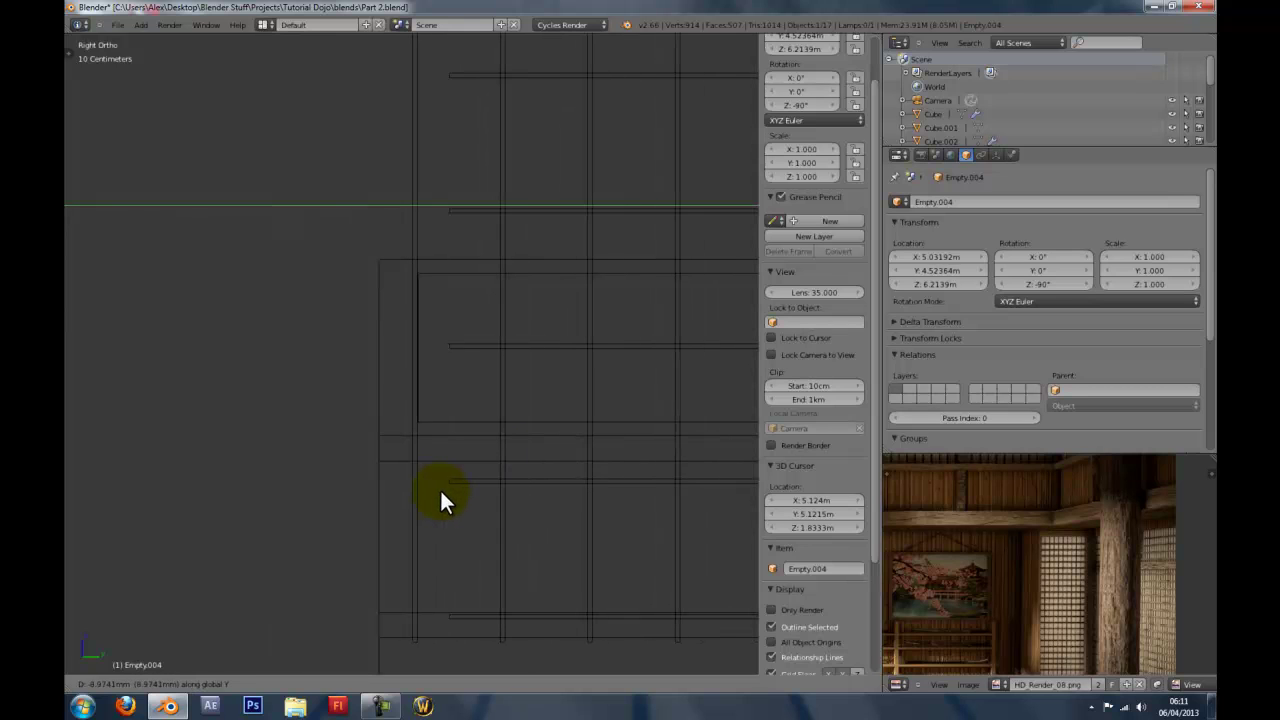
pyautogui.click(440, 501)
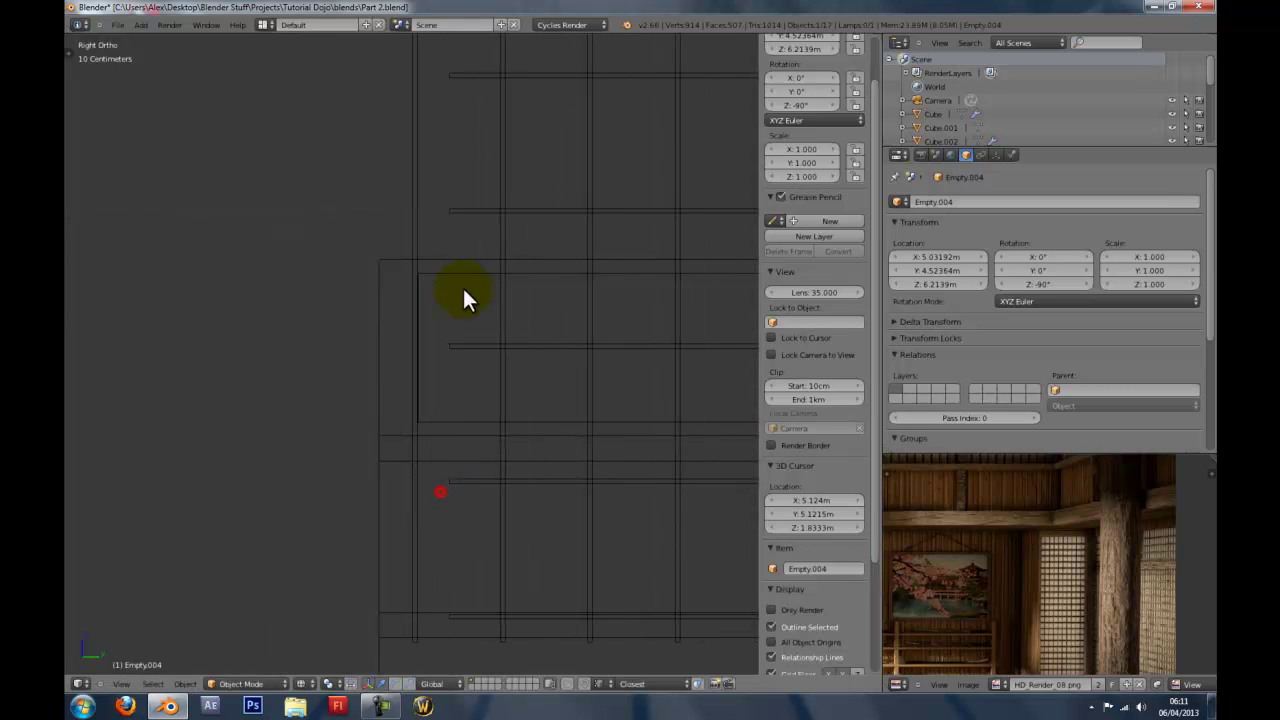
# Extend the far ends of the upper lattice's horizontal bars outward to reach the last vertical bar.
pyautogui.rightClick(460, 340)
pyautogui.press('Tab')
pyautogui.scroll(-1, 468, 301)
pyautogui.keyDown('alt'); pyautogui.rightClick(431, 211); pyautogui.keyUp('alt')
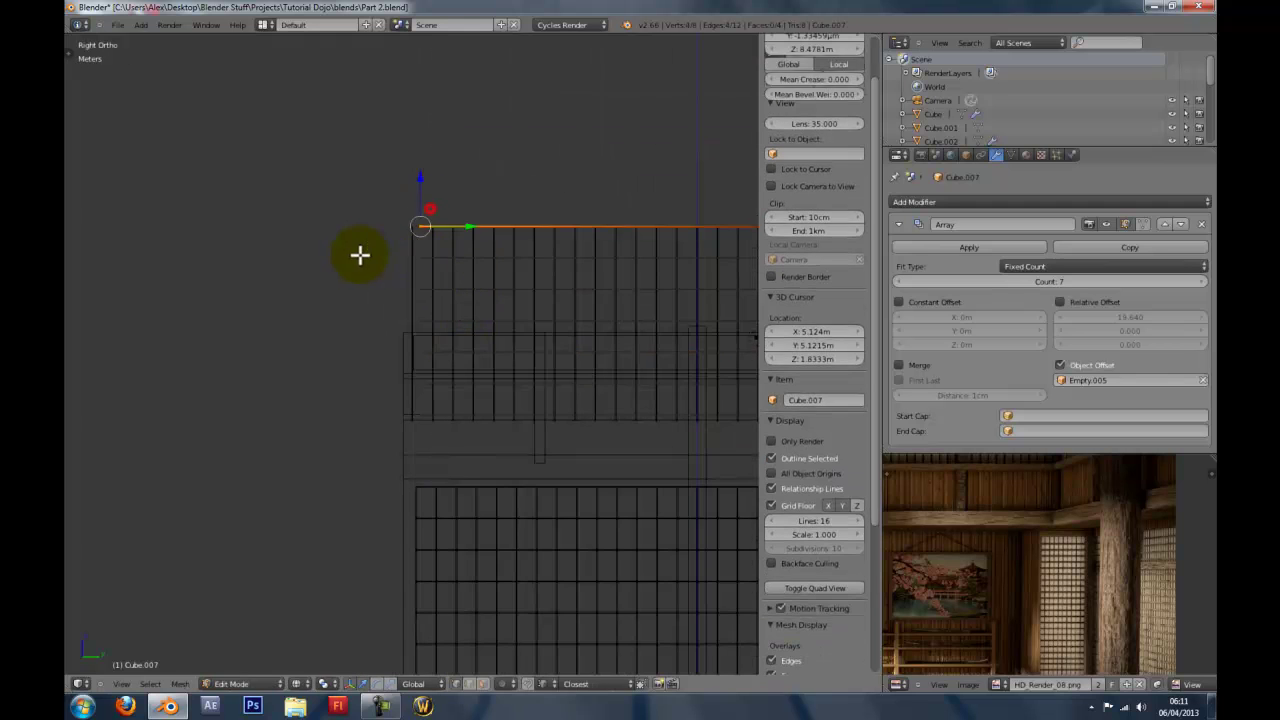
pyautogui.press('g')
pyautogui.press('x')
pyautogui.click(414, 263)
pyautogui.press('Tab')
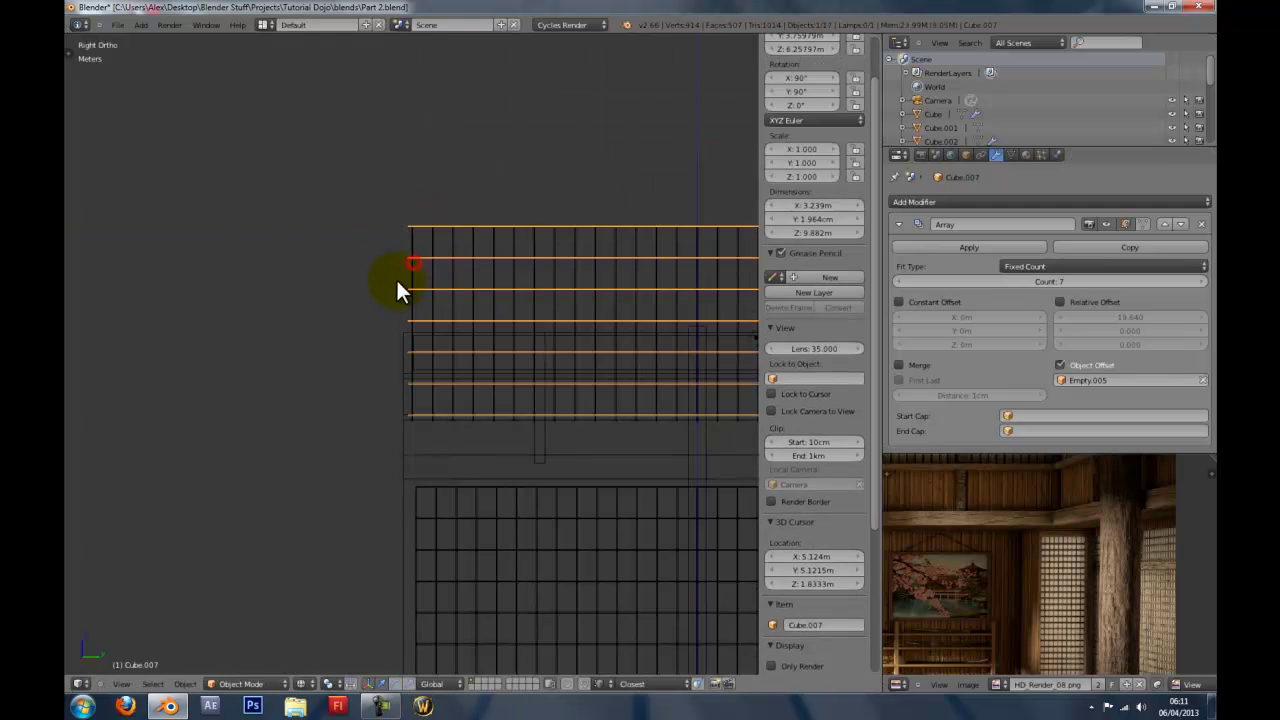
# Apply the Array modifier on the upper lattice's horizontal bars.
pyautogui.press('z')
pyautogui.moveTo(397, 306)
pyautogui.mouseDown(button='middle')
pyautogui.moveTo(612, 325)
pyautogui.moveTo(491, 314)
pyautogui.moveTo(534, 354)
pyautogui.moveTo(465, 360)
pyautogui.moveTo(479, 292)
pyautogui.moveTo(364, 308)
pyautogui.moveTo(466, 327)
pyautogui.mouseUp(button='middle')
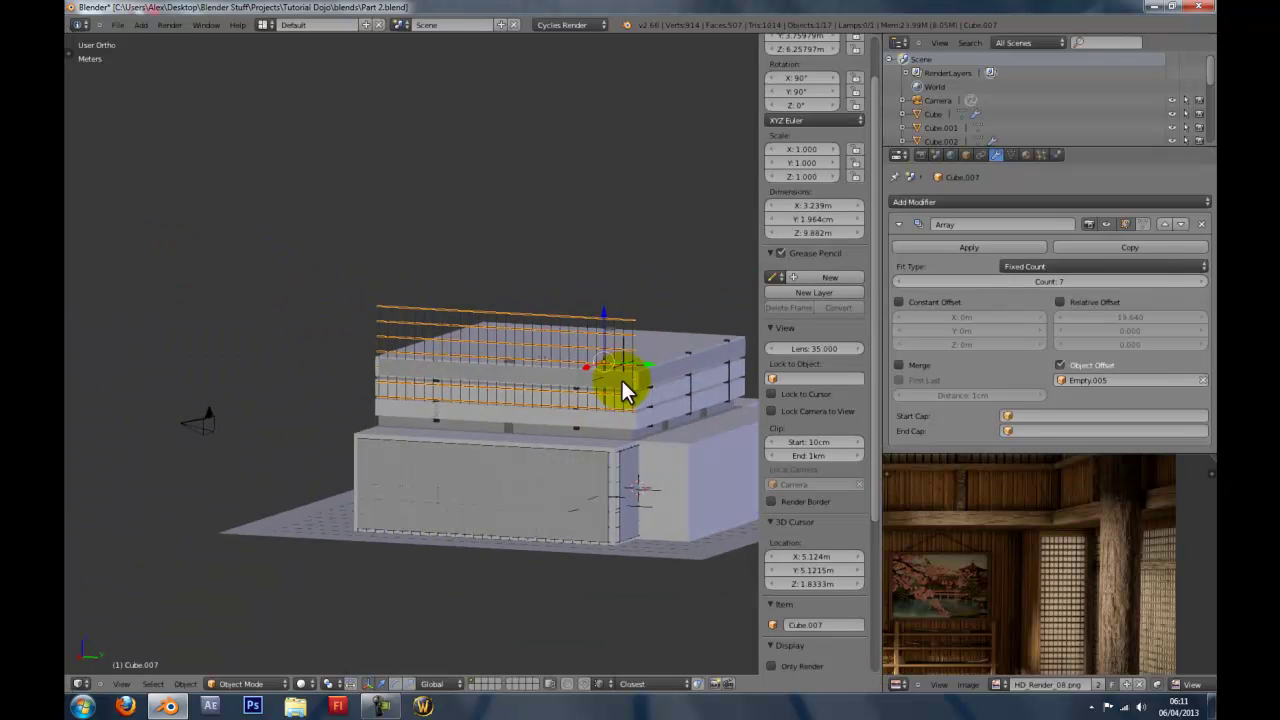
pyautogui.scroll(3, 440, 297)
pyautogui.moveTo(355, 234); pyautogui.dragTo(399, 272, button='middle')
pyautogui.click(999, 250)
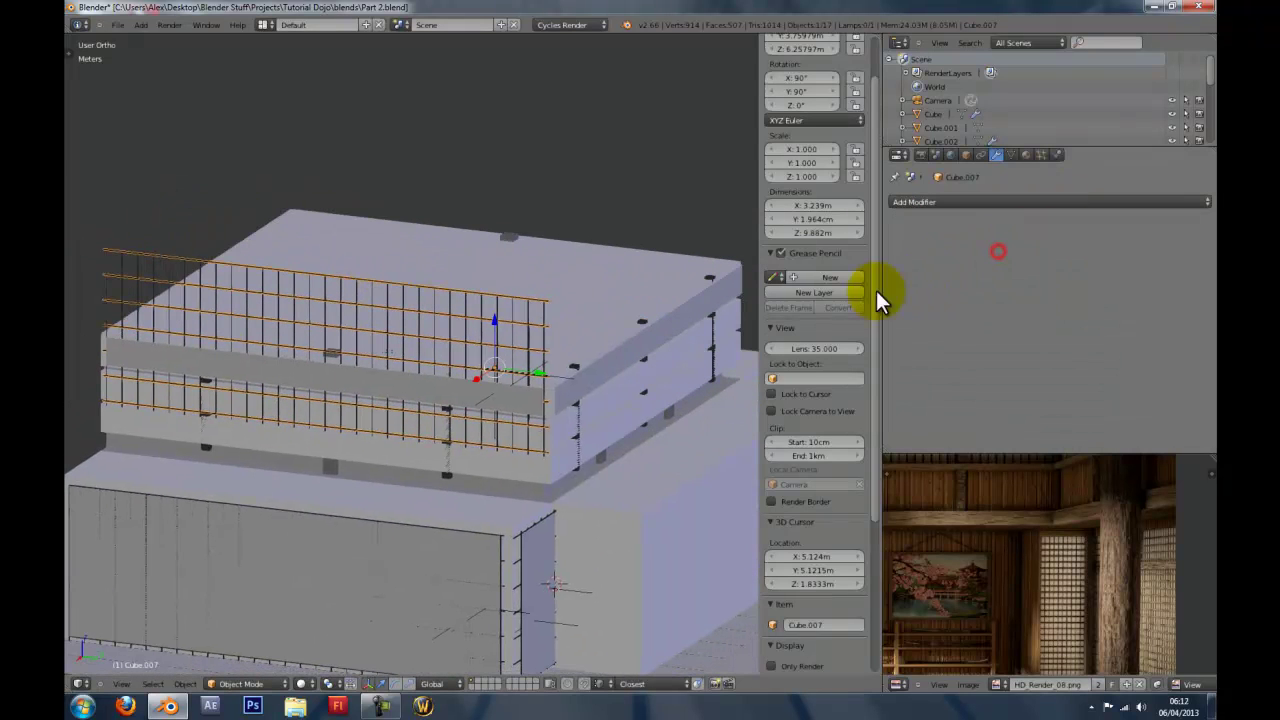
# Lower the top end of the source vertical bar along Z toward the upper window panel's top edge.
pyautogui.rightClick(509, 429)
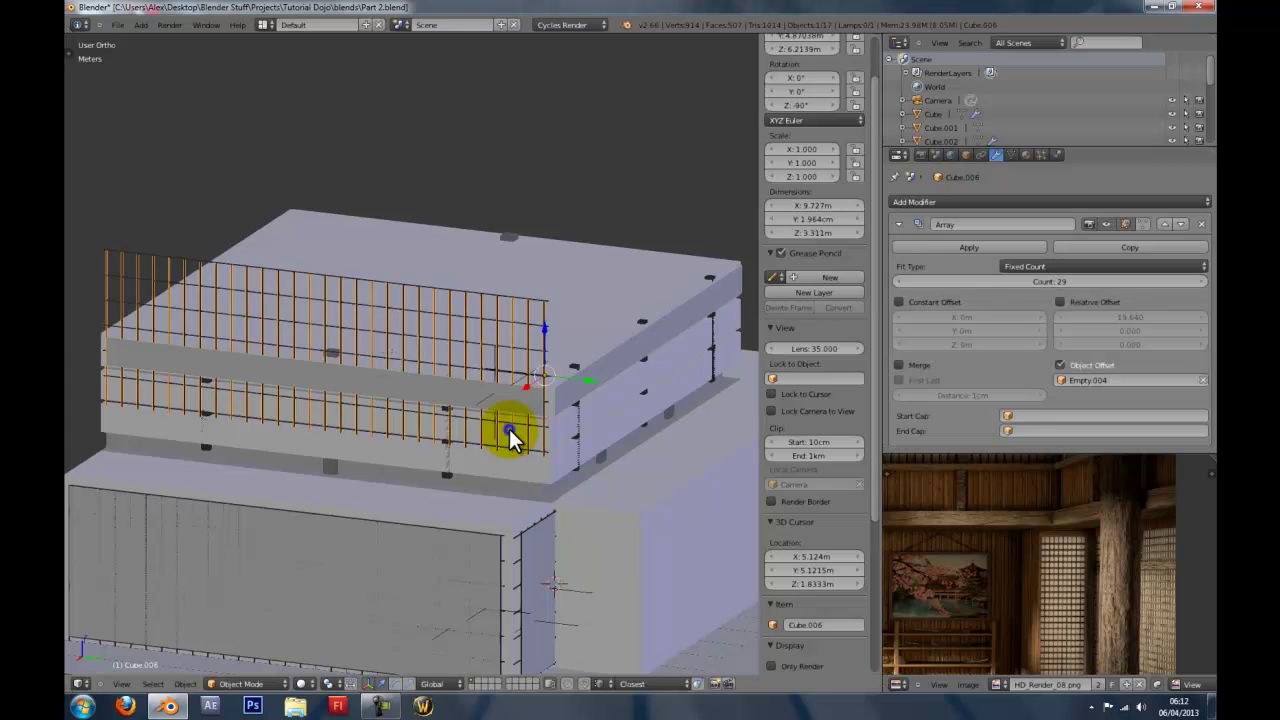
pyautogui.moveTo(686, 296); pyautogui.dragTo(720, 279, button='middle')
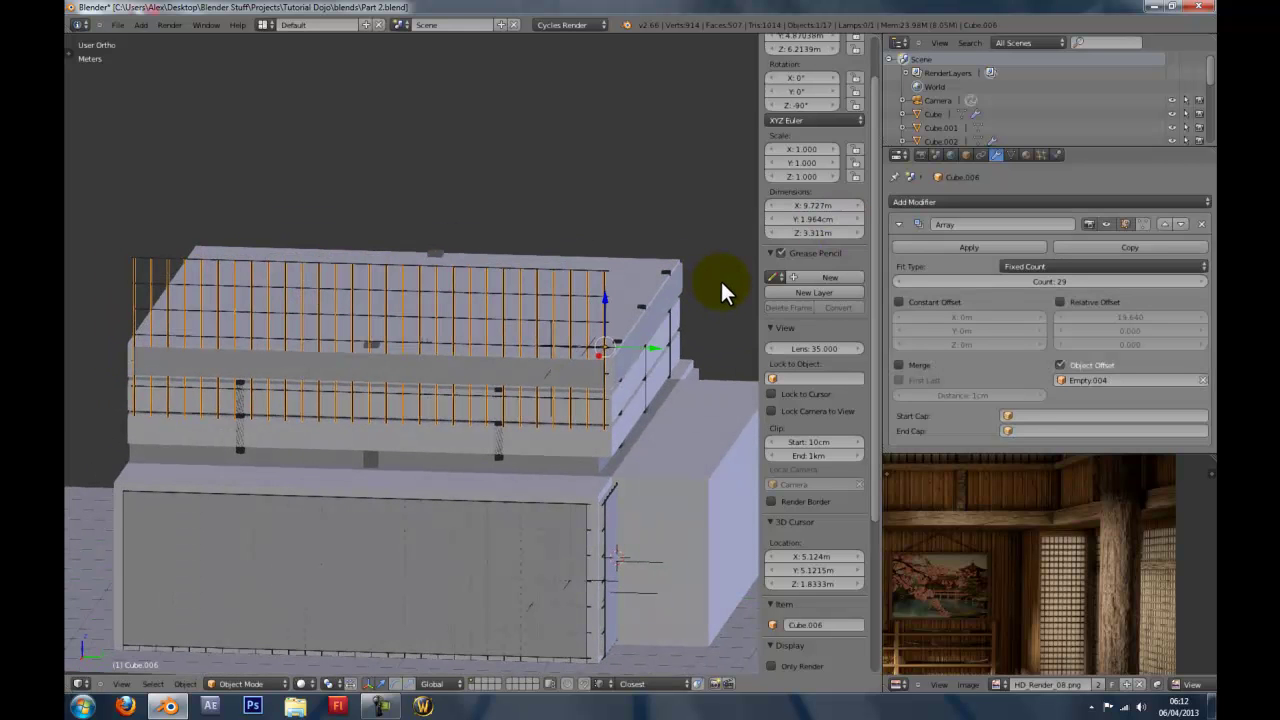
pyautogui.press('Tab')
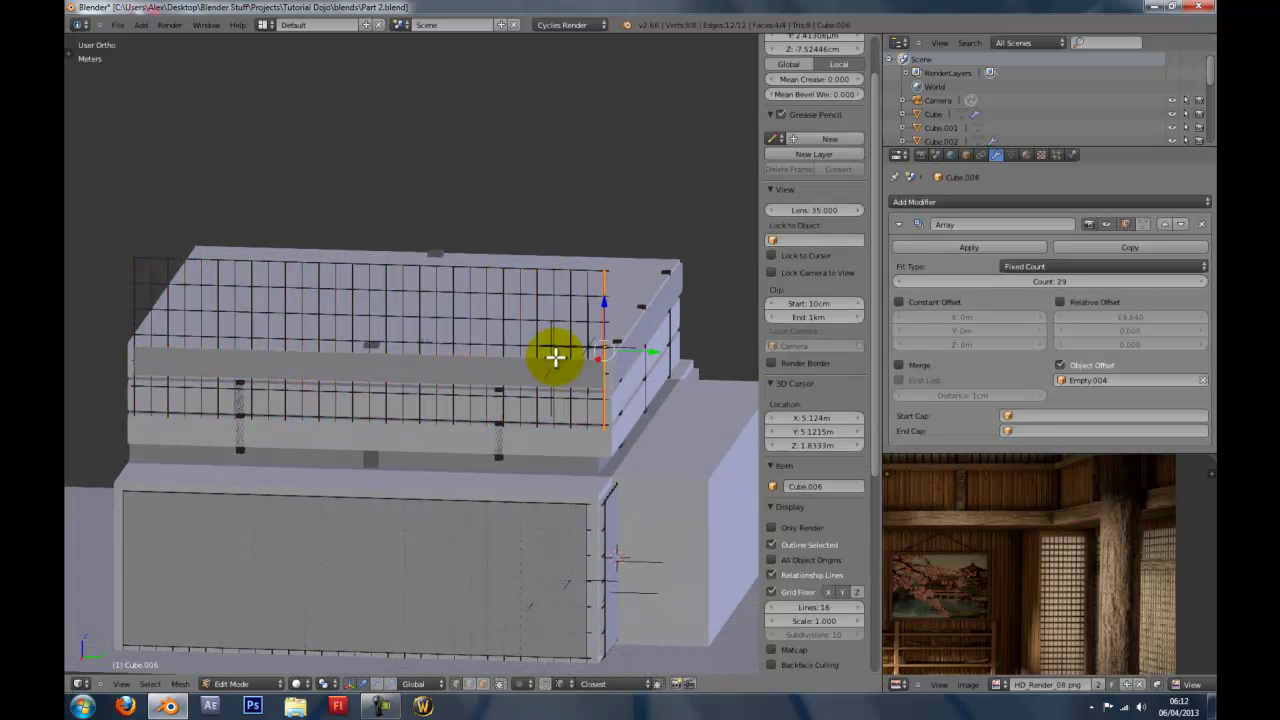
pyautogui.press('KP_3')
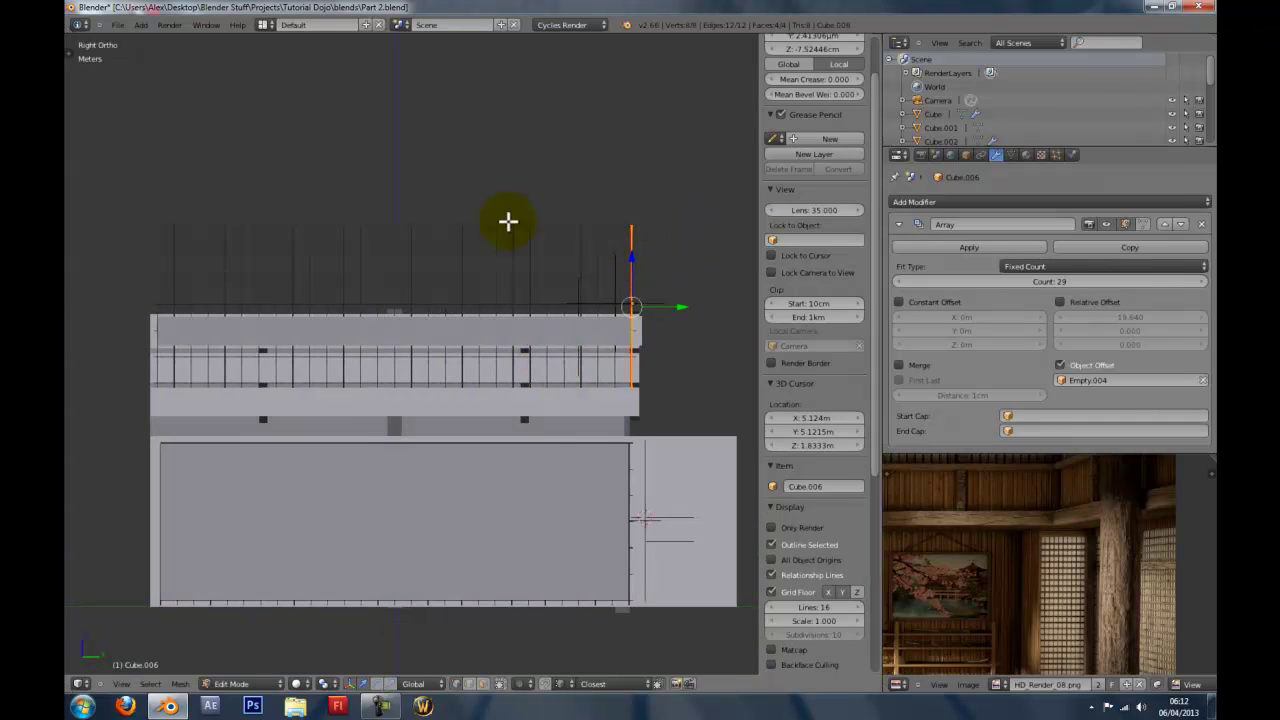
pyautogui.keyDown('shift'); pyautogui.moveTo(609, 283); pyautogui.dragTo(547, 283, button='middle'); pyautogui.keyUp('shift')
pyautogui.press('a')
pyautogui.press('b')
pyautogui.moveTo(587, 207); pyautogui.dragTo(534, 238)
pyautogui.press('g')
pyautogui.press('z')
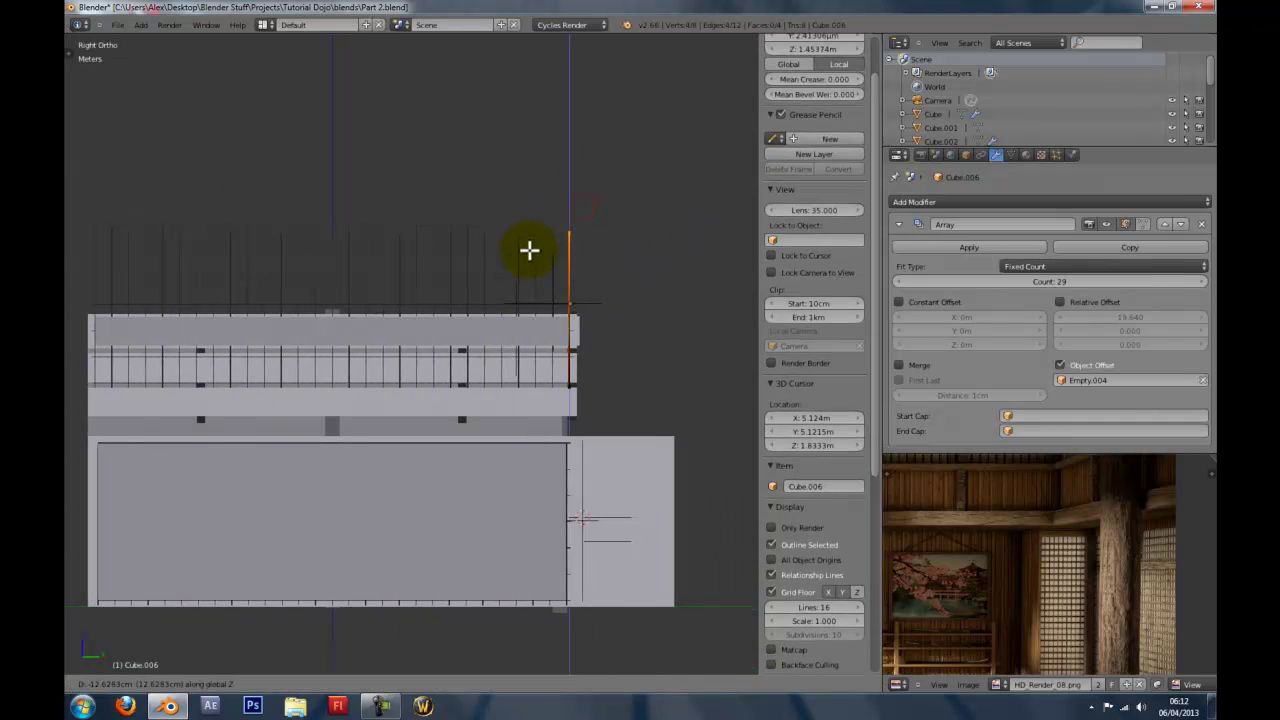
# Raise the bottom end of the source vertical bar along Z to the lower edge of the upper window panel.
pyautogui.press('z')
pyautogui.scroll(2, 540, 340)
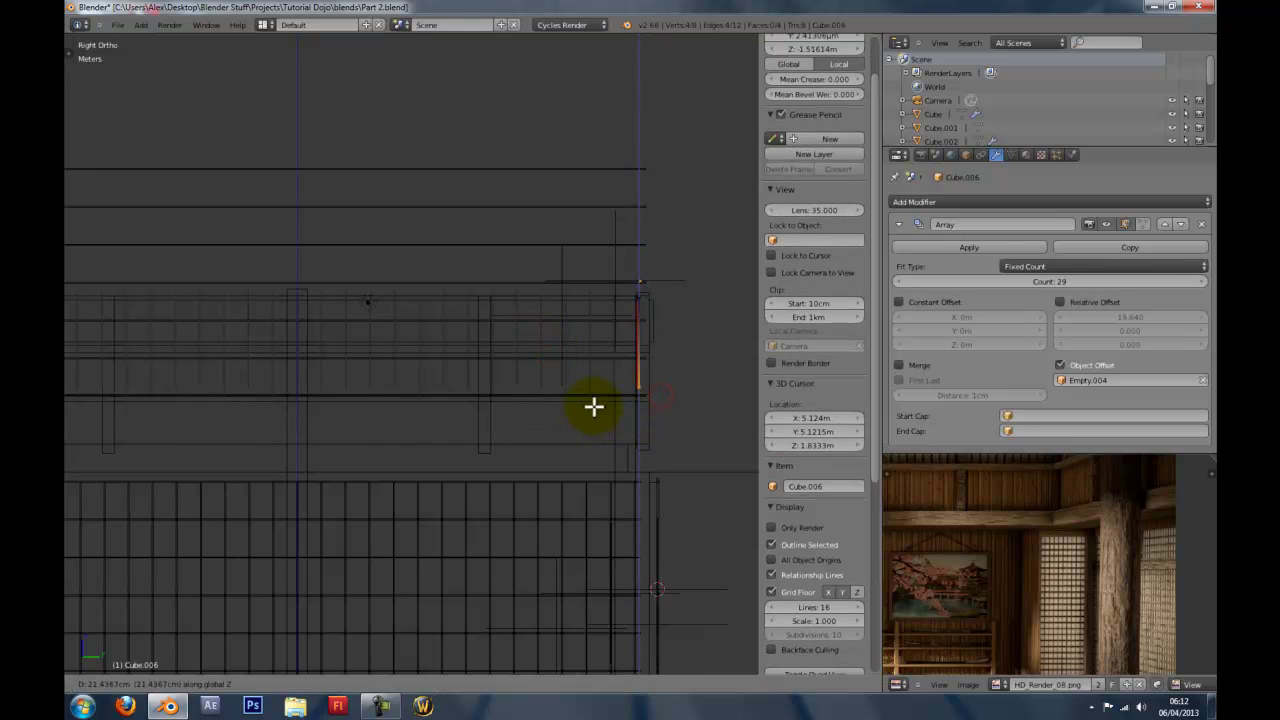
pyautogui.click(601, 371)
pyautogui.press('z')
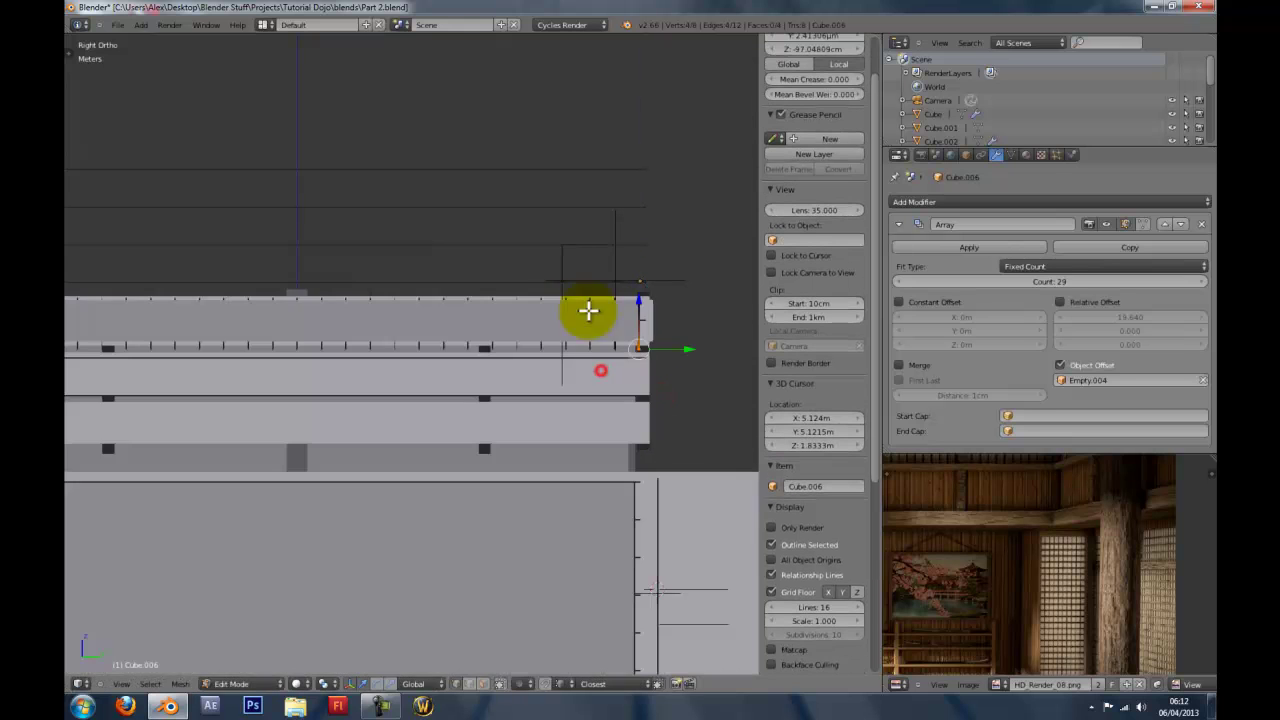
pyautogui.press('Tab')
pyautogui.rightClick(535, 207)
pyautogui.press('Tab')
pyautogui.press('Tab')
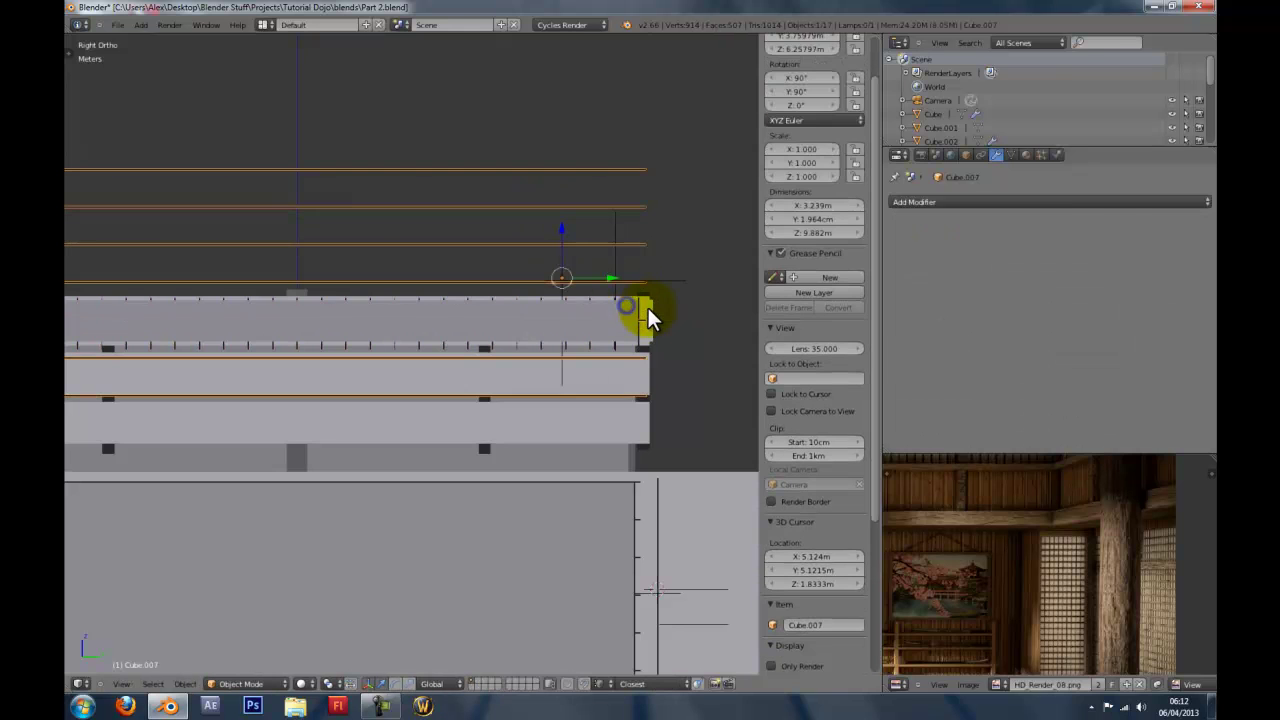
pyautogui.rightClick(648, 308)
pyautogui.press('Tab')
pyautogui.press('Tab')
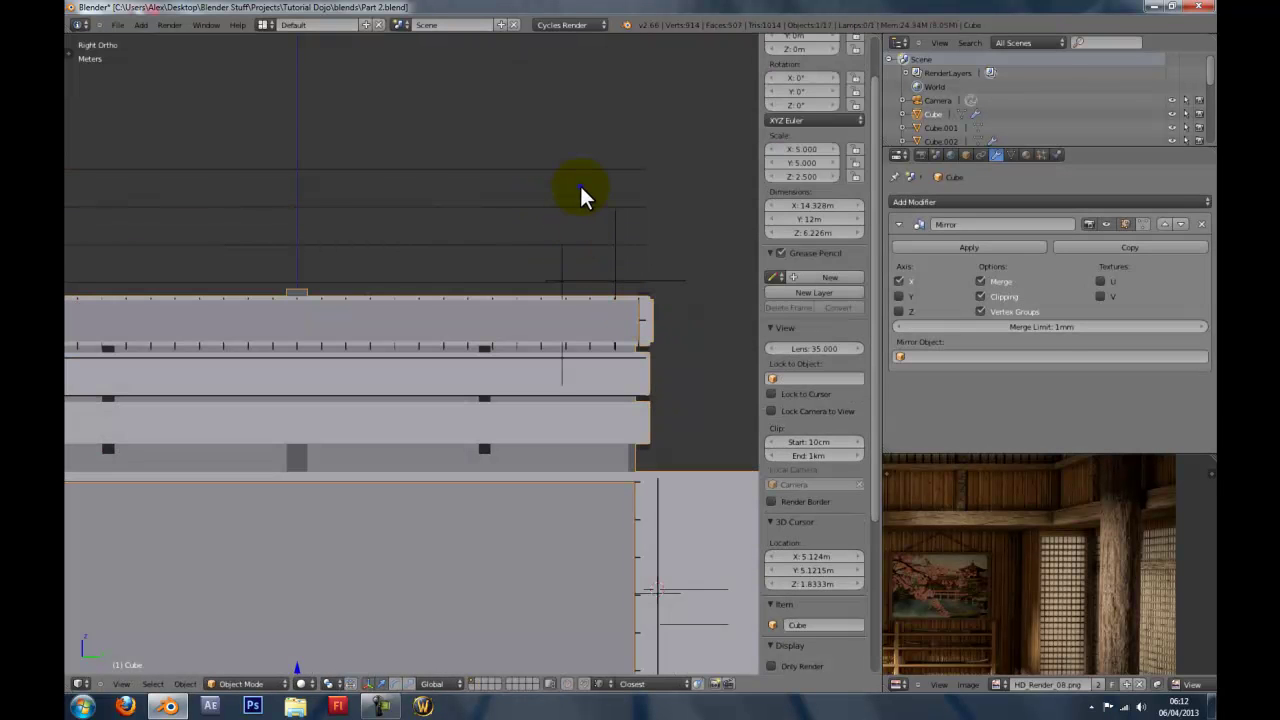
# Delete the upper lattice's surplus horizontal bars above and below the window opening, keeping only the bar that crosses it.
pyautogui.rightClick(583, 190)
pyautogui.press('Tab')
pyautogui.scroll(-2, 571, 320)
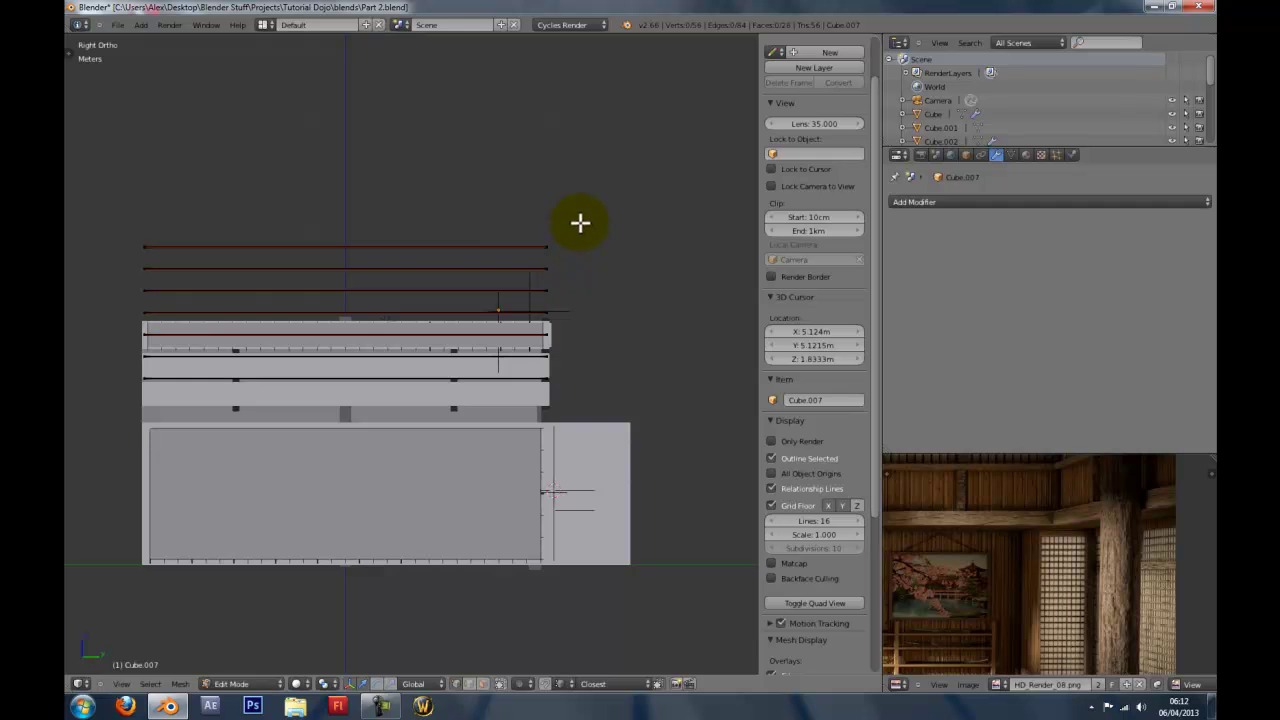
pyautogui.press('b')
pyautogui.moveTo(589, 191); pyautogui.dragTo(102, 322)
pyautogui.press('b')
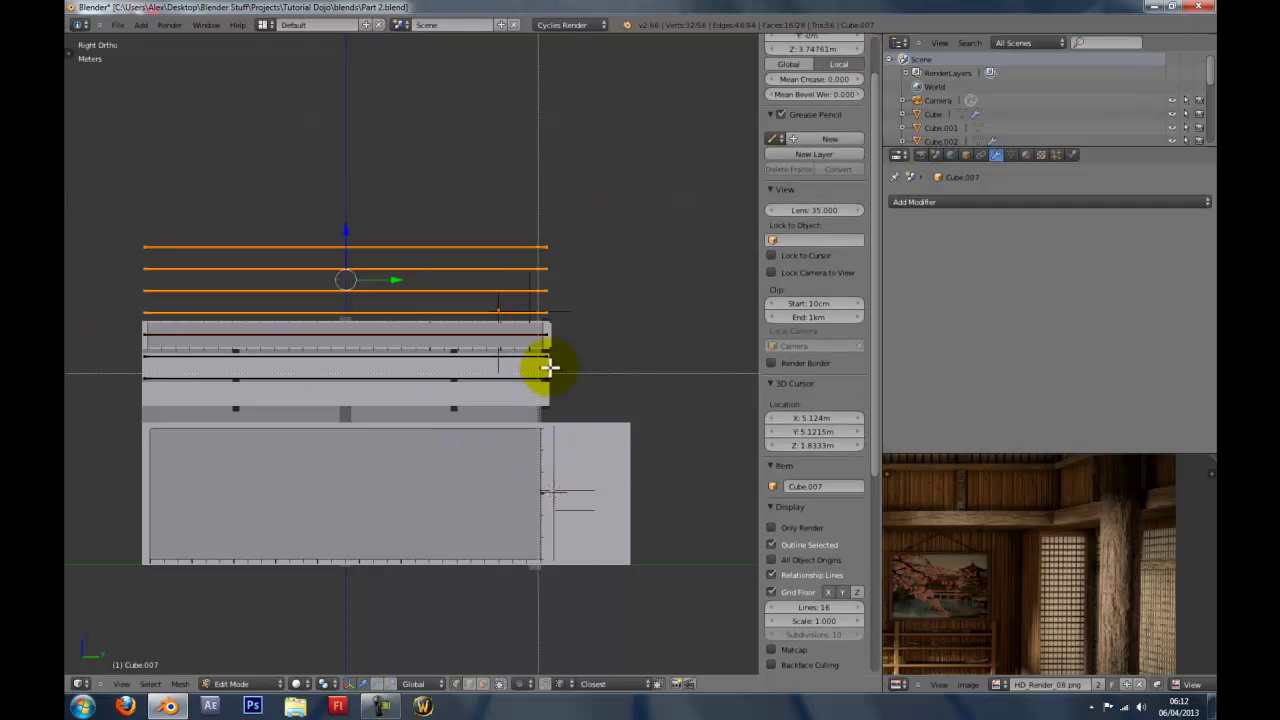
pyautogui.moveTo(188, 425); pyautogui.dragTo(388, 407, button='middle')
pyautogui.scroll(3, 388, 407)
pyautogui.scroll(2, 388, 407)
pyautogui.press('x')
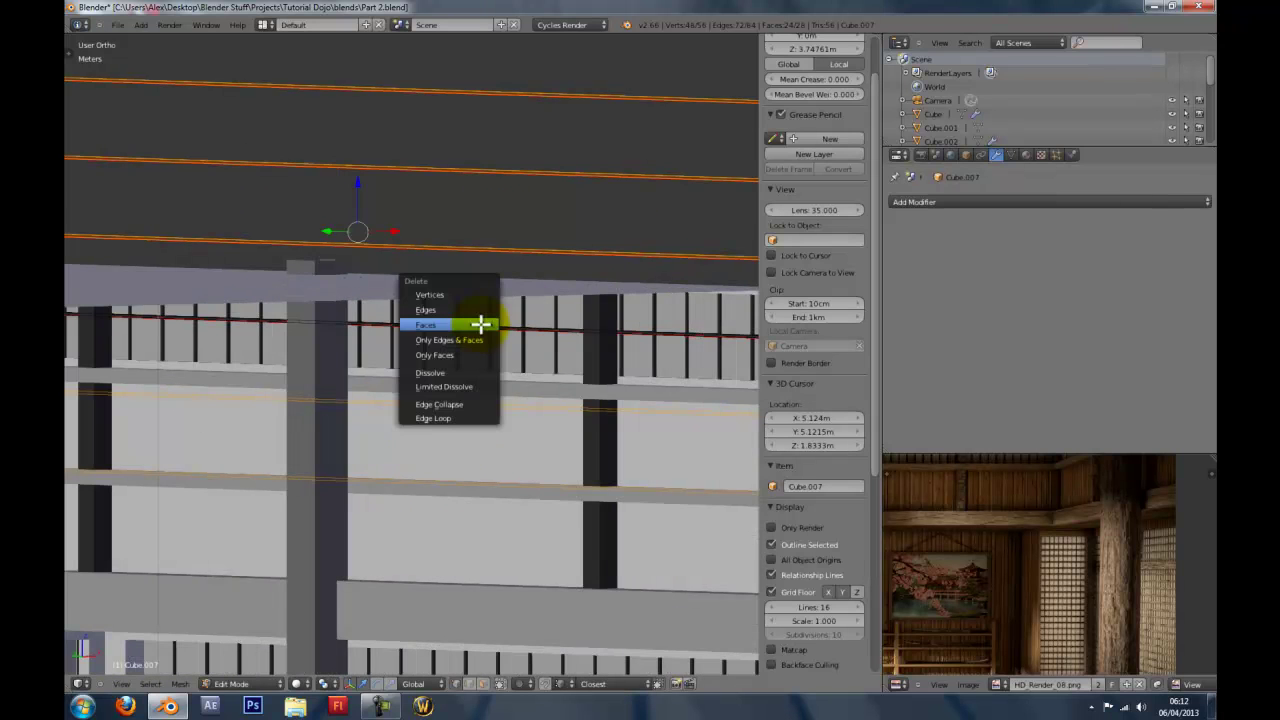
pyautogui.click(480, 325)
pyautogui.moveTo(480, 325); pyautogui.dragTo(512, 295, button='middle')
pyautogui.scroll(-4, 455, 314)
pyautogui.press('Tab')
pyautogui.press('z')
pyautogui.press('z')
# Apply the Array modifier on the upper lattice's vertical bars and open their mesh for editing.
pyautogui.rightClick(495, 314)
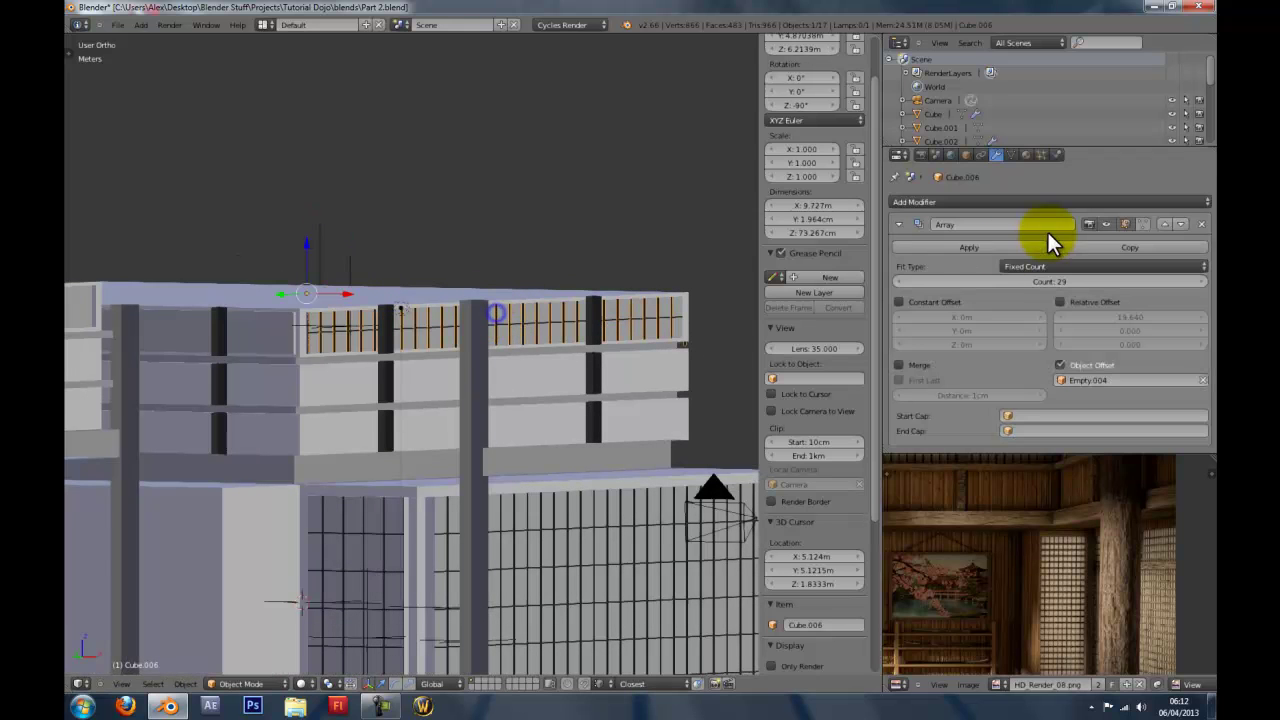
pyautogui.click(945, 248)
pyautogui.press('Tab')
# Delete the two outermost vertical bars at the ends of the upper lattice.
pyautogui.keyDown('shift'); pyautogui.moveTo(620, 349); pyautogui.dragTo(440, 374, button='middle'); pyautogui.keyUp('shift')
pyautogui.scroll(3, 440, 374)
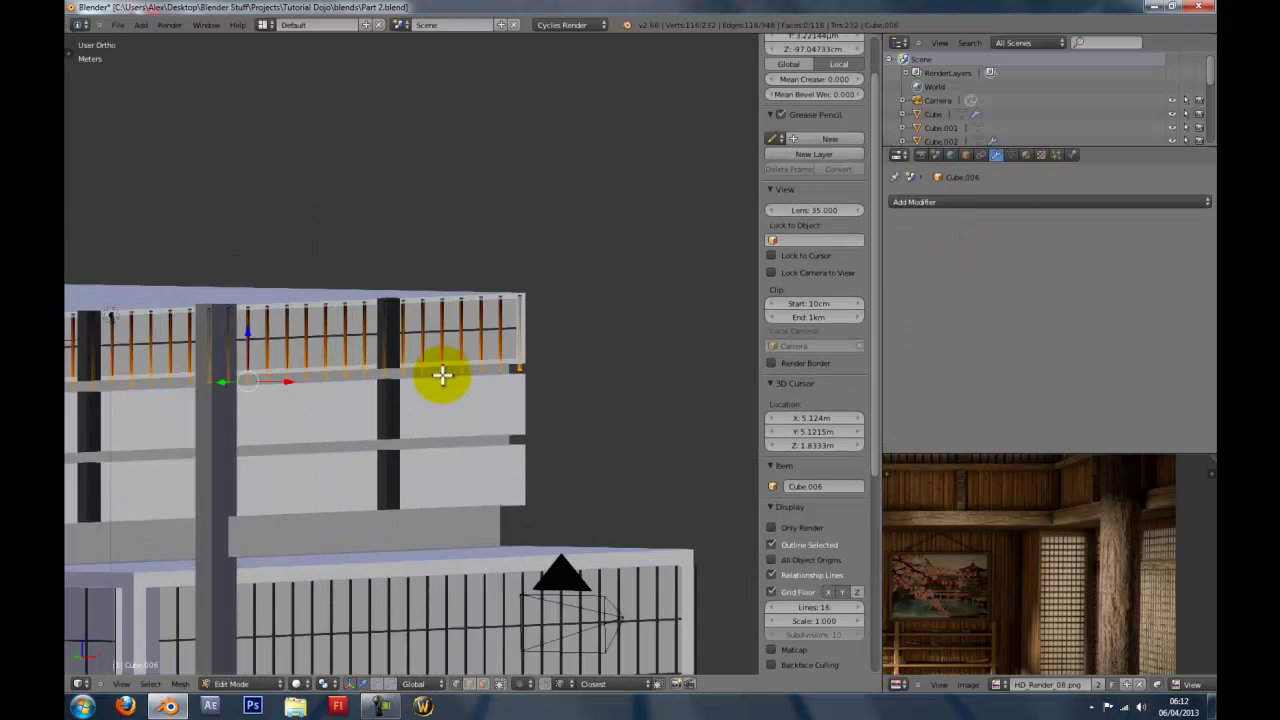
pyautogui.press('a')
pyautogui.press('b')
pyautogui.moveTo(536, 374); pyautogui.dragTo(533, 370)
pyautogui.moveTo(533, 370); pyautogui.dragTo(559, 276, button='middle')
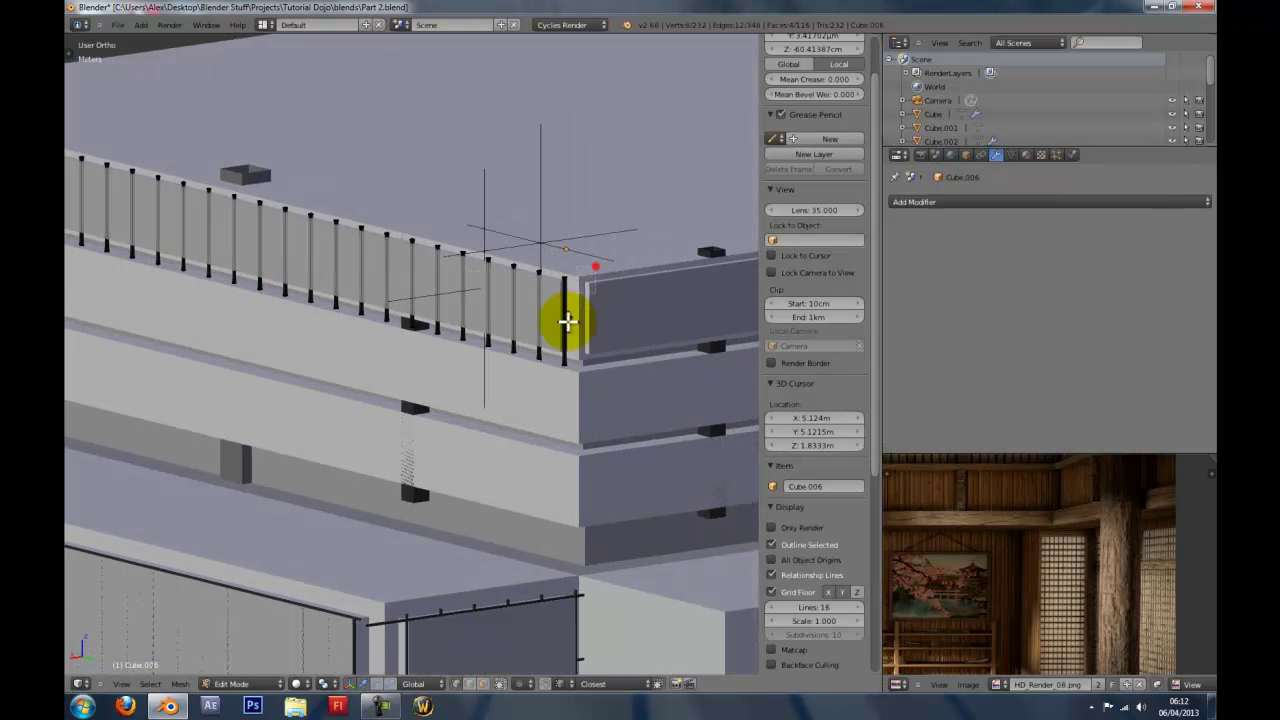
pyautogui.press('x')
pyautogui.click(553, 413)
pyautogui.scroll(-5, 469, 523)
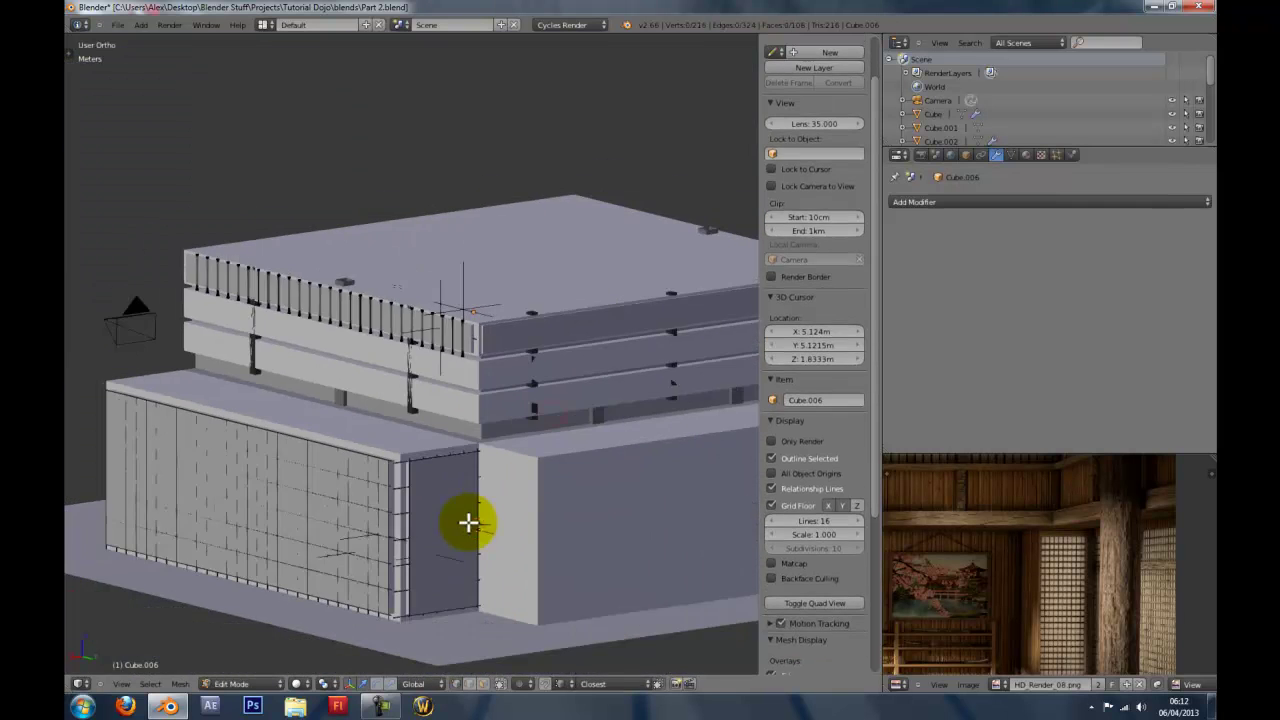
pyautogui.press('Tab')
# Apply the Array modifier on the long lower window's vertical bars and open their mesh for editing in wireframe.
pyautogui.rightClick(362, 462)
pyautogui.rightClick(367, 461)
pyautogui.press('z')
pyautogui.keyDown('shift'); pyautogui.moveTo(367, 461); pyautogui.dragTo(450, 306, button='middle'); pyautogui.keyUp('shift')
pyautogui.scroll(2, 450, 306)
pyautogui.click(921, 250)
pyautogui.press('Tab')
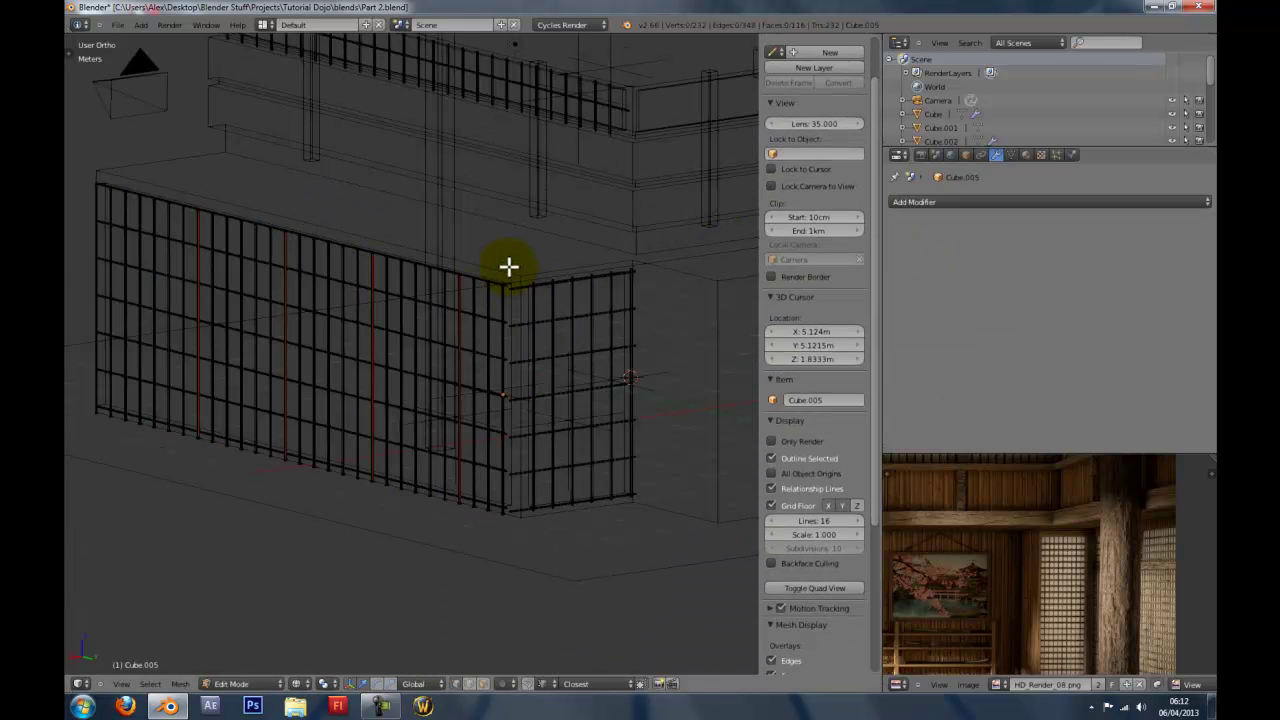
# Delete the two outermost vertical bars of the long lower window's lattice.
pyautogui.rightClick(506, 286)
pyautogui.moveTo(303, 285); pyautogui.dragTo(274, 242, button='middle')
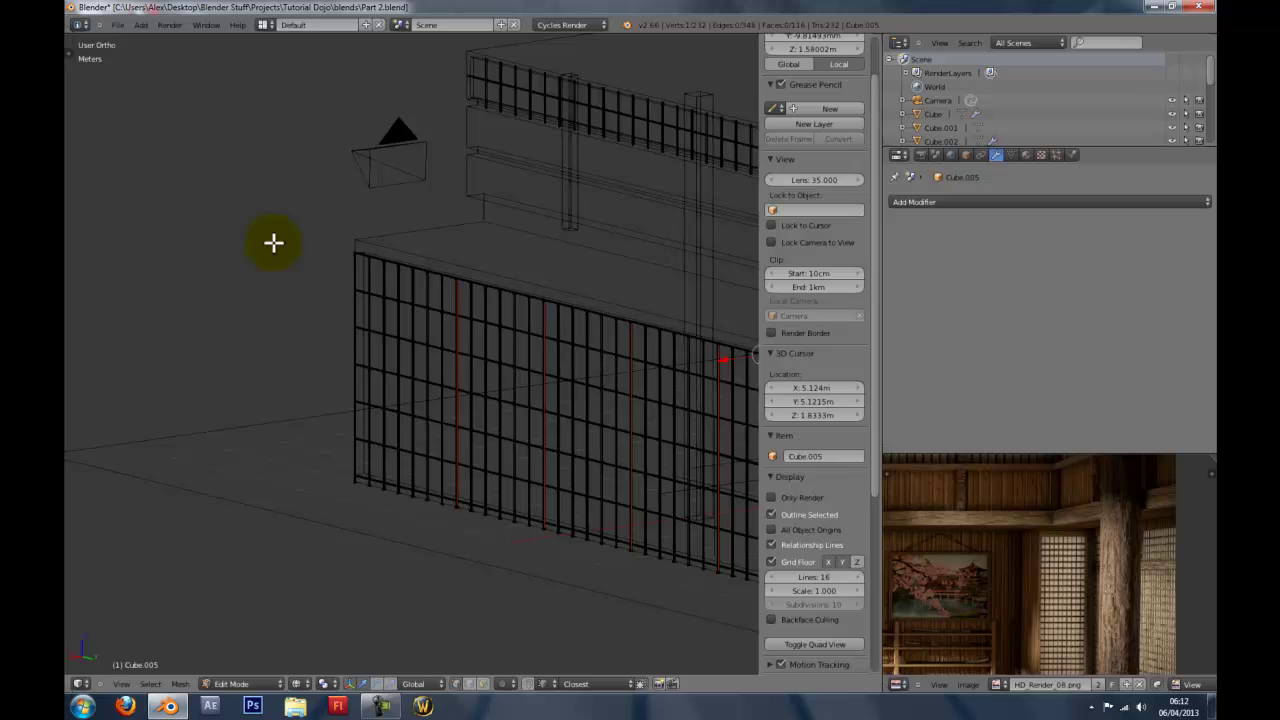
pyautogui.hotkey('ctrl', 'l')
pyautogui.press('x')
pyautogui.click(360, 246)
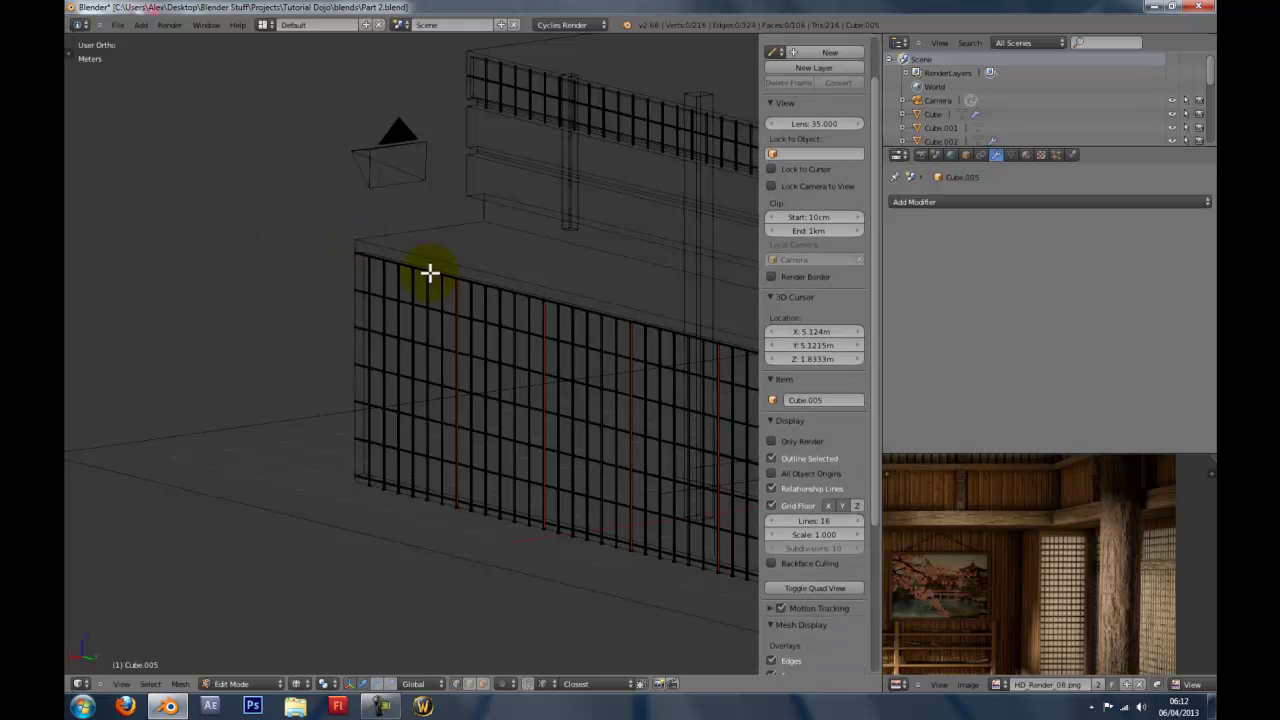
pyautogui.keyDown('shift'); pyautogui.moveTo(701, 397); pyautogui.dragTo(233, 318, button='middle'); pyautogui.keyUp('shift')
pyautogui.scroll(3, 351, 334)
pyautogui.keyDown('shift'); pyautogui.moveTo(151, 340); pyautogui.dragTo(306, 374, button='middle'); pyautogui.keyUp('shift')
pyautogui.press('Tab')
# Return to solid shading and select the long lower window's horizontal bars.
pyautogui.rightClick(339, 352)
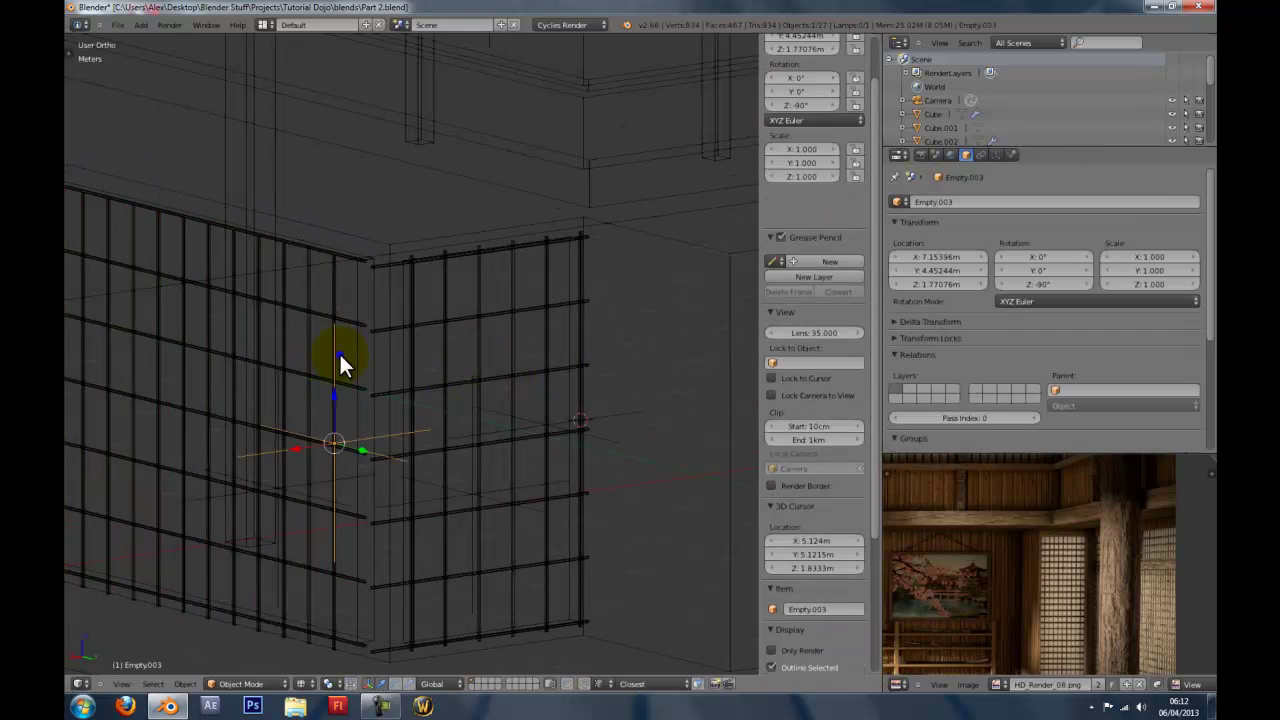
pyautogui.rightClick(334, 354)
pyautogui.press('z')
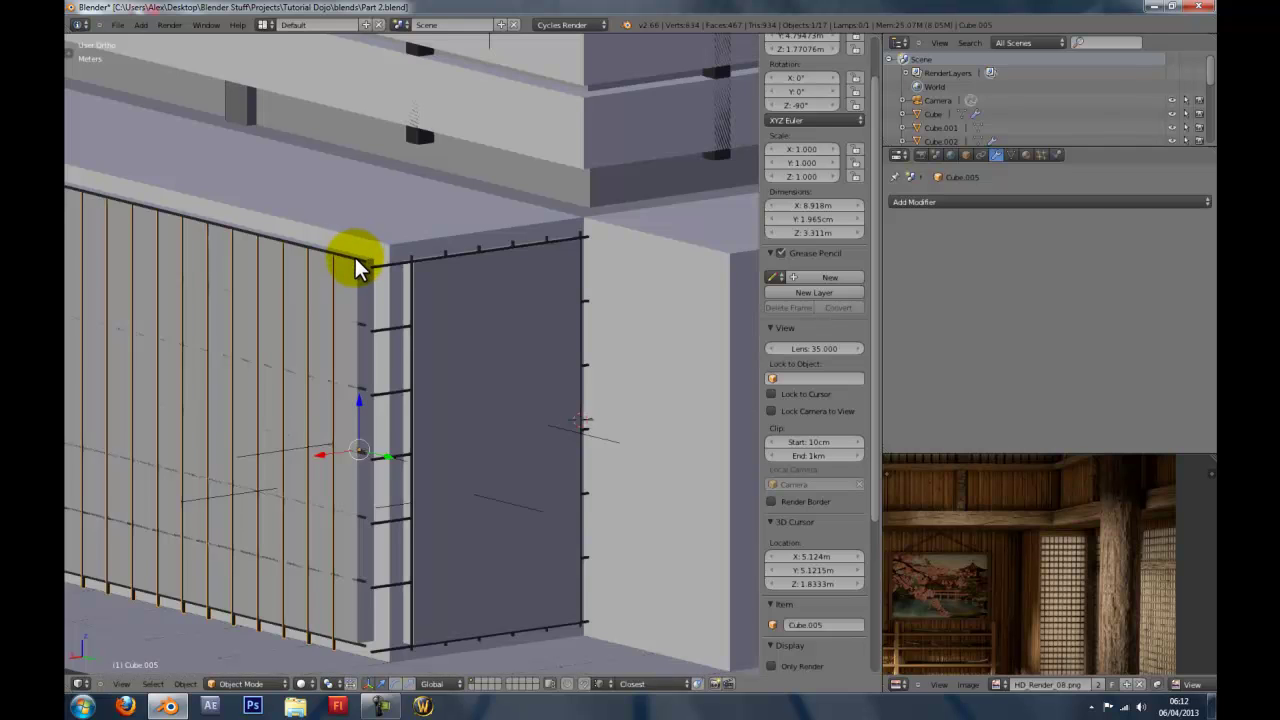
pyautogui.rightClick(354, 255)
pyautogui.press('Tab')
pyautogui.rightClick(374, 263)
pyautogui.press('a')
pyautogui.press('a')
pyautogui.press('x')
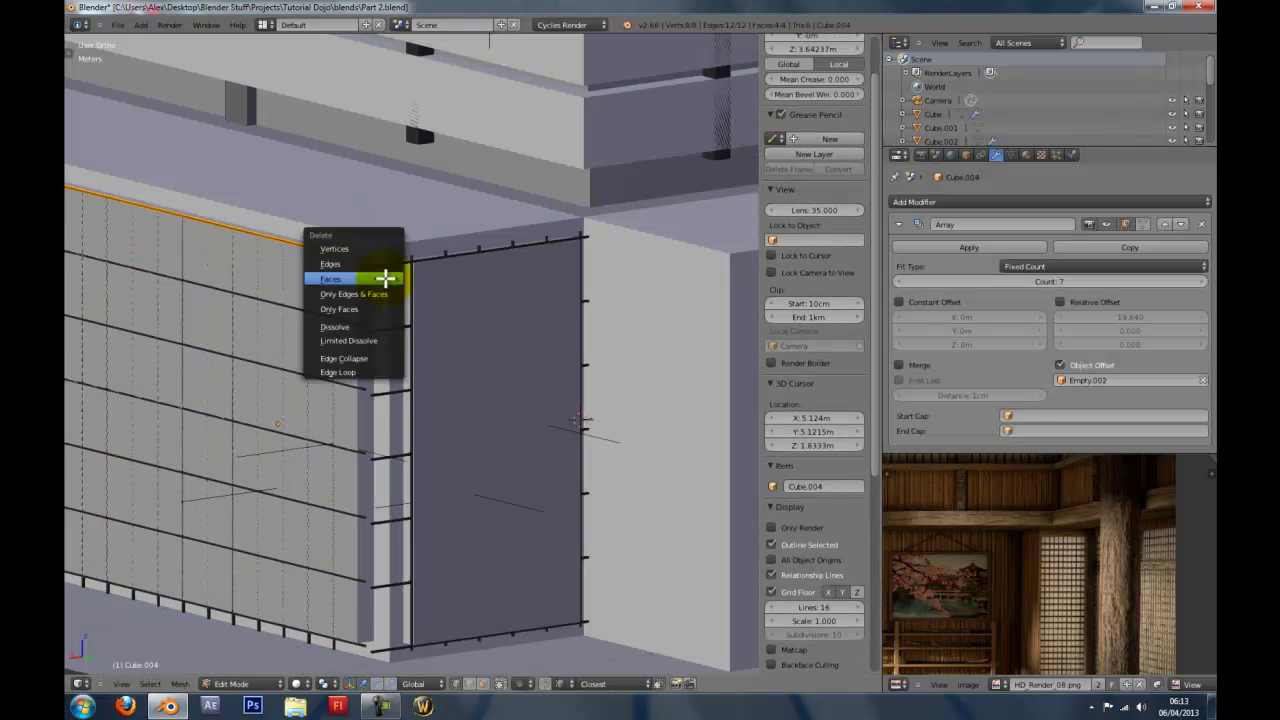
pyautogui.click(385, 278)
pyautogui.hotkey('ctrl', 'z')
pyautogui.moveTo(329, 354); pyautogui.dragTo(357, 348, button='middle')
pyautogui.press('Tab')
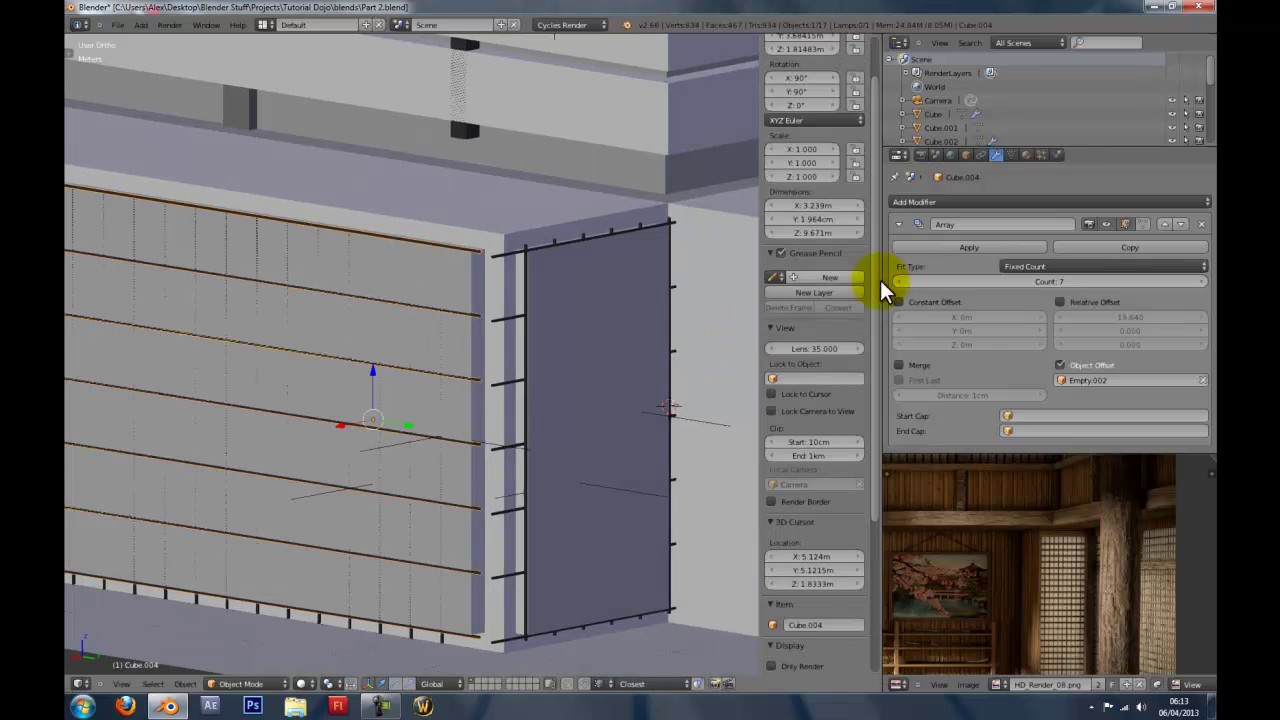
# Apply the Array modifier on the long lower window's horizontal bars and delete the uppermost and lowermost bars.
pyautogui.click(935, 251)
pyautogui.press('Tab')
pyautogui.rightClick(488, 250)
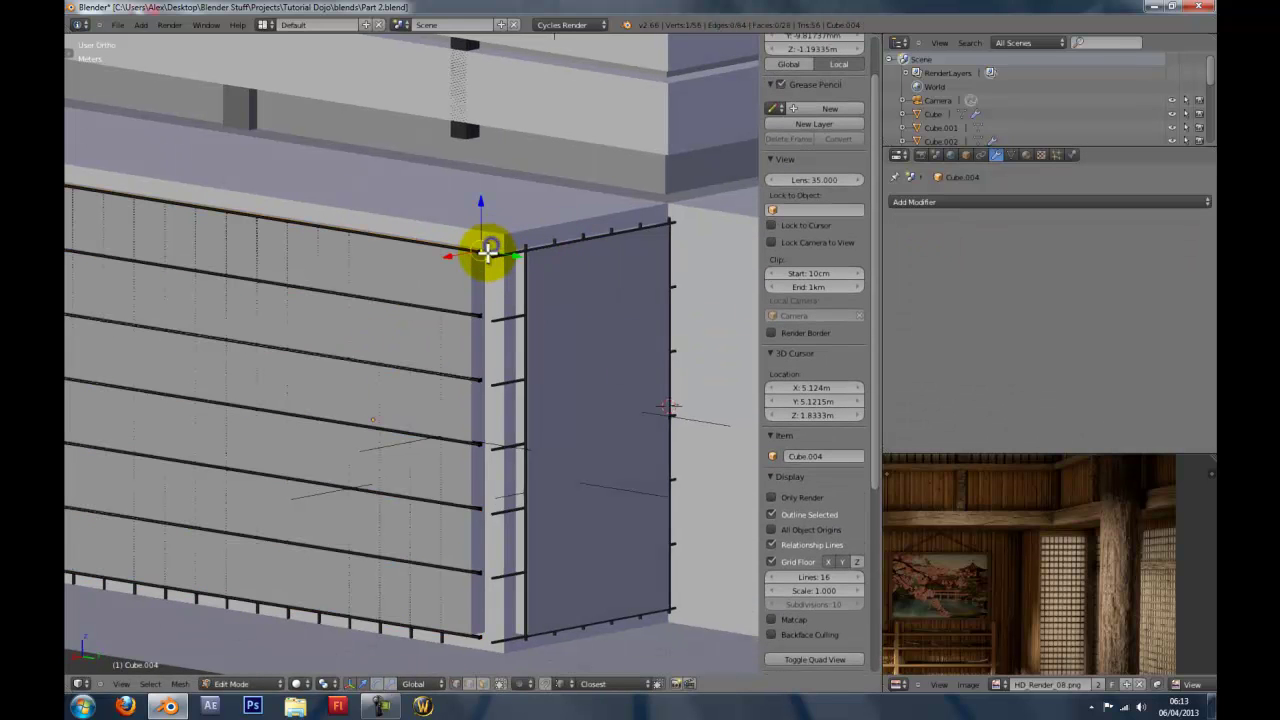
pyautogui.press('x')
pyautogui.click(584, 569)
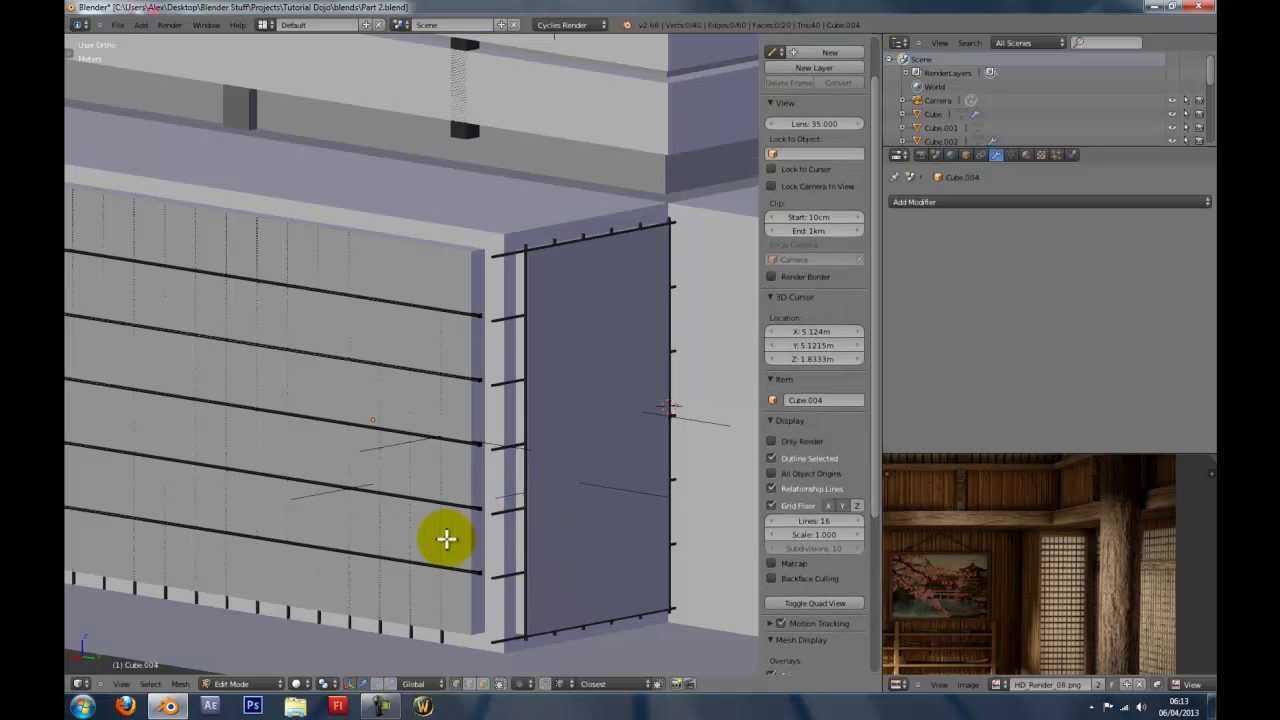
# Finish editing the long window's bars and select the narrow lower window's horizontal bars.
pyautogui.press('Tab')
pyautogui.rightClick(518, 261)
pyautogui.press('Tab')
pyautogui.moveTo(526, 257); pyautogui.dragTo(506, 250, button='middle')
pyautogui.press('x')
pyautogui.click(453, 271)
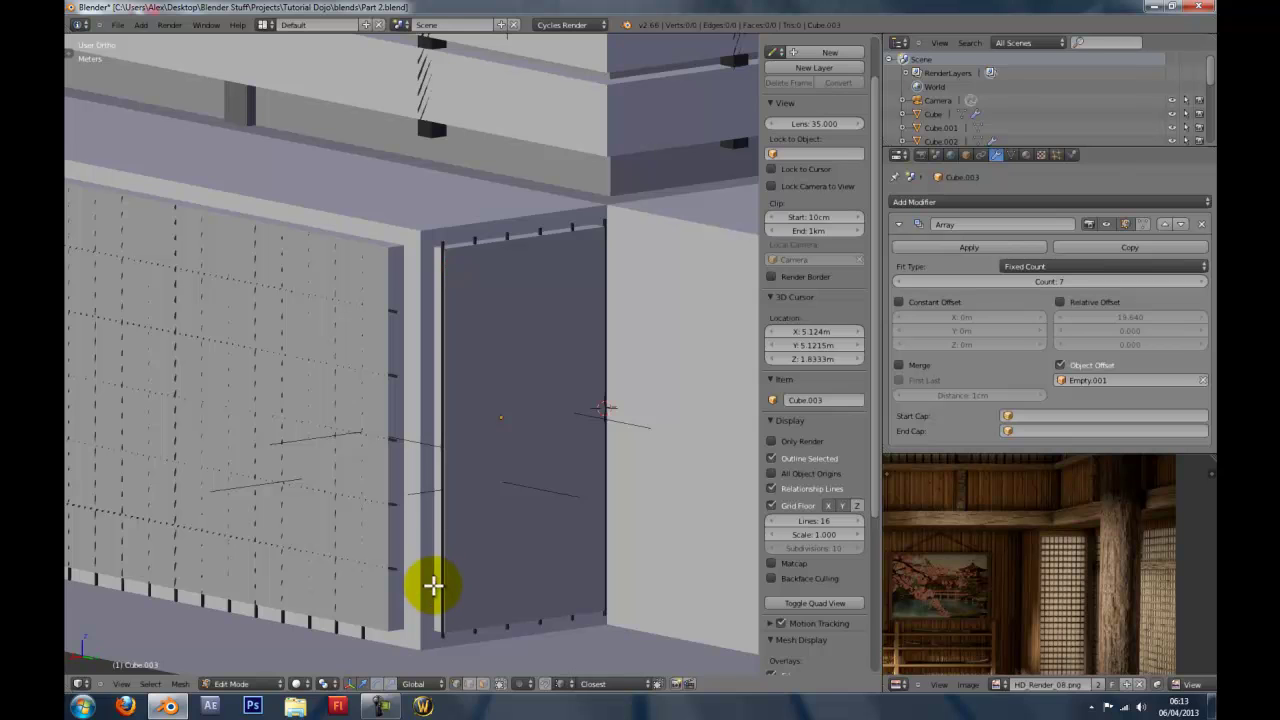
pyautogui.press('Tab')
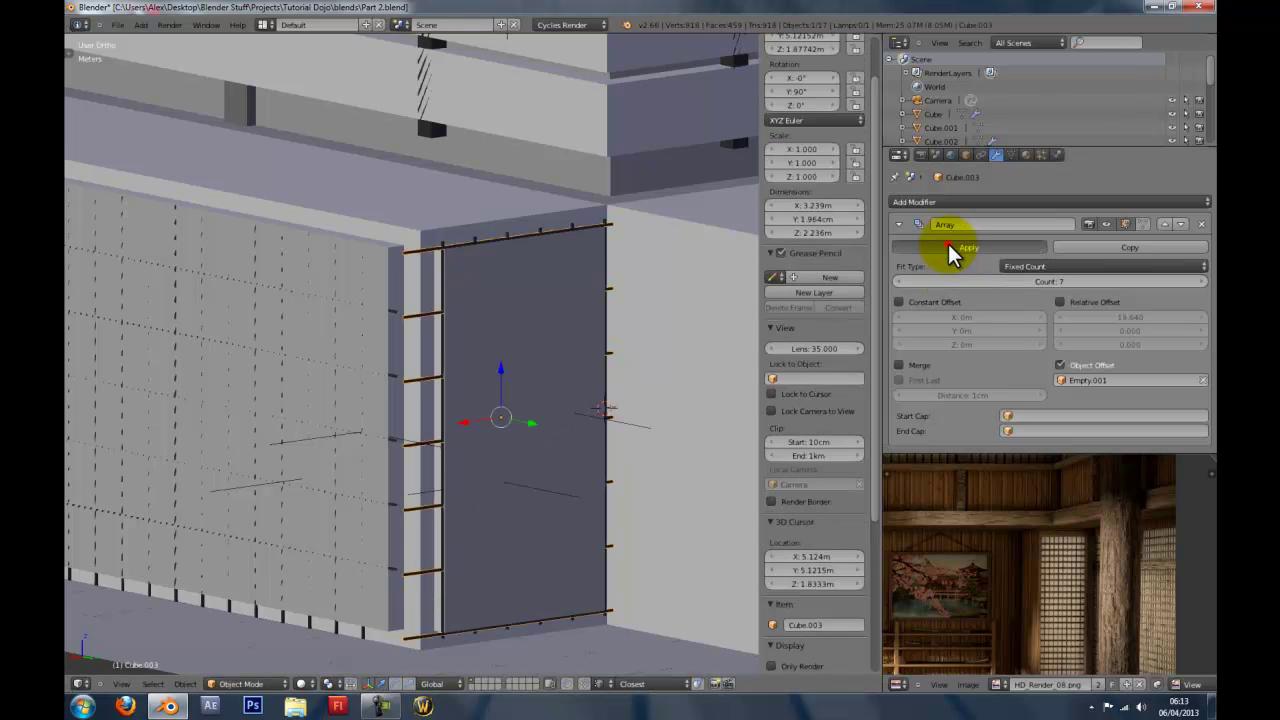
# Apply the Array modifier on the narrow lower window's horizontal bars and delete the uppermost and lowermost bars.
pyautogui.click(949, 247)
pyautogui.press('Tab')
pyautogui.rightClick(409, 264)
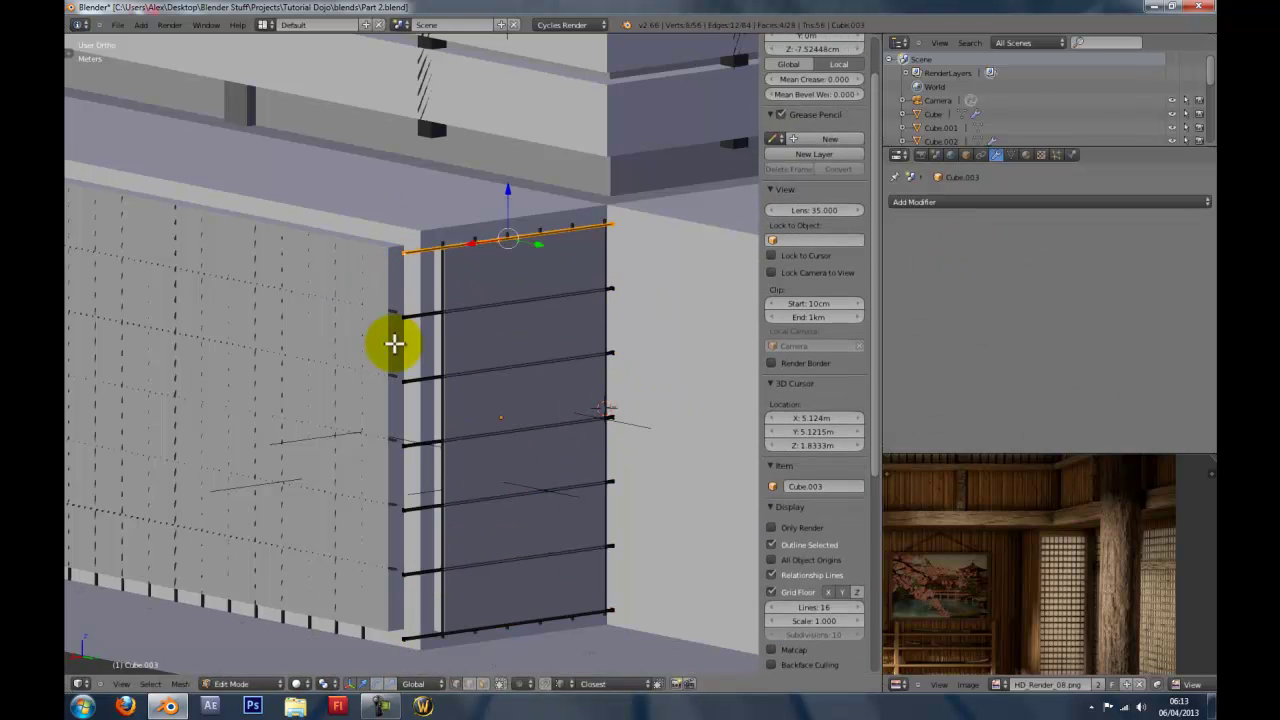
pyautogui.press('x')
pyautogui.click(396, 568)
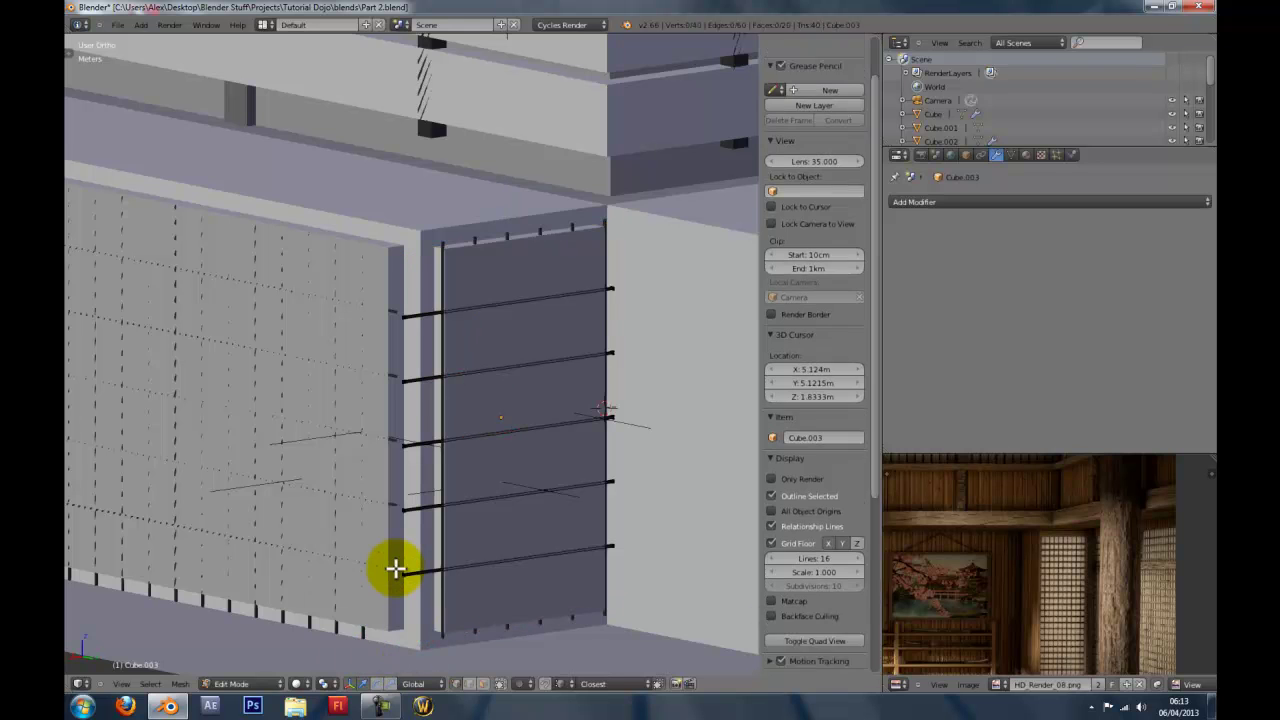
# Apply the Array modifier on the narrow lower window's vertical bars.
pyautogui.scroll(-2, 806, 537)
pyautogui.moveTo(640, 380); pyautogui.dragTo(536, 322, button='middle')
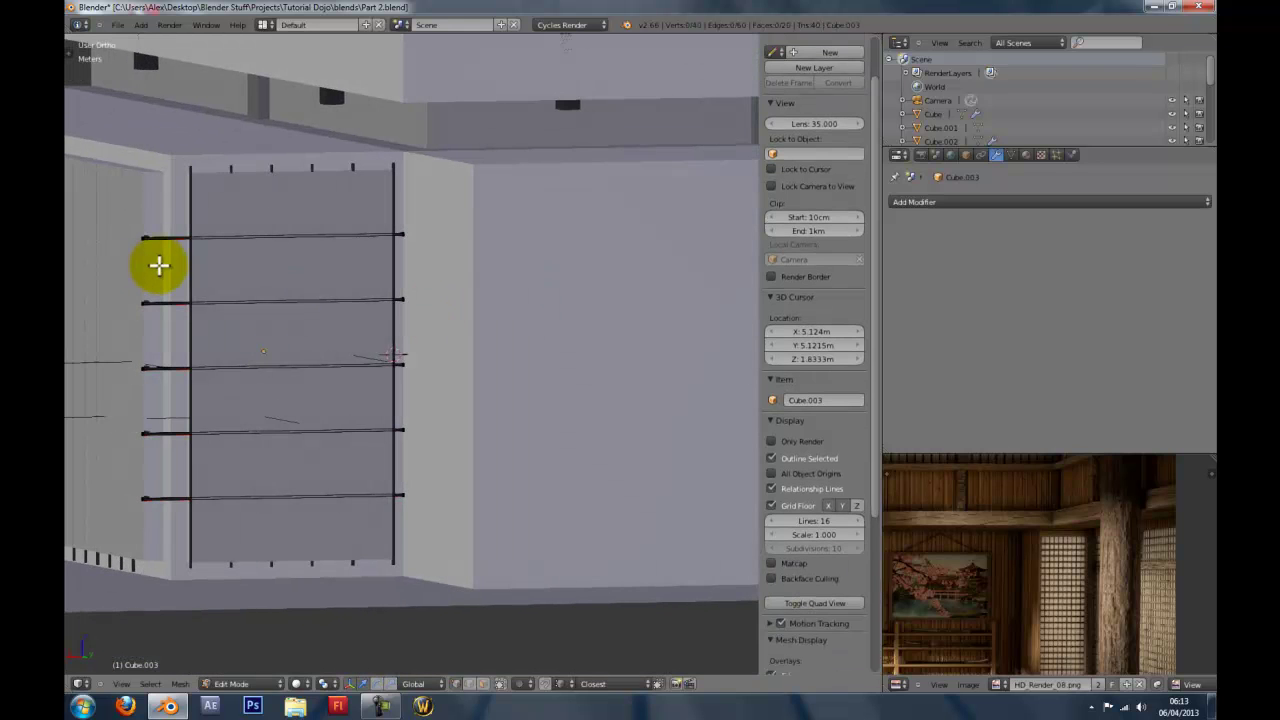
pyautogui.rightClick(175, 242)
pyautogui.rightClick(173, 240)
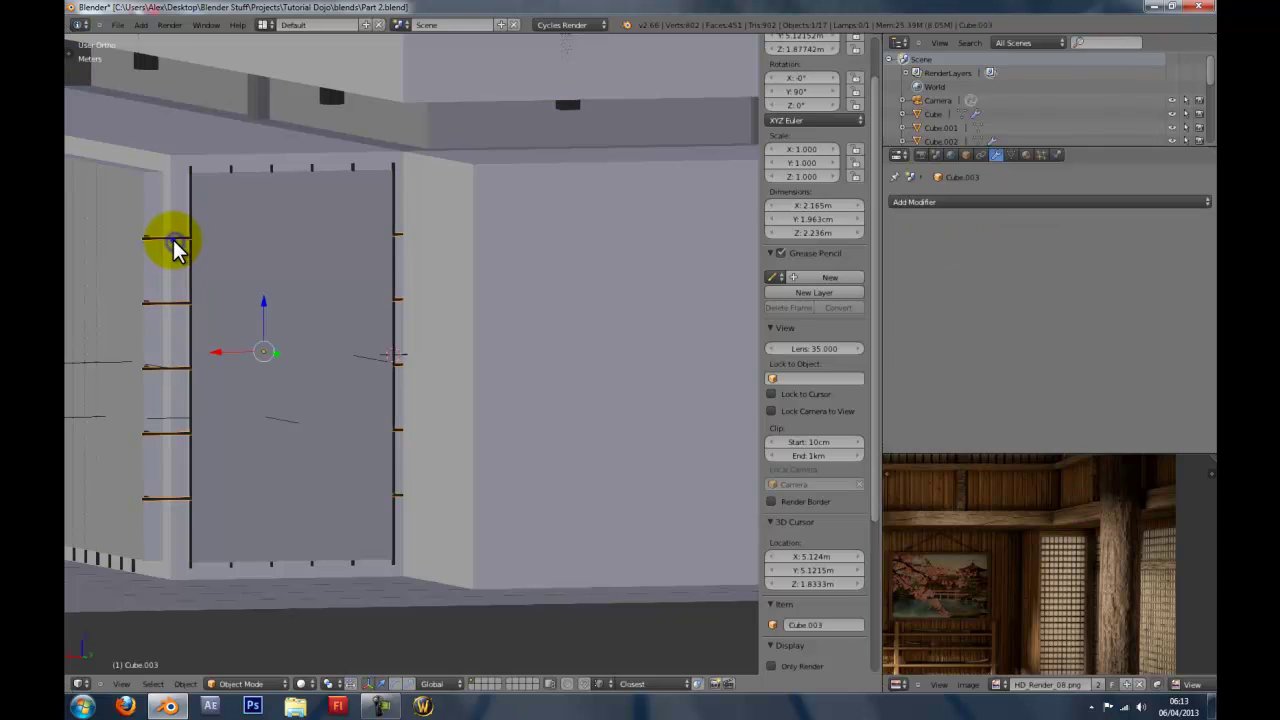
pyautogui.rightClick(230, 164)
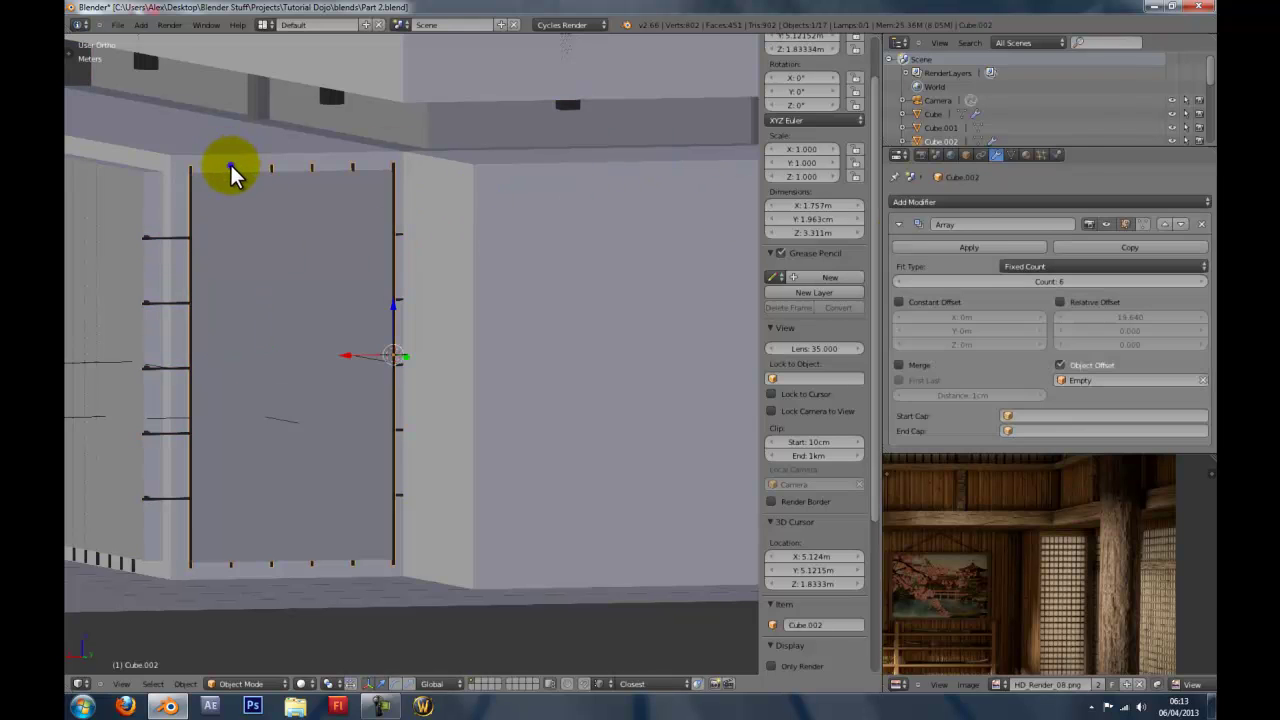
pyautogui.click(996, 247)
# Delete the two outermost vertical bars of the narrow lower window's lattice.
pyautogui.press('Tab')
pyautogui.press('a')
pyautogui.press('l')
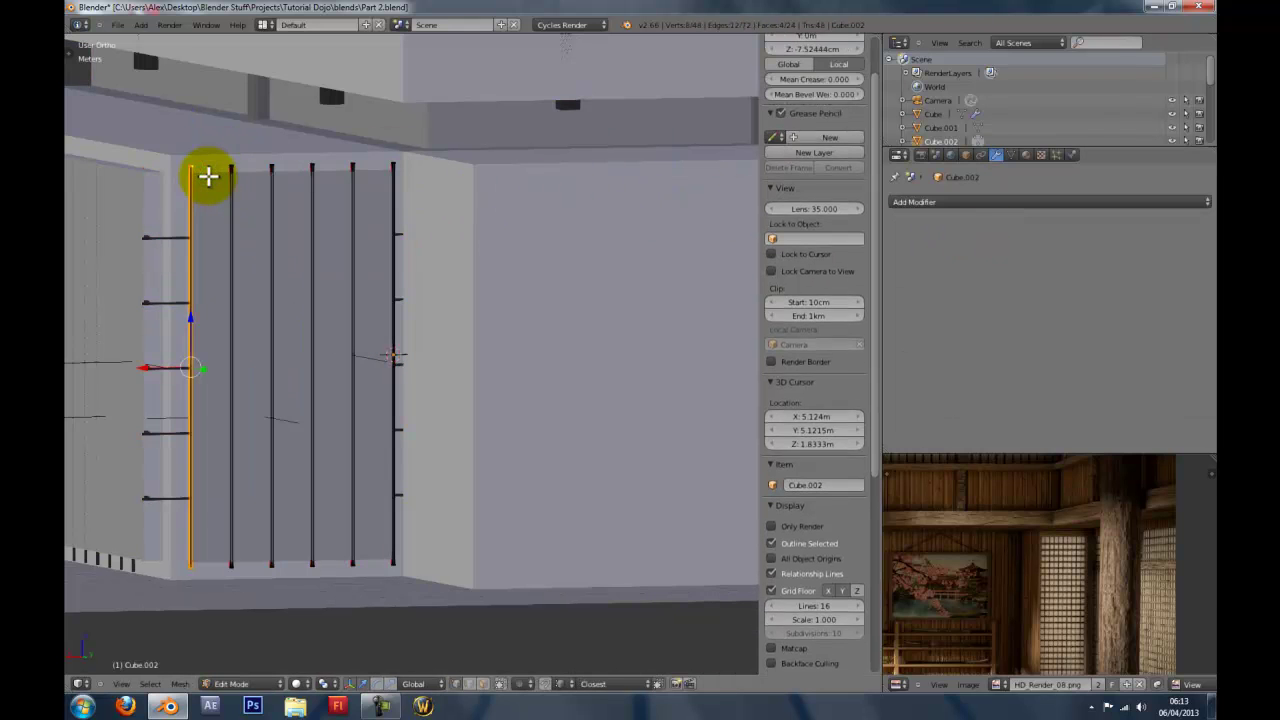
pyautogui.press('x')
pyautogui.click(391, 152)
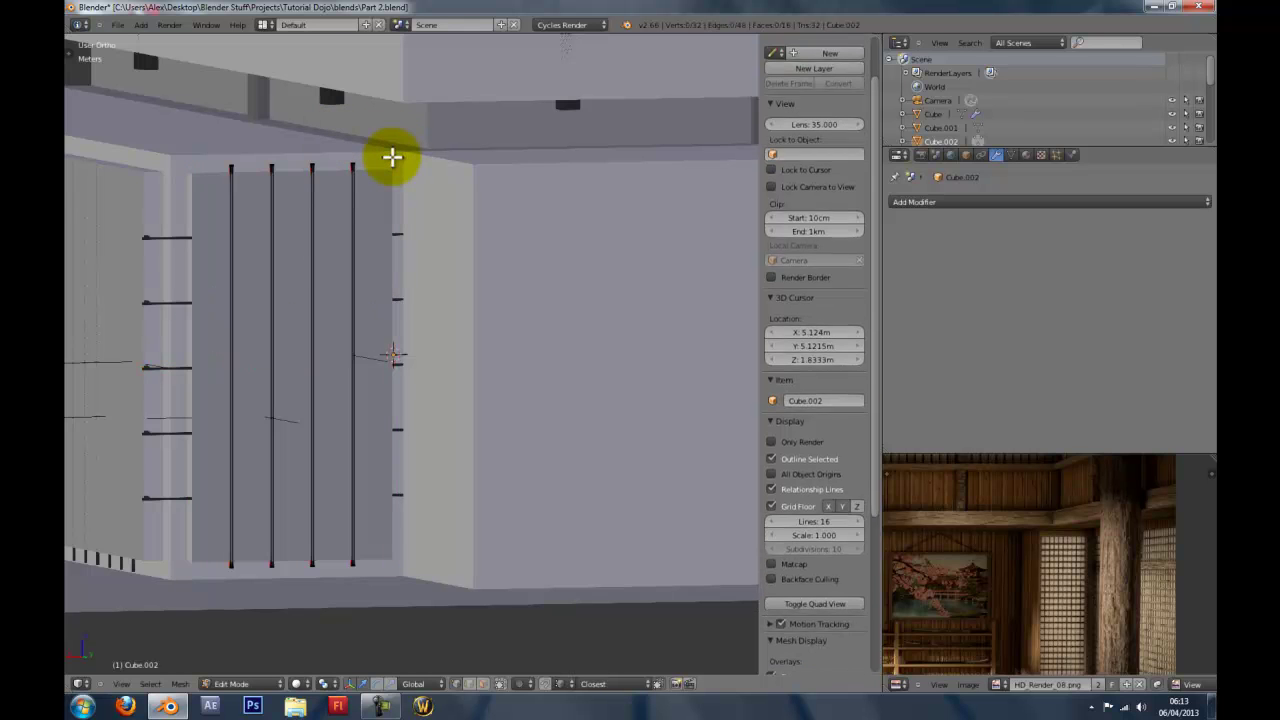
pyautogui.scroll(-6, 391, 191)
pyautogui.moveTo(391, 200); pyautogui.dragTo(660, 243, button='middle')
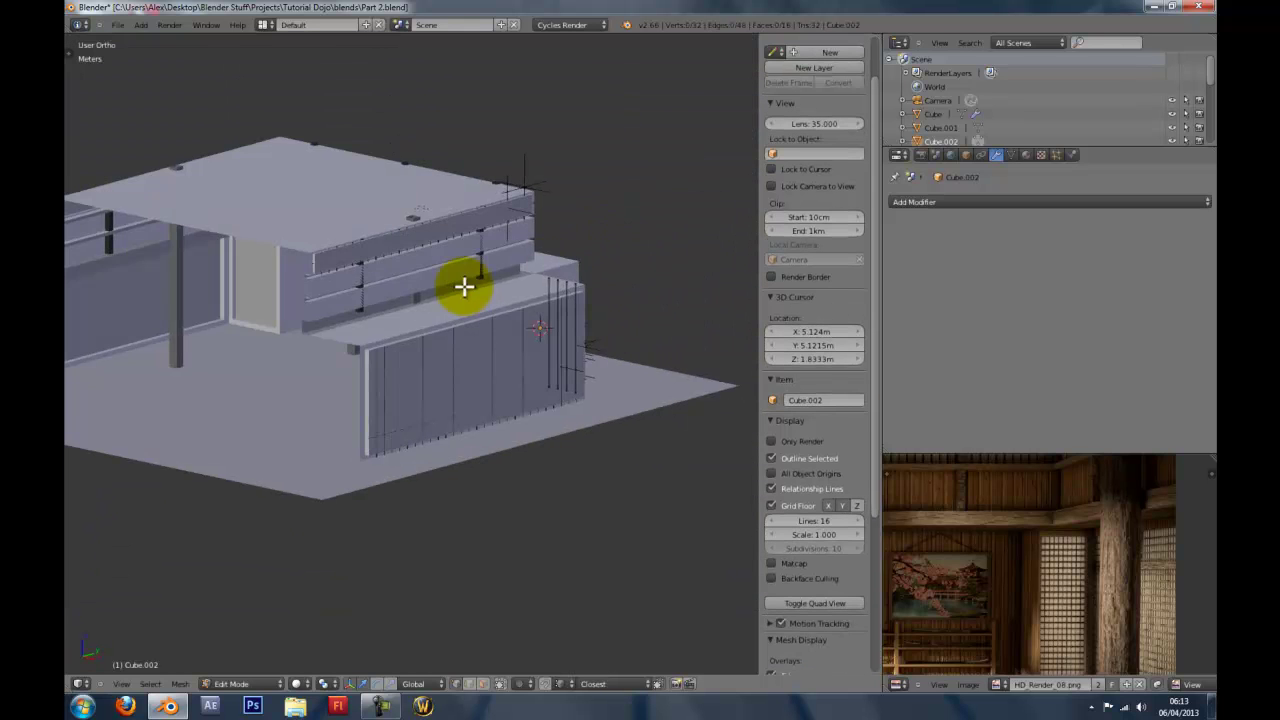
pyautogui.moveTo(464, 286); pyautogui.dragTo(567, 276, button='middle')
pyautogui.press('Tab')
# Select the vertical and horizontal lattice bars of both lower windows together.
pyautogui.press('z')
pyautogui.scroll(4, 525, 326)
pyautogui.press('z')
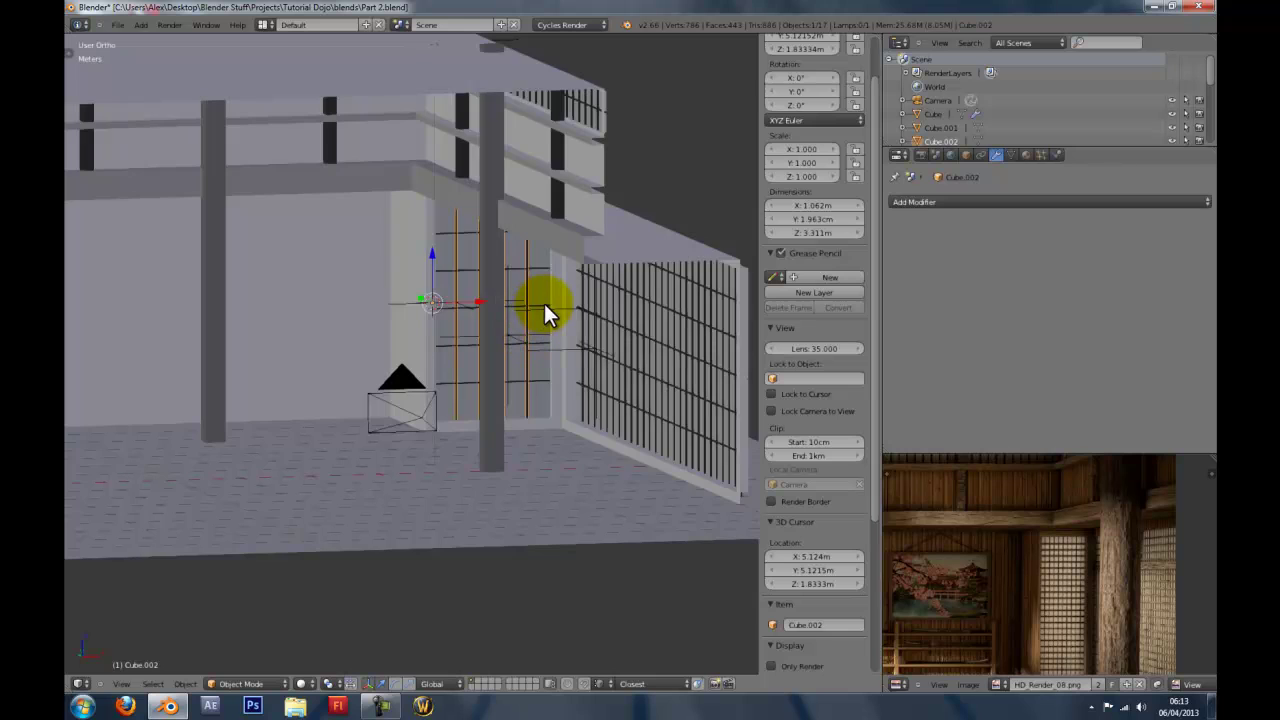
pyautogui.rightClick(621, 294)
pyautogui.rightClick(621, 295)
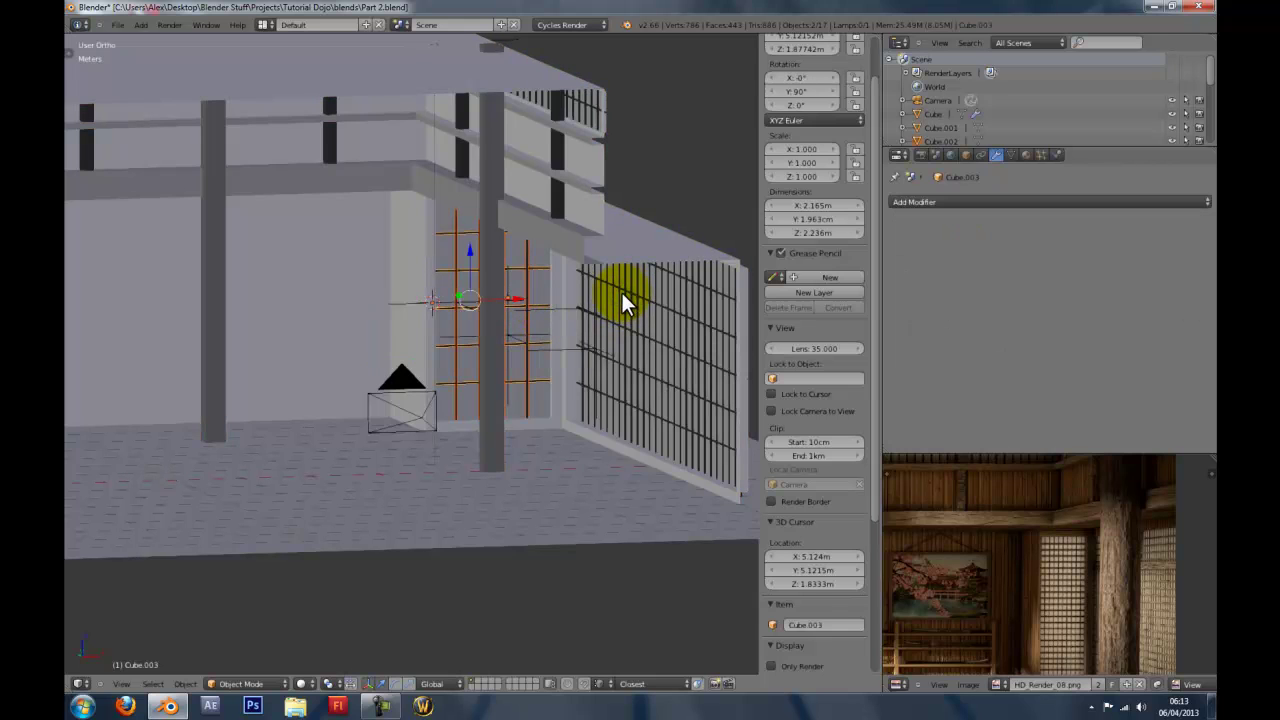
pyautogui.rightClick(623, 292)
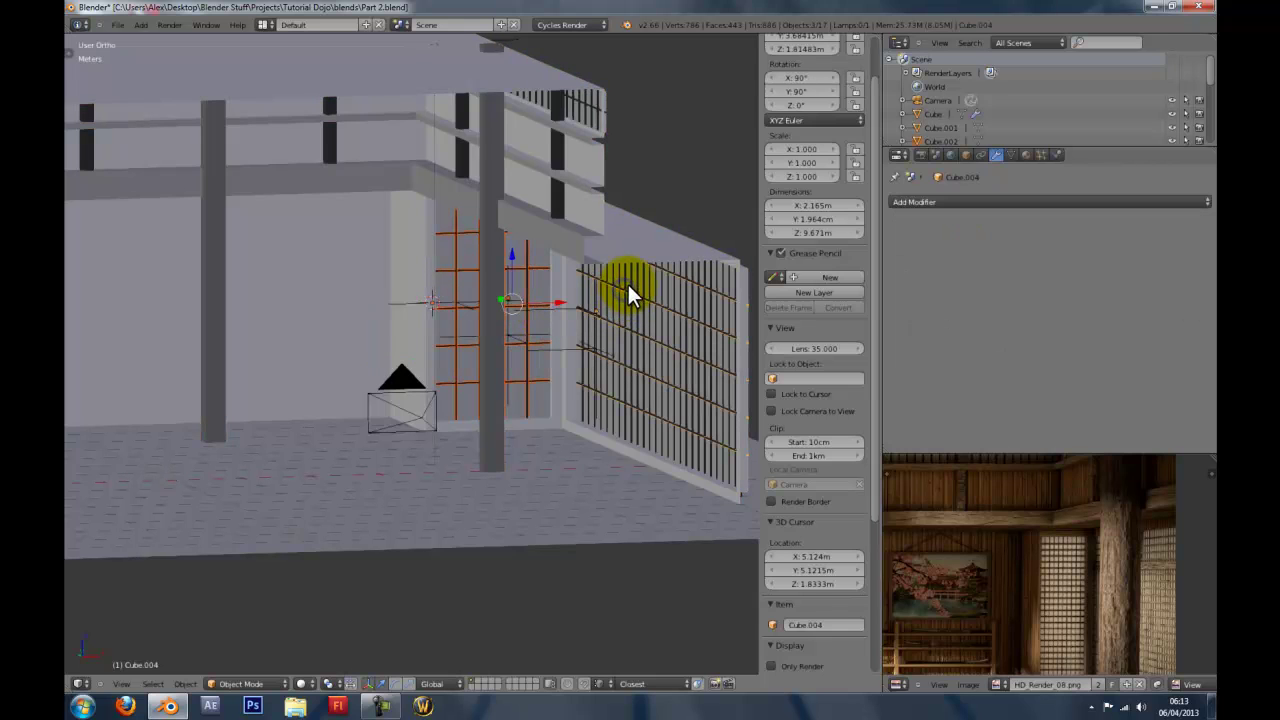
pyautogui.rightClick(625, 278)
pyautogui.rightClick(625, 280)
pyautogui.press('z')
pyautogui.scroll(5, 442, 313)
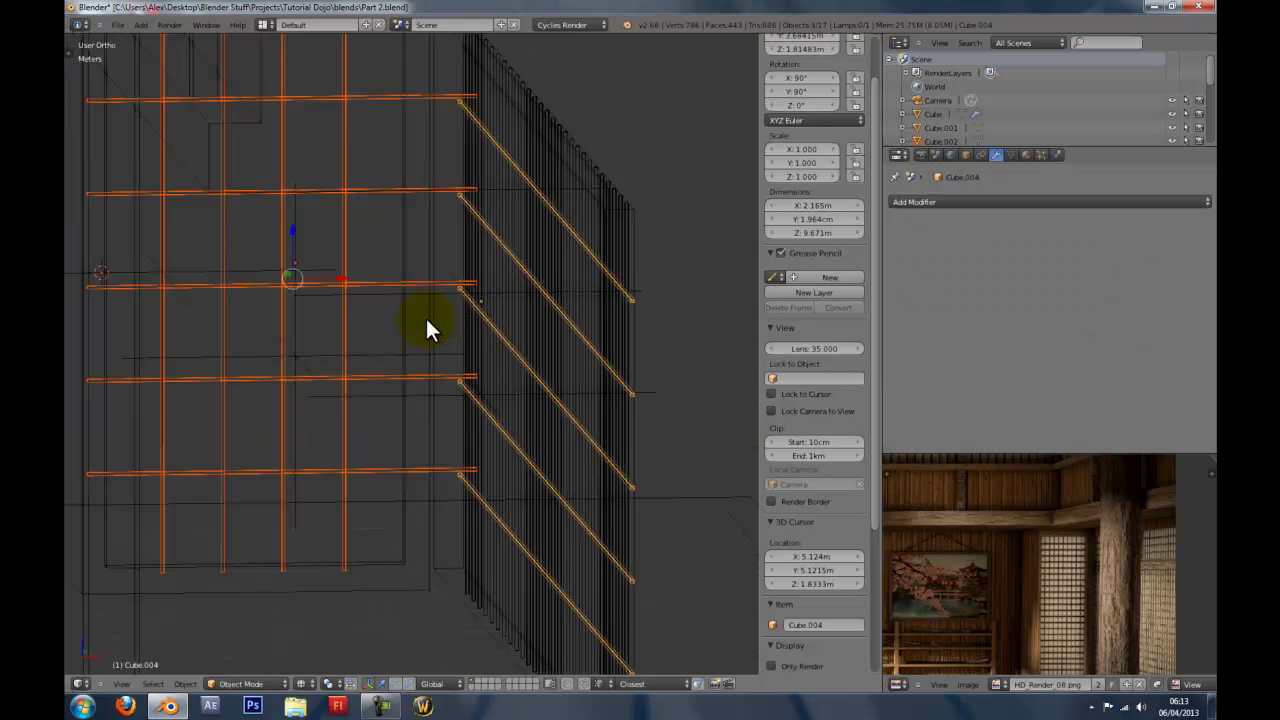
pyautogui.scroll(1, 425, 316)
pyautogui.moveTo(427, 314); pyautogui.dragTo(503, 301, button='middle')
pyautogui.keyDown('shift'); pyautogui.rightClick(543, 299); pyautogui.keyUp('shift')
pyautogui.scroll(-9, 370, 348)
pyautogui.keyDown('shift'); pyautogui.moveTo(314, 330); pyautogui.dragTo(287, 406, button='middle'); pyautogui.keyUp('shift')
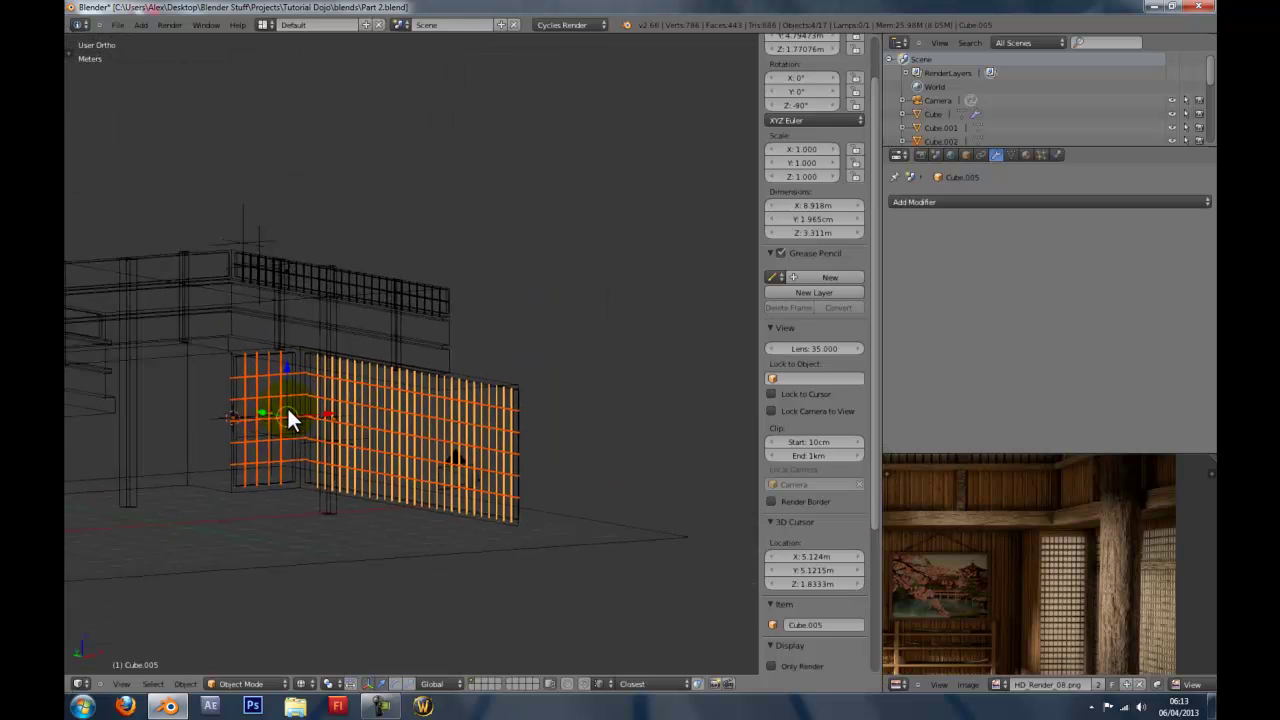
# Add the upper lattice's vertical and horizontal bars to the selection and join all the lattice bars into one object.
pyautogui.scroll(6, 434, 334)
pyautogui.keyDown('shift'); pyautogui.rightClick(483, 194); pyautogui.keyUp('shift')
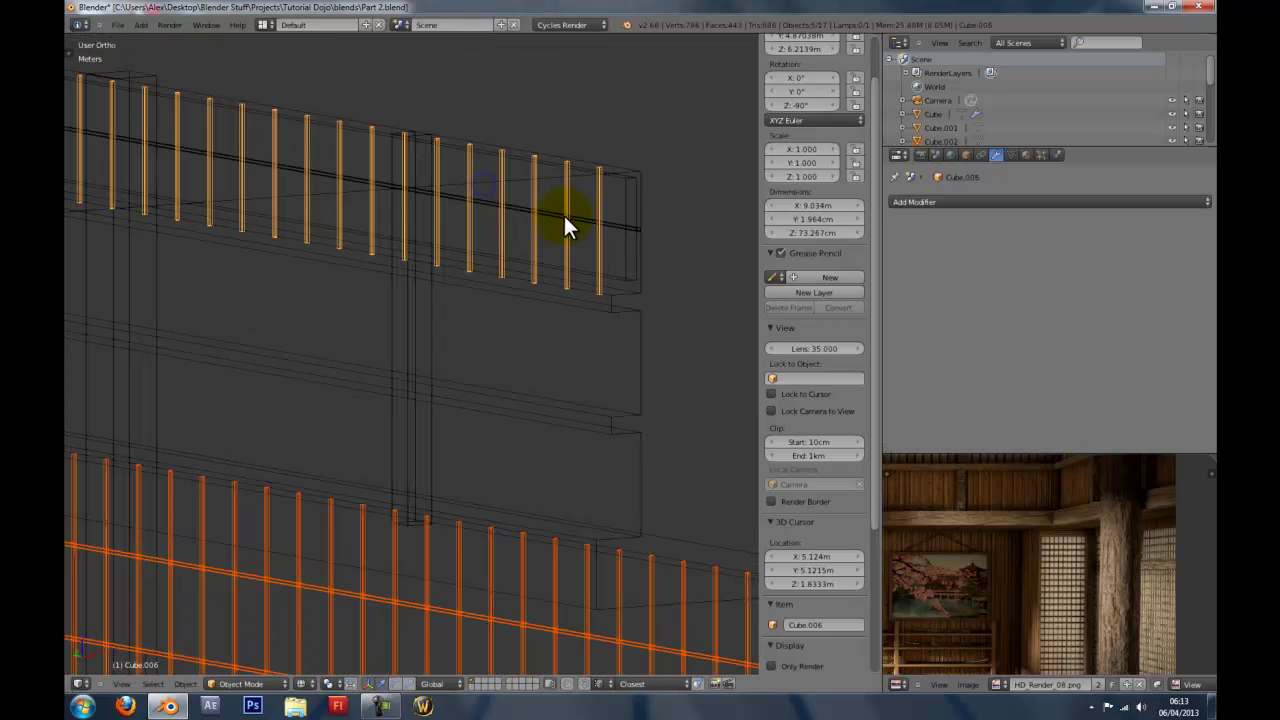
pyautogui.keyDown('shift'); pyautogui.rightClick(570, 214); pyautogui.keyUp('shift')
pyautogui.press('z')
pyautogui.scroll(-5, 508, 372)
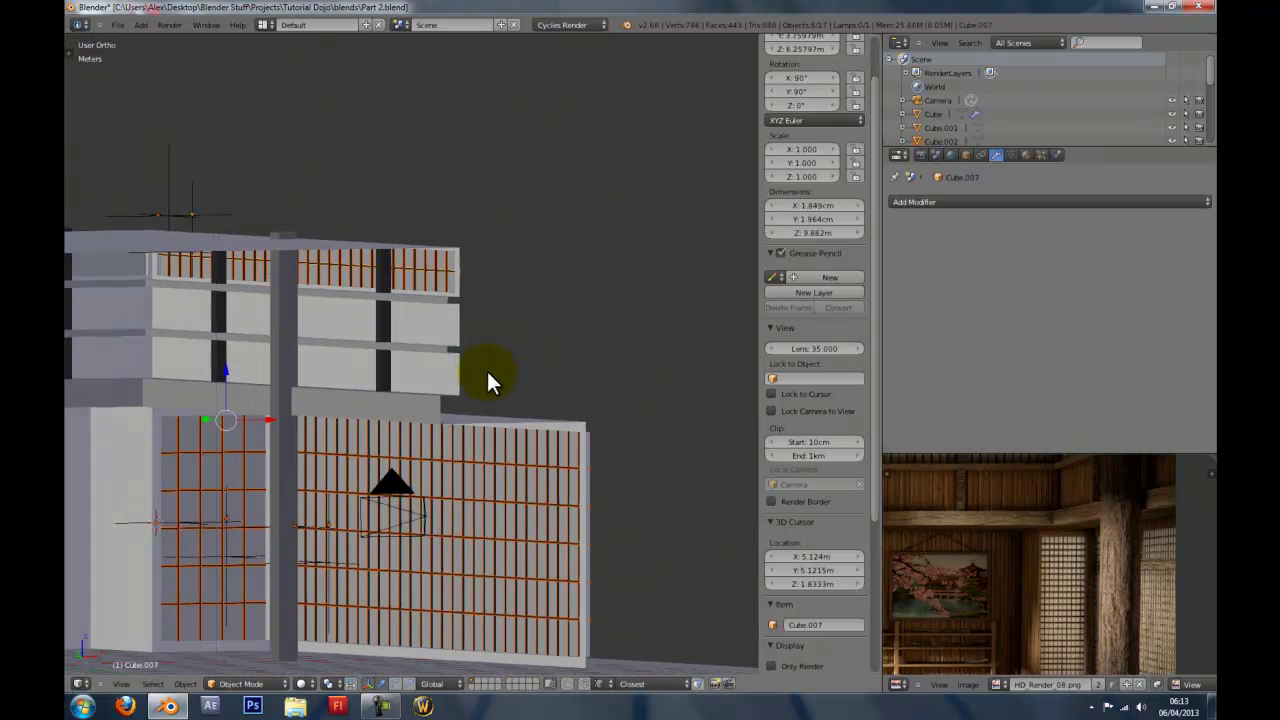
pyautogui.hotkey('ctrl', 'j')
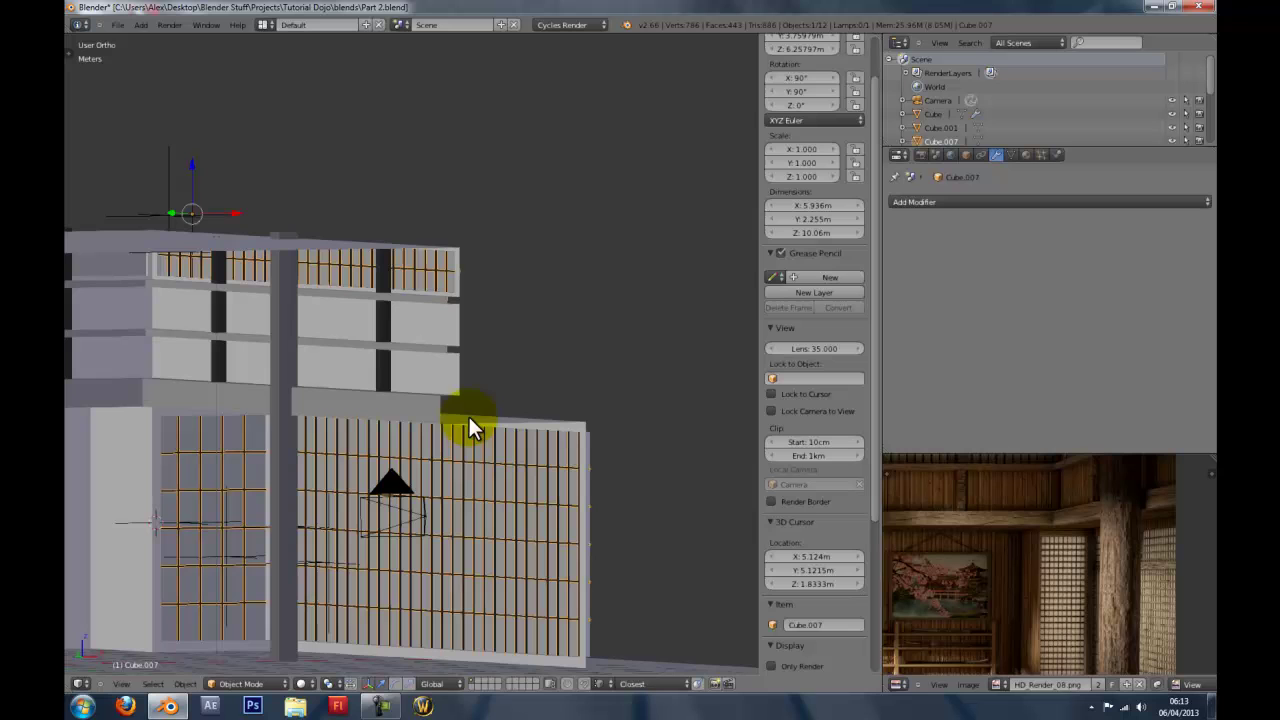
# Join the combined lattice into the mirrored room mesh, with the room as the active object.
pyautogui.rightClick(447, 357)
pyautogui.hotkey('ctrl', 'j')
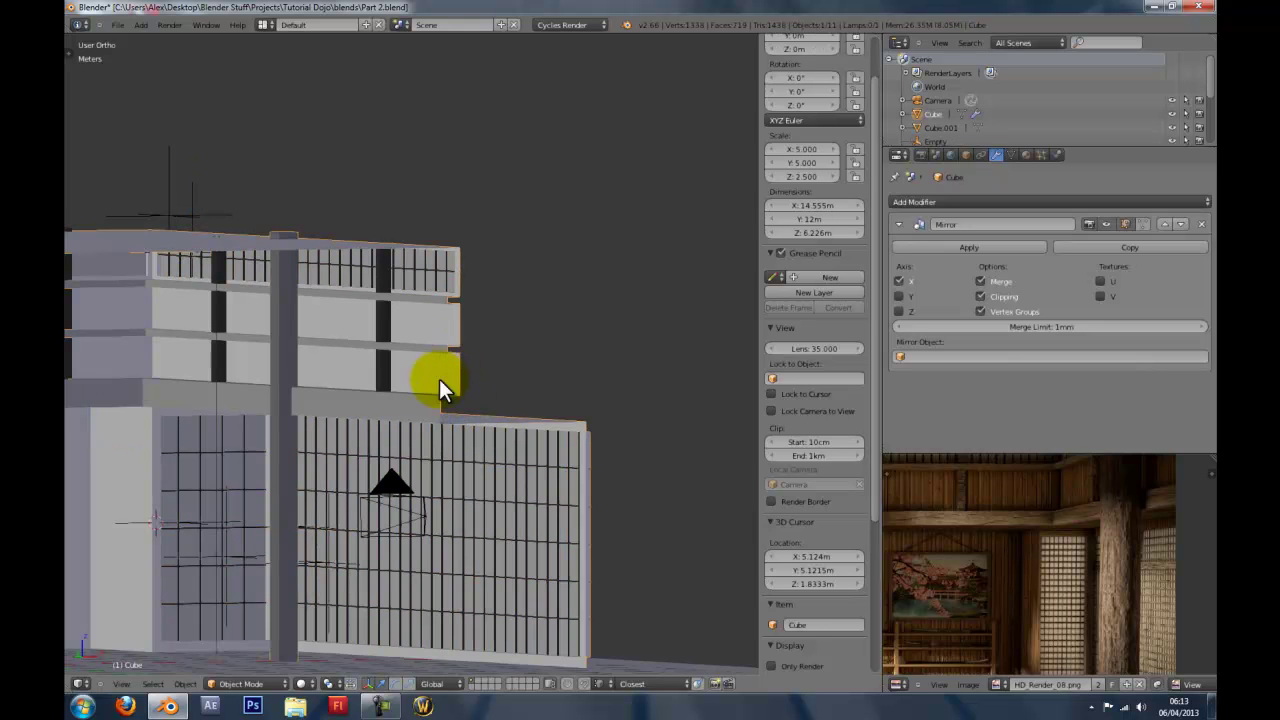
# Open the combined room mesh for editing with the upper side-window lattice in view.
pyautogui.scroll(-5, 439, 379)
pyautogui.moveTo(348, 403); pyautogui.dragTo(126, 338, button='middle')
pyautogui.scroll(6, 340, 389)
pyautogui.scroll(-4, 354, 390)
pyautogui.scroll(4, 603, 326)
pyautogui.press('Tab')
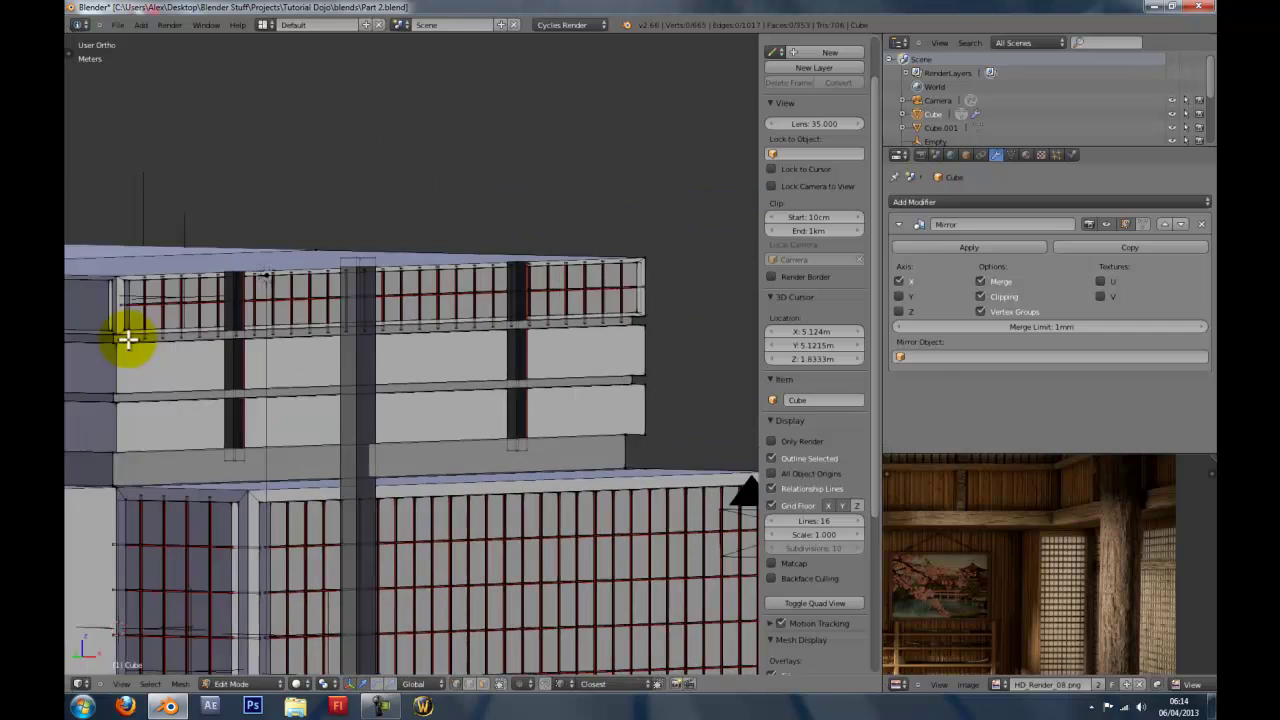
pyautogui.press('a')
pyautogui.press('a')
pyautogui.press('b')
pyautogui.moveTo(608, 352); pyautogui.dragTo(465, 393)
pyautogui.moveTo(465, 393); pyautogui.dragTo(530, 371, button='middle')
pyautogui.rightClick(590, 348)
pyautogui.press('a')
# Select all vertical bars of the upper side-window lattice together with its horizontal bar.
pyautogui.press('KP_3')
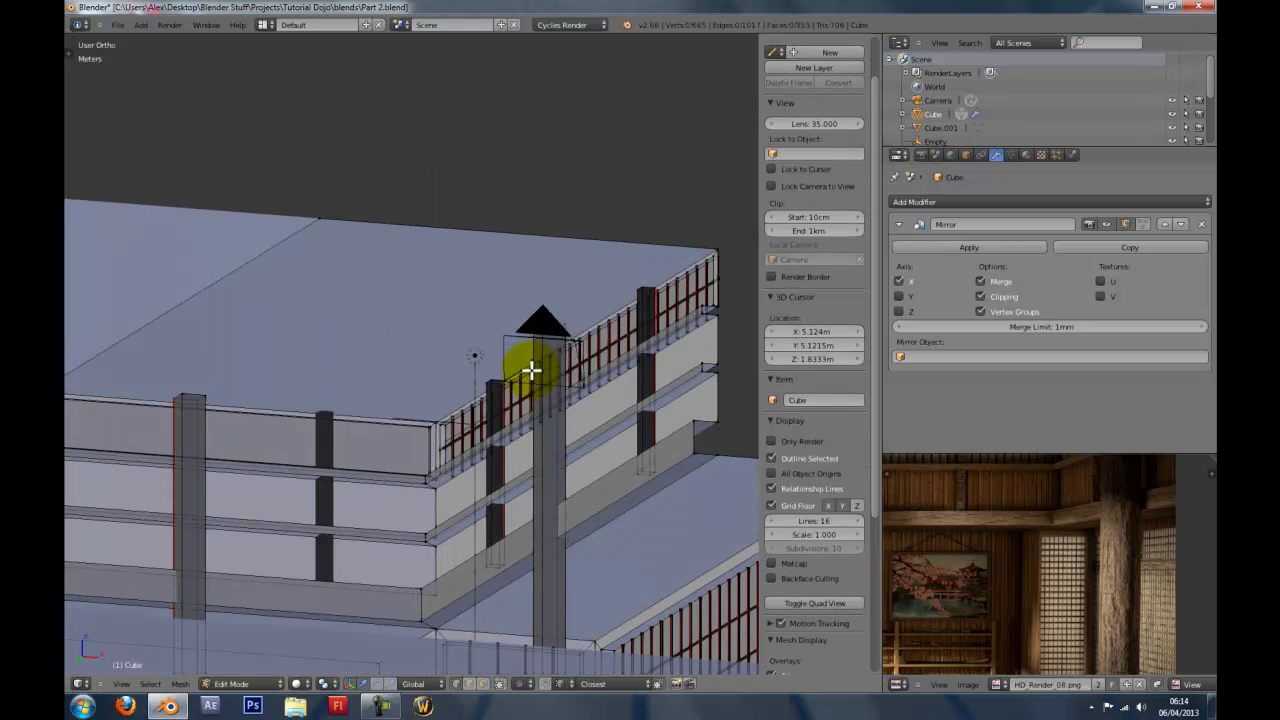
pyautogui.press('KP_1')
pyautogui.scroll(6, 531, 371)
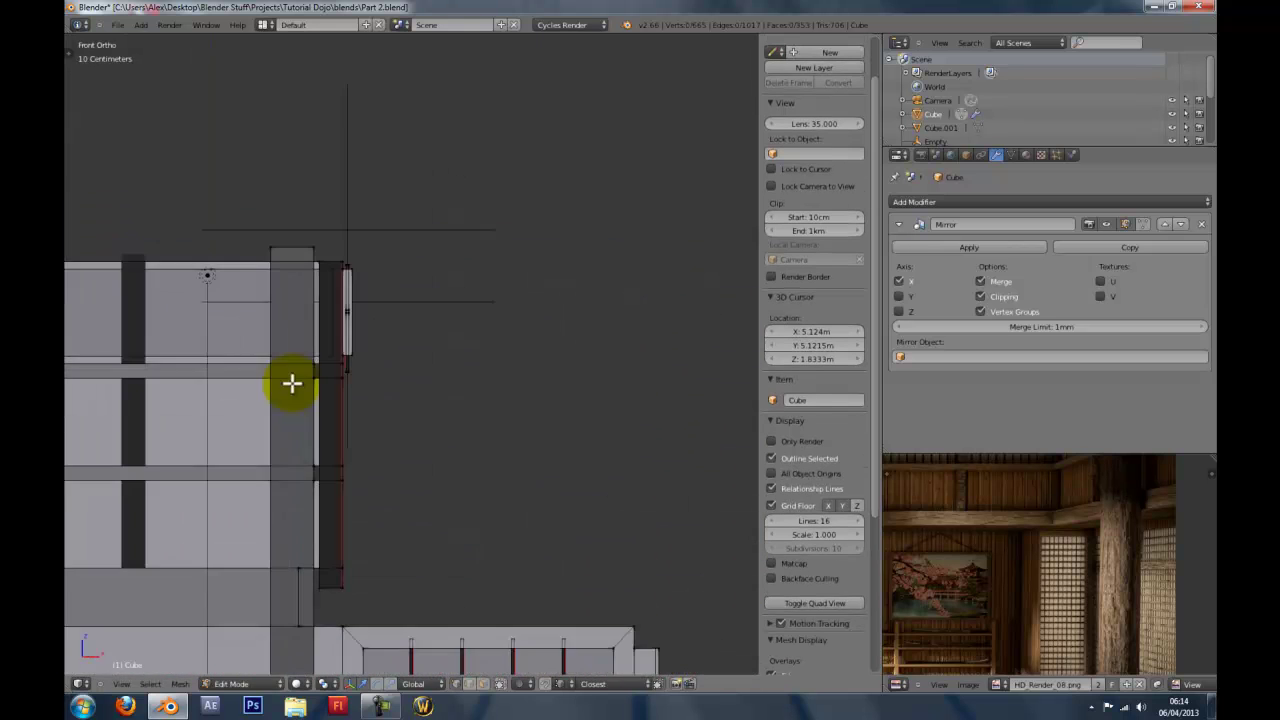
pyautogui.scroll(2, 516, 423)
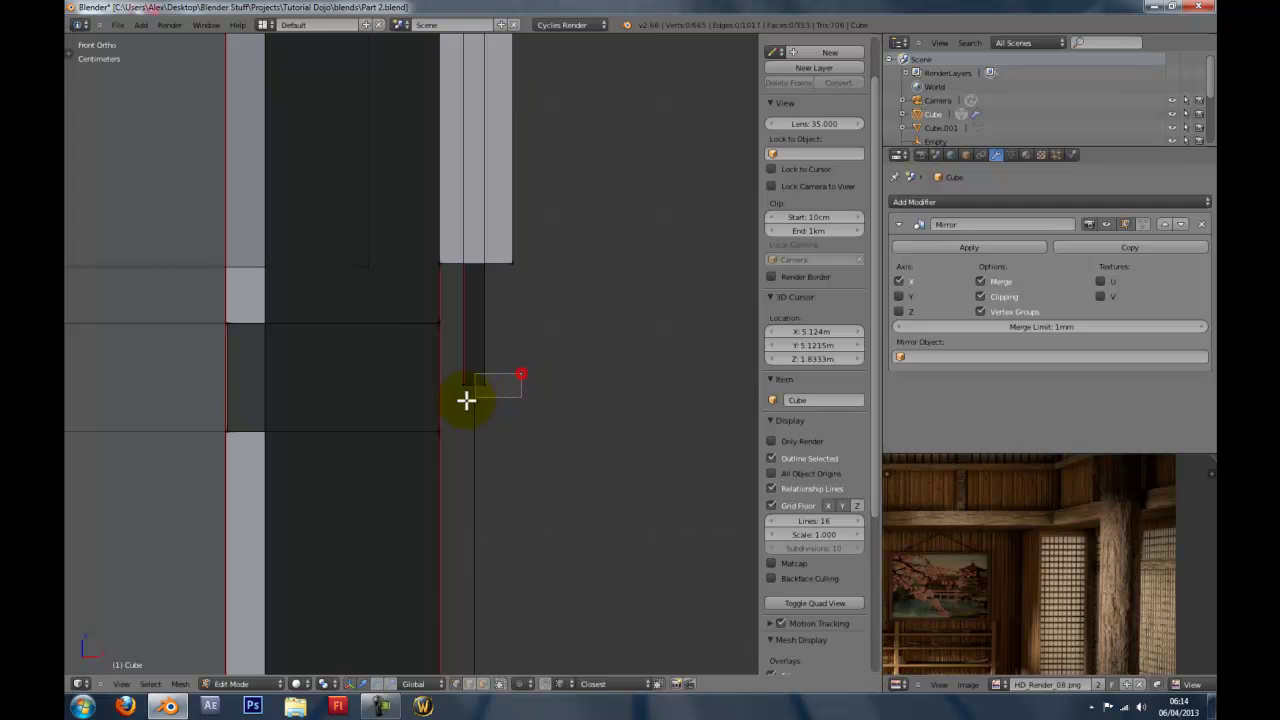
pyautogui.moveTo(466, 400); pyautogui.dragTo(459, 402)
pyautogui.moveTo(459, 402); pyautogui.dragTo(381, 405, button='middle')
pyautogui.scroll(-14, 381, 405)
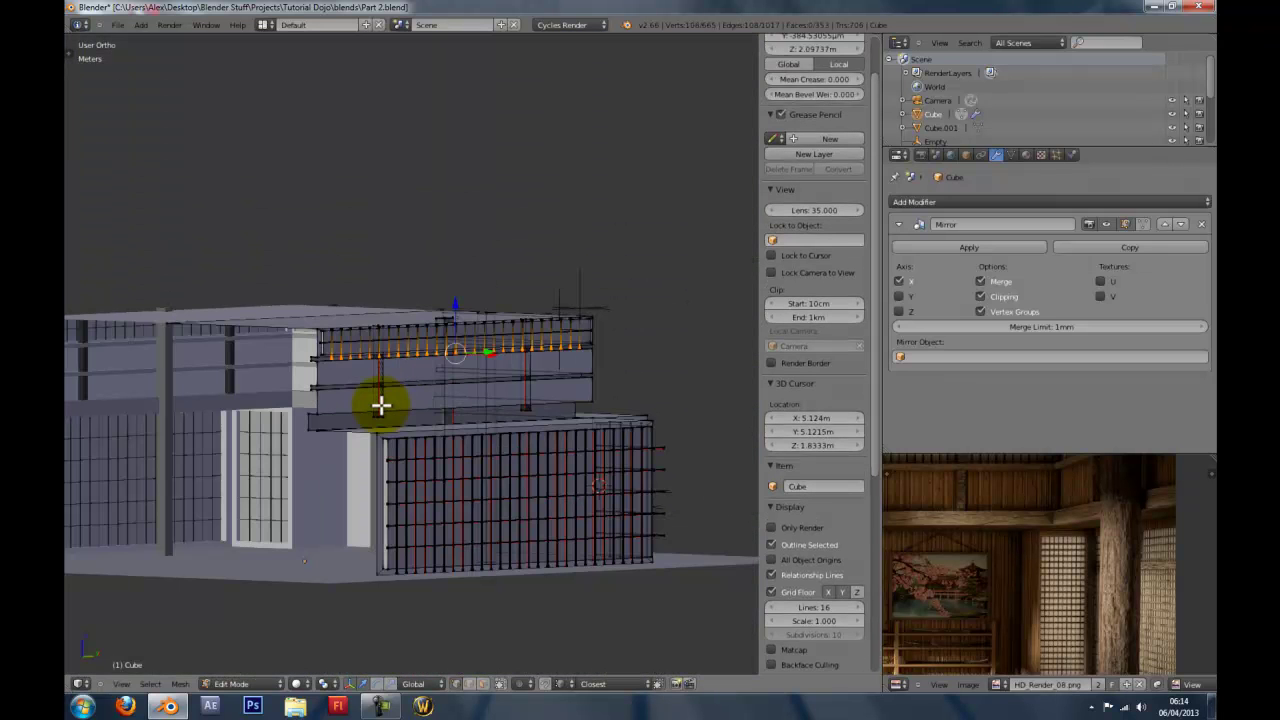
pyautogui.scroll(5, 381, 405)
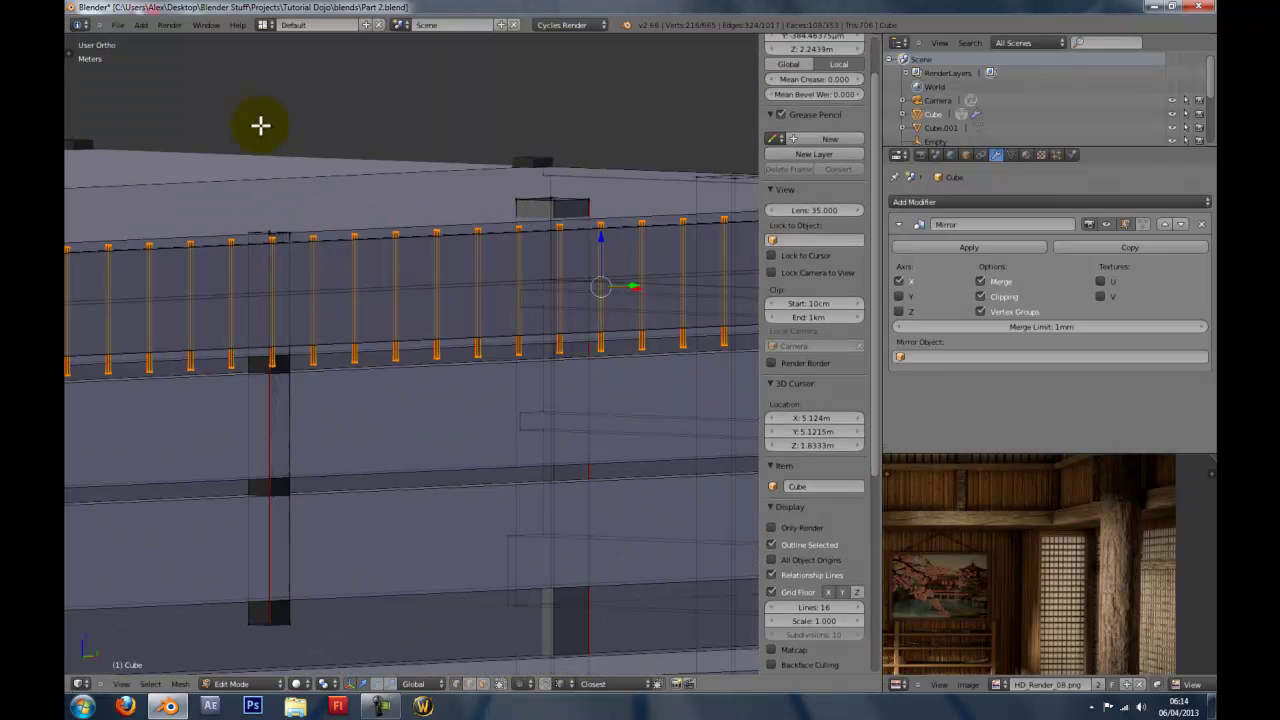
pyautogui.keyDown('shift'); pyautogui.moveTo(192, 334); pyautogui.dragTo(282, 353, button='middle'); pyautogui.keyUp('shift')
pyautogui.scroll(3, 282, 353)
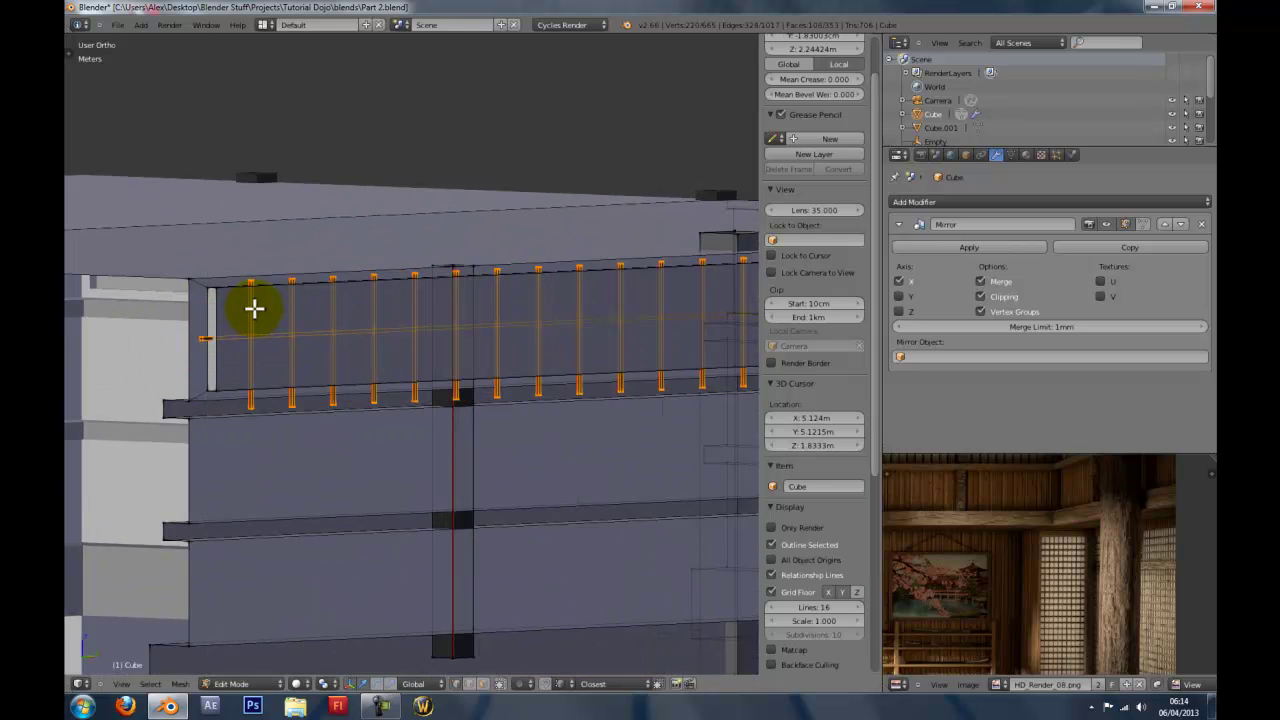
# Duplicate the selected upper lattice, place the copy outside the room in top view and rotate it 90 degrees.
pyautogui.scroll(-6, 254, 309)
pyautogui.moveTo(563, 464); pyautogui.dragTo(457, 464, button='middle')
pyautogui.press('KP_7')
pyautogui.scroll(-3, 400, 490)
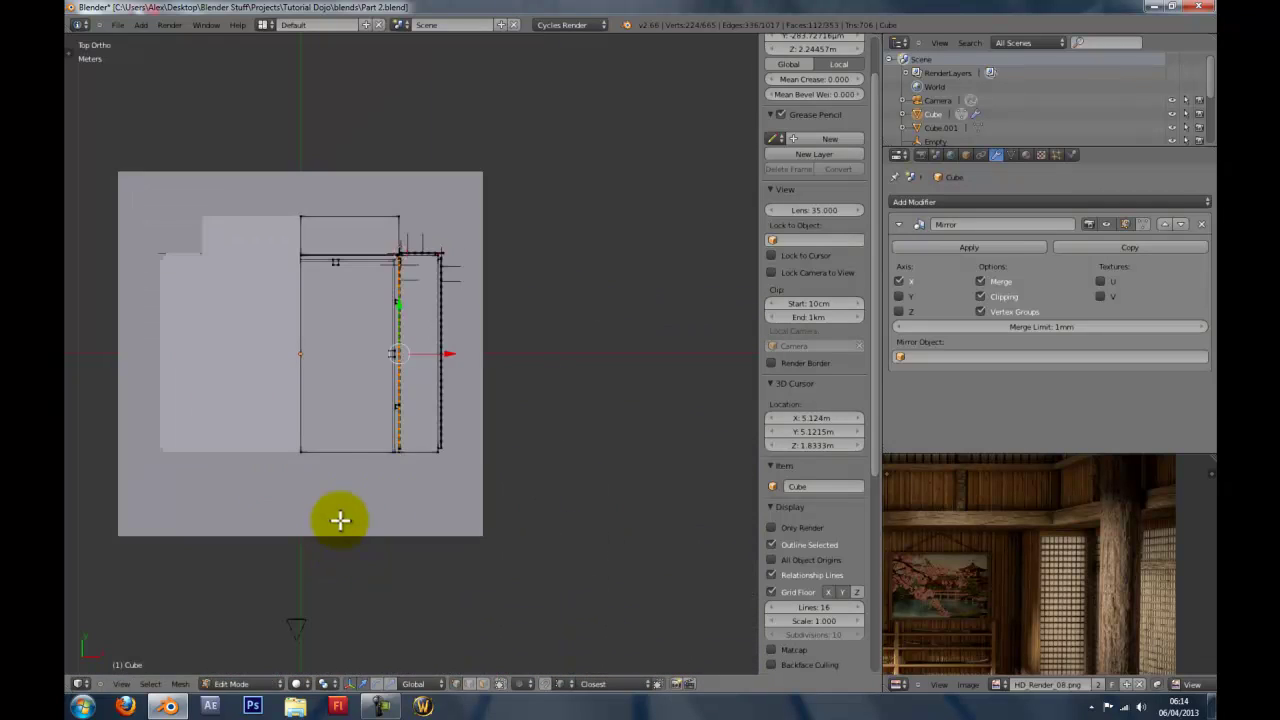
pyautogui.rightClick(544, 503)
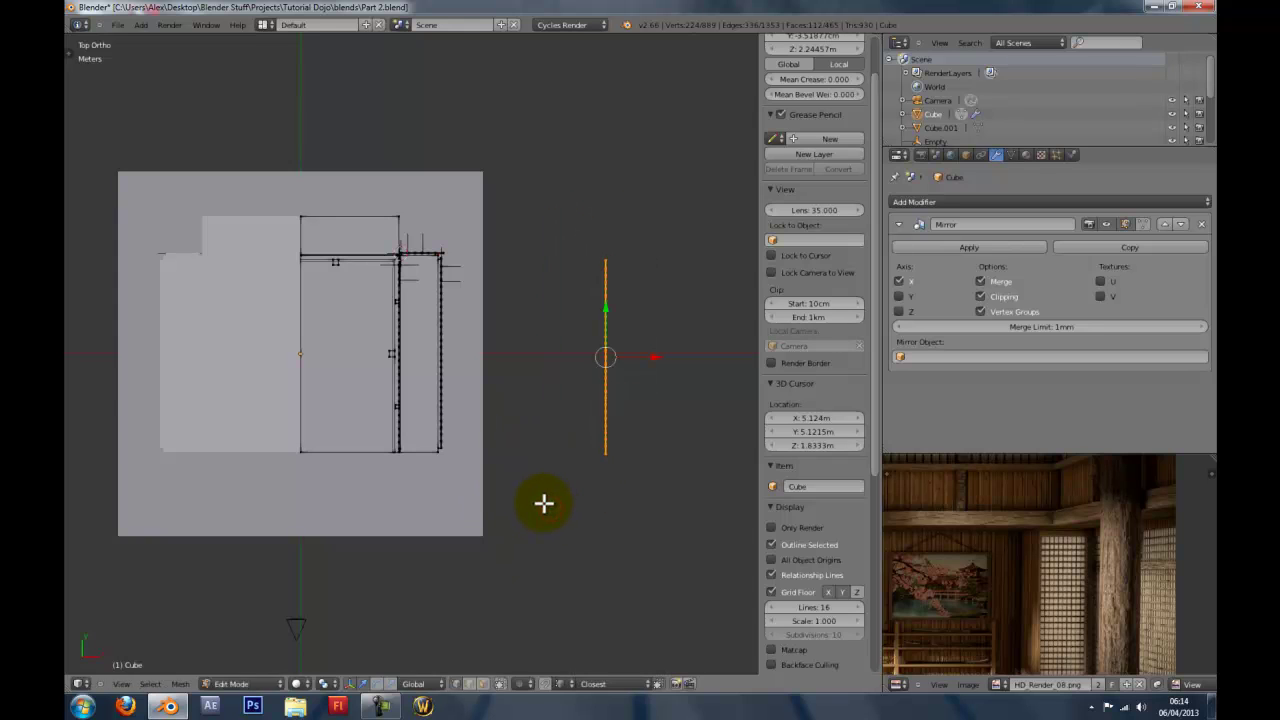
pyautogui.write('r90')
pyautogui.press('Return')
# Move the rotated lattice copy onto the line of the room's back wall in the wireframe top view.
pyautogui.press('z')
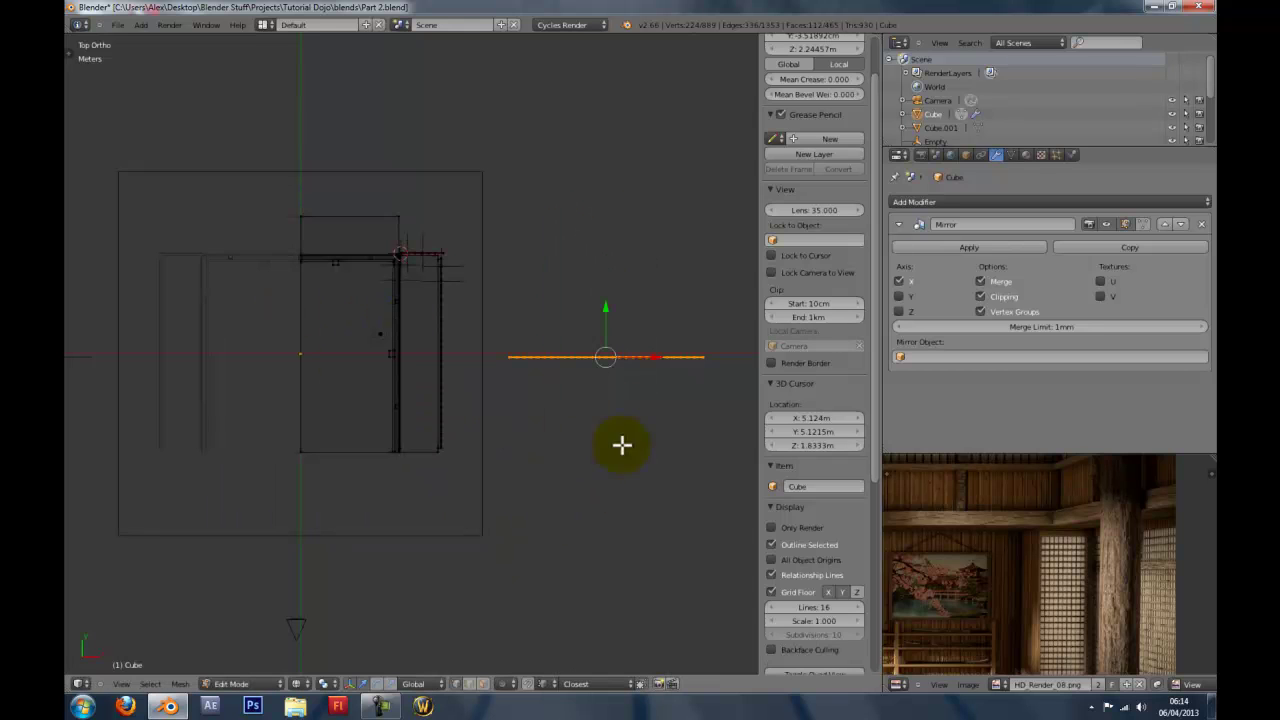
pyautogui.press('g')
pyautogui.click(543, 399)
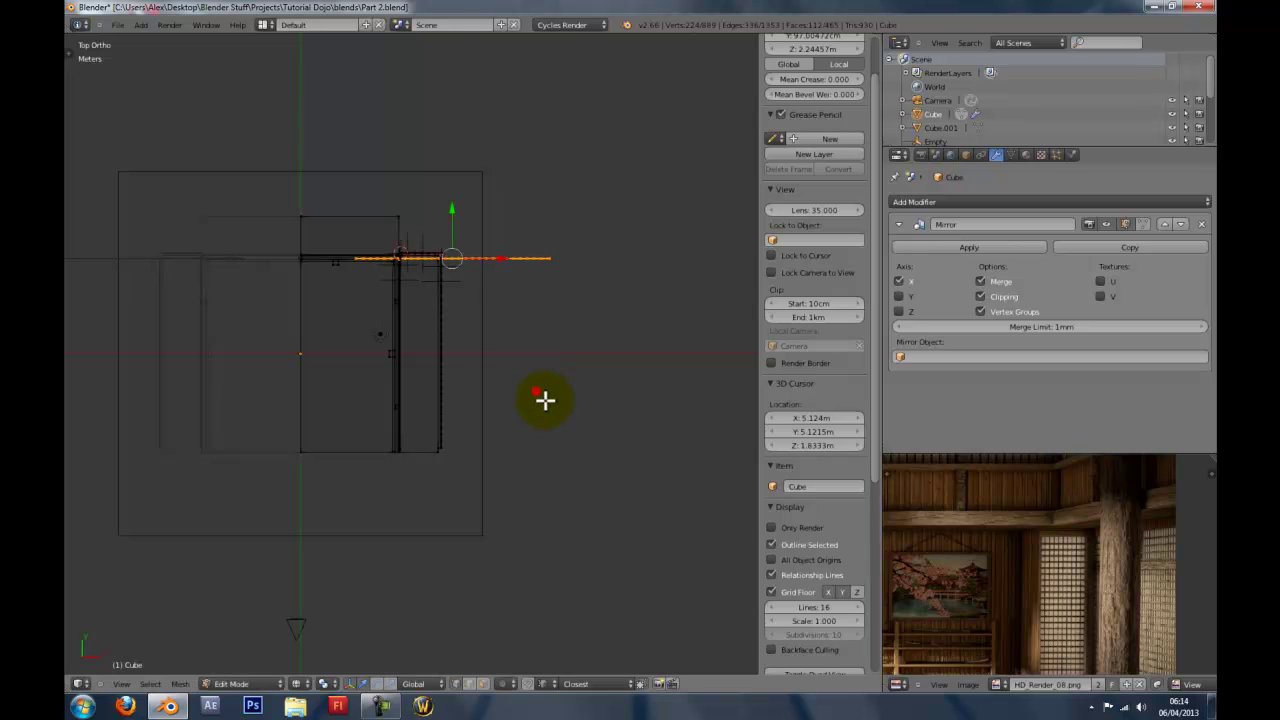
# Slide the back-wall lattice along X until its inner end meets the room's mirror centre line.
pyautogui.press('KP_1')
pyautogui.press('KP_4')
pyautogui.press('KP_1')
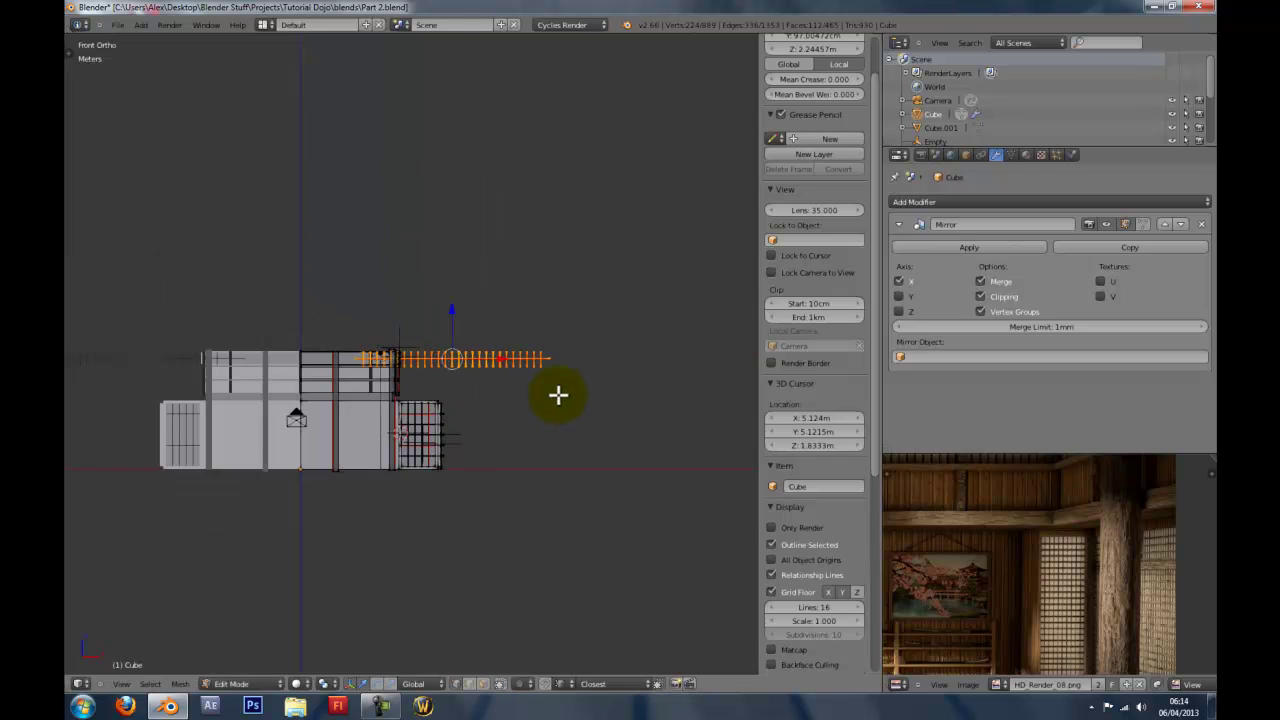
pyautogui.scroll(6, 557, 394)
pyautogui.scroll(3, 497, 334)
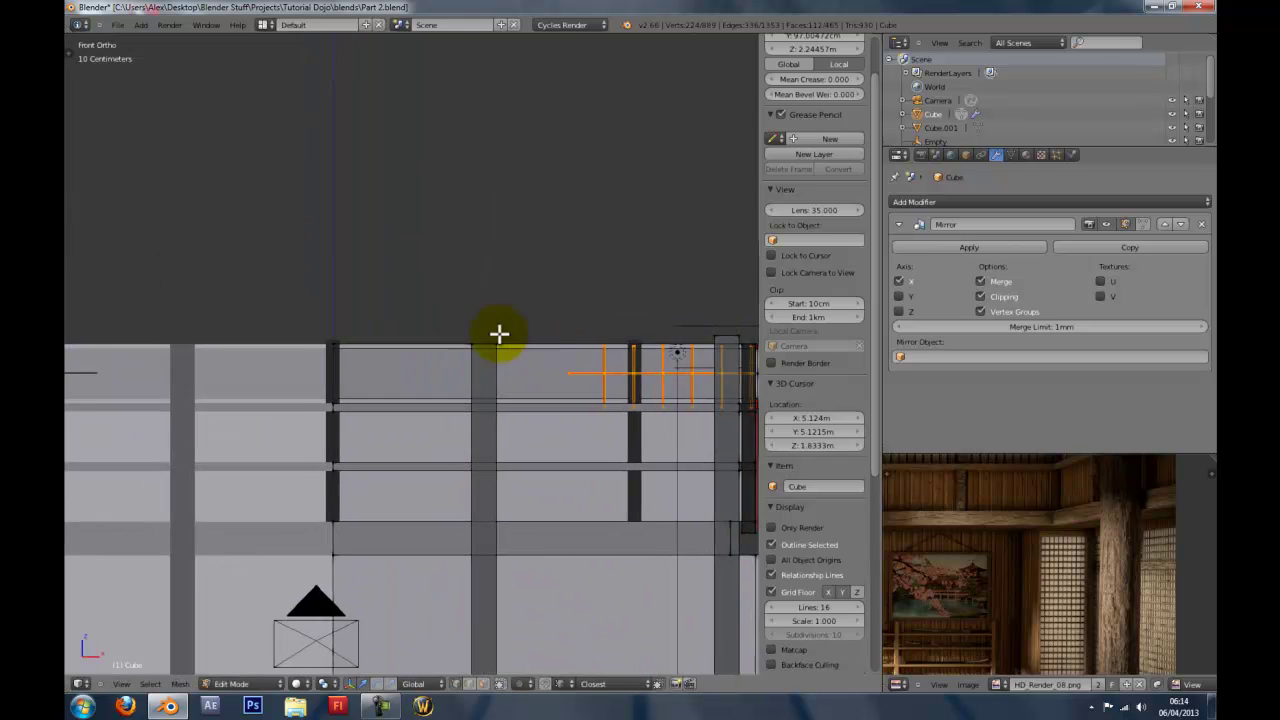
pyautogui.press('g')
pyautogui.press('x')
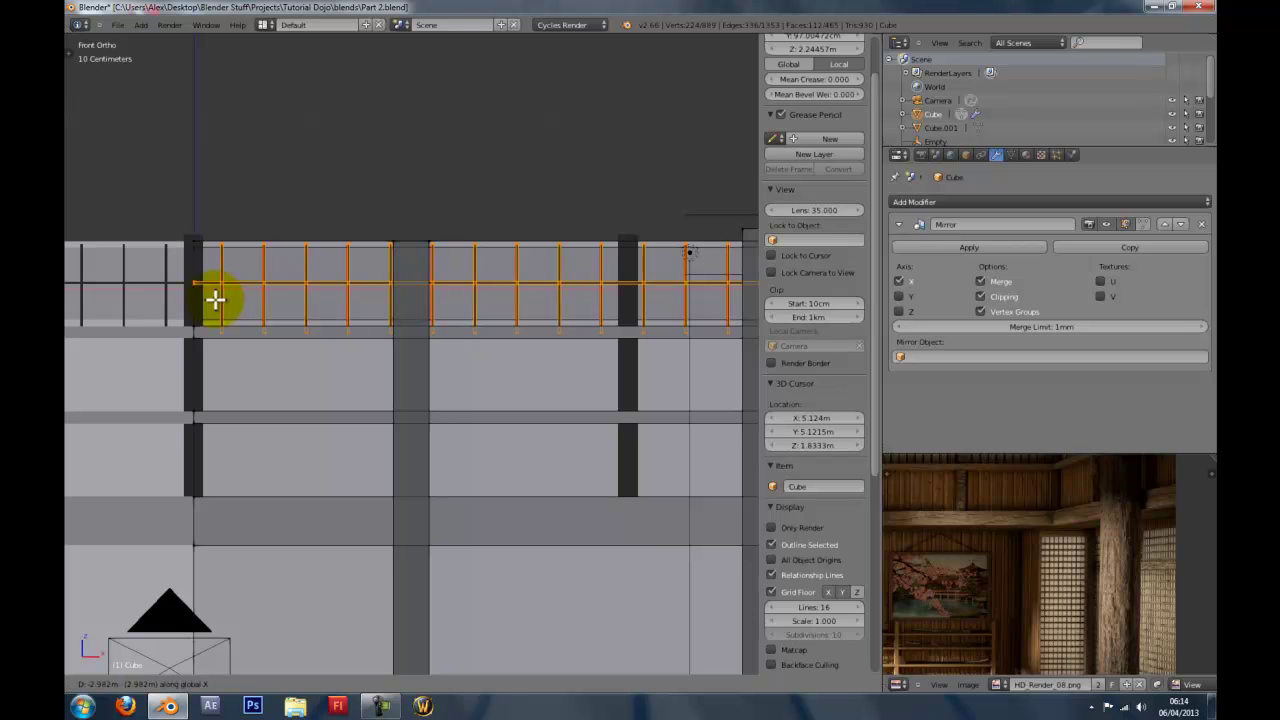
pyautogui.click(215, 299)
# Delete the faces of the back-wall lattice's vertical bars that extend beyond the side wall.
pyautogui.keyDown('shift'); pyautogui.moveTo(256, 297); pyautogui.dragTo(495, 341, button='middle'); pyautogui.keyUp('shift')
pyautogui.press('Tab')
pyautogui.scroll(-5, 495, 341)
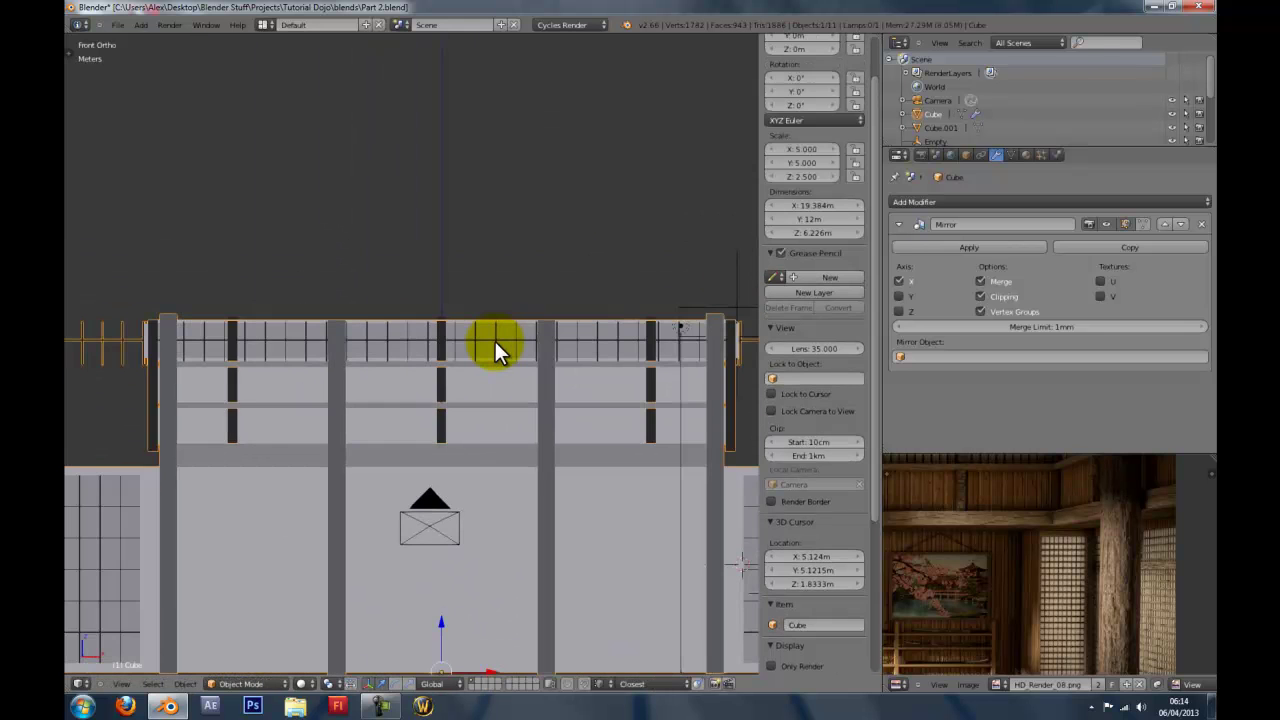
pyautogui.scroll(-2, 495, 341)
pyautogui.press('Tab')
pyautogui.press('b')
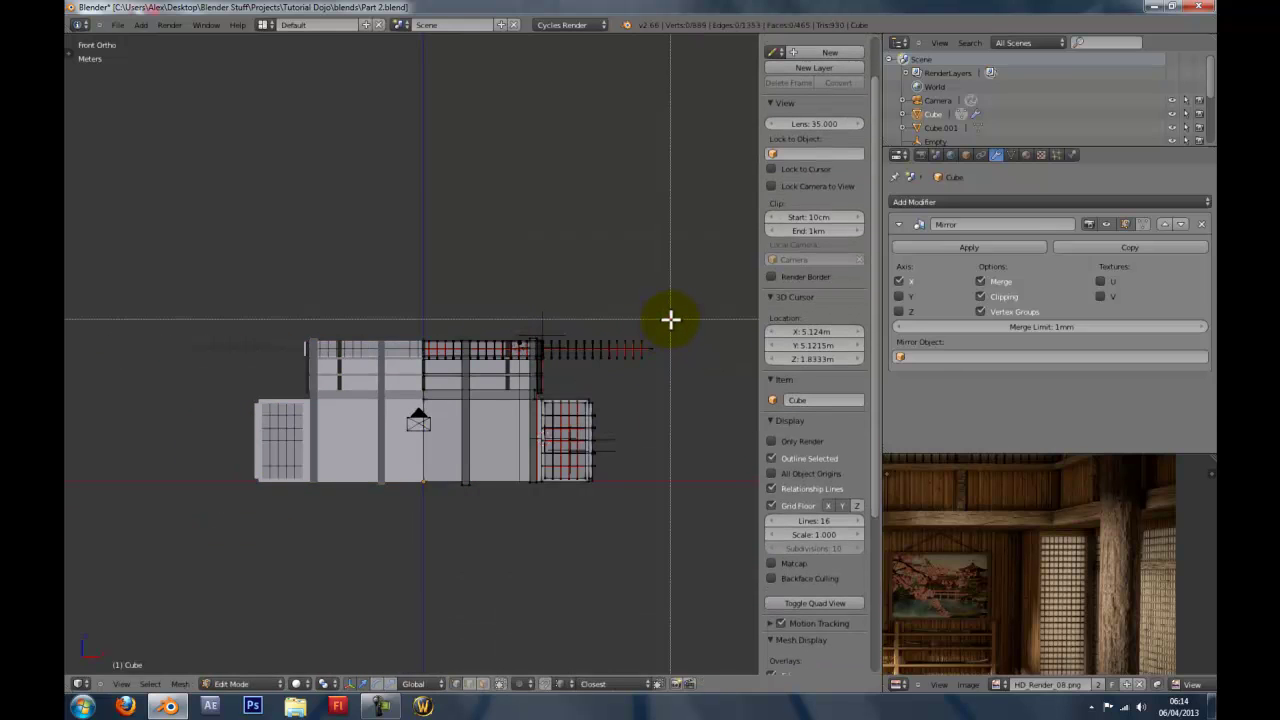
pyautogui.moveTo(669, 320); pyautogui.dragTo(547, 392)
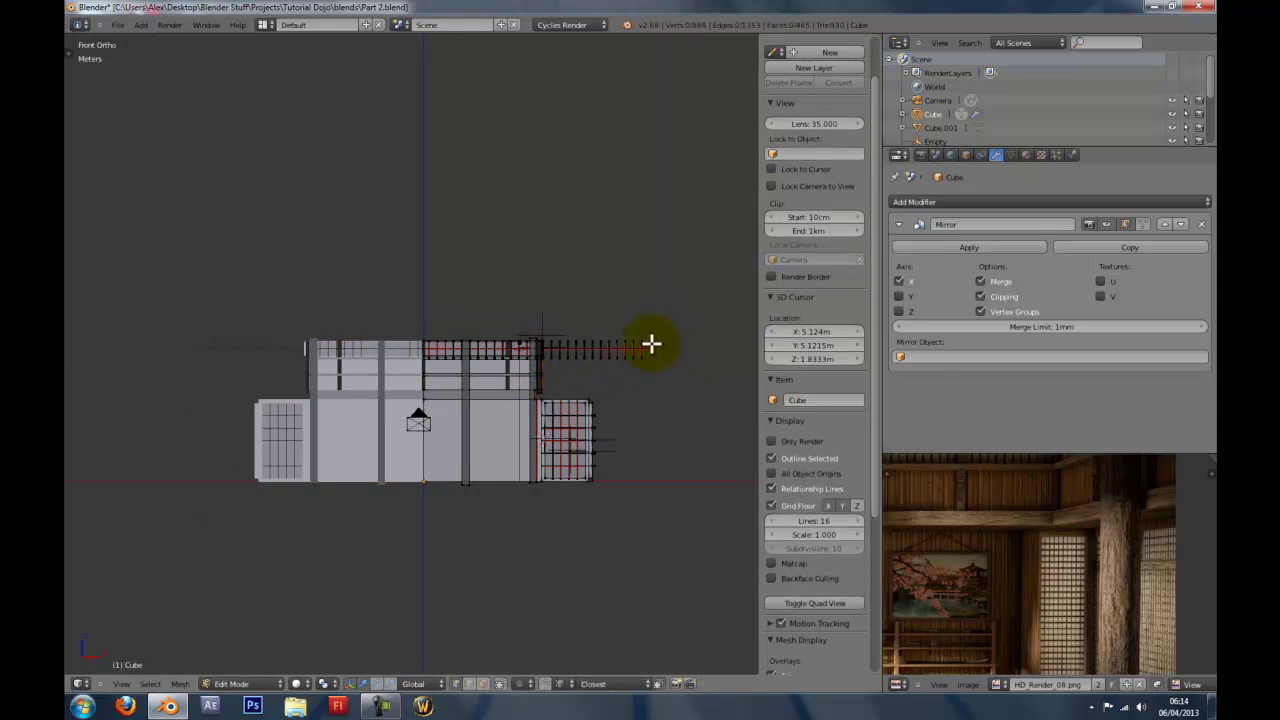
pyautogui.moveTo(549, 380); pyautogui.dragTo(549, 380)
pyautogui.press('x')
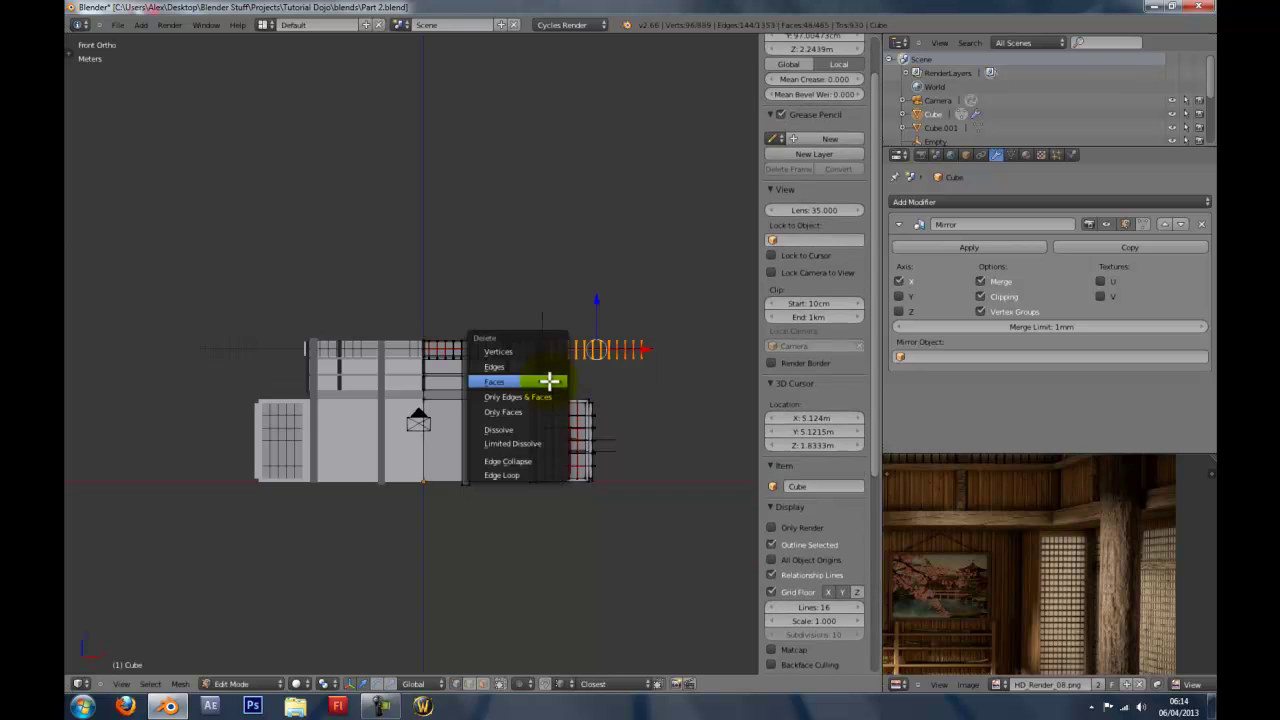
pyautogui.click(549, 380)
# Shorten the back-wall lattice's horizontal bar by moving its protruding end along X to the room corner.
pyautogui.scroll(4, 526, 337)
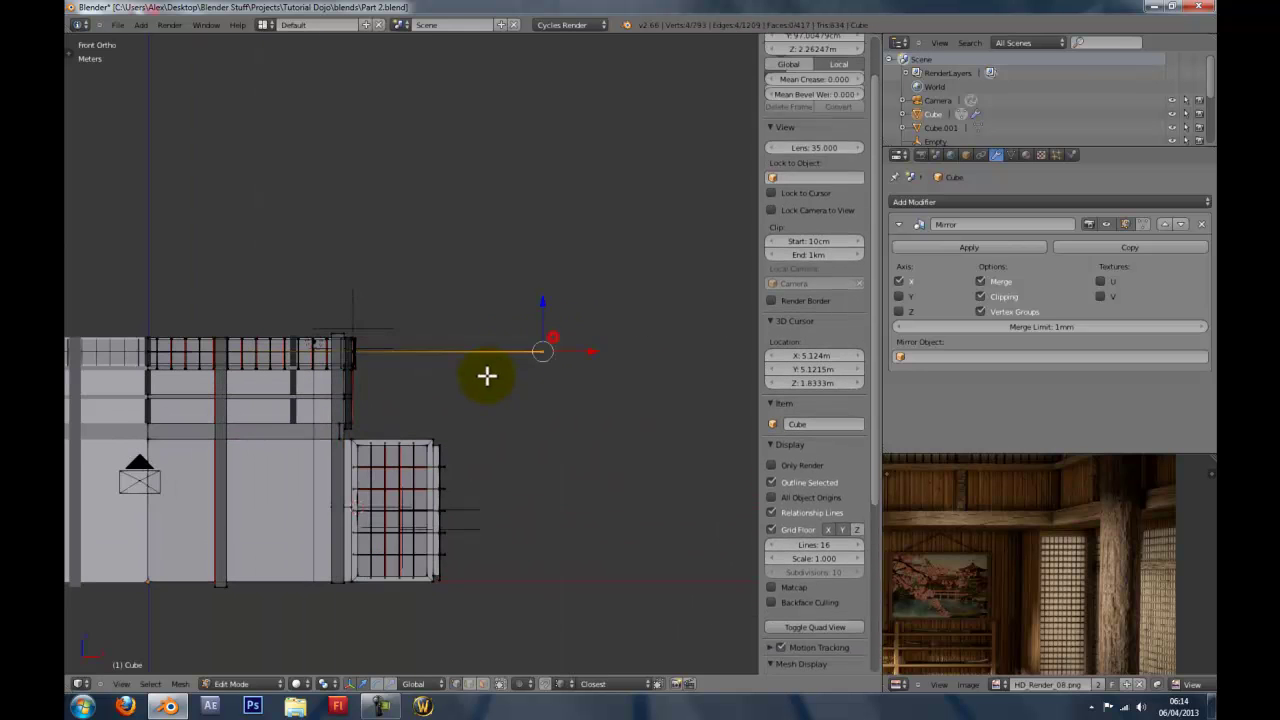
pyautogui.scroll(3, 536, 376)
pyautogui.press('g')
pyautogui.press('x')
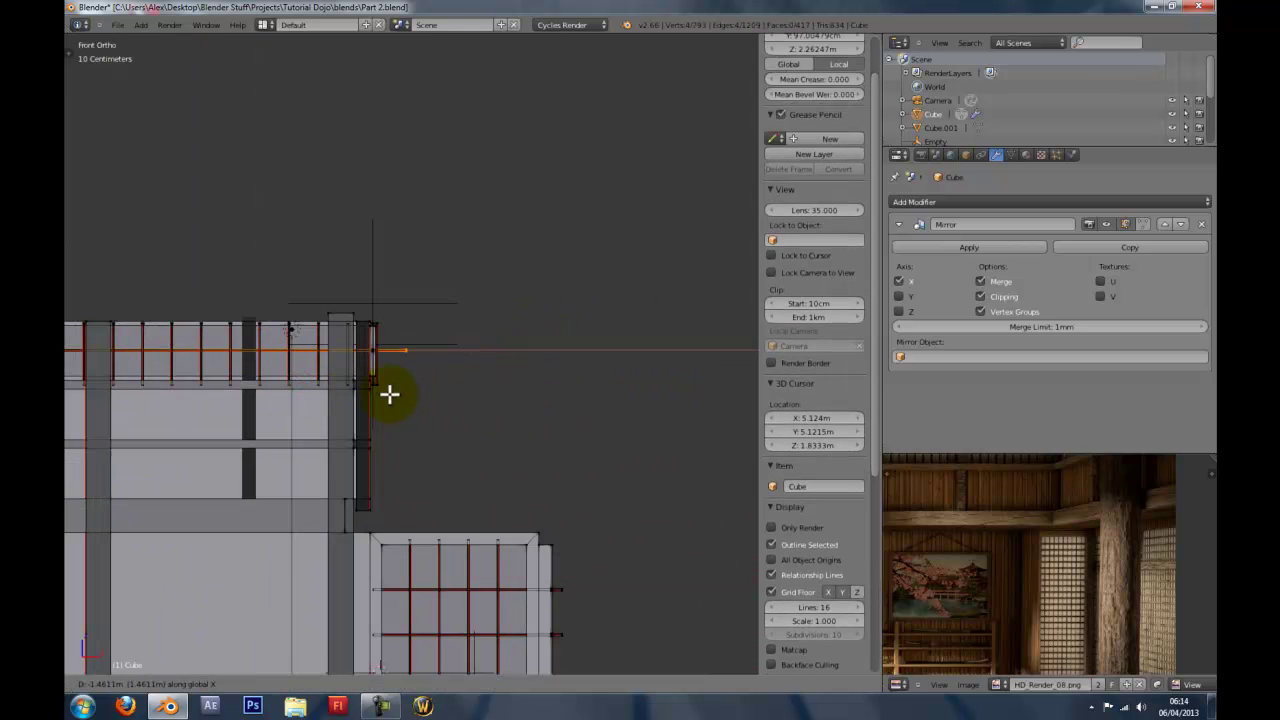
pyautogui.click(366, 398)
pyautogui.press('Tab')
pyautogui.scroll(-2, 365, 390)
pyautogui.press('z')
pyautogui.press('z')
pyautogui.scroll(-1, 360, 391)
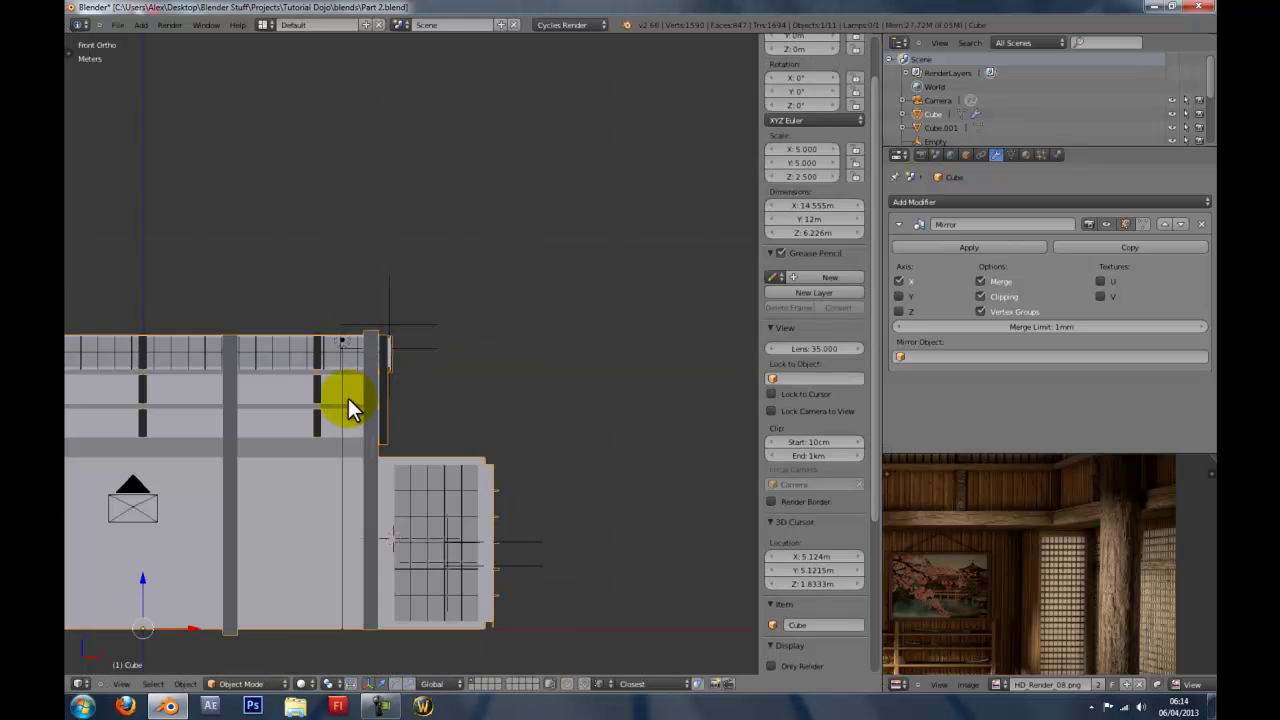
# Try to move the back-wall lattice's vertical bar nearest the corner along Y.
pyautogui.keyDown('shift'); pyautogui.moveTo(348, 398); pyautogui.dragTo(620, 376, button='middle'); pyautogui.keyUp('shift')
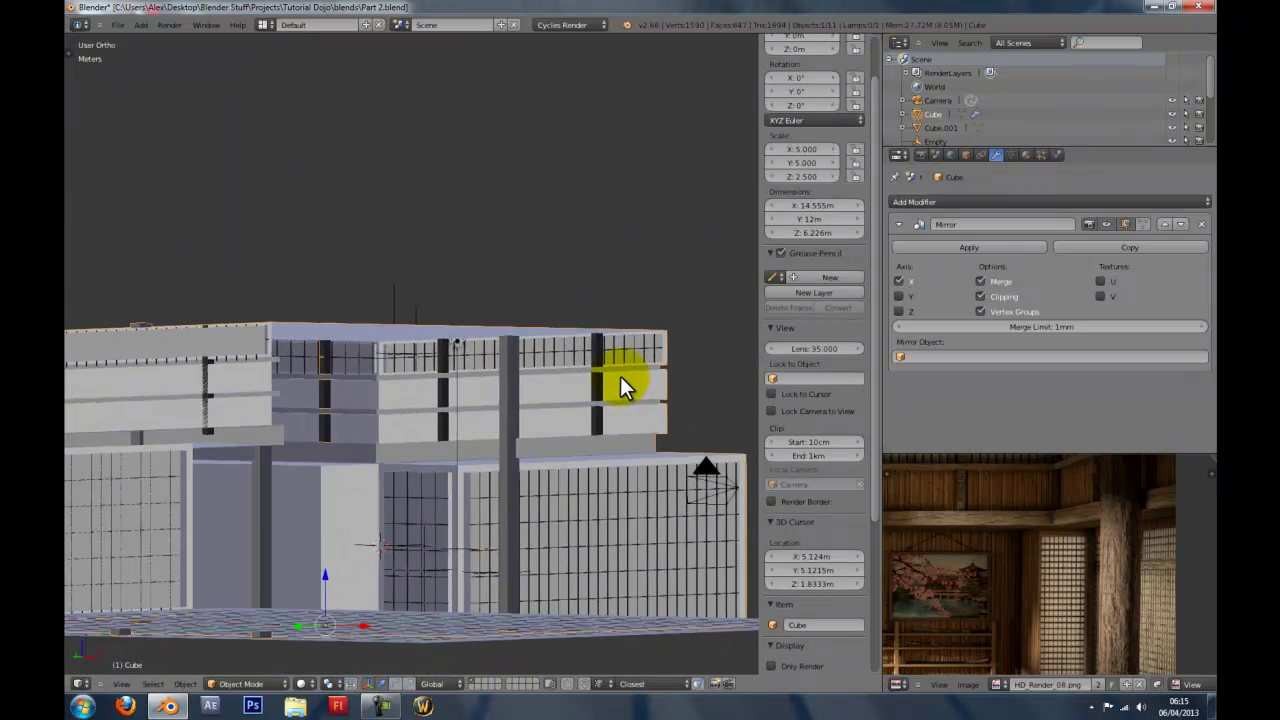
pyautogui.scroll(3, 491, 398)
pyautogui.moveTo(491, 398); pyautogui.dragTo(499, 393, button='middle')
pyautogui.press('Tab')
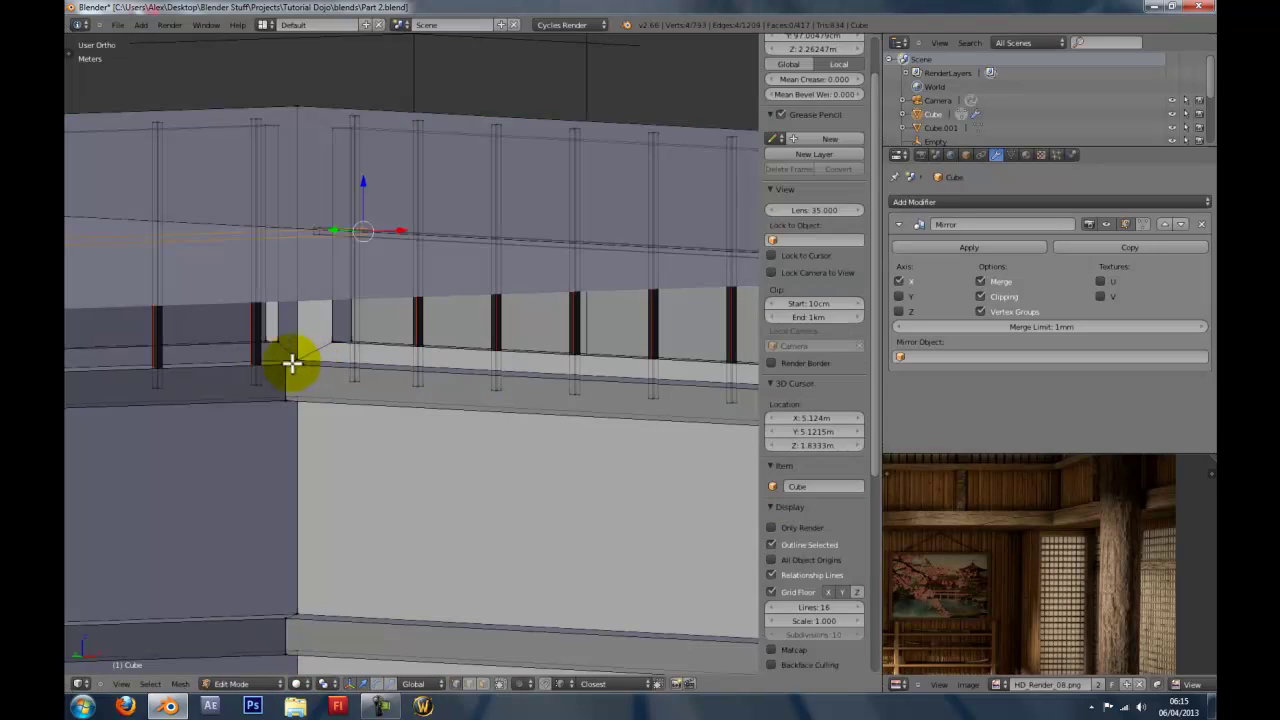
pyautogui.rightClick(259, 387)
pyautogui.hotkey('ctrl', 'l')
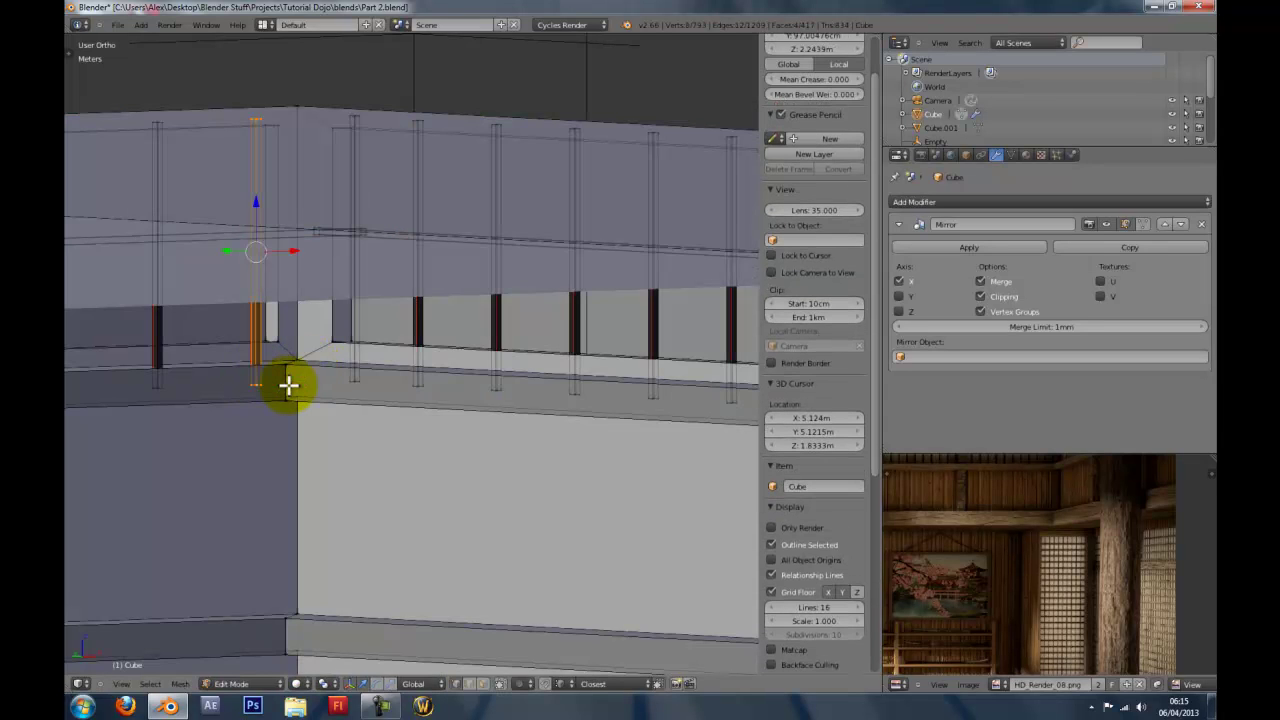
pyautogui.press('g')
pyautogui.press('y')
pyautogui.click(294, 346)
pyautogui.scroll(-5, 316, 334)
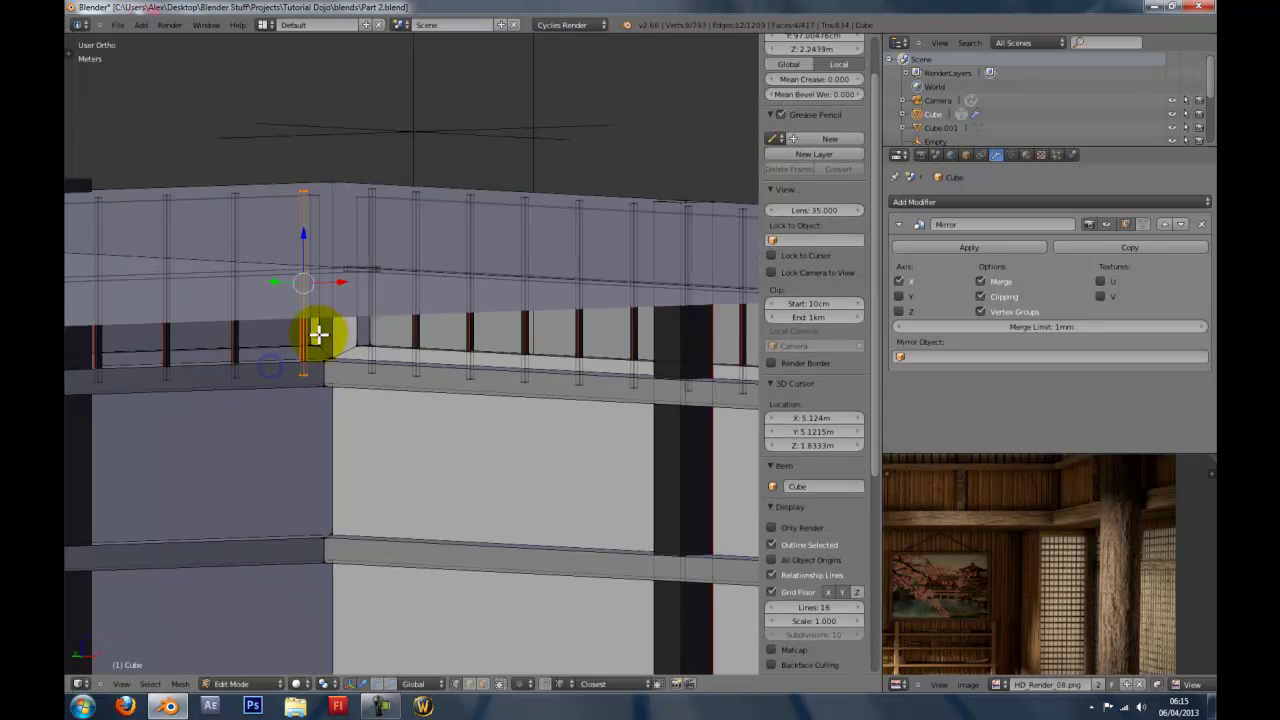
# Select all vertical bars of the back-wall lattice together with its horizontal bar in front view.
pyautogui.moveTo(317, 334); pyautogui.dragTo(277, 340, button='middle')
pyautogui.press('KP_1')
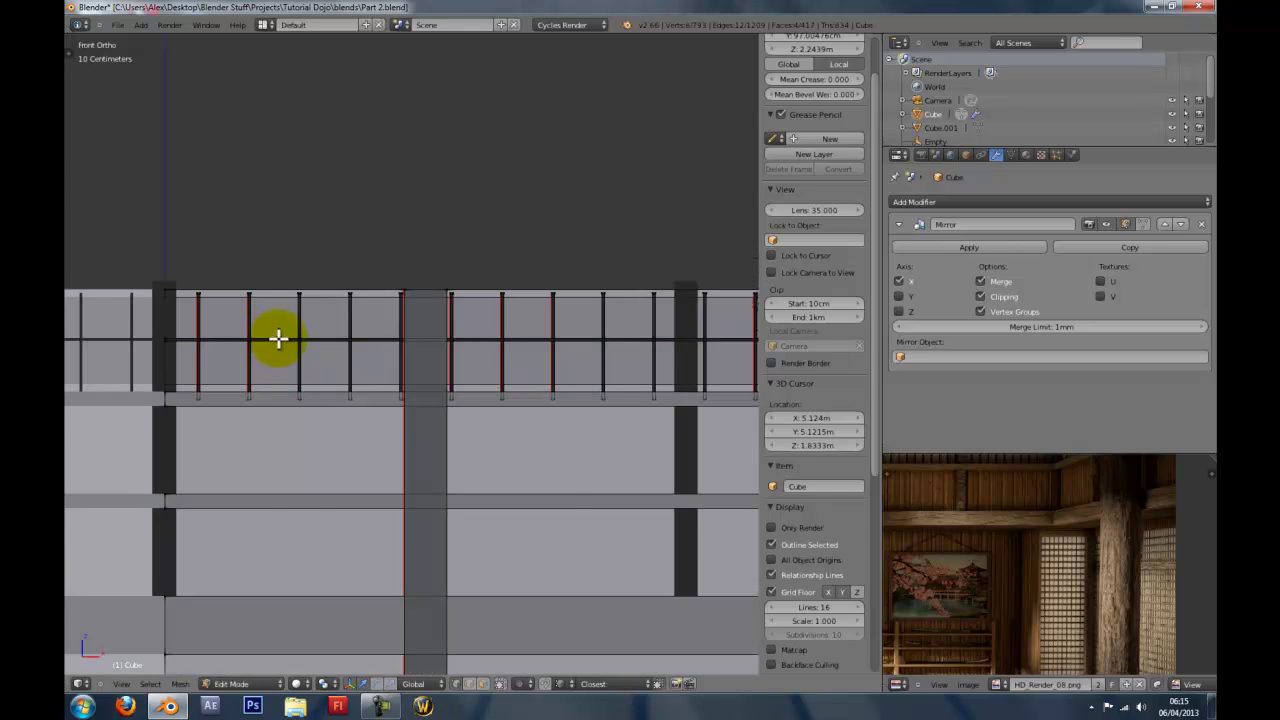
pyautogui.scroll(-5, 277, 340)
pyautogui.scroll(4, 418, 366)
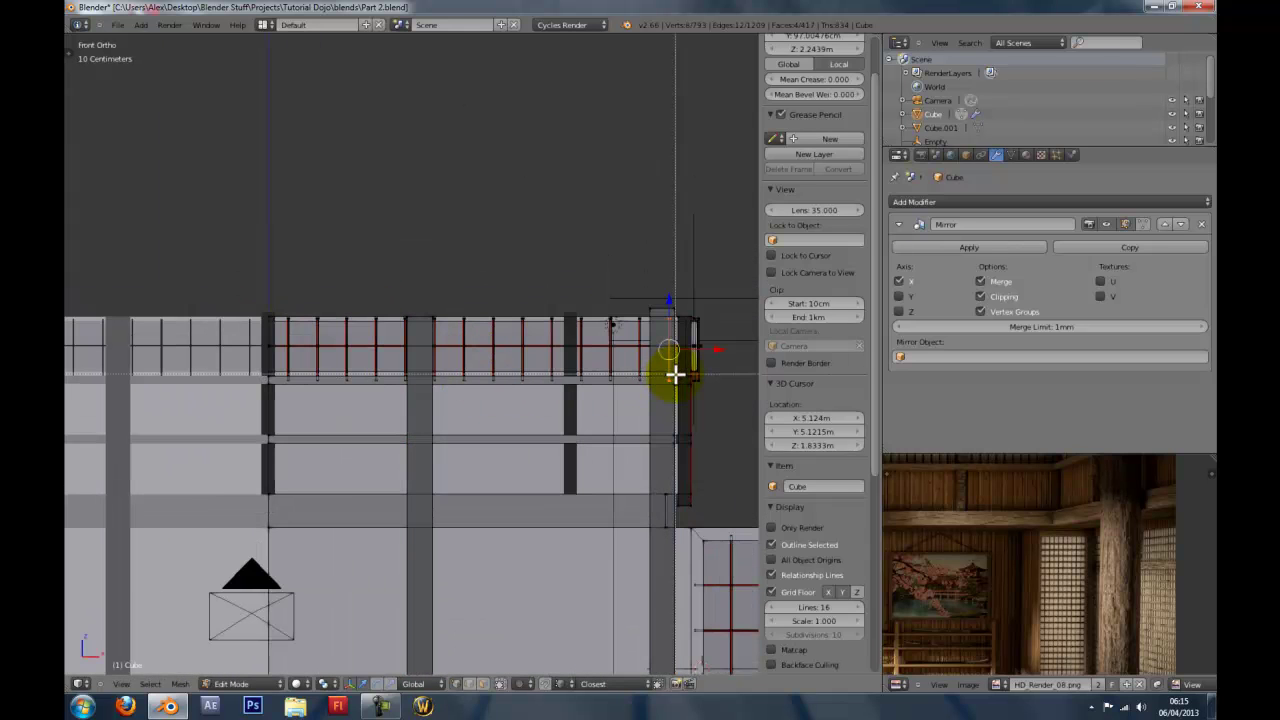
pyautogui.keyDown('alt'); pyautogui.rightClick(278, 387); pyautogui.keyUp('alt')
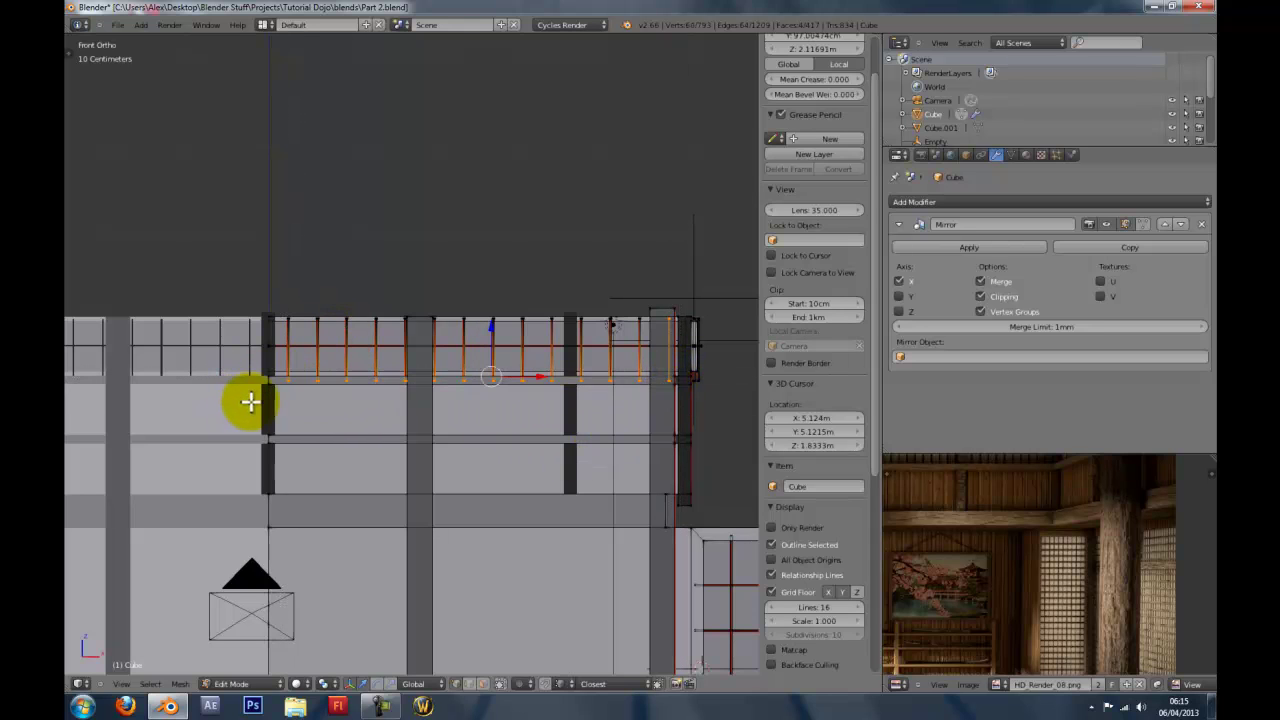
pyautogui.scroll(4, 329, 415)
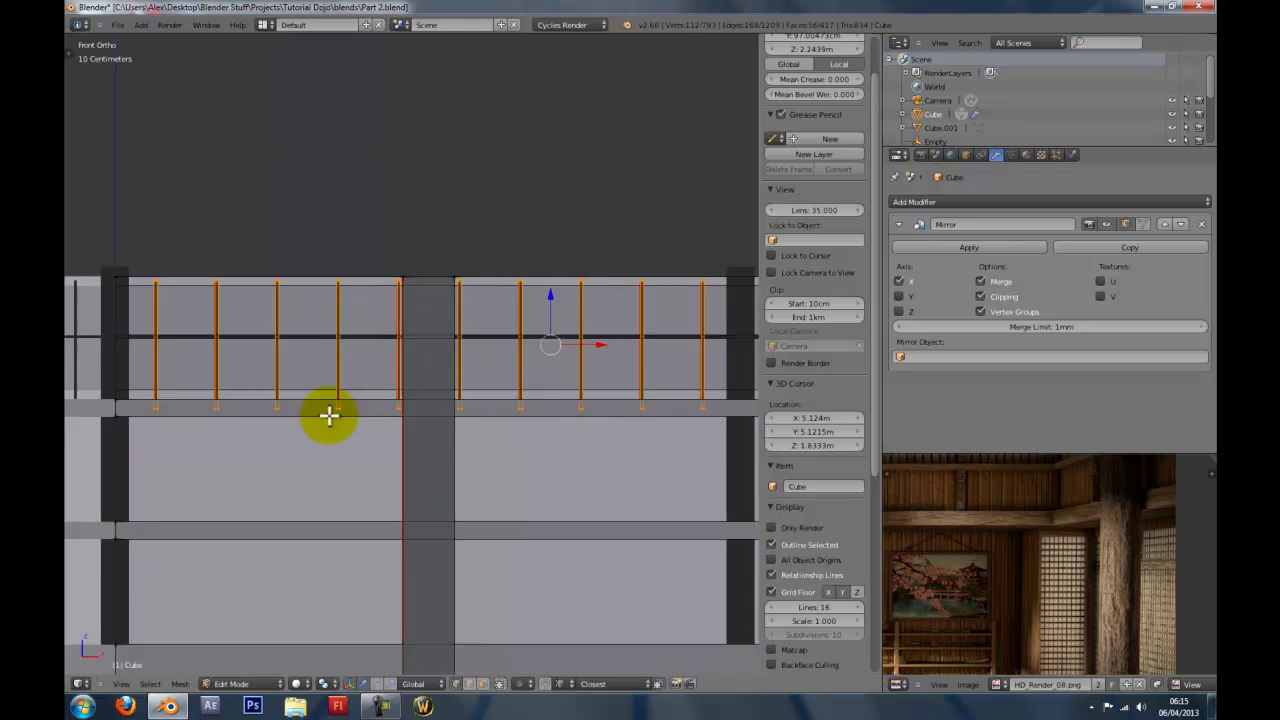
pyautogui.scroll(-2, 388, 385)
pyautogui.scroll(-4, 517, 411)
pyautogui.scroll(3, 345, 360)
pyautogui.scroll(2, 345, 358)
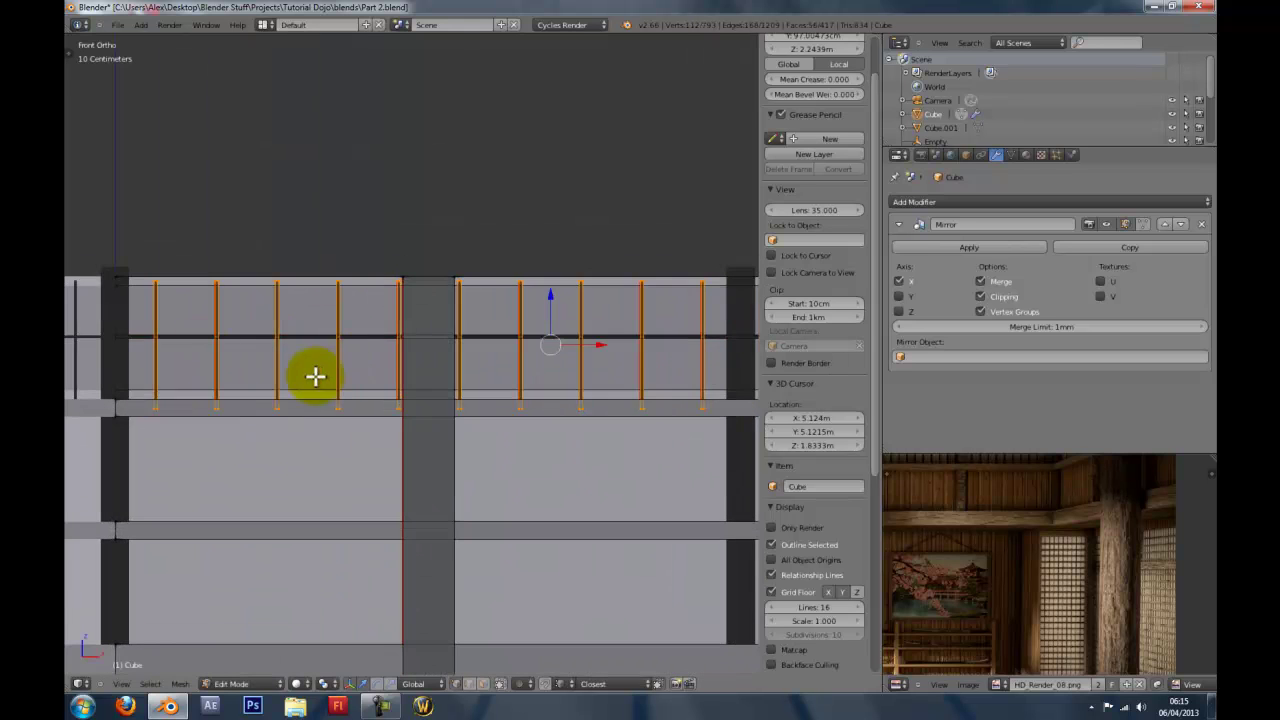
pyautogui.scroll(-3, 314, 371)
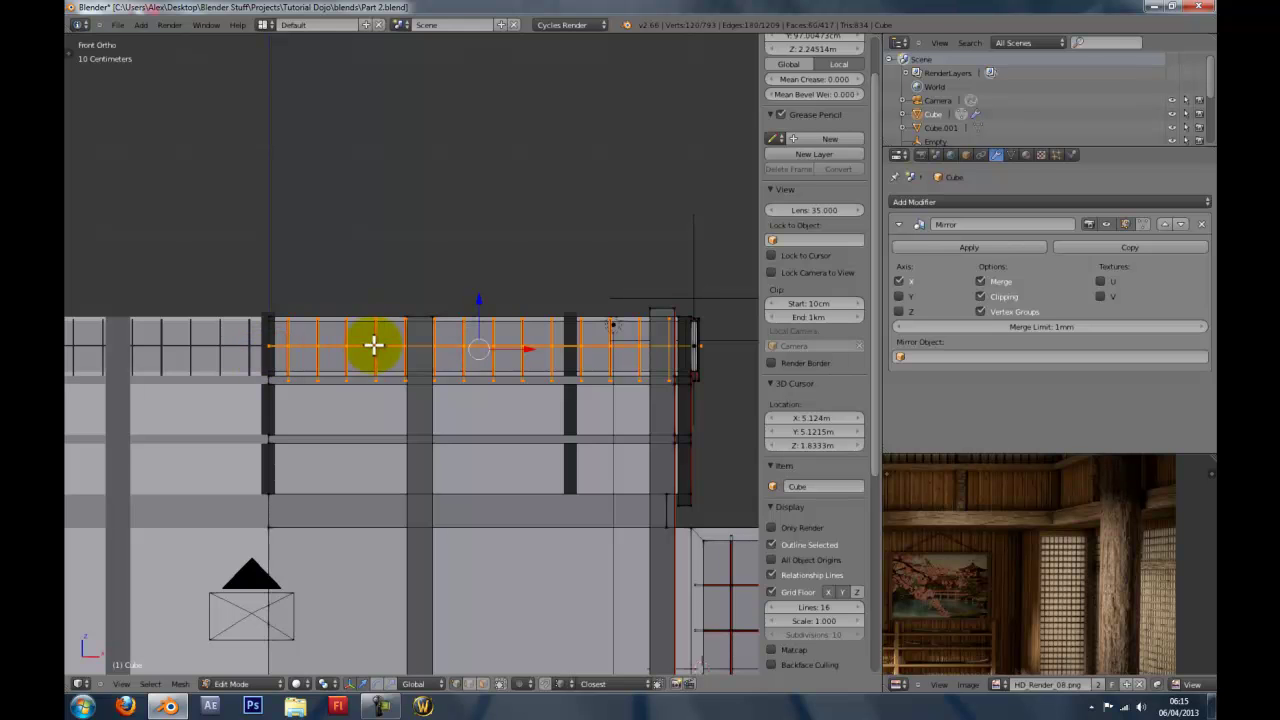
# Move the selected back-wall lattice along X and finish editing the room mesh.
pyautogui.moveTo(373, 345)
pyautogui.mouseDown(button='middle')
pyautogui.moveTo(343, 360)
pyautogui.moveTo(443, 354)
pyautogui.moveTo(206, 320)
pyautogui.moveTo(379, 405)
pyautogui.moveTo(323, 449)
pyautogui.moveTo(323, 466)
pyautogui.moveTo(454, 447)
pyautogui.moveTo(394, 440)
pyautogui.moveTo(451, 426)
pyautogui.moveTo(402, 431)
pyautogui.moveTo(620, 428)
pyautogui.moveTo(405, 416)
pyautogui.mouseUp(button='middle')
pyautogui.press('g')
pyautogui.press('x')
pyautogui.click(362, 481)
pyautogui.press('z')
pyautogui.press('z')
pyautogui.press('Tab')
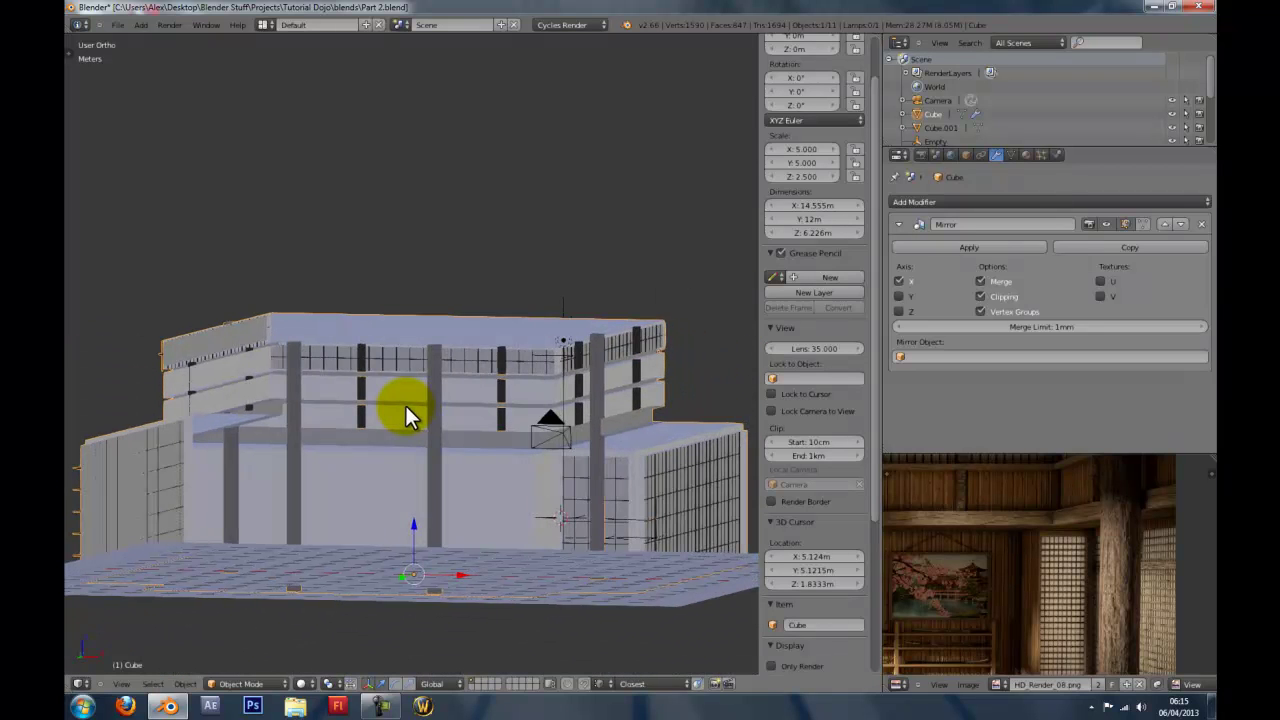
pyautogui.click(381, 700)
pyautogui.click(381, 706)
pyautogui.moveTo(480, 470); pyautogui.dragTo(393, 487, button='middle')
# Examine the dojo reference image, enlarged to the full window, for the remaining wall and beam details.
pyautogui.moveTo(1045, 615); pyautogui.dragTo(1140, 606, button='middle')
pyautogui.scroll(-5, 1014, 574)
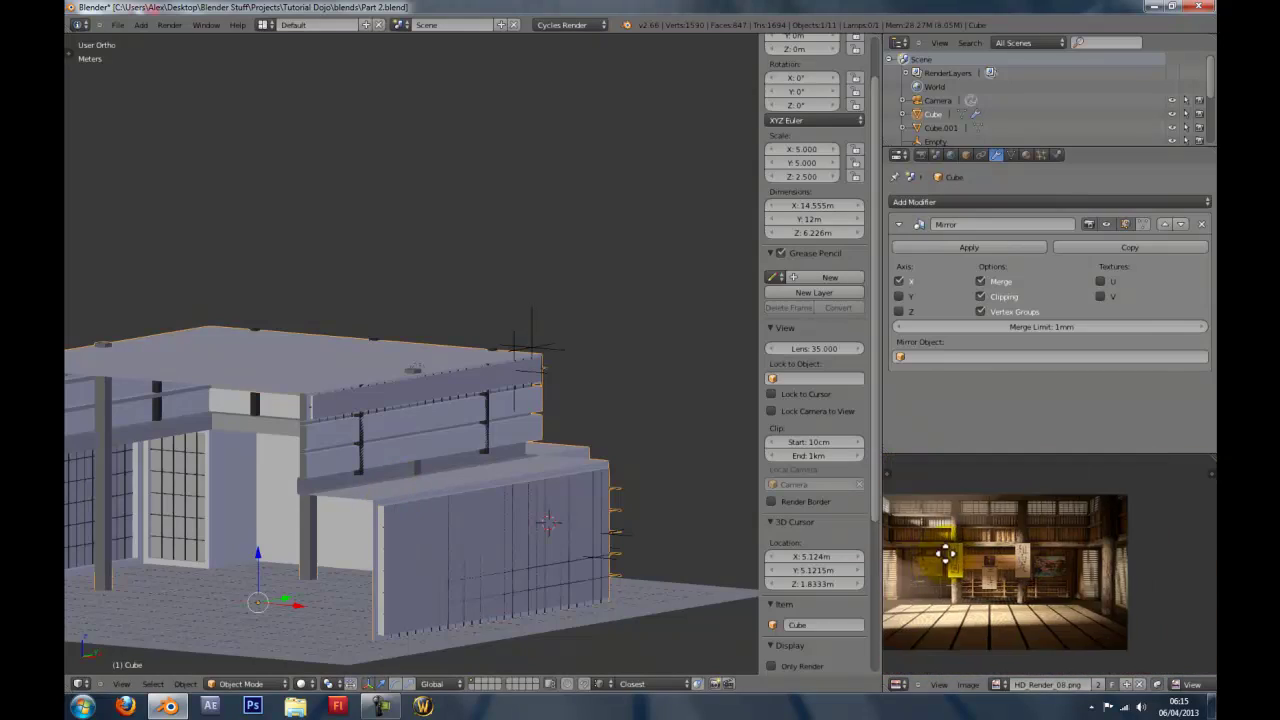
pyautogui.moveTo(946, 554); pyautogui.dragTo(1000, 552, button='middle')
pyautogui.scroll(7, 1134, 643)
pyautogui.moveTo(1134, 643); pyautogui.dragTo(1049, 607, button='middle')
pyautogui.scroll(-1, 1043, 600)
pyautogui.hotkey('ctrl', 'Up')
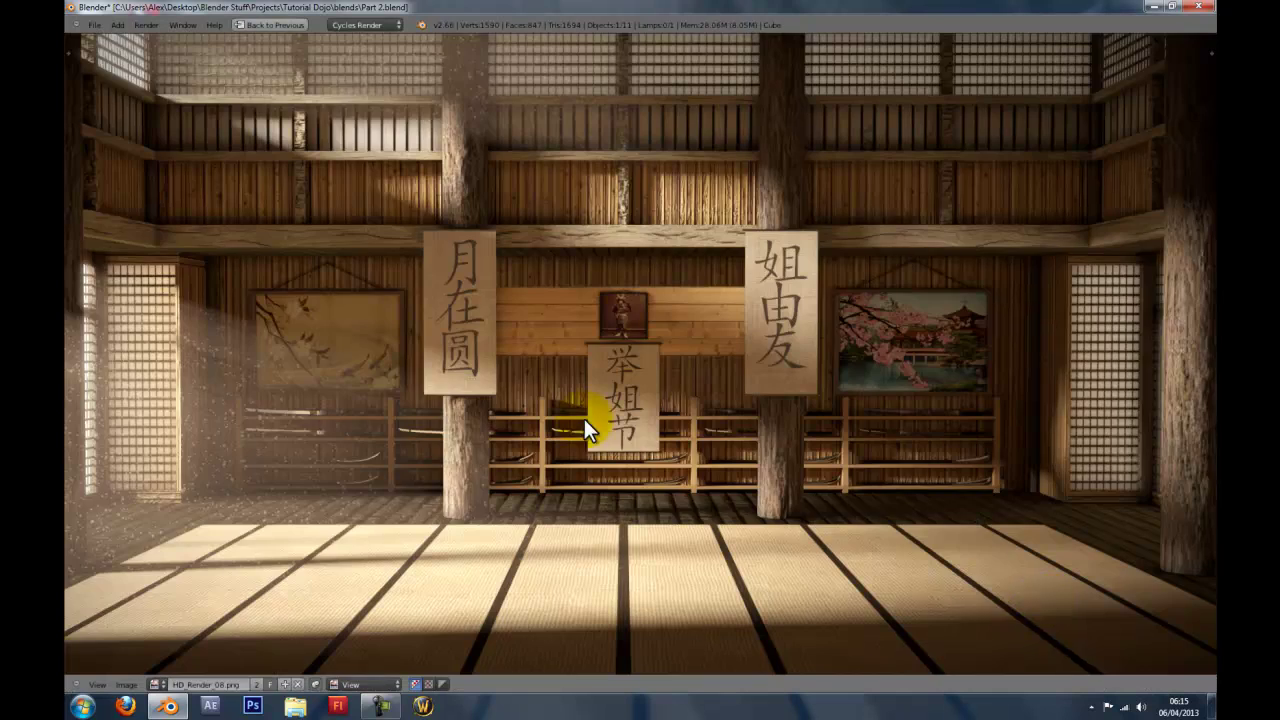
pyautogui.scroll(4, 605, 370)
pyautogui.scroll(-4, 605, 335)
pyautogui.hotkey('ctrl', 'Up')
# Switch the viewport to wireframe and select the room mesh.
pyautogui.moveTo(457, 425)
pyautogui.mouseDown(button='middle')
pyautogui.moveTo(428, 420)
pyautogui.moveTo(494, 387)
pyautogui.moveTo(505, 406)
pyautogui.moveTo(469, 420)
pyautogui.moveTo(495, 340)
pyautogui.moveTo(475, 322)
pyautogui.mouseUp(button='middle')
pyautogui.press('a')
pyautogui.press('z')
pyautogui.rightClick(464, 325)
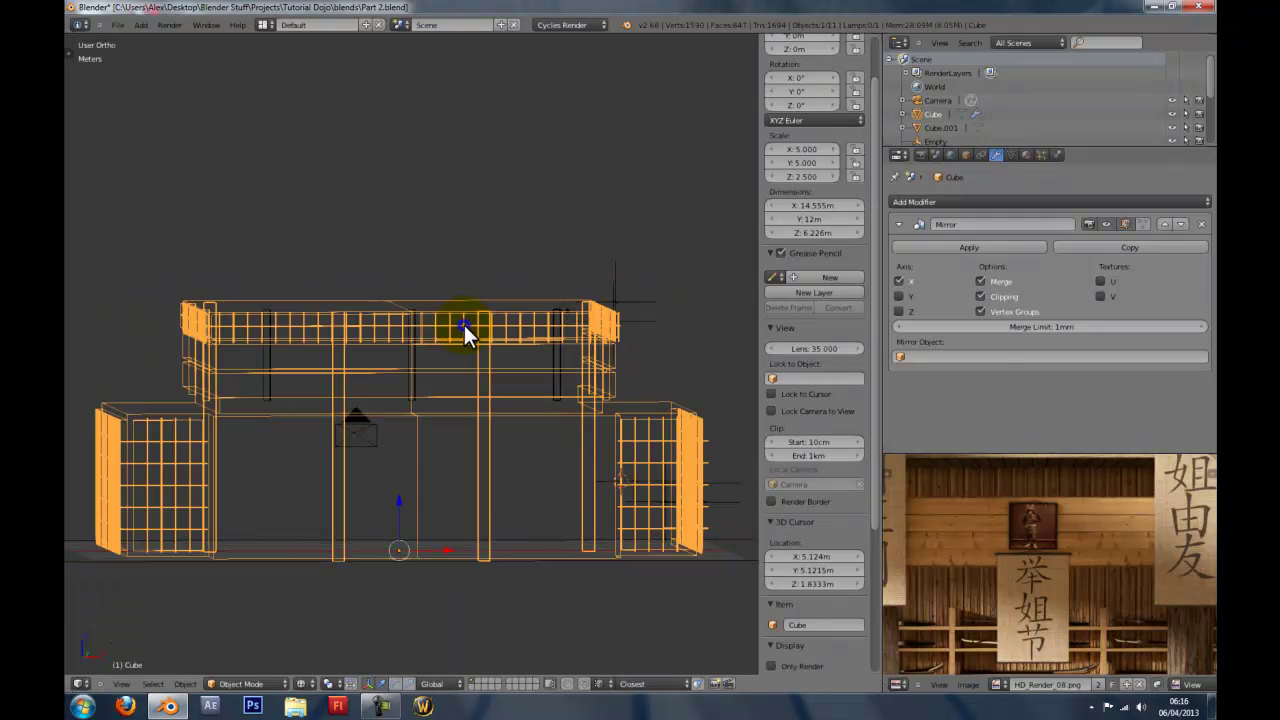
# Return the viewport to solid shading, deselect everything and snap the 3D cursor to the scene center.
pyautogui.press('z')
pyautogui.scroll(-2, 489, 437)
pyautogui.press('a')
pyautogui.moveTo(489, 437); pyautogui.dragTo(466, 456, button='middle')
pyautogui.hotkey('shift', 's')
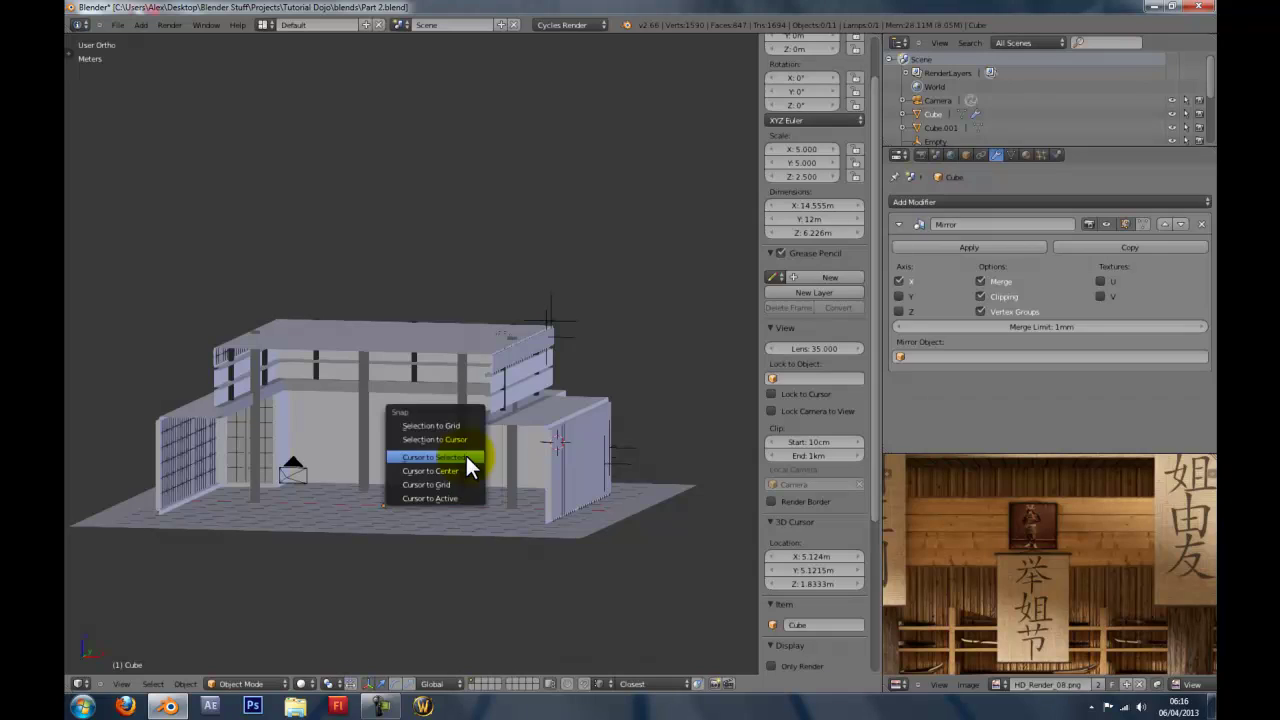
pyautogui.click(448, 472)
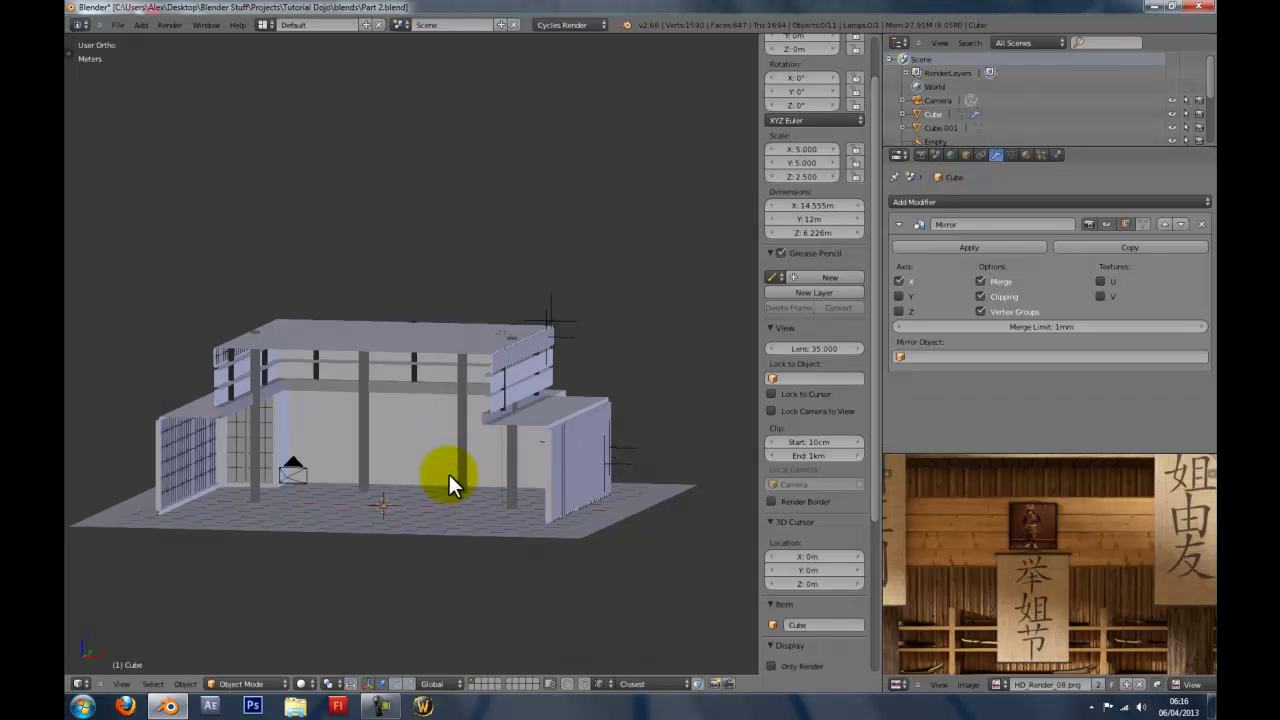
pyautogui.hotkey('shift', 's')
pyautogui.click(440, 468)
# Add a new cube at the 3D cursor and move it along Y to about 5.52 m.
pyautogui.hotkey('shift', 'a')
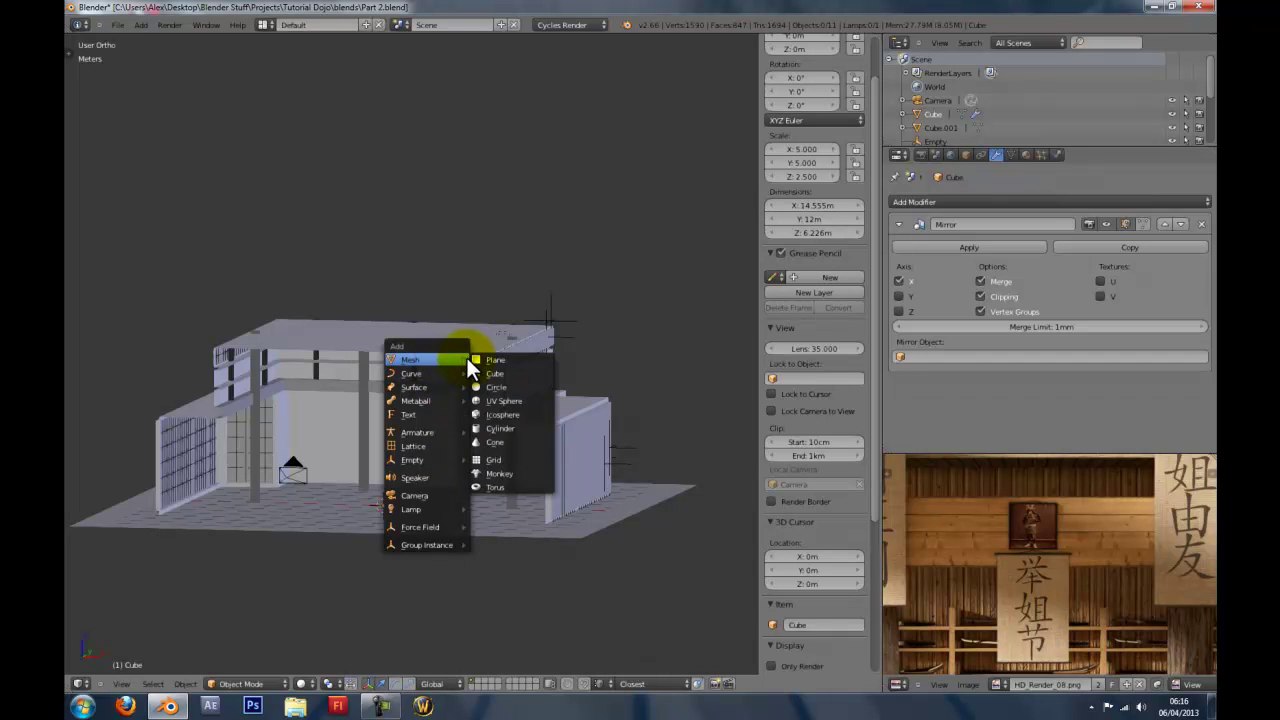
pyautogui.click(490, 373)
pyautogui.moveTo(488, 390); pyautogui.dragTo(466, 540, button='middle')
pyautogui.press('g')
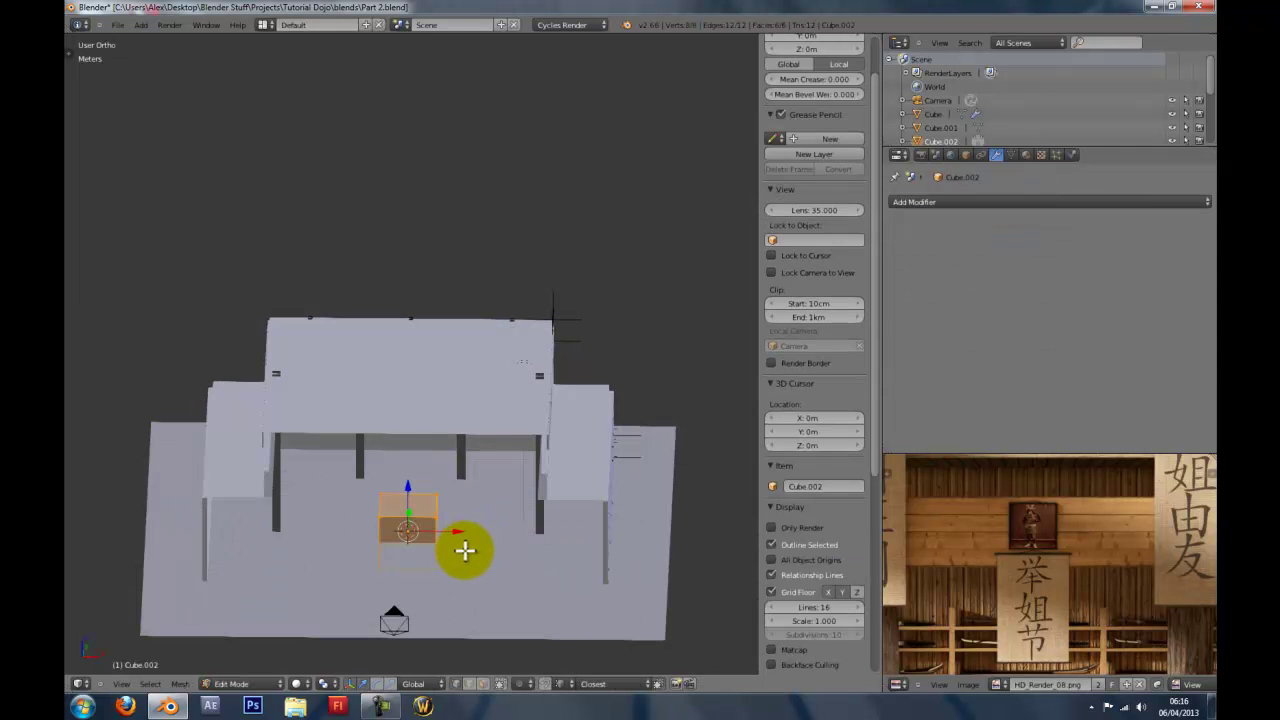
pyautogui.press('y')
pyautogui.click(479, 488)
# Reposition the cube along Y to about 4.92 m, using the right side view to line it up near the back wall.
pyautogui.press('KP_3')
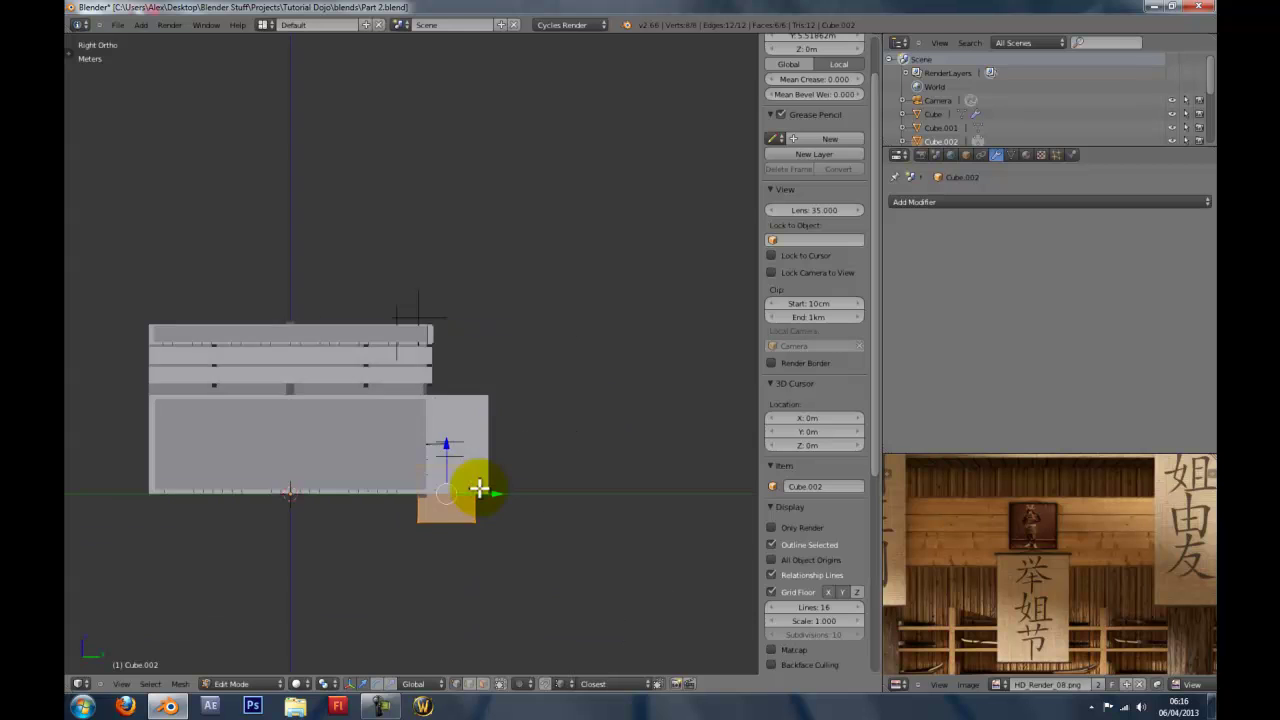
pyautogui.press('z')
pyautogui.press('Tab')
pyautogui.keyDown('shift'); pyautogui.moveTo(549, 472); pyautogui.dragTo(510, 308, button='middle'); pyautogui.keyUp('shift')
pyautogui.scroll(5, 512, 340)
pyautogui.press('z')
pyautogui.press('z')
pyautogui.moveTo(517, 391)
pyautogui.mouseDown(button='middle')
pyautogui.moveTo(480, 420)
pyautogui.moveTo(554, 446)
pyautogui.moveTo(537, 451)
pyautogui.mouseUp(button='middle')
pyautogui.press('z')
pyautogui.scroll(-2, 549, 452)
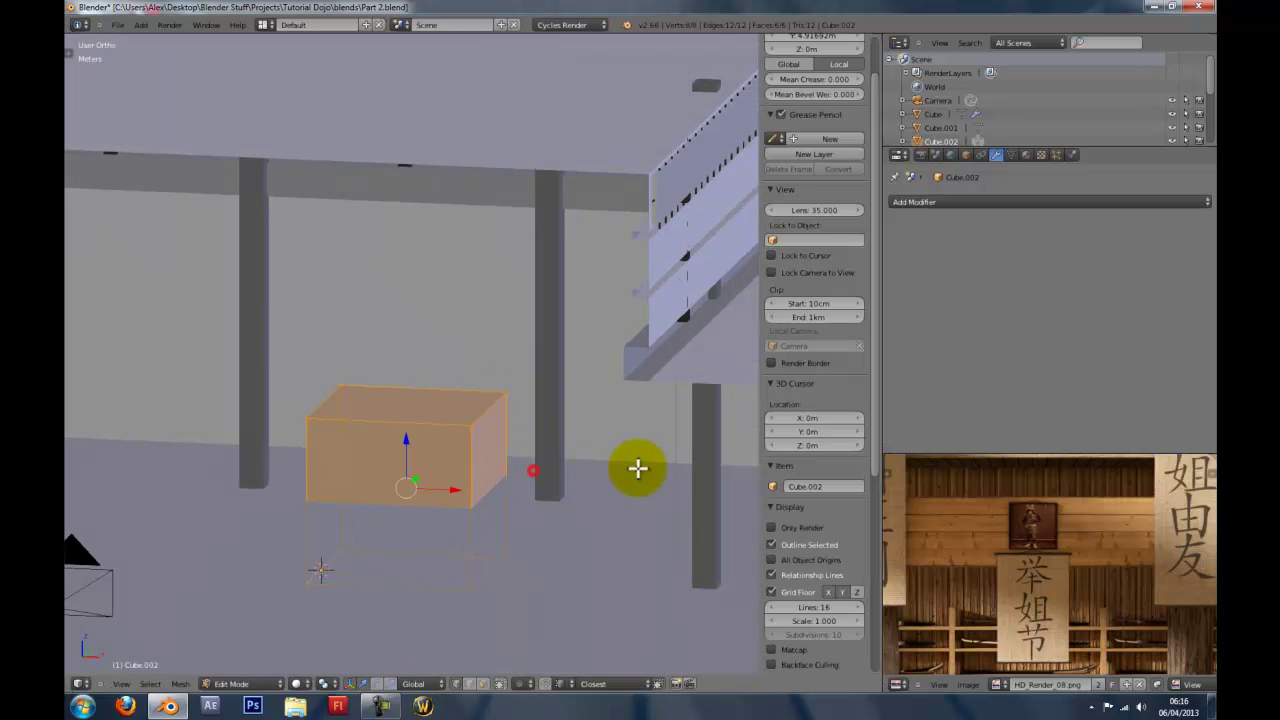
# Scale the cube down into a thin upright panel and stretch it along X towards the width between the two central pillars.
pyautogui.press('s')
pyautogui.click(550, 474)
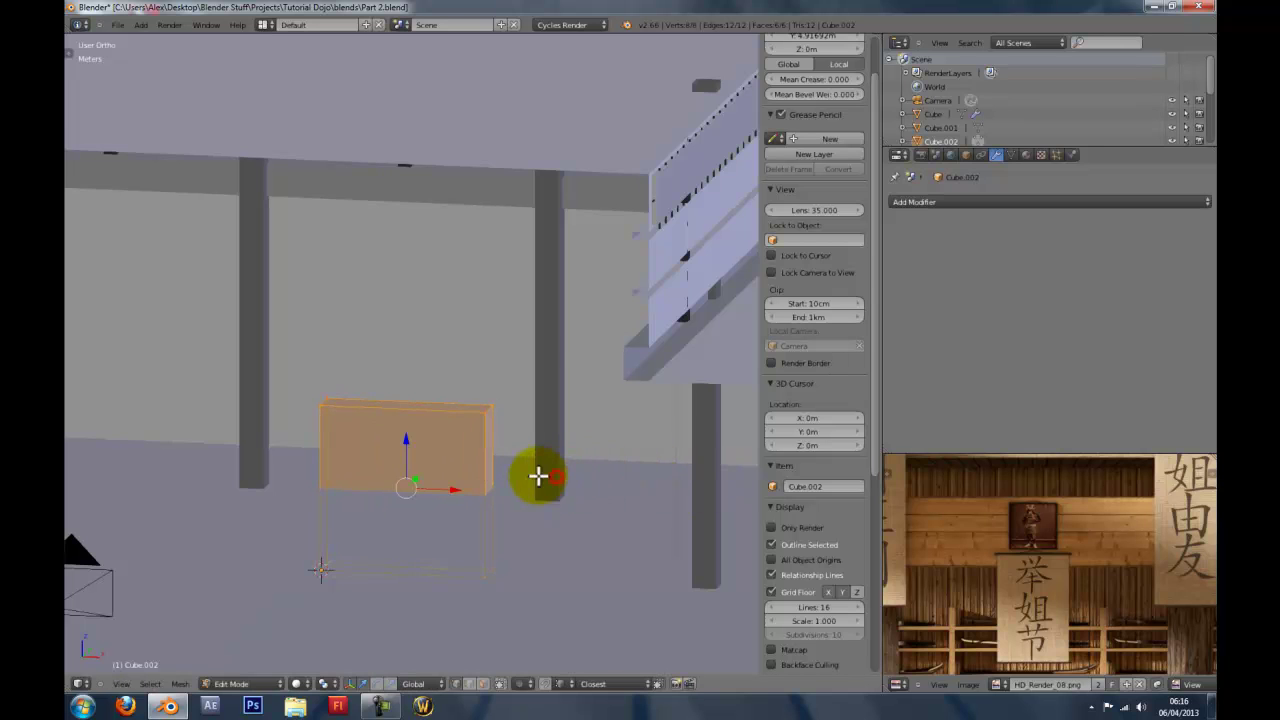
pyautogui.moveTo(534, 474); pyautogui.dragTo(564, 485, button='middle')
pyautogui.press('s')
pyautogui.click(489, 480)
pyautogui.press('s')
pyautogui.press('x')
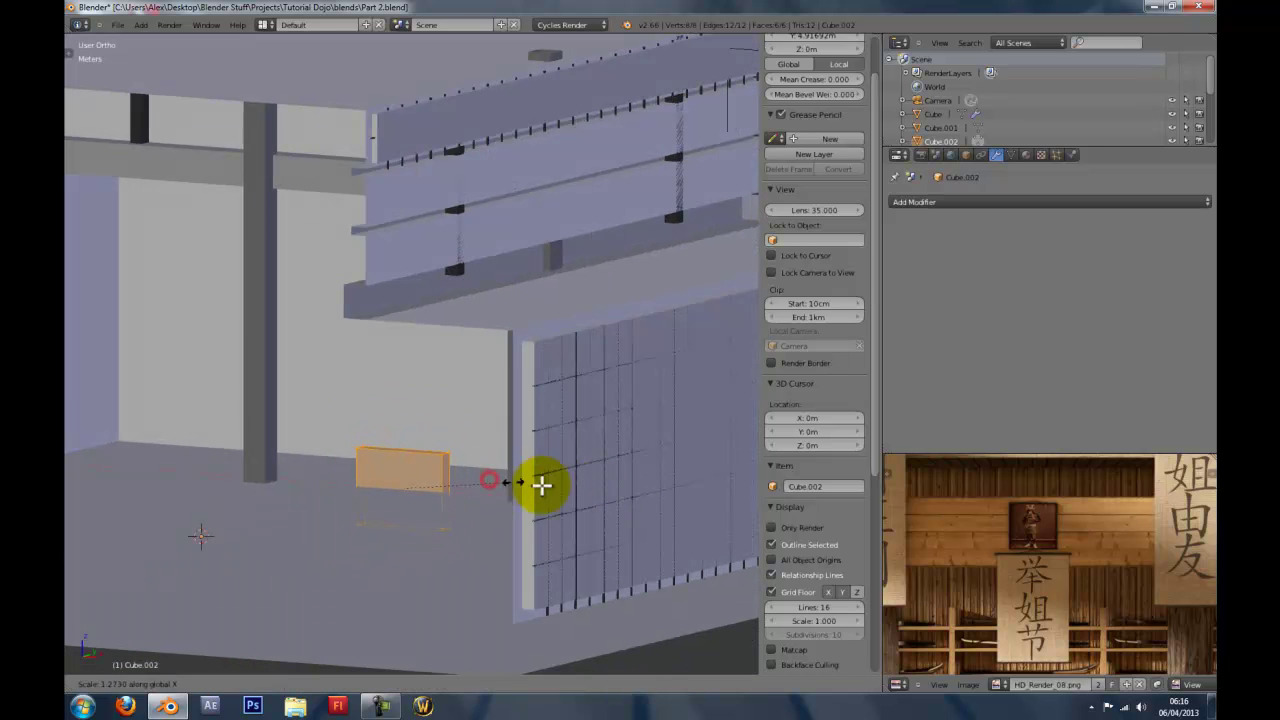
pyautogui.click(671, 511)
# Move the panel to about 4.72 m in Y and raise it to about 2.40 m between the two central pillars.
pyautogui.moveTo(588, 511)
pyautogui.mouseDown(button='middle')
pyautogui.moveTo(657, 546)
pyautogui.moveTo(580, 514)
pyautogui.moveTo(603, 504)
pyautogui.moveTo(565, 476)
pyautogui.mouseUp(button='middle')
pyautogui.press('g')
pyautogui.press('y')
pyautogui.click(606, 509)
pyautogui.press('g')
pyautogui.press('z')
pyautogui.click(544, 304)
pyautogui.moveTo(543, 304); pyautogui.dragTo(483, 306, button='middle')
pyautogui.press('g')
pyautogui.click(487, 278)
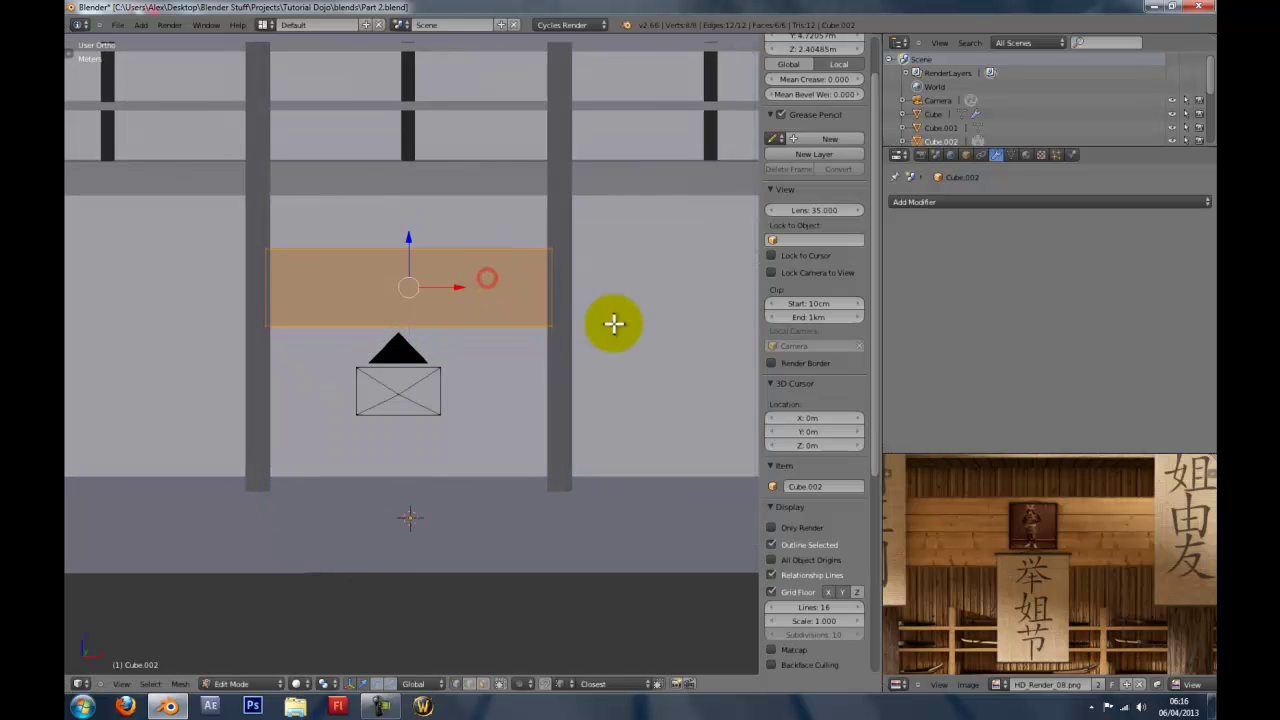
# Examine the enlarged dojo reference image around the shrine planks, samurai picture and hanging scroll between the central pillars.
pyautogui.scroll(-3, 1074, 491)
pyautogui.moveTo(586, 461); pyautogui.dragTo(480, 433, button='middle')
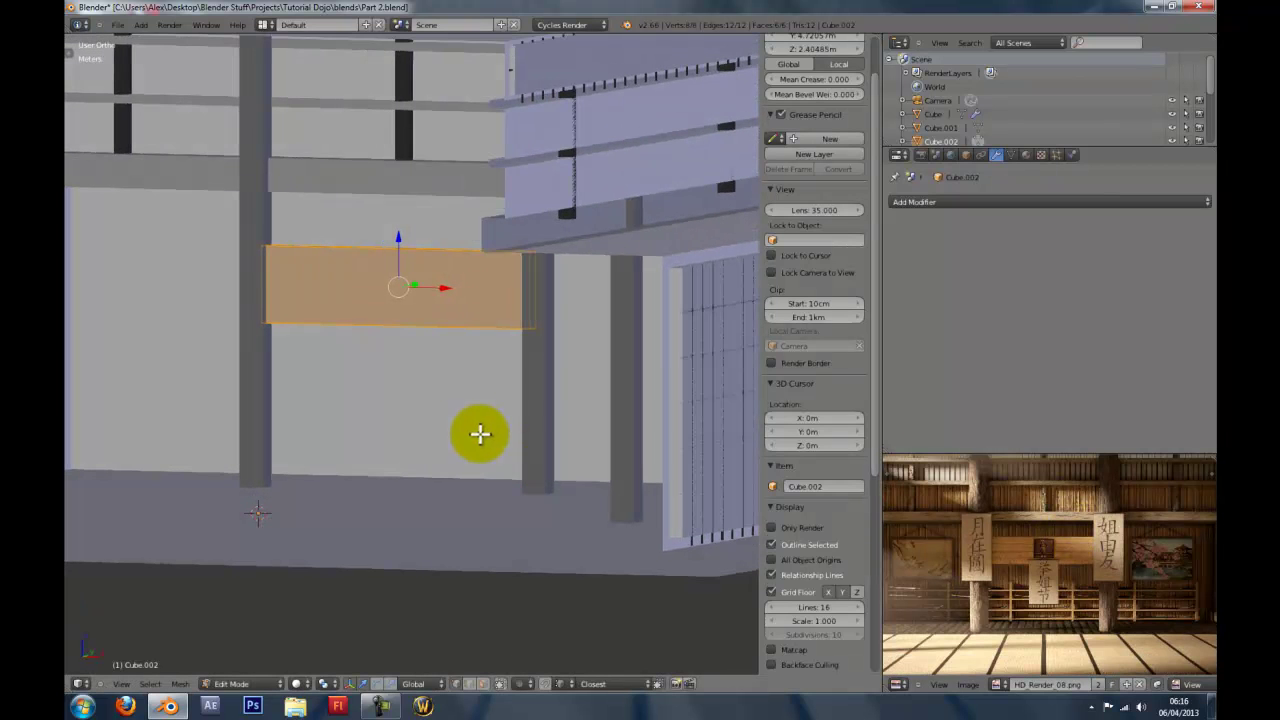
pyautogui.scroll(4, 960, 521)
pyautogui.hotkey('ctrl', 'Up')
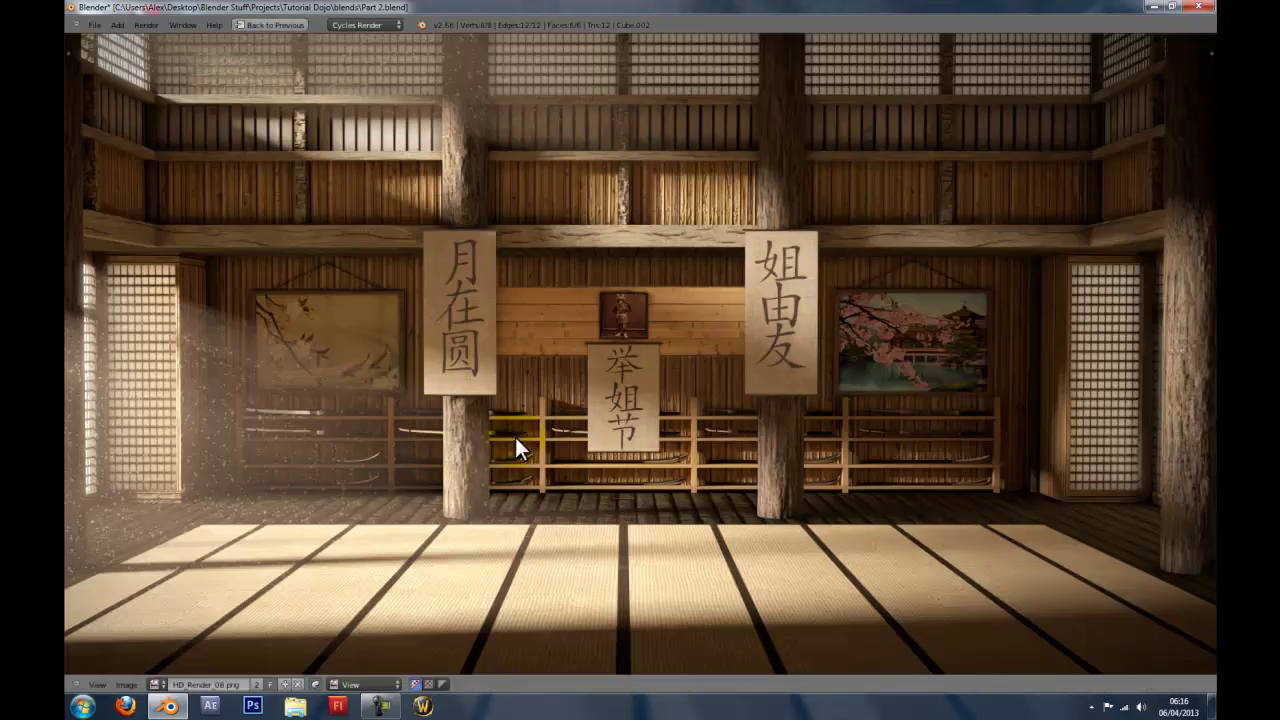
pyautogui.scroll(-3, 516, 434)
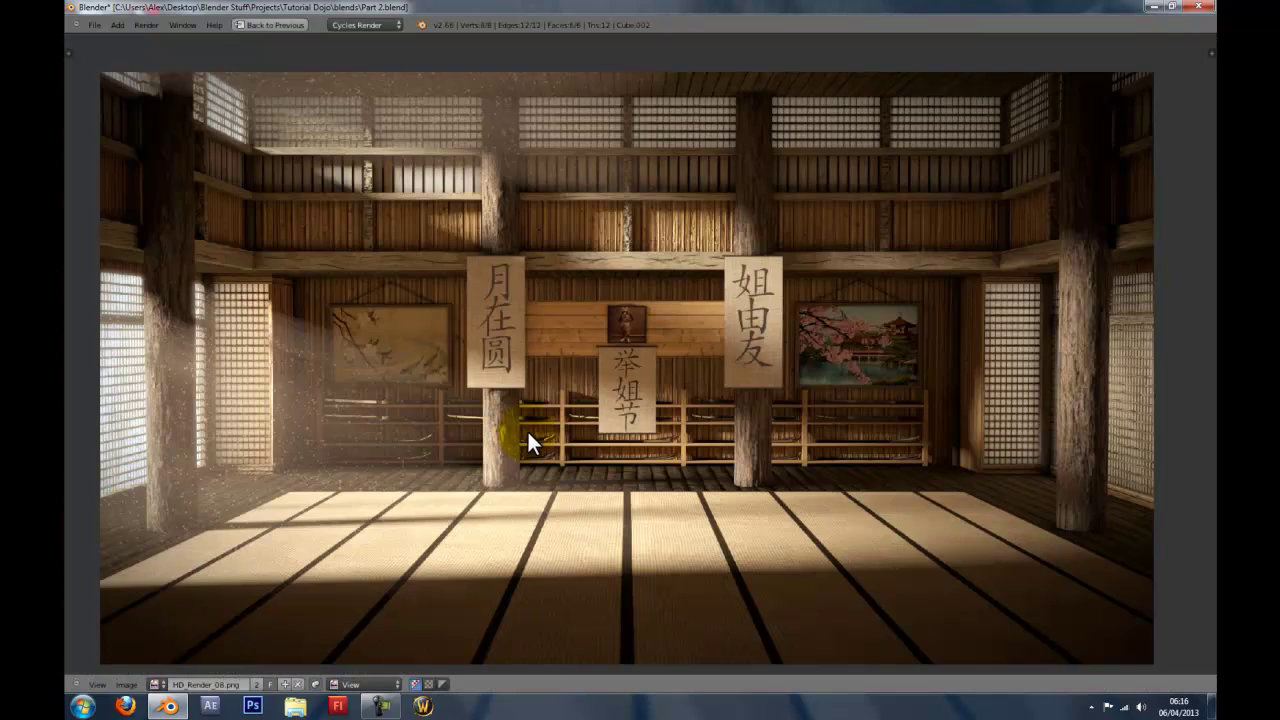
pyautogui.scroll(3, 600, 352)
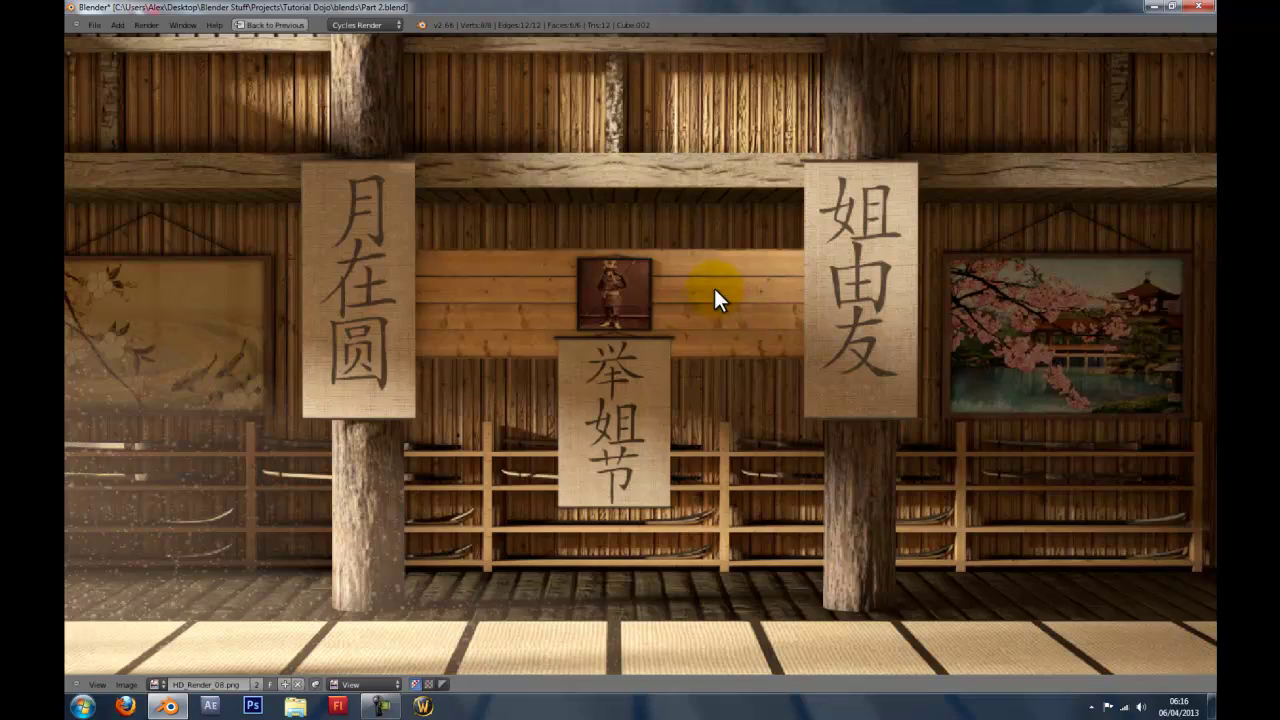
pyautogui.scroll(4, 680, 301)
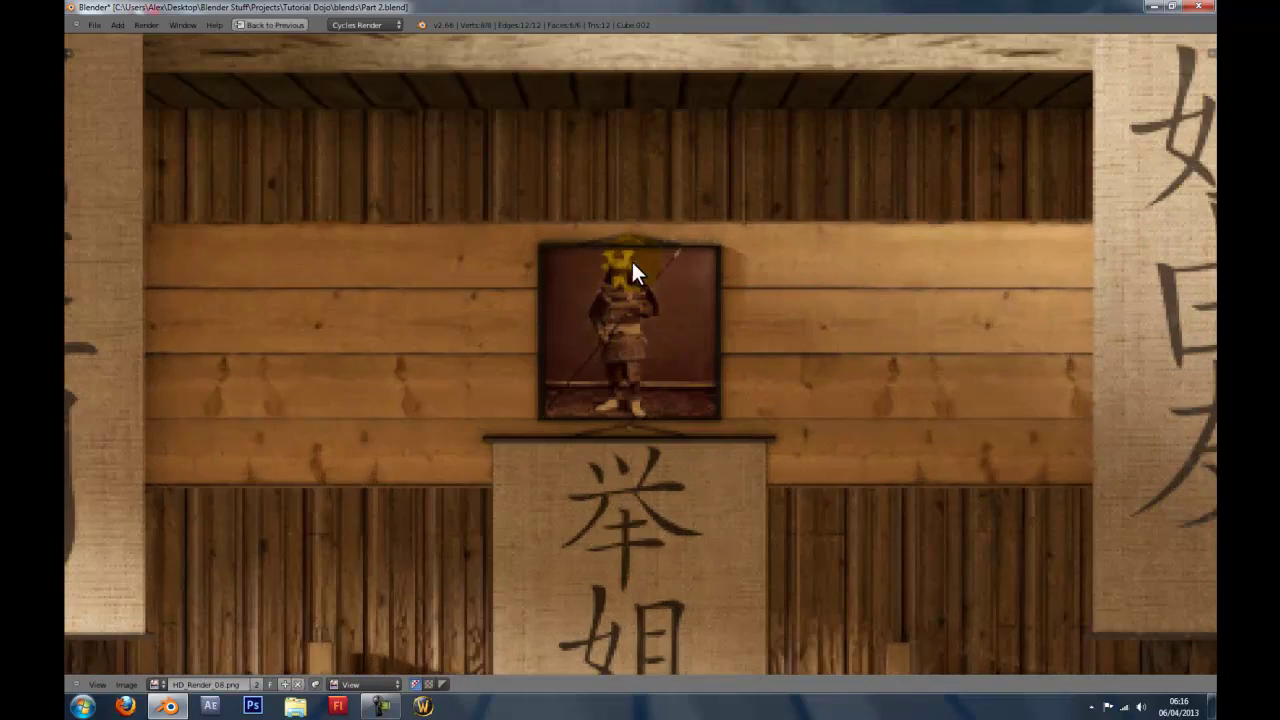
pyautogui.scroll(-6, 647, 303)
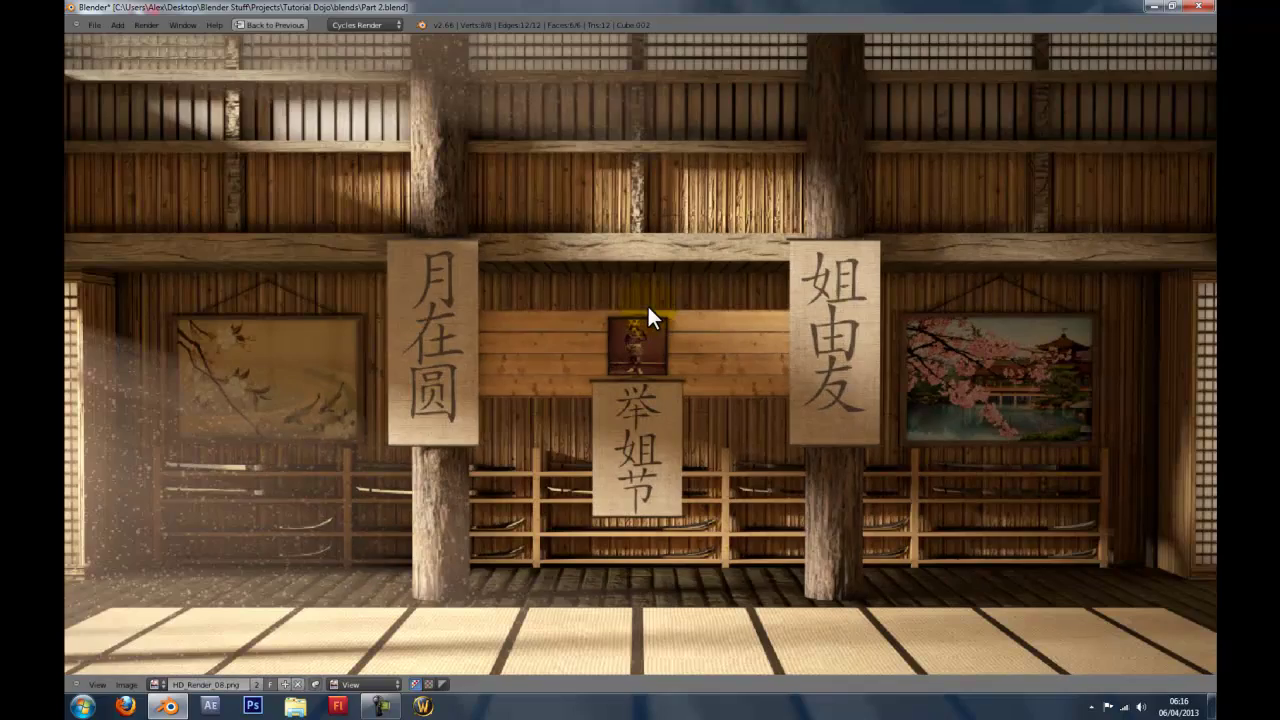
pyautogui.scroll(-1, 659, 297)
pyautogui.scroll(4, 674, 268)
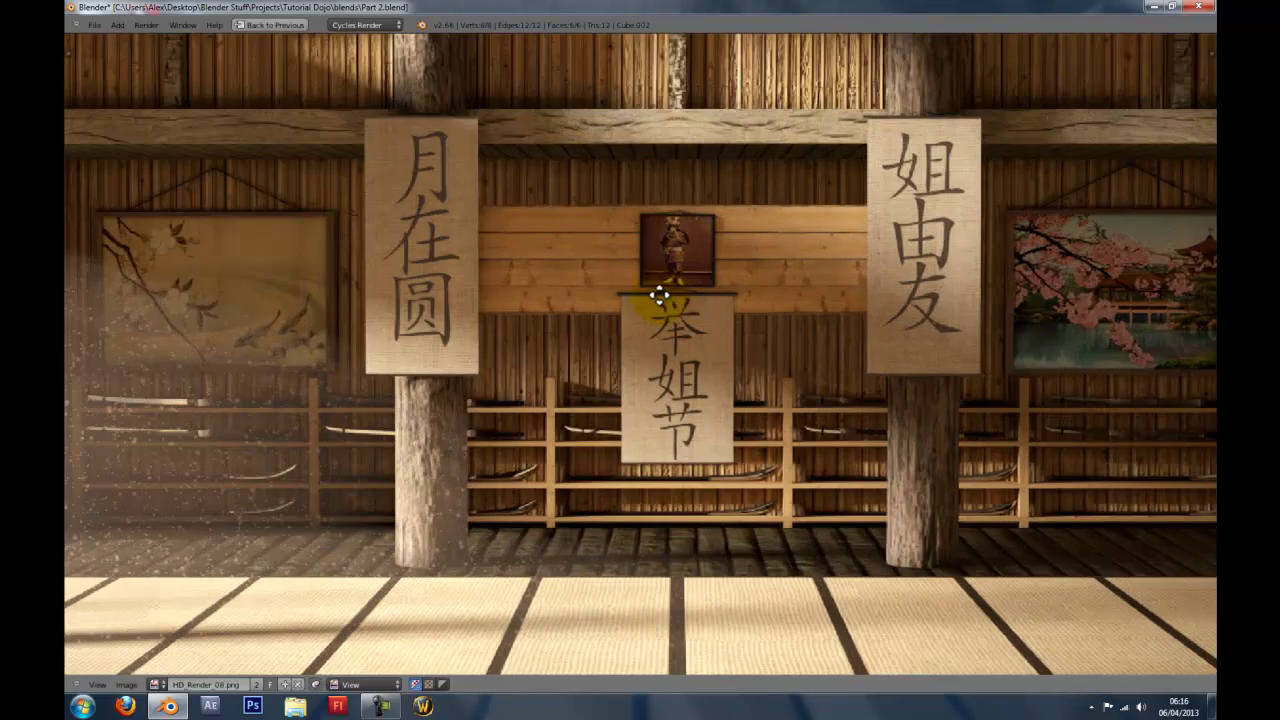
pyautogui.moveTo(663, 294); pyautogui.dragTo(605, 302, button='middle')
pyautogui.scroll(-1, 614, 291)
pyautogui.press('super')
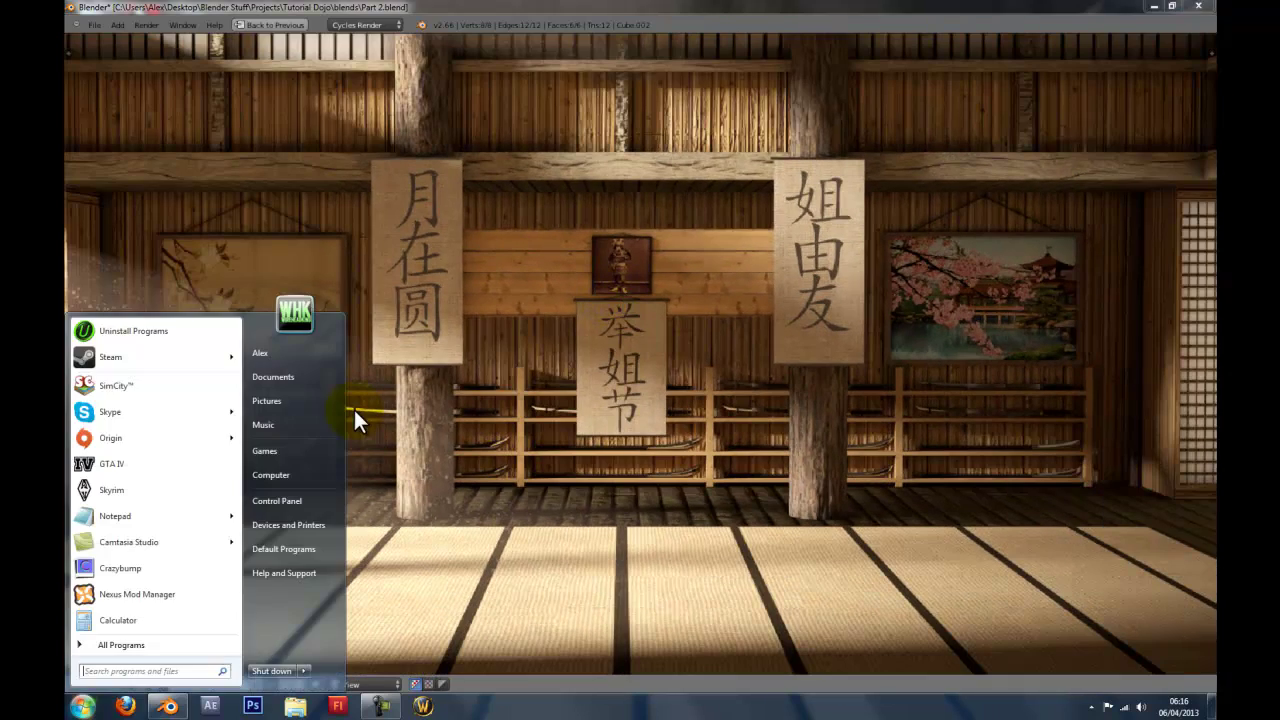
pyautogui.click(514, 412)
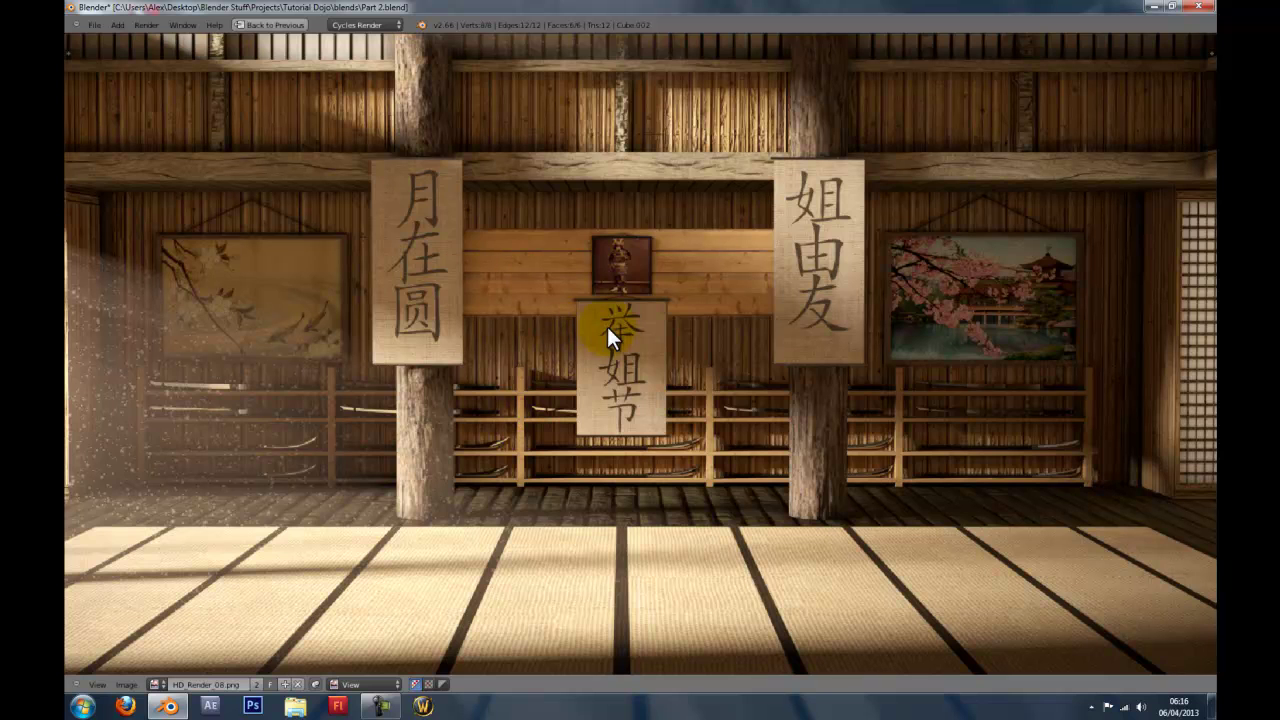
pyautogui.press('Home')
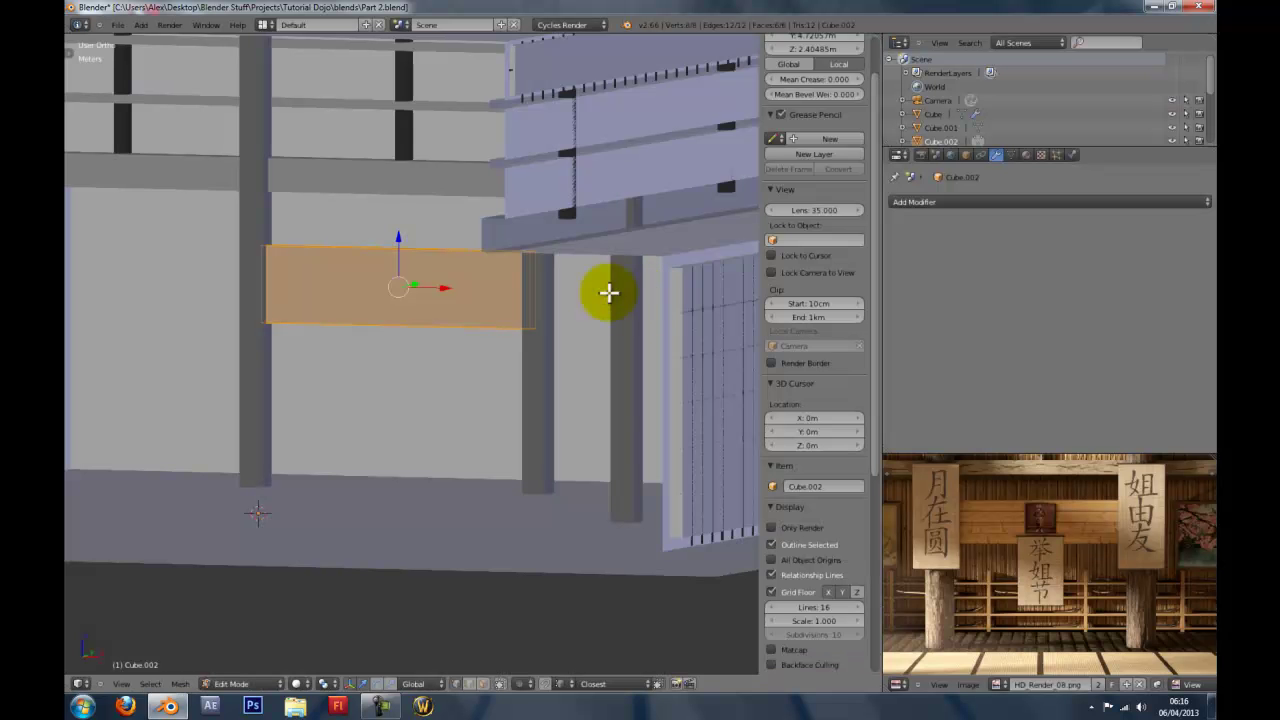
# Shift the shrine panel along Y to about 4.69 m so it sits between the central pillars.
pyautogui.moveTo(609, 291); pyautogui.dragTo(532, 322, button='middle')
pyautogui.press('g')
pyautogui.press('y')
pyautogui.click(559, 284)
pyautogui.press('a')
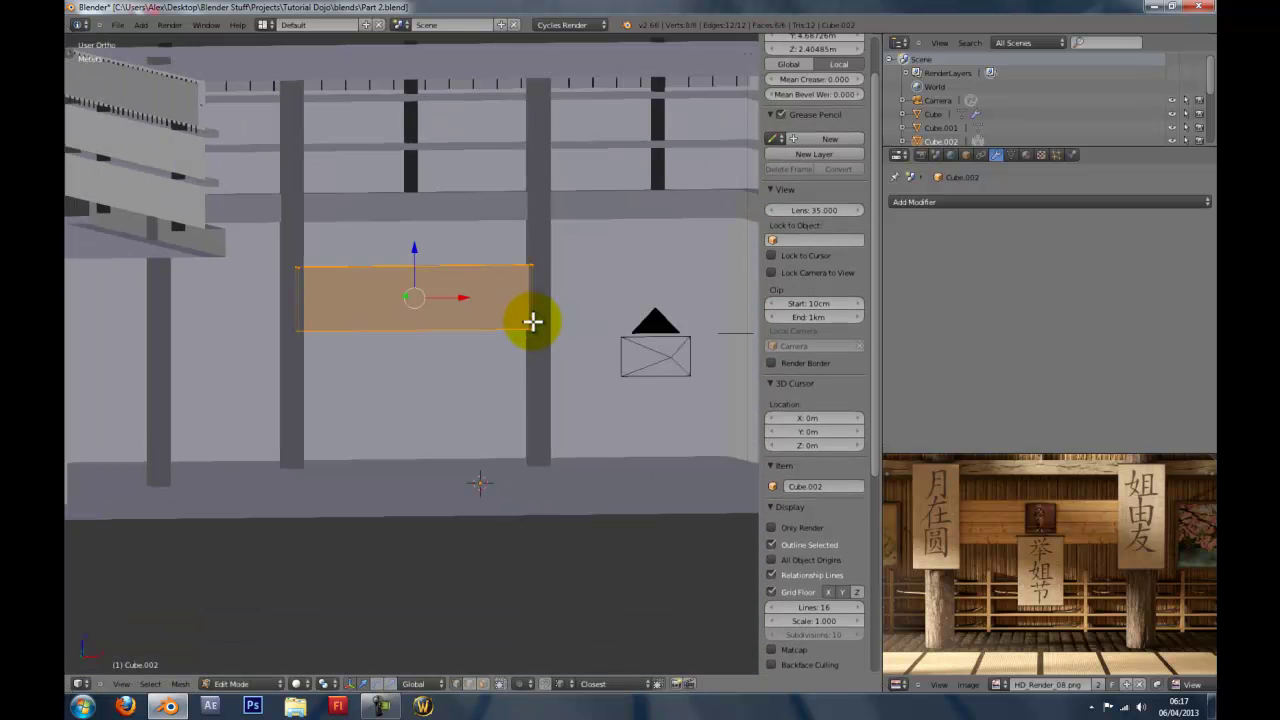
# Check the shrine planks in the reference image and give the panel a new material named Shrine Wood.
pyautogui.hotkey('ctrl', 'Up')
pyautogui.scroll(3, 536, 383)
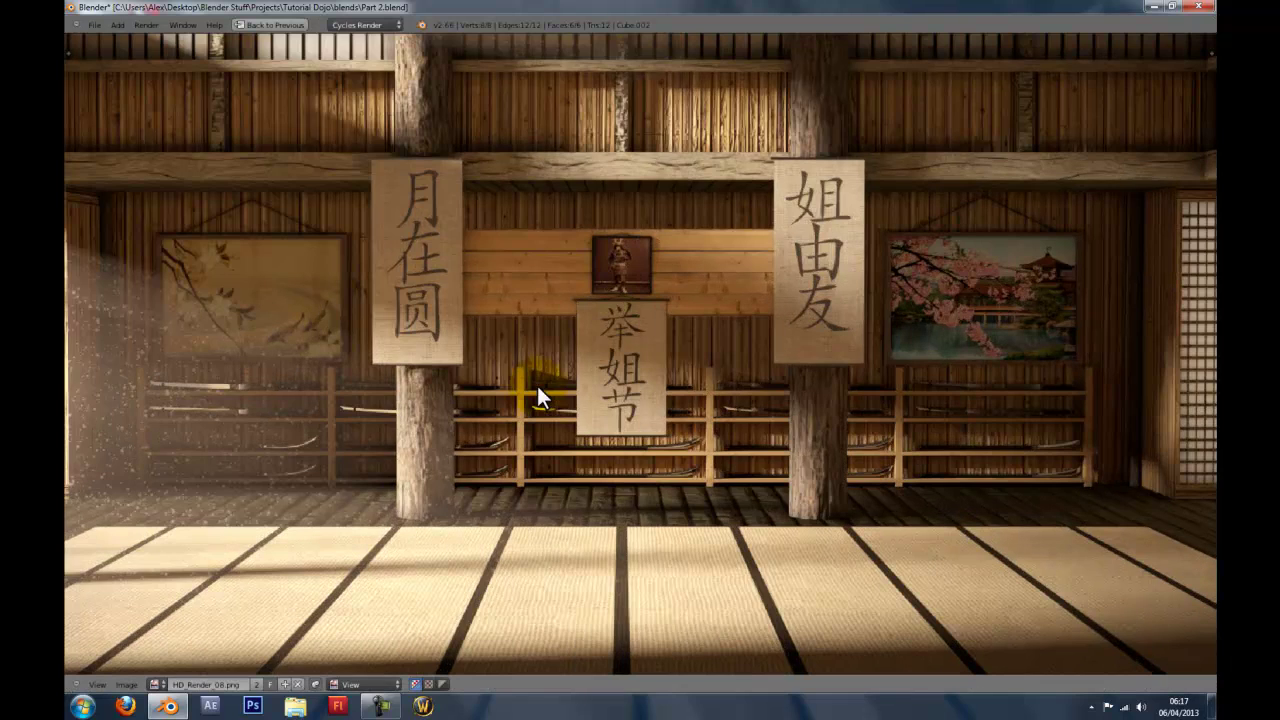
pyautogui.scroll(-4, 525, 308)
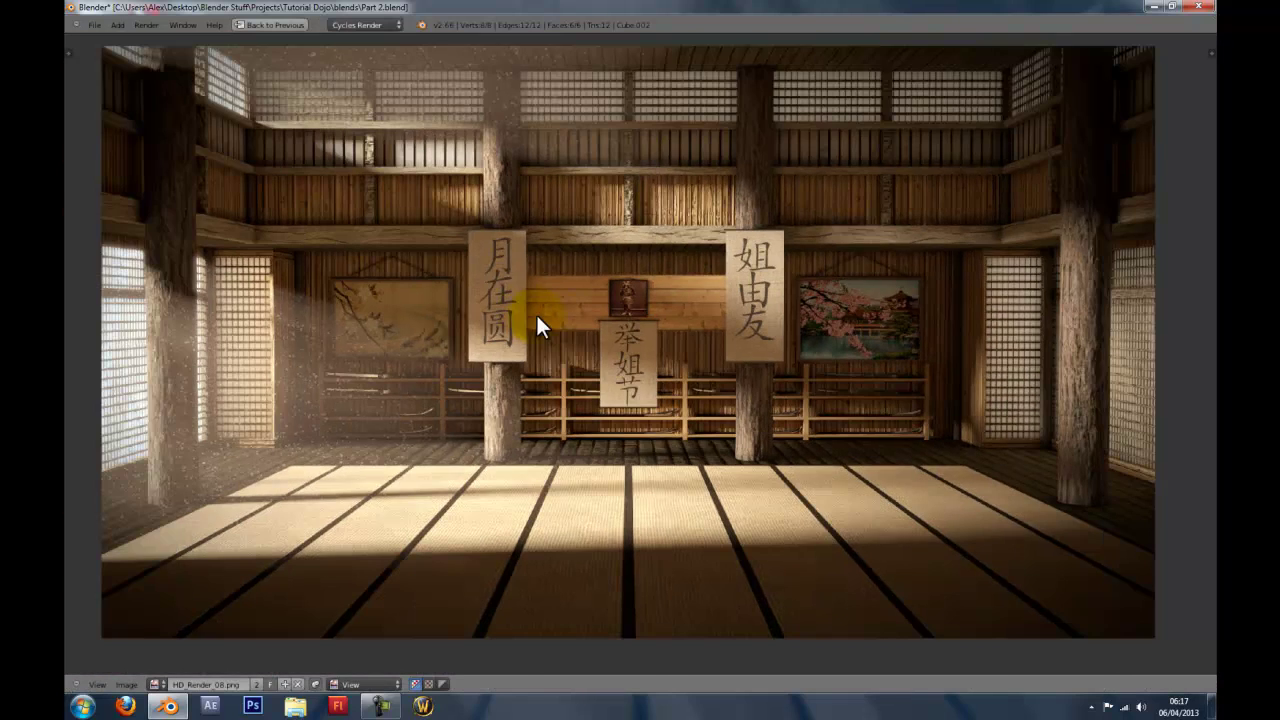
pyautogui.hotkey('ctrl', 'Up')
pyautogui.click(1026, 155)
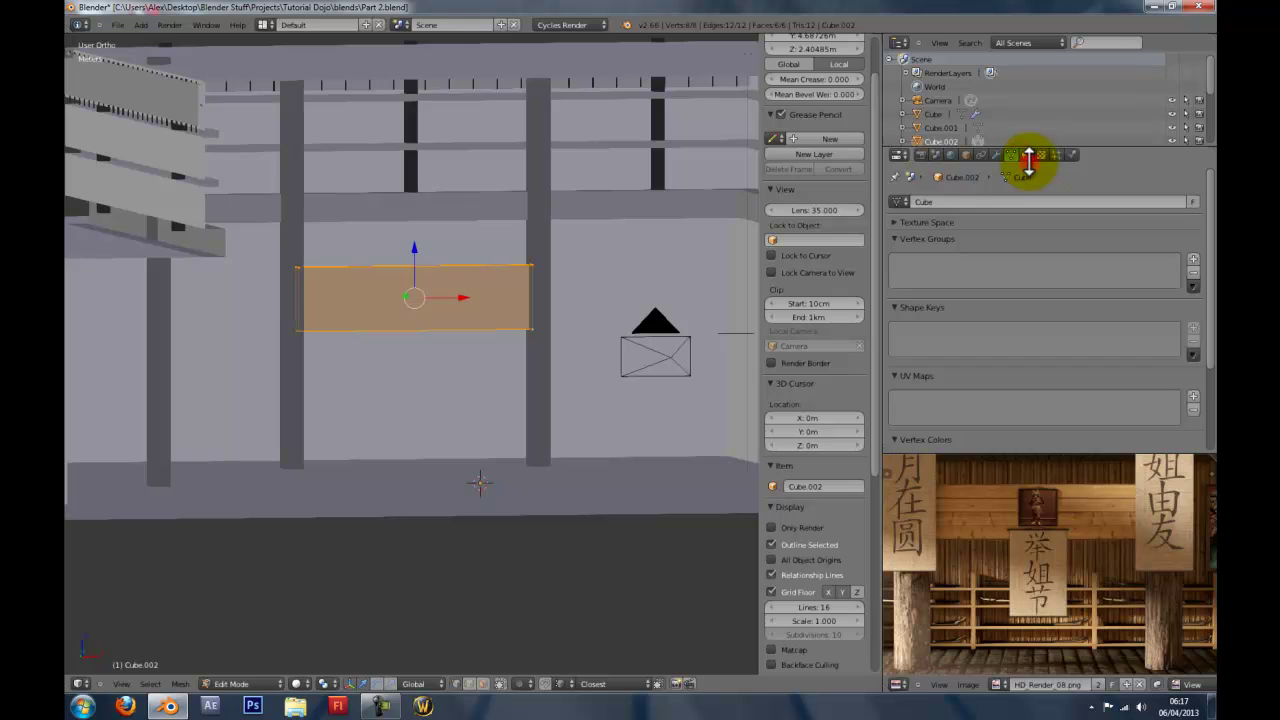
pyautogui.click(1027, 155)
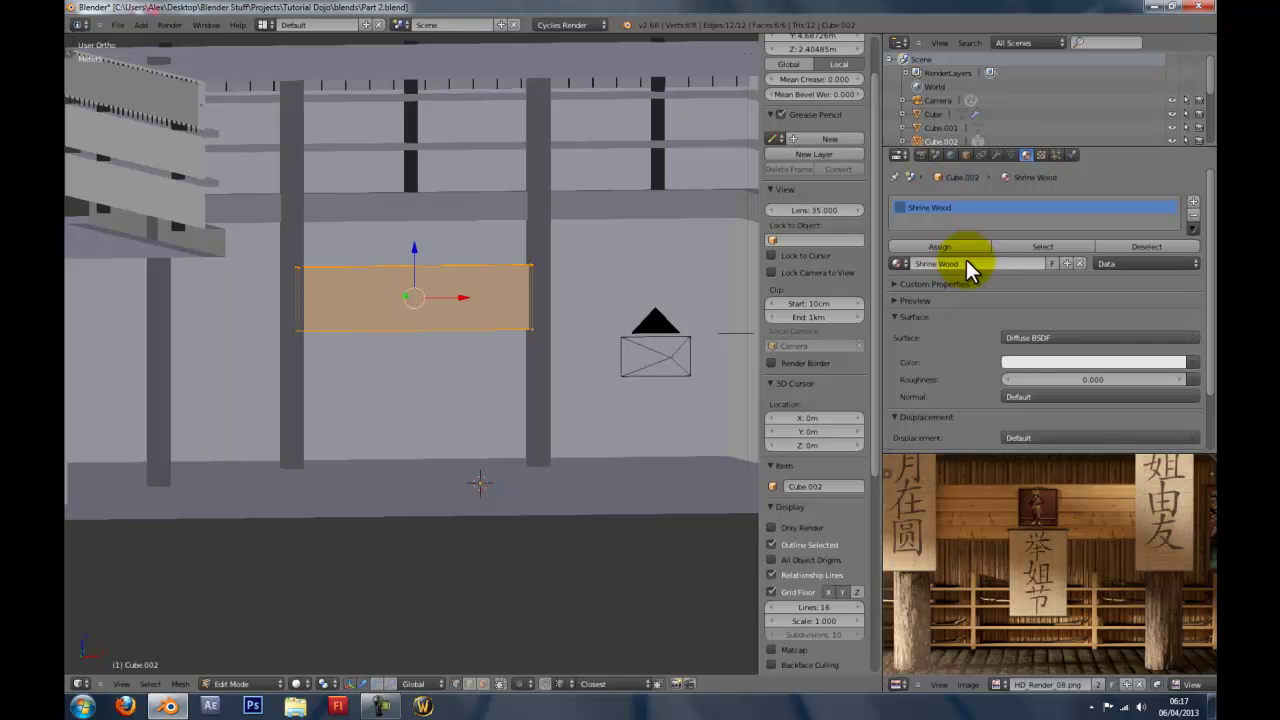
pyautogui.click(969, 250)
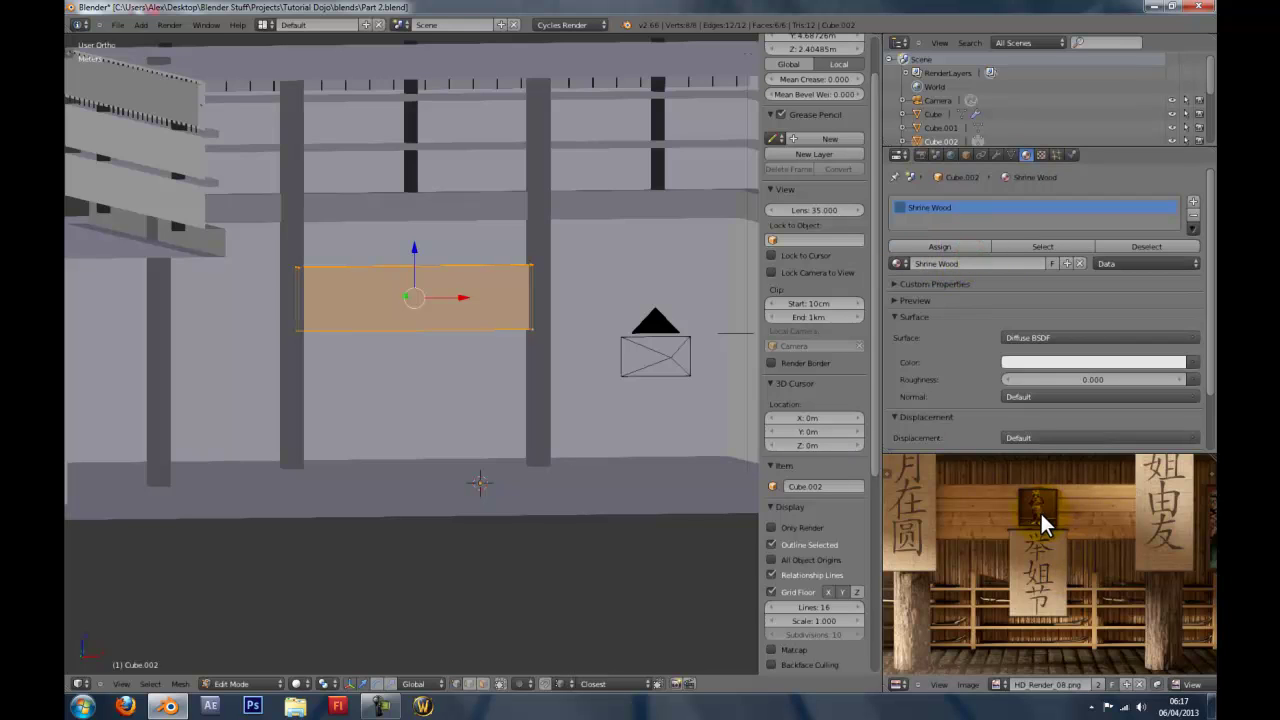
# Examine the framed samurai picture on the shrine planks up close in the reference image.
pyautogui.scroll(3, 1034, 508)
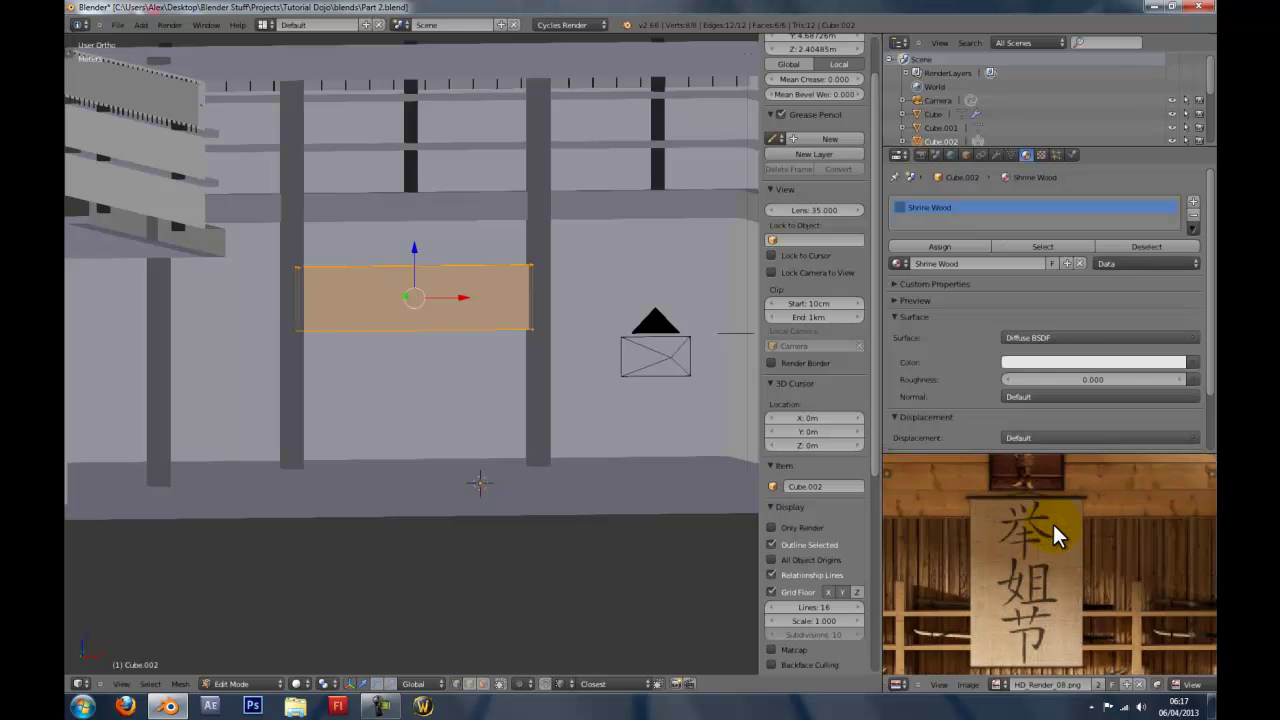
pyautogui.moveTo(1053, 524); pyautogui.dragTo(1051, 614, button='middle')
pyautogui.scroll(4, 1045, 590)
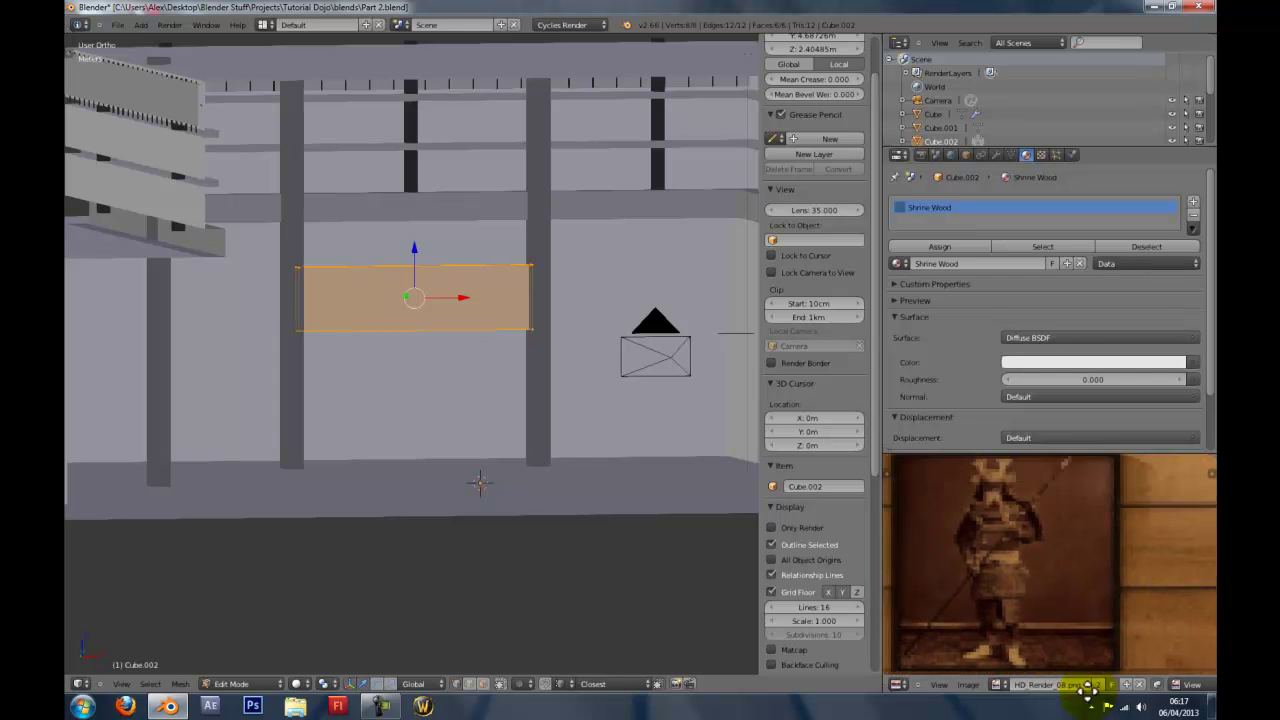
pyautogui.scroll(-2, 1056, 570)
pyautogui.rightClick(363, 320)
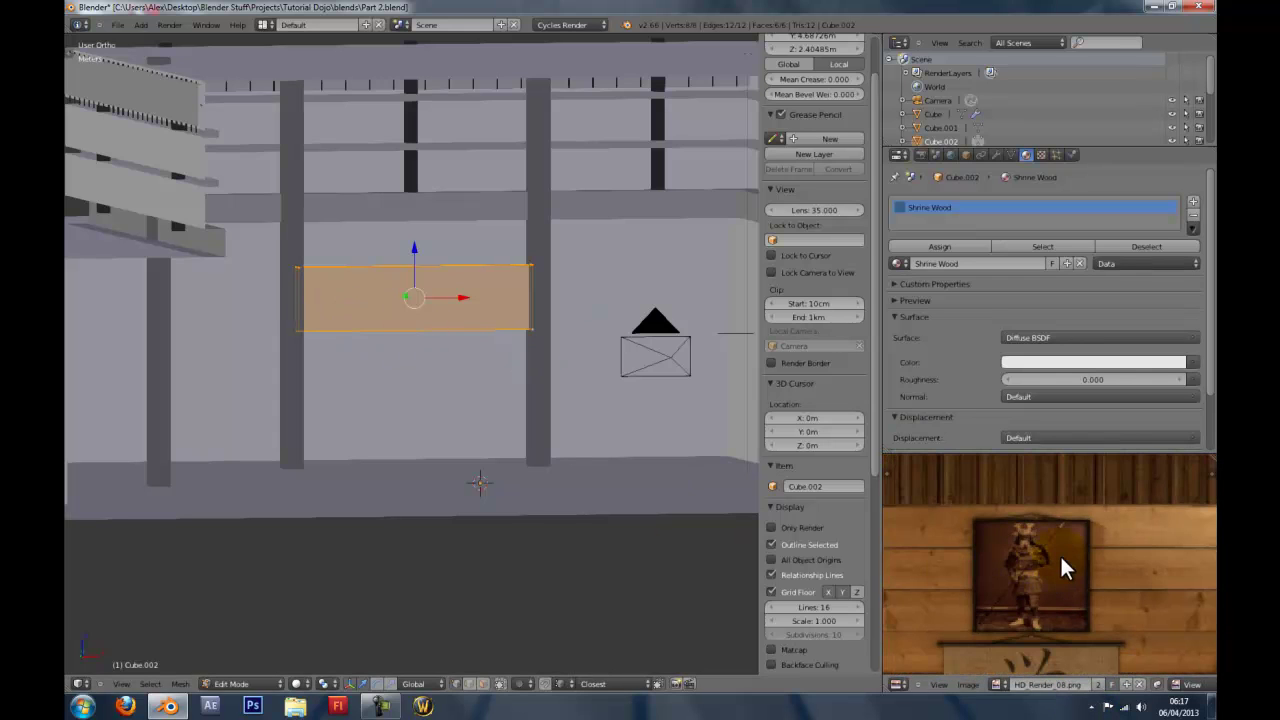
pyautogui.scroll(1, 1060, 554)
pyautogui.scroll(2, 1060, 556)
pyautogui.moveTo(1067, 578); pyautogui.dragTo(1107, 660, button='middle')
# Deselect the shrine panel and add a second cube within the same mesh for the samurai picture.
pyautogui.moveTo(550, 386); pyautogui.dragTo(443, 427, button='middle')
pyautogui.press('a')
pyautogui.scroll(-4, 503, 383)
pyautogui.hotkey('shift', 'a')
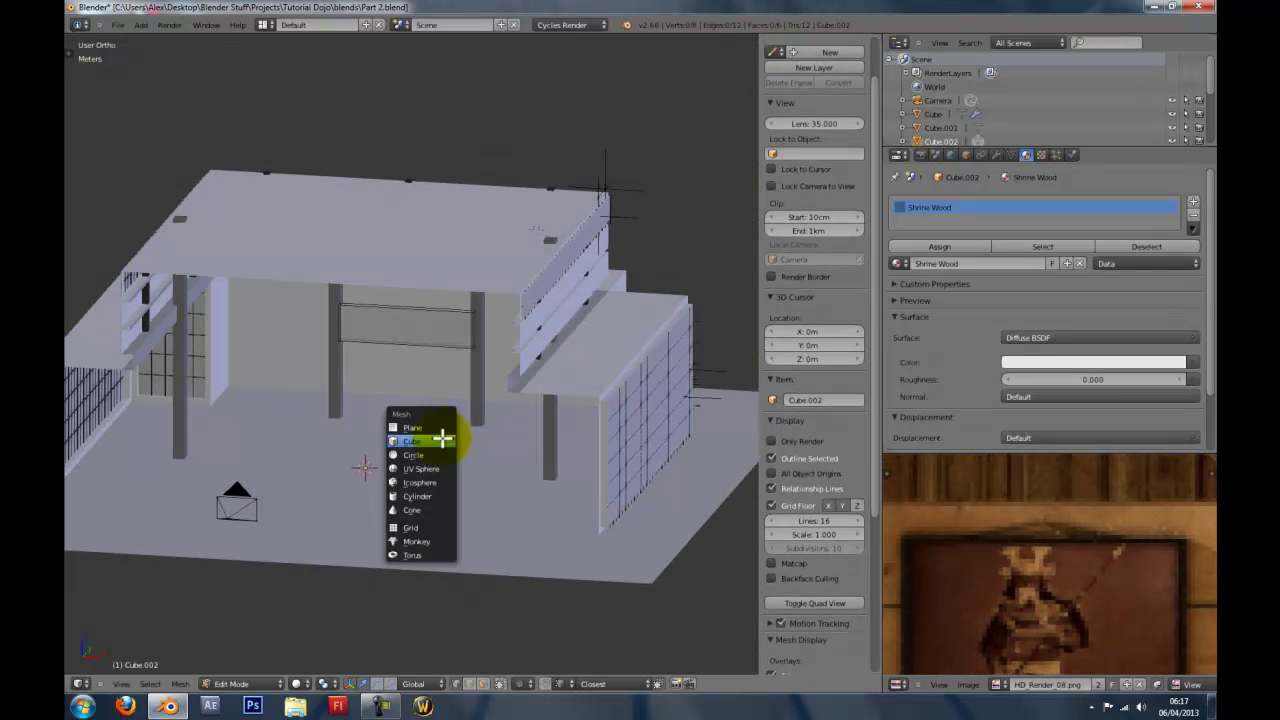
pyautogui.click(442, 439)
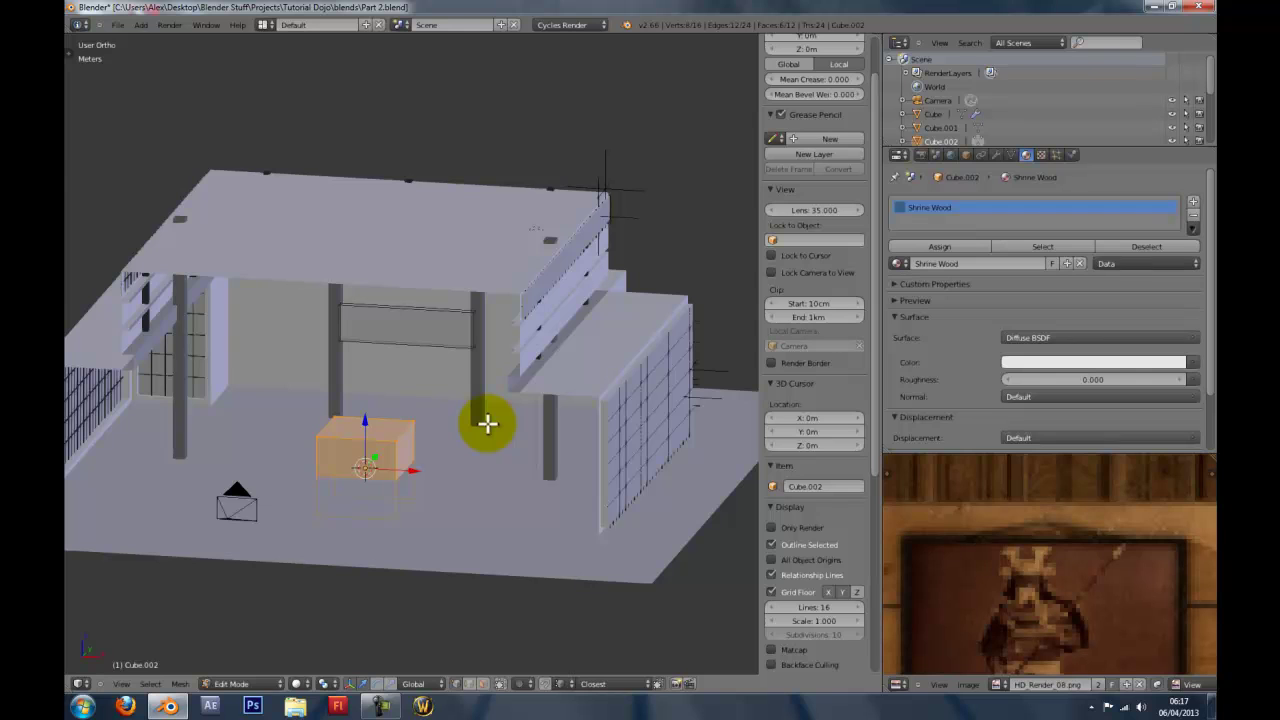
# Check the framed picture's shape in the reference image and flatten the new cube along Y into a thin upright panel.
pyautogui.scroll(-3, 1089, 569)
pyautogui.moveTo(1094, 569); pyautogui.dragTo(1089, 532, button='middle')
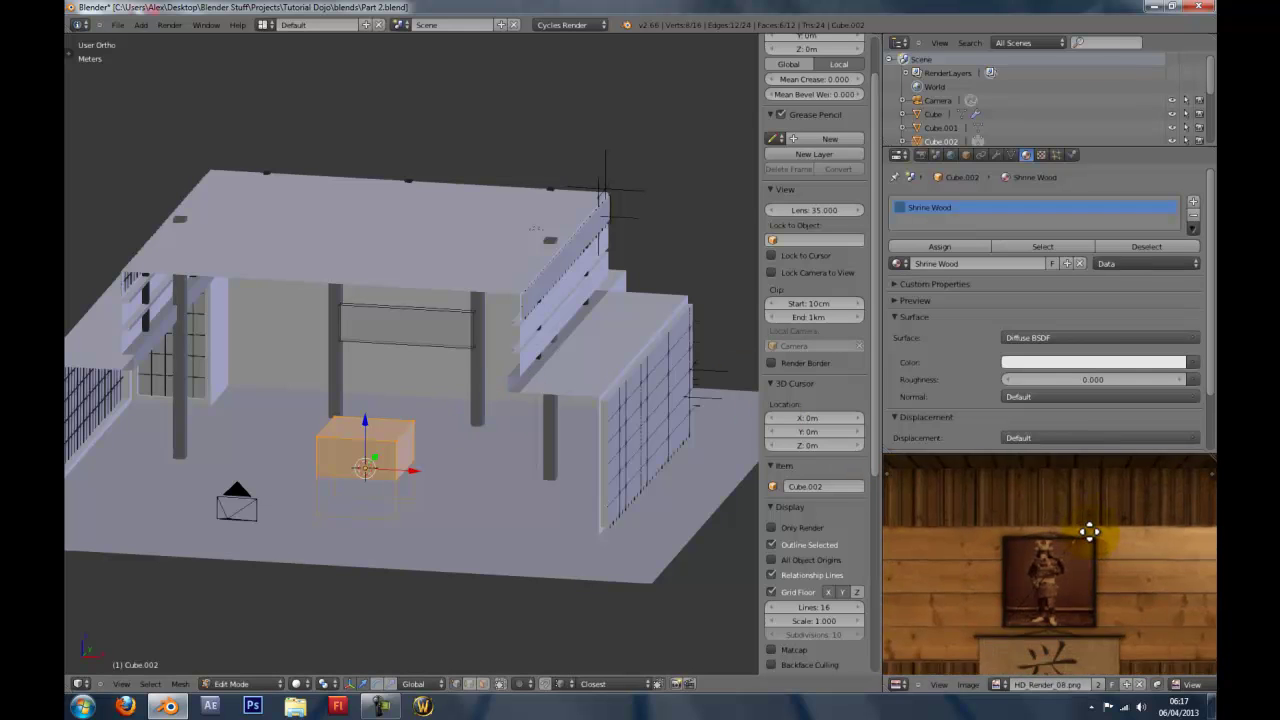
pyautogui.scroll(4, 1094, 540)
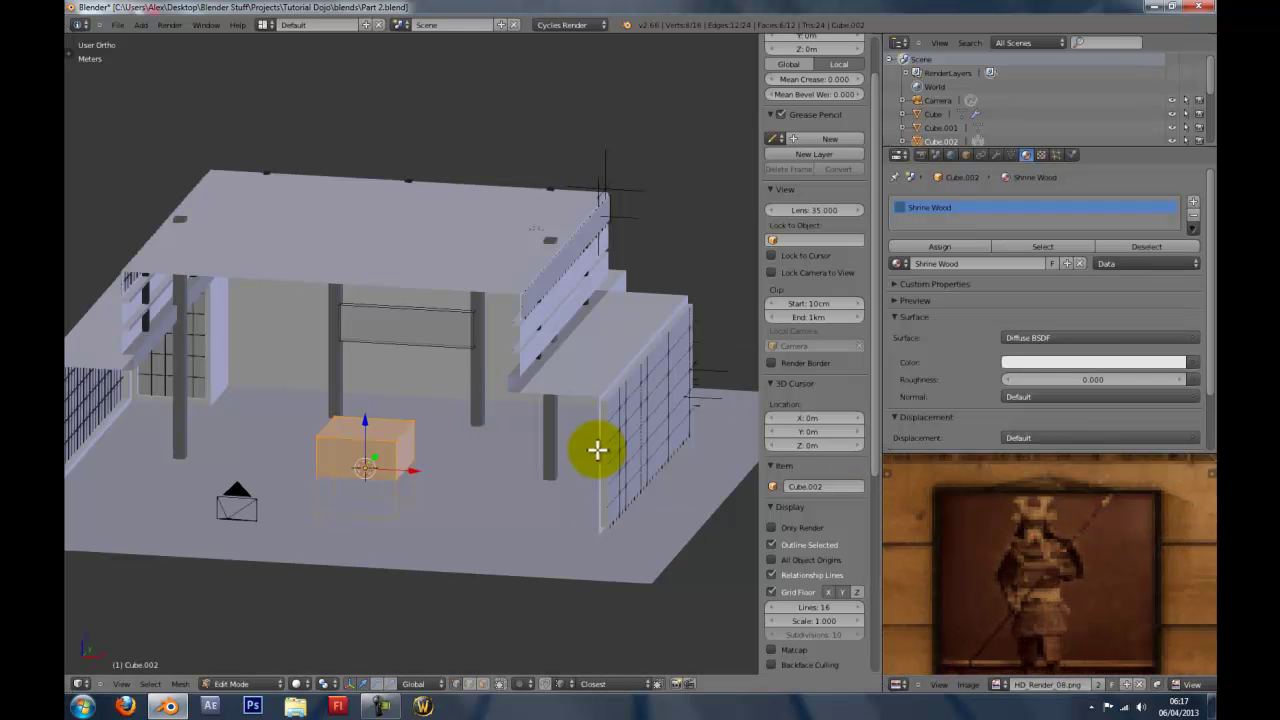
pyautogui.scroll(3, 600, 400)
pyautogui.press('s')
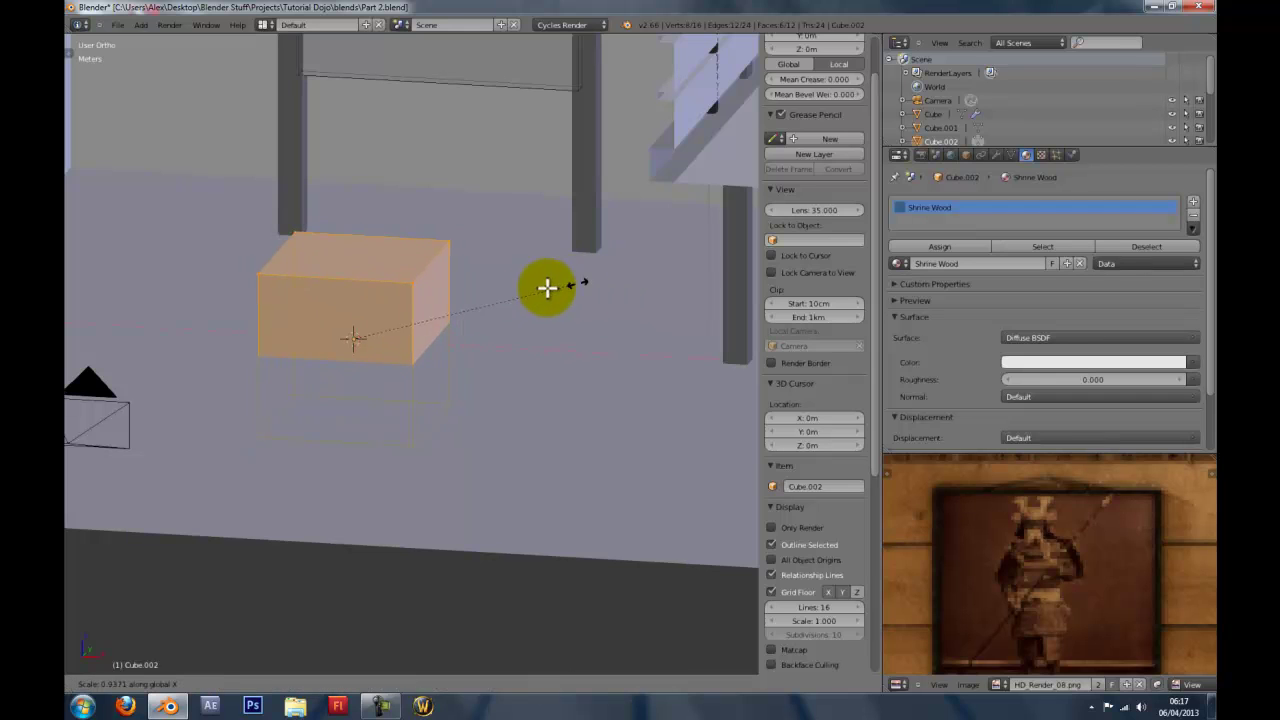
pyautogui.press('y')
pyautogui.click(400, 338)
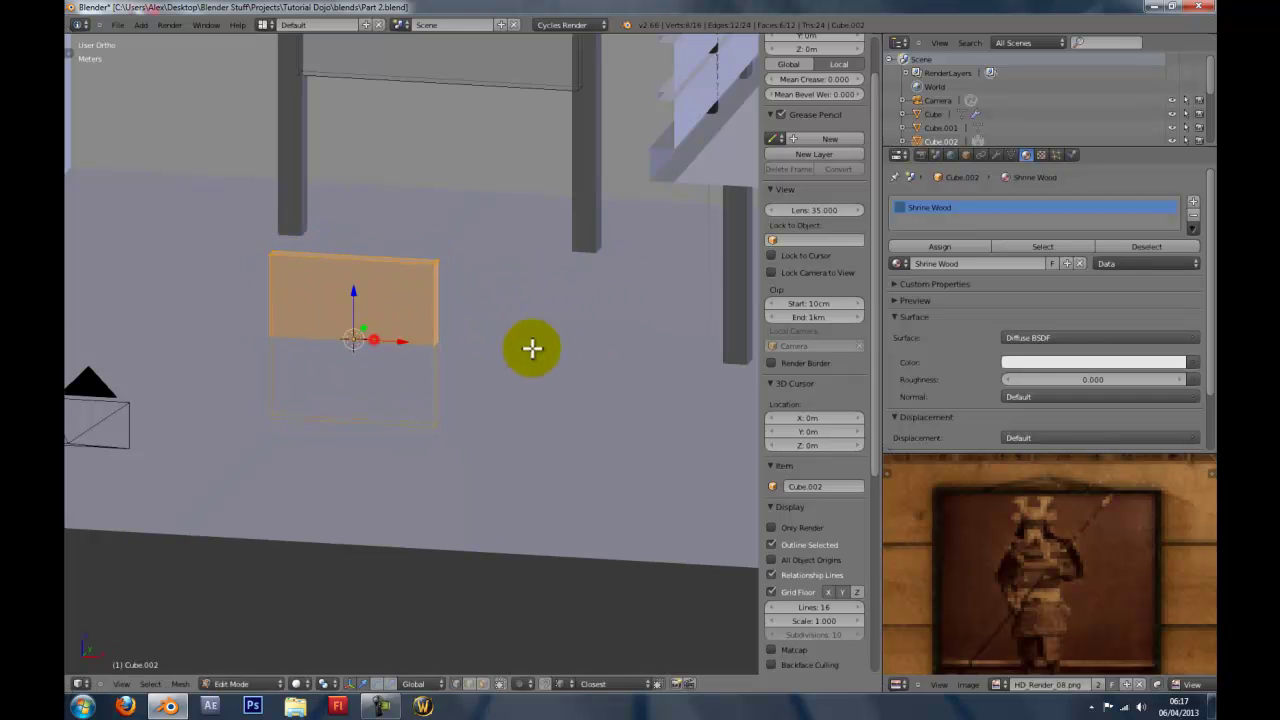
# Scale the picture panel down and move it in front of the shrine panel, to about Y 4.23 m and Z 1.96 m.
pyautogui.press('g')
pyautogui.press('y')
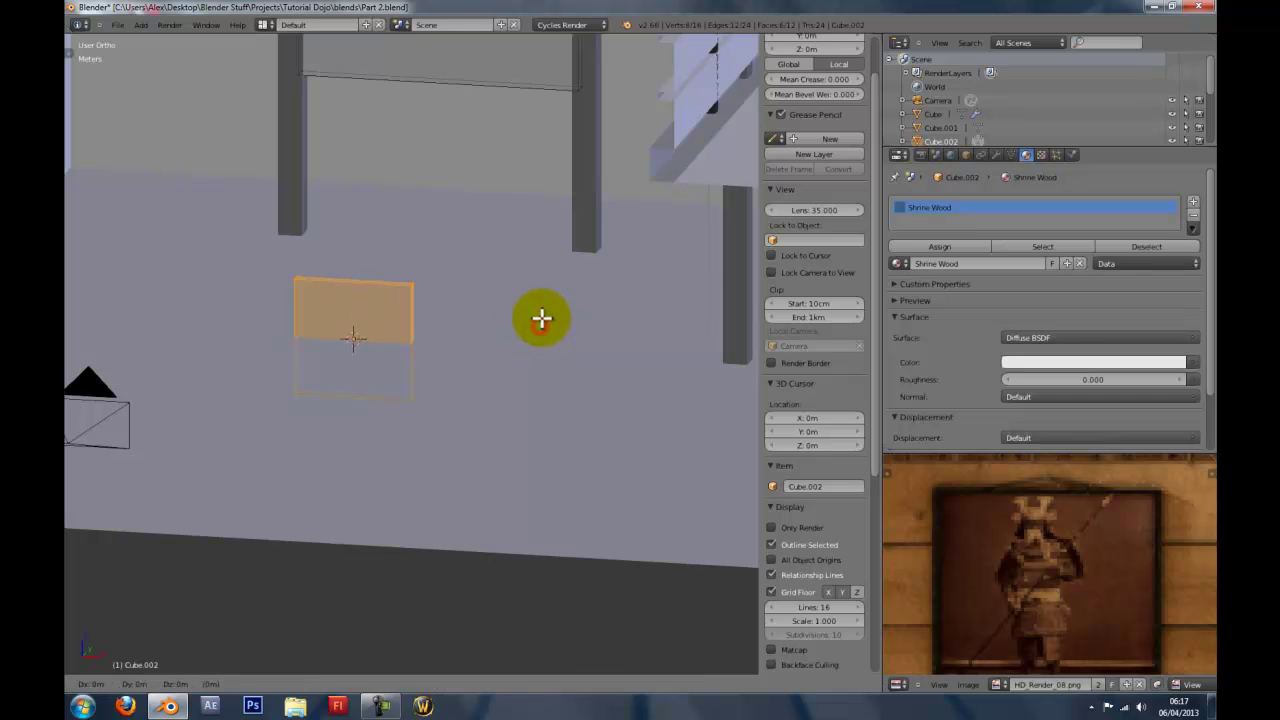
pyautogui.click(630, 209)
pyautogui.moveTo(602, 247); pyautogui.dragTo(589, 217, button='middle')
pyautogui.press('g')
pyautogui.press('z')
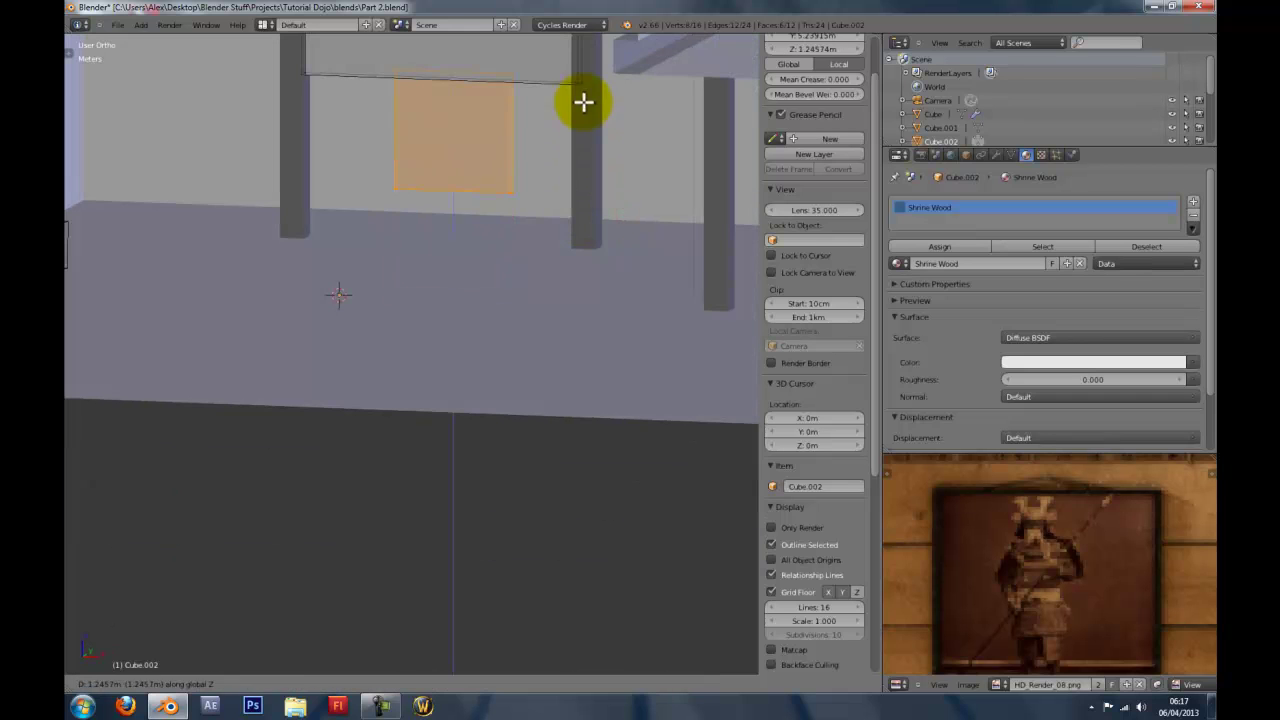
pyautogui.click(590, 56)
pyautogui.keyDown('shift'); pyautogui.moveTo(591, 117); pyautogui.dragTo(578, 314, button='middle'); pyautogui.keyUp('shift')
pyautogui.press('g')
pyautogui.click(560, 320)
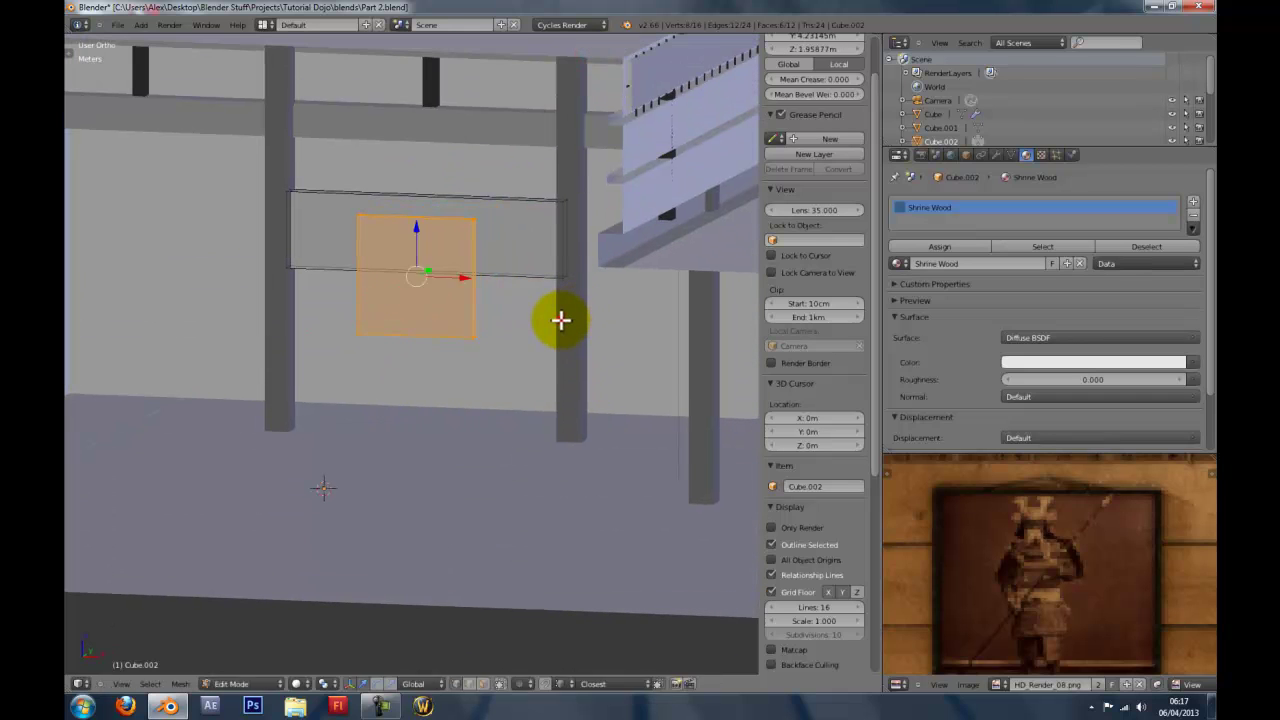
# Shrink the picture panel to fit within the shrine panel's height and place it at about Y 4.52 m, Z 2.46 m.
pyautogui.press('g')
pyautogui.press('z')
pyautogui.click(491, 269)
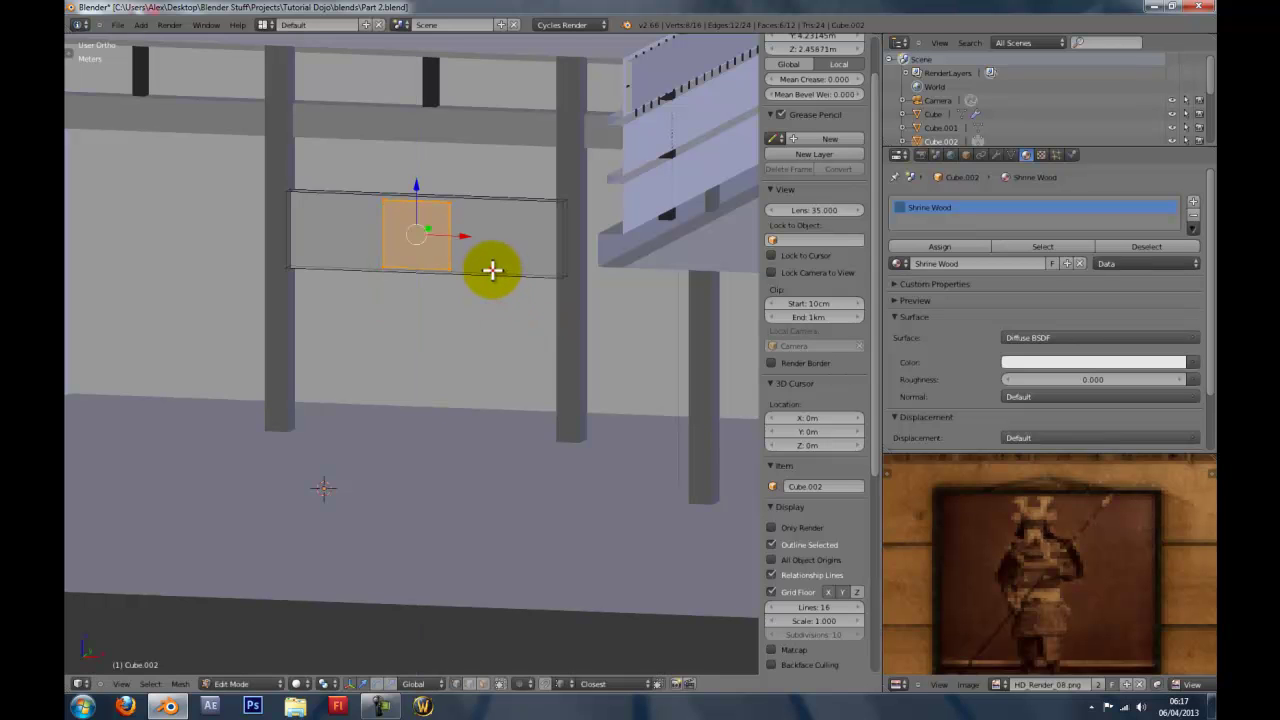
pyautogui.scroll(4, 497, 320)
pyautogui.moveTo(495, 343); pyautogui.dragTo(487, 347, button='middle')
pyautogui.press('g')
pyautogui.press('y')
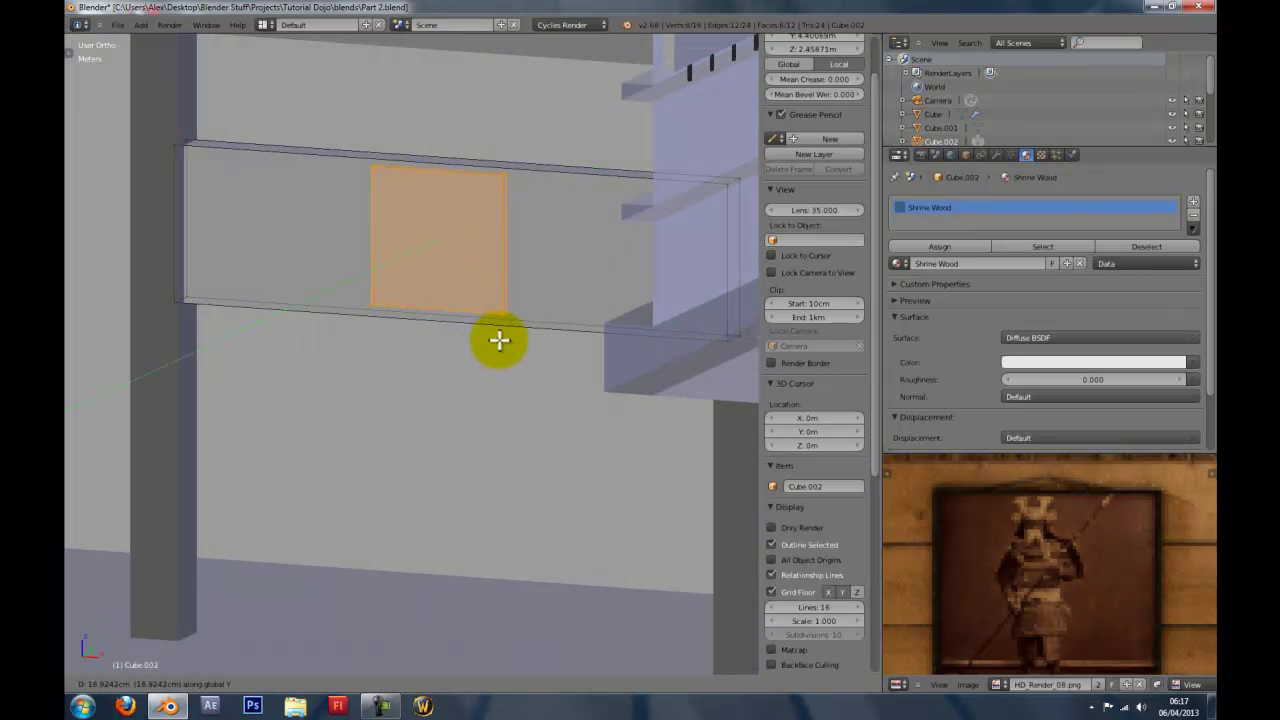
pyautogui.click(508, 343)
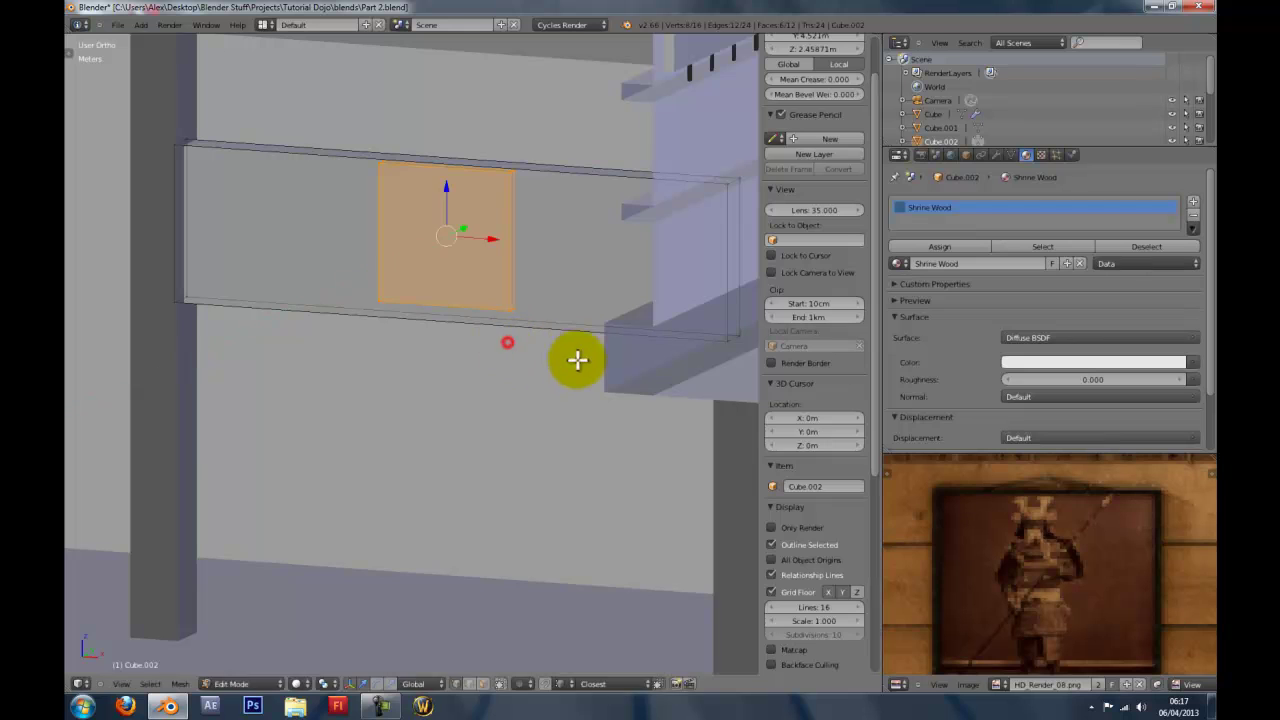
# Lower the picture panel to about Z 2.41 m and stretch it along Z into a portrait format.
pyautogui.press('g')
pyautogui.press('z')
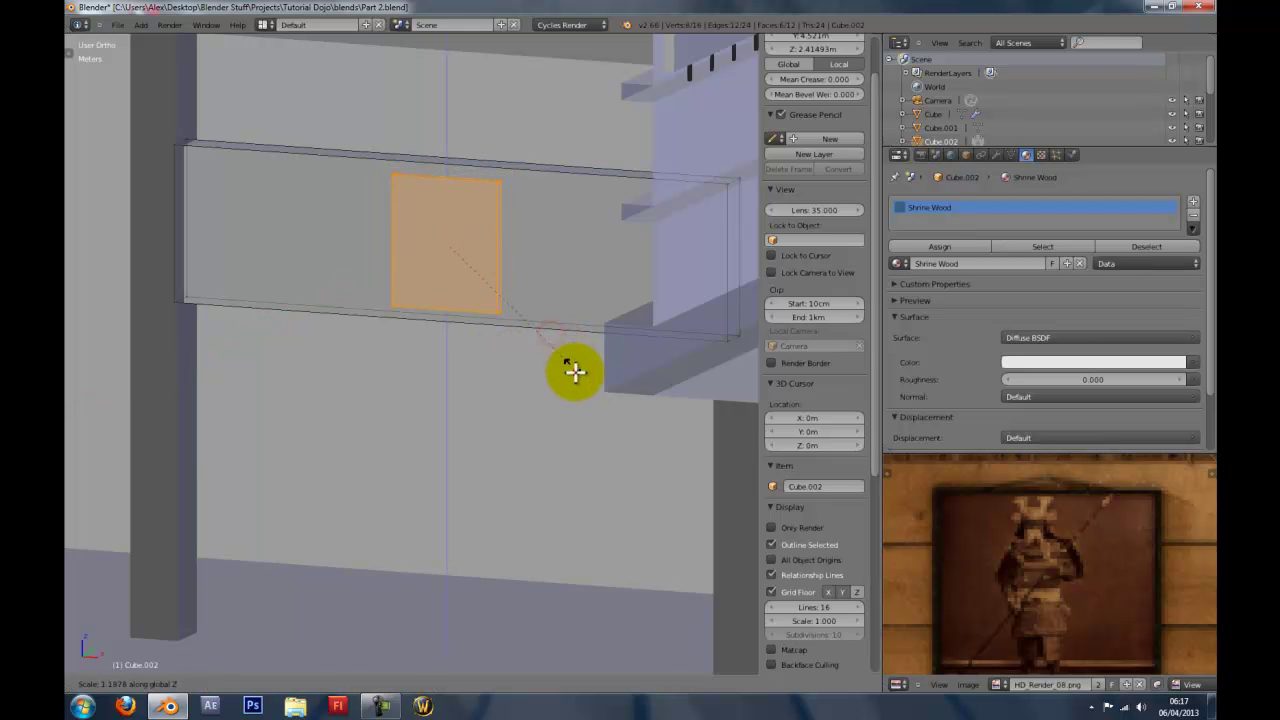
pyautogui.click(575, 372)
pyautogui.scroll(-3, 1030, 568)
pyautogui.moveTo(521, 330); pyautogui.dragTo(533, 307, button='middle')
pyautogui.press('s')
pyautogui.press('z')
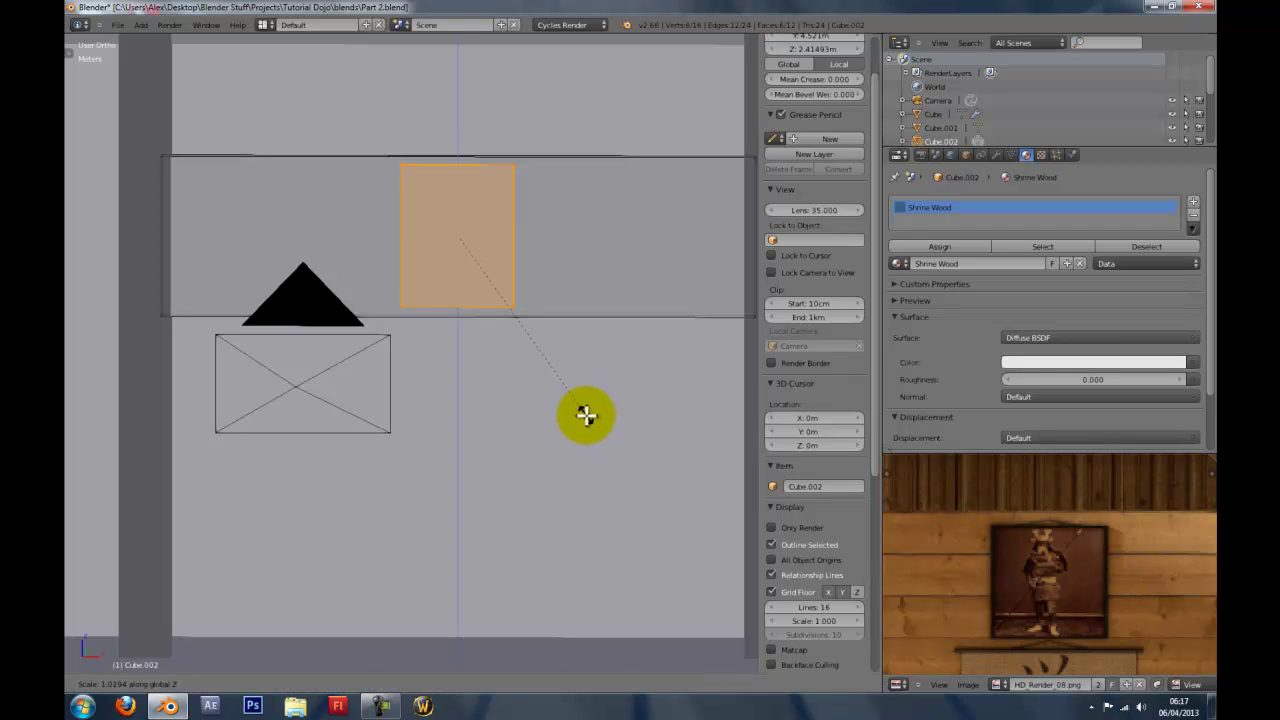
pyautogui.click(585, 415)
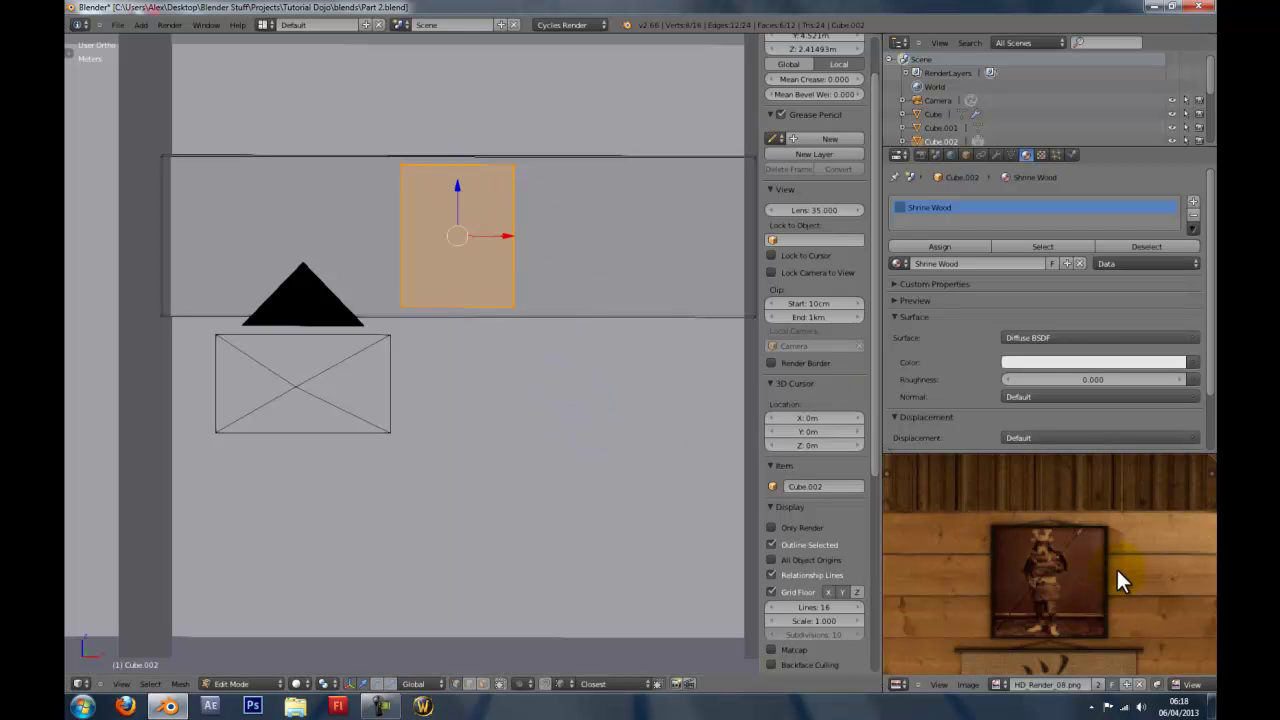
# Examine the samurai picture's proportions and its placement above the central scroll in the full-size reference image.
pyautogui.scroll(-2, 1050, 578)
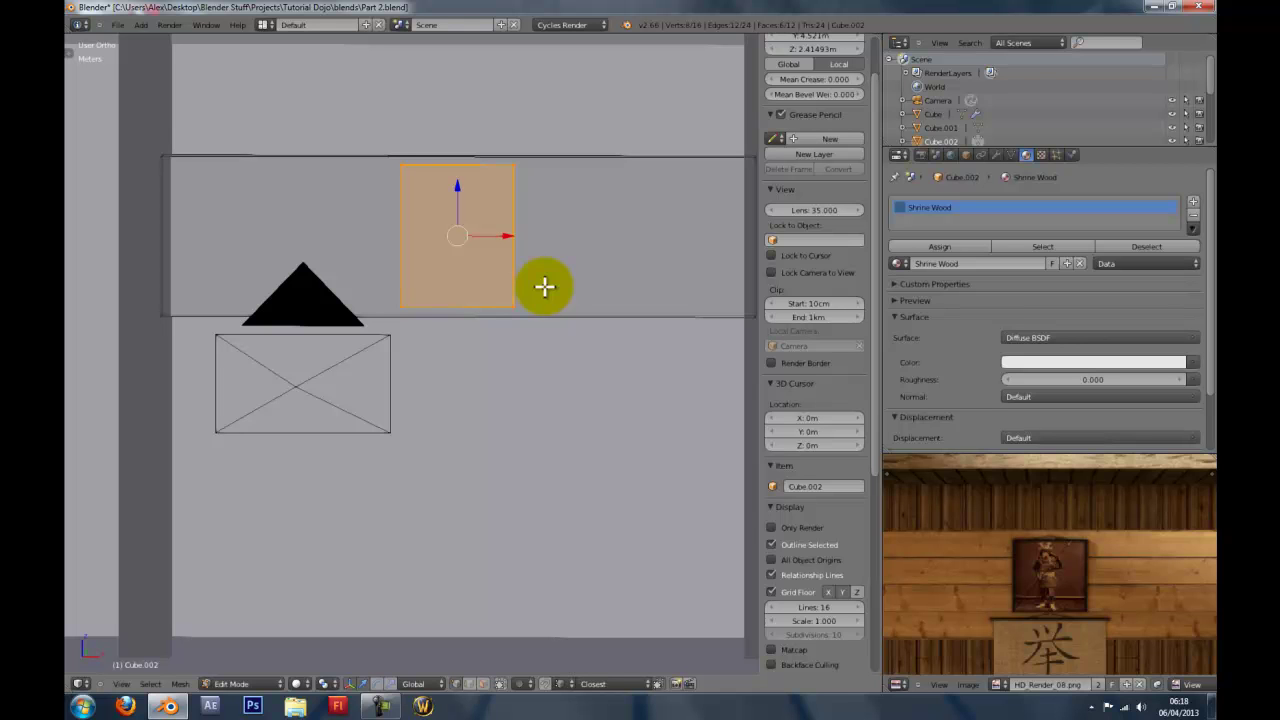
pyautogui.scroll(-3, 1113, 591)
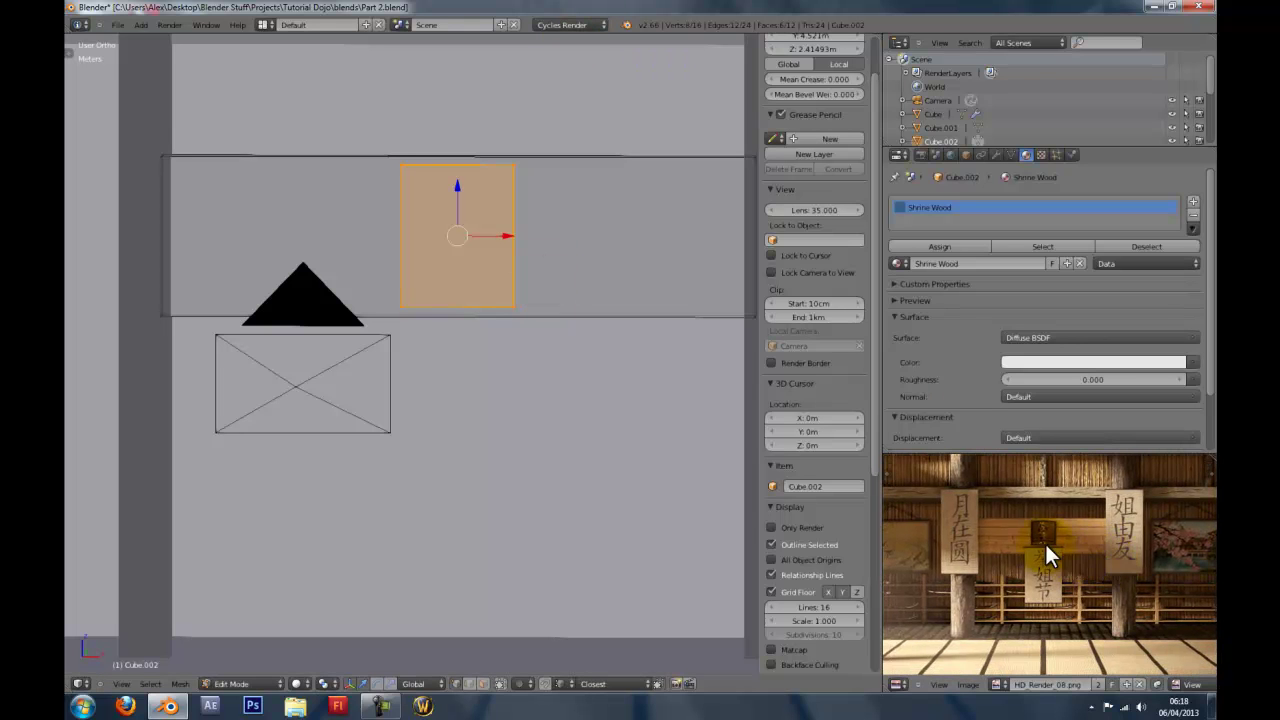
pyautogui.hotkey('ctrl', 'Up')
pyautogui.scroll(3, 704, 398)
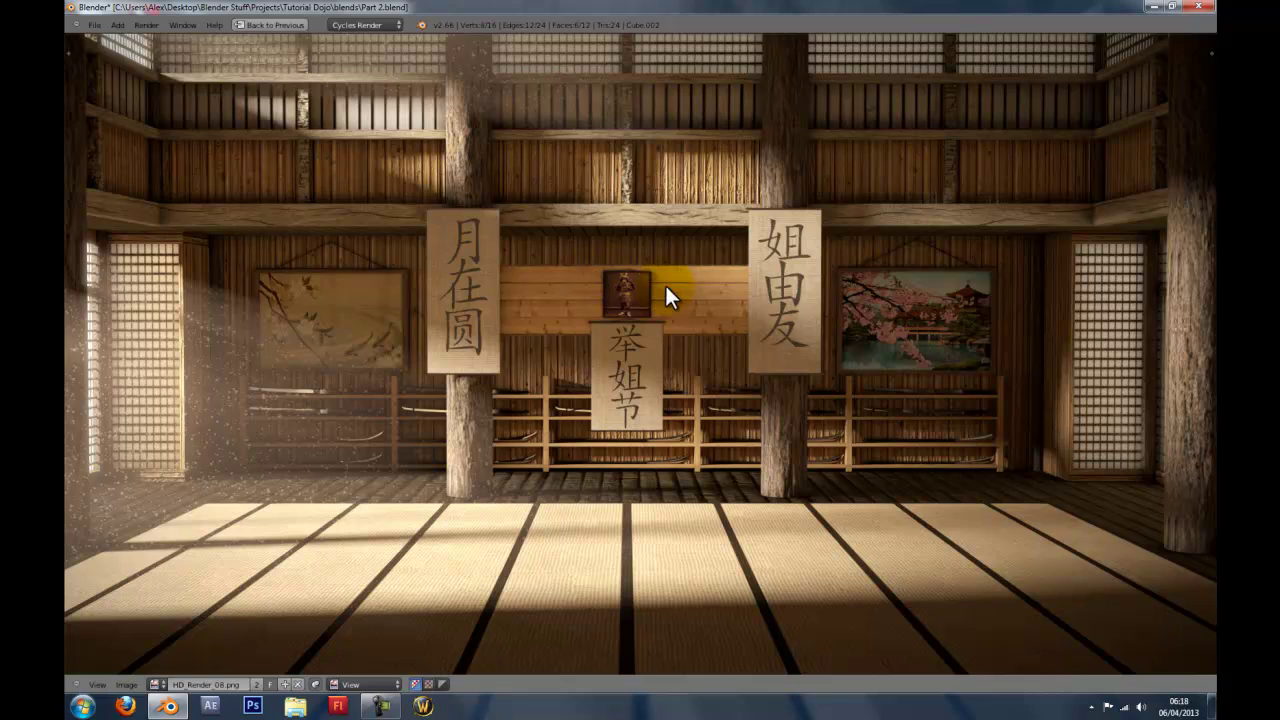
pyautogui.scroll(5, 709, 346)
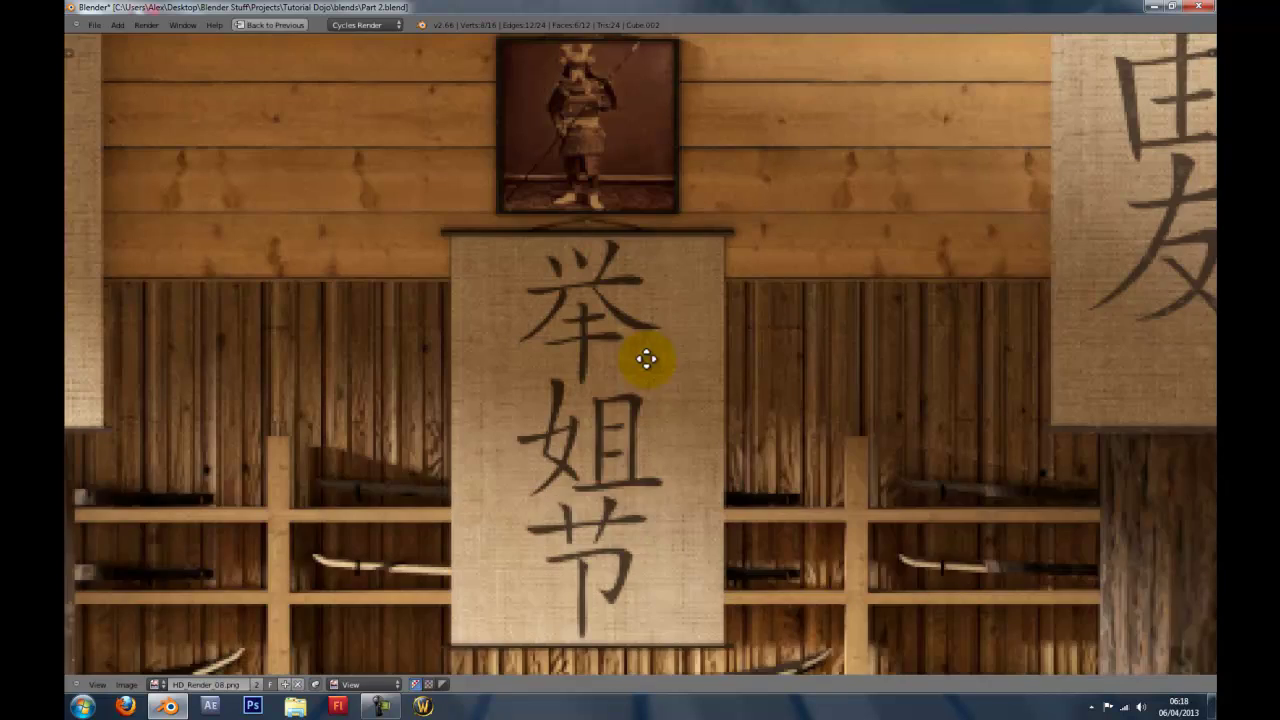
pyautogui.moveTo(646, 357); pyautogui.dragTo(699, 510, button='middle')
pyautogui.scroll(-7, 684, 368)
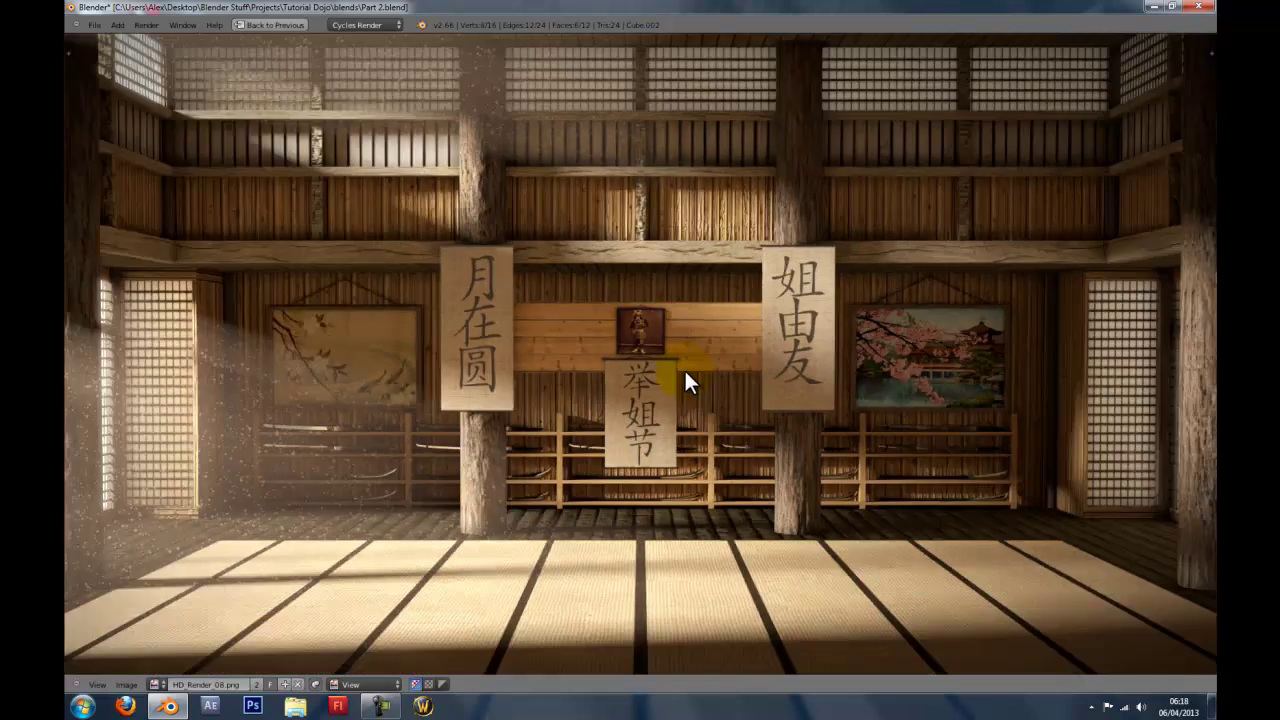
pyautogui.hotkey('ctrl', 'Up')
# Widen the picture panel slightly along X to match the reference proportions.
pyautogui.scroll(2, 457, 273)
pyautogui.keyDown('shift'); pyautogui.moveTo(500, 277); pyautogui.dragTo(498, 391, button='middle'); pyautogui.keyUp('shift')
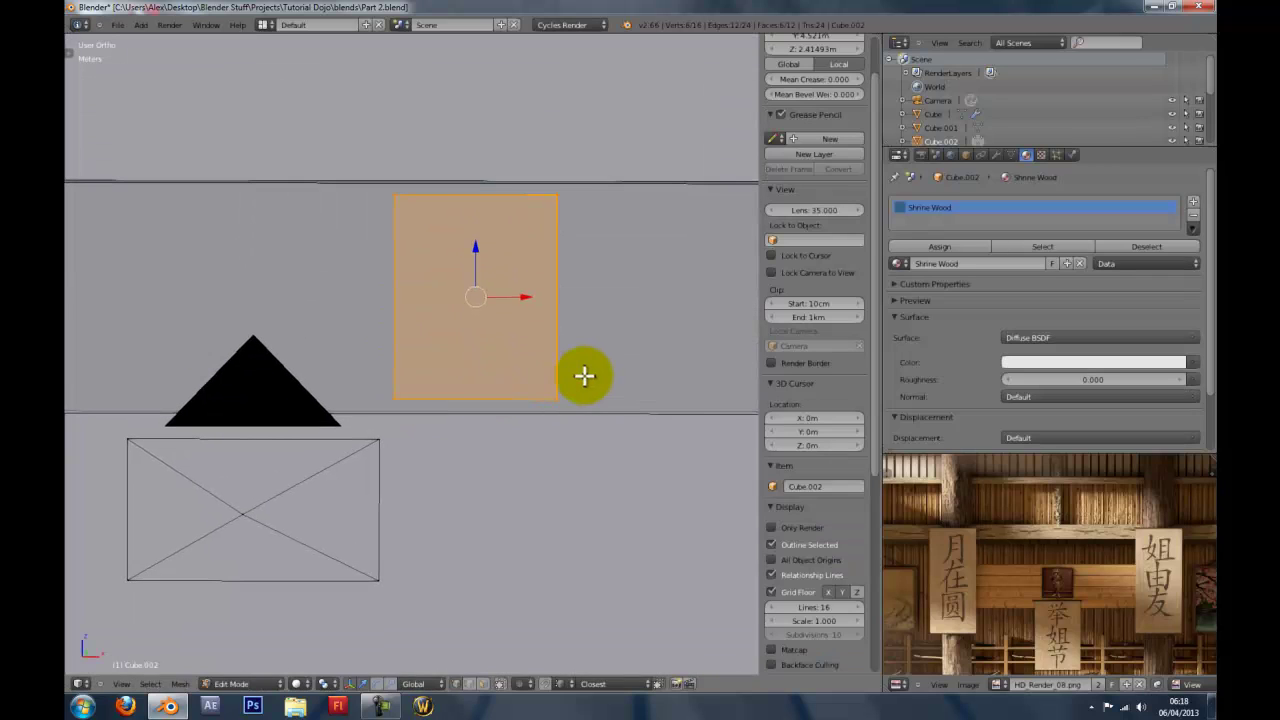
pyautogui.press('s')
pyautogui.press('x')
pyautogui.click(594, 373)
# Shift the picture panel along Y to about 4.571 m so its back meets the front of the shrine panel.
pyautogui.moveTo(594, 373); pyautogui.dragTo(632, 376, button='middle')
pyautogui.press('g')
pyautogui.press('y')
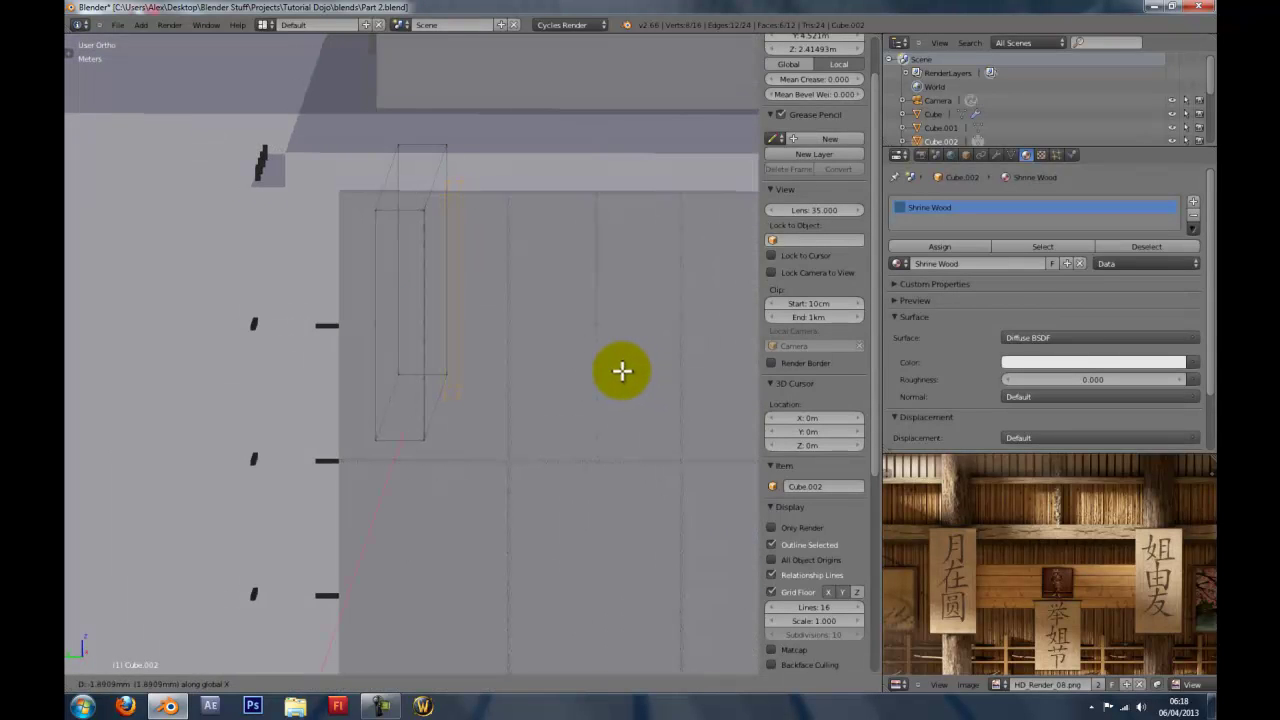
pyautogui.click(621, 369)
pyautogui.press('z')
pyautogui.moveTo(620, 367)
pyautogui.mouseDown(button='middle')
pyautogui.moveTo(600, 358)
pyautogui.moveTo(616, 363)
pyautogui.mouseUp(button='middle')
pyautogui.press('KP_1')
pyautogui.press('KP_3')
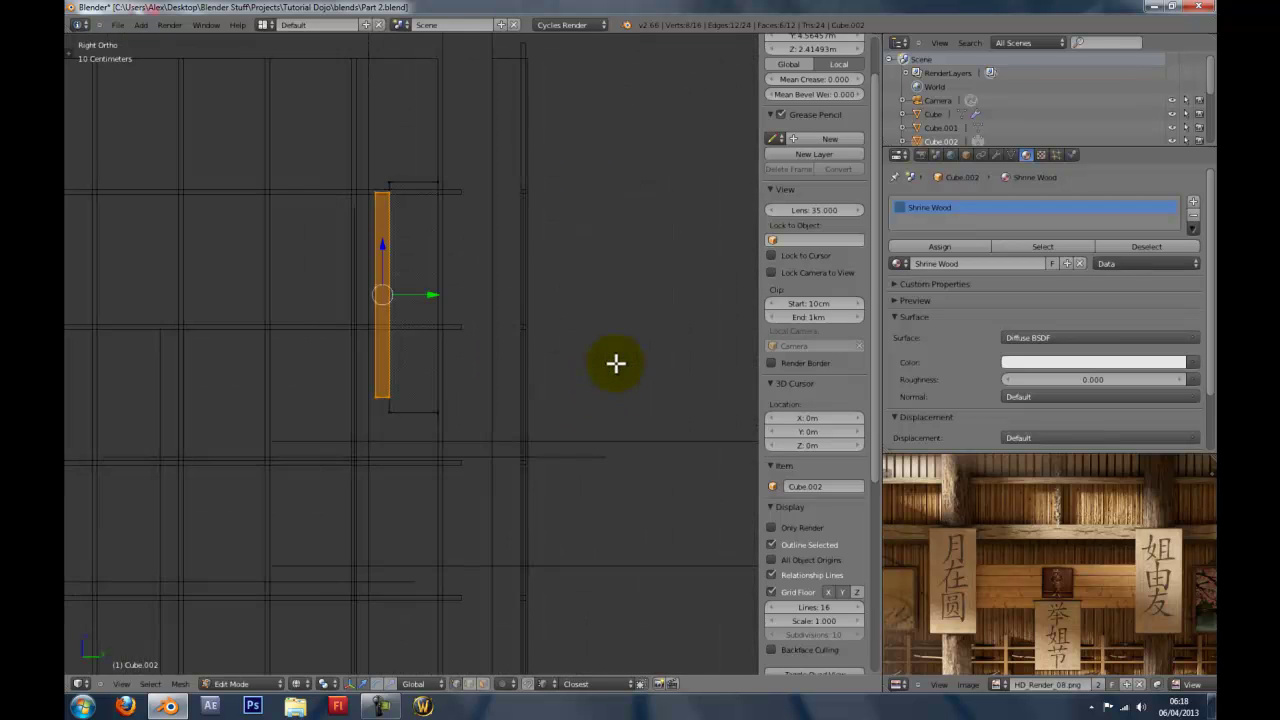
pyautogui.press('z')
pyautogui.scroll(3, 467, 308)
pyautogui.press('g')
pyautogui.press('y')
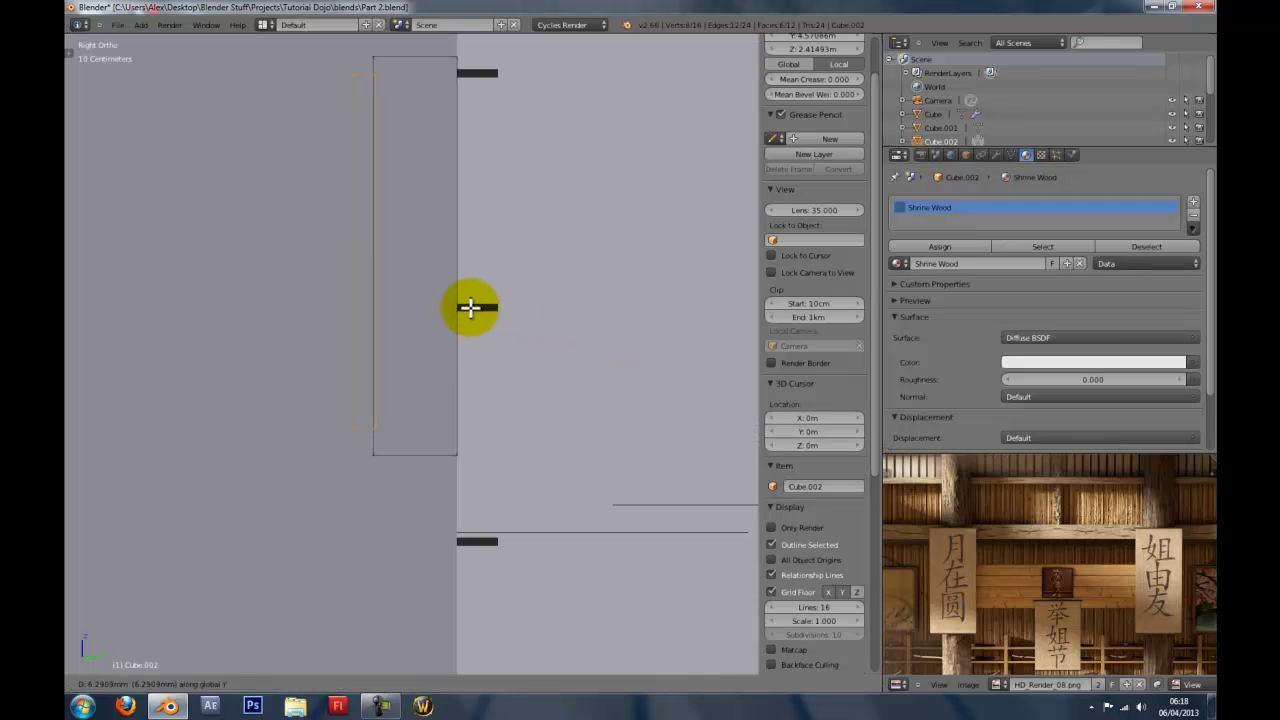
pyautogui.click(470, 308)
# Extrude the picture panel's front face in place and scale it inward to form a thin frame border.
pyautogui.press('z')
pyautogui.moveTo(406, 297); pyautogui.dragTo(560, 296, button='middle')
pyautogui.press('z')
pyautogui.scroll(-3, 534, 305)
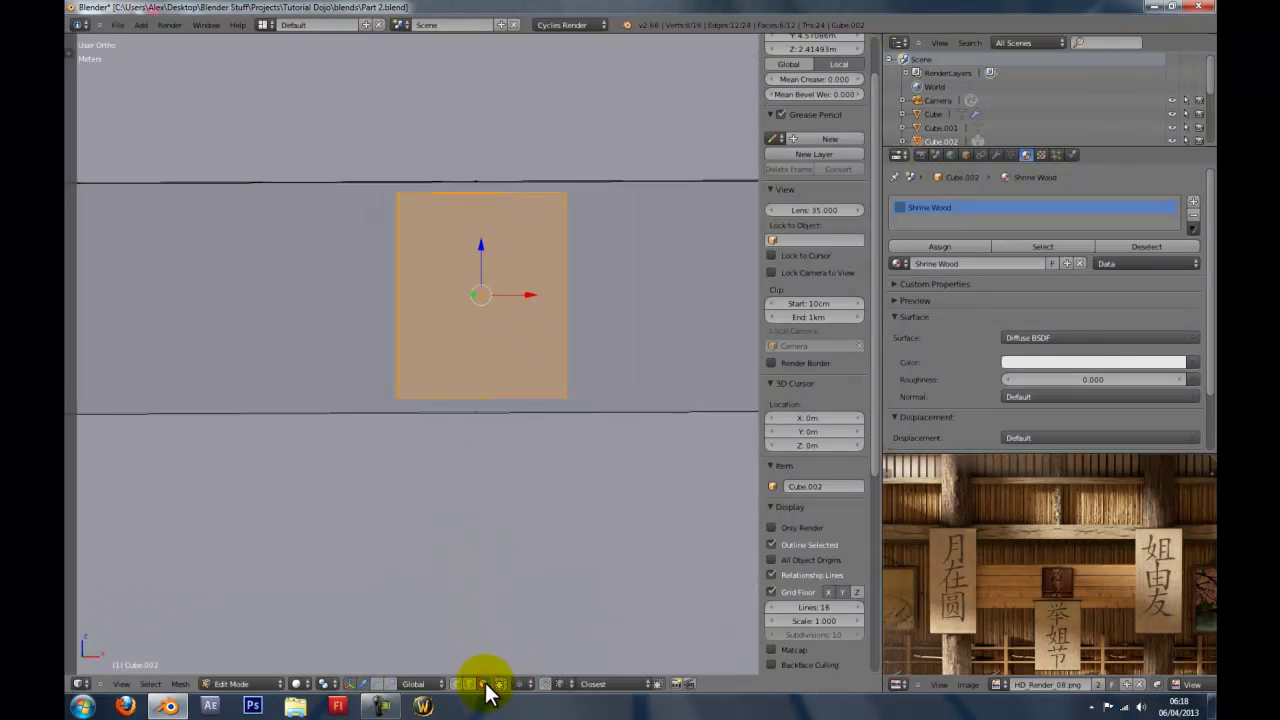
pyautogui.moveTo(517, 457); pyautogui.dragTo(444, 472, button='middle')
pyautogui.rightClick(431, 325)
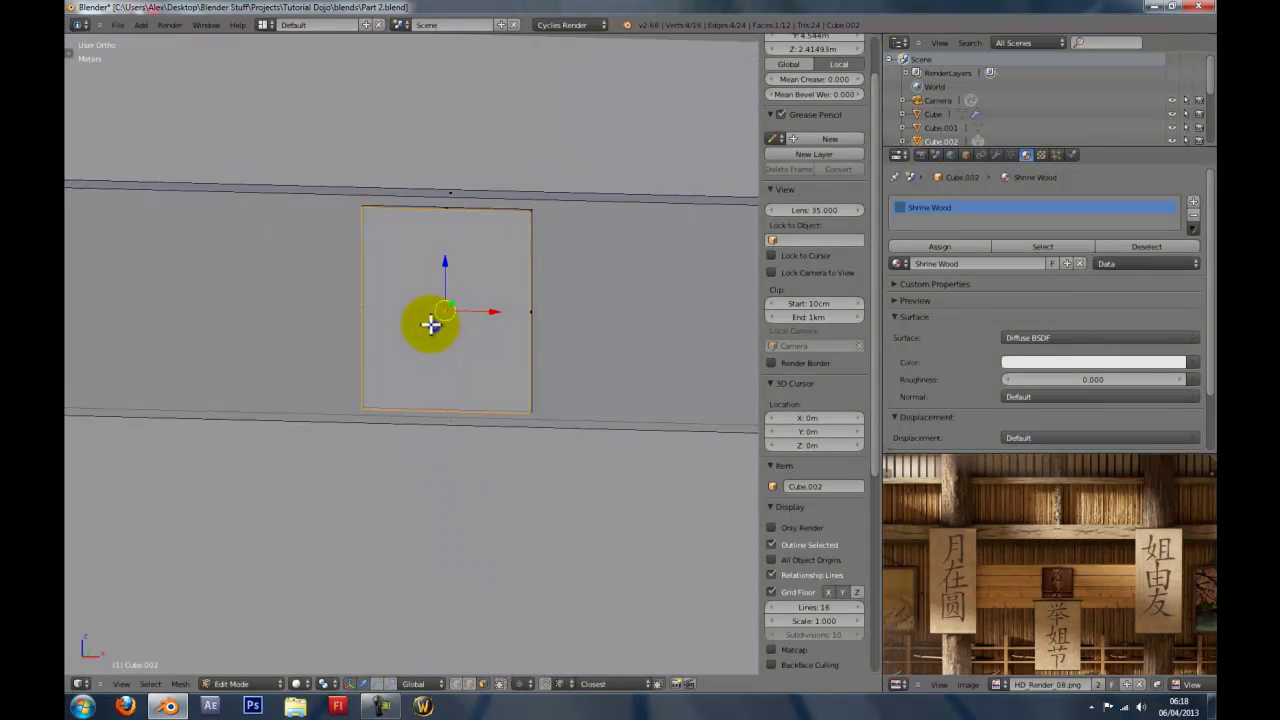
pyautogui.moveTo(431, 325); pyautogui.dragTo(525, 346, button='middle')
pyautogui.press('e')
pyautogui.rightClick(637, 370)
pyautogui.press('s')
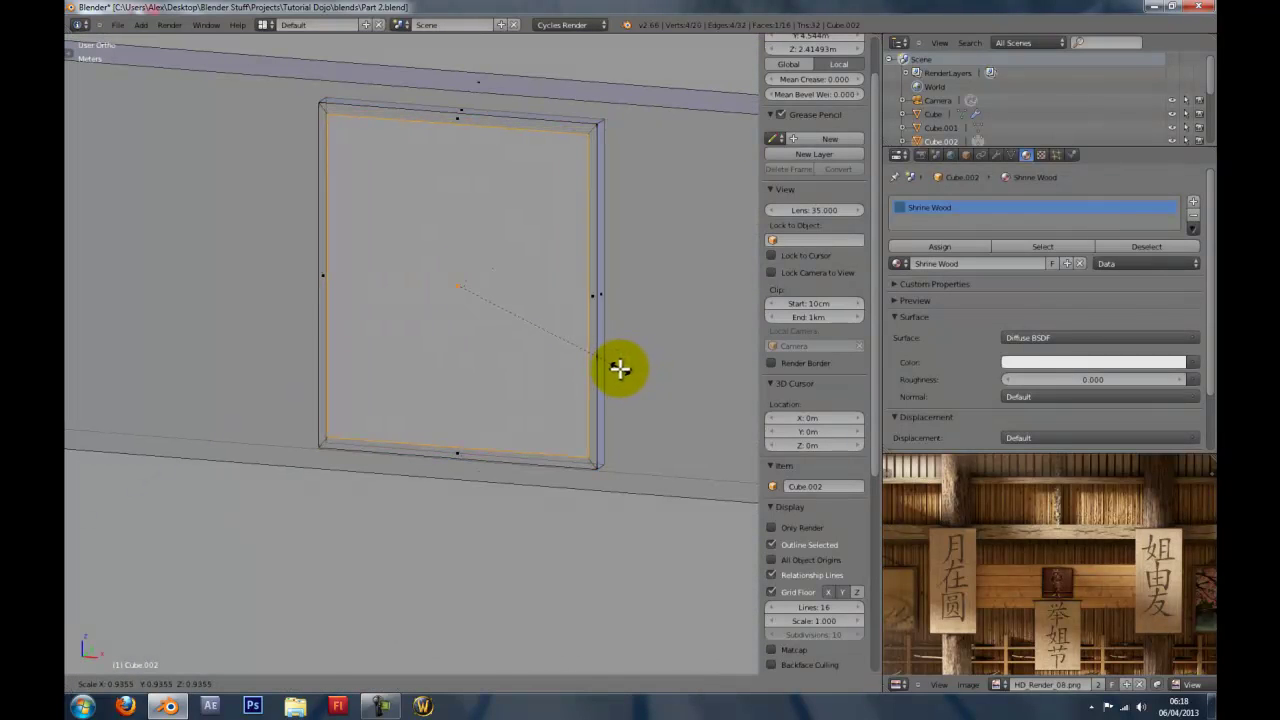
pyautogui.click(618, 368)
# Scale the inner face along X and Z to make the frame border narrow and even on all sides.
pyautogui.press('KP_1')
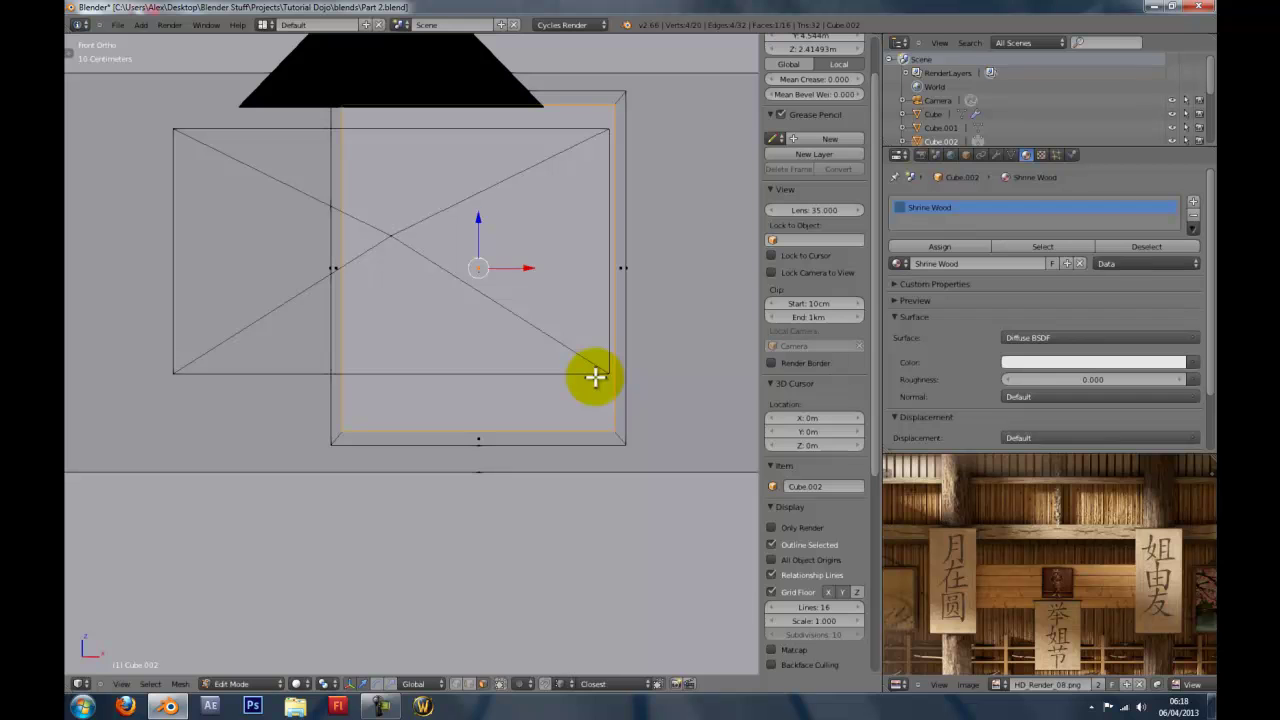
pyautogui.press('s')
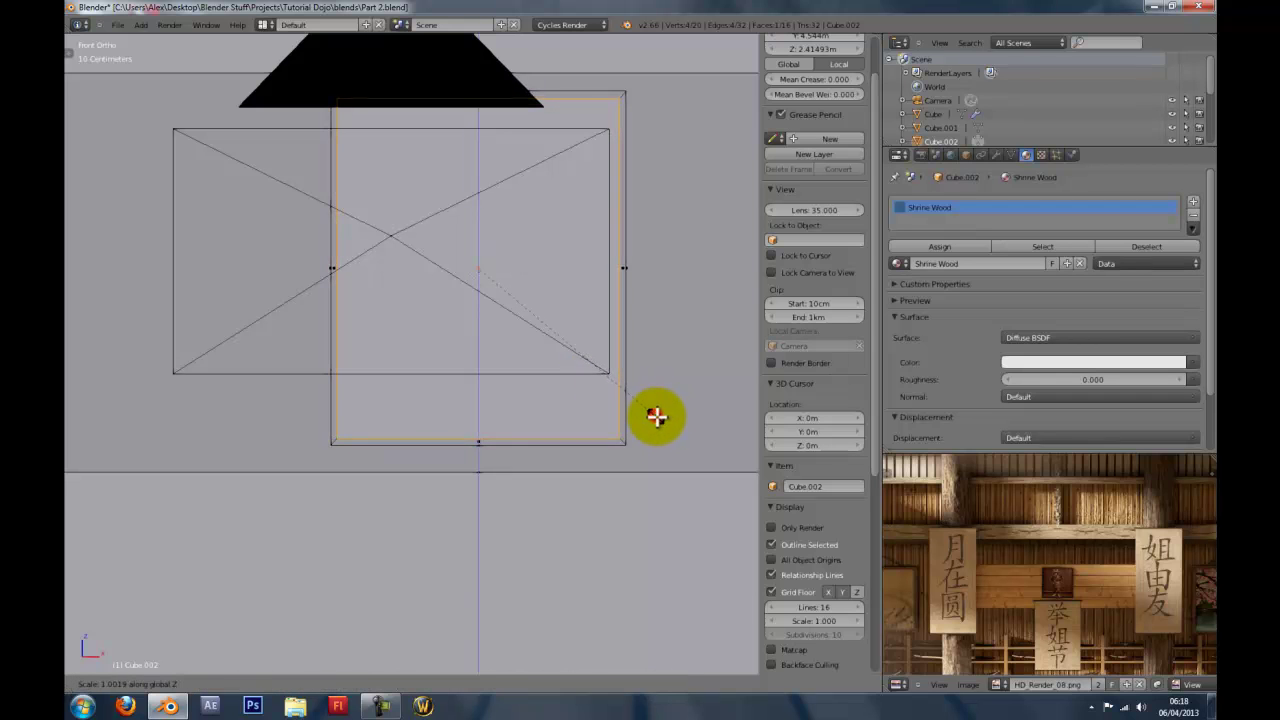
pyautogui.click(657, 418)
# Extrude the inner face back along Y to about 4.565 m to recess the picture within its frame.
pyautogui.moveTo(657, 420); pyautogui.dragTo(556, 440, button='middle')
pyautogui.press('e')
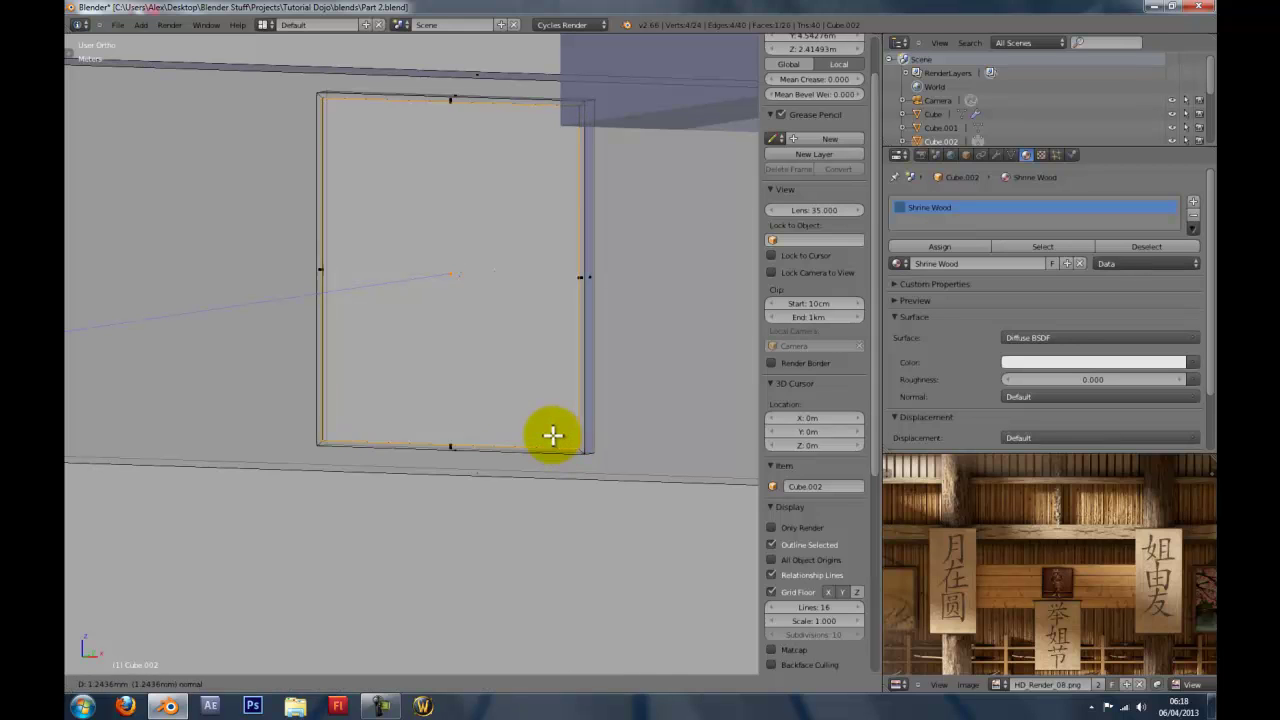
pyautogui.press('x')
pyautogui.press('z')
pyautogui.press('y')
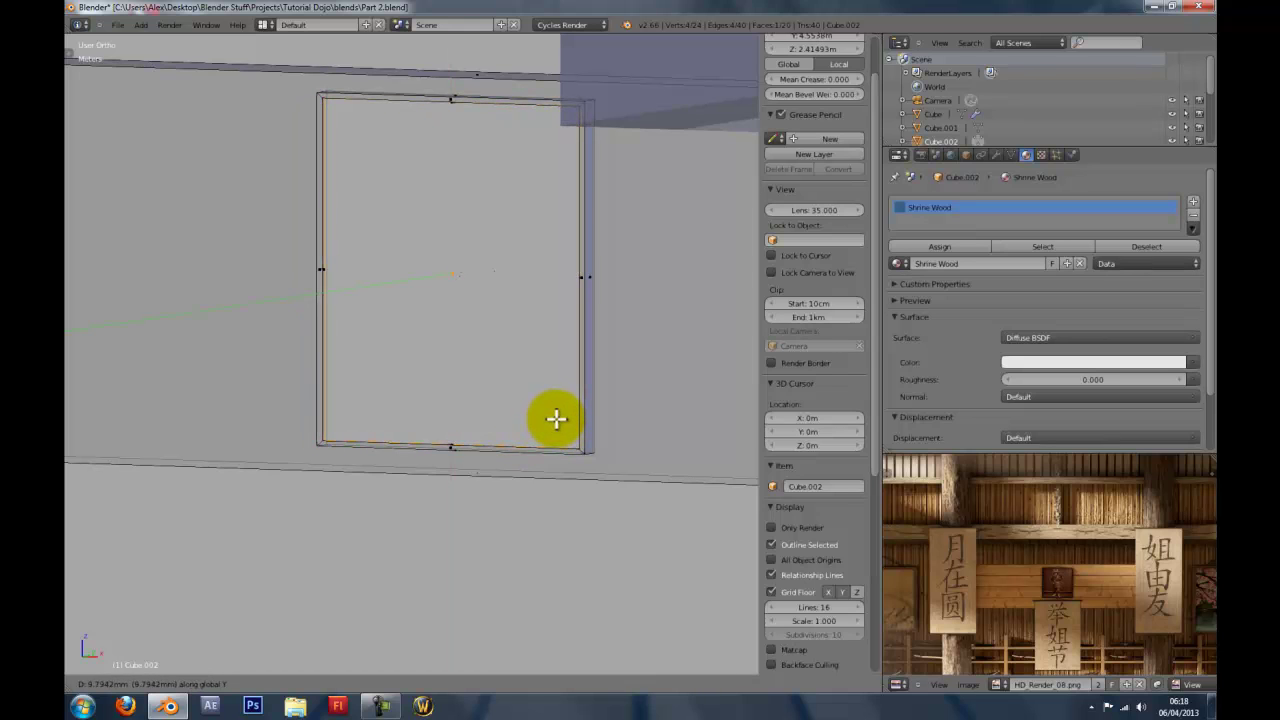
pyautogui.click(557, 418)
# Deepen the picture recess by moving the inner face along Y to about 4.573 m, checking it from the side.
pyautogui.press('KP_3')
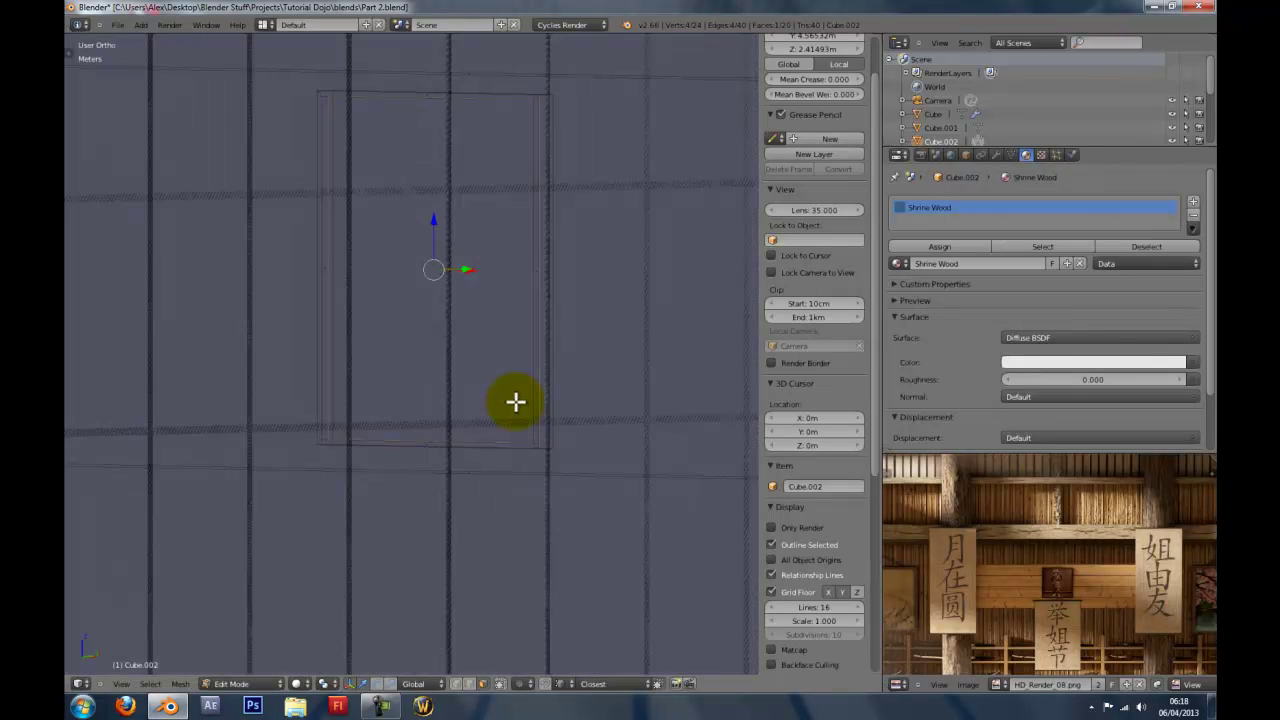
pyautogui.scroll(3, 515, 401)
pyautogui.press('z')
pyautogui.scroll(-1, 515, 401)
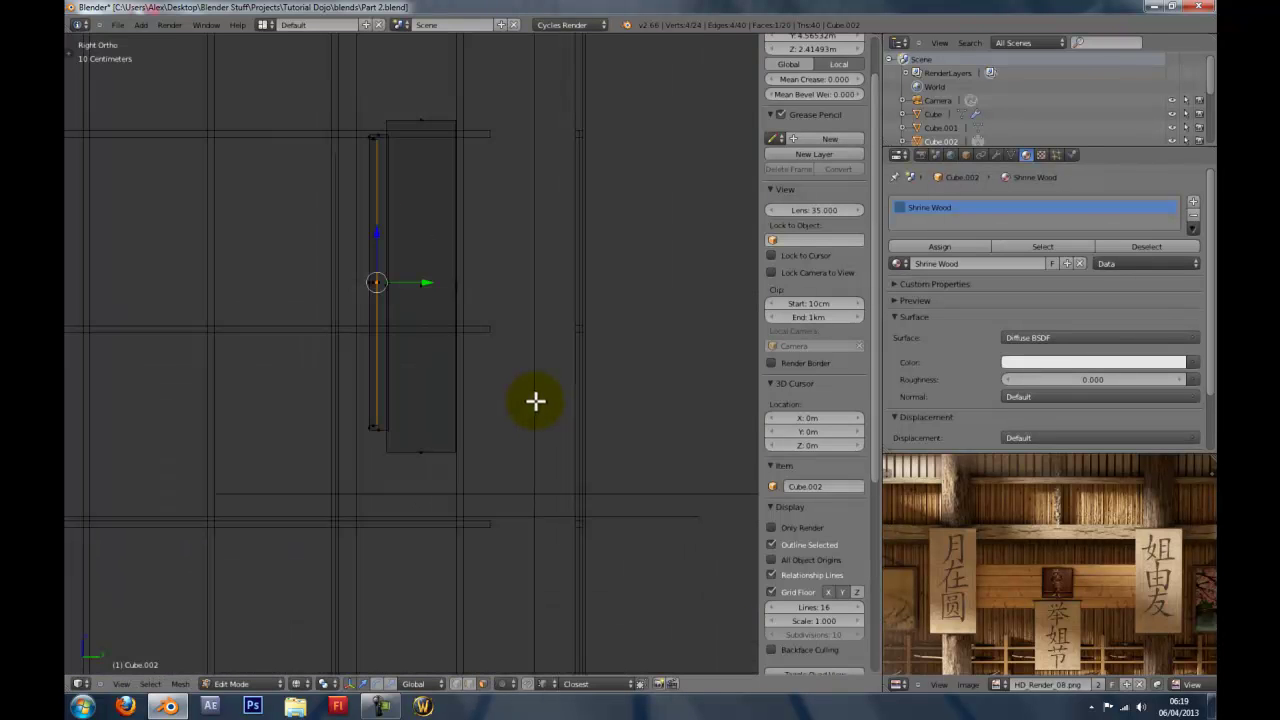
pyautogui.press('g')
pyautogui.press('y')
pyautogui.click(542, 399)
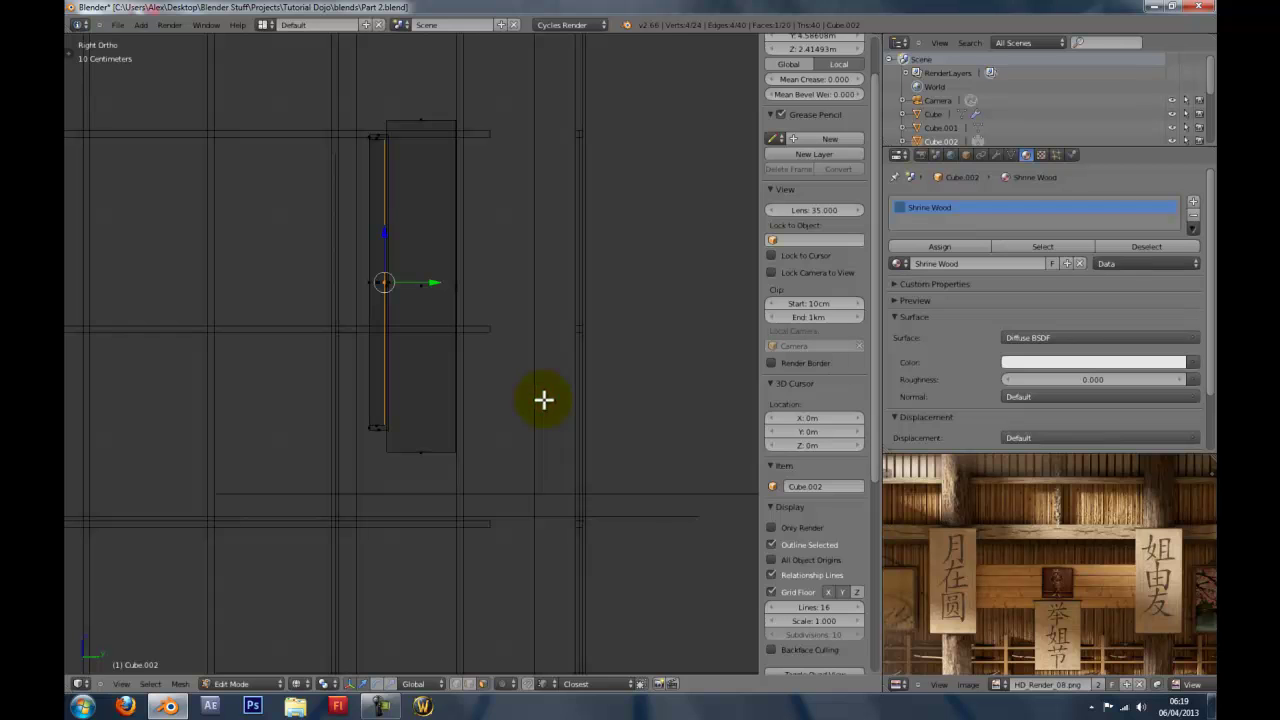
pyautogui.press('g')
pyautogui.press('y')
pyautogui.click(537, 400)
pyautogui.press('z')
pyautogui.moveTo(454, 406); pyautogui.dragTo(635, 413, button='middle')
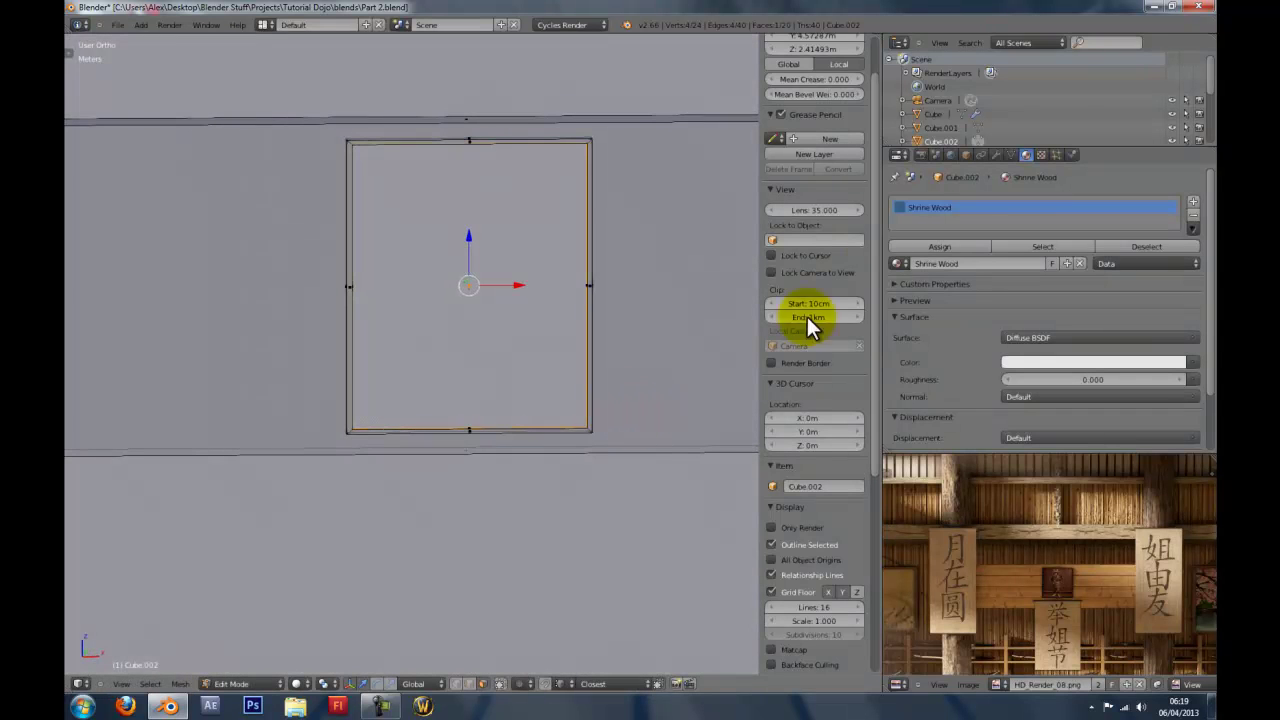
# Add a second material slot to the mesh with a new material named picture.
pyautogui.click(1192, 206)
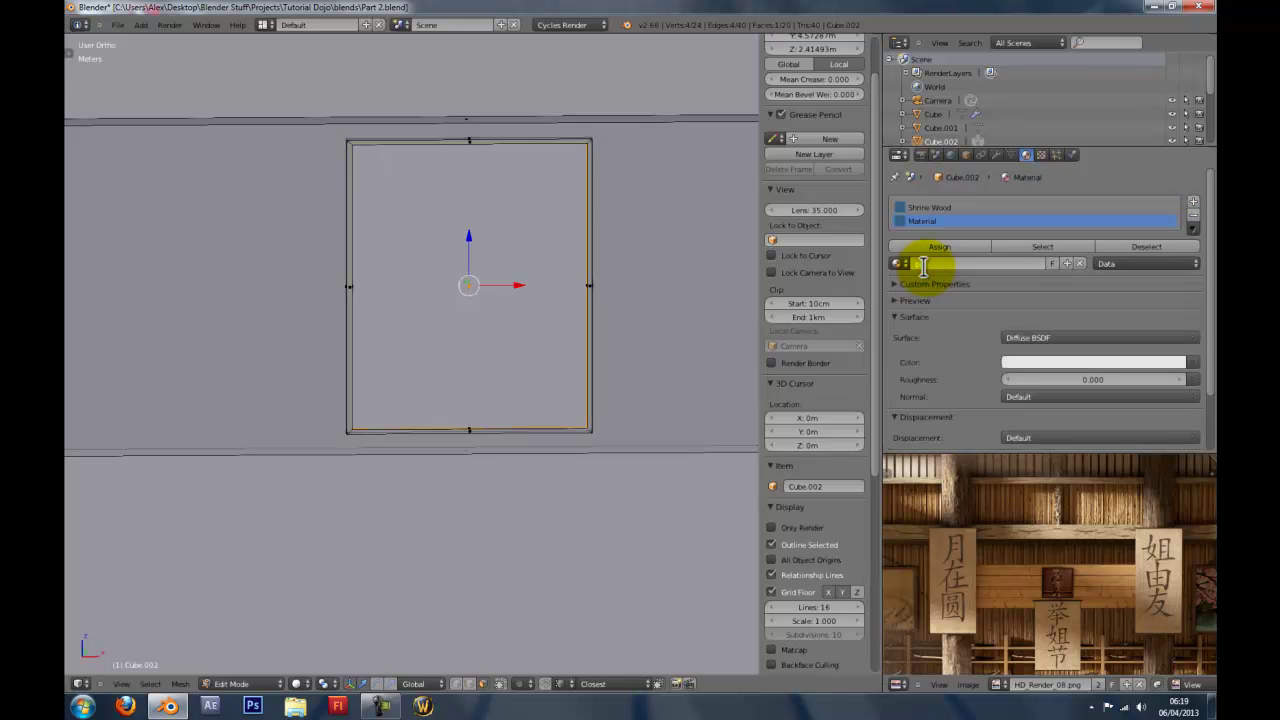
pyautogui.write('picture')
pyautogui.press('Return')
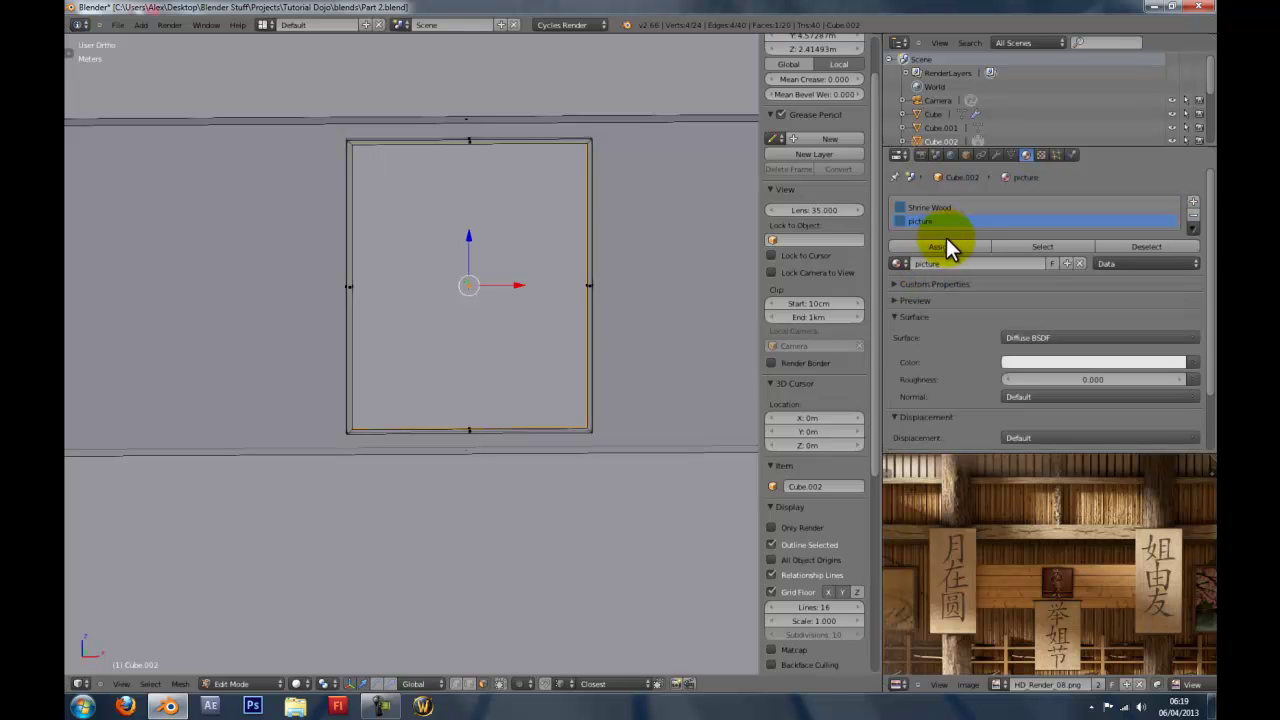
# Assign the picture material to the inner face, then select the linked frame mesh without the faces using that material.
pyautogui.click(940, 245)
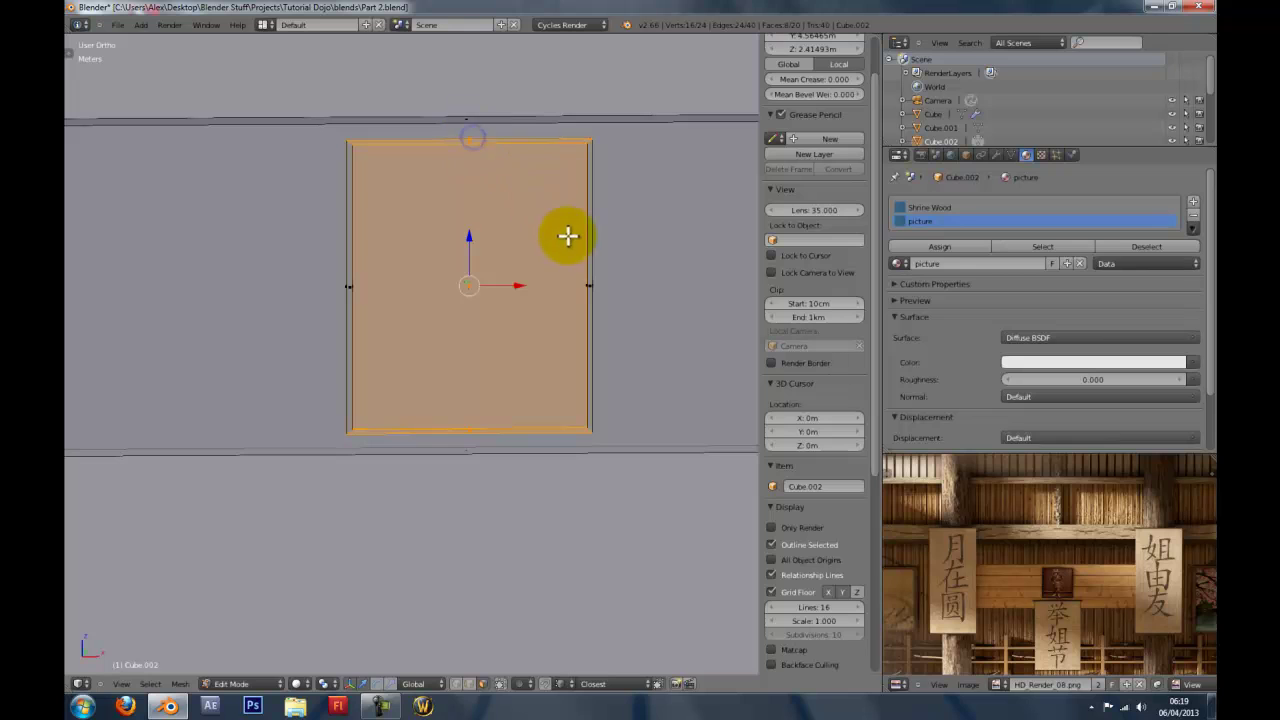
pyautogui.click(591, 287)
pyautogui.press('l')
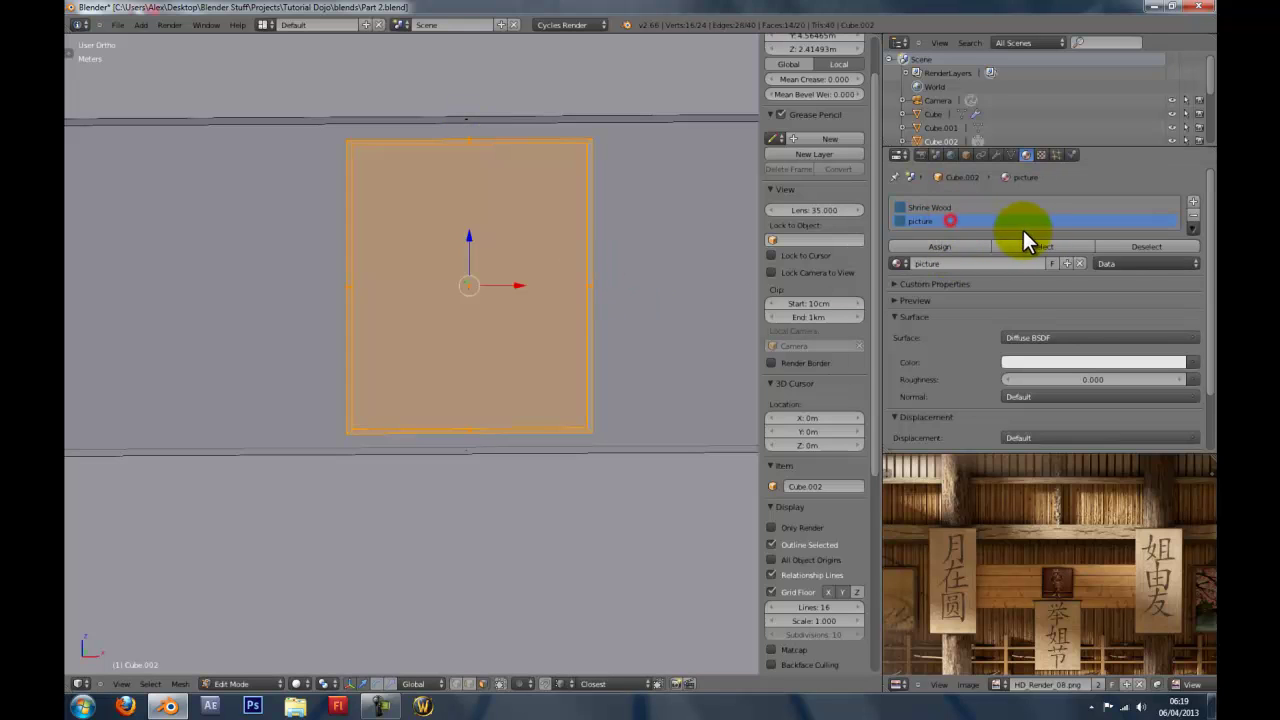
pyautogui.moveTo(529, 260)
pyautogui.mouseDown(button='middle')
pyautogui.moveTo(437, 251)
pyautogui.moveTo(607, 252)
pyautogui.moveTo(543, 266)
pyautogui.mouseUp(button='middle')
pyautogui.click(471, 278)
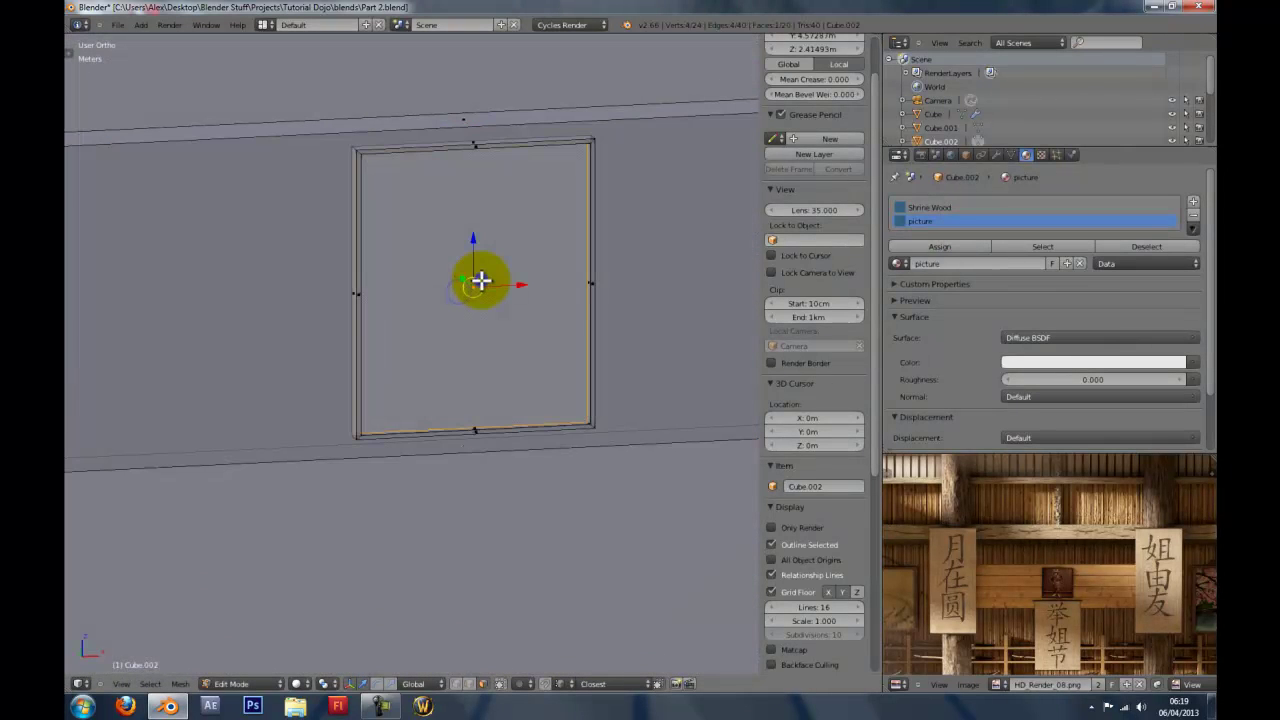
pyautogui.press('l')
pyautogui.moveTo(691, 346); pyautogui.dragTo(648, 326, button='middle')
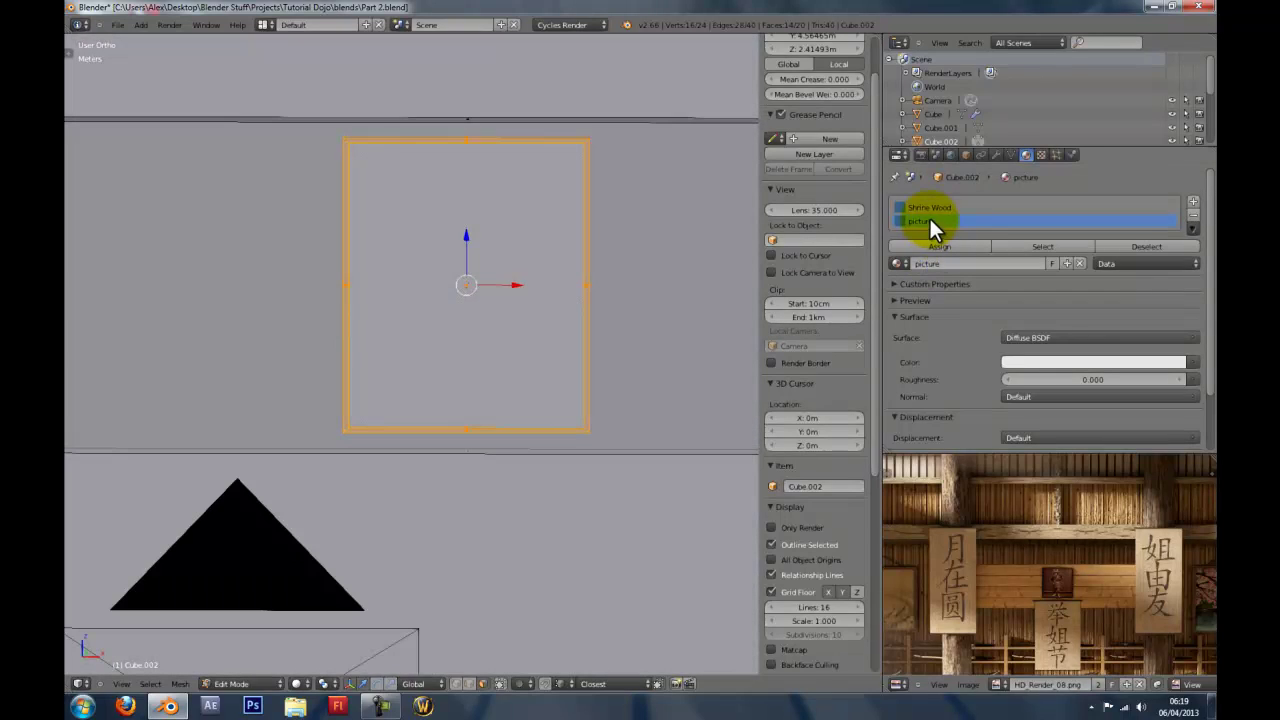
pyautogui.click(1130, 245)
# Add a third material slot with a new material named picture frame and assign it to the selected frame faces.
pyautogui.moveTo(271, 357); pyautogui.dragTo(377, 336, button='middle')
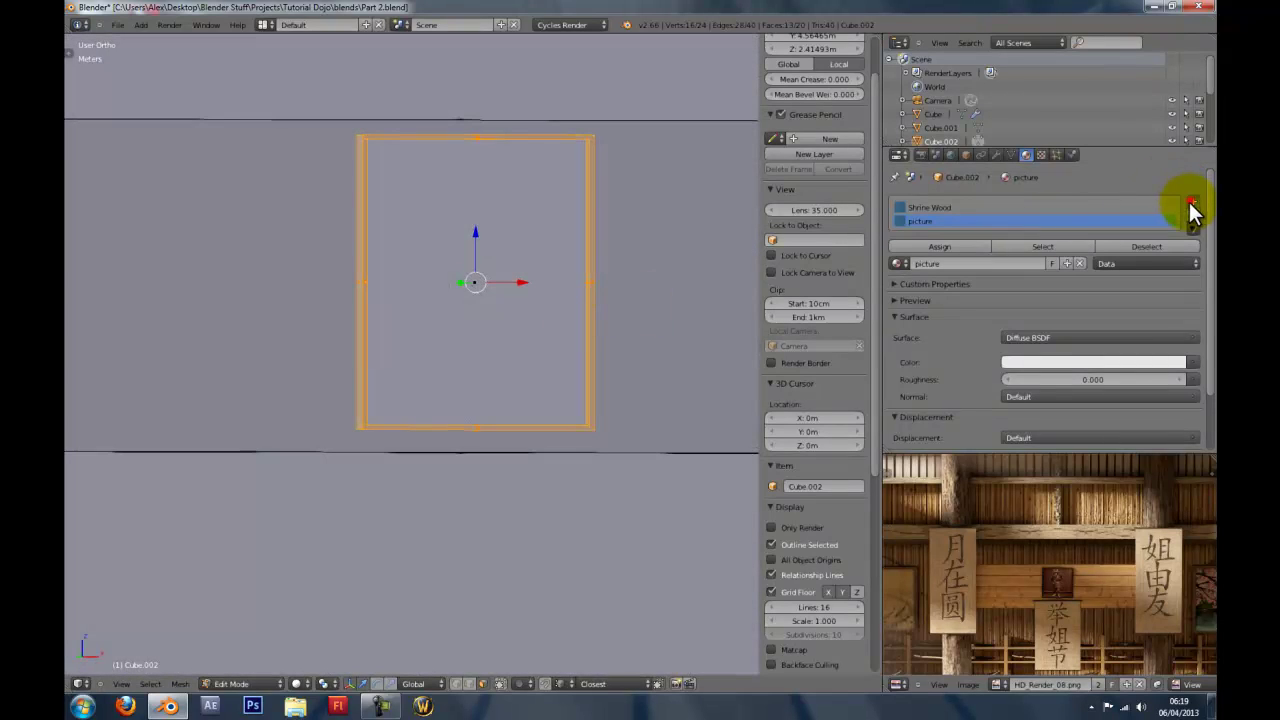
pyautogui.click(1191, 202)
pyautogui.click(988, 266)
pyautogui.doubleClick(988, 270)
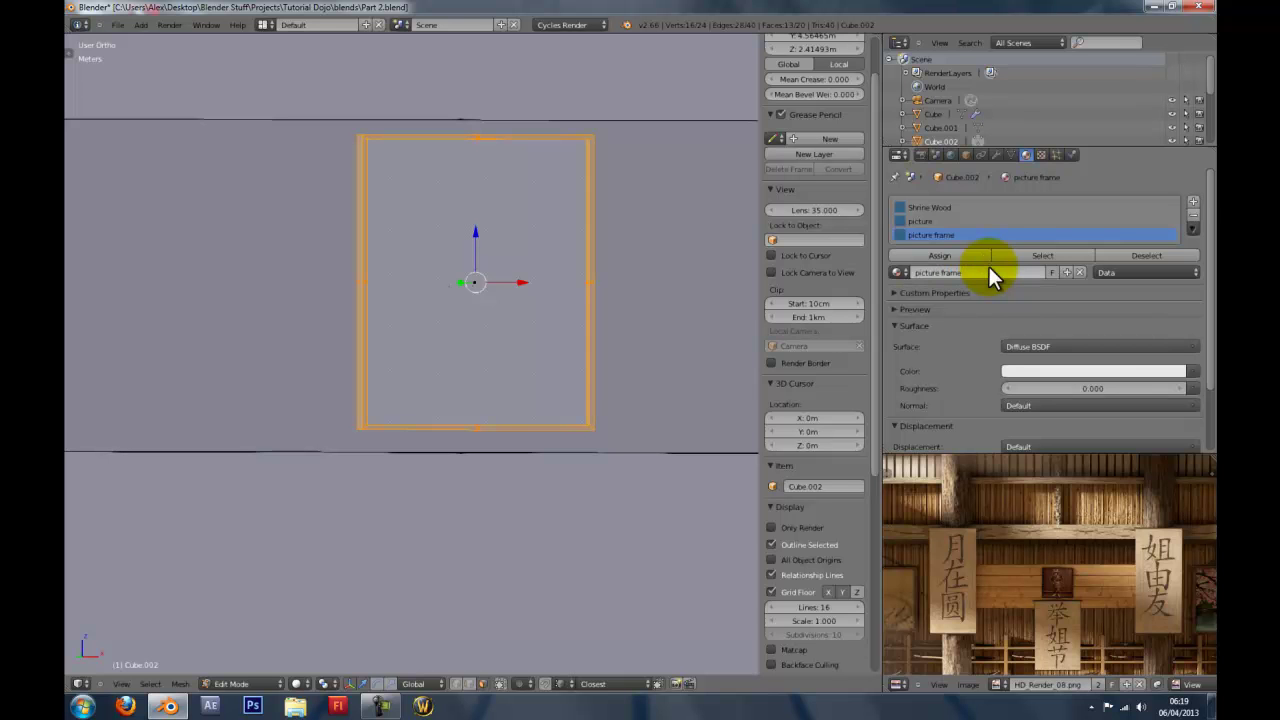
pyautogui.click(976, 259)
# Examine the samurai picture's frame and surroundings in the reference image and compare them with the modelled frame on the shrine panel.
pyautogui.hotkey('ctrl', 'Up')
pyautogui.scroll(6, 735, 450)
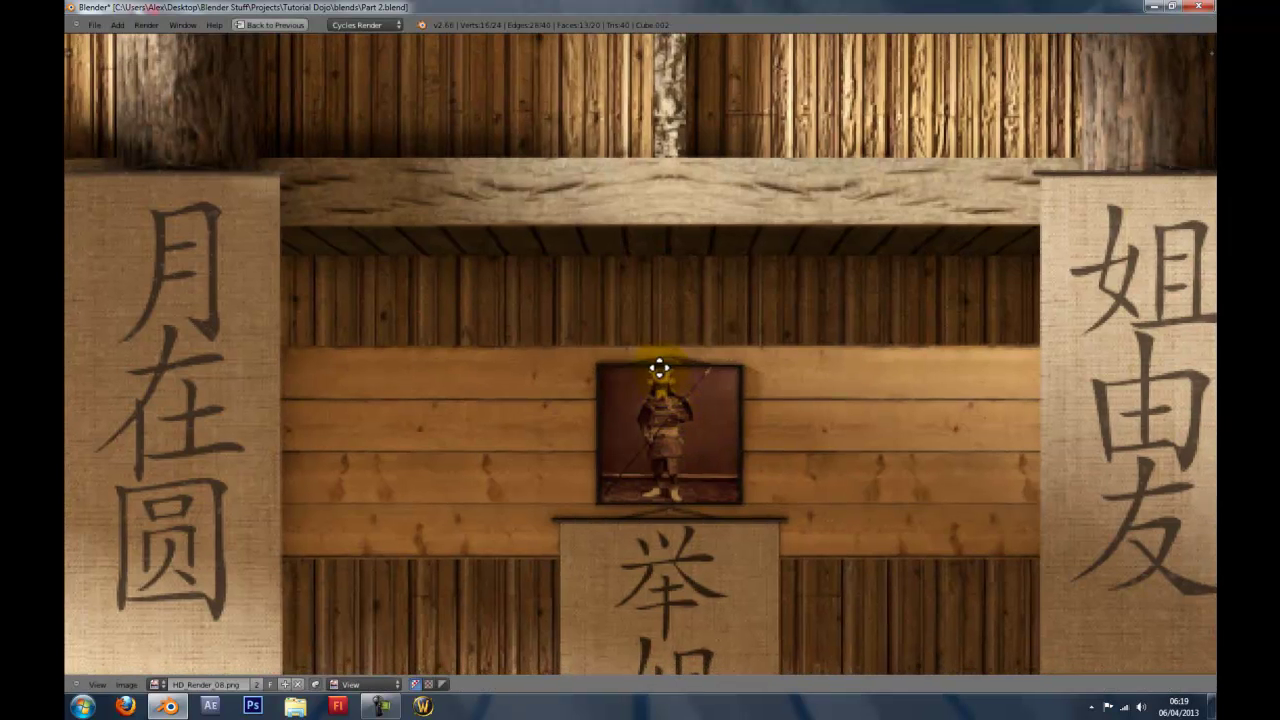
pyautogui.scroll(5, 656, 347)
pyautogui.scroll(-11, 668, 349)
pyautogui.scroll(-2, 668, 349)
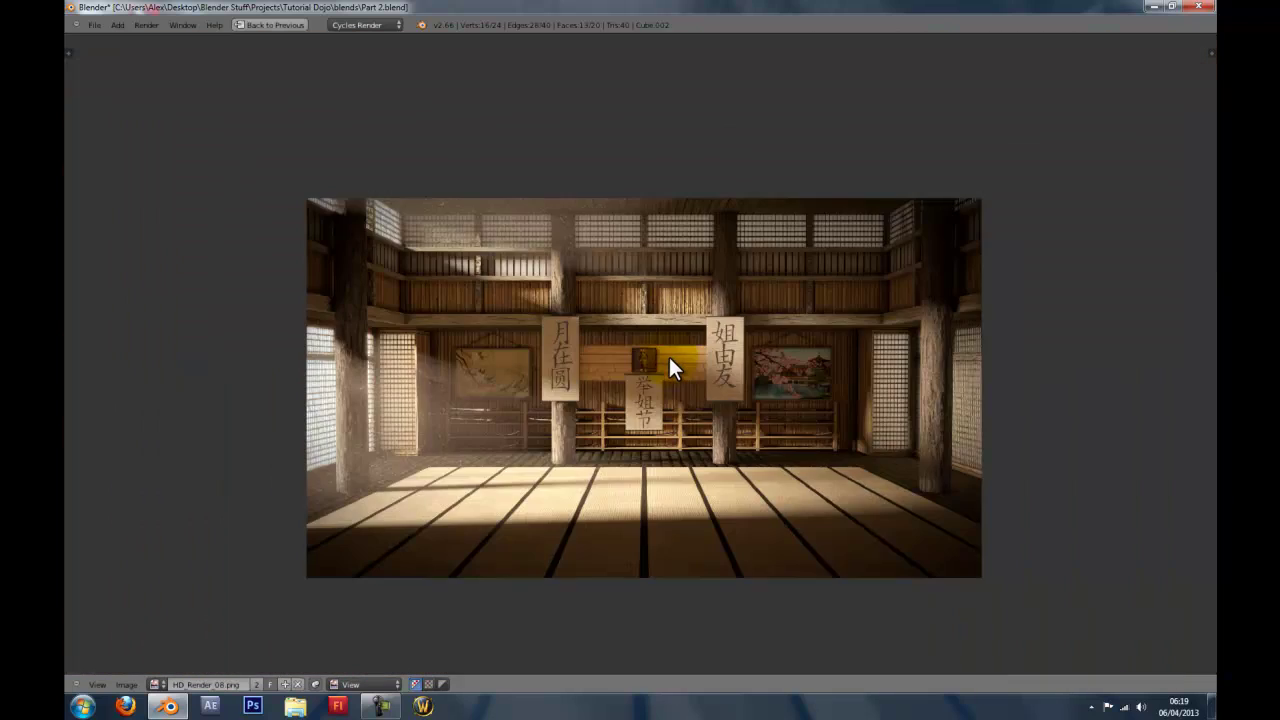
pyautogui.scroll(2, 669, 357)
pyautogui.hotkey('ctrl', 'Up')
pyautogui.moveTo(646, 326); pyautogui.dragTo(567, 330, button='middle')
pyautogui.scroll(7, 572, 293)
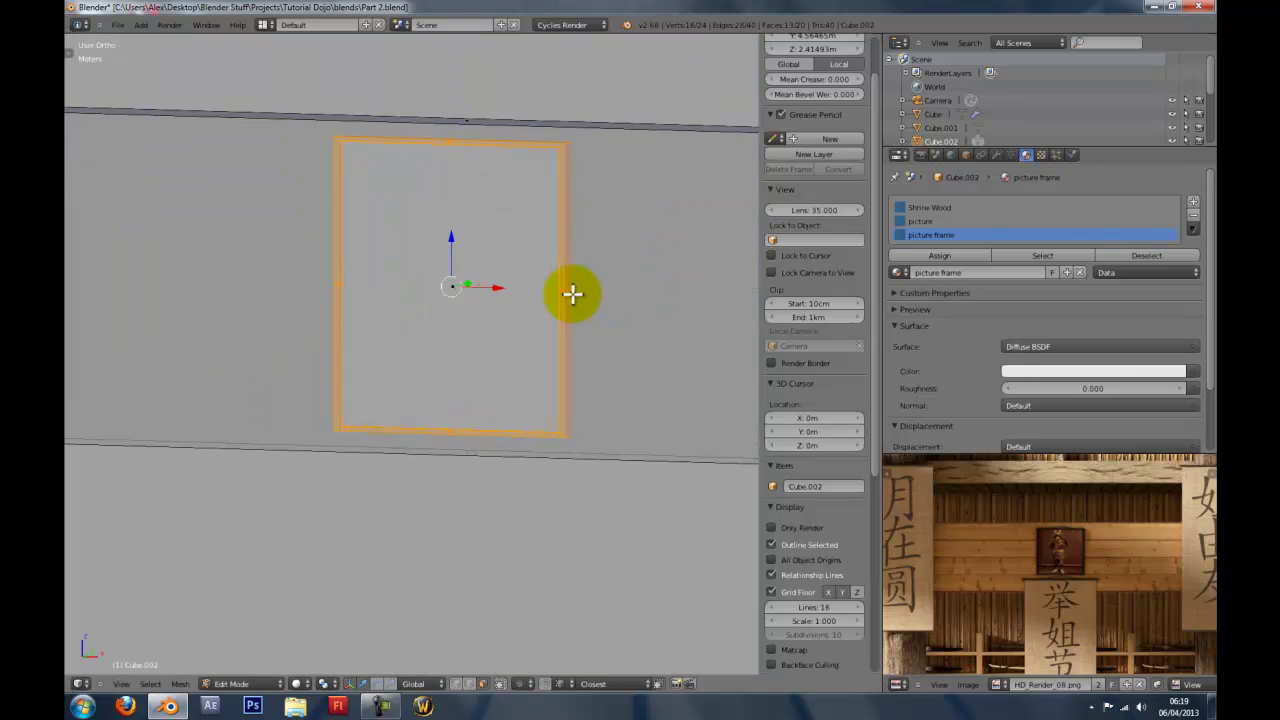
pyautogui.scroll(-4, 574, 296)
pyautogui.press('Tab')
pyautogui.scroll(-3, 445, 349)
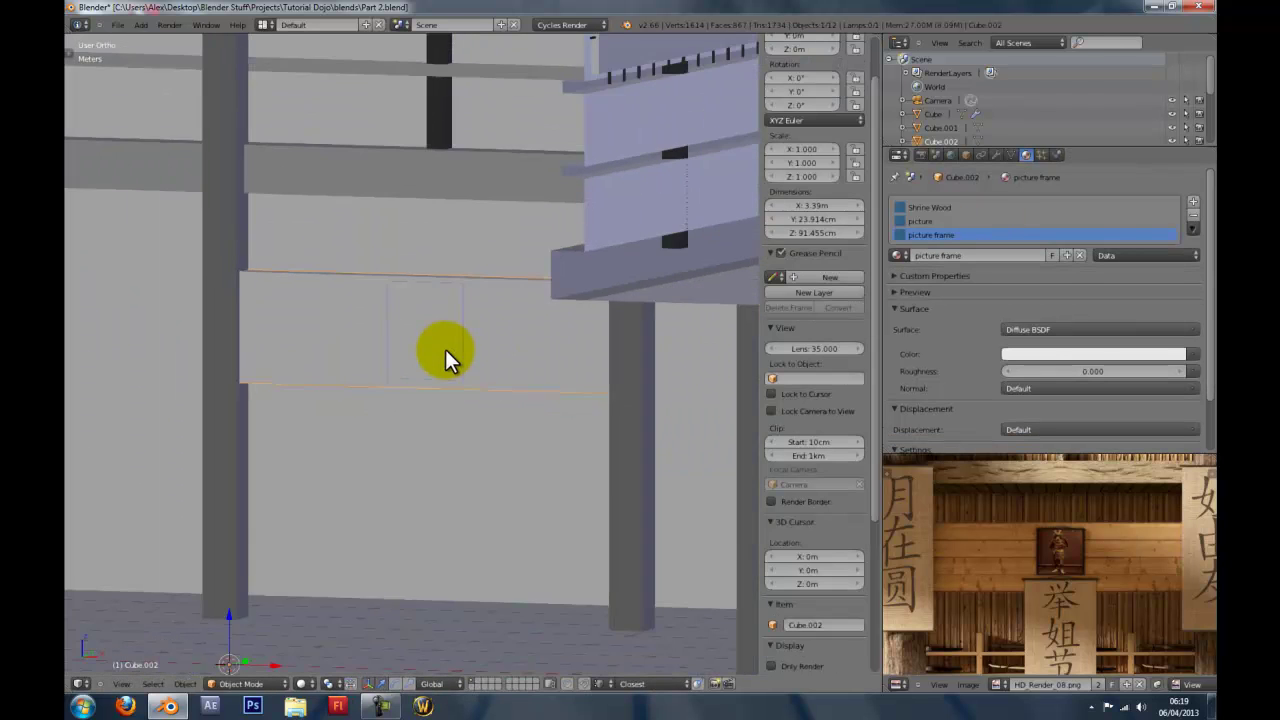
pyautogui.moveTo(445, 349)
pyautogui.mouseDown(button='middle')
pyautogui.moveTo(553, 339)
pyautogui.moveTo(469, 357)
pyautogui.mouseUp(button='middle')
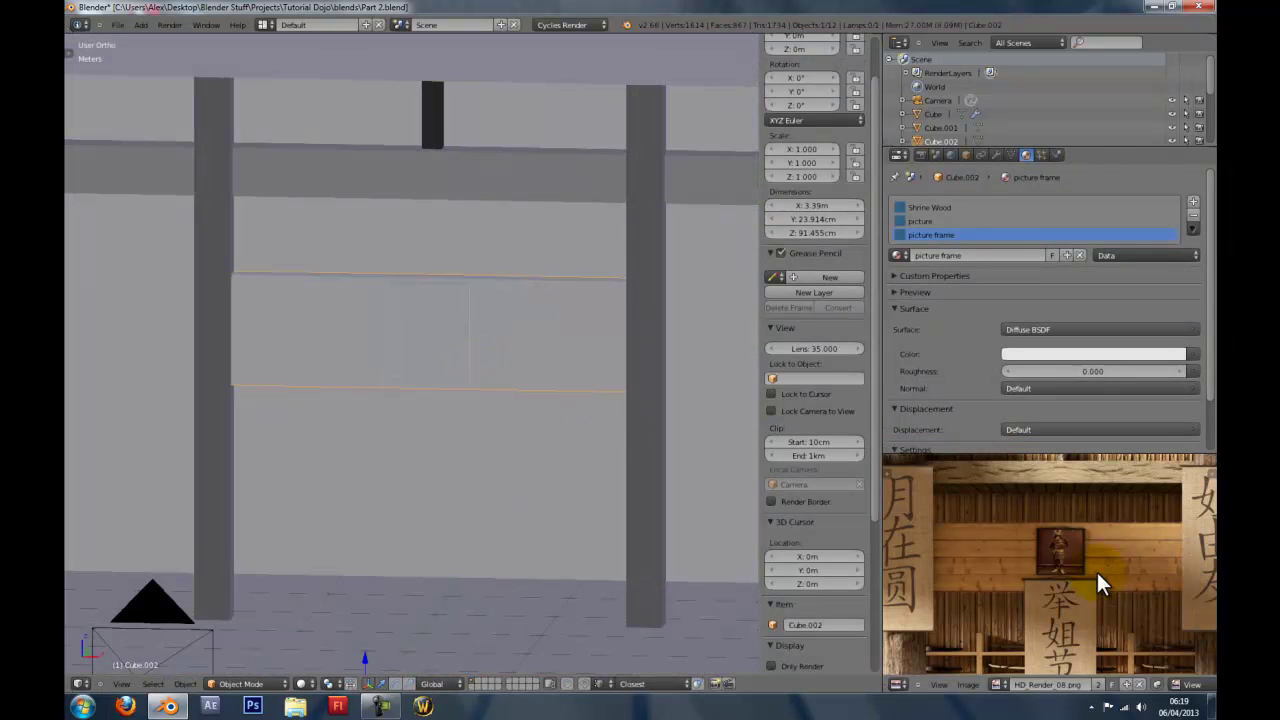
pyautogui.scroll(4, 1075, 576)
pyautogui.scroll(4, 1068, 583)
pyautogui.moveTo(1070, 580); pyautogui.dragTo(1054, 645, button='middle')
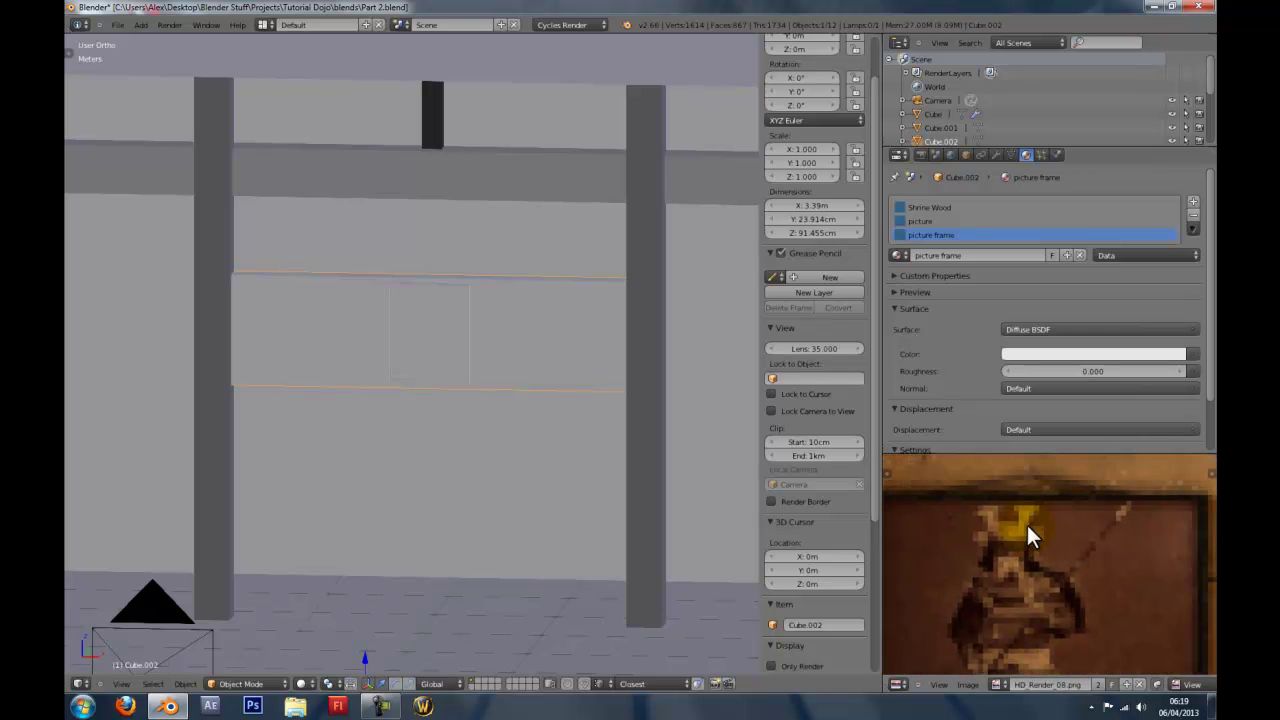
pyautogui.moveTo(1027, 525); pyautogui.dragTo(1023, 551, button='middle')
# Darken the viewport color of the picture frame material and check the frame in Object Mode.
pyautogui.press('Tab')
pyautogui.press('KP_Decimal')
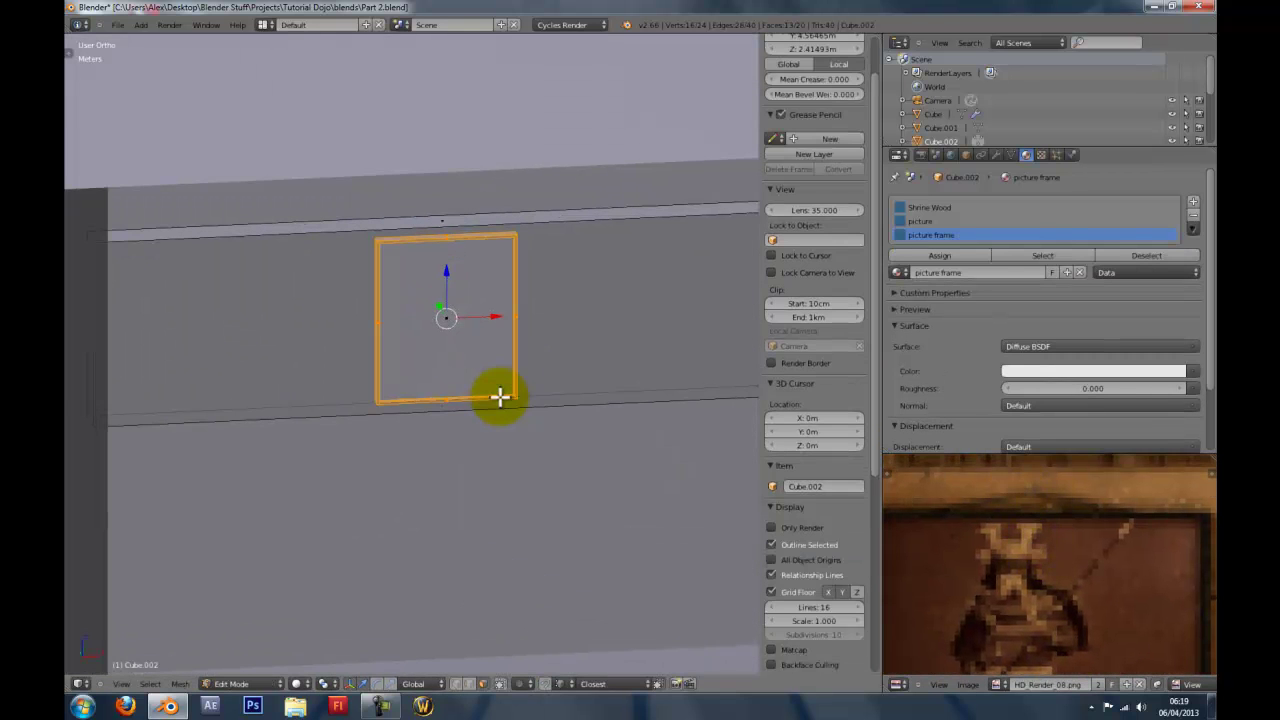
pyautogui.scroll(-5, 1035, 510)
pyautogui.scroll(-3, 1035, 540)
pyautogui.moveTo(740, 480); pyautogui.dragTo(555, 362, button='middle')
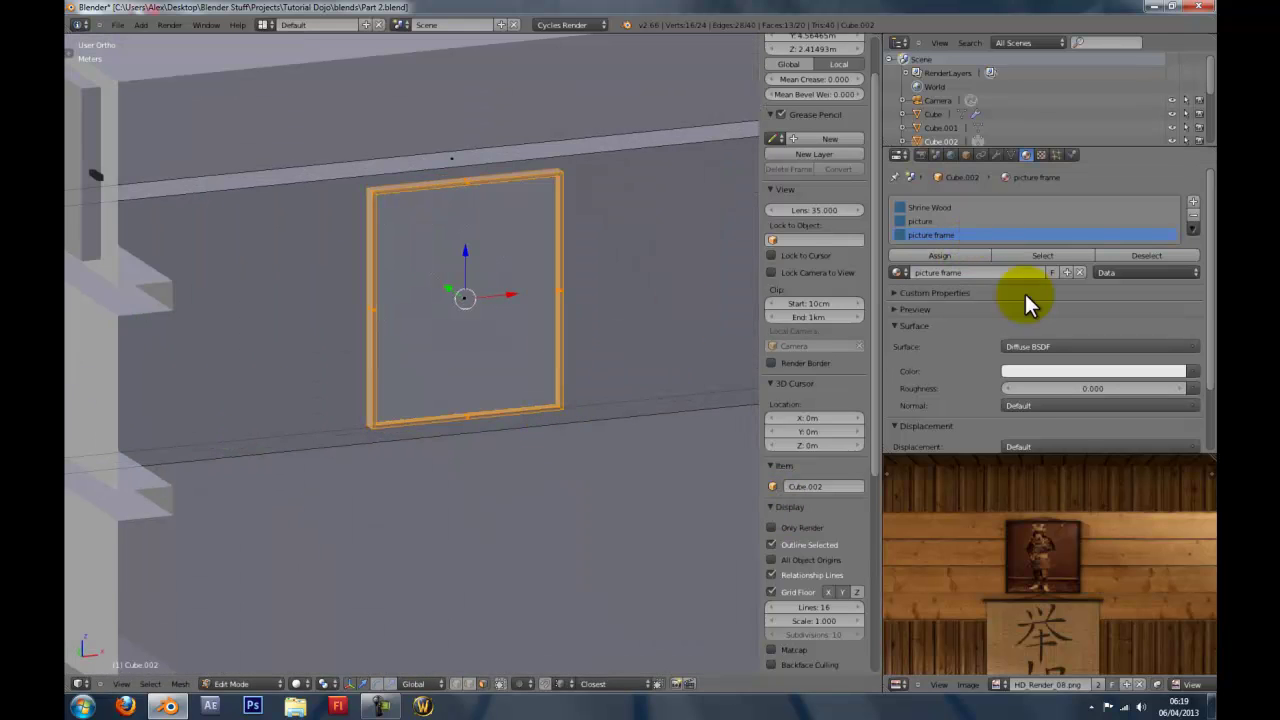
pyautogui.scroll(-3, 1026, 294)
pyautogui.click(965, 427)
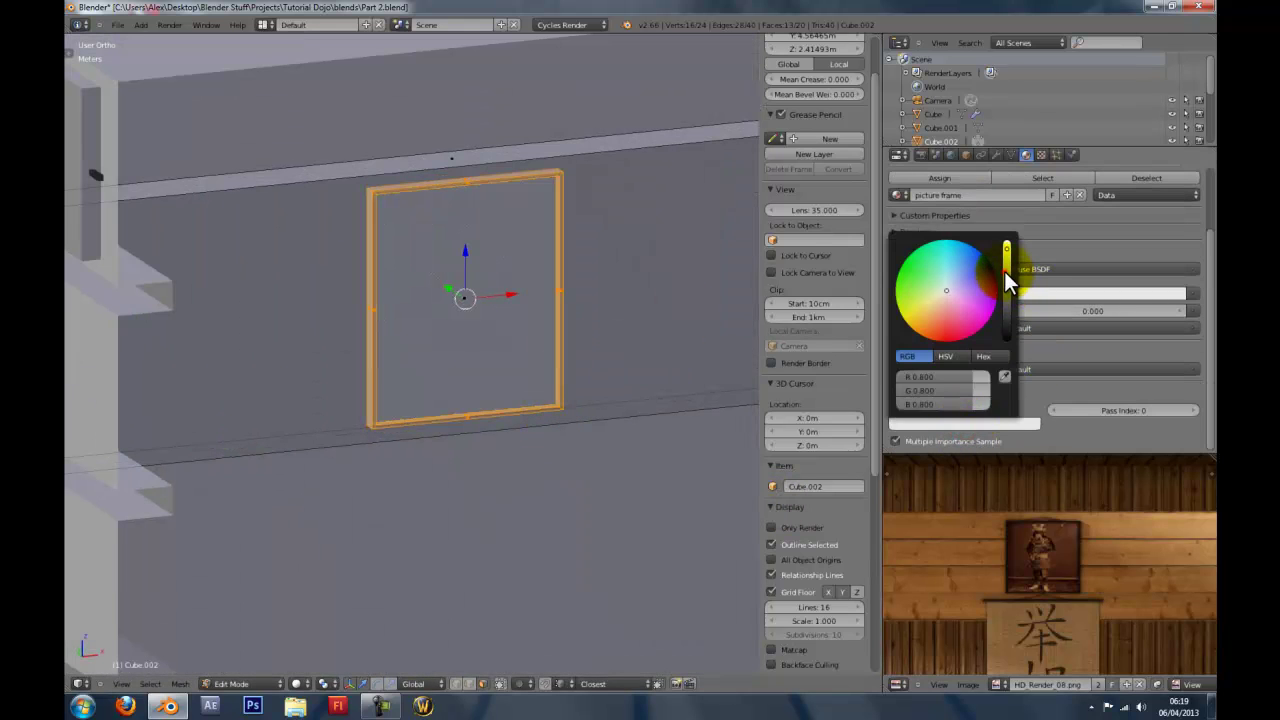
pyautogui.click(1005, 275)
pyautogui.press('Tab')
pyautogui.moveTo(614, 320); pyautogui.dragTo(585, 292, button='middle')
pyautogui.scroll(-4, 585, 293)
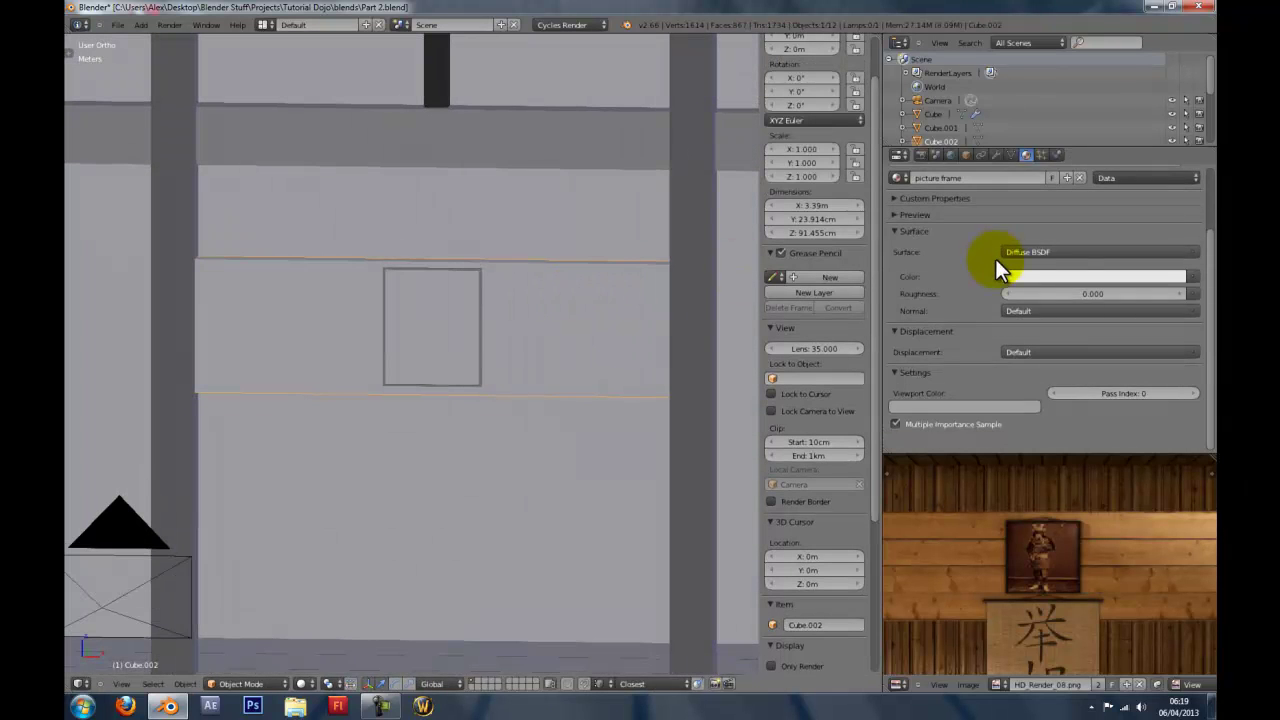
# Darken the viewport color of the picture material to a mid grey.
pyautogui.scroll(3, 994, 257)
pyautogui.scroll(-3, 960, 300)
pyautogui.click(964, 420)
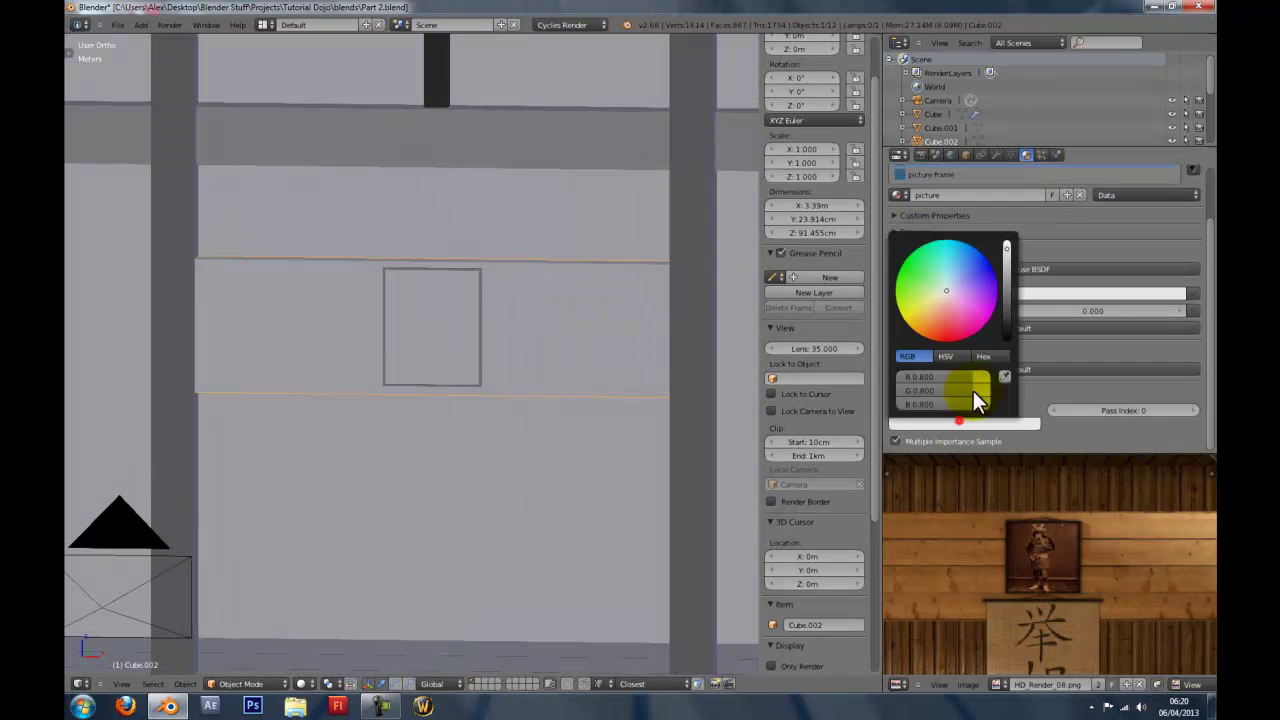
pyautogui.moveTo(1007, 256); pyautogui.dragTo(999, 269)
pyautogui.moveTo(422, 337); pyautogui.dragTo(455, 353, button='middle')
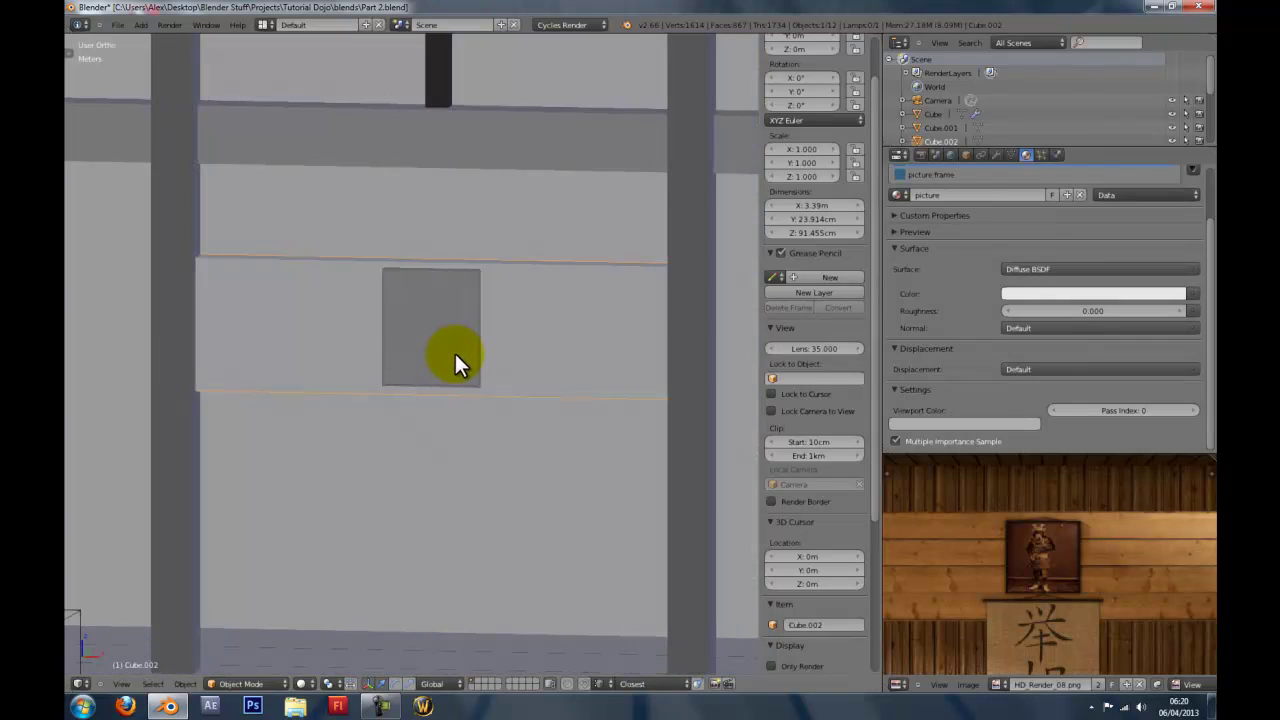
# Scale the framed picture down slightly, lower it along Z to about 2.363 m, and deselect everything.
pyautogui.press('Tab')
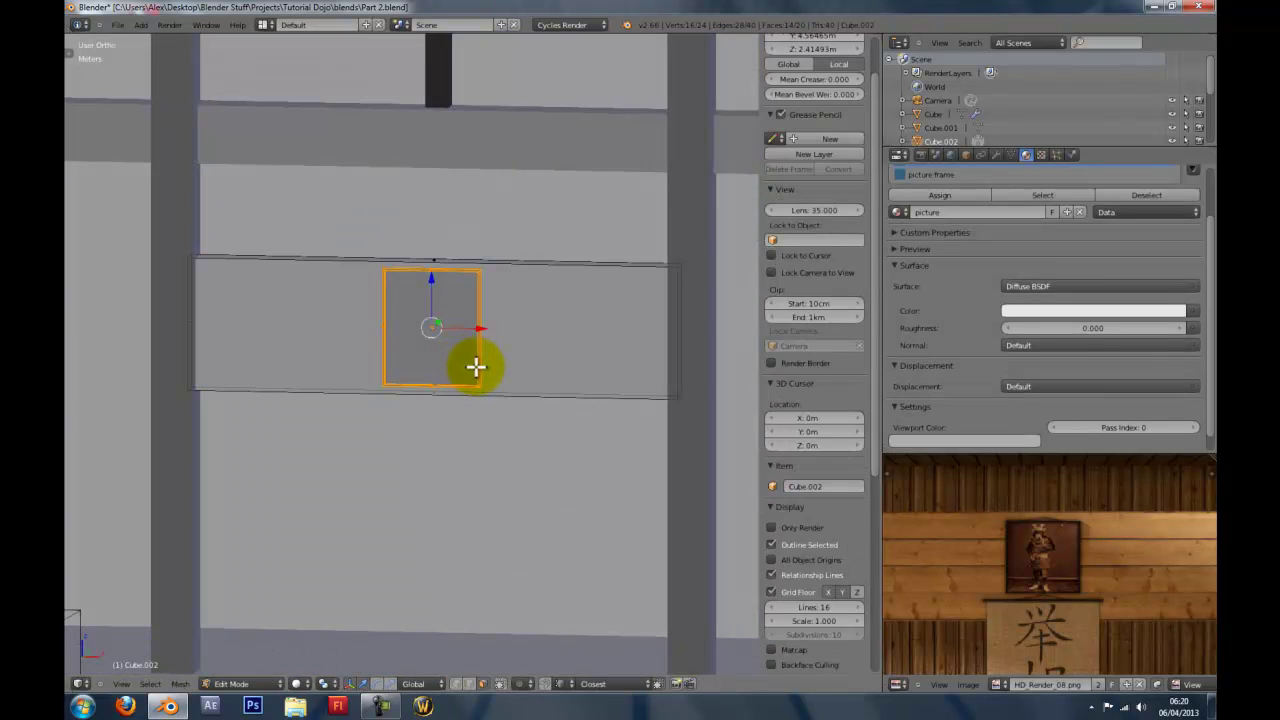
pyautogui.press('s')
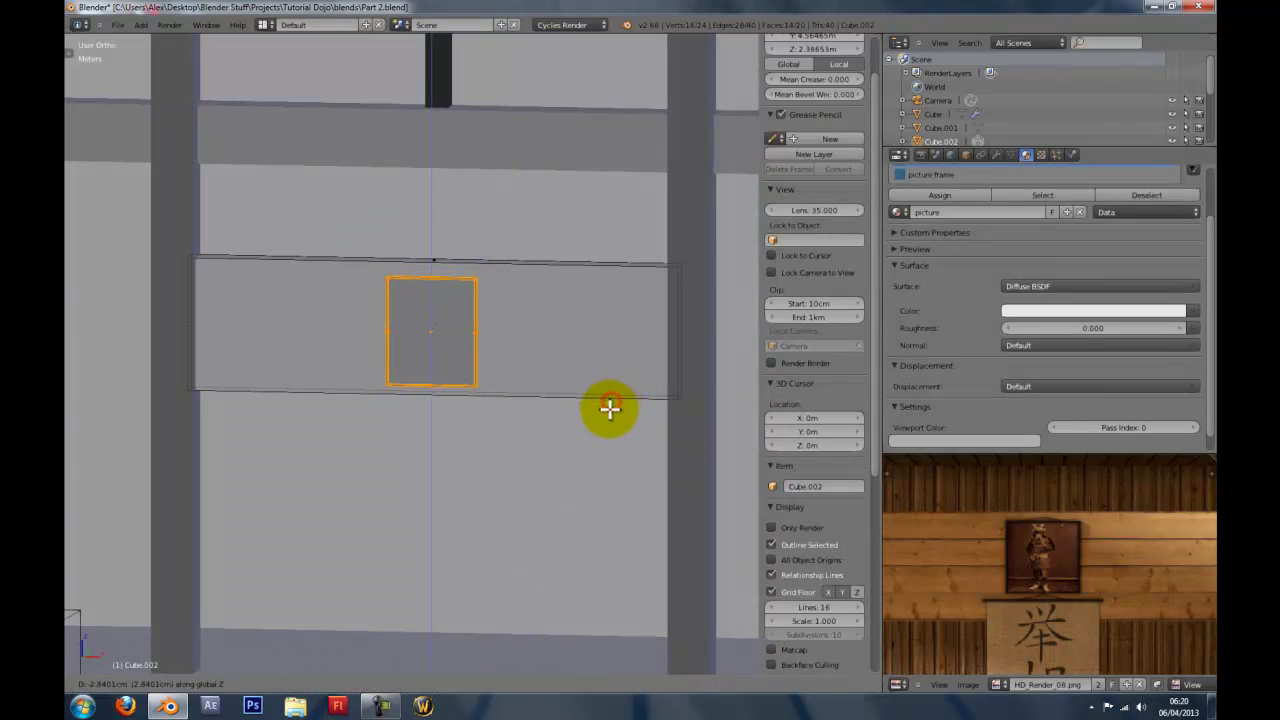
pyautogui.click(606, 404)
pyautogui.moveTo(600, 400); pyautogui.dragTo(571, 374, button='middle')
pyautogui.scroll(5, 464, 300)
pyautogui.moveTo(391, 263); pyautogui.dragTo(422, 316, button='middle')
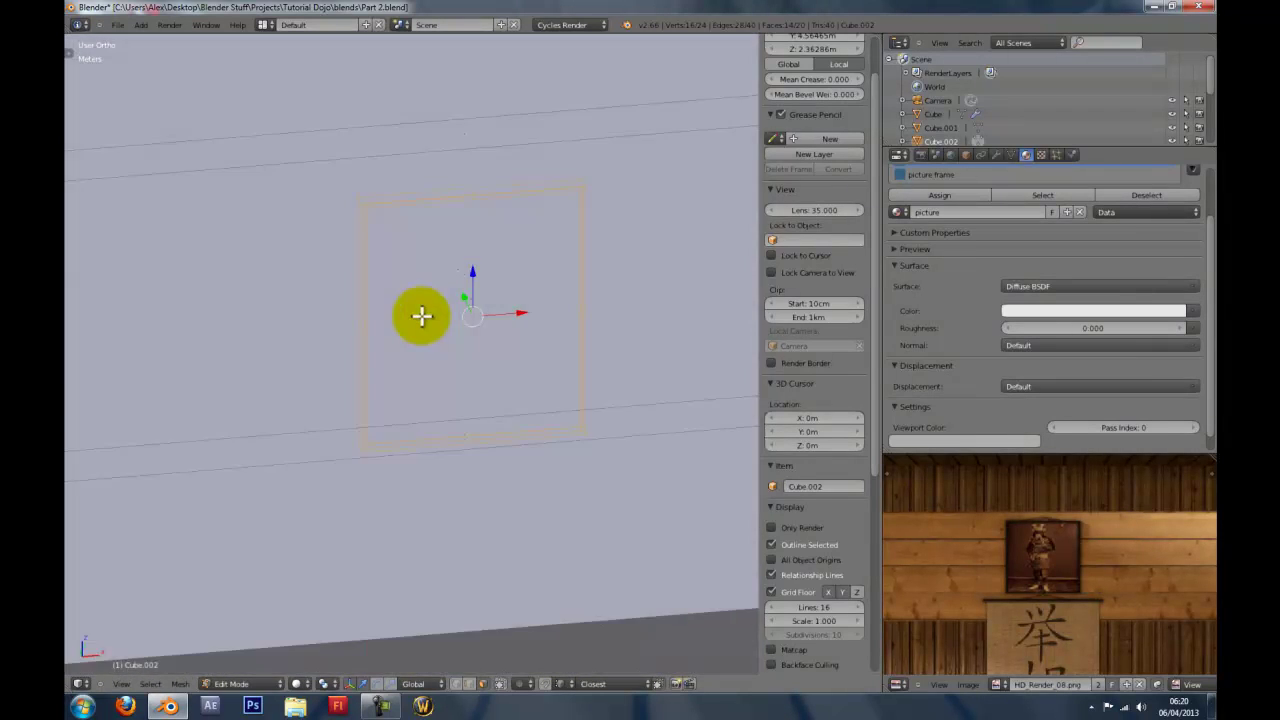
pyautogui.press('KP_1')
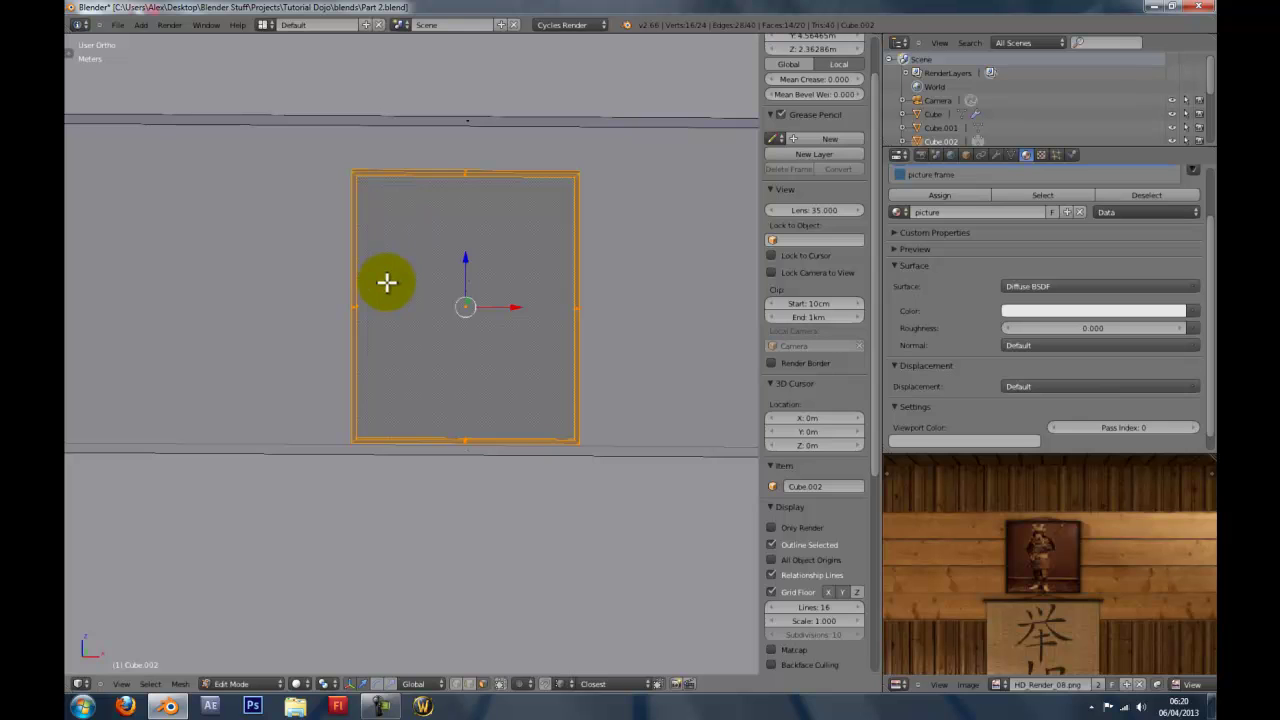
pyautogui.press('a')
pyautogui.press('KP_0')
# Examine the hanging detail above the samurai picture in the reference image, and return the model to Object Mode.
pyautogui.hotkey('ctrl', 'Up')
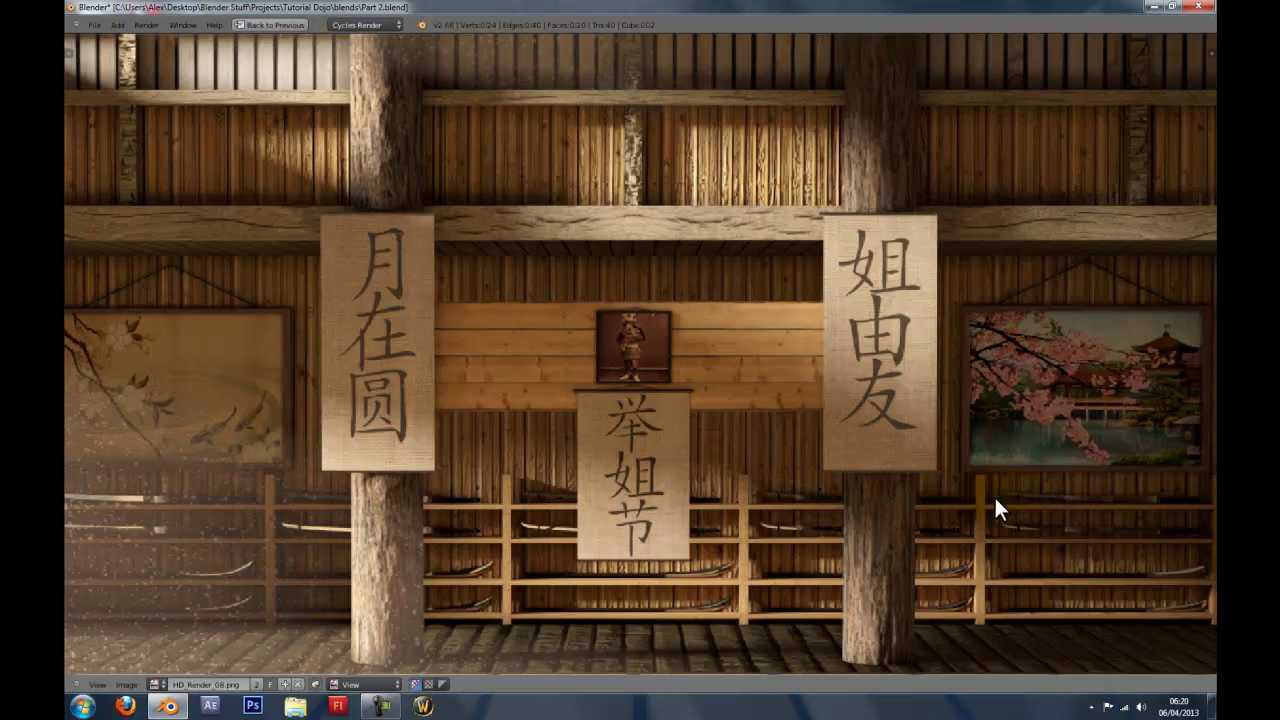
pyautogui.scroll(10, 706, 429)
pyautogui.moveTo(646, 277); pyautogui.dragTo(757, 620, button='middle')
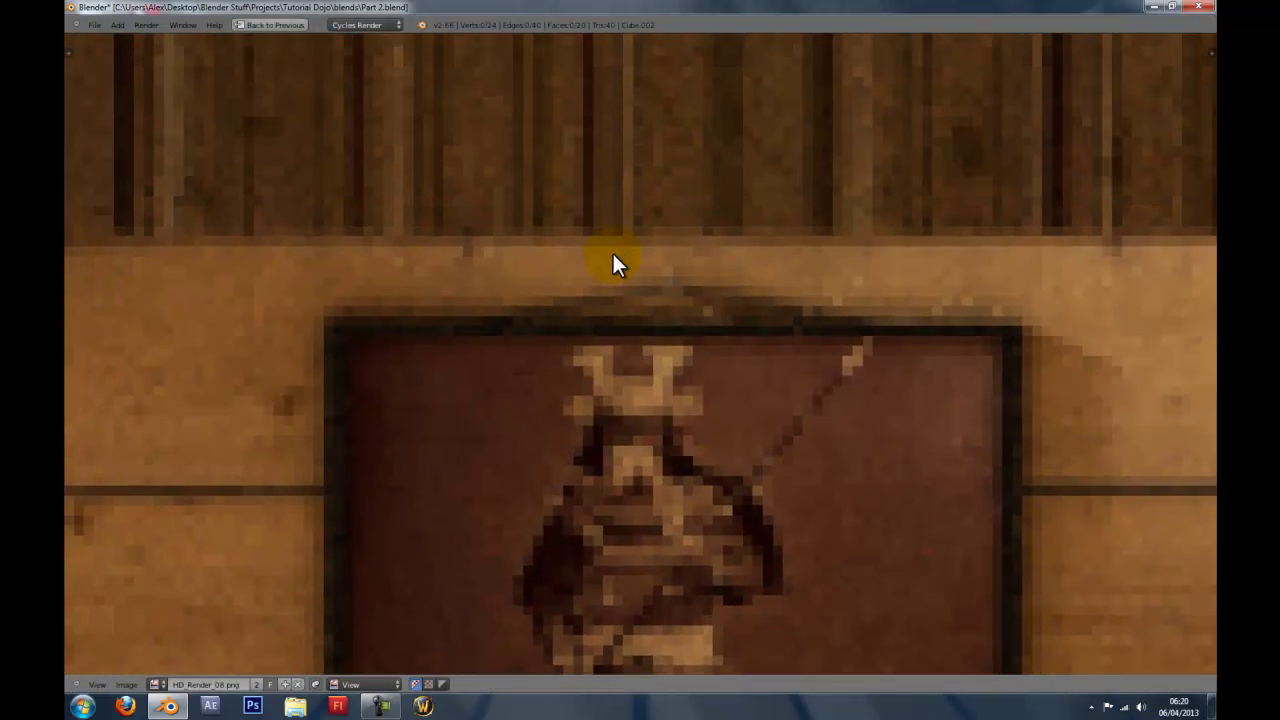
pyautogui.scroll(3, 684, 228)
pyautogui.scroll(-12, 650, 225)
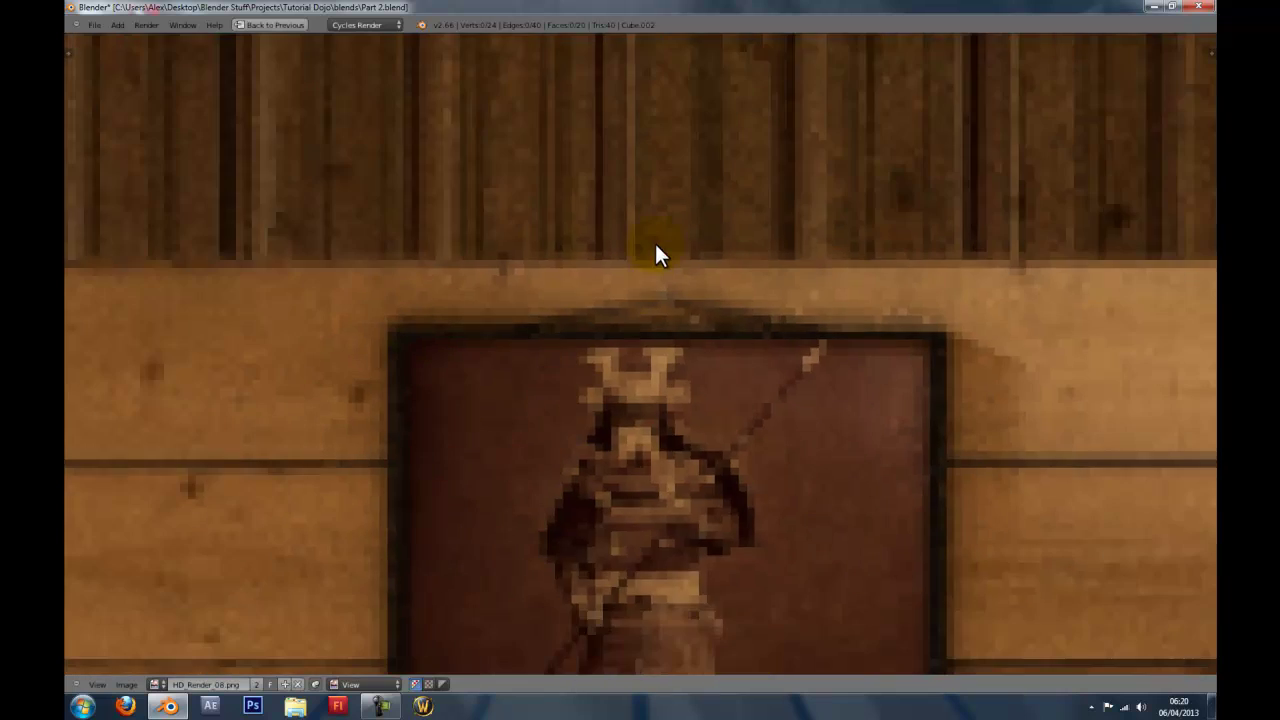
pyautogui.press('Escape')
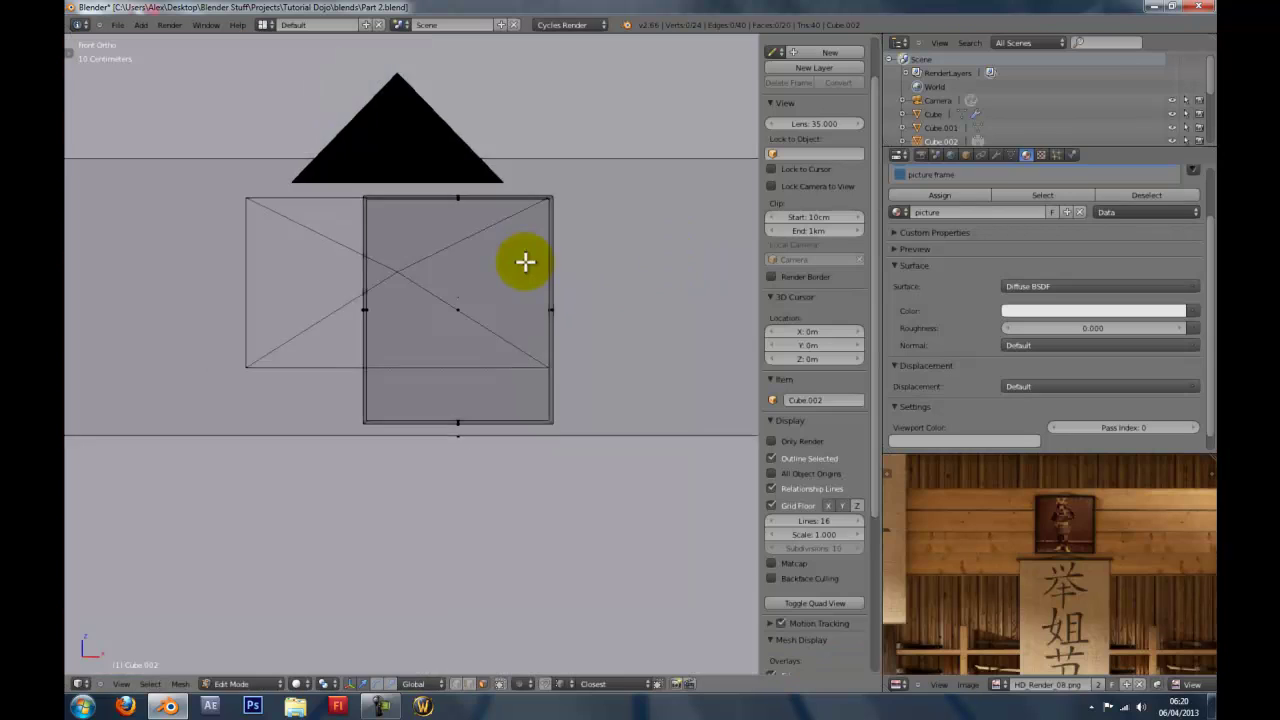
pyautogui.scroll(-6, 526, 260)
pyautogui.moveTo(474, 300); pyautogui.dragTo(413, 303, button='middle')
pyautogui.hotkey('shift', 'a')
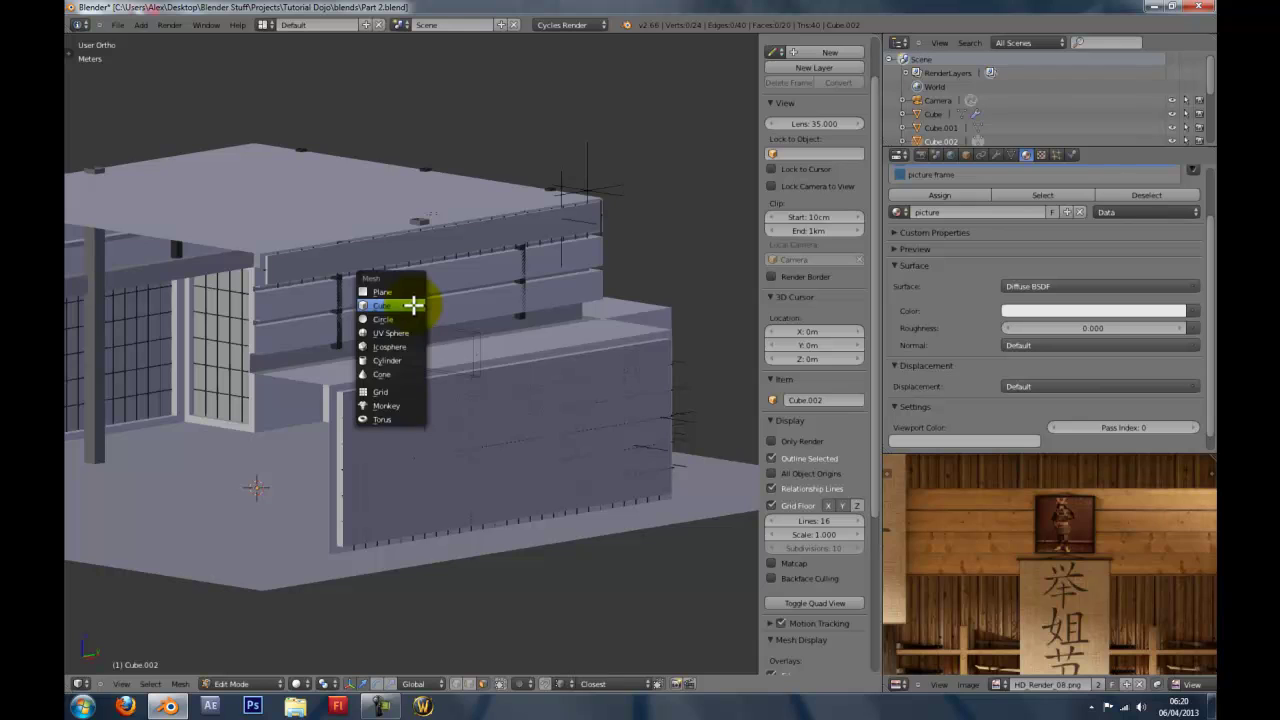
pyautogui.press('Tab')
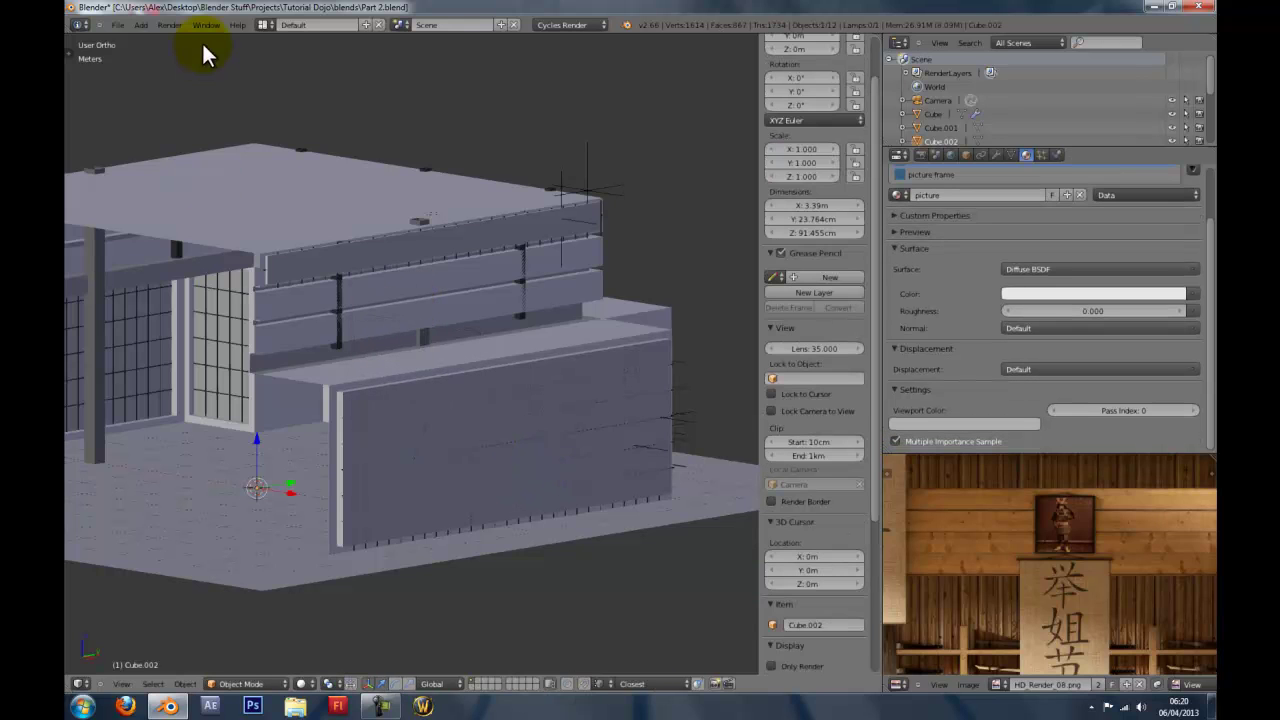
# Search the add-ons in the user preferences for nail and enlarge the preferences window.
pyautogui.click(119, 24)
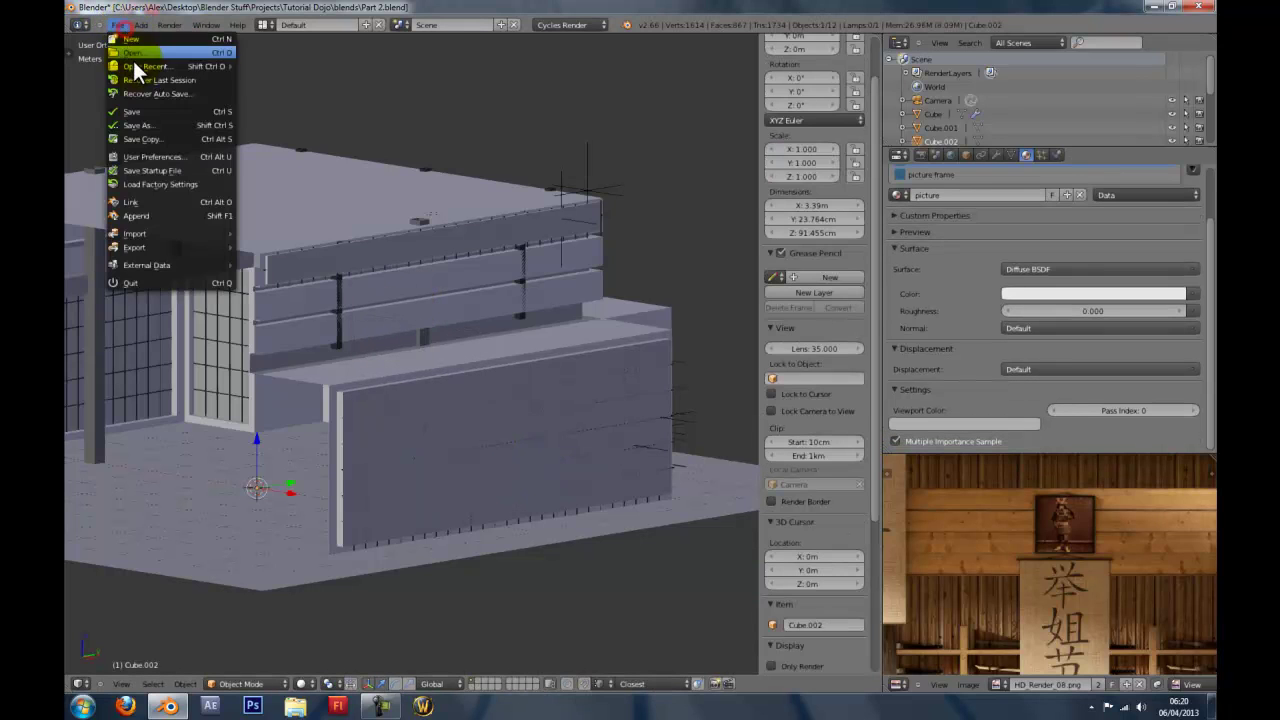
pyautogui.click(153, 157)
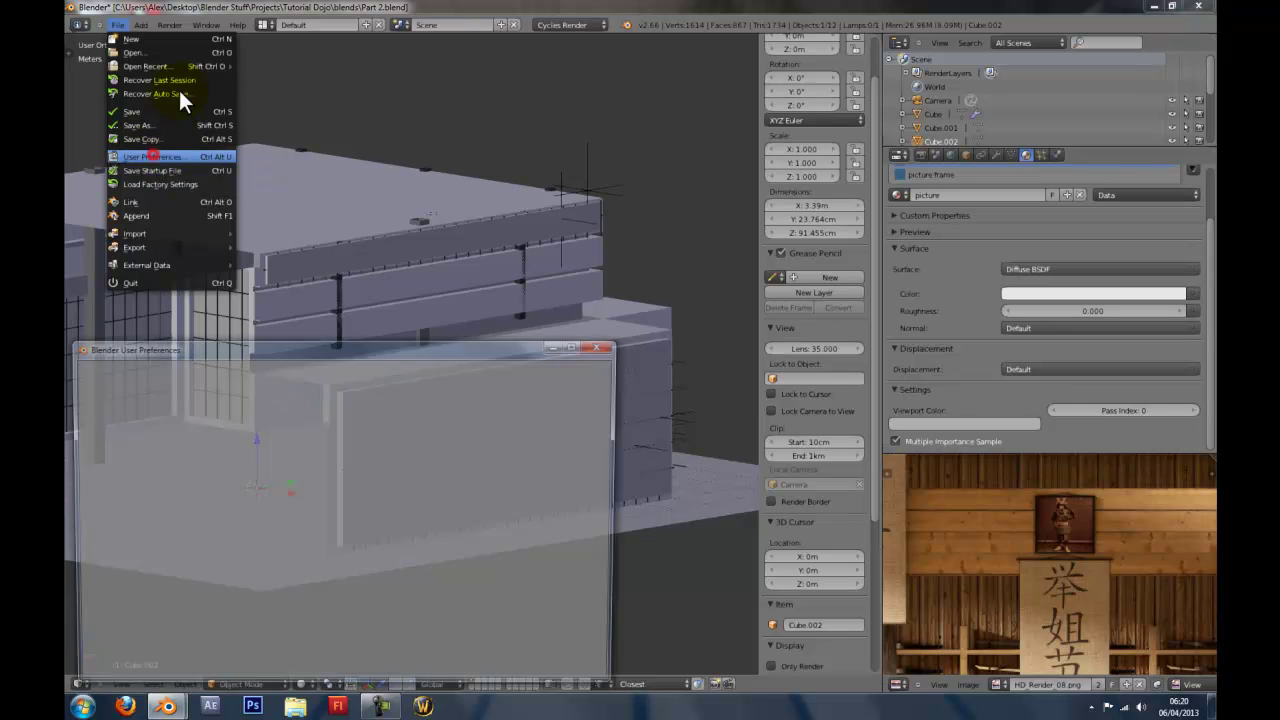
pyautogui.write('nail')
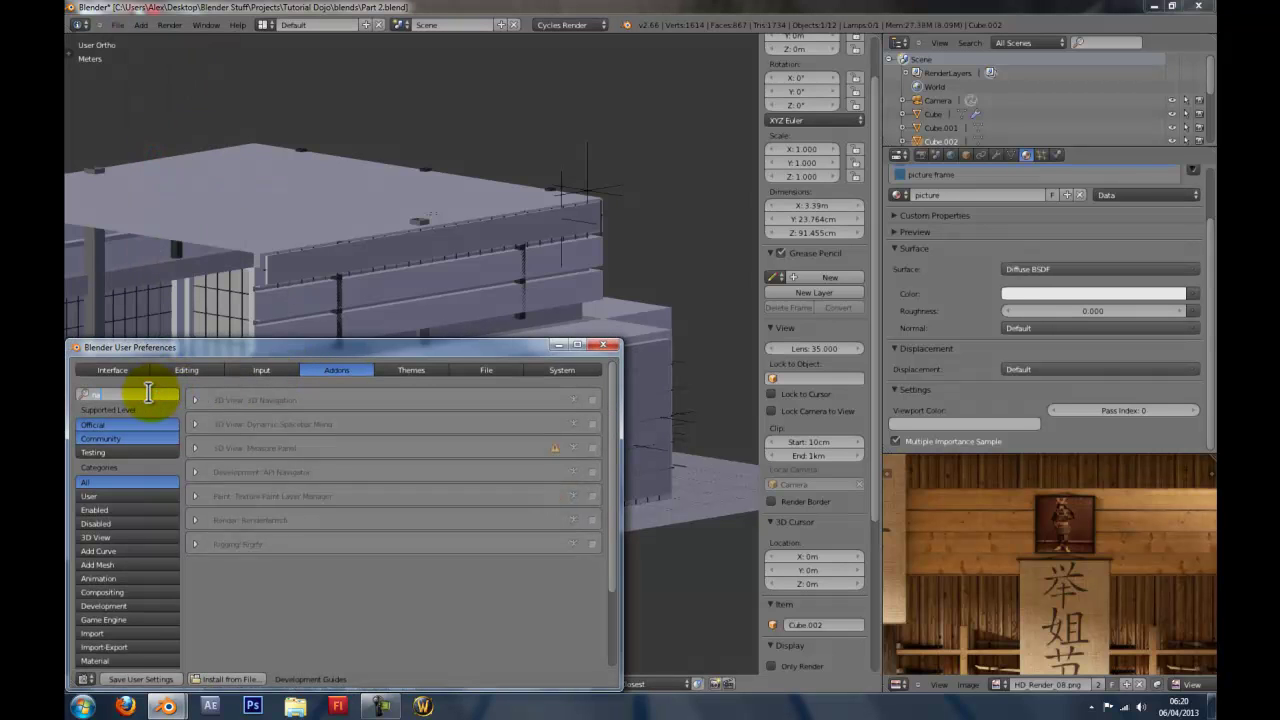
pyautogui.click(183, 349)
pyautogui.doubleClick(183, 349)
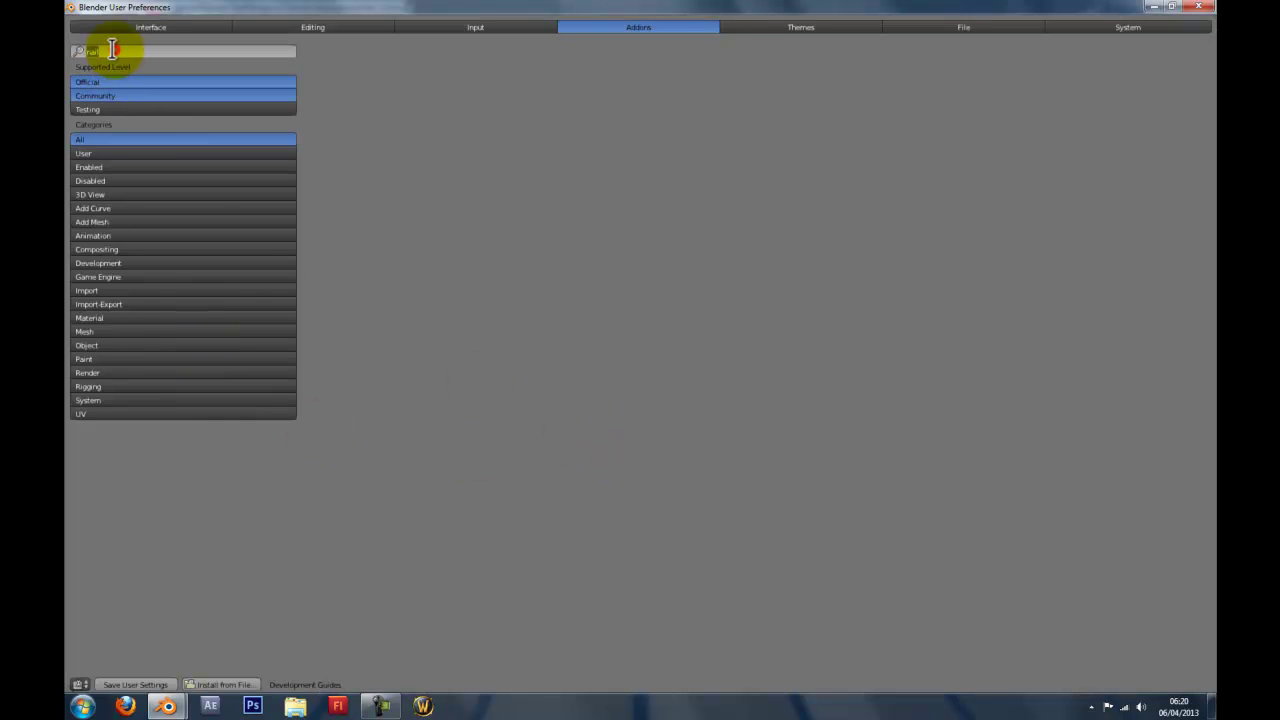
# Search the add-ons for cell instead, clear the search, and close the user preferences.
pyautogui.press('BackSpace')
pyautogui.press('Return')
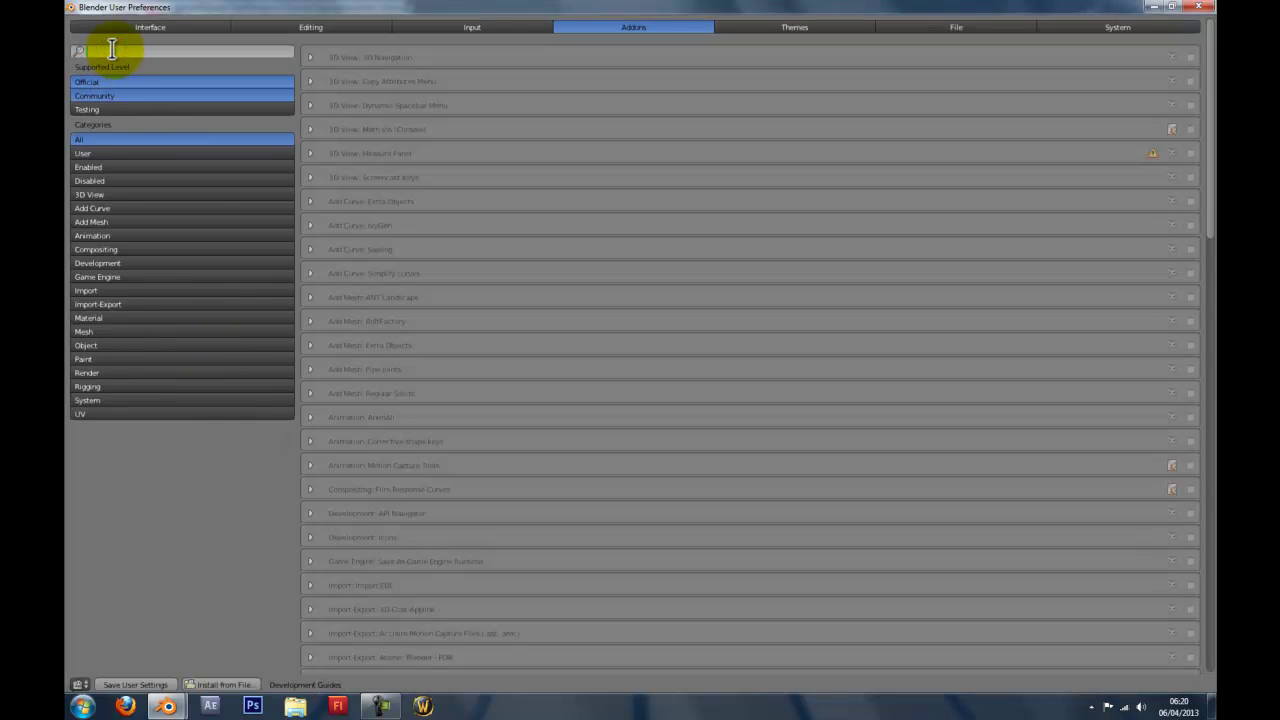
pyautogui.write('cell')
pyautogui.press('BackSpace')
pyautogui.press('BackSpace')
pyautogui.press('BackSpace')
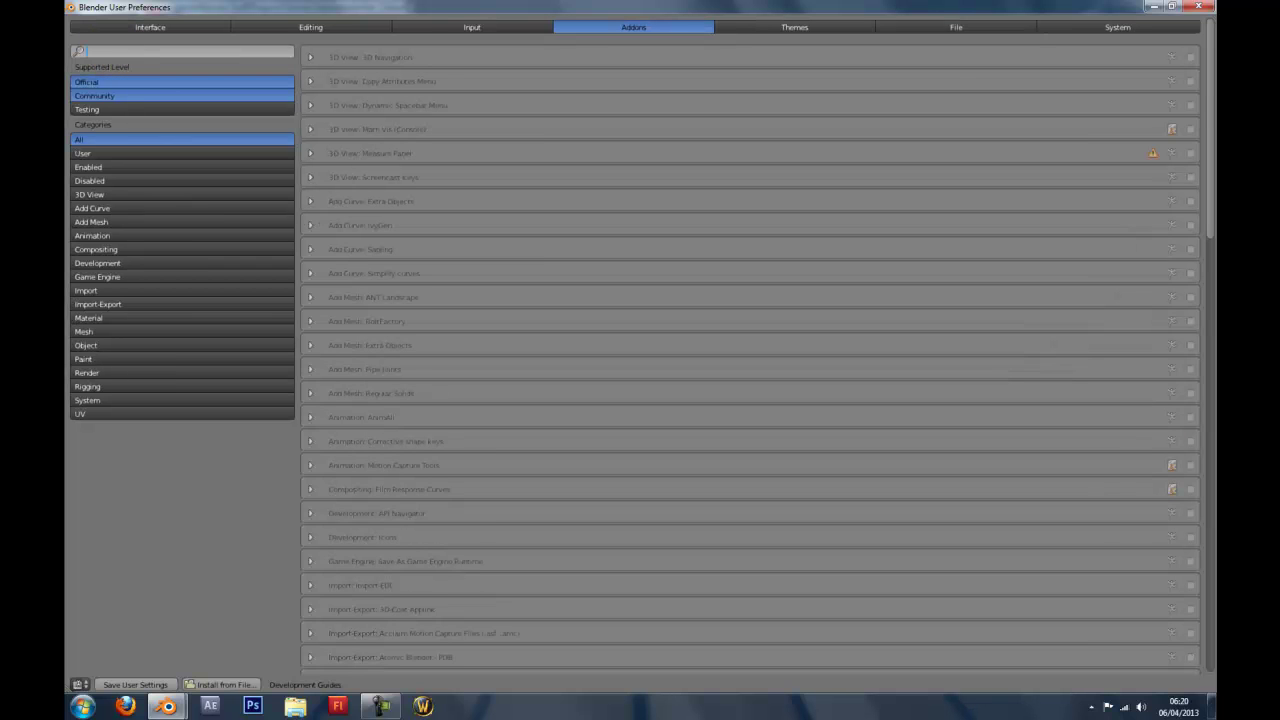
pyautogui.click(1180, 8)
pyautogui.click(595, 340)
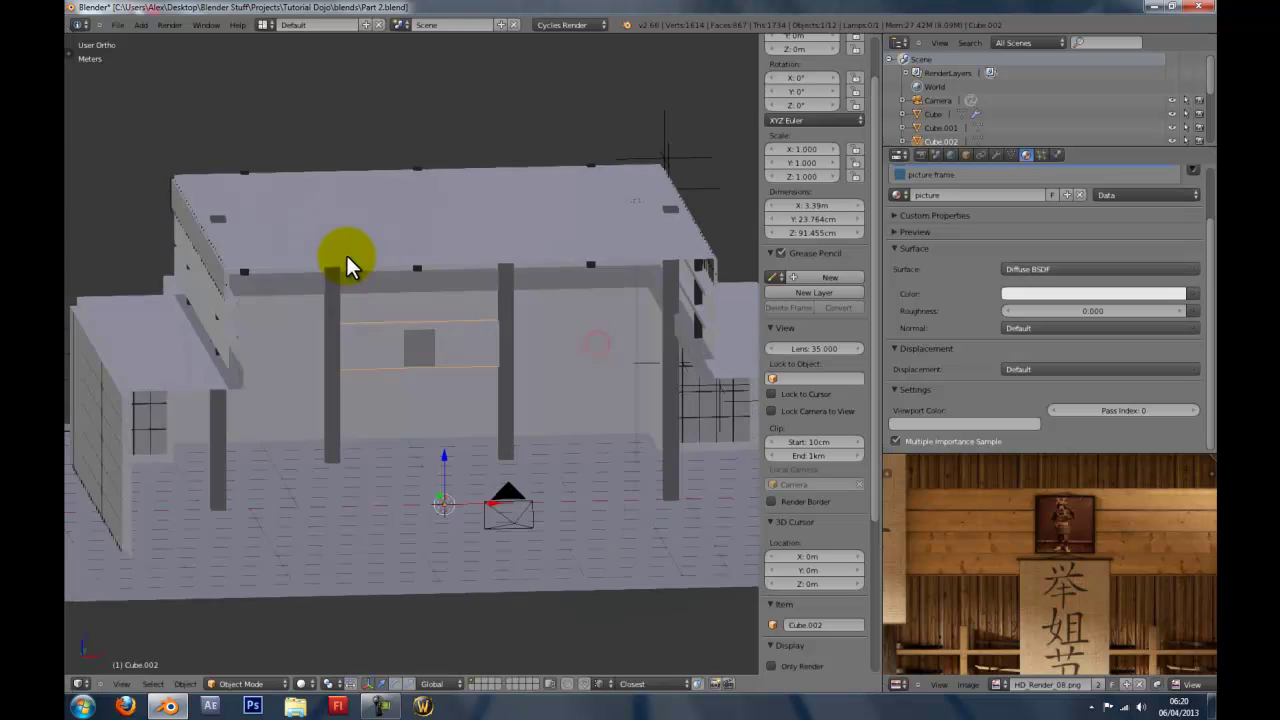
# Display the scene in wireframe around the shrine panel and deselect everything.
pyautogui.scroll(8, 346, 253)
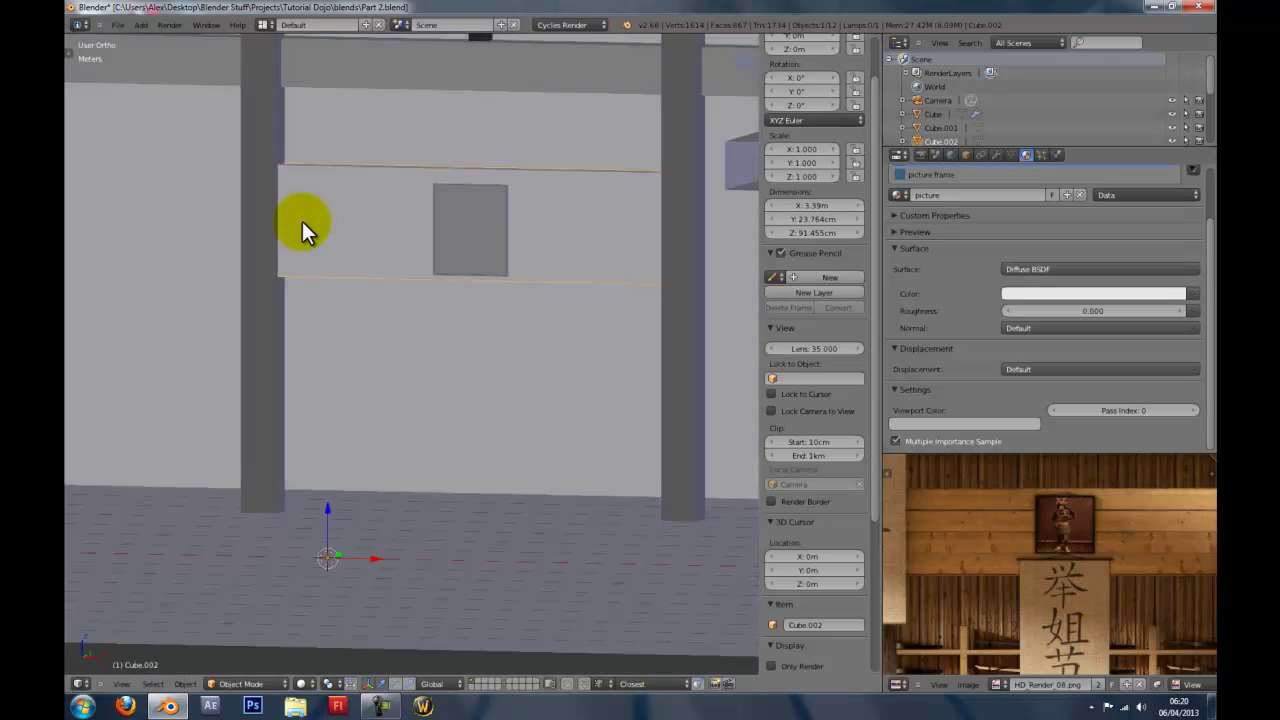
pyautogui.press('z')
pyautogui.scroll(-6, 297, 216)
pyautogui.press('a')
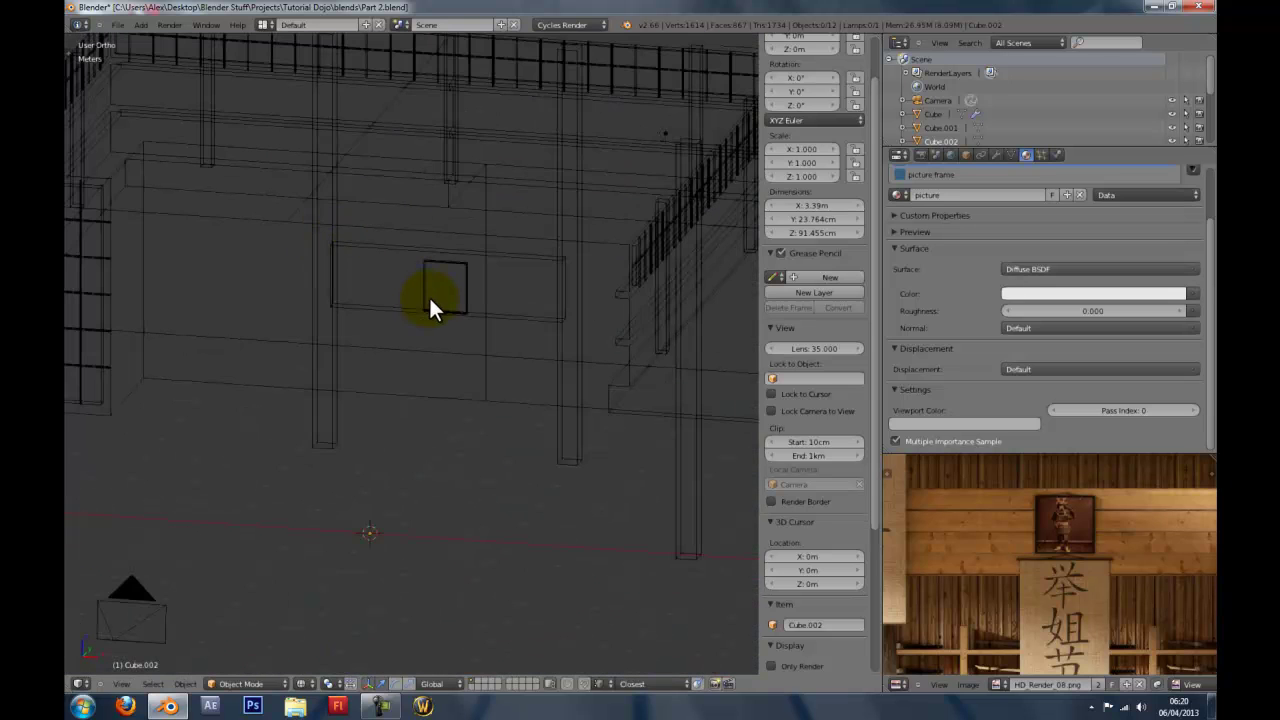
pyautogui.rightClick(468, 293)
pyautogui.press('a')
pyautogui.hotkey('shift', 'a')
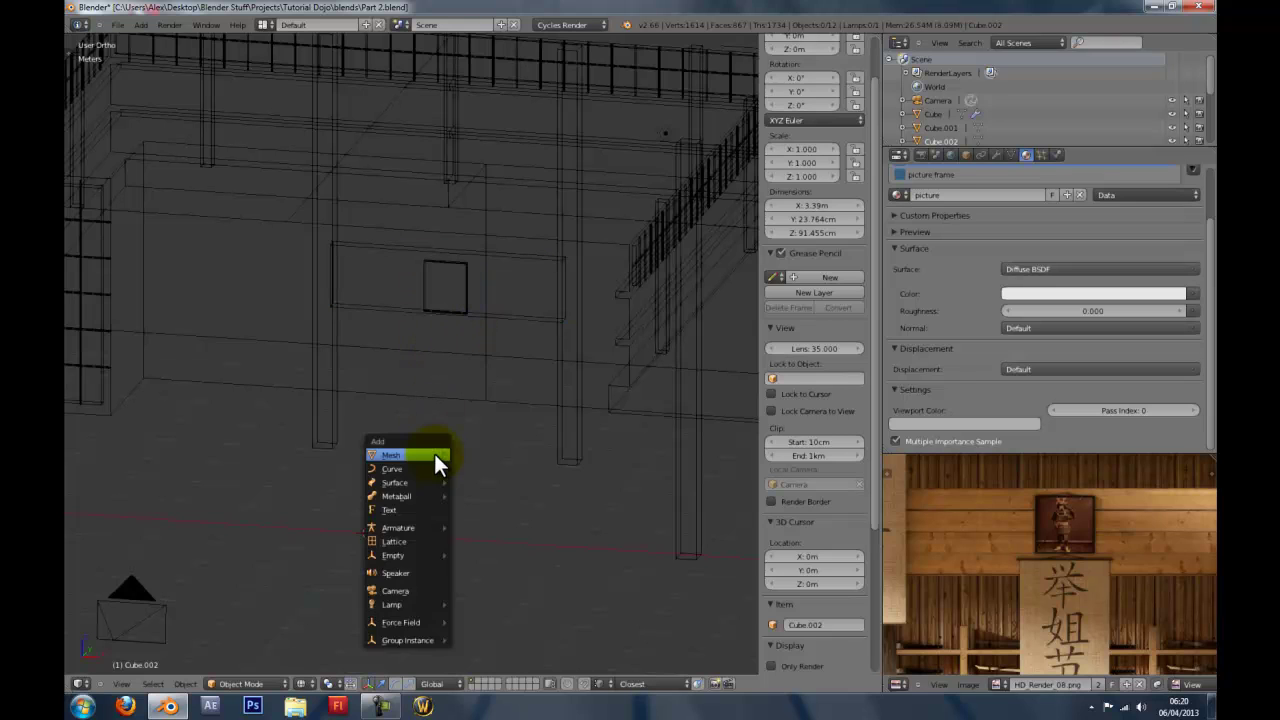
pyautogui.press('Escape')
# Select the shrine panel object with the picture and move its origin to its geometry.
pyautogui.rightClick(449, 318)
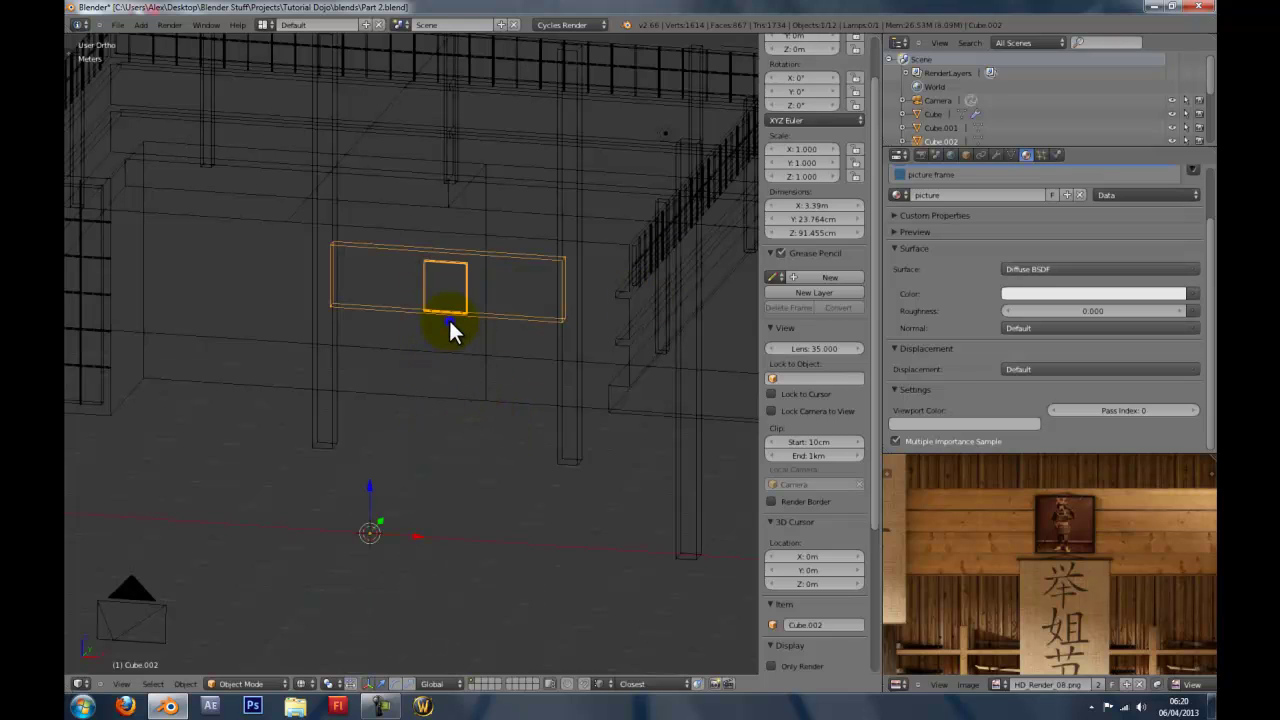
pyautogui.click(180, 685)
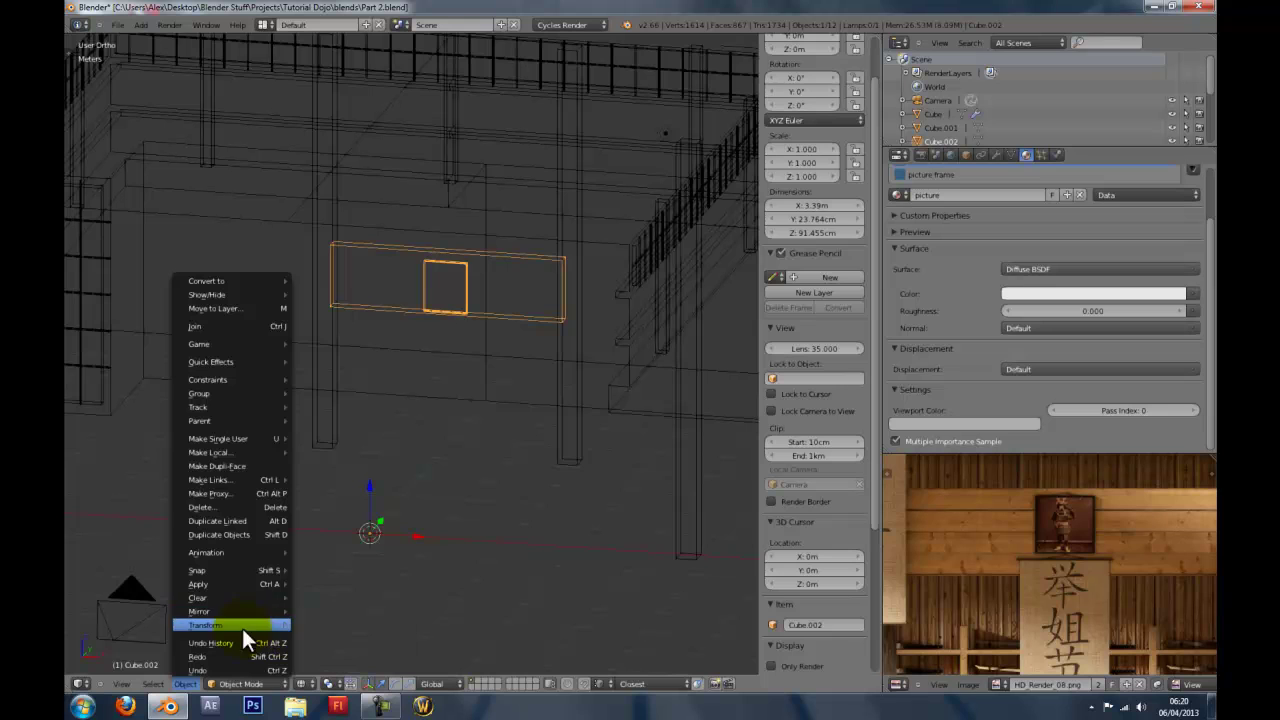
pyautogui.moveTo(236, 626)
pyautogui.click(387, 577)
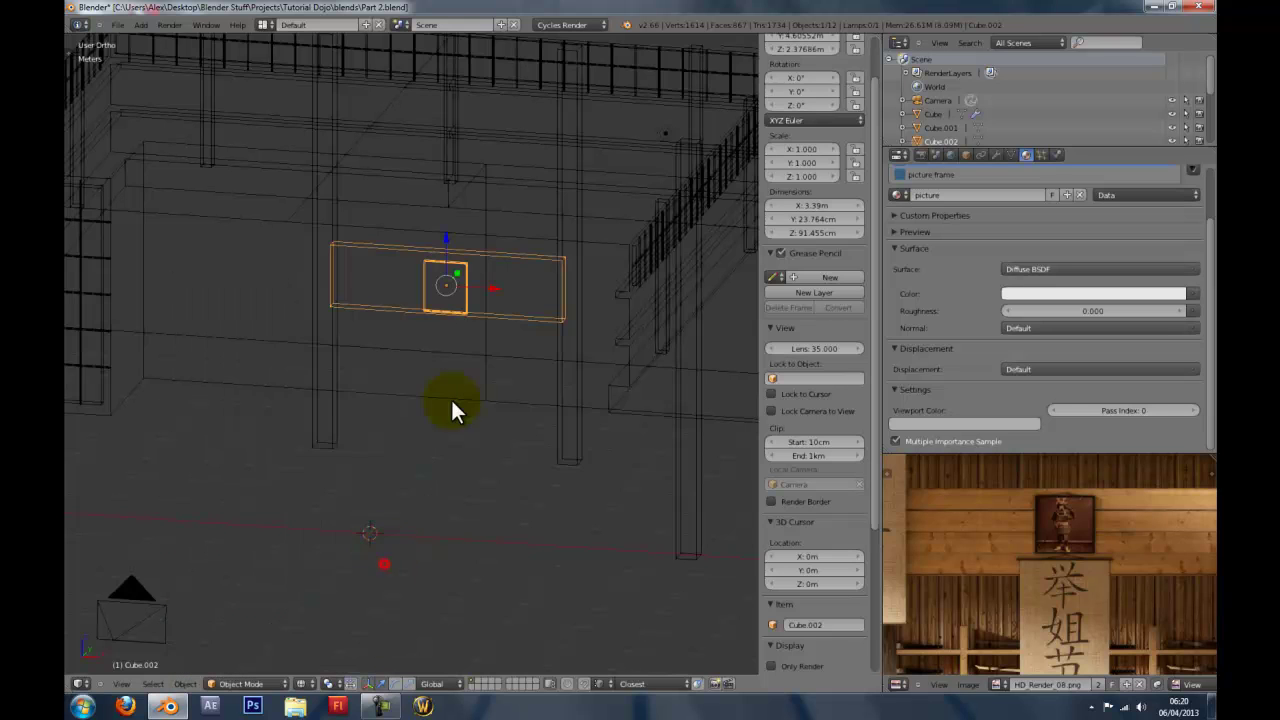
# Snap the 3D cursor to the shrine panel's origin and enter Edit Mode with face selection.
pyautogui.scroll(6, 450, 397)
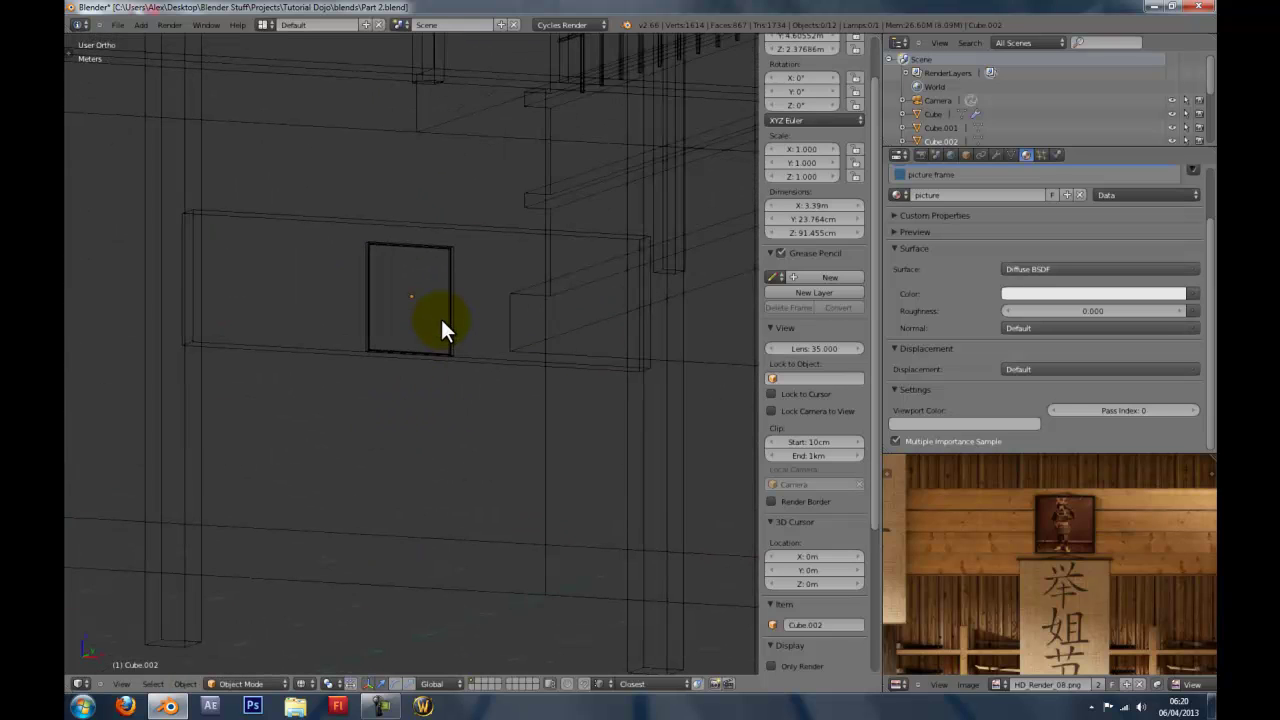
pyautogui.rightClick(441, 320)
pyautogui.hotkey('ctrl', 'Tab')
pyautogui.click(435, 313)
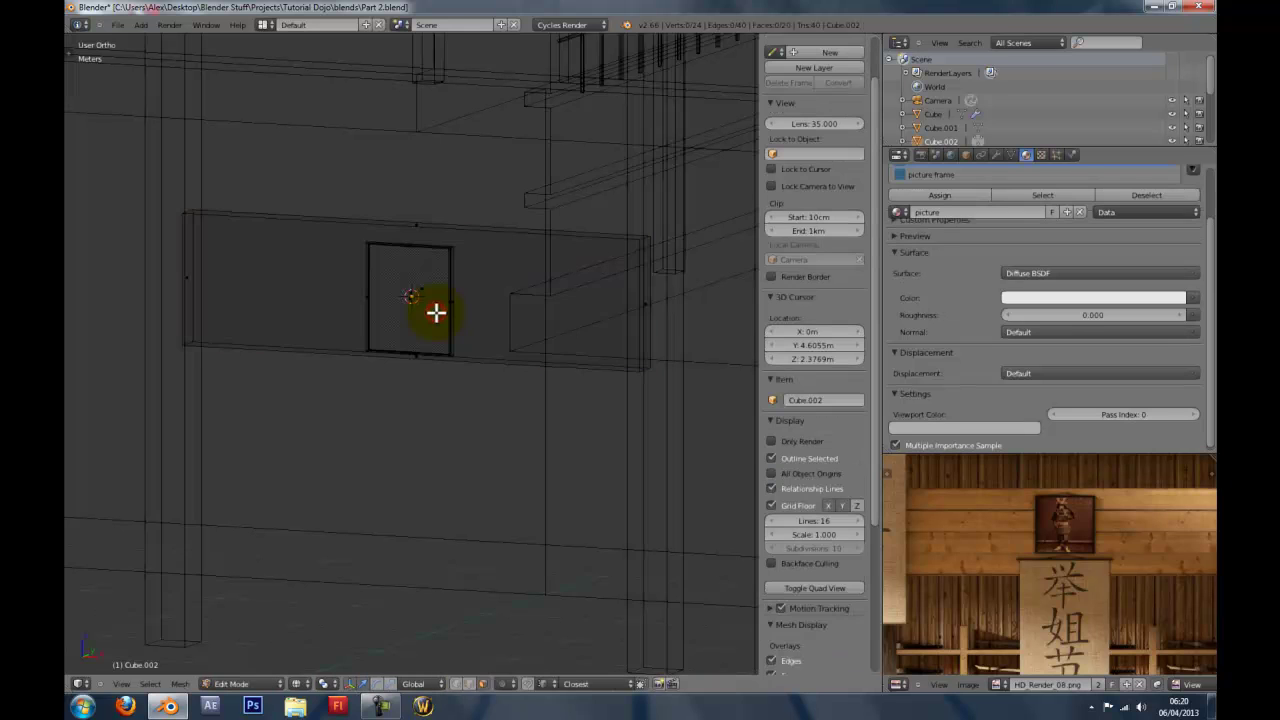
# Add a UV sphere at the 3D cursor in solid view, with 4 segments and 4 rings.
pyautogui.press('z')
pyautogui.press('KP_1')
pyautogui.hotkey('shift', 'a')
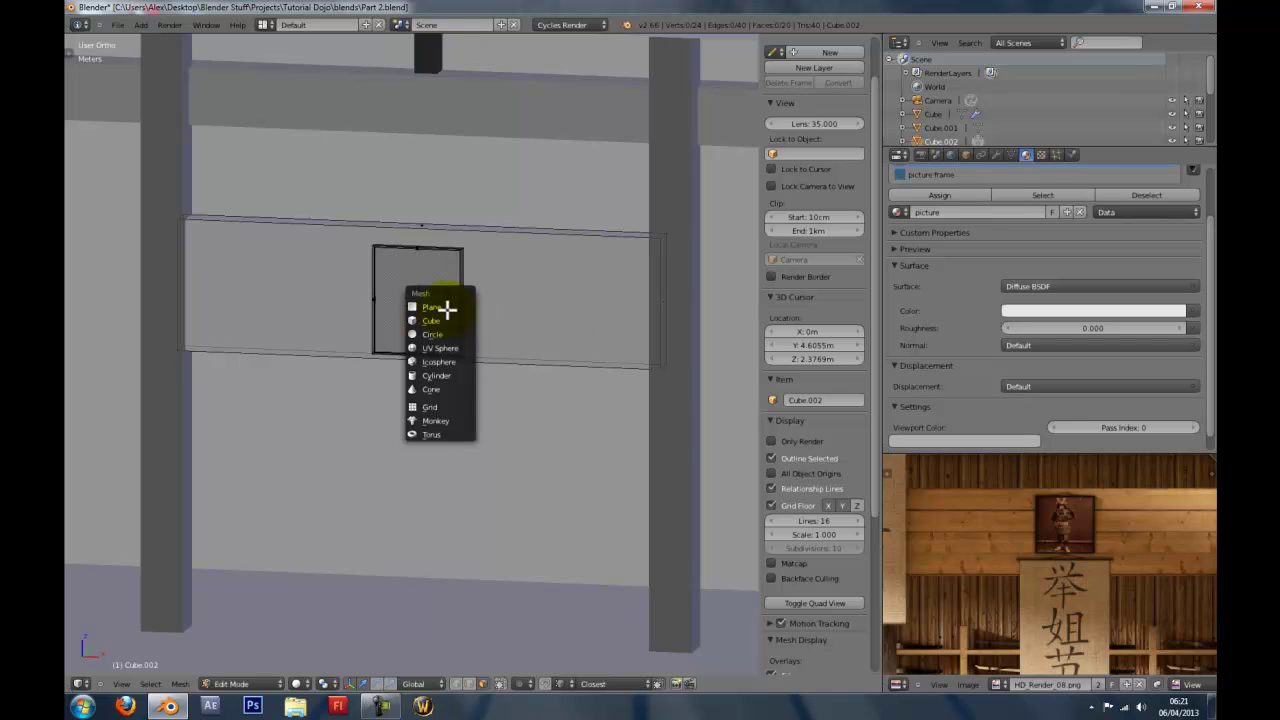
pyautogui.click(446, 346)
pyautogui.press('t')
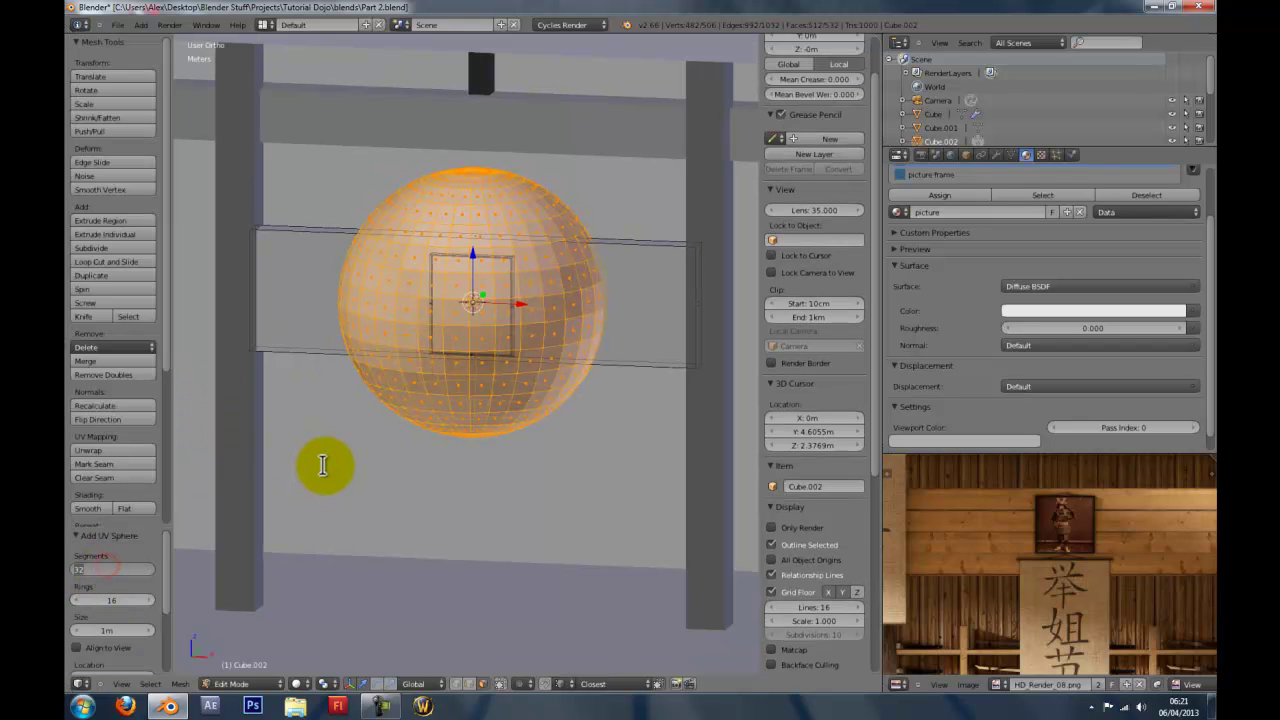
pyautogui.write('4')
pyautogui.press('Tab')
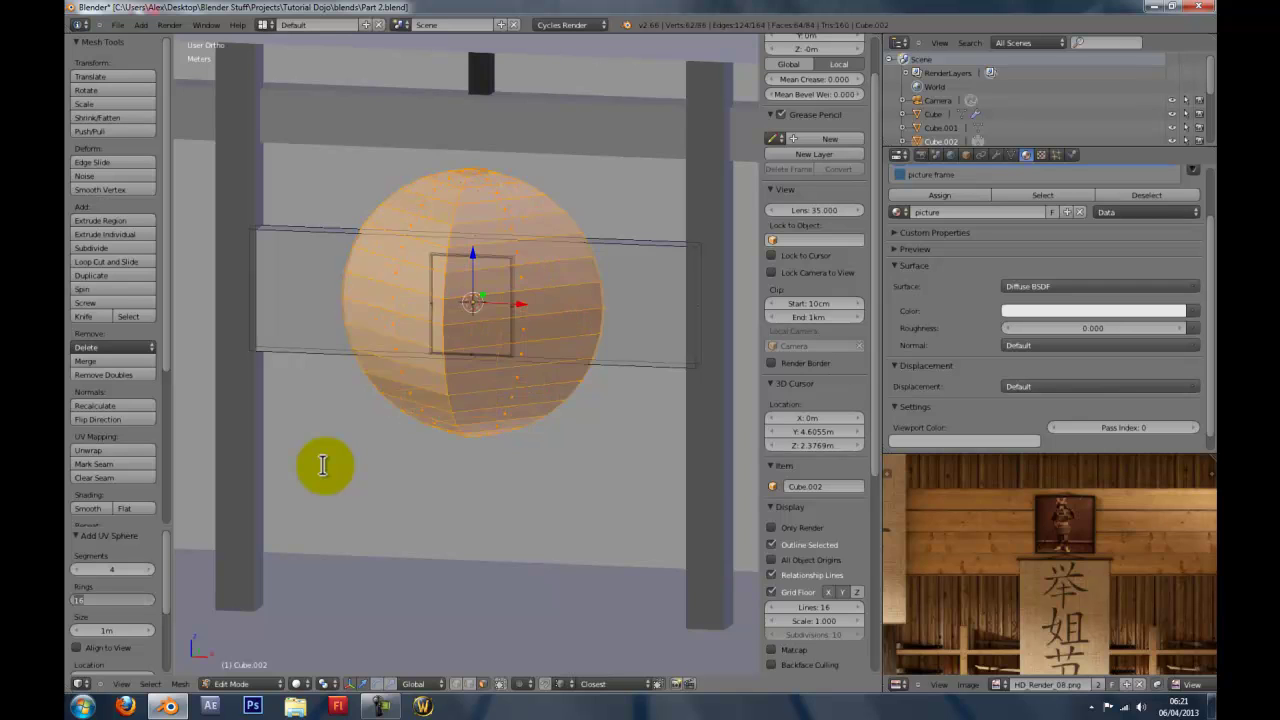
pyautogui.write('4')
pyautogui.press('Return')
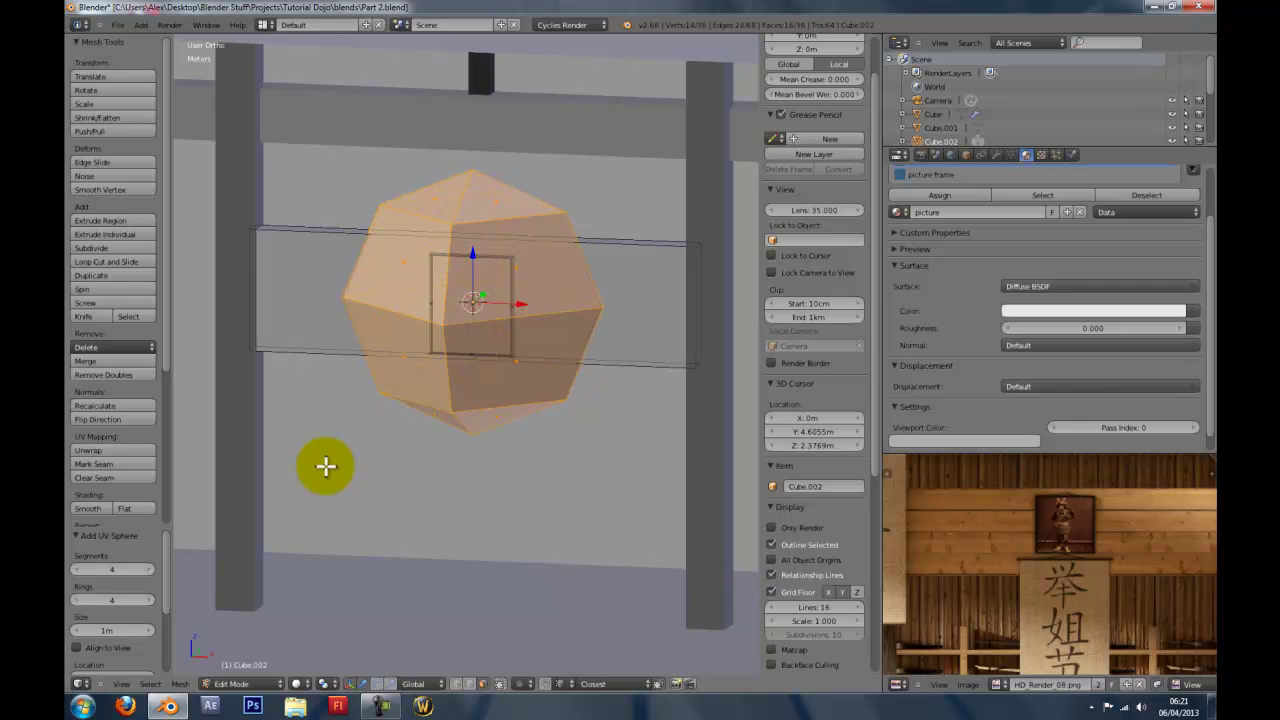
pyautogui.press('KP_1')
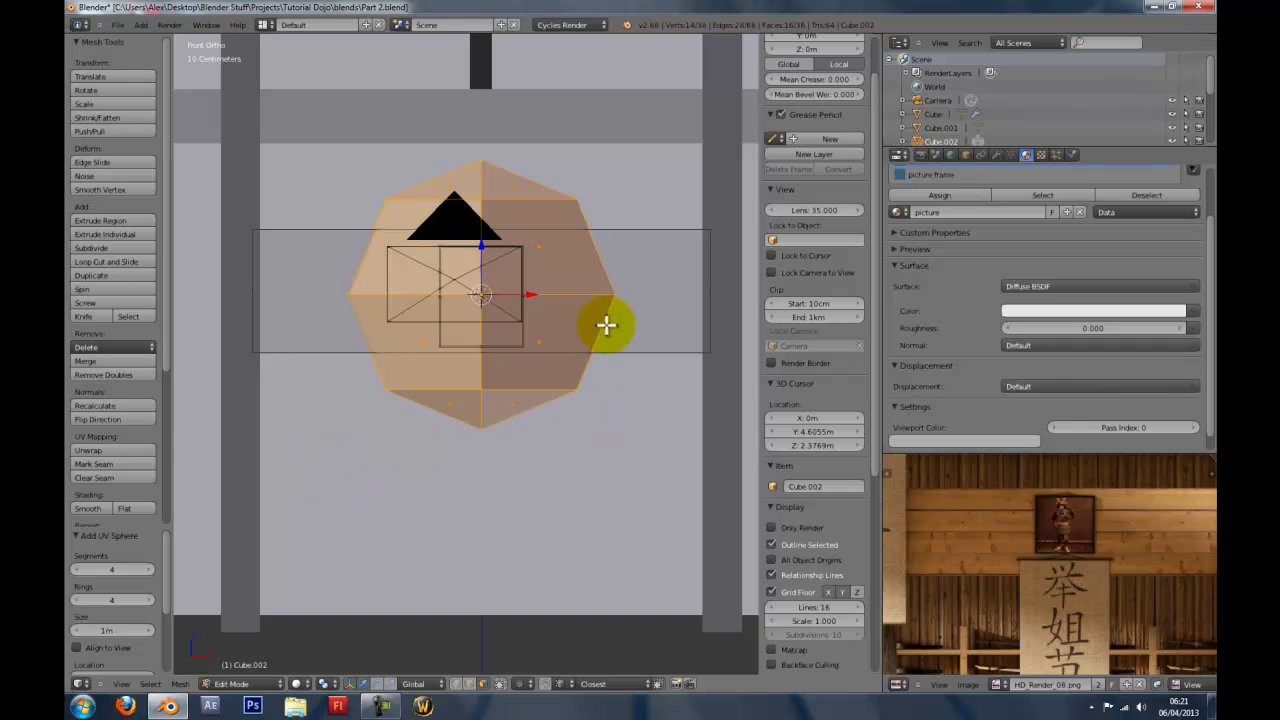
pyautogui.click(607, 323)
pyautogui.press('a')
pyautogui.press('n')
pyautogui.press('b')
pyautogui.moveTo(666, 323); pyautogui.dragTo(436, 415)
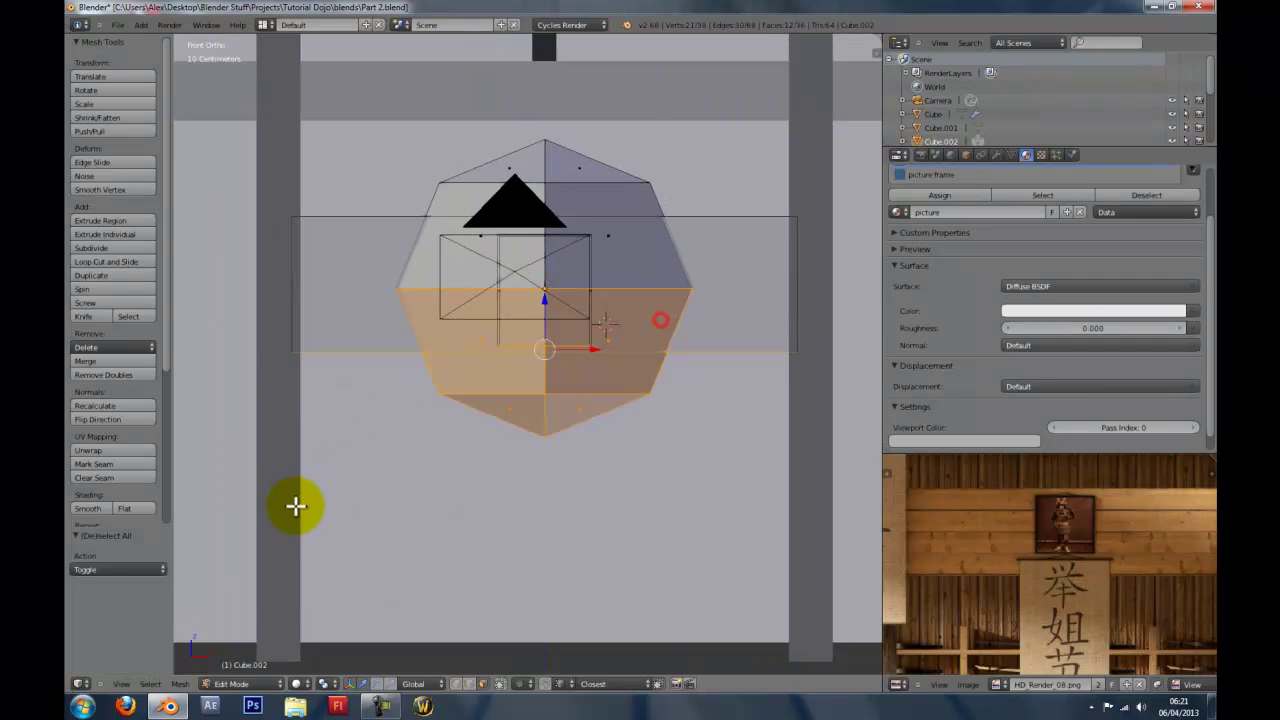
pyautogui.press('x')
# Select the faces of the sphere's lower half and delete them, leaving the upper half as a nail head.
pyautogui.rightClick(608, 334)
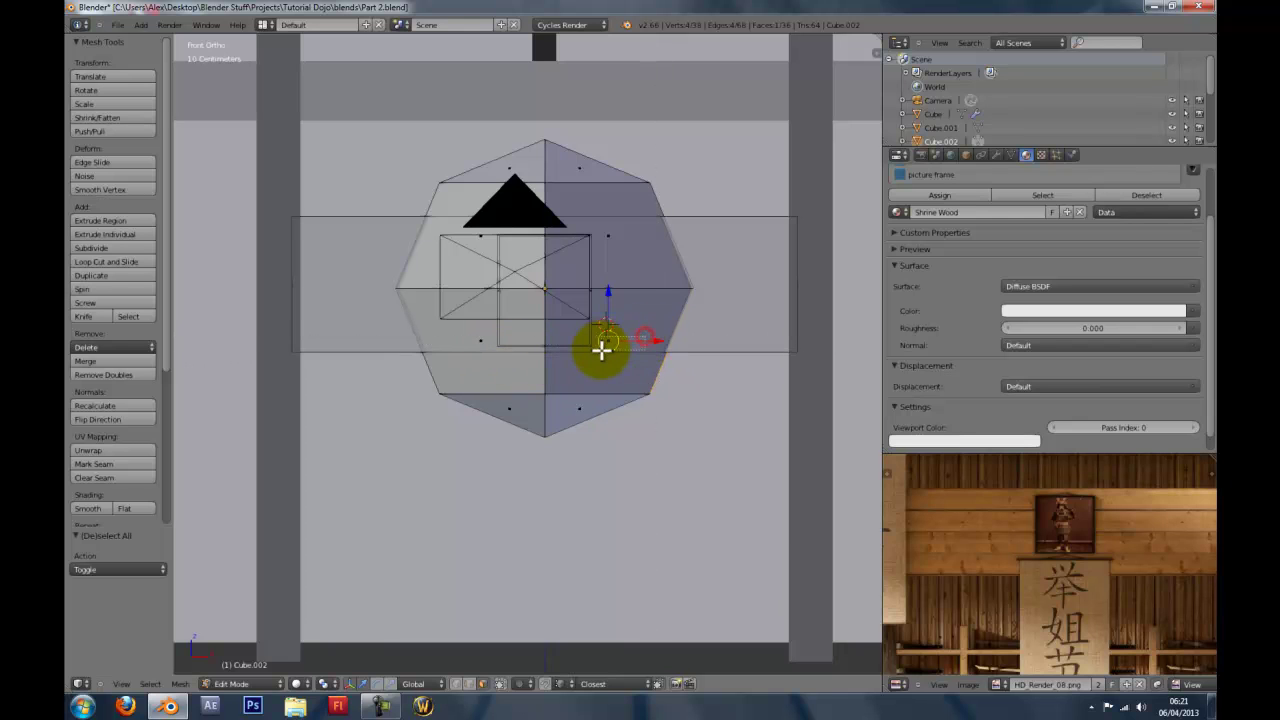
pyautogui.keyDown('shift'); pyautogui.rightClick(603, 346); pyautogui.keyUp('shift')
pyautogui.keyDown('shift'); pyautogui.rightClick(476, 346); pyautogui.keyUp('shift')
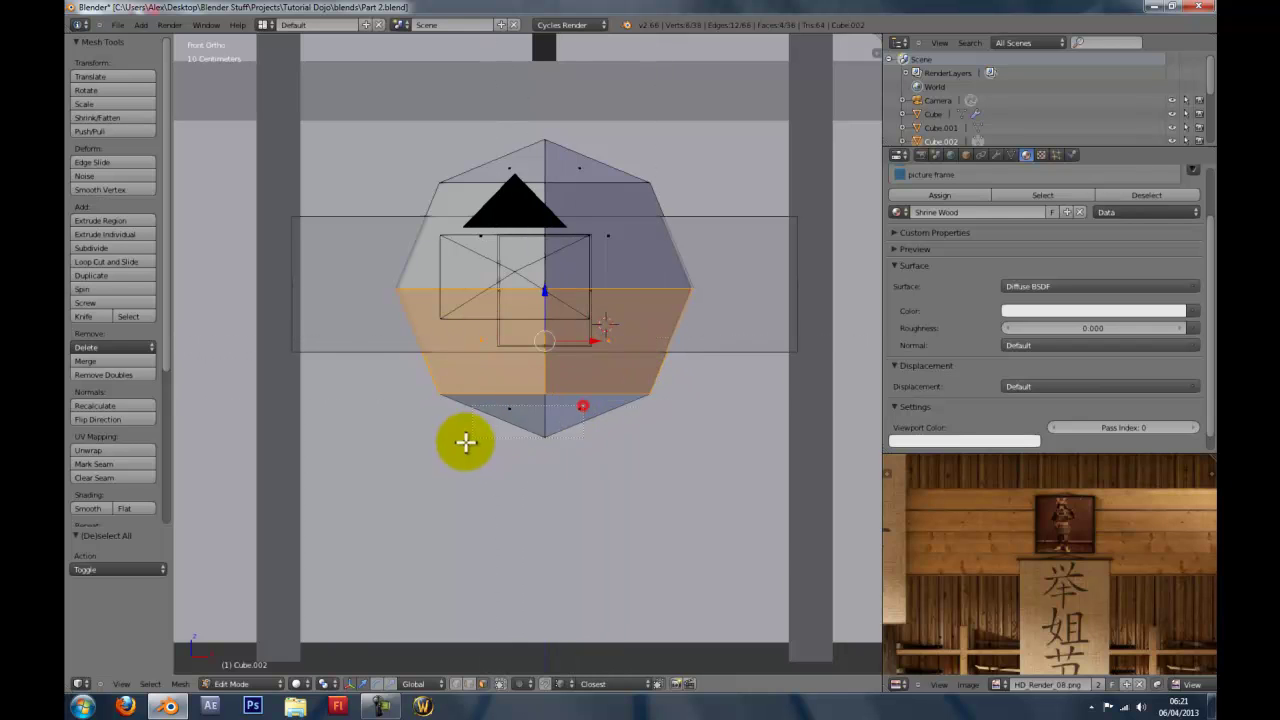
pyautogui.moveTo(463, 443); pyautogui.dragTo(609, 420, button='middle')
pyautogui.press('x')
pyautogui.click(611, 420)
pyautogui.press('KP_1')
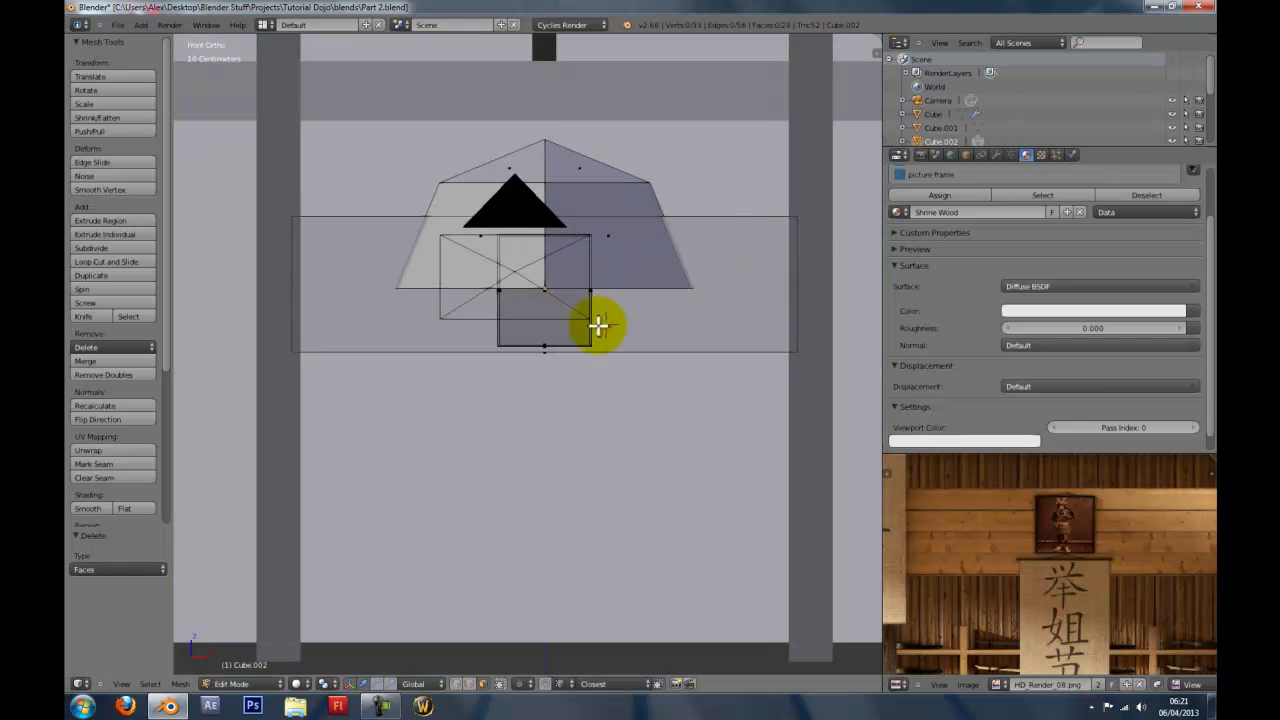
# Extrude the nail head's open lower edge loop in place and scale it inward to about 0.577.
pyautogui.keyDown('alt'); pyautogui.rightClick(646, 289); pyautogui.keyUp('alt')
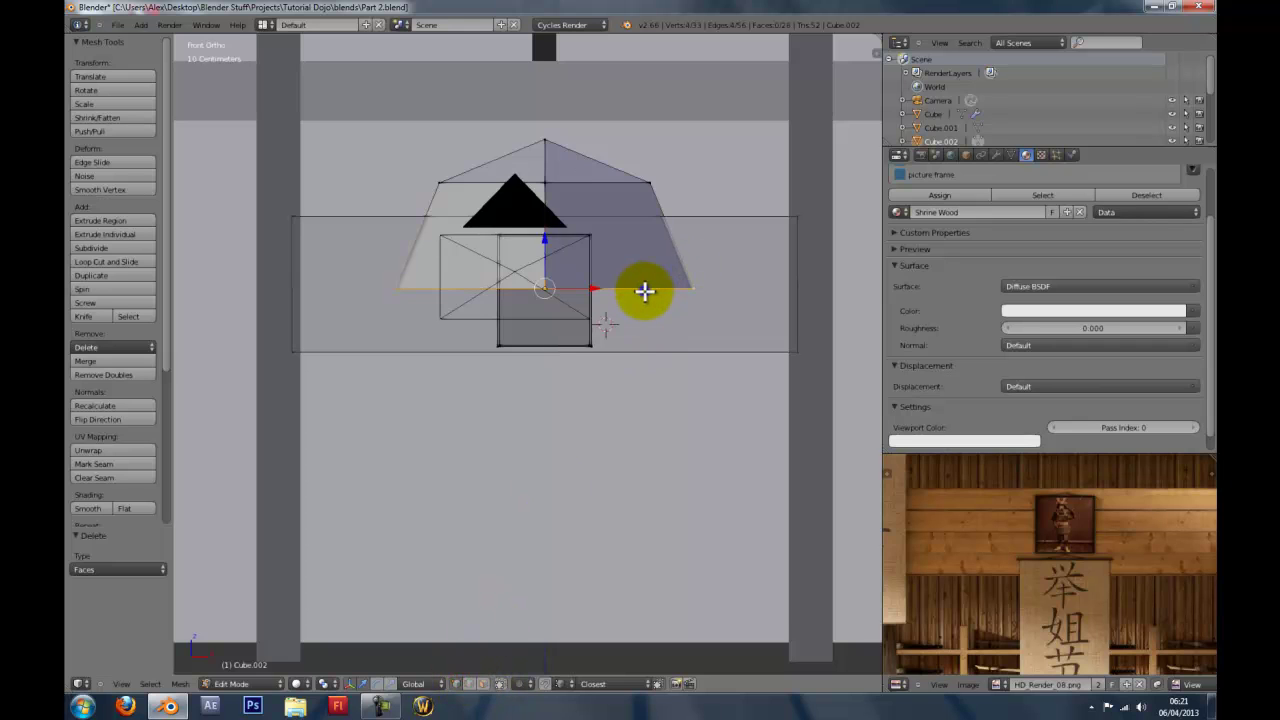
pyautogui.moveTo(646, 289); pyautogui.dragTo(629, 274, button='middle')
pyautogui.press('e')
pyautogui.rightClick(737, 350)
pyautogui.press('s')
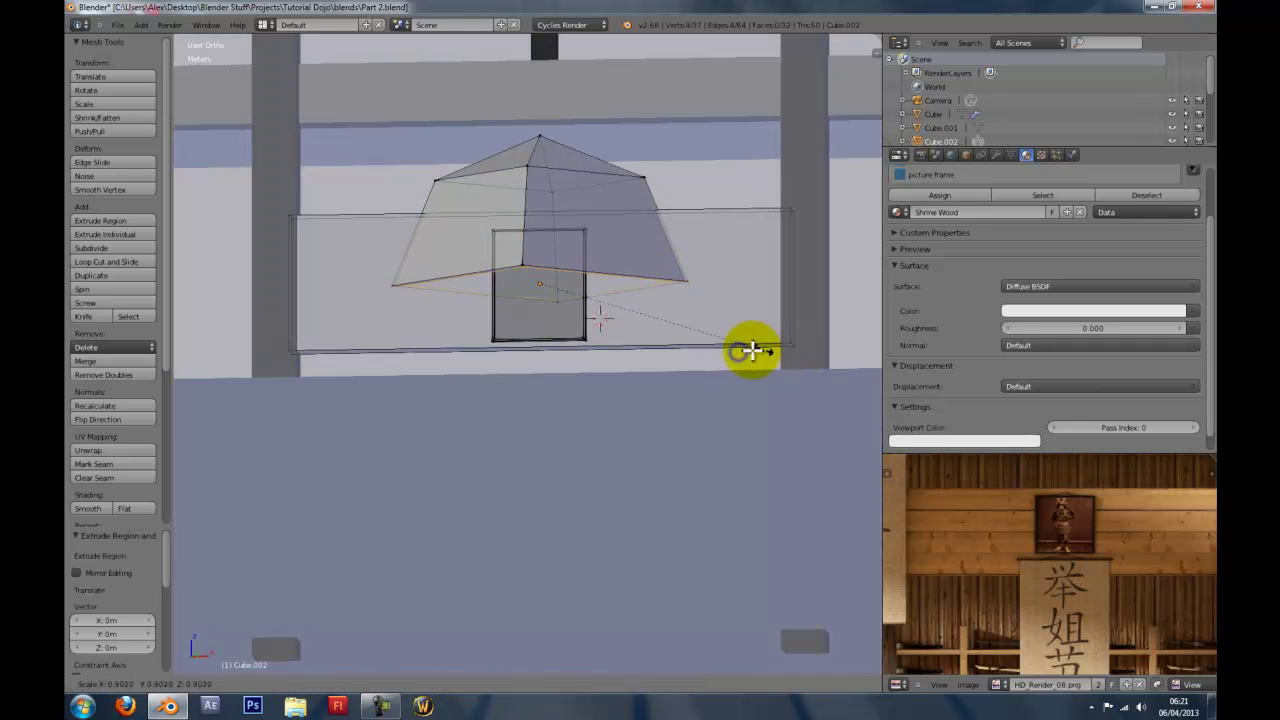
pyautogui.click(678, 340)
# Extrude the inner edge loop straight down along Z as the nail shaft and close its end with a face.
pyautogui.press('e')
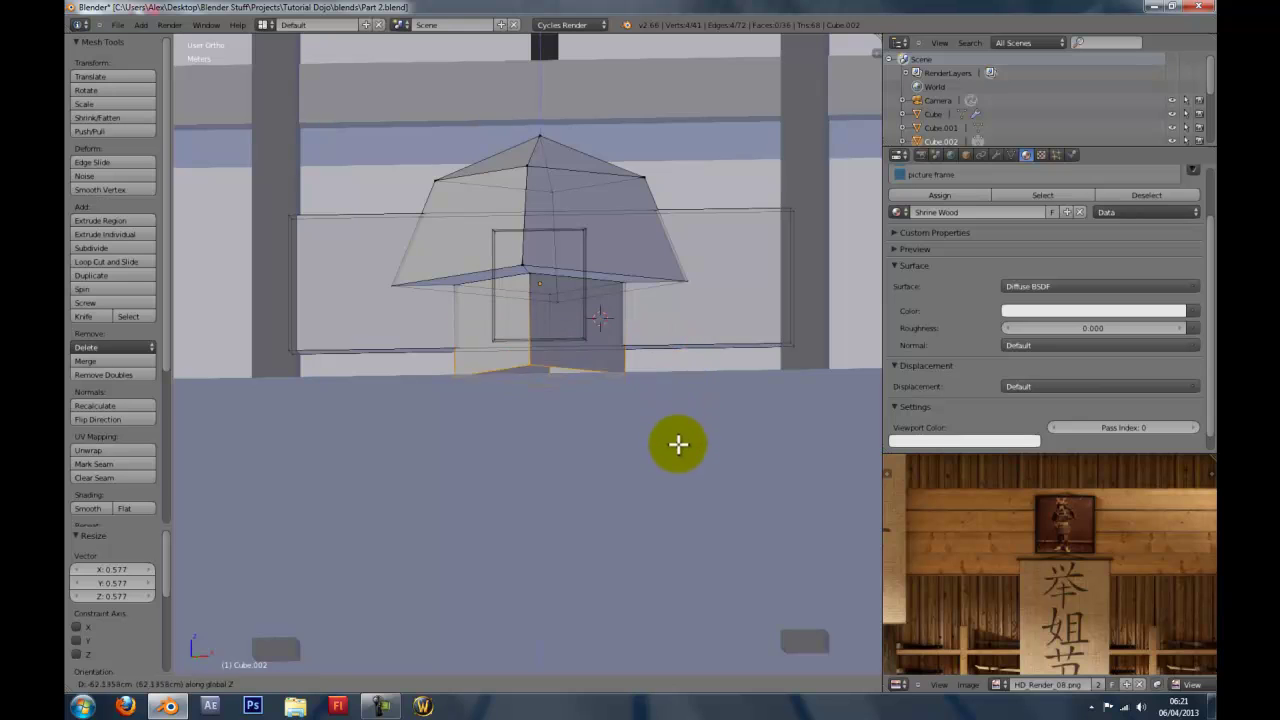
pyautogui.click(677, 488)
pyautogui.press('KP_1')
pyautogui.press('f')
pyautogui.moveTo(691, 466); pyautogui.dragTo(626, 521, button='middle')
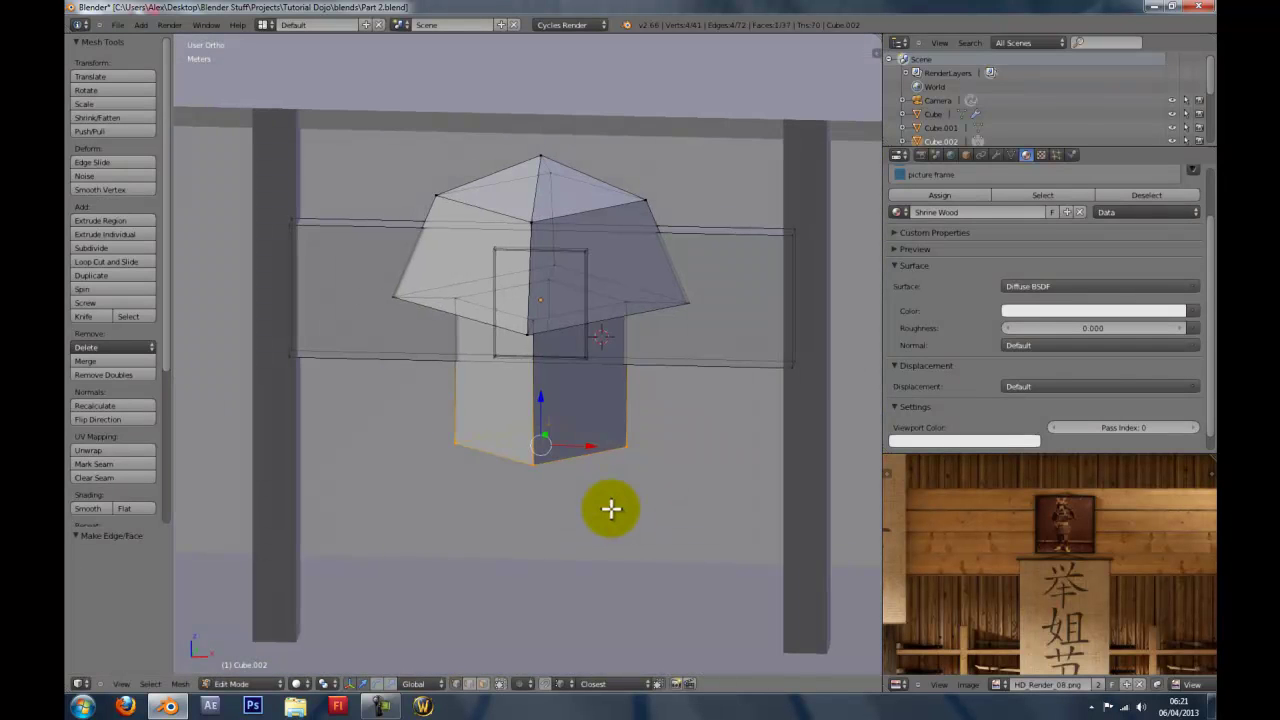
# Select the whole linked nail mesh and rotate it 90° about the X axis.
pyautogui.hotkey('ctrl', 'l')
pyautogui.write('rx')
pyautogui.write('90')
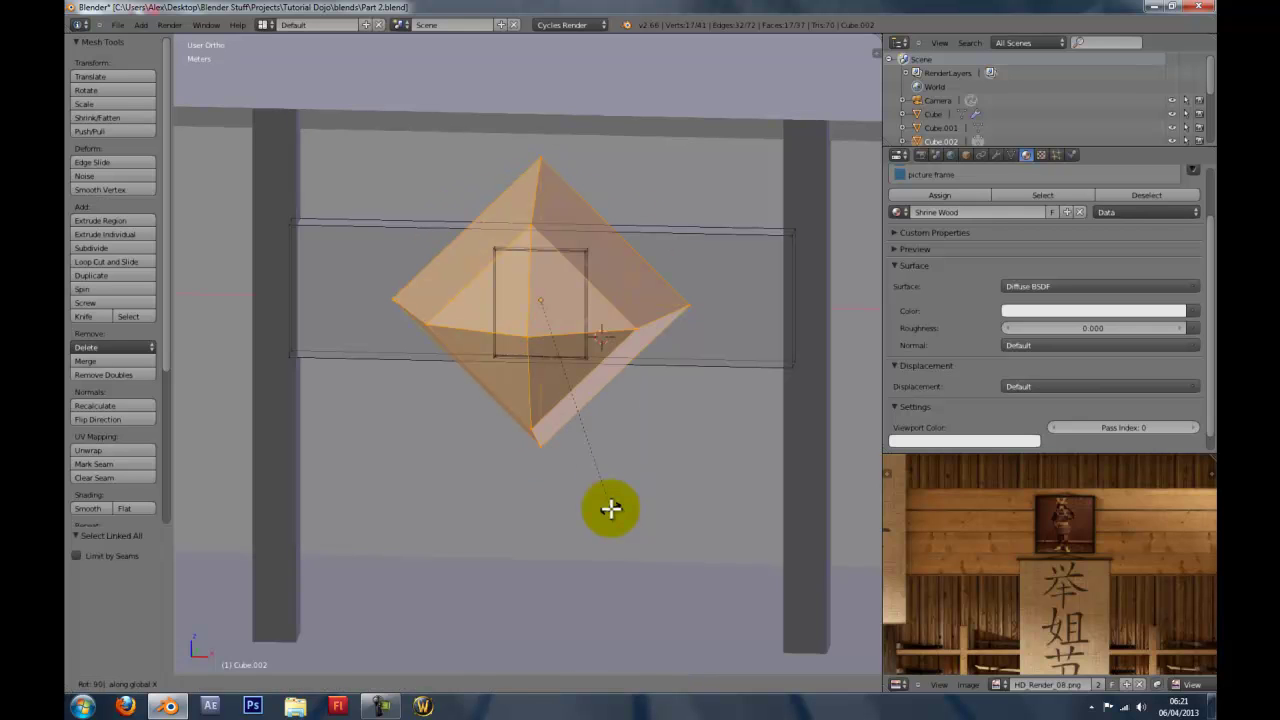
pyautogui.press('Return')
# Scale the nail down in three passes, by about 0.22, 0.274 and 0.5, until it is tiny against the picture.
pyautogui.moveTo(700, 189); pyautogui.dragTo(644, 250, button='middle')
pyautogui.scroll(4, 775, 425)
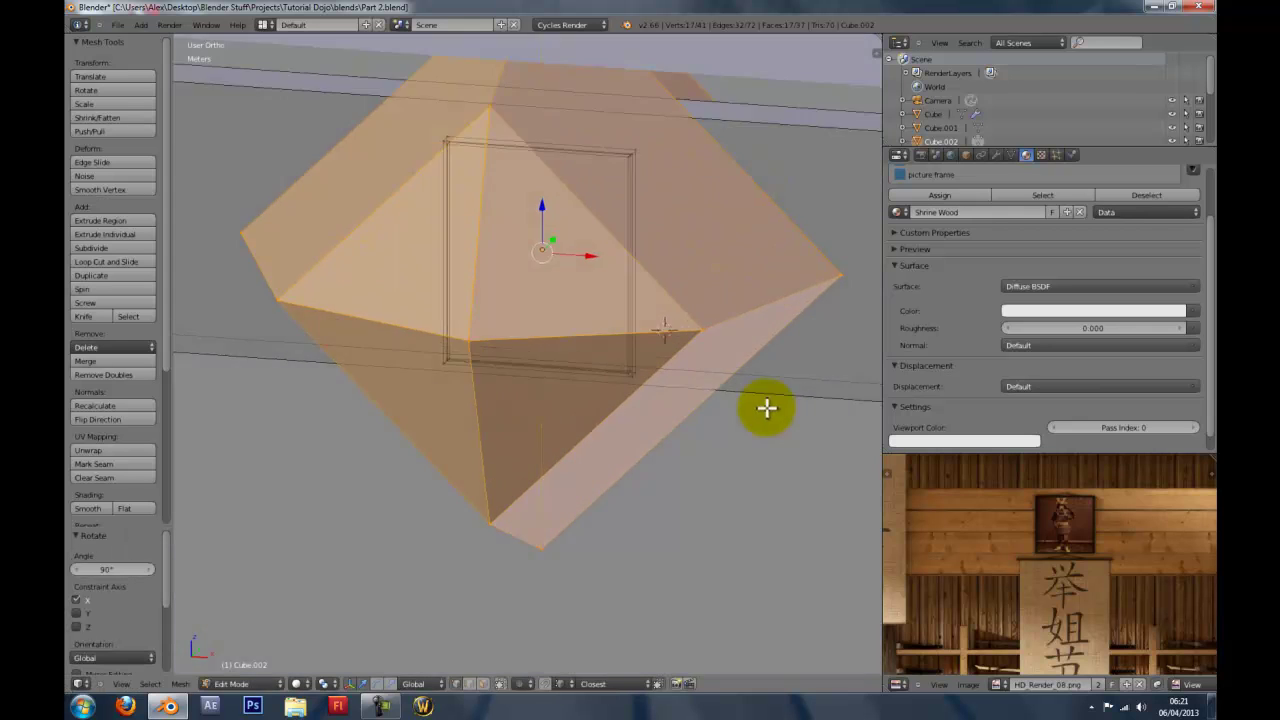
pyautogui.moveTo(766, 408); pyautogui.dragTo(784, 371, button='middle')
pyautogui.press('s')
pyautogui.click(610, 243)
pyautogui.press('s')
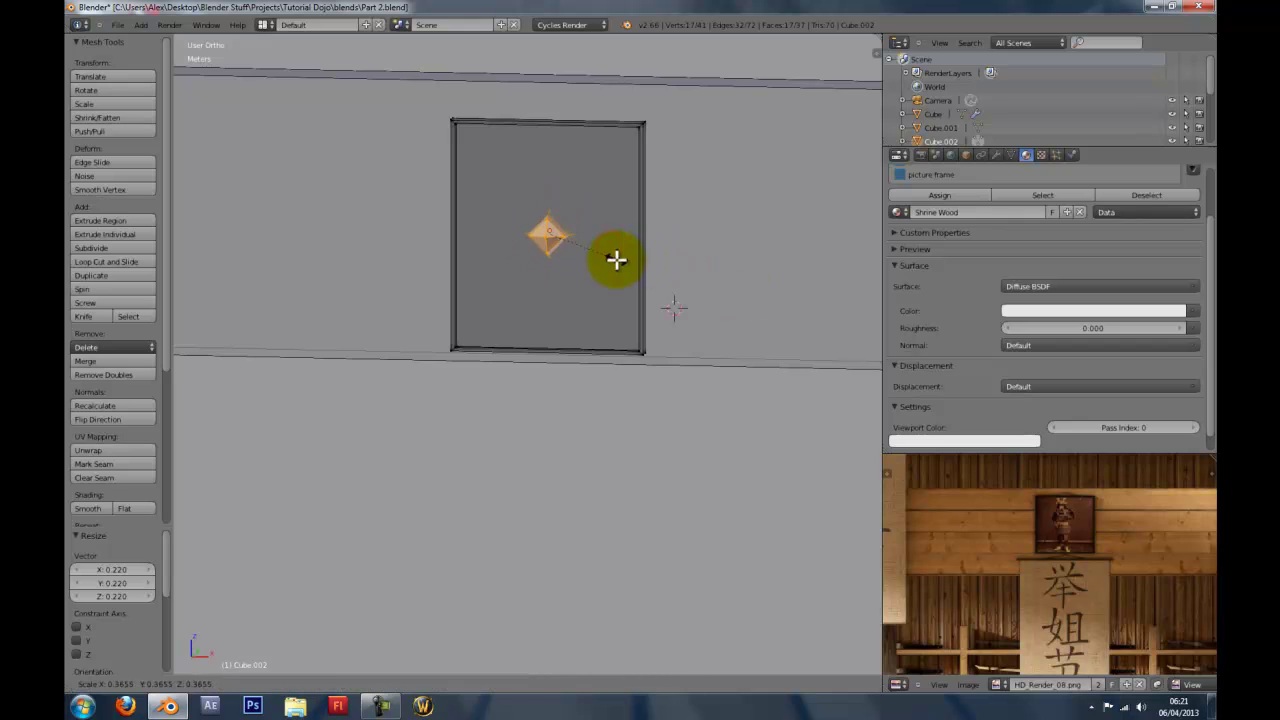
pyautogui.click(594, 257)
pyautogui.scroll(2, 594, 257)
pyautogui.press('s')
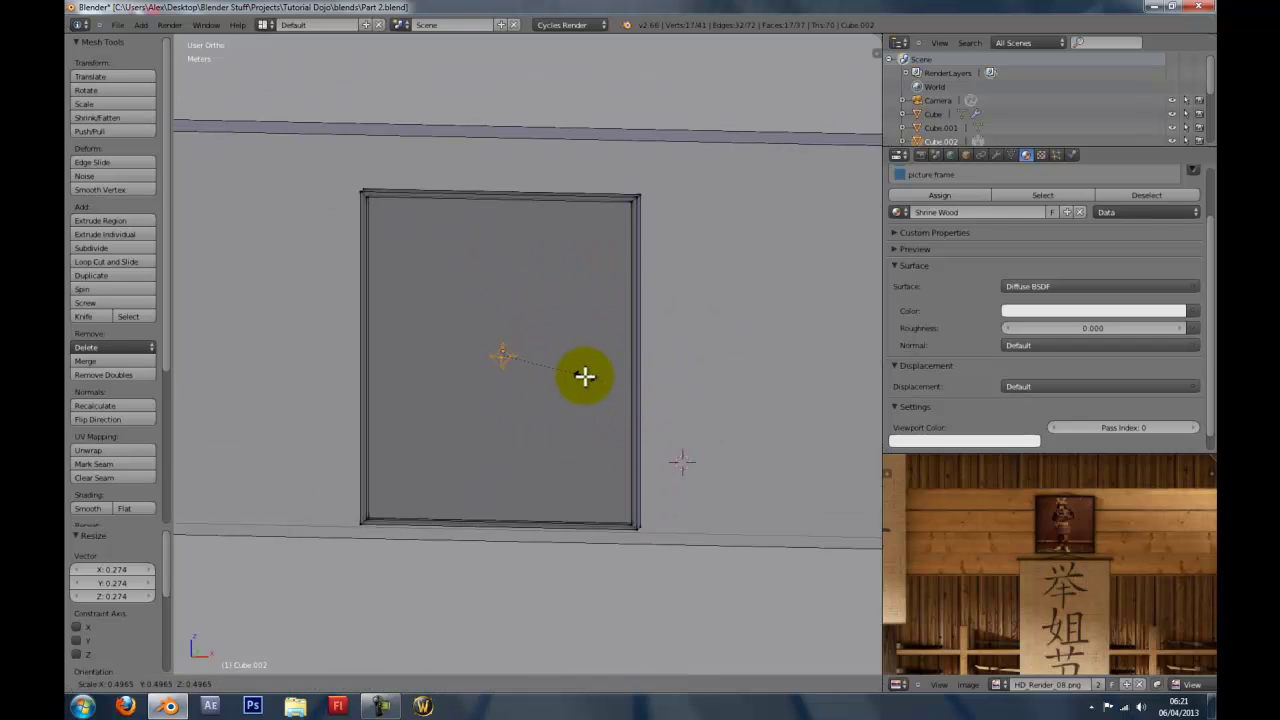
pyautogui.click(585, 376)
# Move the nail up along Z to the picture frame's upper edge and about -6.7 cm along Y.
pyautogui.press('g')
pyautogui.press('z')
pyautogui.click(578, 199)
pyautogui.press('g')
pyautogui.press('y')
pyautogui.click(577, 208)
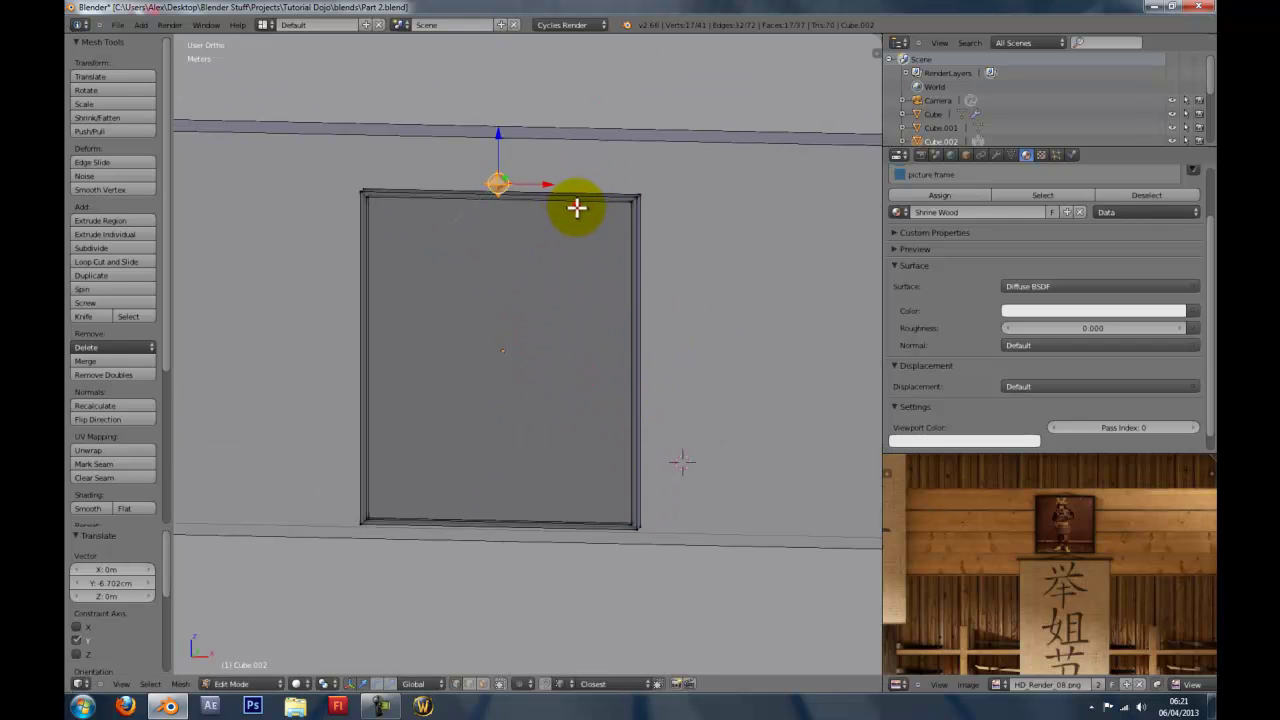
# Shrink the nail further, raise it about 3.9 cm along Z above the frame, and shift it about 4.4 cm along Y.
pyautogui.scroll(3, 717, 374)
pyautogui.moveTo(717, 374); pyautogui.dragTo(714, 400, button='middle')
pyautogui.press('s')
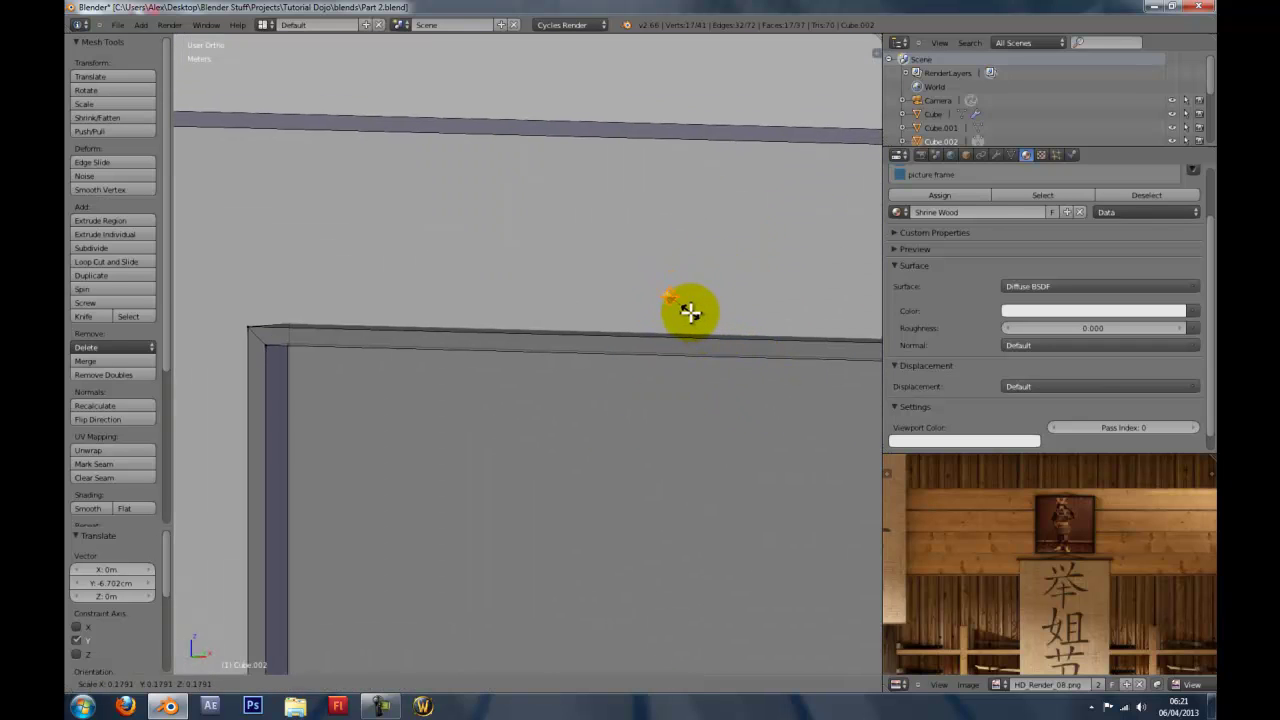
pyautogui.click(689, 311)
pyautogui.press('g')
pyautogui.press('z')
pyautogui.click(704, 258)
pyautogui.press('g')
pyautogui.press('y')
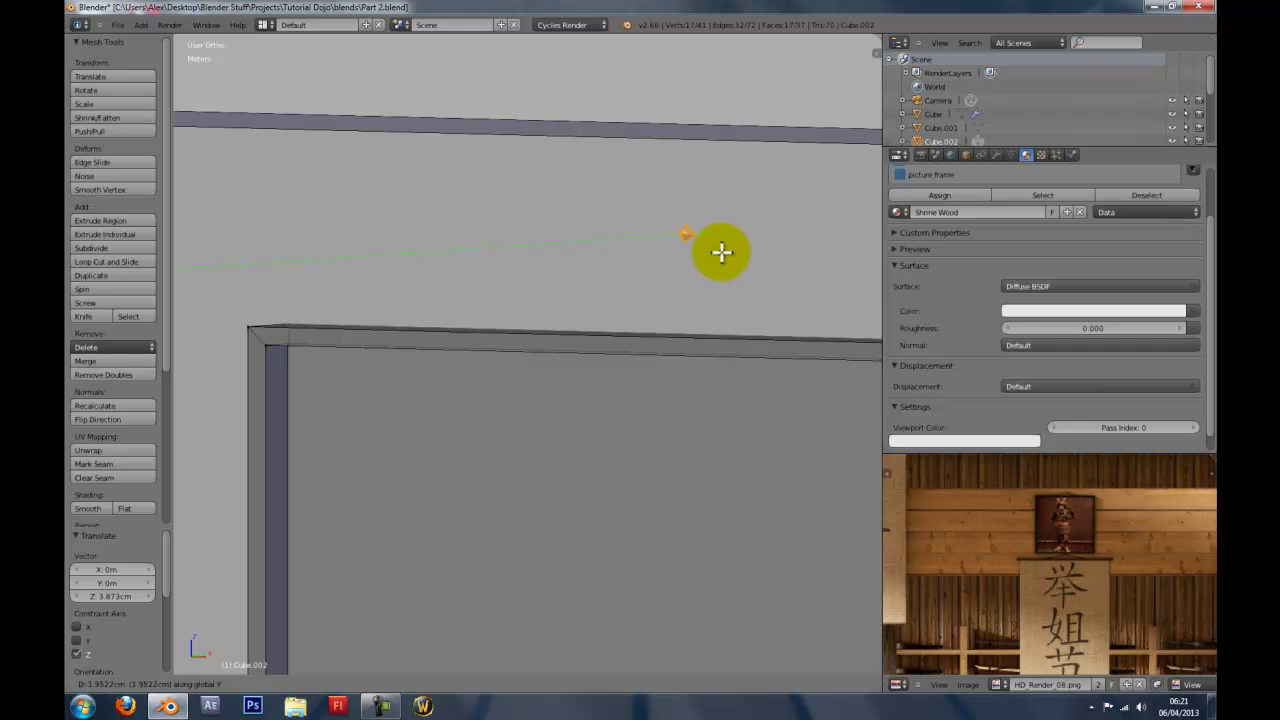
pyautogui.click(740, 255)
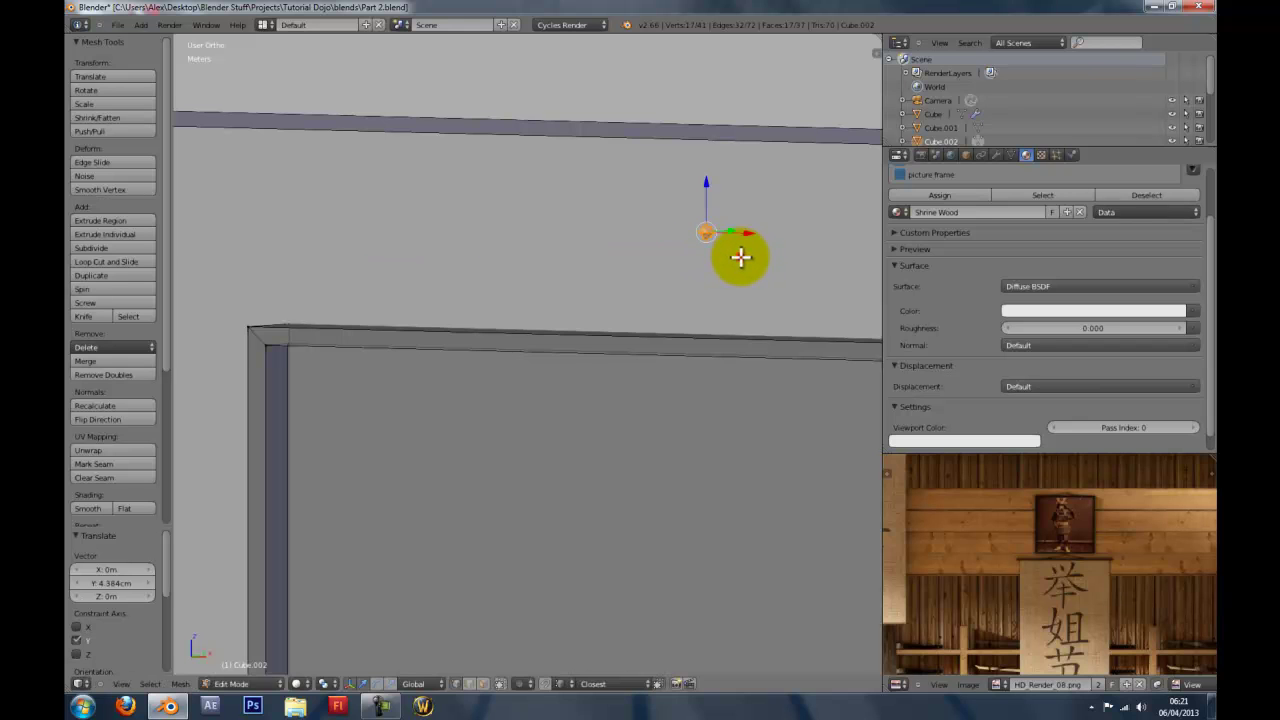
# Move the nail about 5.8 cm along Y in the right wireframe view so its shaft enters the shrine panel.
pyautogui.press('z')
pyautogui.press('KP_3')
pyautogui.keyDown('shift'); pyautogui.moveTo(349, 252); pyautogui.dragTo(614, 354, button='middle'); pyautogui.keyUp('shift')
pyautogui.scroll(4, 614, 354)
pyautogui.press('g')
pyautogui.press('y')
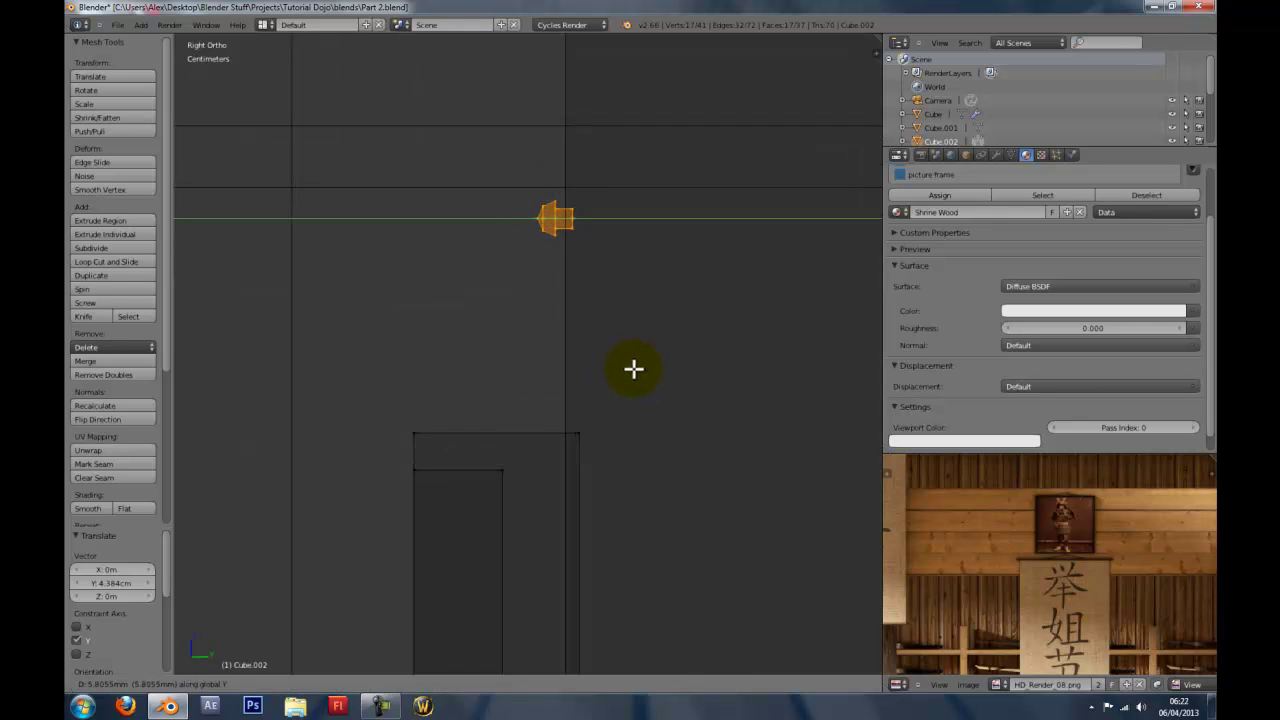
pyautogui.click(636, 370)
pyautogui.press('Tab')
pyautogui.press('Tab')
pyautogui.moveTo(630, 371); pyautogui.dragTo(649, 377, button='middle')
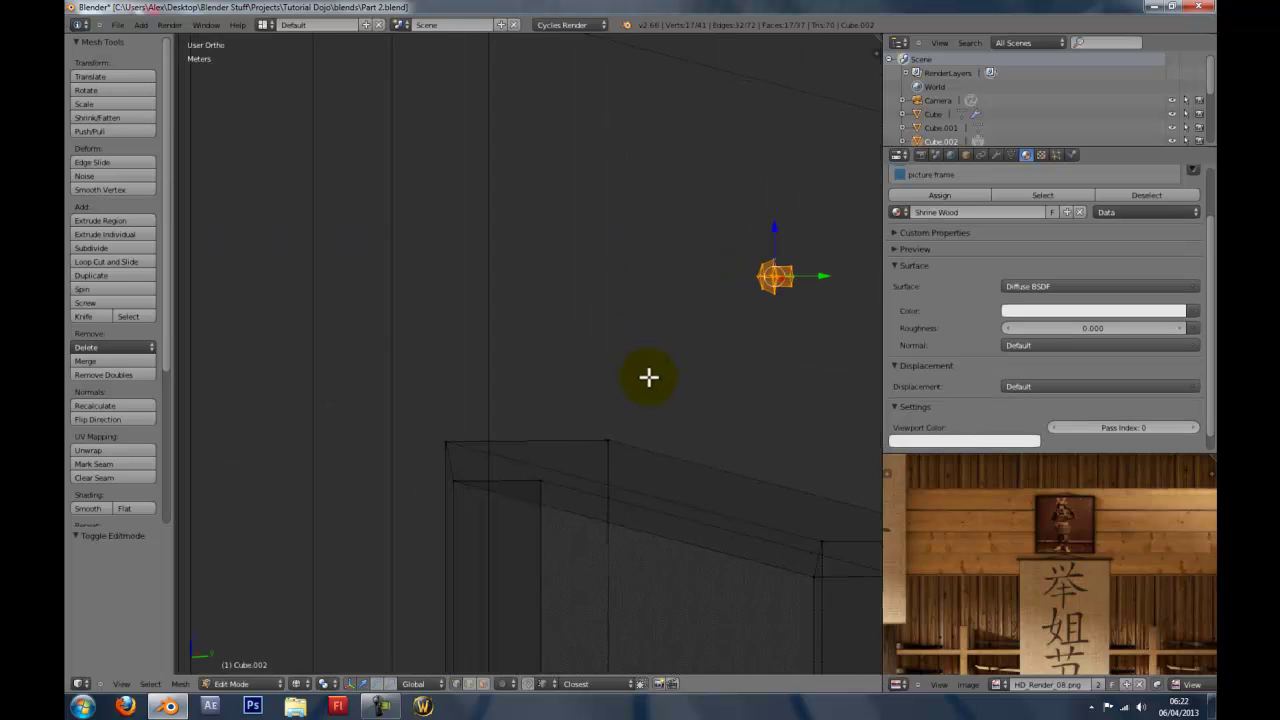
# Return to solid shading and examine the hanging pictures in the dojo reference image at full-screen size.
pyautogui.press('z')
pyautogui.scroll(-5, 1043, 555)
pyautogui.hotkey('ctrl', 'Up')
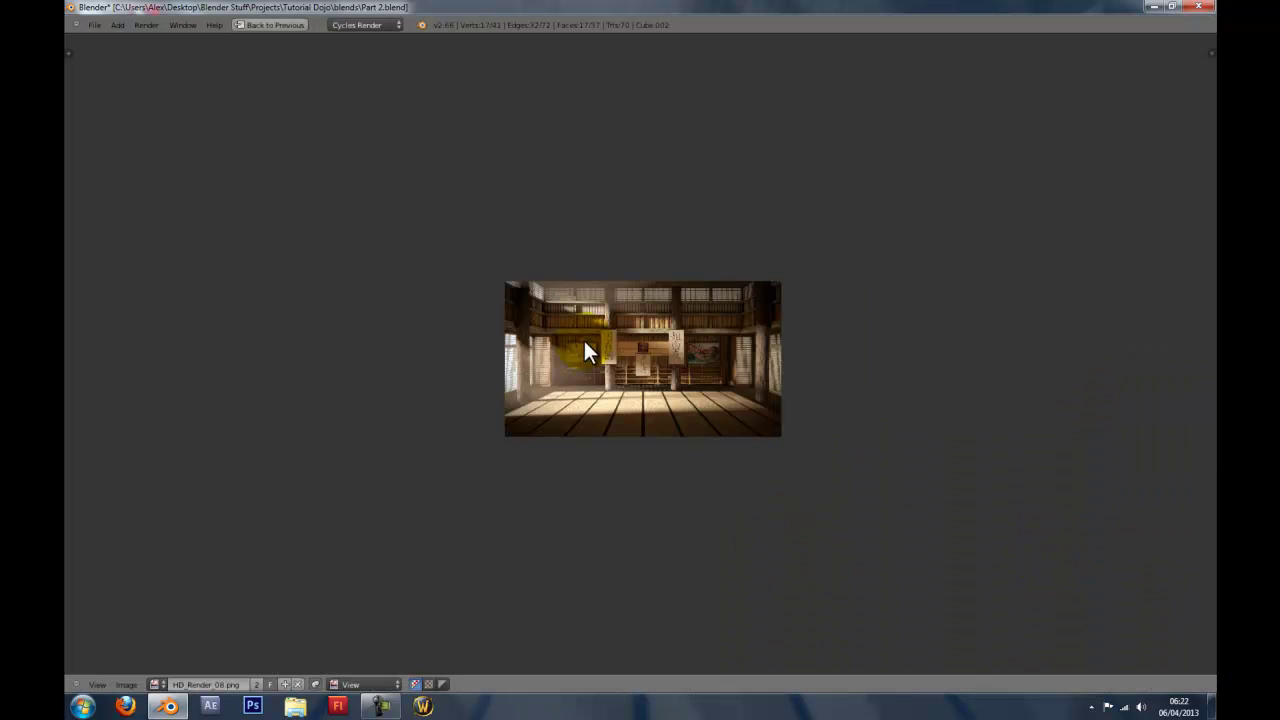
pyautogui.scroll(6, 586, 351)
pyautogui.scroll(-1, 490, 246)
pyautogui.scroll(2, 469, 240)
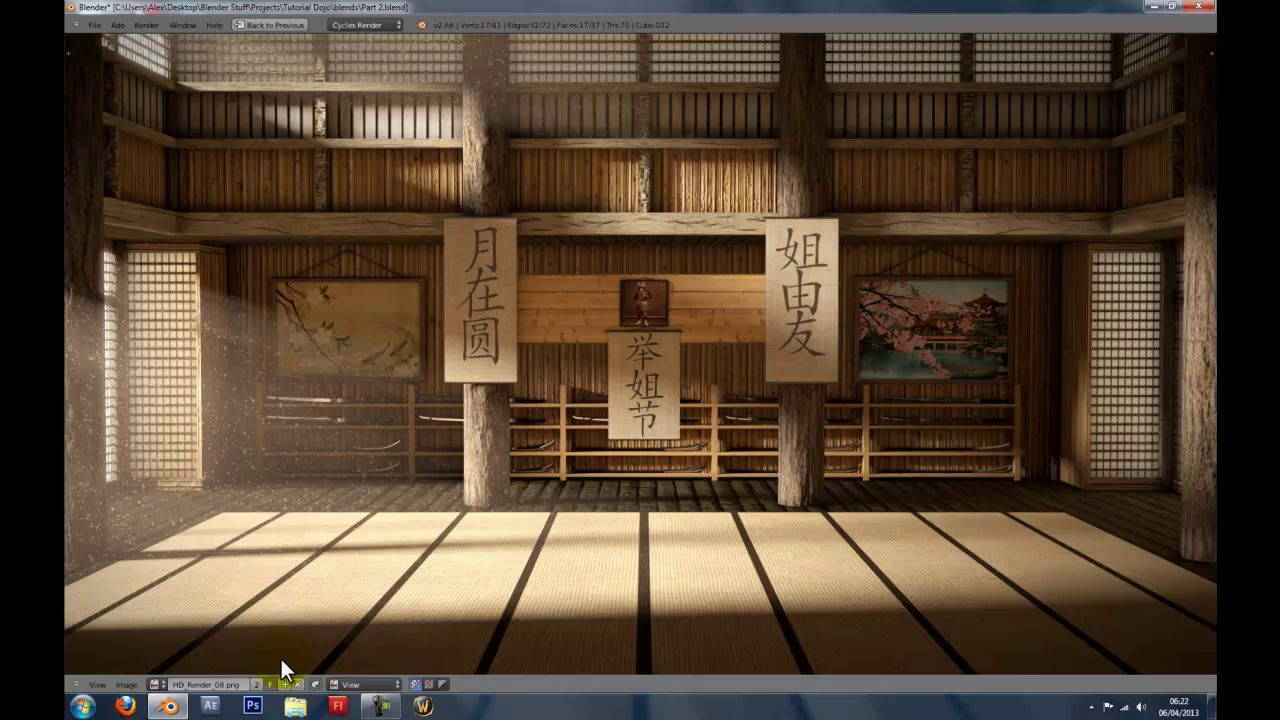
pyautogui.hotkey('ctrl', 'Up')
# Examine the nail's placement on the shrine panel in side and perspective views, using wireframe and solid shading.
pyautogui.moveTo(549, 280); pyautogui.dragTo(690, 222, button='middle')
pyautogui.scroll(-4, 597, 277)
pyautogui.keyDown('shift'); pyautogui.moveTo(690, 222); pyautogui.dragTo(547, 260, button='middle'); pyautogui.keyUp('shift')
pyautogui.press('z')
pyautogui.press('z')
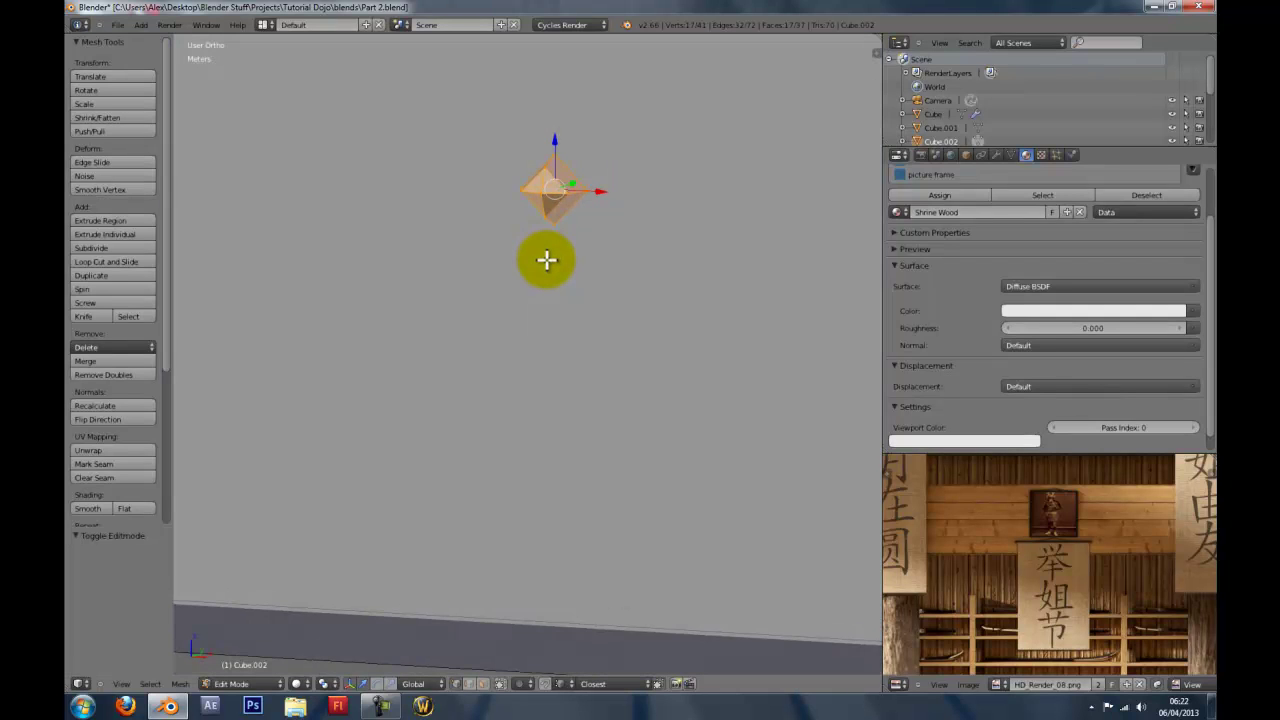
pyautogui.press('KP_3')
pyautogui.press('z')
pyautogui.scroll(-7, 554, 280)
pyautogui.moveTo(457, 229)
pyautogui.keyDown('shift'); pyautogui.mouseDown(button='middle')
pyautogui.moveTo(582, 309)
pyautogui.moveTo(690, 303)
pyautogui.mouseUp(button='middle'); pyautogui.keyUp('shift')
pyautogui.scroll(-8, 541, 300)
pyautogui.scroll(8, 541, 304)
pyautogui.press('z')
pyautogui.scroll(3, 1001, 251)
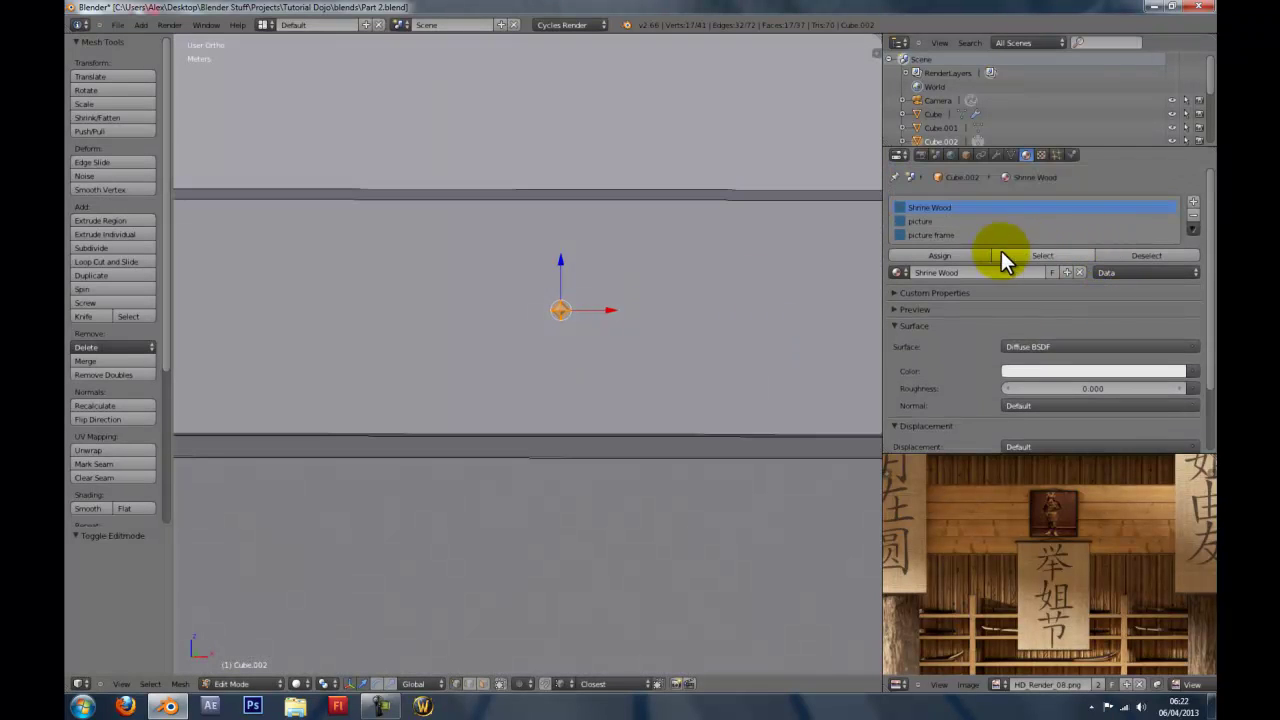
# Add a new material slot with a material named Nail and assign it to the selected nail mesh.
pyautogui.click(1193, 201)
pyautogui.click(1000, 285)
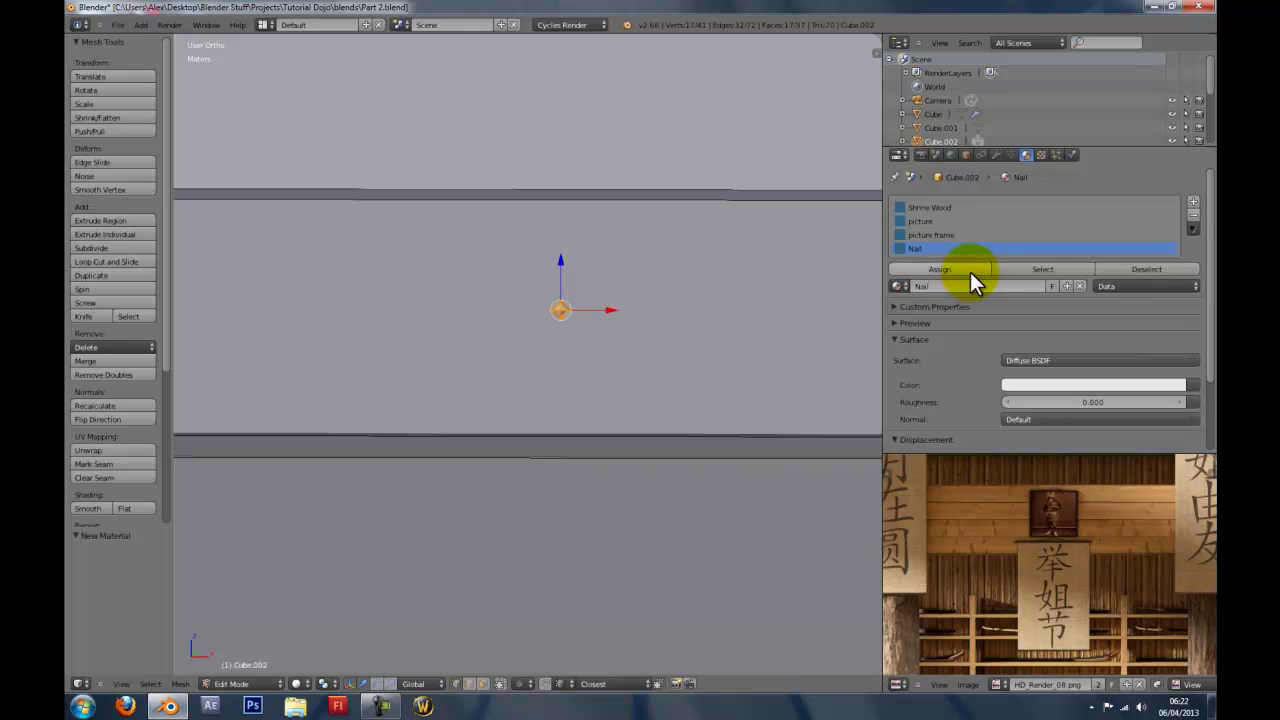
pyautogui.click(970, 272)
pyautogui.press('Tab')
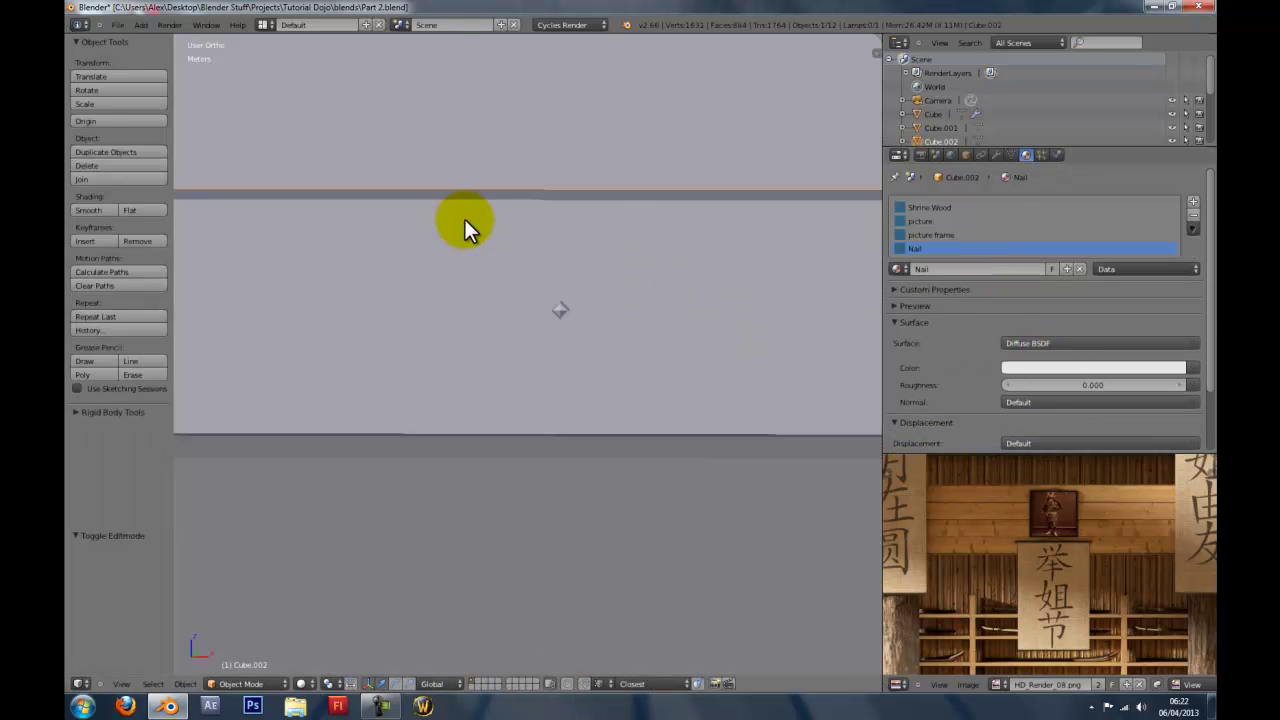
pyautogui.click(90, 210)
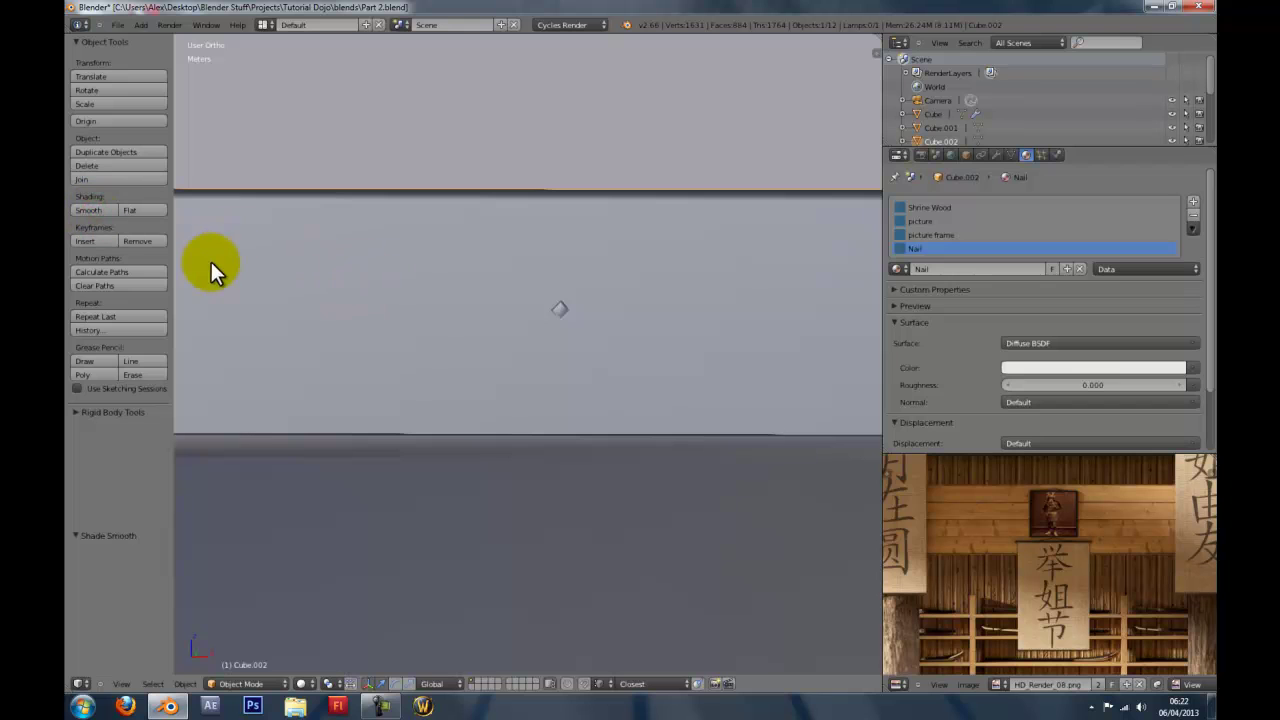
pyautogui.click(159, 213)
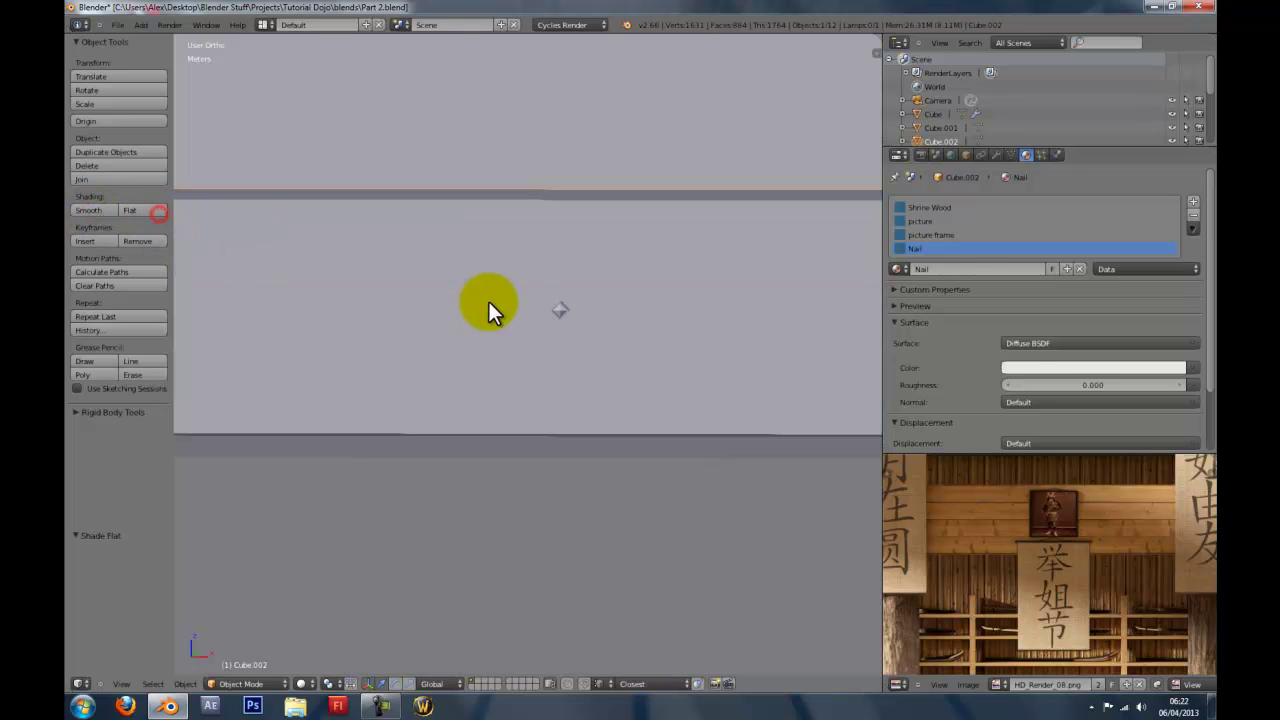
pyautogui.press('Tab')
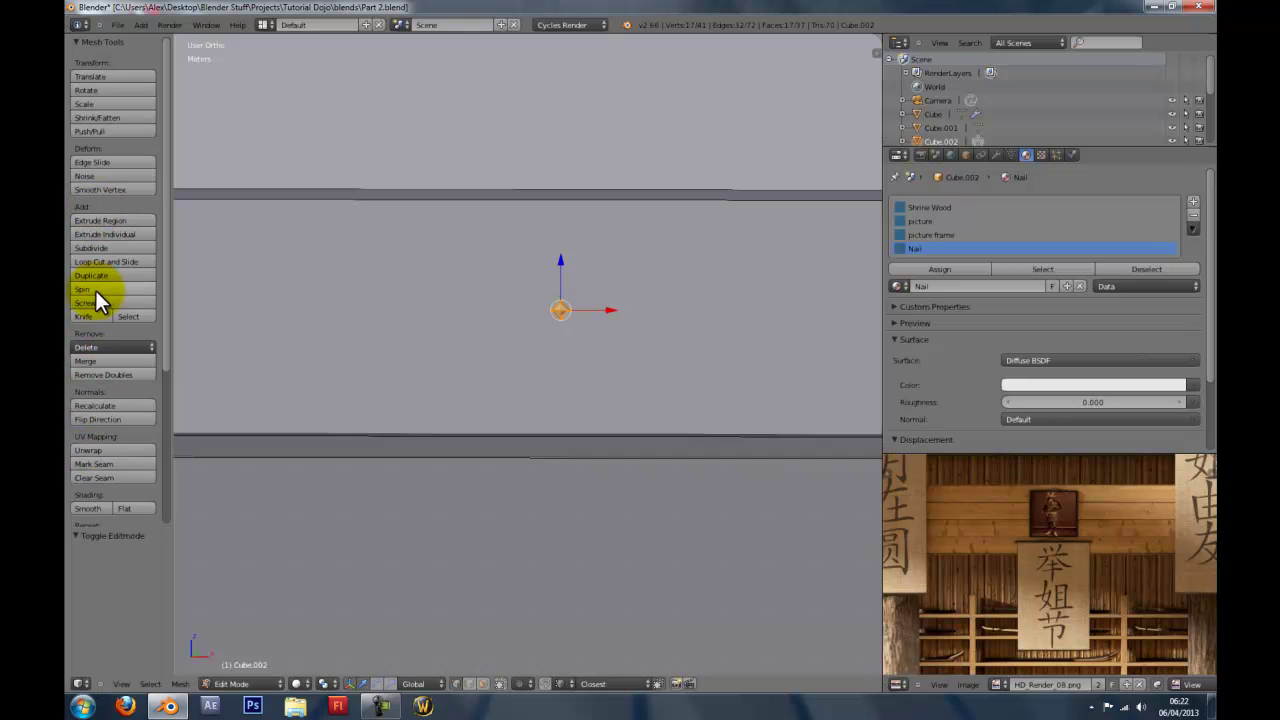
# Apply smooth shading only to the selected nail faces and return to Object Mode.
pyautogui.scroll(-4, 151, 419)
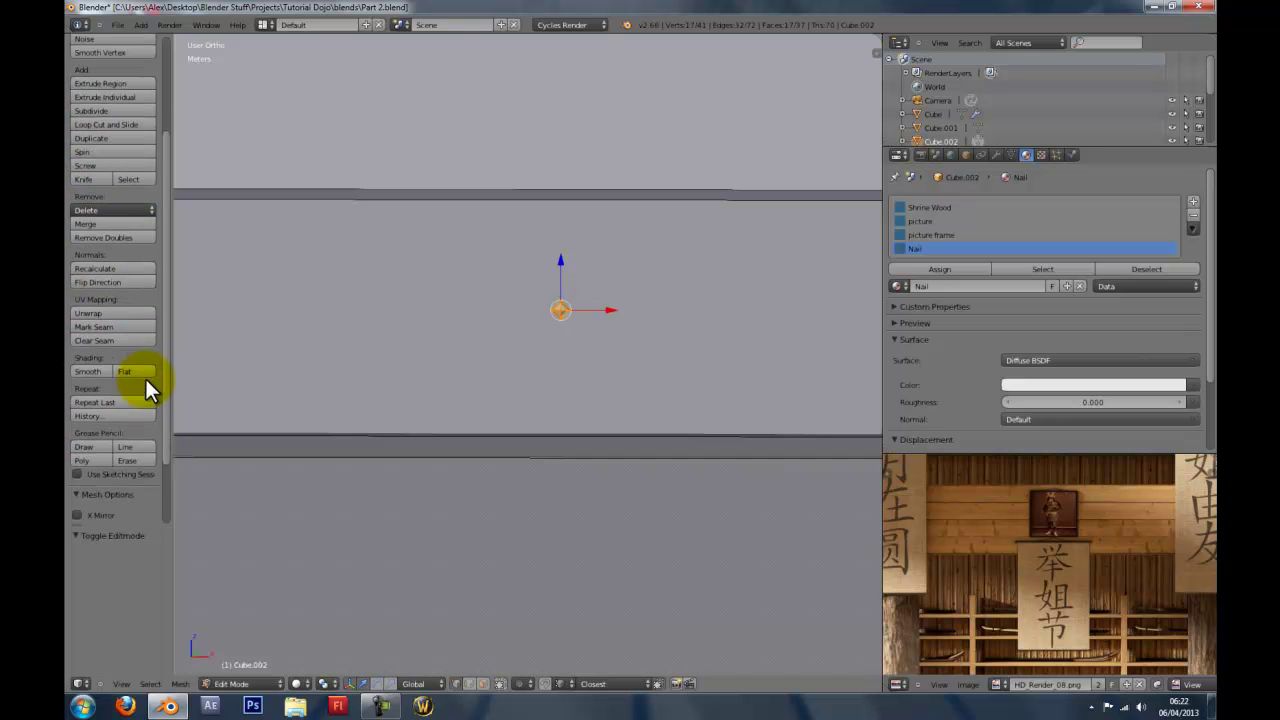
pyautogui.click(77, 367)
pyautogui.press('Tab')
# Examine how the samurai picture hangs in the dojo reference image at full-screen size, compared with the modeled picture.
pyautogui.scroll(6, 482, 377)
pyautogui.moveTo(482, 377)
pyautogui.mouseDown(button='middle')
pyautogui.moveTo(424, 397)
pyautogui.moveTo(548, 407)
pyautogui.moveTo(403, 354)
pyautogui.moveTo(429, 371)
pyautogui.moveTo(464, 360)
pyautogui.mouseUp(button='middle')
pyautogui.scroll(3, 464, 360)
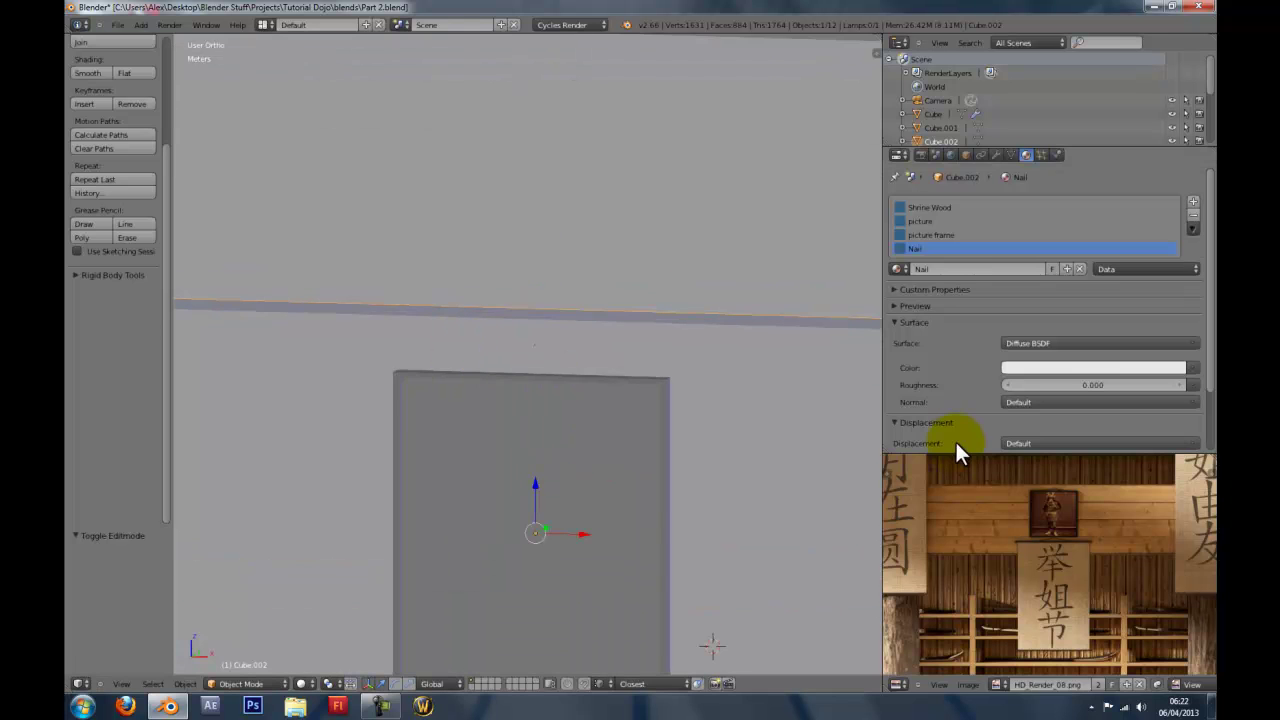
pyautogui.hotkey('ctrl', 'Up')
pyautogui.scroll(4, 998, 504)
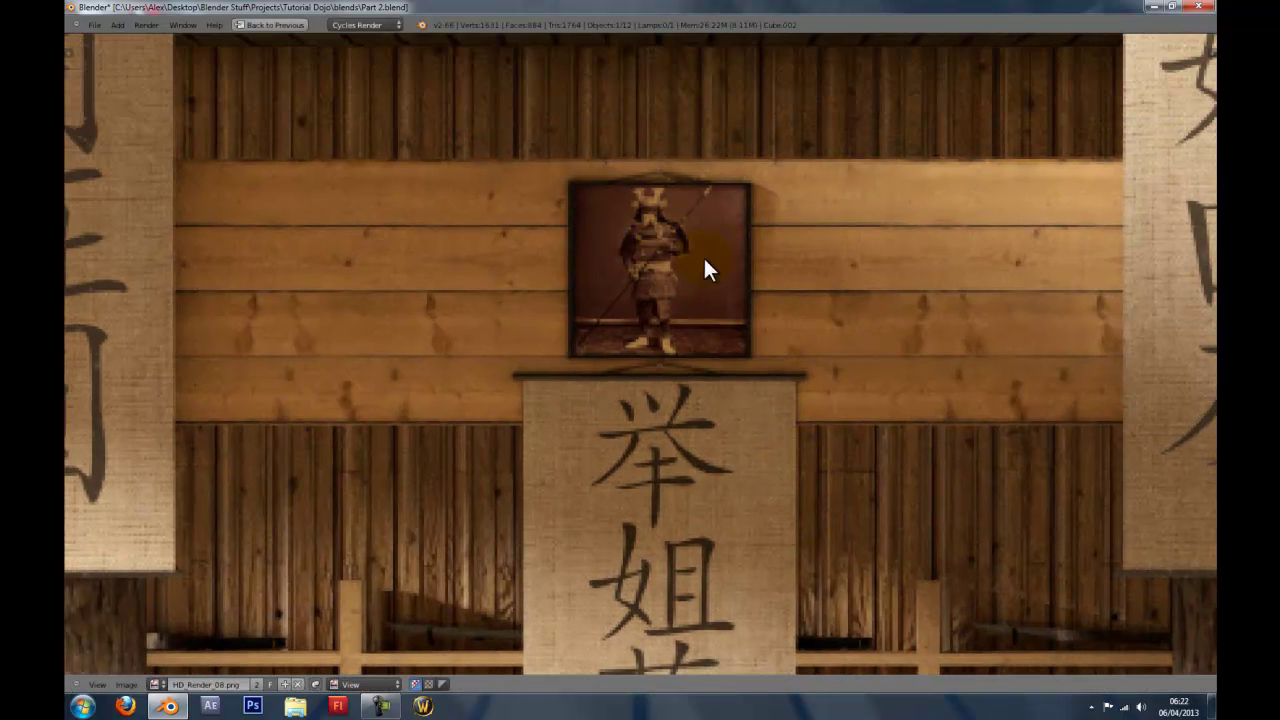
pyautogui.hotkey('ctrl', 'Up')
pyautogui.scroll(-4, 528, 403)
pyautogui.moveTo(528, 403)
pyautogui.mouseDown(button='middle')
pyautogui.moveTo(550, 396)
pyautogui.moveTo(530, 396)
pyautogui.mouseUp(button='middle')
pyautogui.press('z')
pyautogui.press('z')
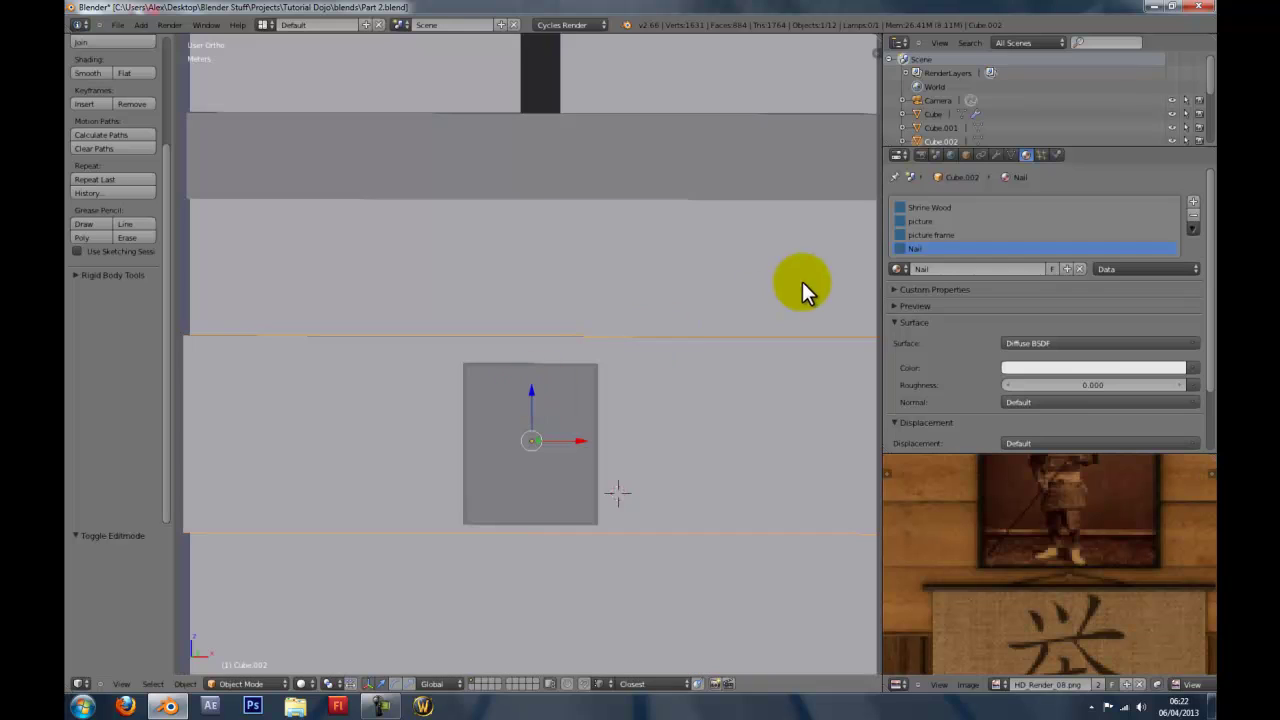
# Set the Nail material's viewport color to black and switch to the front view.
pyautogui.scroll(-2, 1030, 340)
pyautogui.click(982, 424)
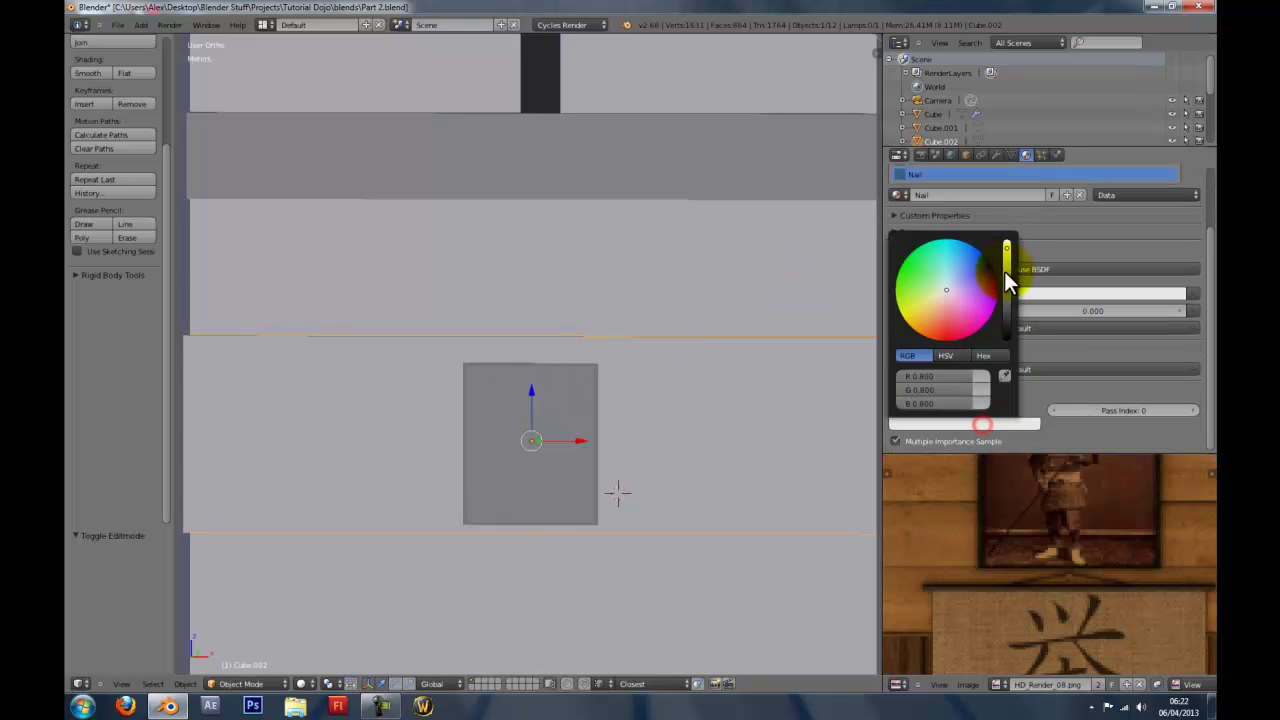
pyautogui.moveTo(1006, 282); pyautogui.dragTo(1004, 420)
pyautogui.press('KP_1')
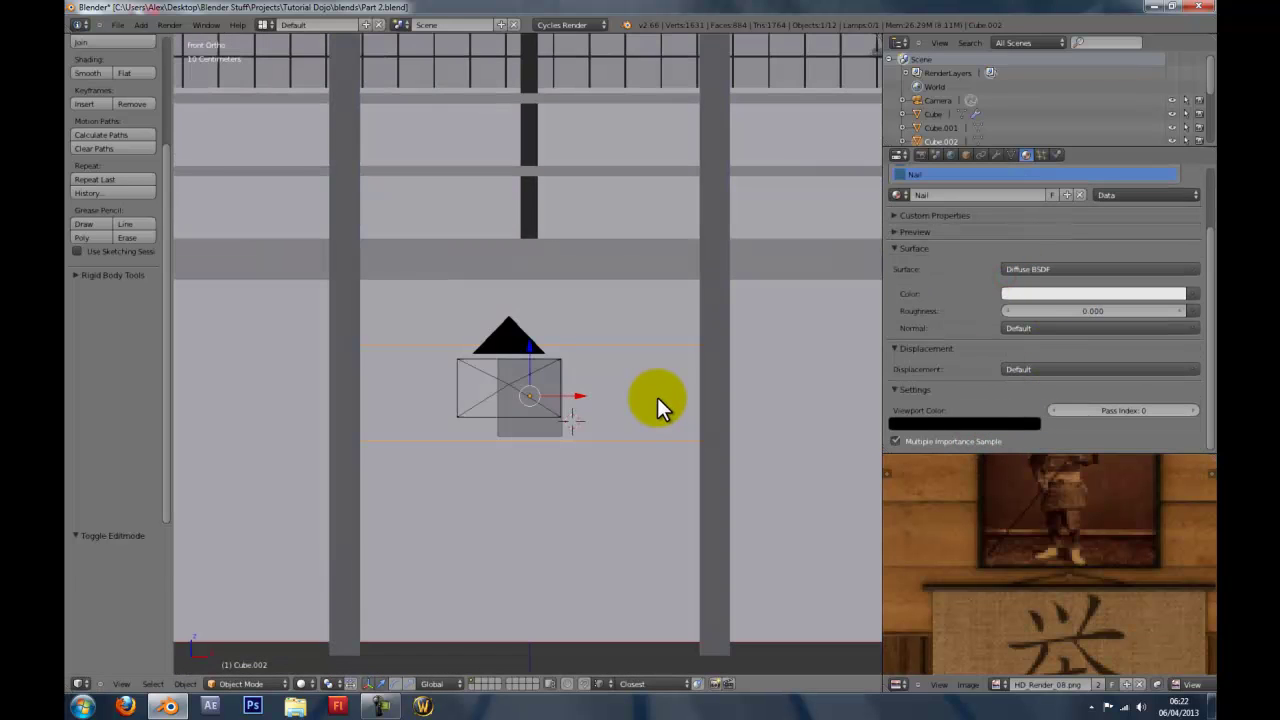
pyautogui.press('a')
pyautogui.scroll(3, 657, 397)
pyautogui.hotkey('shift', 'a')
pyautogui.moveTo(652, 396)
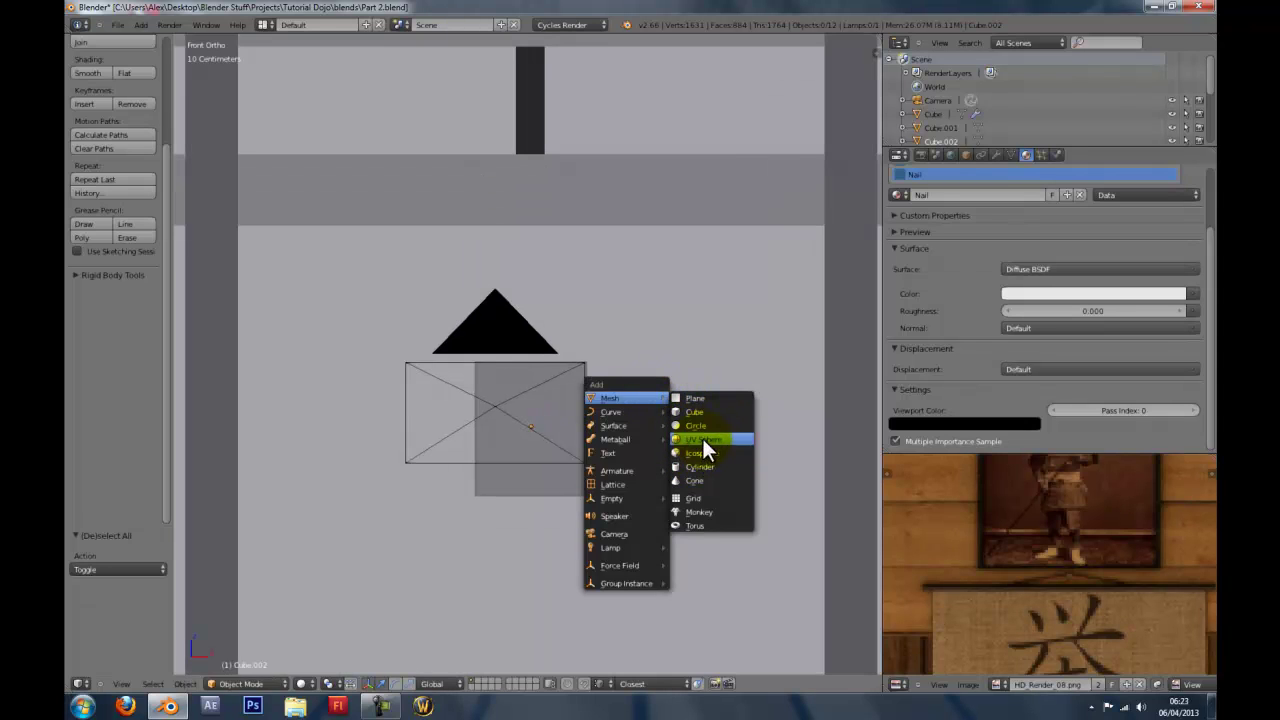
pyautogui.click(702, 466)
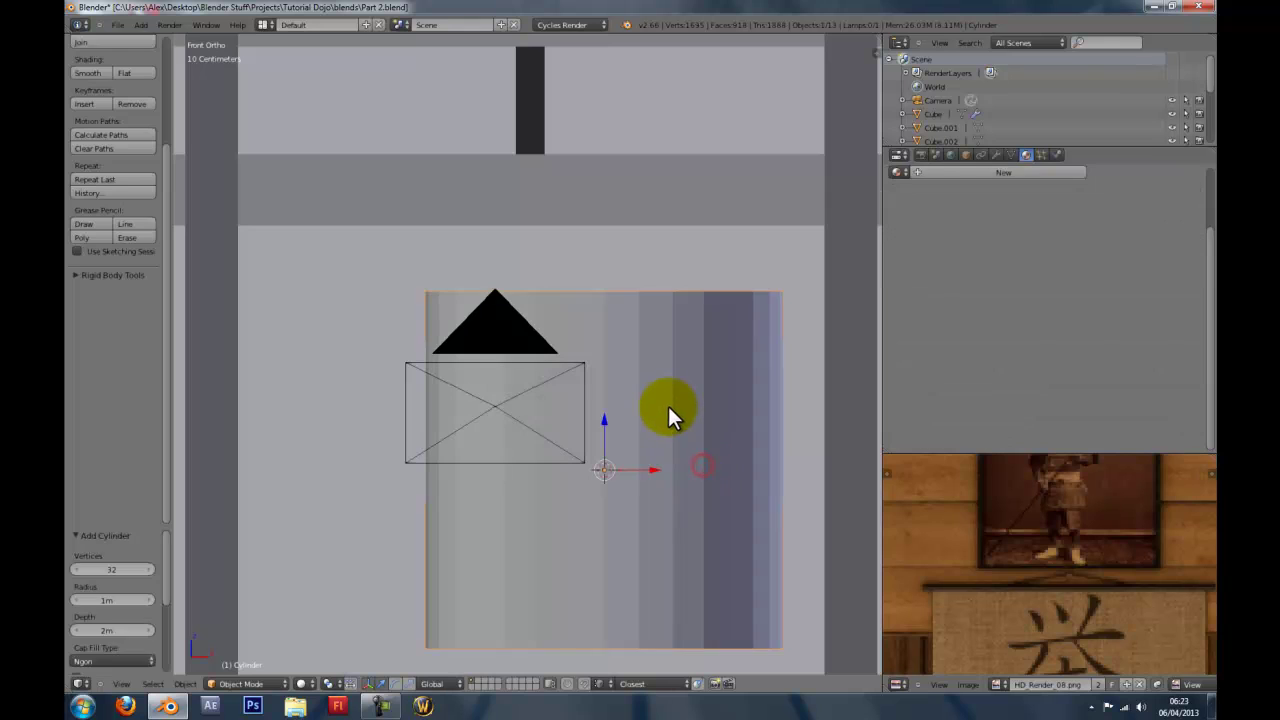
pyautogui.press('Tab')
pyautogui.write('ry90')
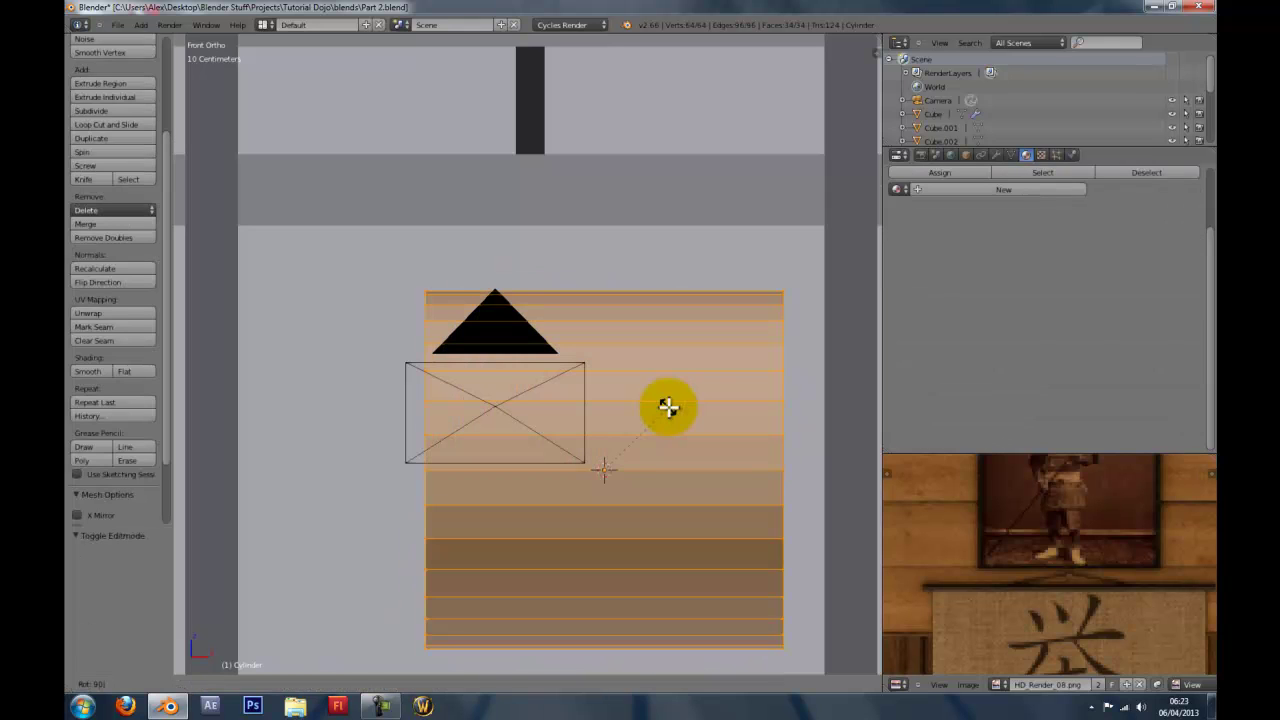
pyautogui.press('Return')
pyautogui.scroll(-4, 629, 407)
pyautogui.press('Tab')
pyautogui.press('z')
pyautogui.press('z')
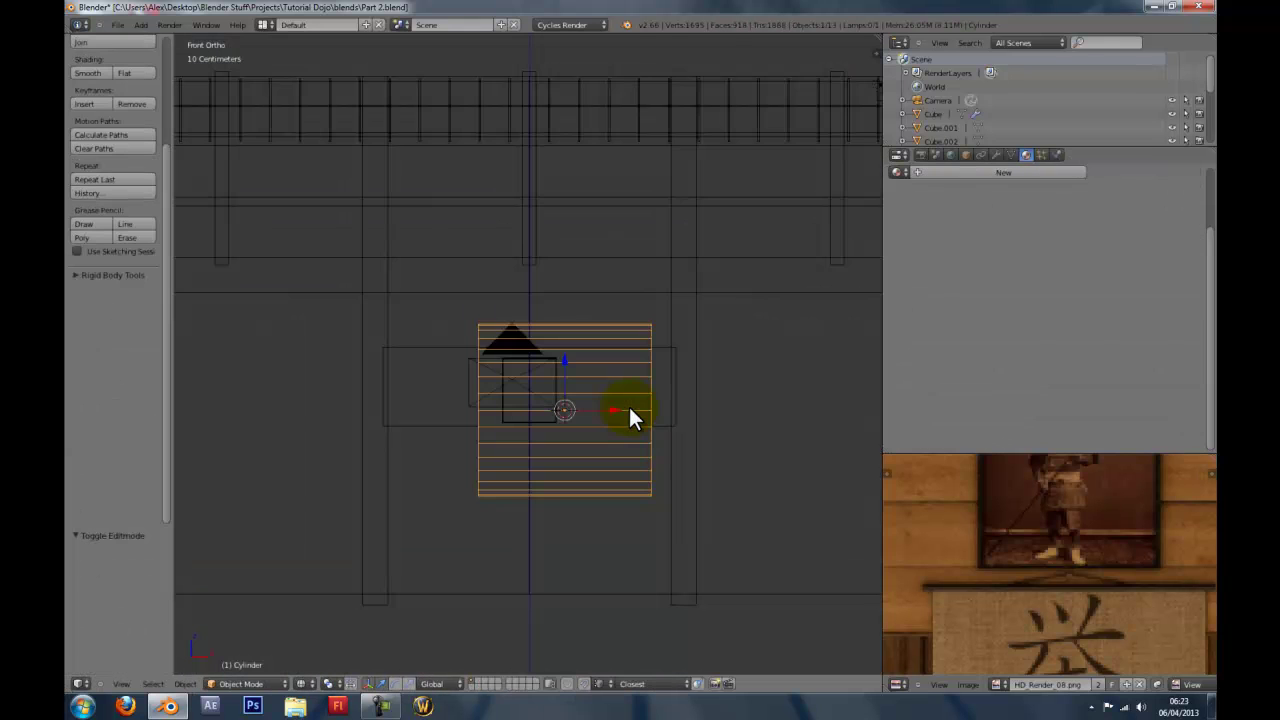
pyautogui.press('x')
pyautogui.click(629, 407)
pyautogui.hotkey('shift', 'a')
pyautogui.press('Escape')
# Add a cylinder with 4 vertices inside the shrine panel's mesh in Edit Mode.
pyautogui.rightClick(572, 364)
pyautogui.press('Tab')
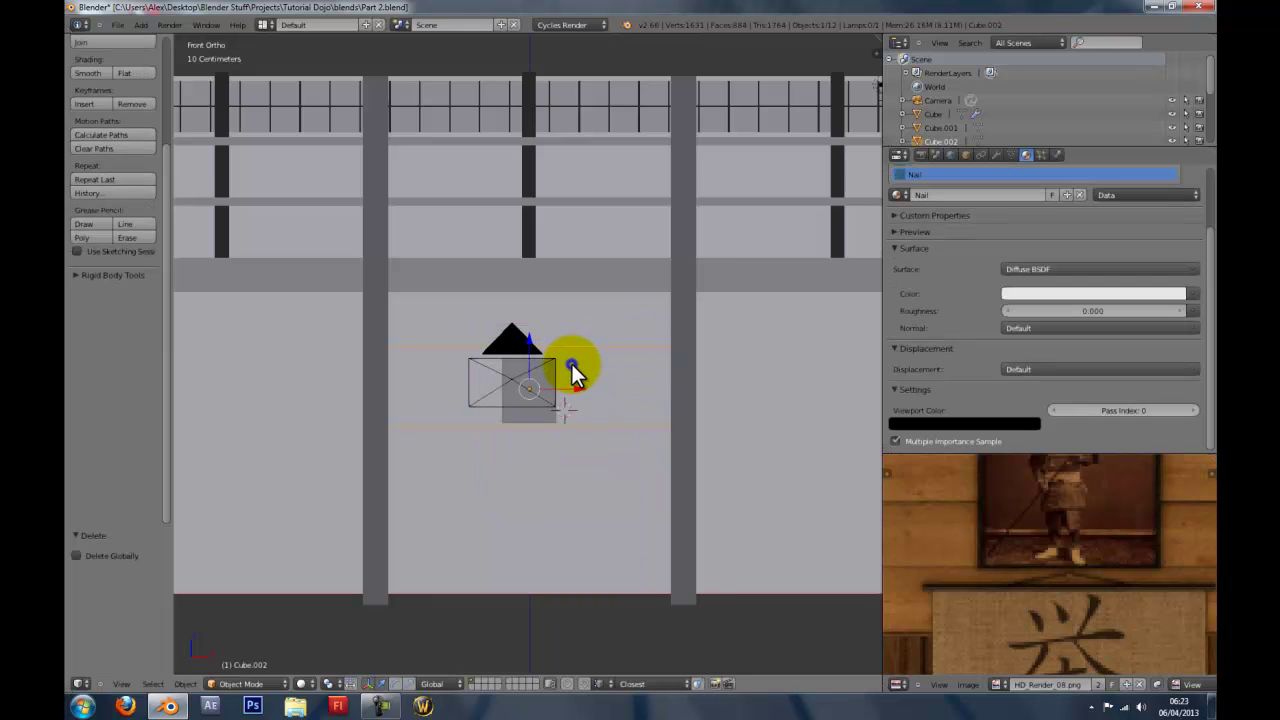
pyautogui.hotkey('shift', 'a')
pyautogui.click(573, 366)
pyautogui.press('a')
pyautogui.hotkey('shift', 'a')
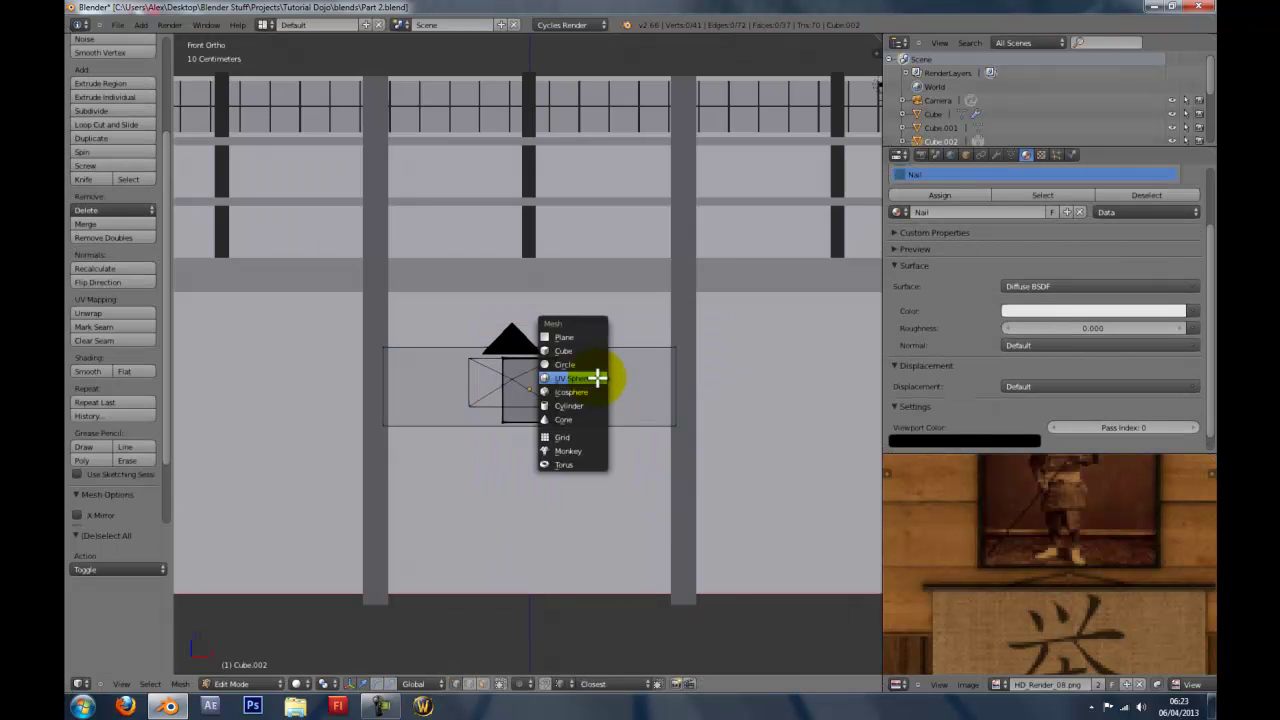
pyautogui.click(577, 404)
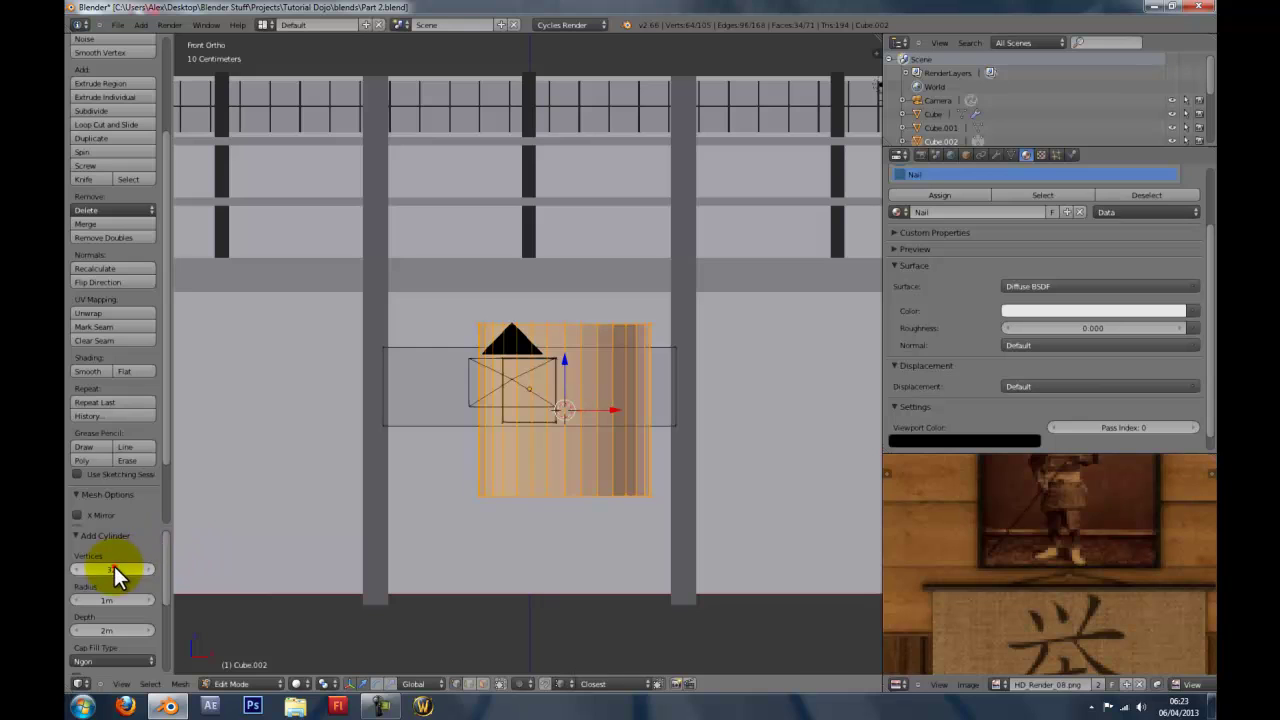
pyautogui.write('4')
pyautogui.press('Return')
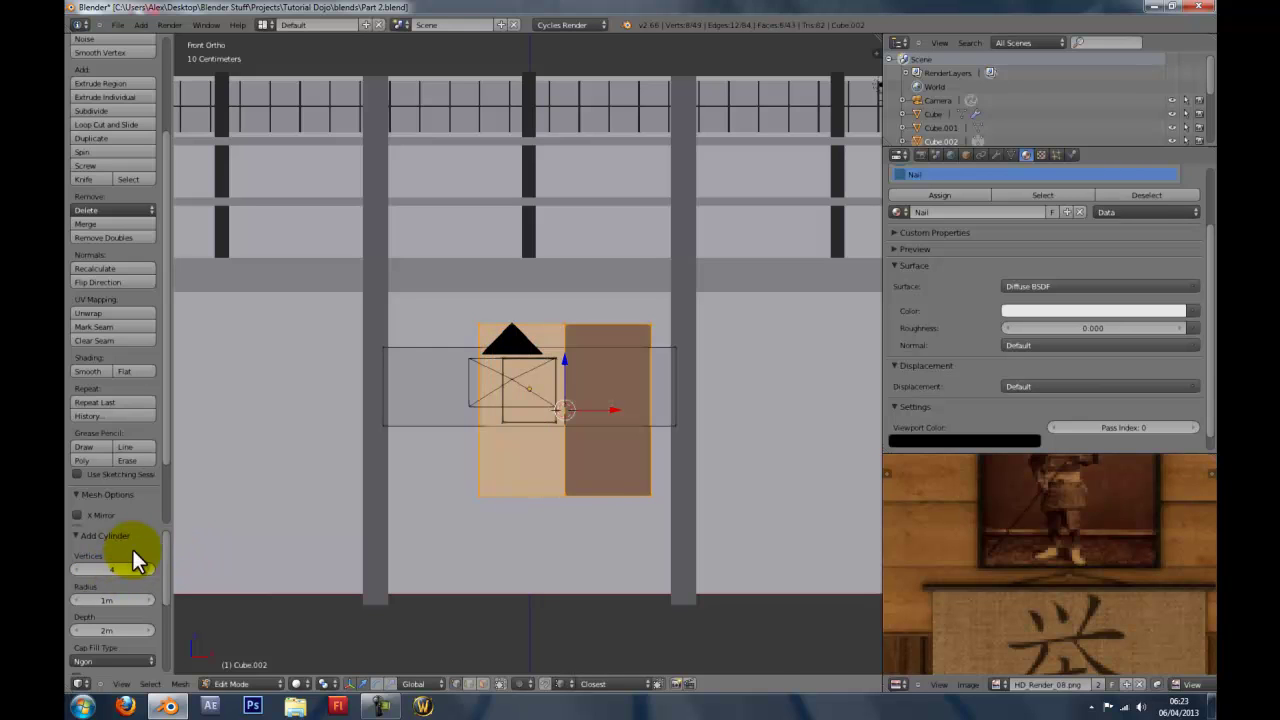
# Rotate only the new four-sided cylinder 90° in the front view so it lies horizontally.
pyautogui.press('a')
pyautogui.press('a')
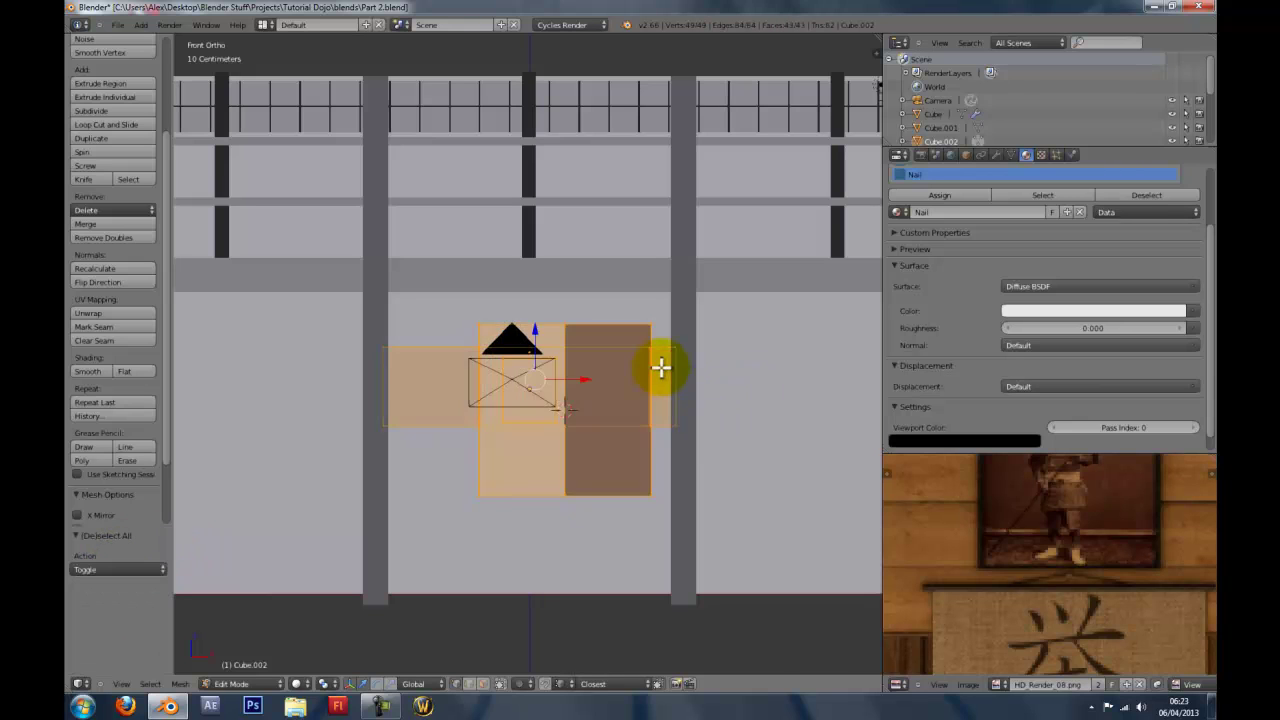
pyautogui.rightClick(638, 473)
pyautogui.write('ar90')
pyautogui.press('Return')
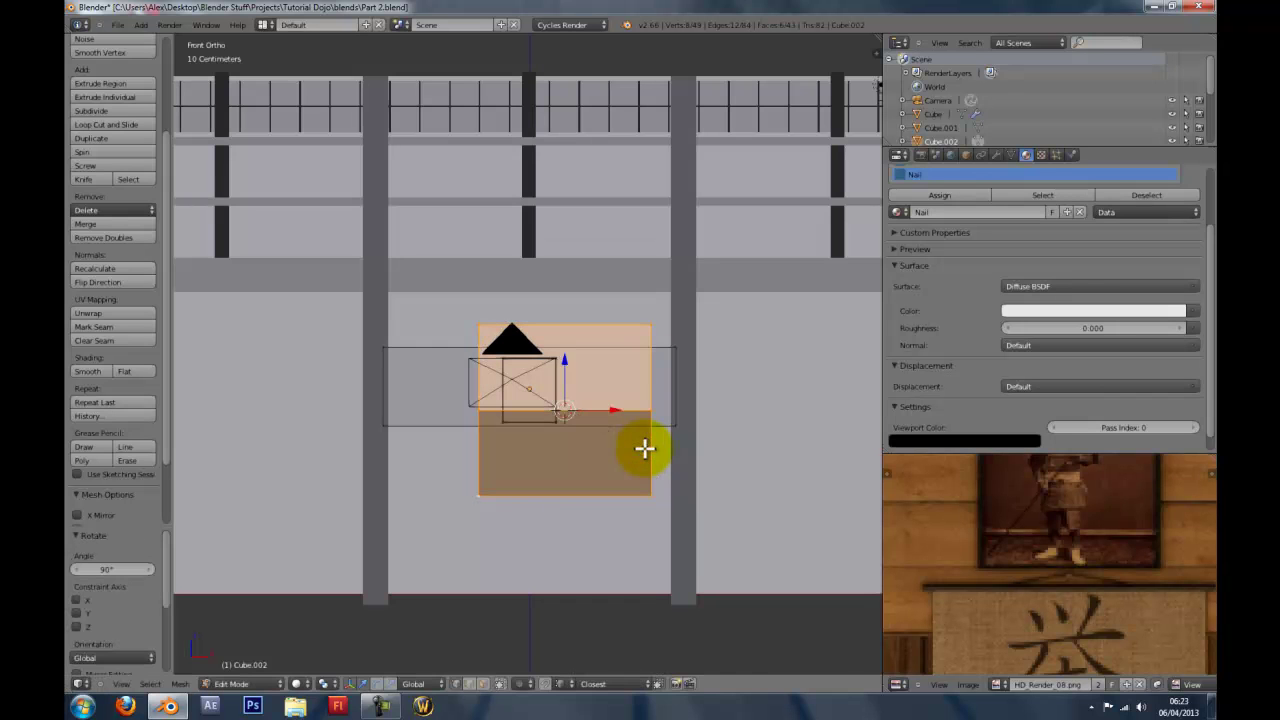
# Stretch the cylinder along X in several passes into a long bar extending well past both sides of the room.
pyautogui.press('s')
pyautogui.press('x')
pyautogui.click(915, 508)
pyautogui.scroll(-6, 591, 500)
pyautogui.press('s')
pyautogui.press('x')
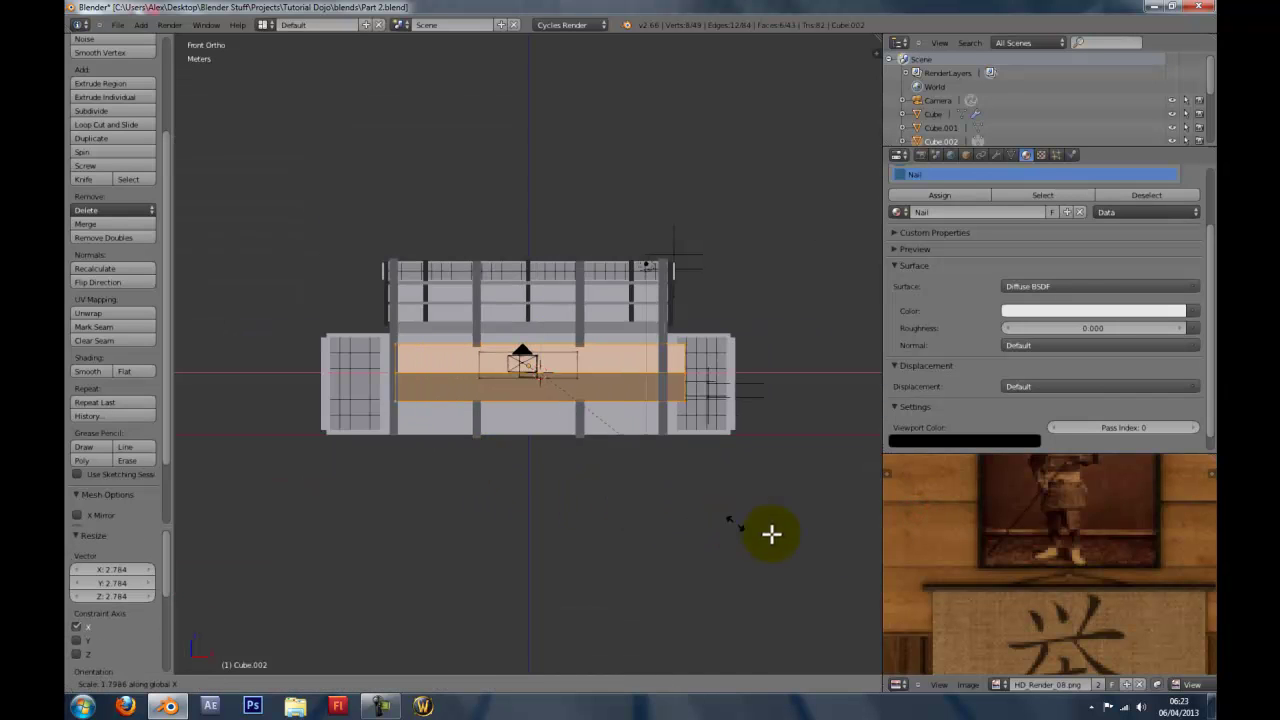
pyautogui.click(986, 560)
pyautogui.press('s')
pyautogui.press('x')
pyautogui.press('s')
pyautogui.press('x')
pyautogui.click(701, 523)
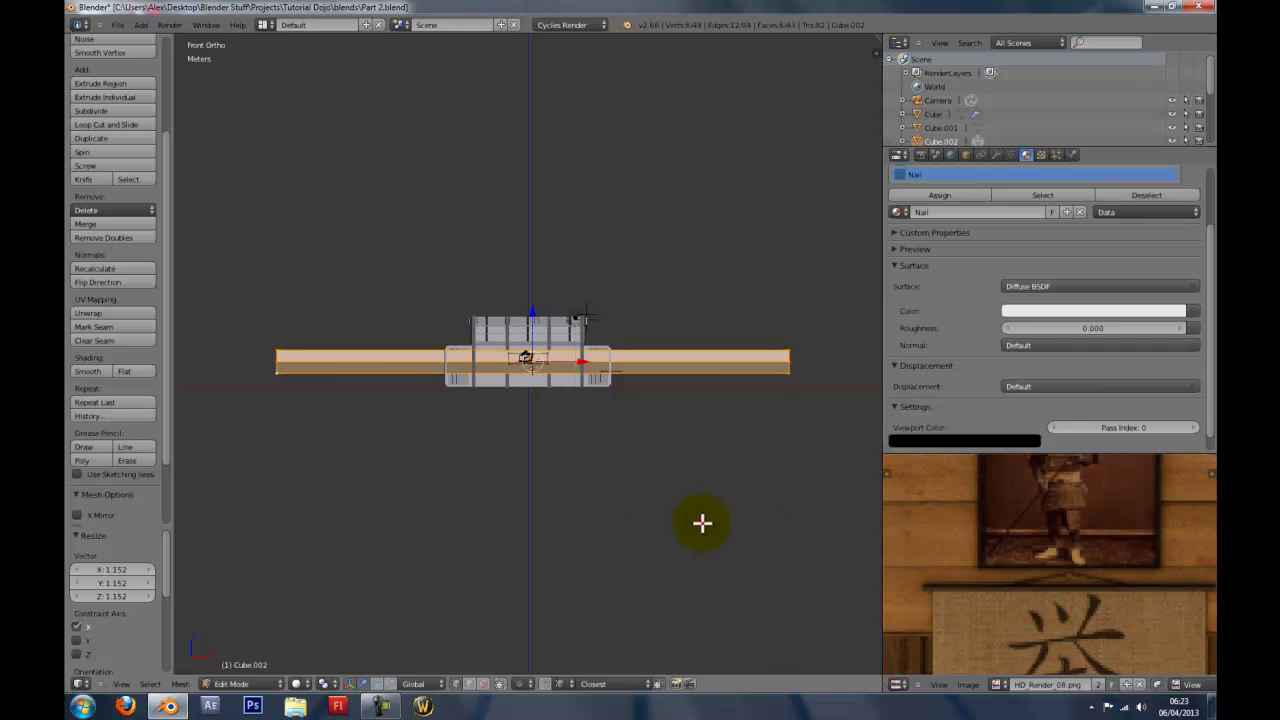
# Shrink the bar uniformly and move it about 28 cm along negative X and 63 cm up, near the top of the shrine panel.
pyautogui.press('s')
pyautogui.click(526, 480)
pyautogui.press('s')
pyautogui.scroll(10, 581, 407)
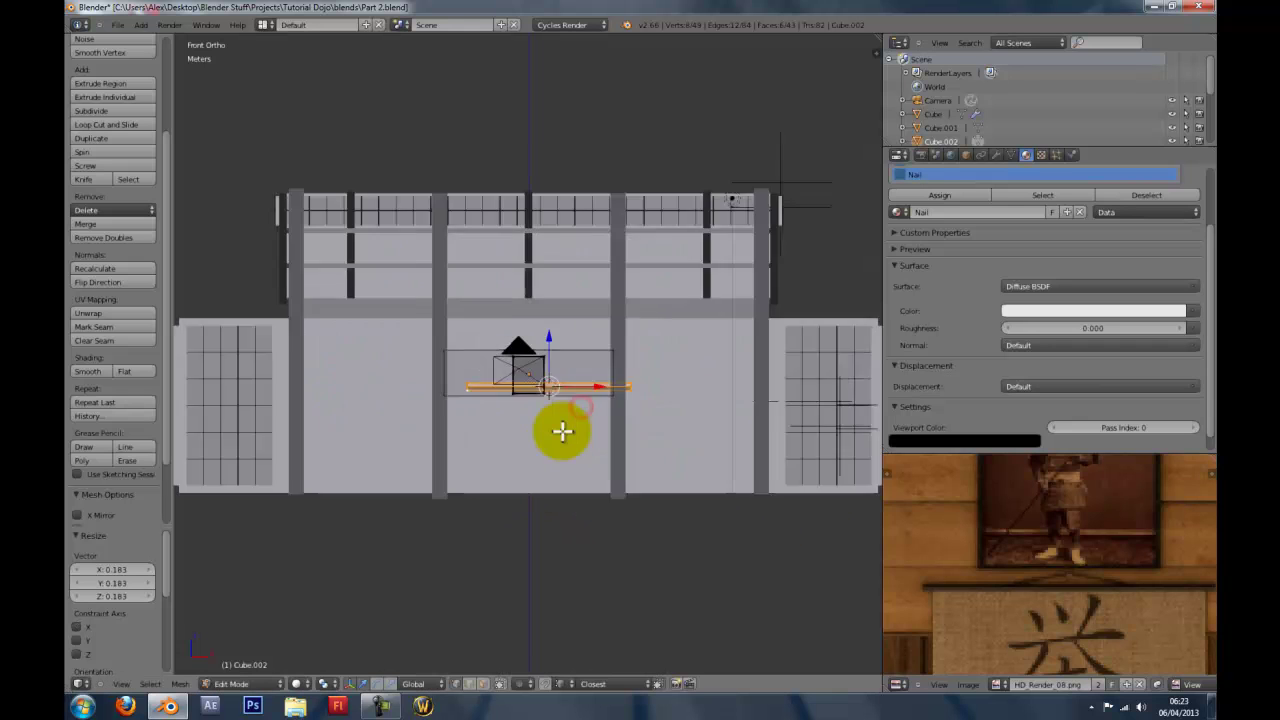
pyautogui.press('g')
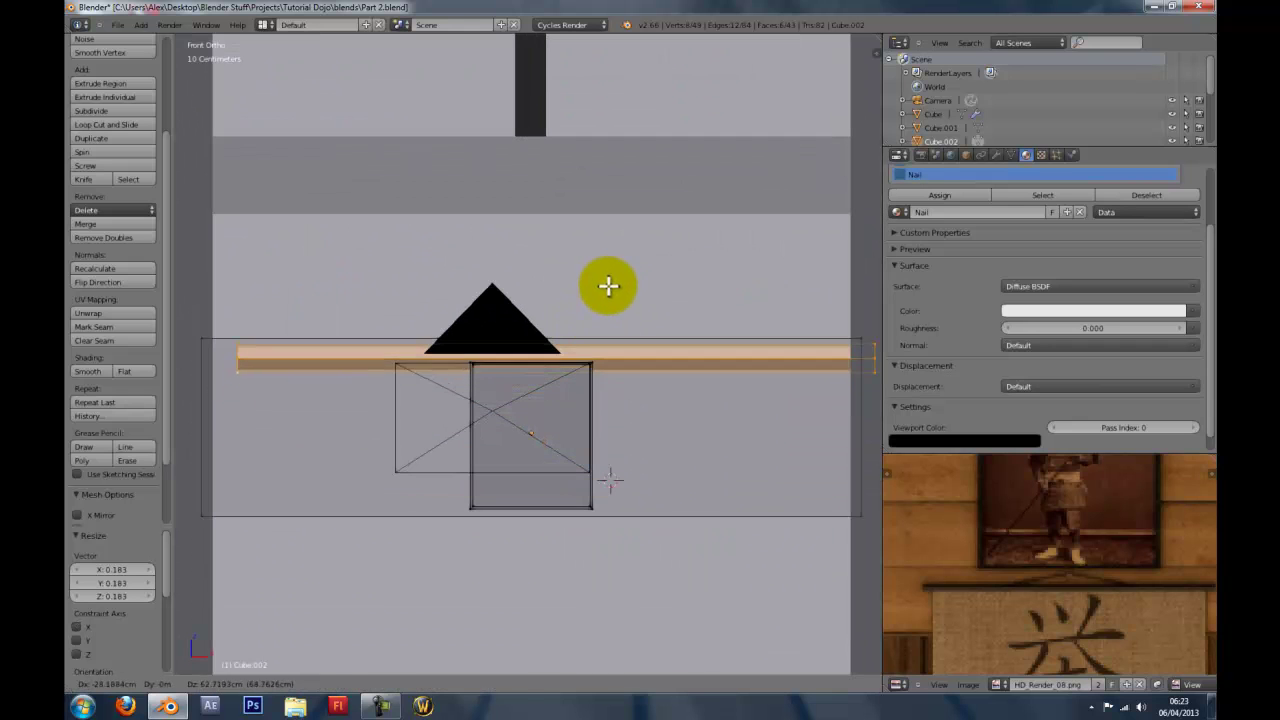
pyautogui.click(606, 286)
# Scale the bar by 0.47, shift it about 6 cm along negative X, and align its height with the picture frame's top edge.
pyautogui.press('s')
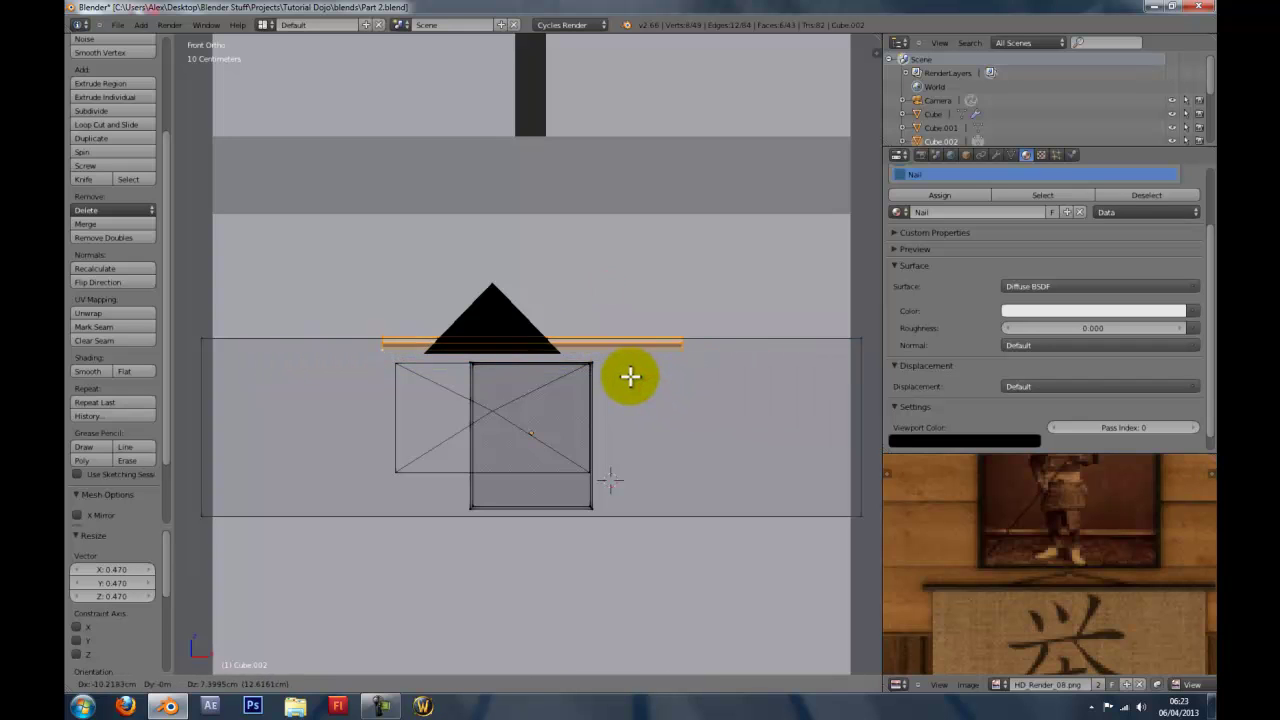
pyautogui.click(638, 377)
pyautogui.scroll(5, 650, 393)
pyautogui.press('g')
pyautogui.press('z')
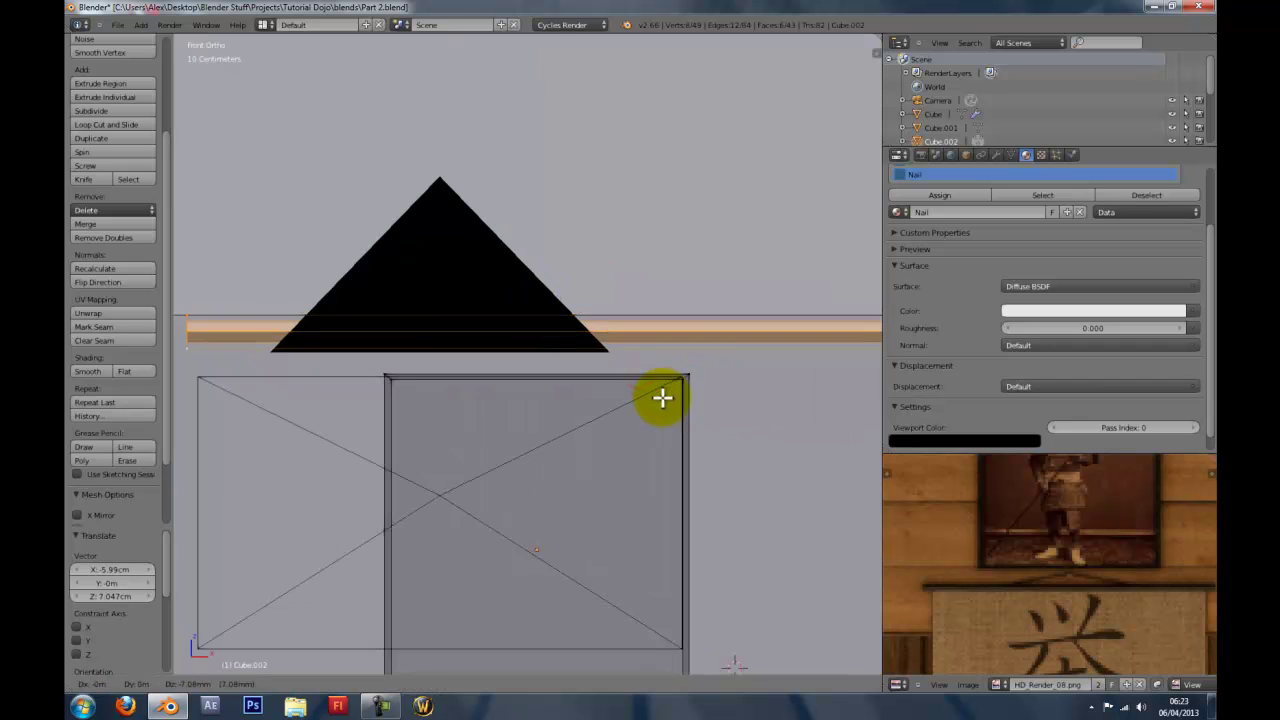
pyautogui.click(660, 436)
# Thin the bar with uniform scales of 0.481 and about 0.7, then stretch it by 2.152 along X.
pyautogui.press('s')
pyautogui.click(686, 381)
pyautogui.press('s')
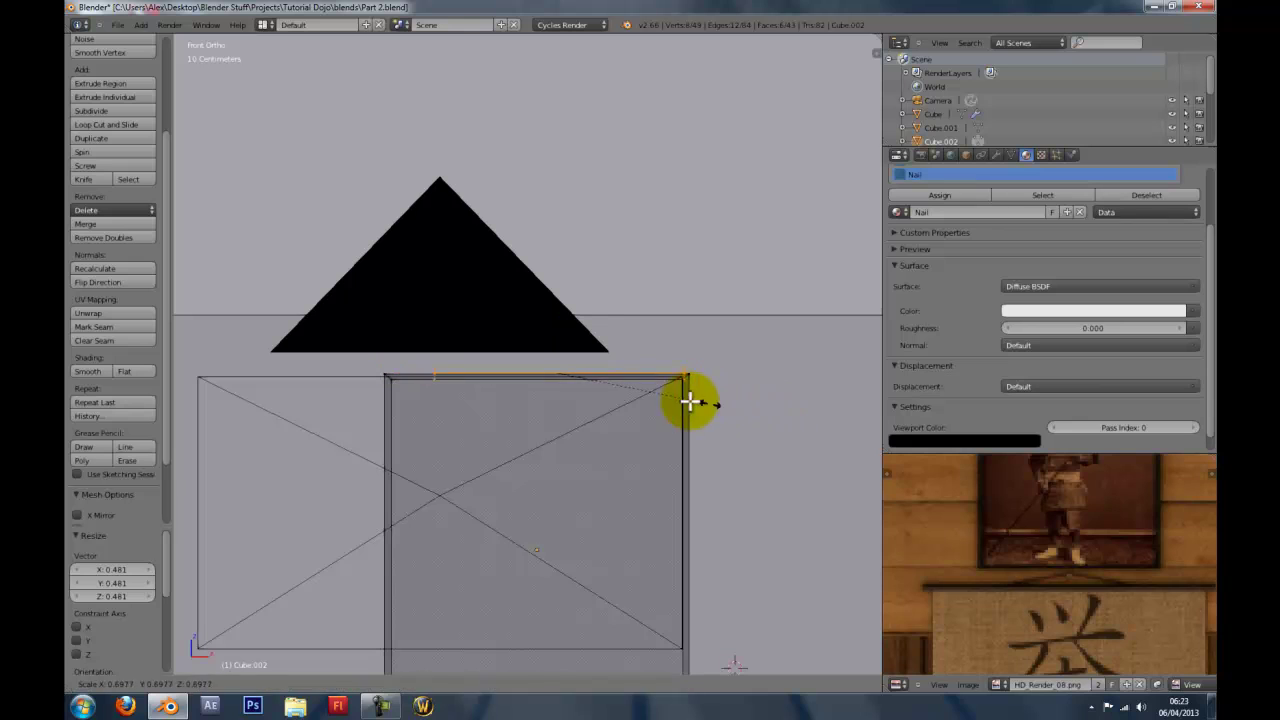
pyautogui.click(689, 400)
pyautogui.press('s')
pyautogui.press('x')
pyautogui.click(838, 421)
# Shift the bar about 3.4 cm along negative X and scale it by 0.622 along X to roughly the frame's width.
pyautogui.press('g')
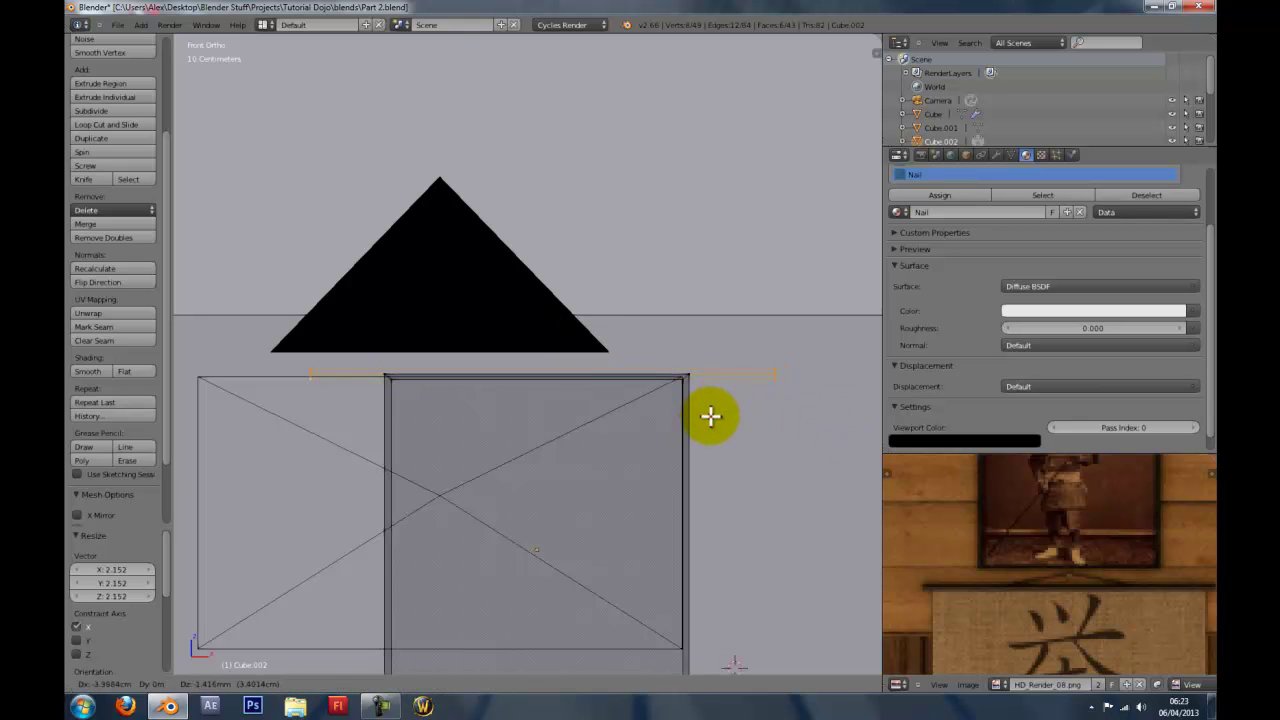
pyautogui.click(710, 415)
pyautogui.press('s')
pyautogui.press('x')
pyautogui.click(680, 413)
# Center the bar over the picture frame with small moves along X, the last about -2.8 mm.
pyautogui.press('g')
pyautogui.press('x')
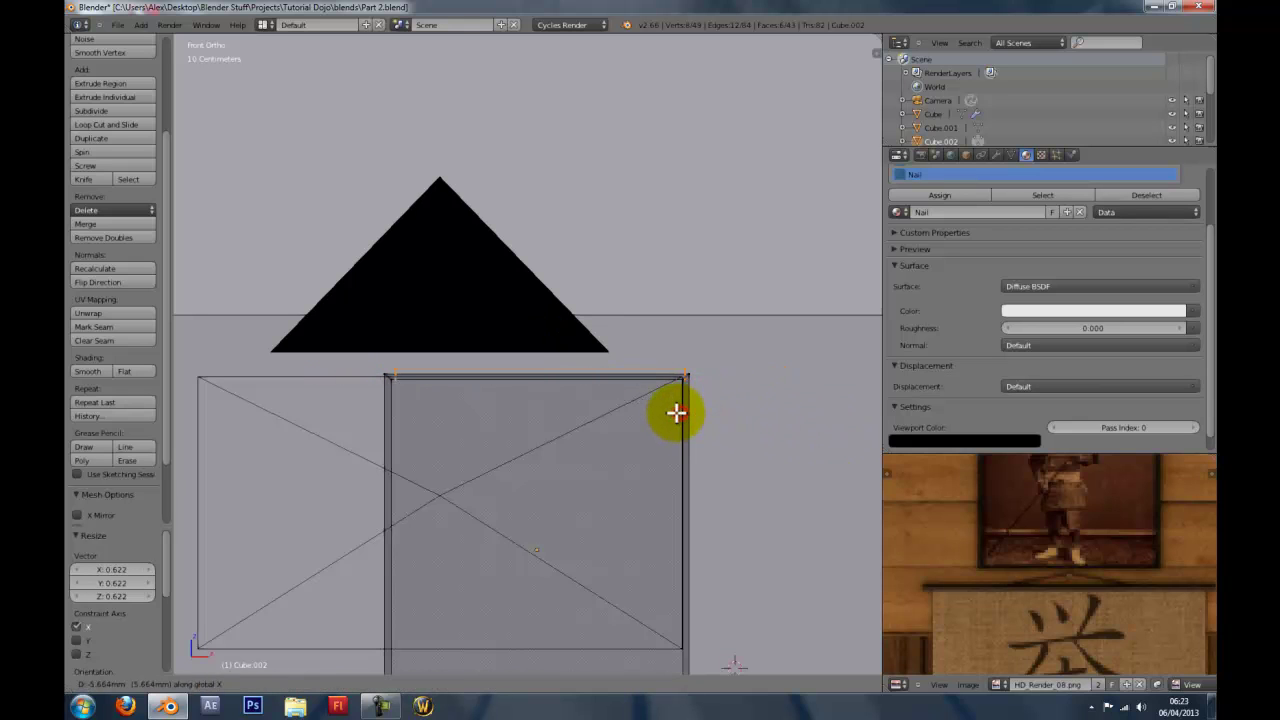
pyautogui.click(682, 415)
pyautogui.press('g')
pyautogui.press('x')
pyautogui.click(680, 415)
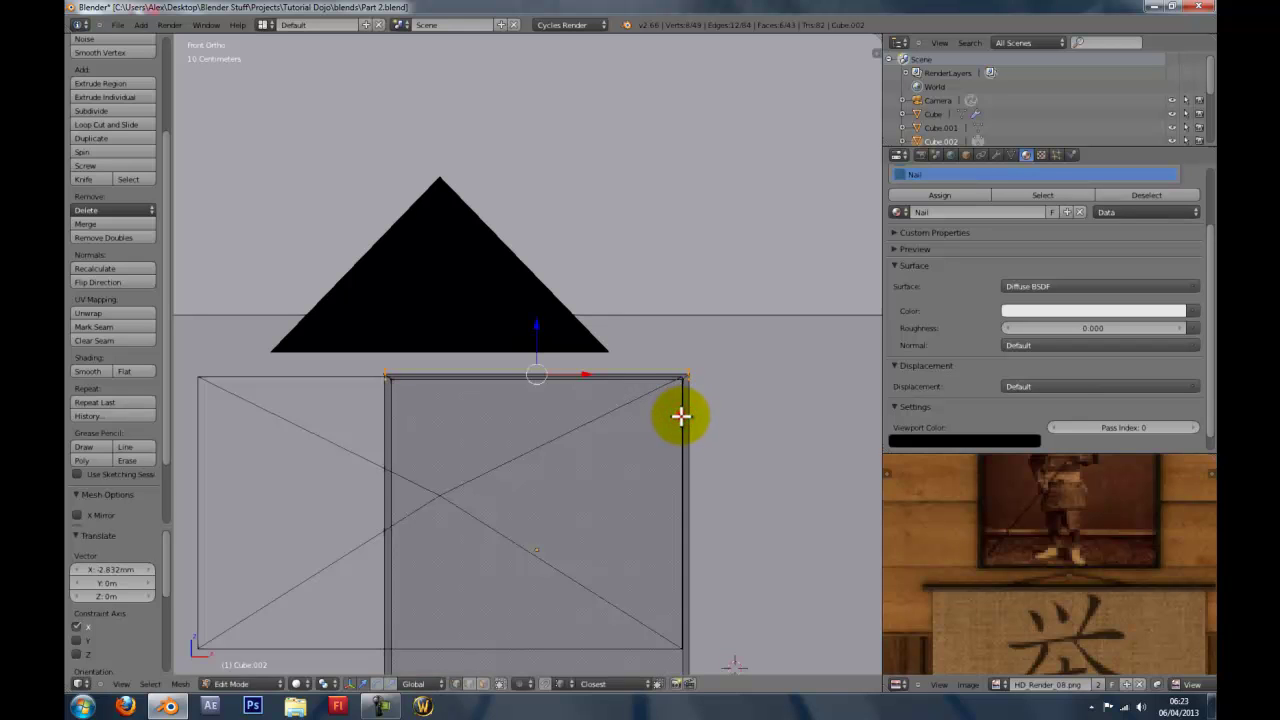
pyautogui.press('s')
pyautogui.rightClick(704, 423)
# Adjust the bar's thickness at the frame's top edge using Shrink/Fatten with an offset of about 0.0066.
pyautogui.scroll(5, 771, 434)
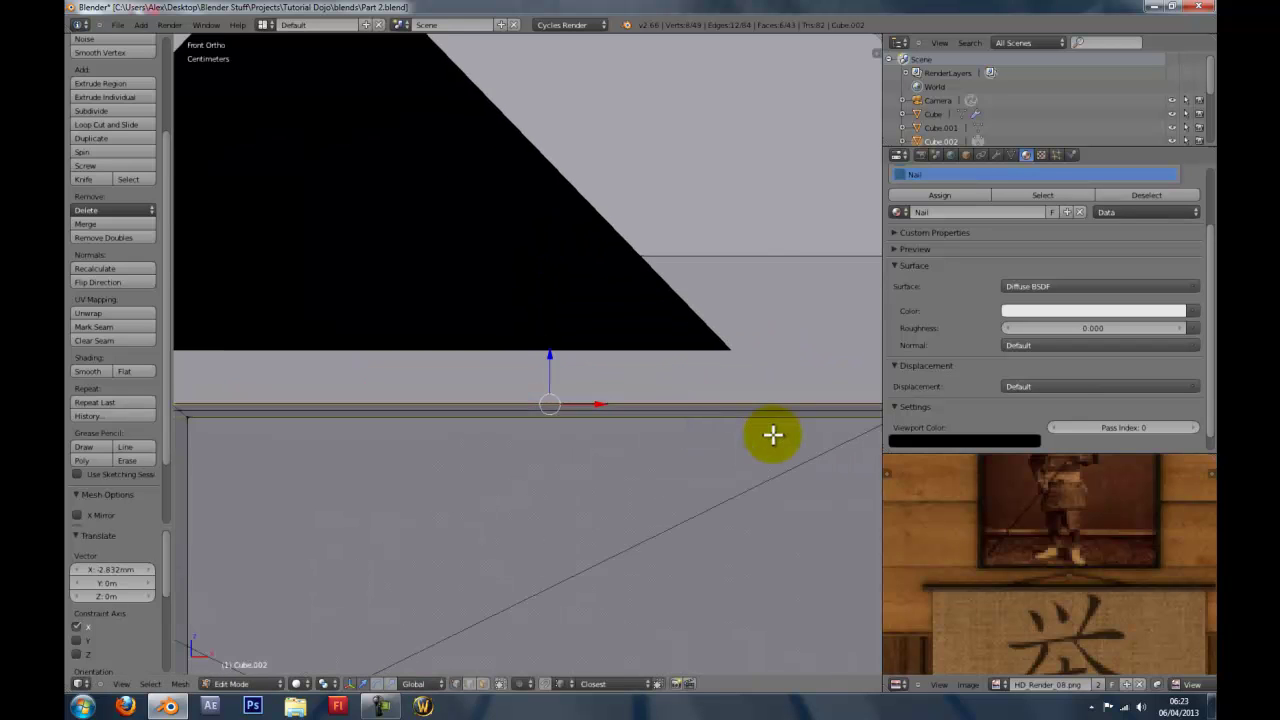
pyautogui.hotkey('alt', 's')
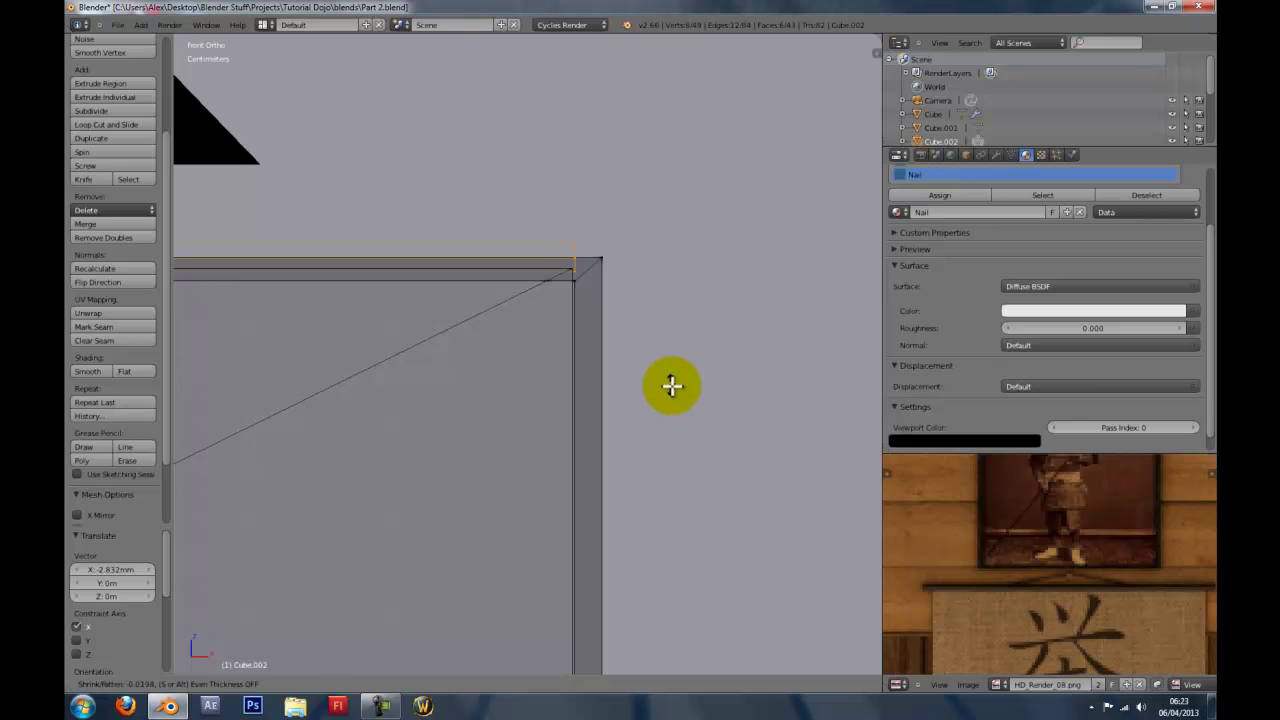
pyautogui.rightClick(677, 387)
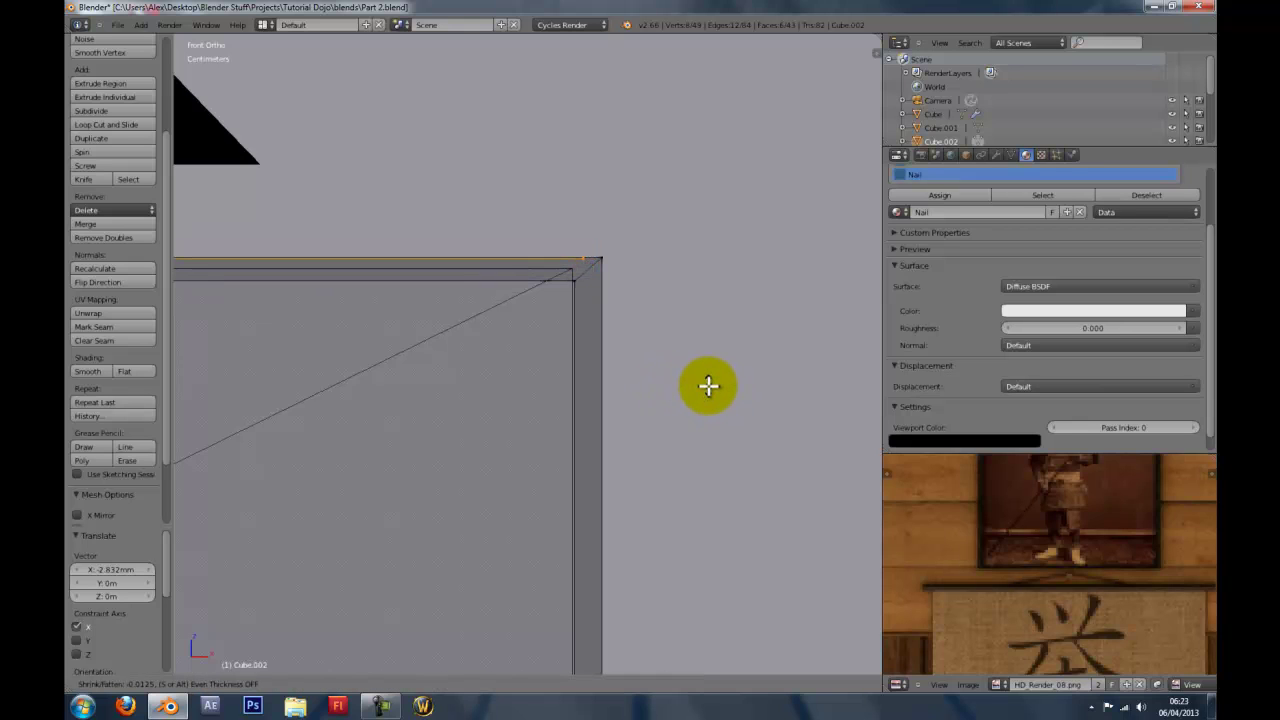
pyautogui.click(704, 390)
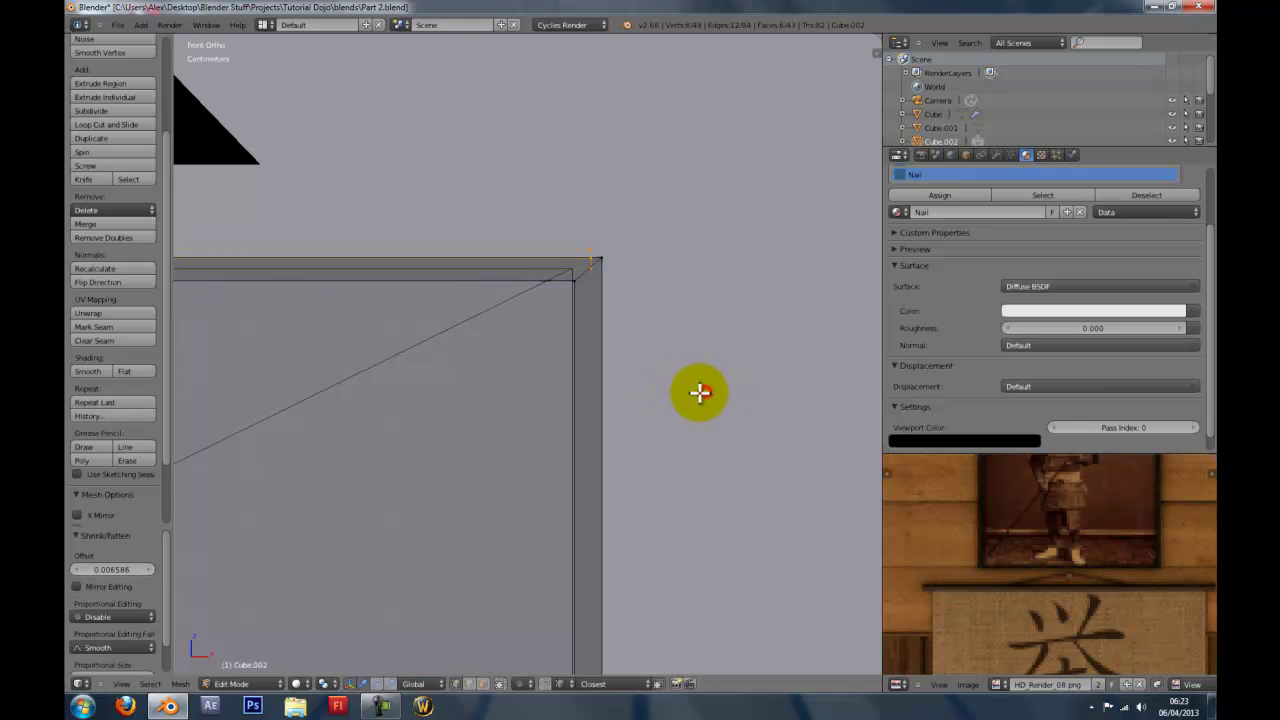
# Delete the end face of the thin bar at one corner of the picture frame.
pyautogui.moveTo(697, 391); pyautogui.dragTo(620, 420, button='middle')
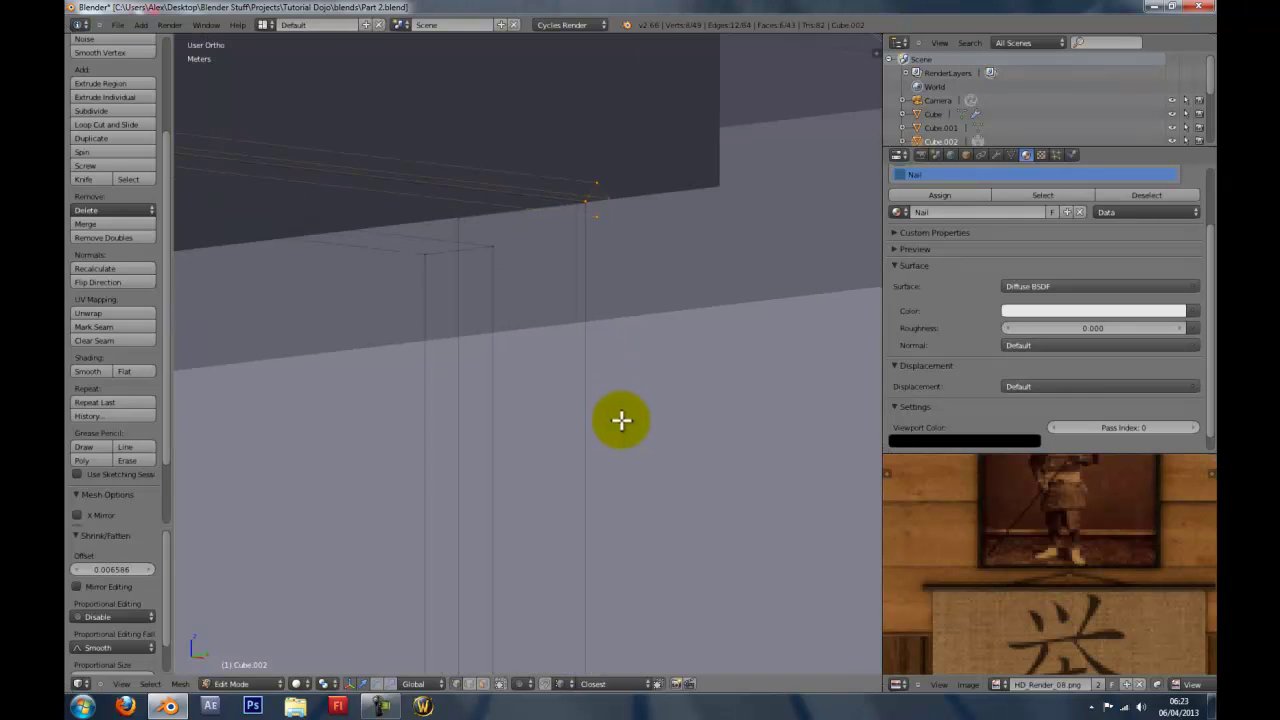
pyautogui.click(483, 684)
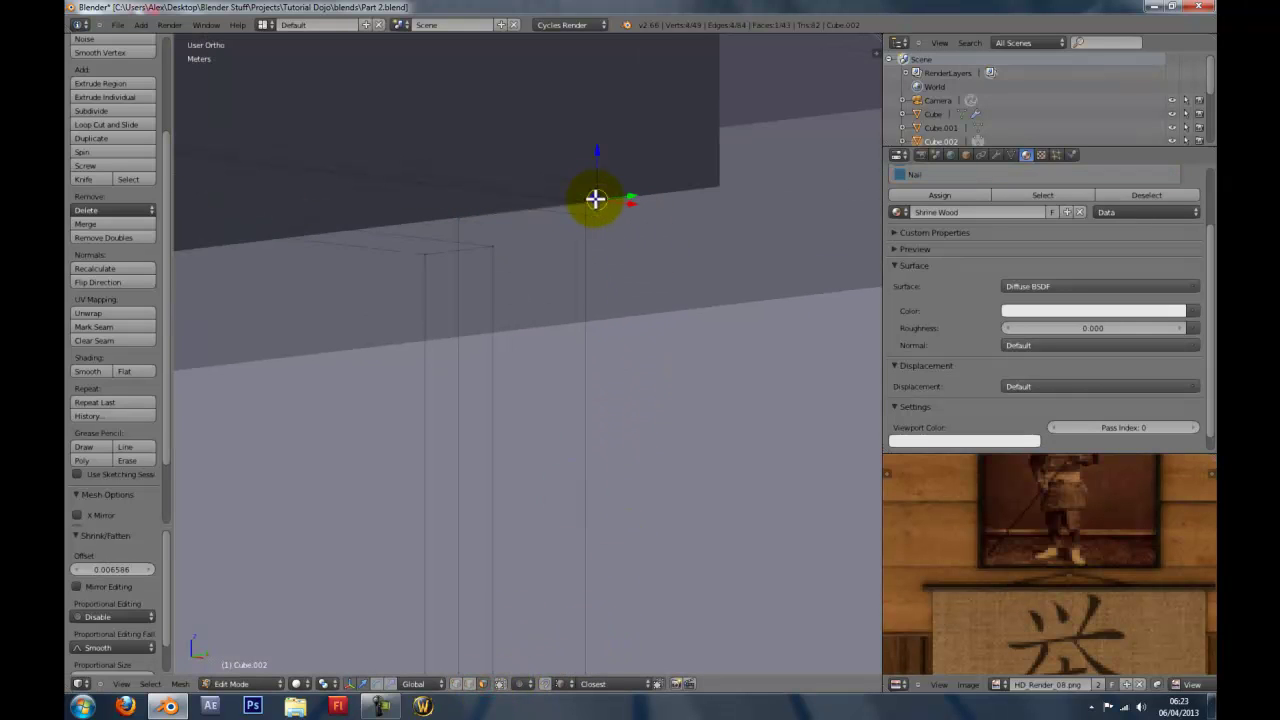
pyautogui.press('x')
pyautogui.click(595, 199)
# Delete the end face at the bar's opposite end so the bar is open on both sides.
pyautogui.moveTo(595, 199)
pyautogui.mouseDown(button='middle')
pyautogui.moveTo(431, 229)
pyautogui.moveTo(594, 343)
pyautogui.moveTo(497, 326)
pyautogui.moveTo(606, 346)
pyautogui.moveTo(460, 371)
pyautogui.moveTo(677, 379)
pyautogui.moveTo(549, 329)
pyautogui.mouseUp(button='middle')
pyautogui.scroll(7, 549, 329)
pyautogui.scroll(5, 507, 273)
pyautogui.press('z')
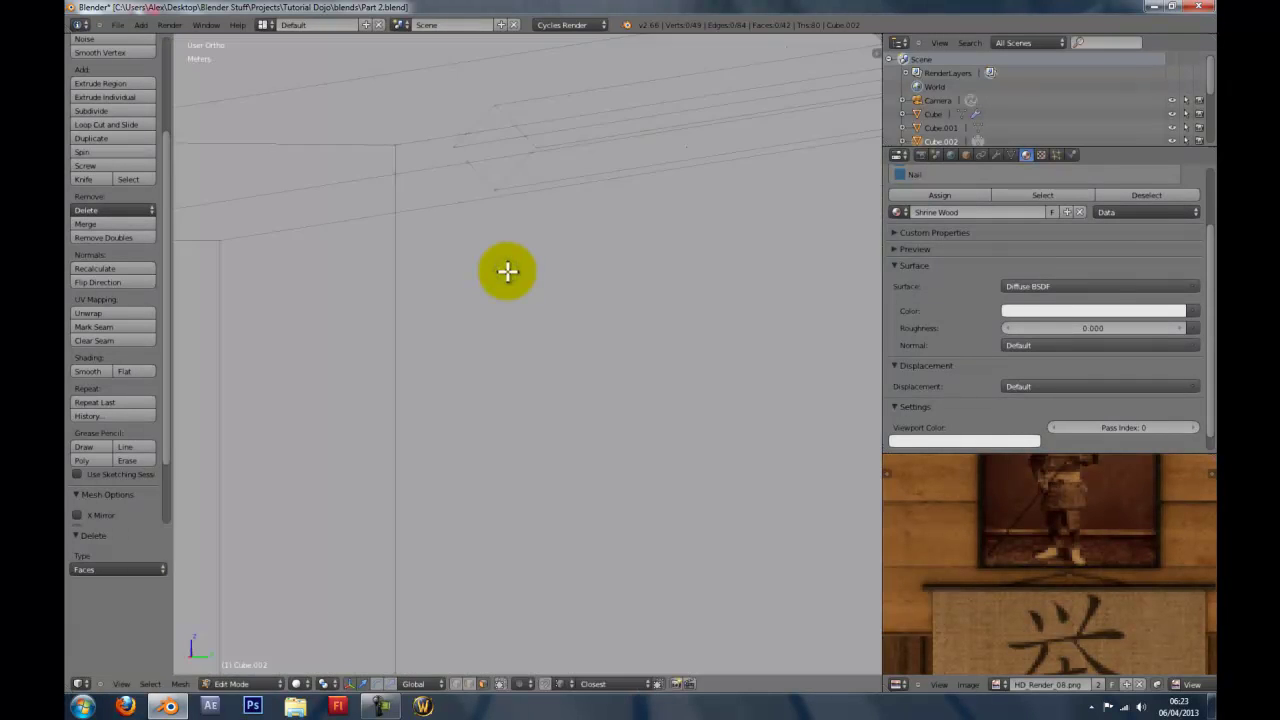
pyautogui.moveTo(507, 271); pyautogui.dragTo(485, 505, button='middle')
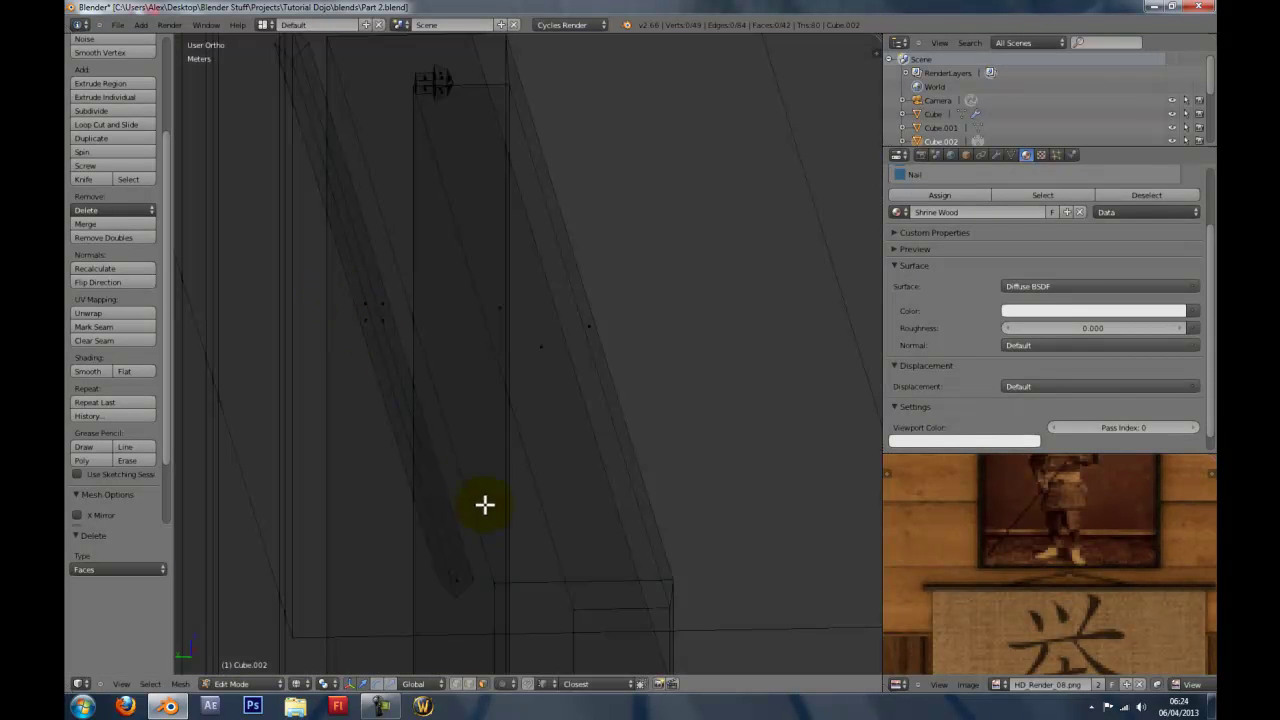
pyautogui.press('x')
pyautogui.click(459, 582)
# Select the whole linked bar and move it -3.326 cm along Y.
pyautogui.scroll(-4, 474, 406)
pyautogui.moveTo(474, 406); pyautogui.dragTo(460, 395, button='middle')
pyautogui.press('KP_1')
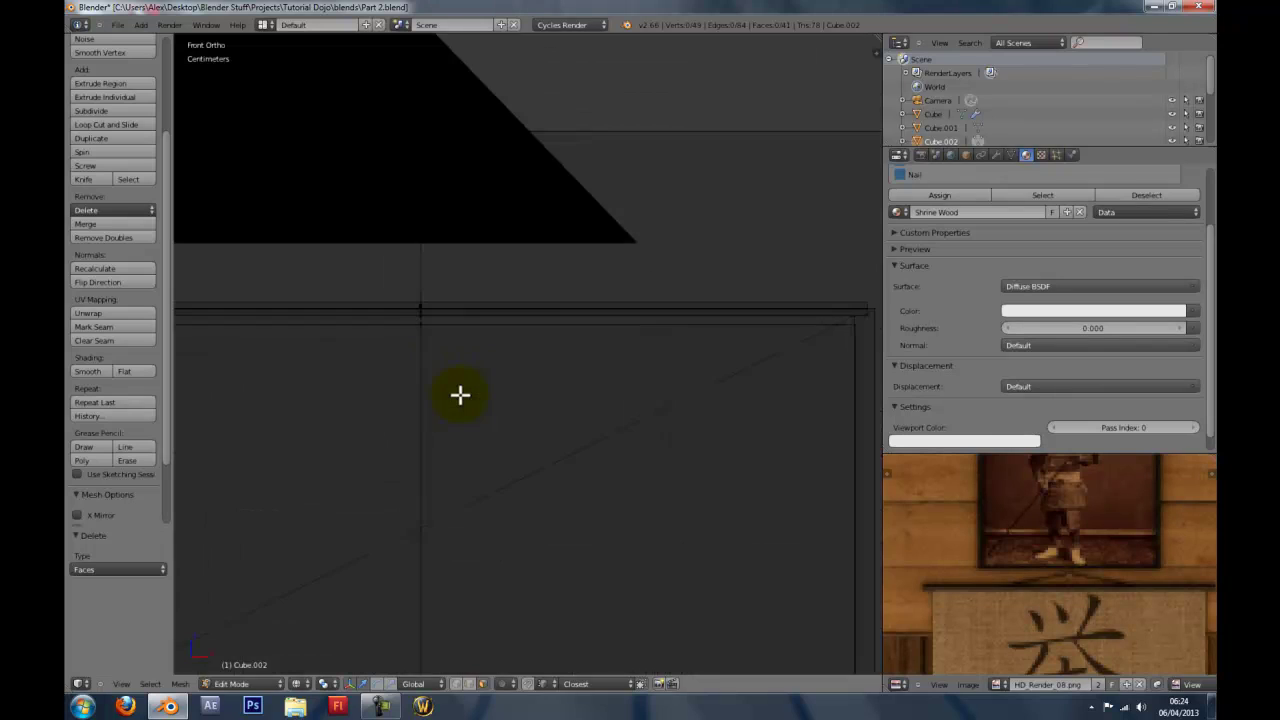
pyautogui.press('z')
pyautogui.scroll(-2, 500, 354)
pyautogui.moveTo(757, 303)
pyautogui.mouseDown(button='middle')
pyautogui.moveTo(685, 304)
pyautogui.moveTo(723, 331)
pyautogui.mouseUp(button='middle')
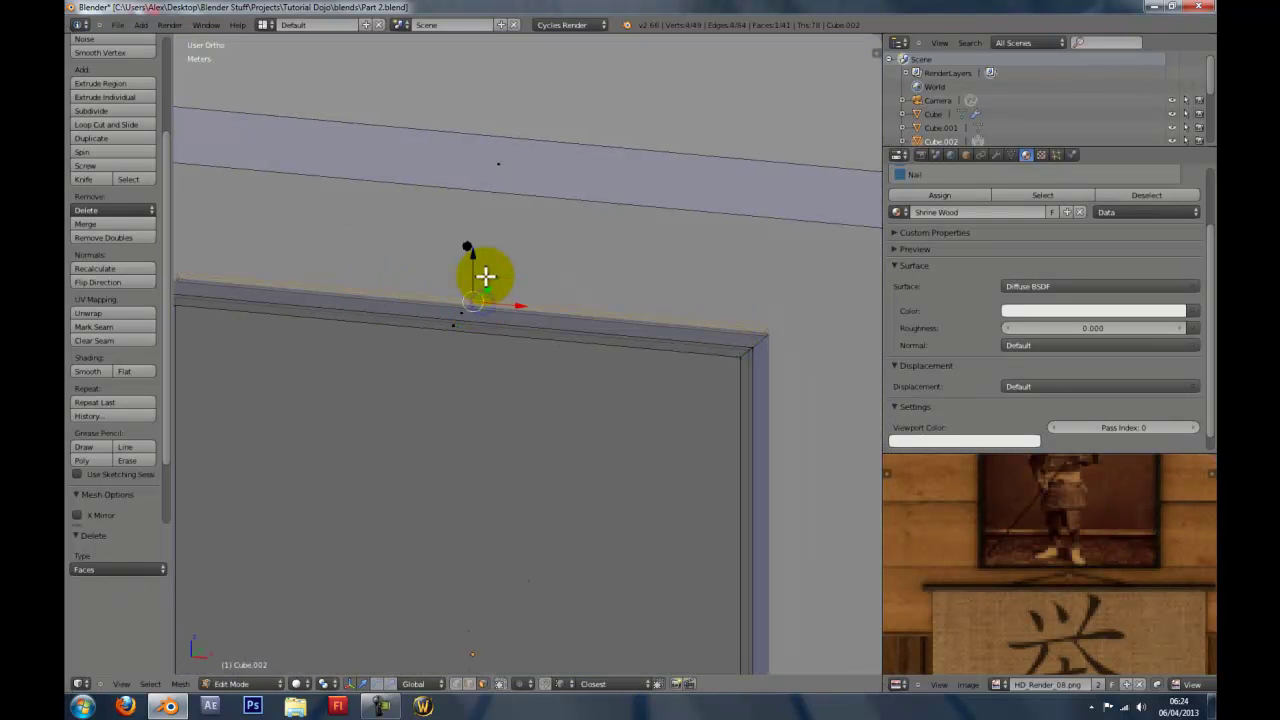
pyautogui.press('g')
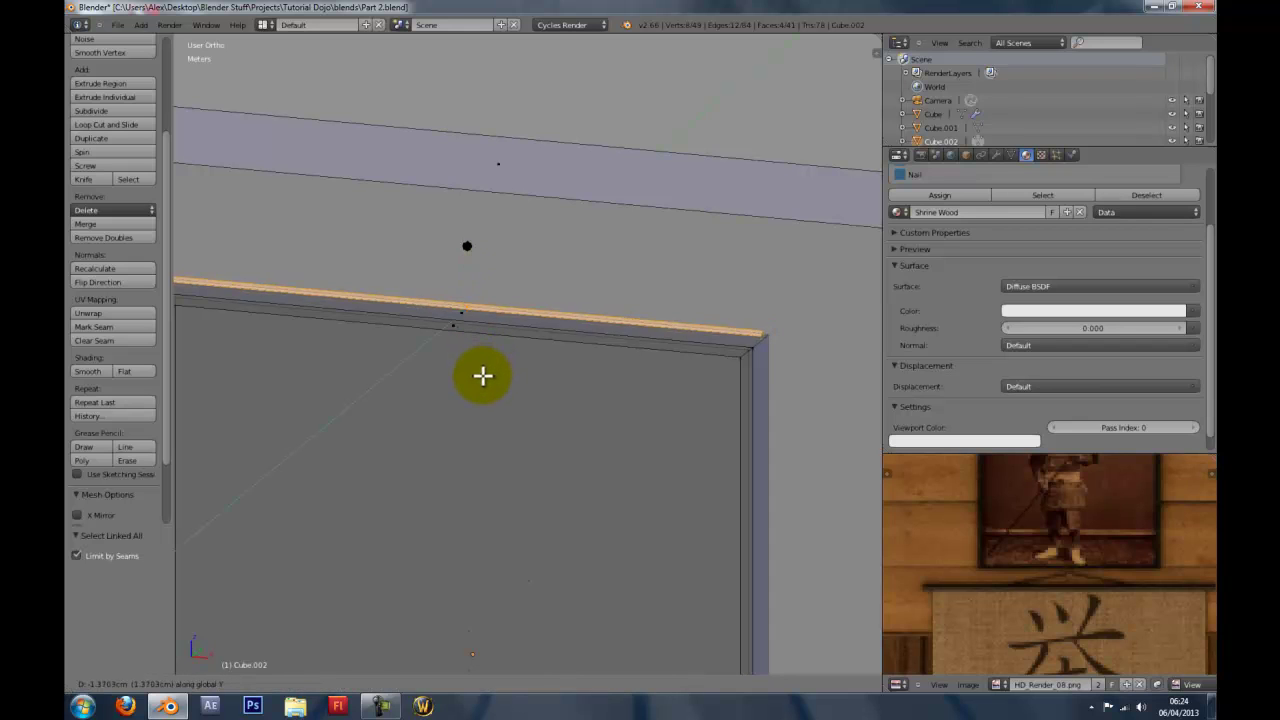
pyautogui.click(481, 378)
pyautogui.press('KP_1')
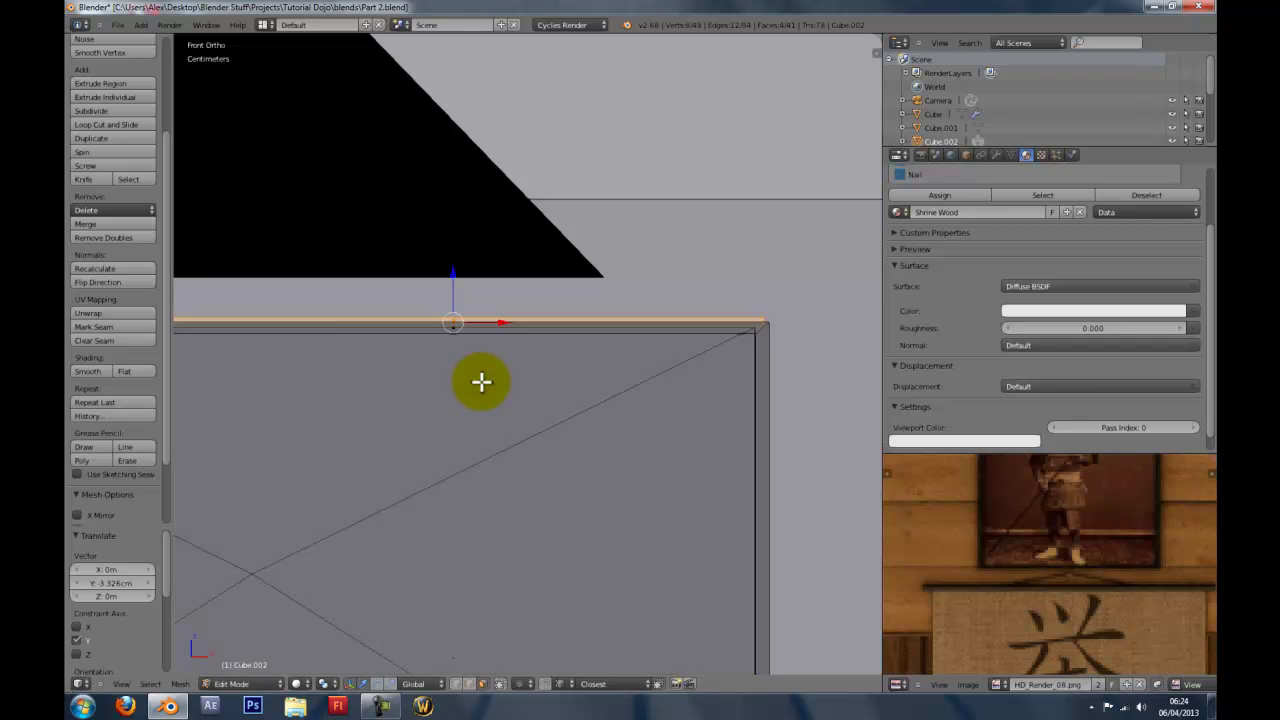
# Raise the bar 5.735 mm along Z, just above the frame's top edge.
pyautogui.scroll(-3, 549, 368)
pyautogui.scroll(2, 549, 368)
pyautogui.press('g')
pyautogui.press('z')
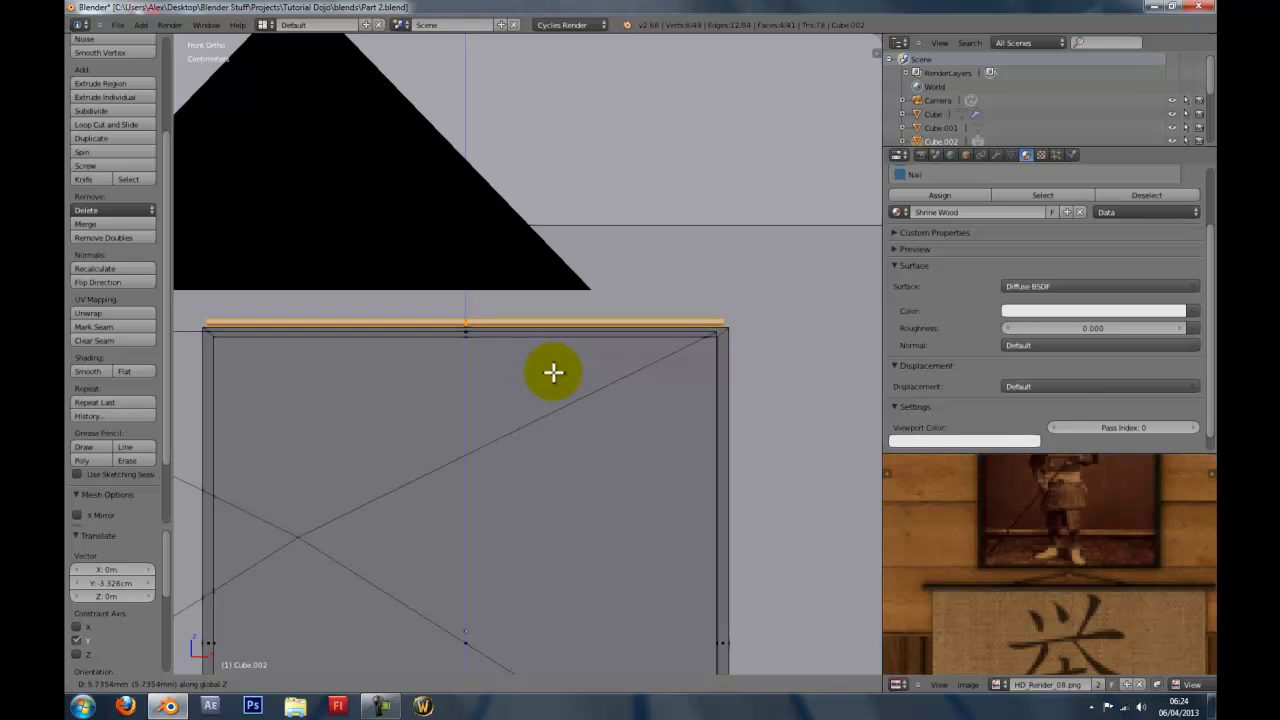
pyautogui.click(653, 366)
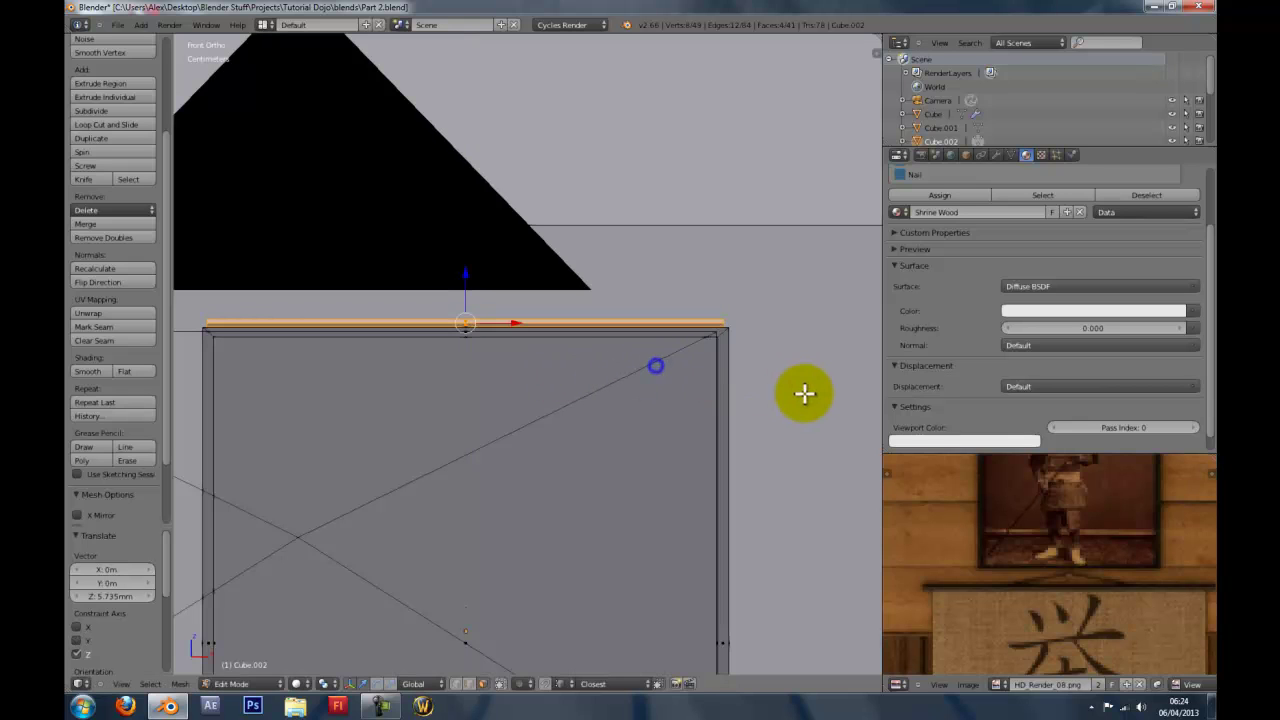
# Adjust the bar's thickness using Shrink/Fatten with offsets of 0.004916 and -0.002276.
pyautogui.hotkey('alt', 's')
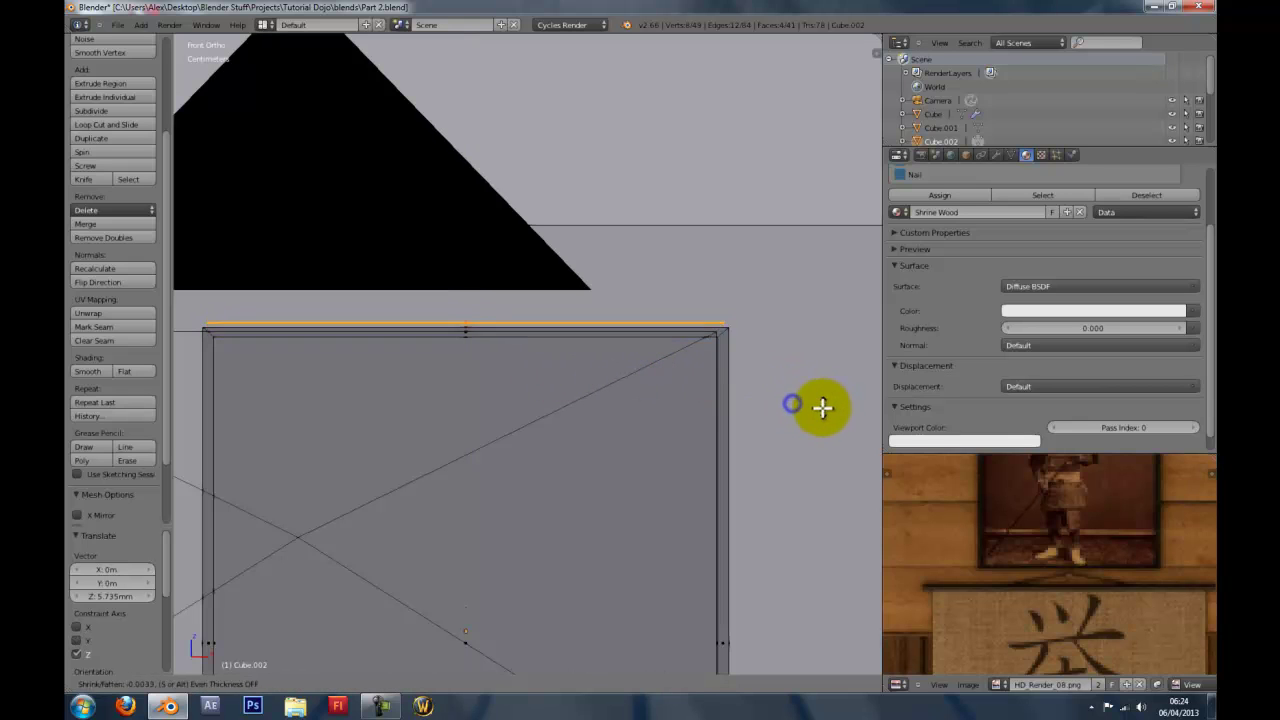
pyautogui.click(821, 406)
pyautogui.moveTo(817, 409); pyautogui.dragTo(723, 442, button='middle')
pyautogui.scroll(2, 723, 442)
pyautogui.hotkey('alt', 's')
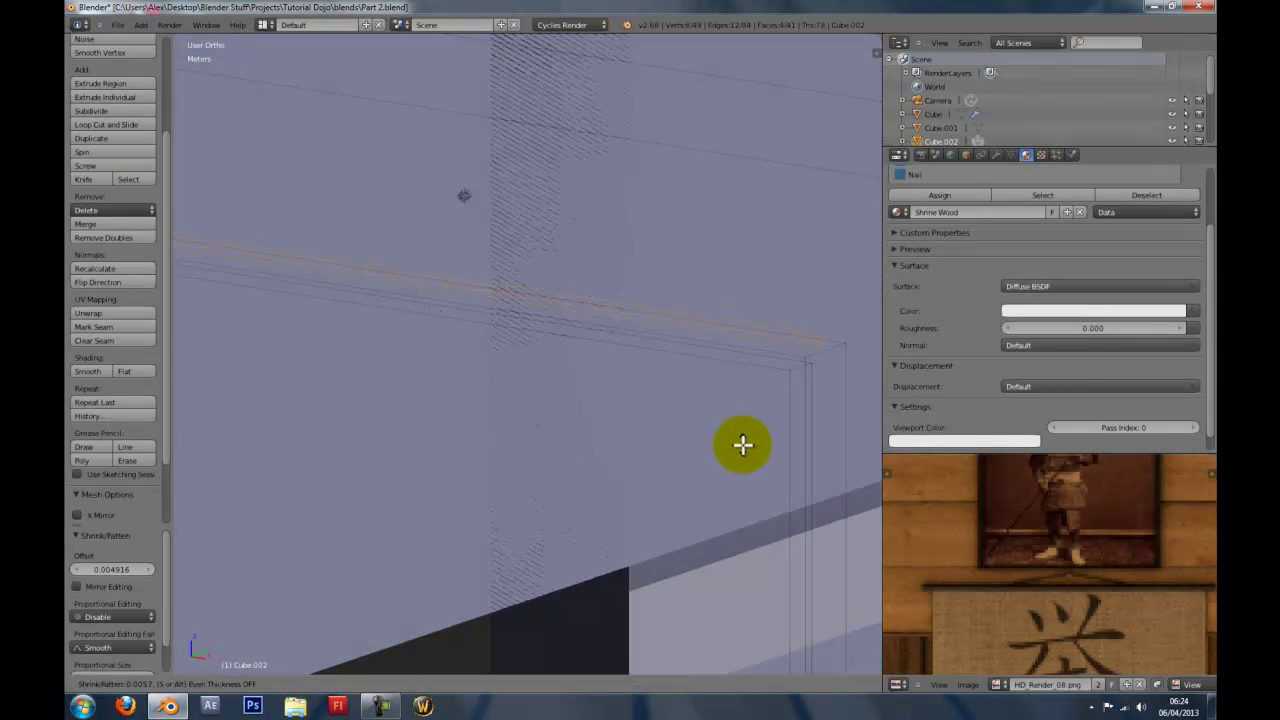
pyautogui.click(617, 263)
pyautogui.press('KP_1')
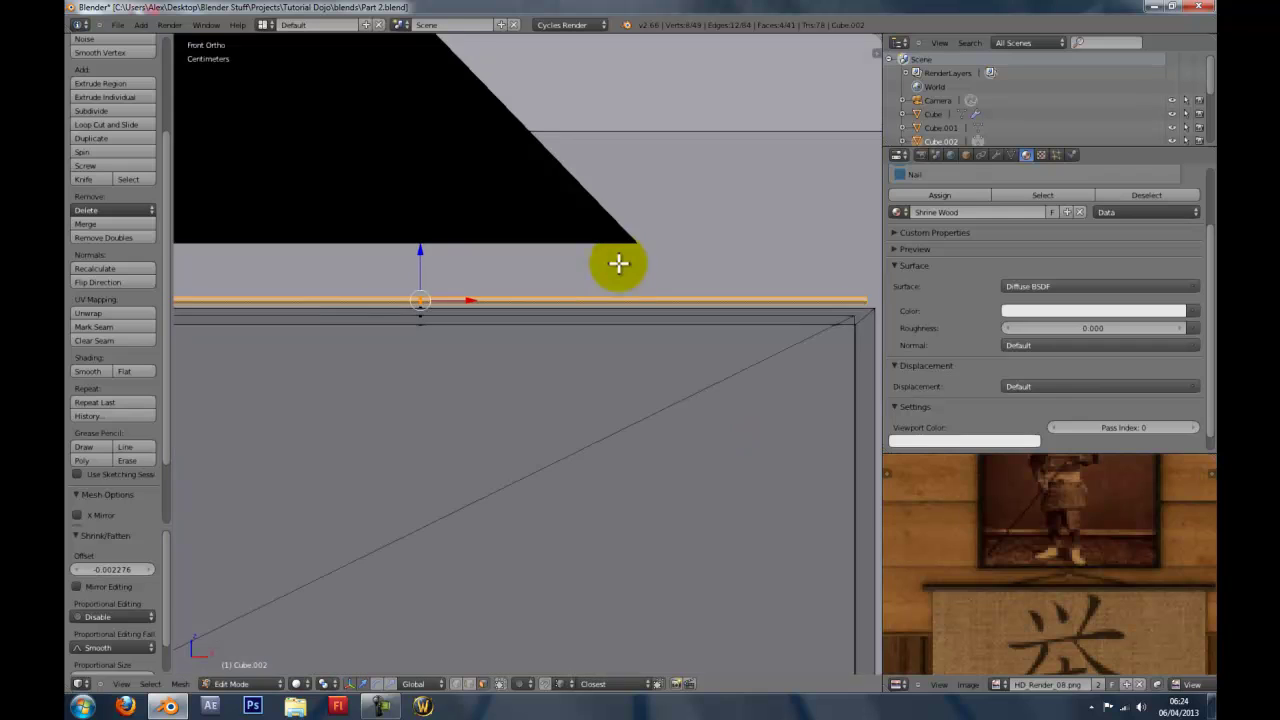
# Hide the camera that covers the view and resume editing the mesh containing the picture frame.
pyautogui.scroll(-3, 529, 314)
pyautogui.press('Tab')
pyautogui.rightClick(484, 279)
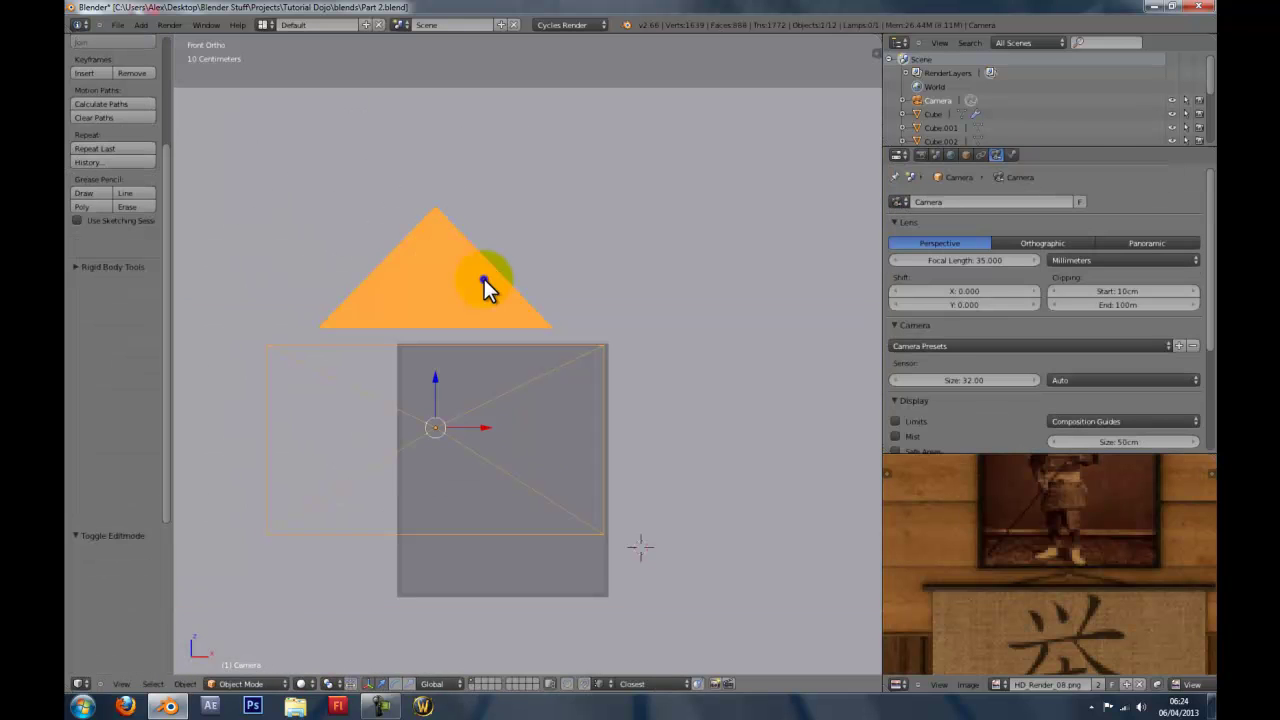
pyautogui.rightClick(612, 340)
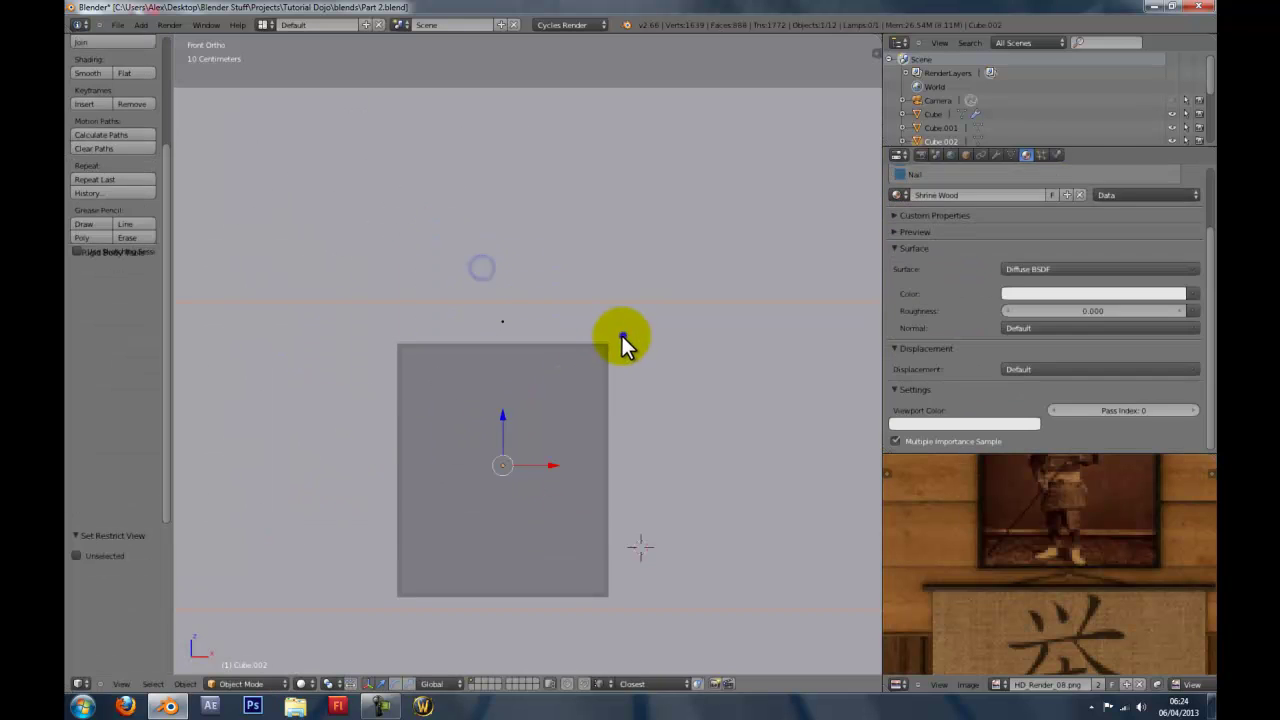
pyautogui.press('Tab')
# Raise the bar 3.596 cm along Z so it sits above the picture frame.
pyautogui.scroll(5, 597, 343)
pyautogui.keyDown('shift'); pyautogui.moveTo(385, 389); pyautogui.dragTo(470, 387, button='middle'); pyautogui.keyUp('shift')
pyautogui.scroll(4, 500, 386)
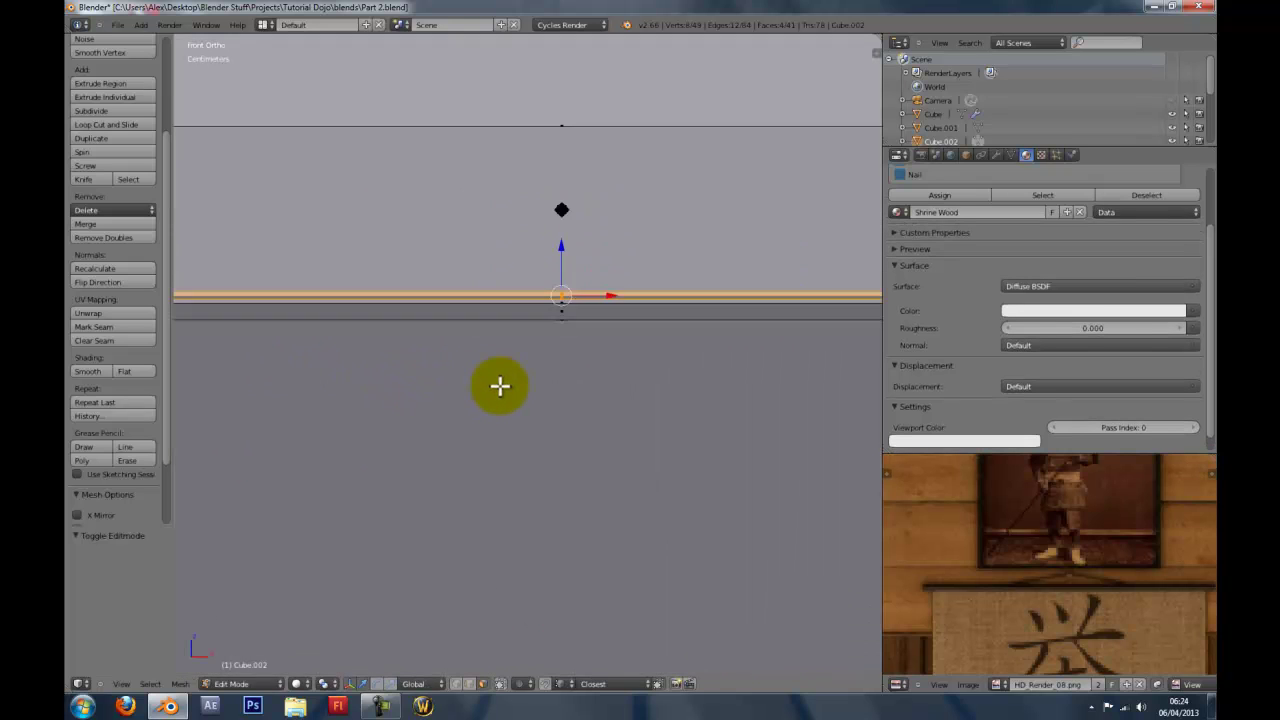
pyautogui.press('g')
pyautogui.press('z')
pyautogui.click(512, 323)
pyautogui.scroll(-5, 515, 322)
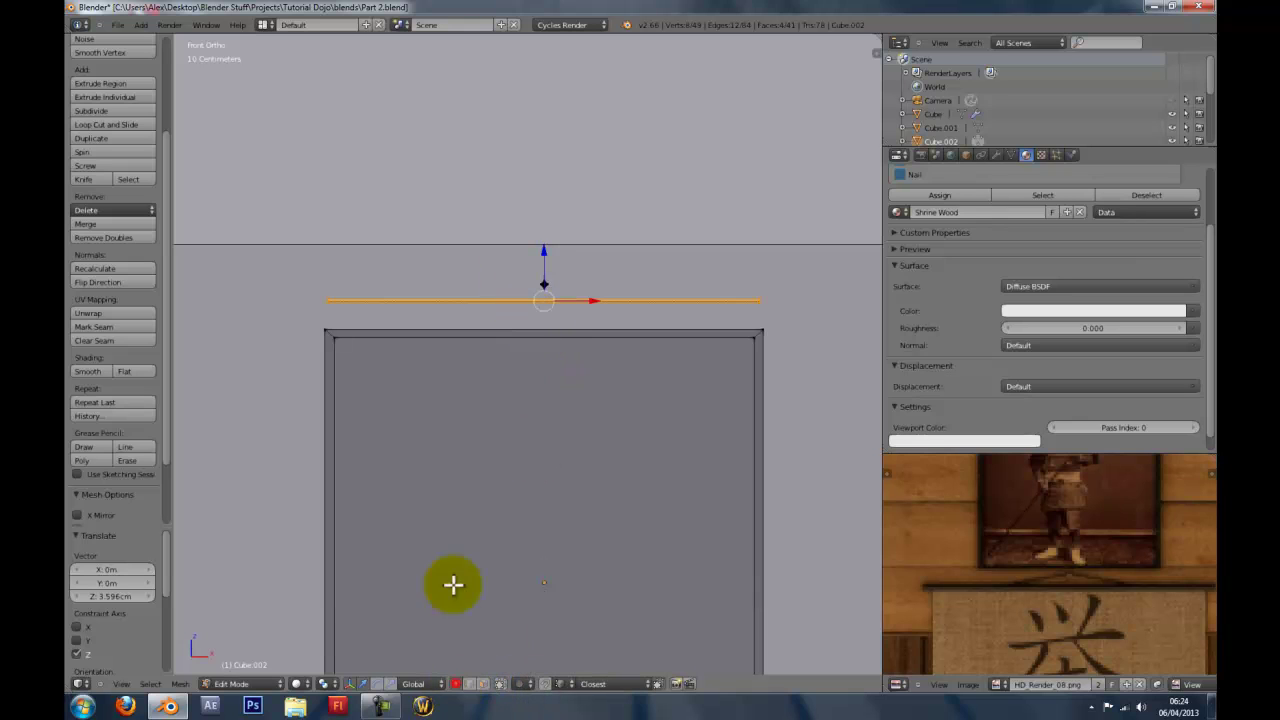
# Add three evenly spaced loop cuts across the bar's length.
pyautogui.press('a')
pyautogui.hotkey('ctrl', 'r')
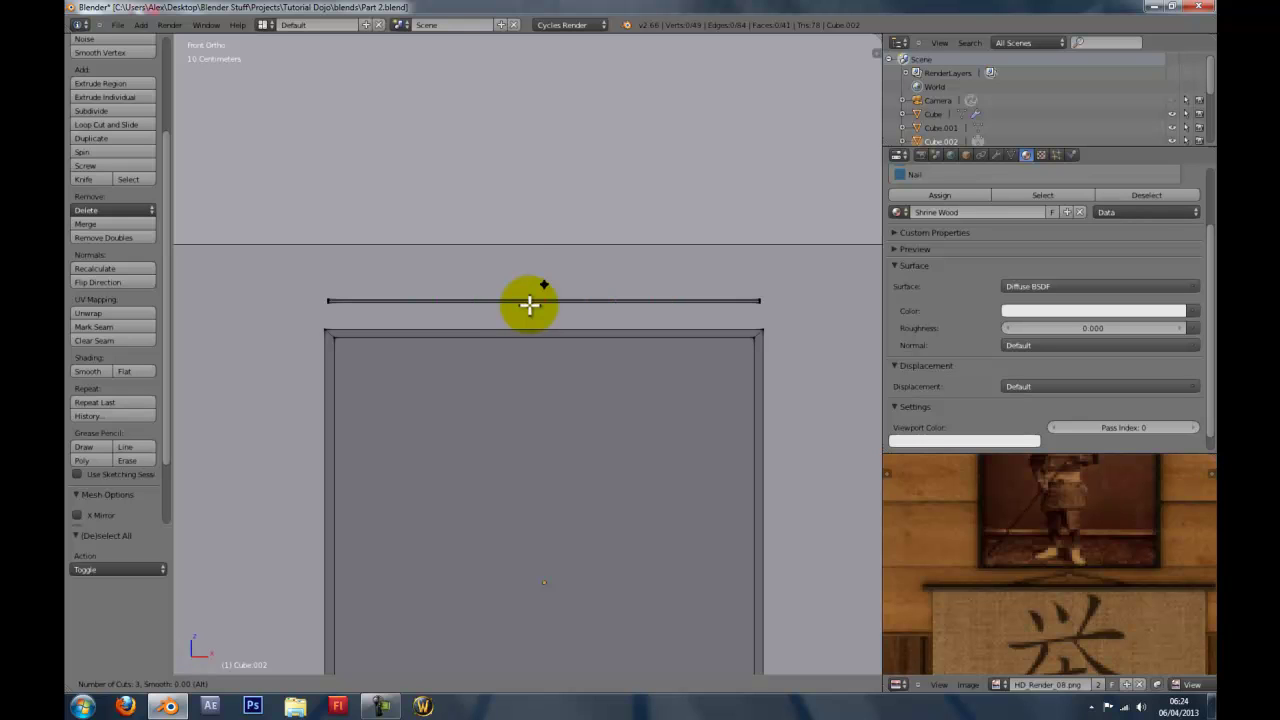
pyautogui.click(529, 304)
pyautogui.press('a')
pyautogui.press('b')
pyautogui.moveTo(351, 289); pyautogui.dragTo(283, 335)
pyautogui.press('g')
pyautogui.press('z')
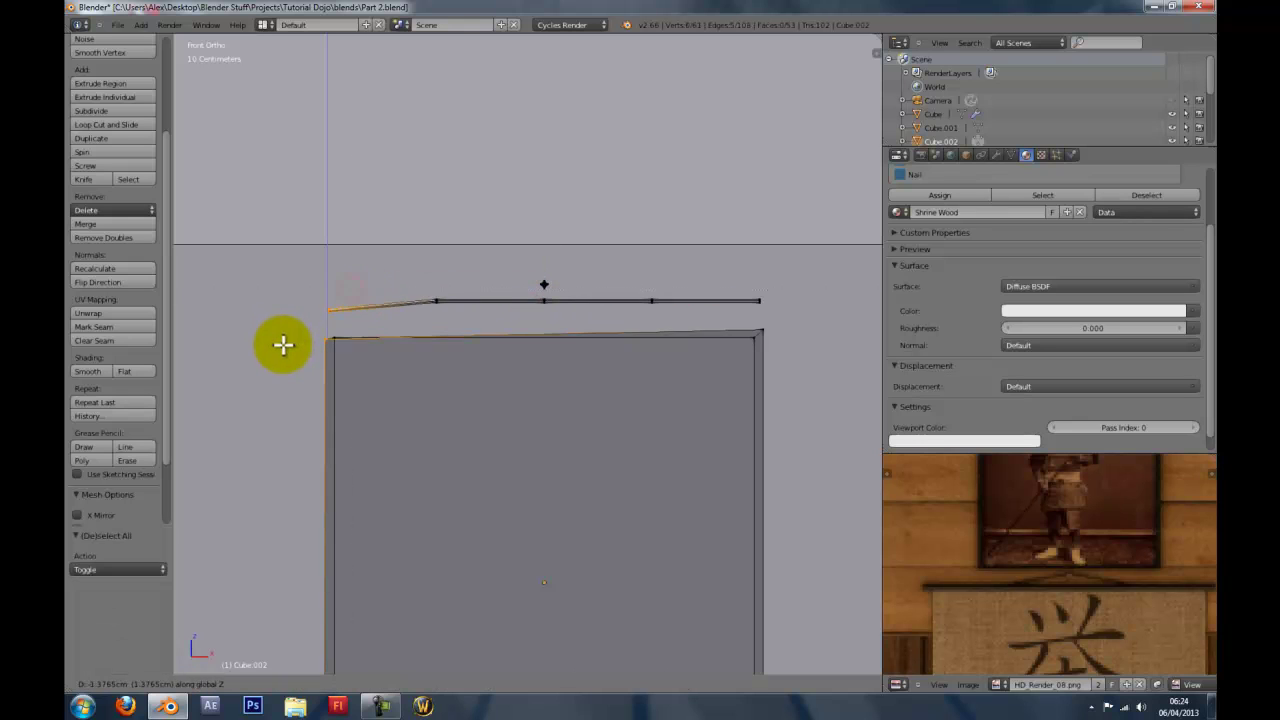
pyautogui.rightClick(283, 345)
# Lower the bar's left end about 4.5 cm along Z onto the frame's upper left corner.
pyautogui.press('g')
pyautogui.press('z')
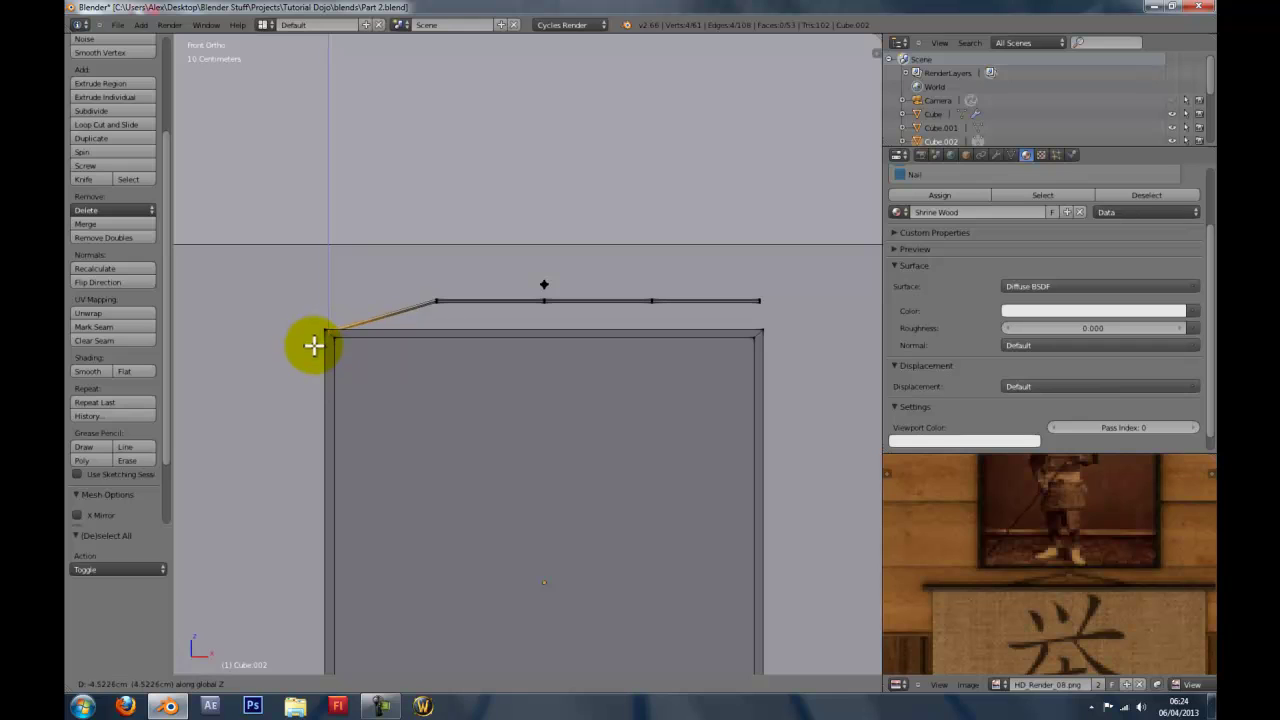
pyautogui.click(314, 346)
pyautogui.press('a')
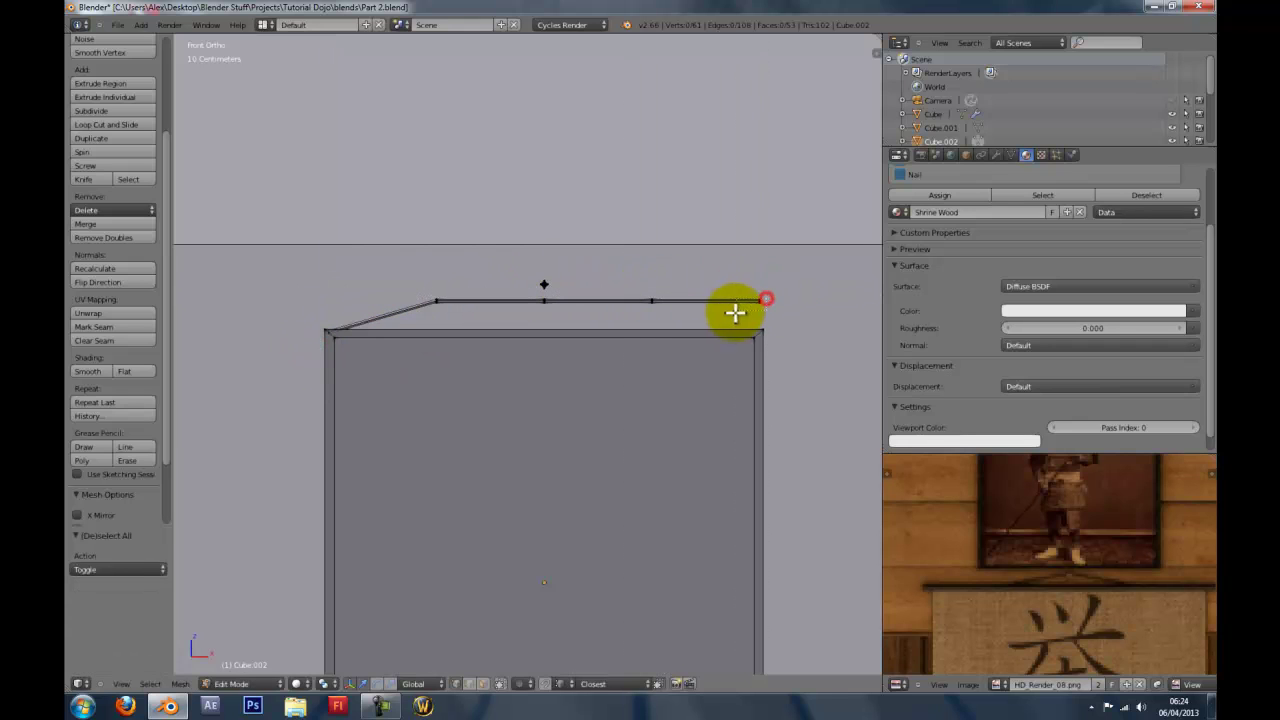
# Lower the bar's right end along Z onto the frame's upper right corner.
pyautogui.rightClick(766, 298)
pyautogui.press('g')
pyautogui.press('z')
pyautogui.click(725, 347)
pyautogui.press('a')
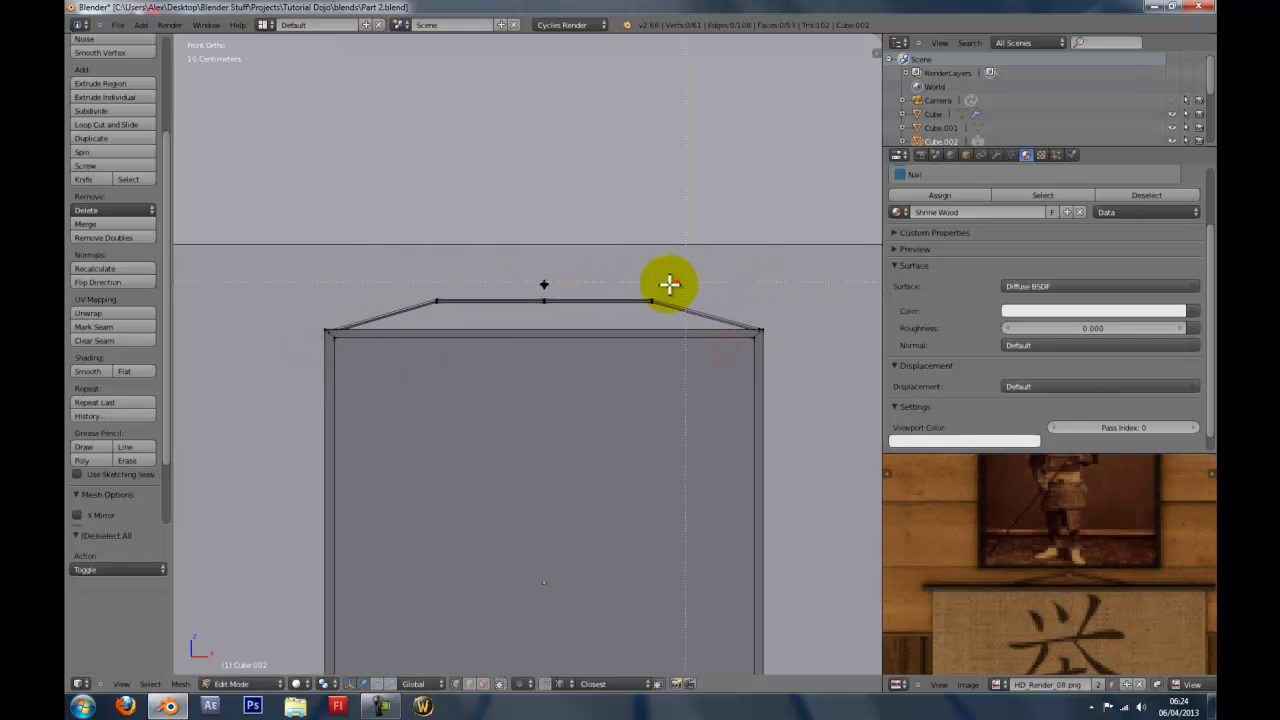
pyautogui.moveTo(670, 283); pyautogui.dragTo(406, 314)
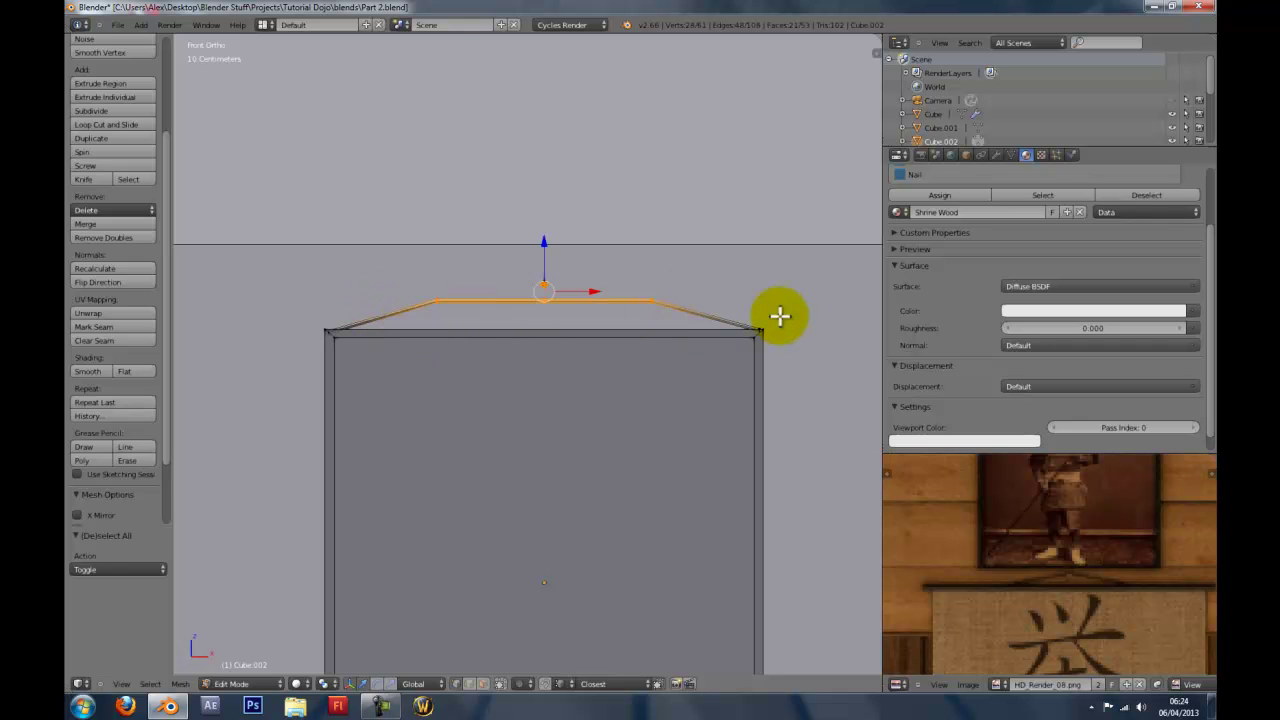
pyautogui.press('s')
pyautogui.rightClick(776, 316)
# Bring the bar's three middle edge loops closer together by scaling them 0.598 and 0.135 along X.
pyautogui.press('a')
pyautogui.press('b')
pyautogui.moveTo(665, 293); pyautogui.dragTo(431, 314)
pyautogui.press('s')
pyautogui.press('x')
pyautogui.click(586, 321)
pyautogui.press('s')
pyautogui.press('x')
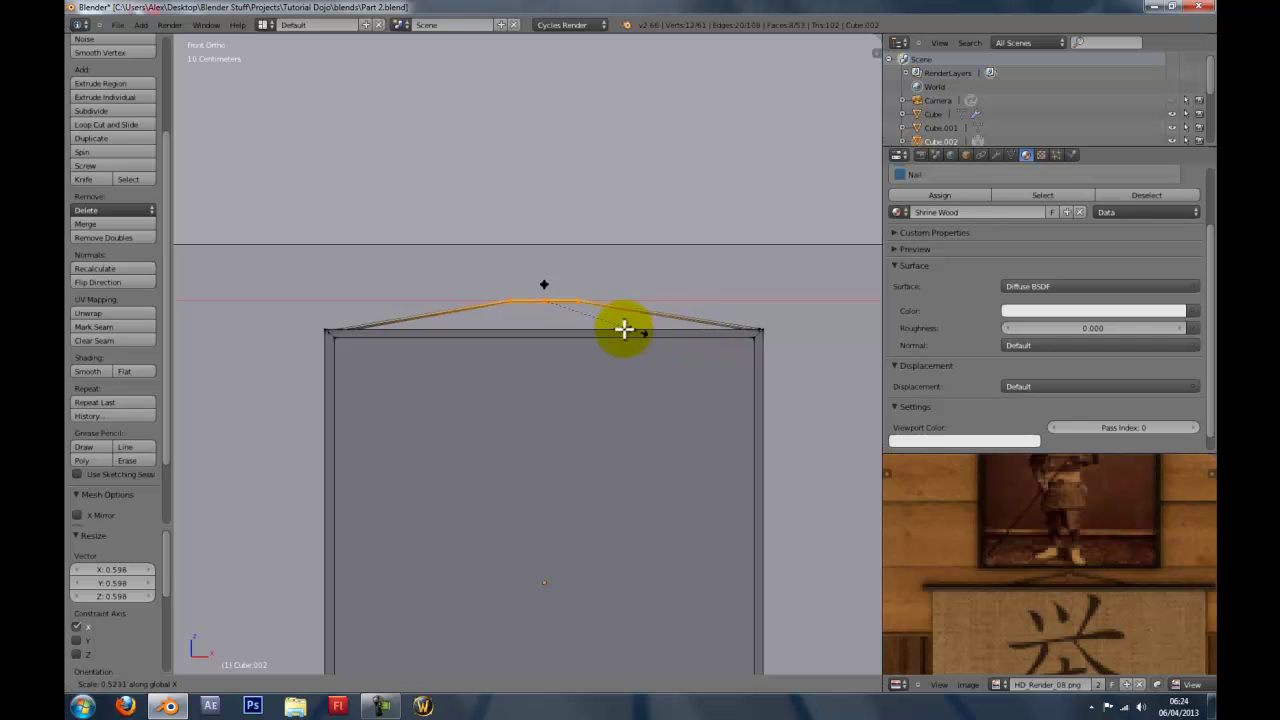
pyautogui.click(558, 323)
# Raise the middle loops 2.826 cm along Z to form a peak at the nail.
pyautogui.keyDown('shift'); pyautogui.moveTo(558, 366); pyautogui.dragTo(554, 403, button='middle'); pyautogui.keyUp('shift')
pyautogui.scroll(7, 554, 403)
pyautogui.press('g')
pyautogui.press('z')
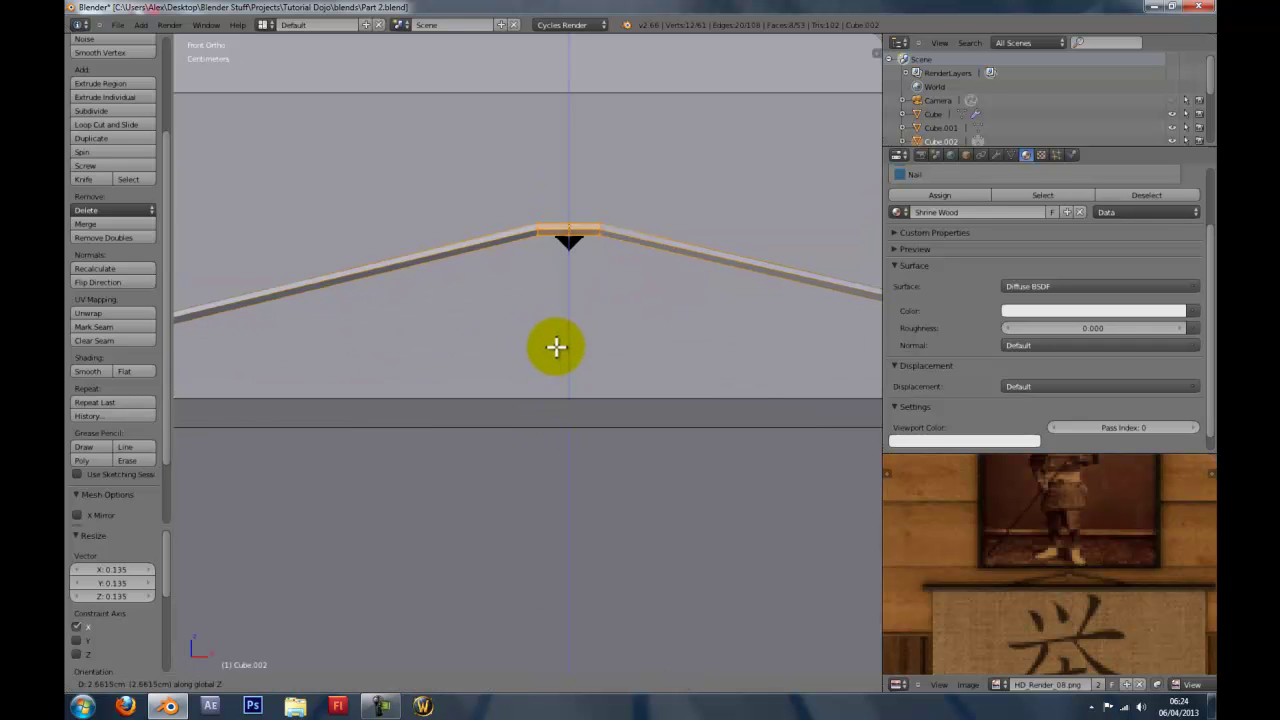
pyautogui.click(556, 344)
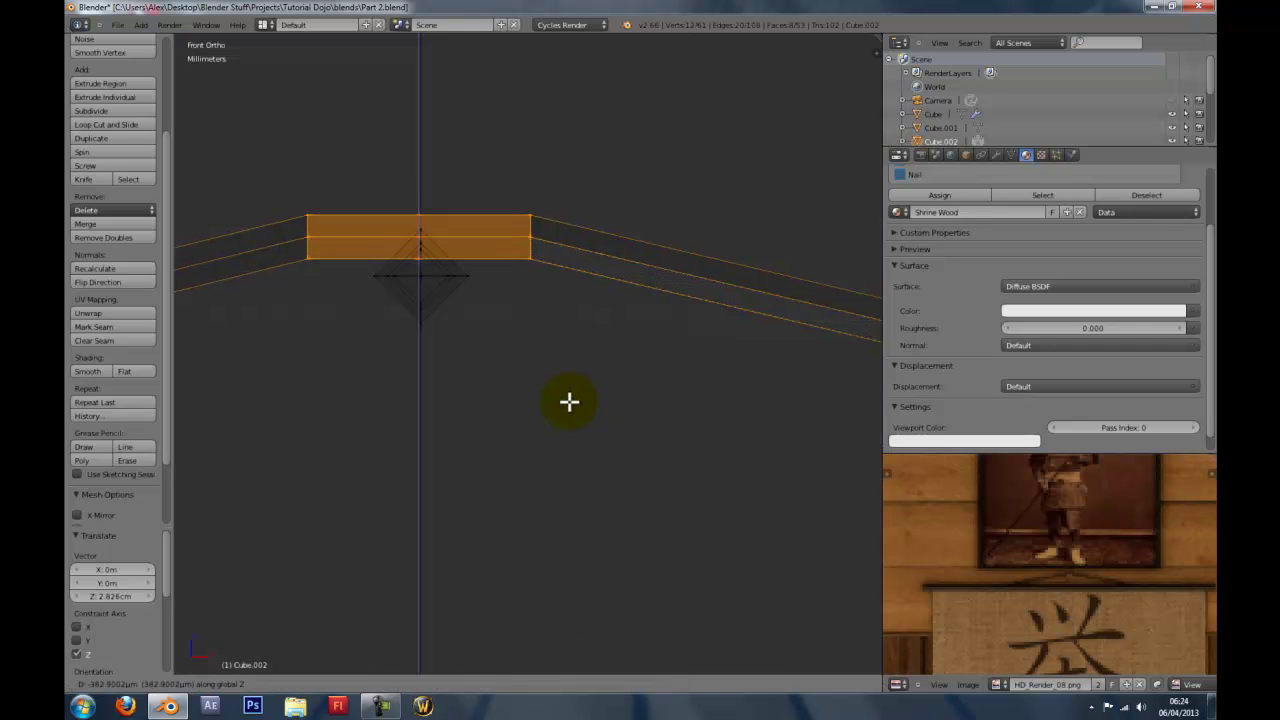
# Lower the peak section about 1.8 mm along Z onto the nail and narrow it along X.
pyautogui.press('s')
pyautogui.press('x')
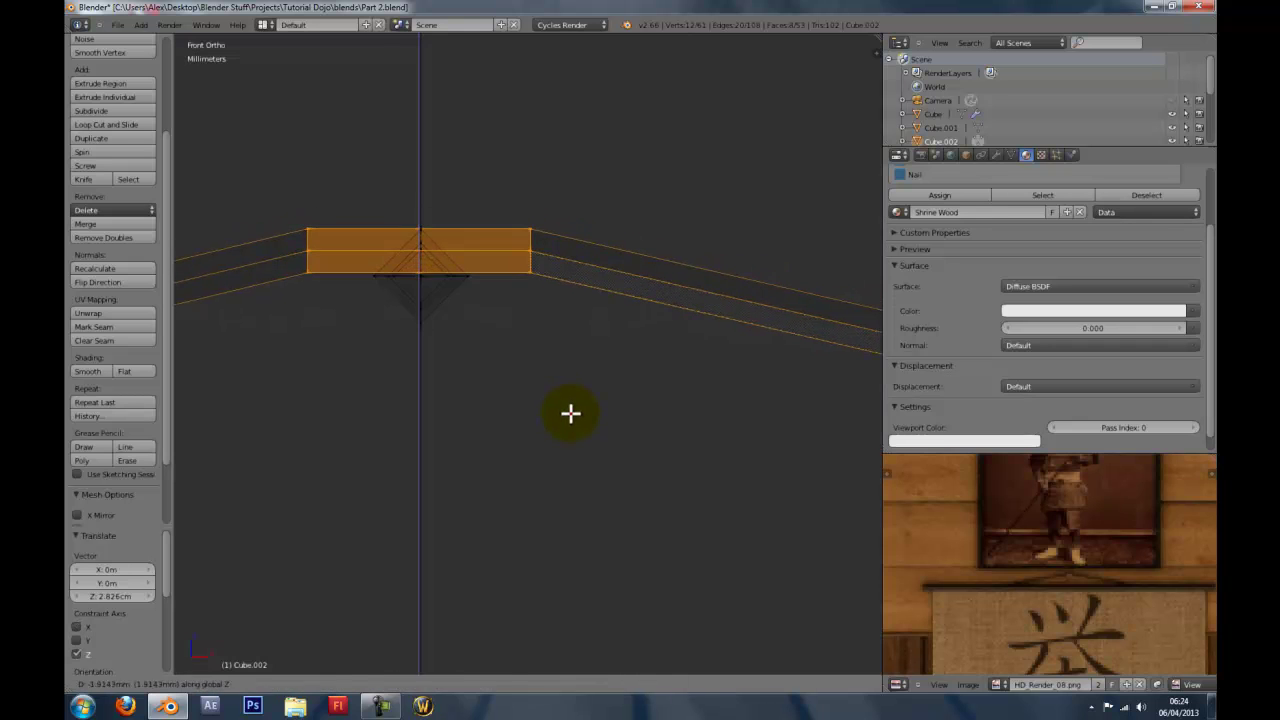
pyautogui.click(480, 357)
# Raise only the center edge loop of the peak 1.148 mm along Z.
pyautogui.press('a')
pyautogui.press('b')
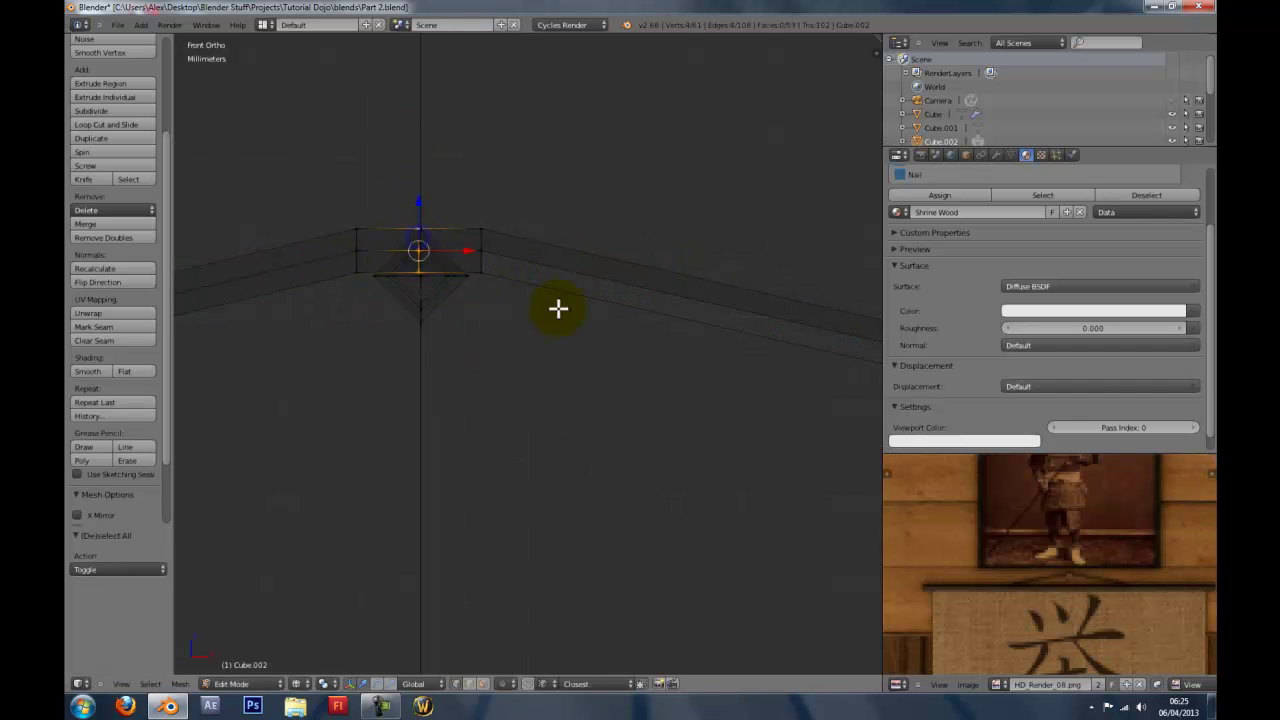
pyautogui.press('g')
pyautogui.press('z')
pyautogui.click(555, 298)
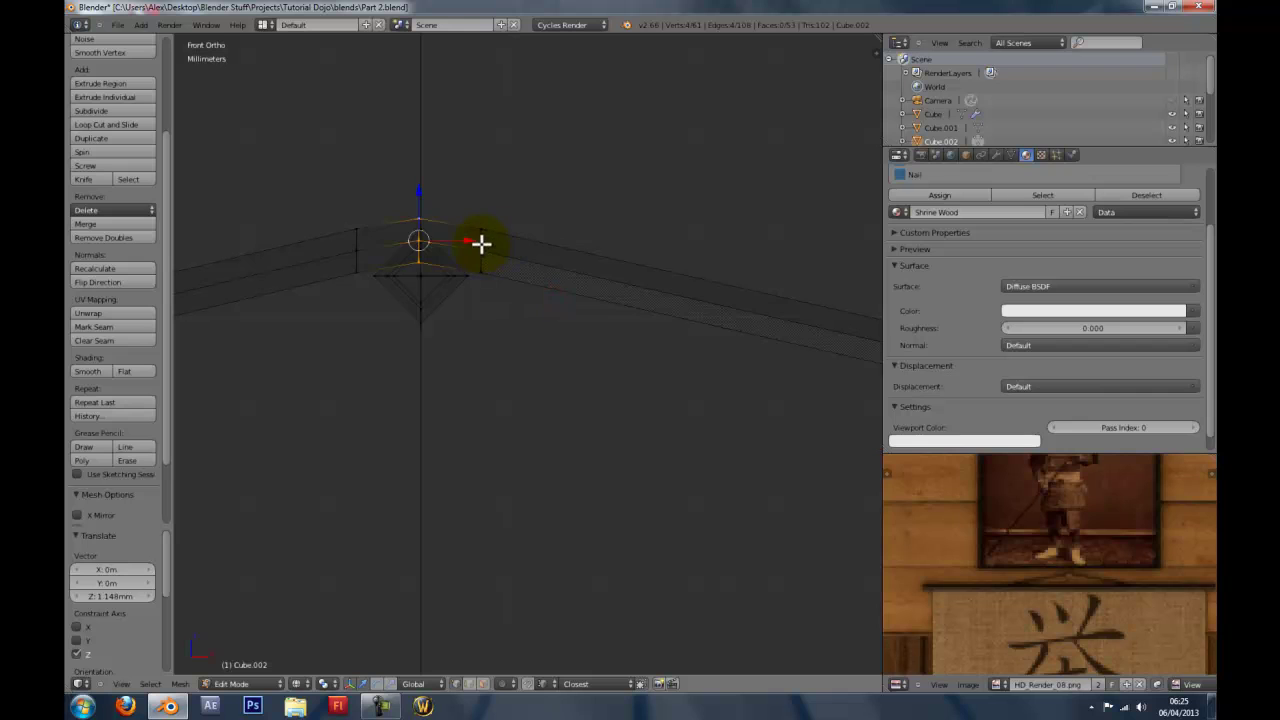
# Select the whole linked hanging wire and move it 1.772 cm along Y onto the nail's shaft.
pyautogui.keyDown('alt'); pyautogui.keyDown('shift'); pyautogui.rightClick(481, 244); pyautogui.keyUp('shift'); pyautogui.keyUp('alt')
pyautogui.keyDown('shift'); pyautogui.rightClick(365, 245); pyautogui.keyUp('shift')
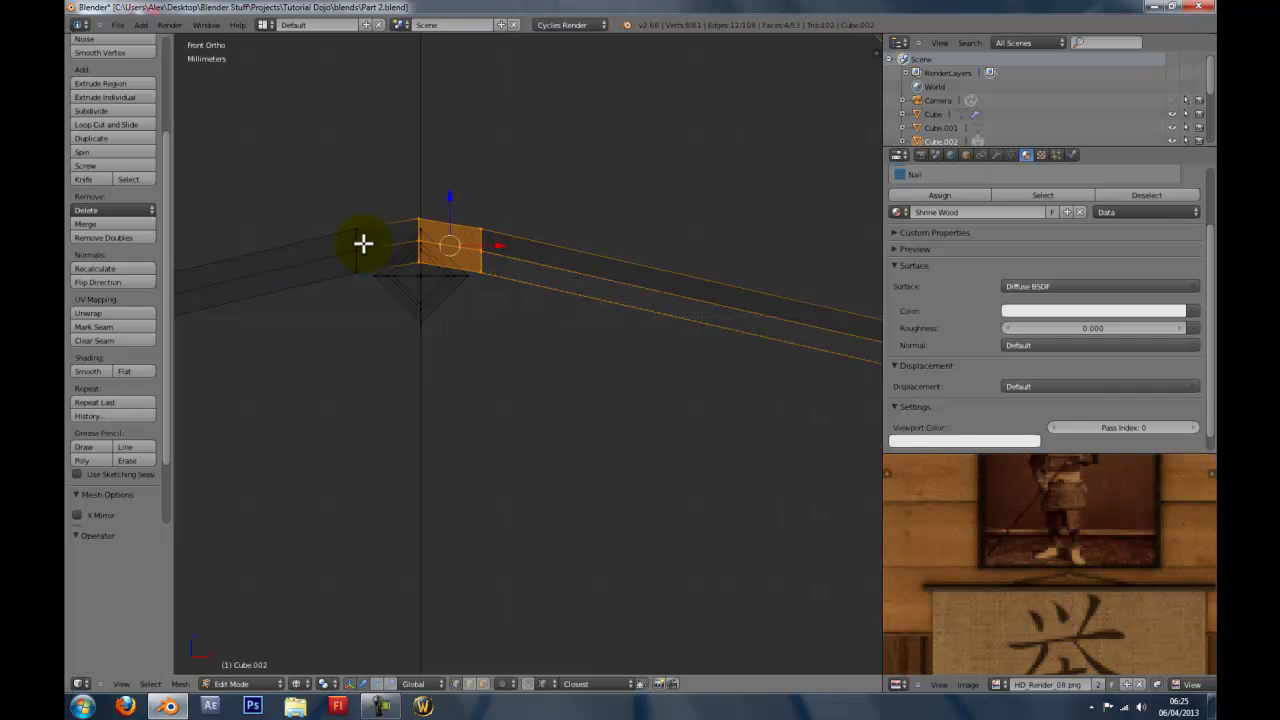
pyautogui.press('KP_3')
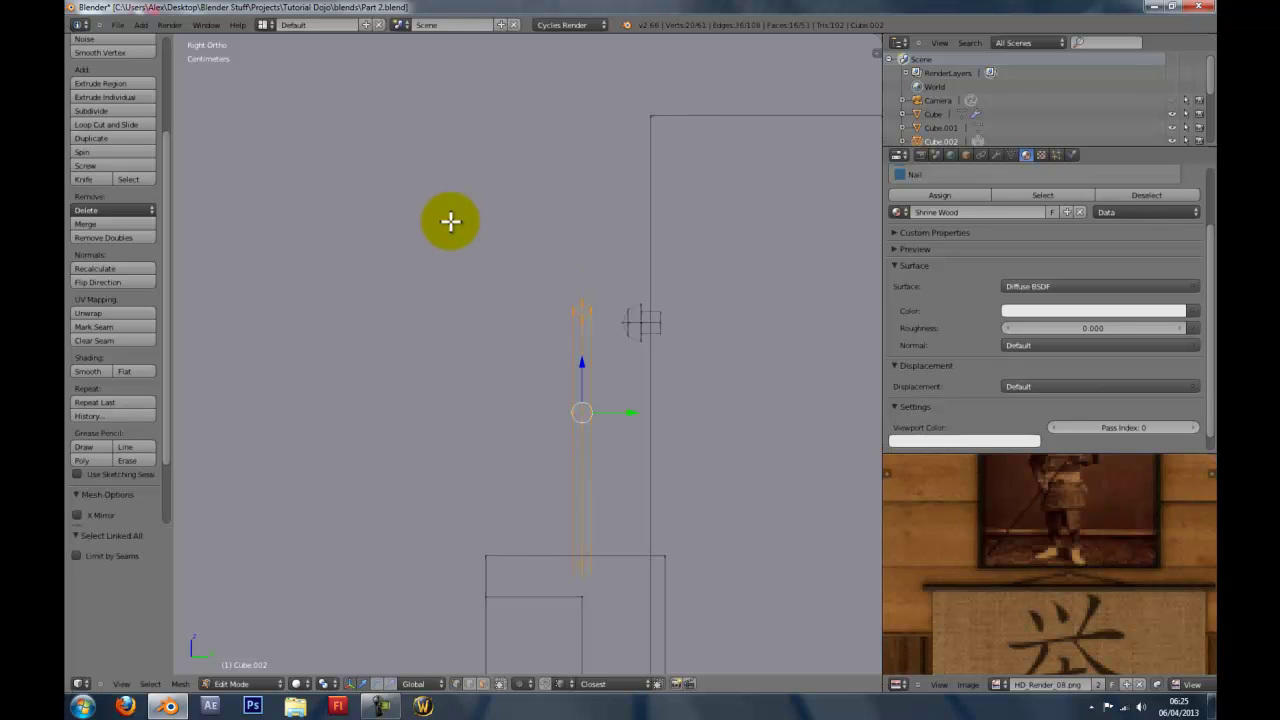
pyautogui.press('g')
pyautogui.press('x')
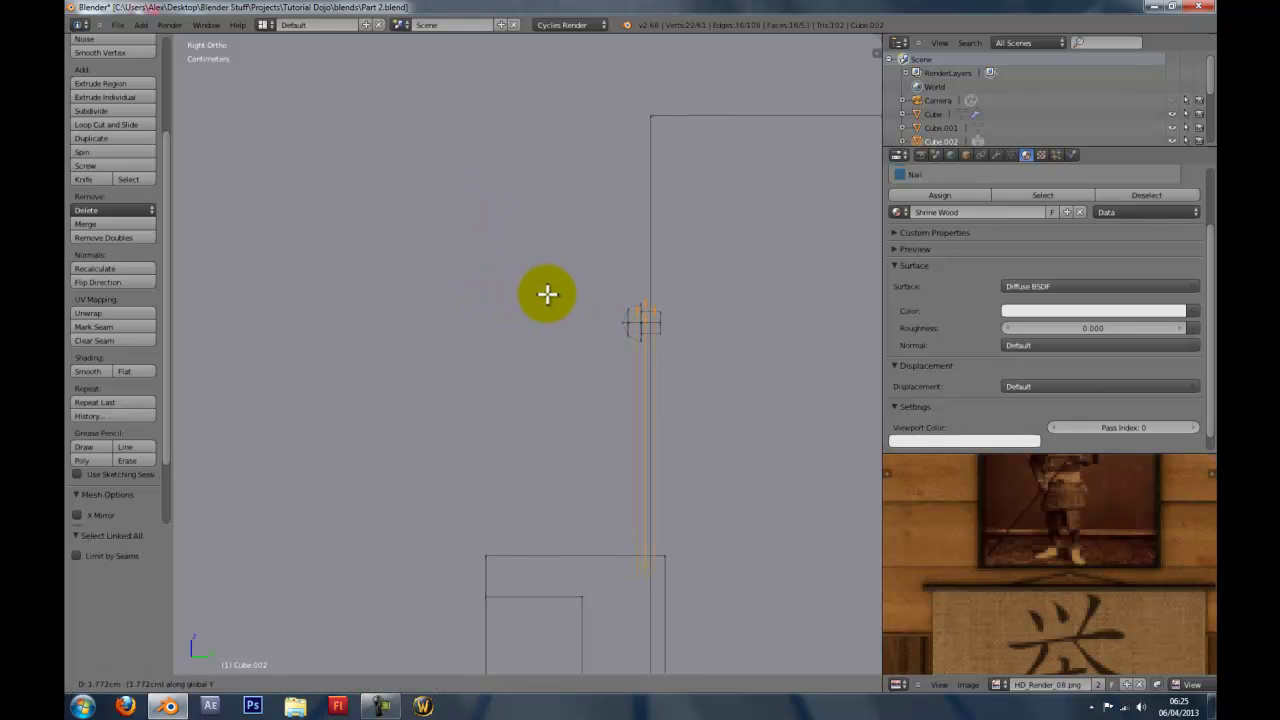
pyautogui.click(547, 293)
# Thin the wire using Shrink/Fatten with offset 0.00343 and raise it about 0.95 mm along Z over the nail.
pyautogui.hotkey('alt', 's')
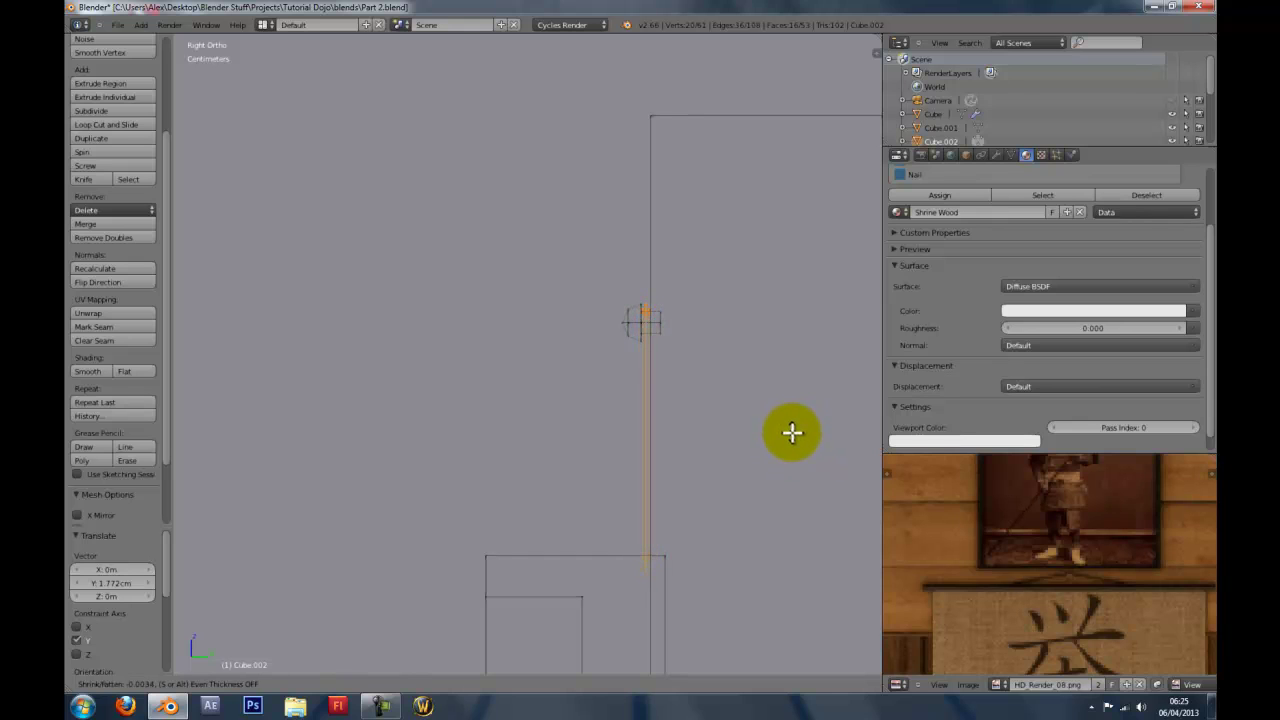
pyautogui.click(792, 432)
pyautogui.press('g')
pyautogui.press('z')
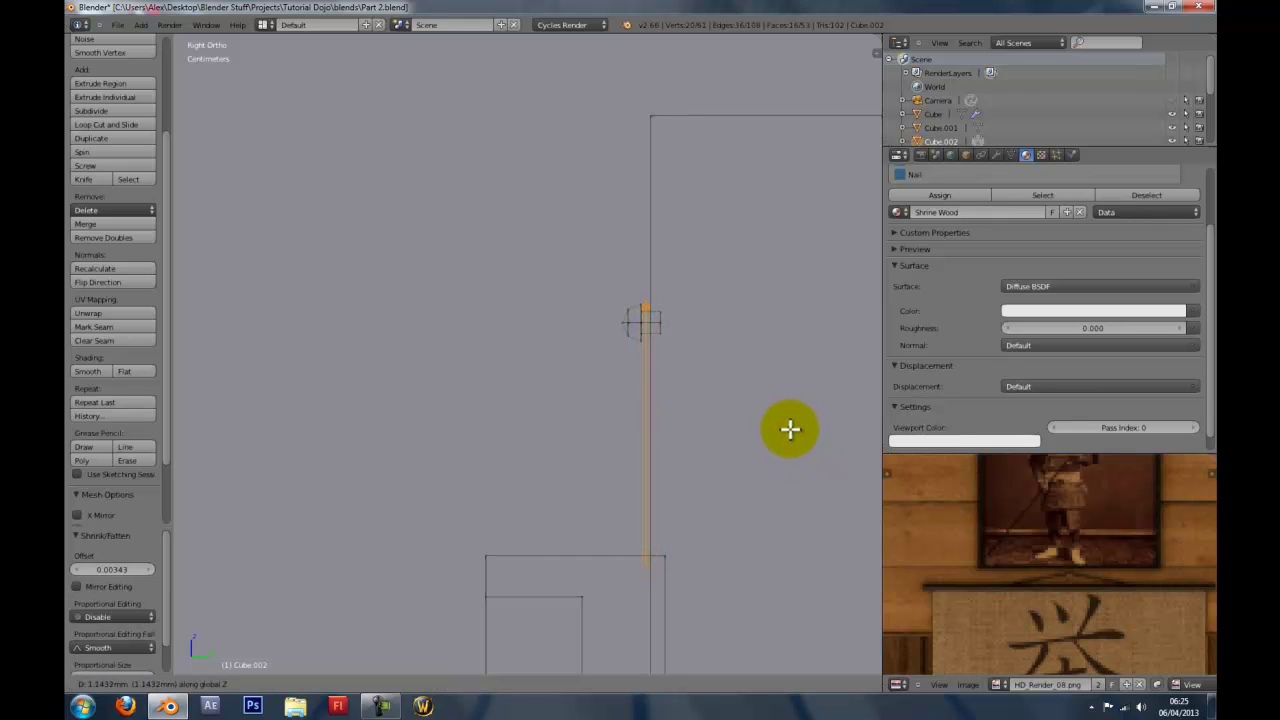
pyautogui.click(790, 429)
pyautogui.keyDown('shift'); pyautogui.moveTo(780, 429); pyautogui.dragTo(694, 463, button='middle'); pyautogui.keyUp('shift')
pyautogui.scroll(10, 694, 463)
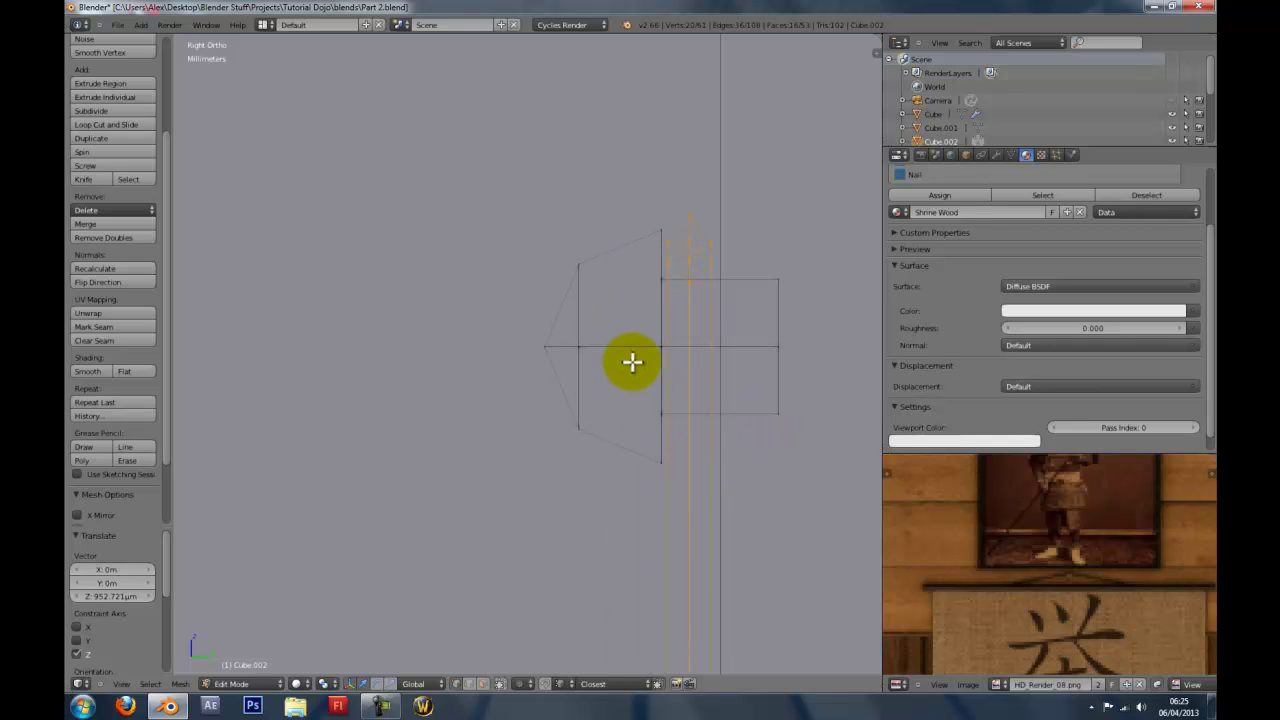
# Raise the hanging wire about 0.277 mm along Z so it sits over the nail's shaft.
pyautogui.press('g')
pyautogui.press('z')
pyautogui.click(627, 355)
pyautogui.scroll(-6, 451, 469)
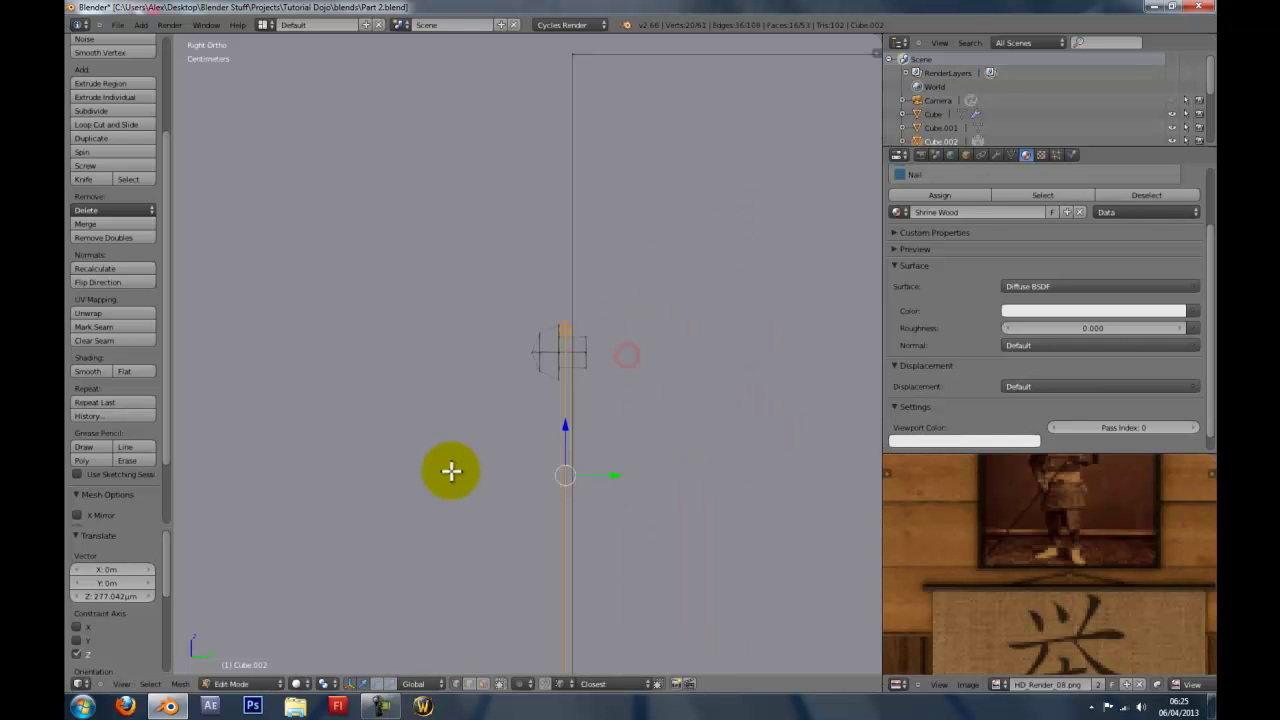
pyautogui.moveTo(414, 491)
pyautogui.mouseDown(button='middle')
pyautogui.moveTo(484, 485)
pyautogui.moveTo(514, 511)
pyautogui.moveTo(566, 491)
pyautogui.mouseUp(button='middle')
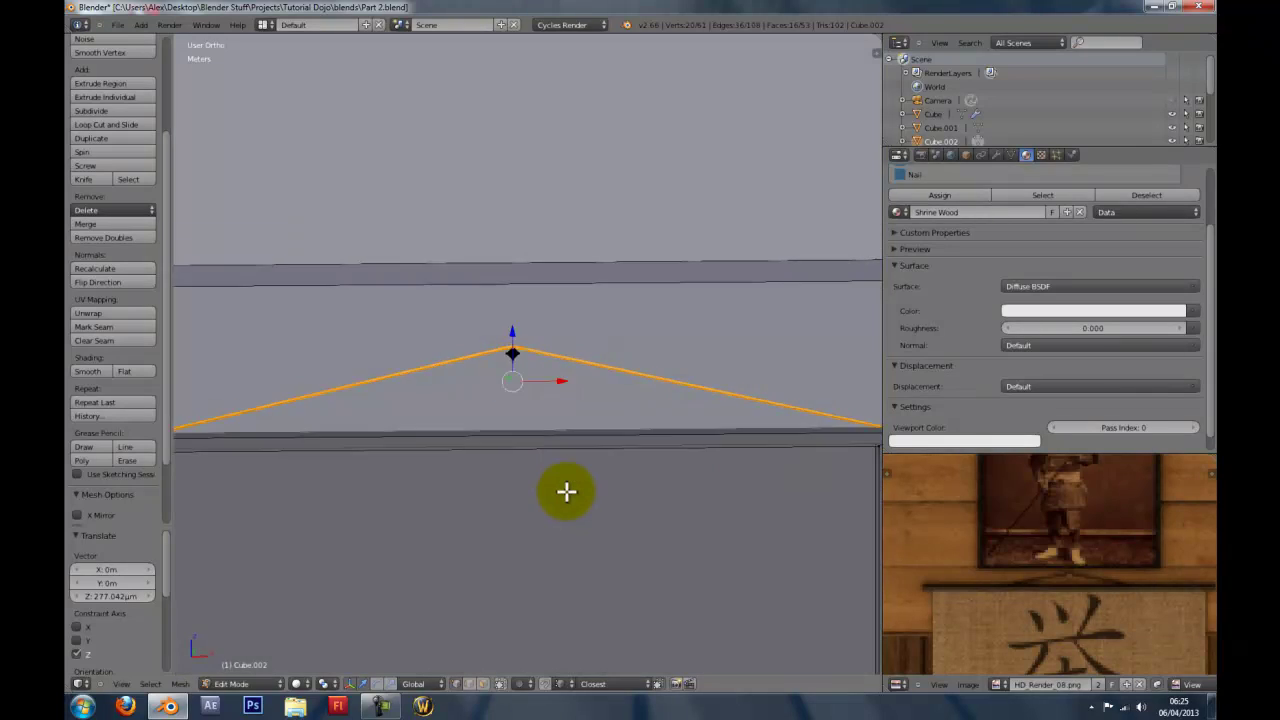
# Select only the wire's end vertices at the picture frame's upper corner and lower them 1.602 mm along Z.
pyautogui.scroll(3, 566, 491)
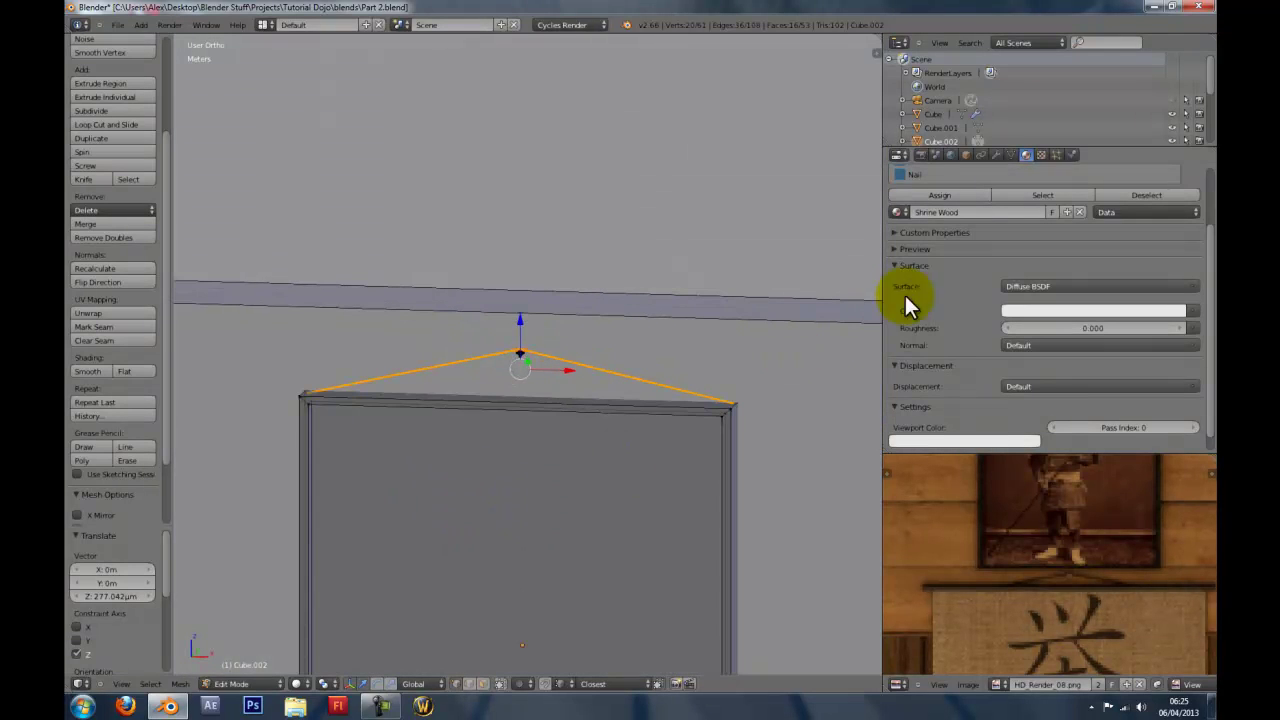
pyautogui.scroll(2, 1002, 254)
pyautogui.scroll(4, 716, 434)
pyautogui.keyDown('shift'); pyautogui.moveTo(717, 435); pyautogui.dragTo(497, 329, button='middle'); pyautogui.keyUp('shift')
pyautogui.scroll(3, 497, 329)
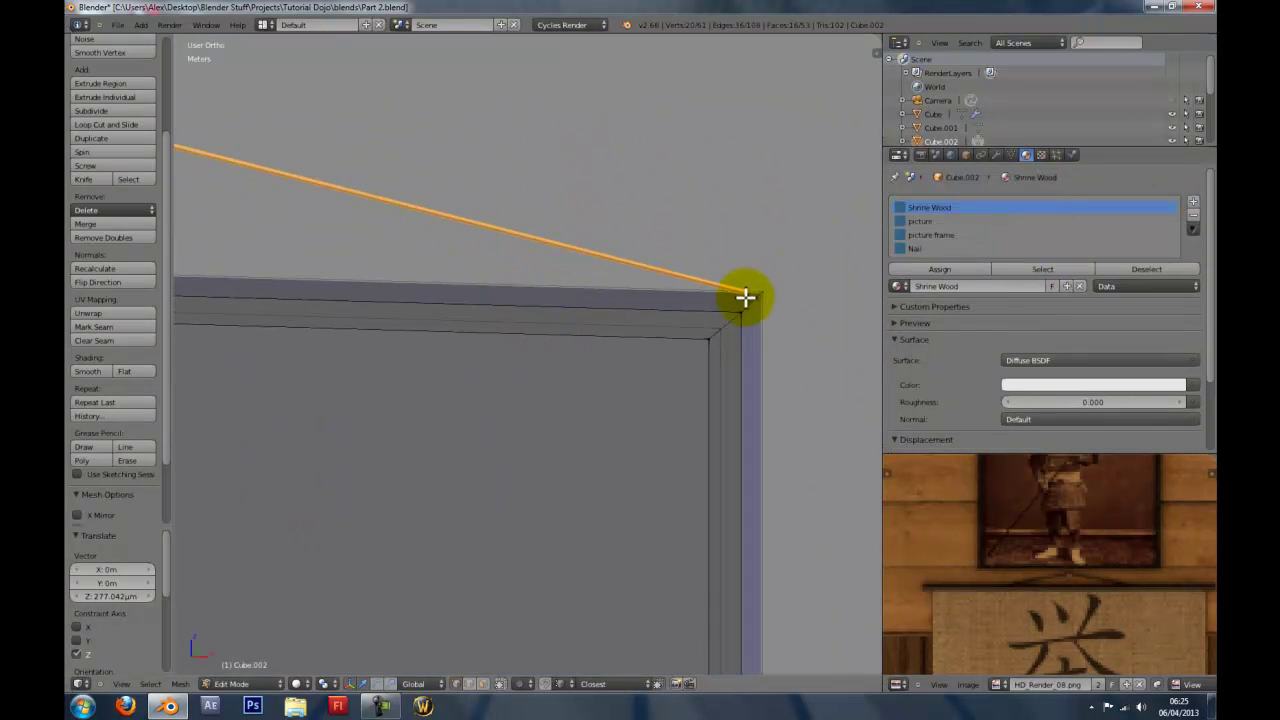
pyautogui.press('a')
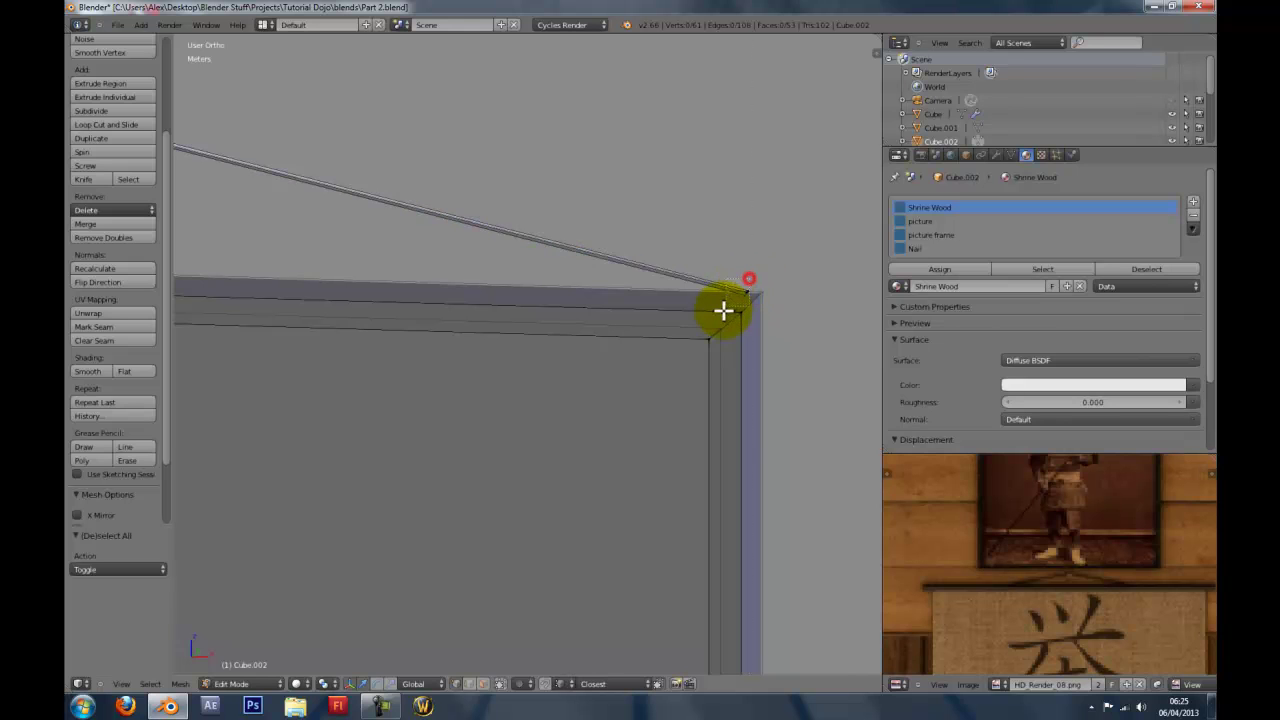
pyautogui.moveTo(723, 310); pyautogui.dragTo(722, 310)
pyautogui.keyDown('shift'); pyautogui.moveTo(485, 286); pyautogui.dragTo(740, 302, button='middle'); pyautogui.keyUp('shift')
pyautogui.scroll(-2, 323, 354)
pyautogui.keyDown('shift'); pyautogui.moveTo(323, 354); pyautogui.dragTo(726, 391, button='middle'); pyautogui.keyUp('shift')
pyautogui.moveTo(390, 311)
pyautogui.keyDown('shift'); pyautogui.mouseDown(button='middle')
pyautogui.moveTo(496, 332)
pyautogui.moveTo(483, 311)
pyautogui.moveTo(766, 343)
pyautogui.moveTo(726, 317)
pyautogui.moveTo(265, 345)
pyautogui.mouseUp(button='middle'); pyautogui.keyUp('shift')
pyautogui.scroll(3, 496, 332)
pyautogui.press('b')
pyautogui.keyDown('shift'); pyautogui.moveTo(720, 294); pyautogui.dragTo(668, 323, button='middle'); pyautogui.keyUp('shift')
pyautogui.press('g')
pyautogui.press('z')
pyautogui.click(667, 324)
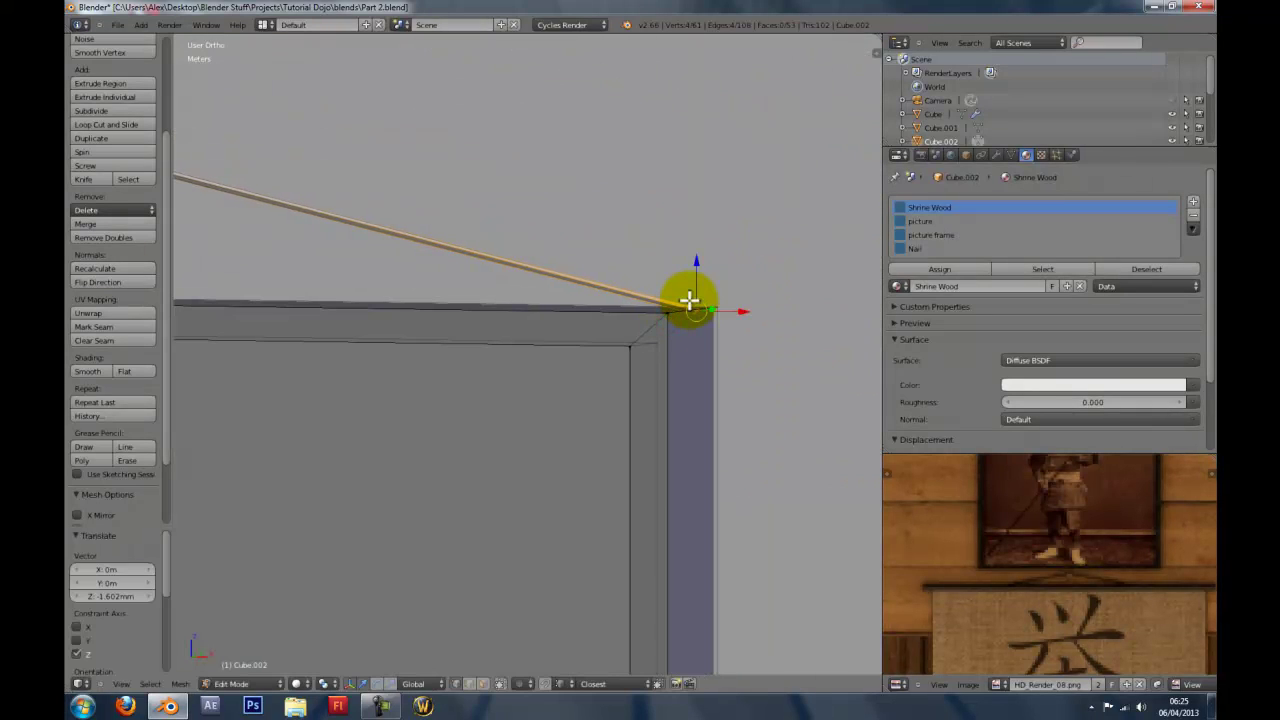
# Select the whole linked wire, assign it a new material named "string", and leave edit mode.
pyautogui.hotkey('ctrl', 'l')
pyautogui.scroll(-4, 1119, 205)
pyautogui.scroll(4, 1159, 311)
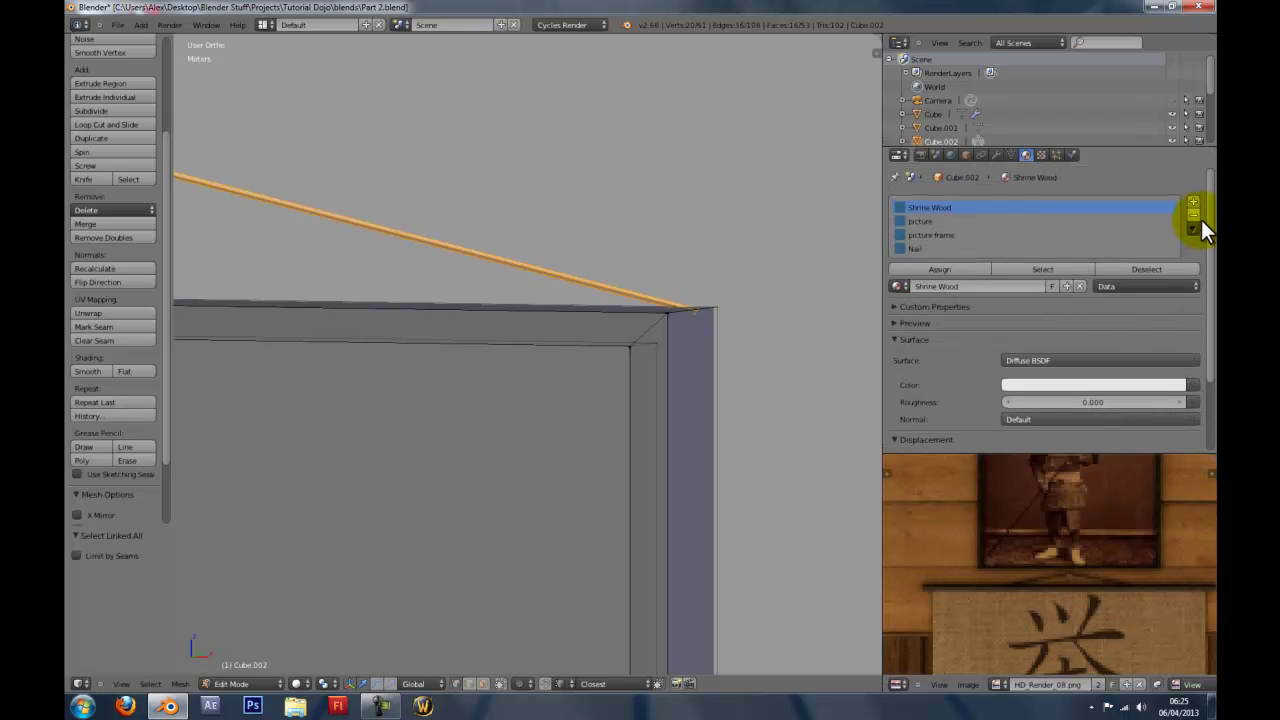
pyautogui.click(1193, 202)
pyautogui.click(1022, 299)
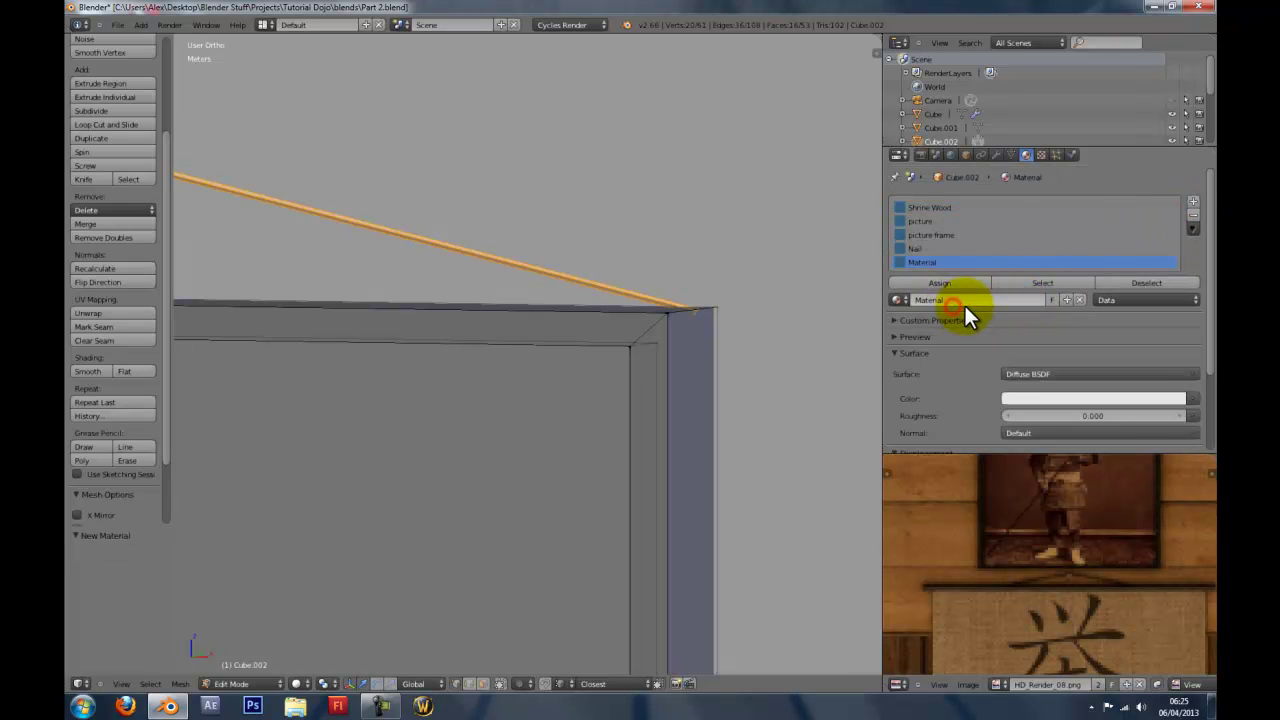
pyautogui.click(965, 304)
pyautogui.write('st')
pyautogui.write('string')
pyautogui.press('Return')
pyautogui.click(928, 282)
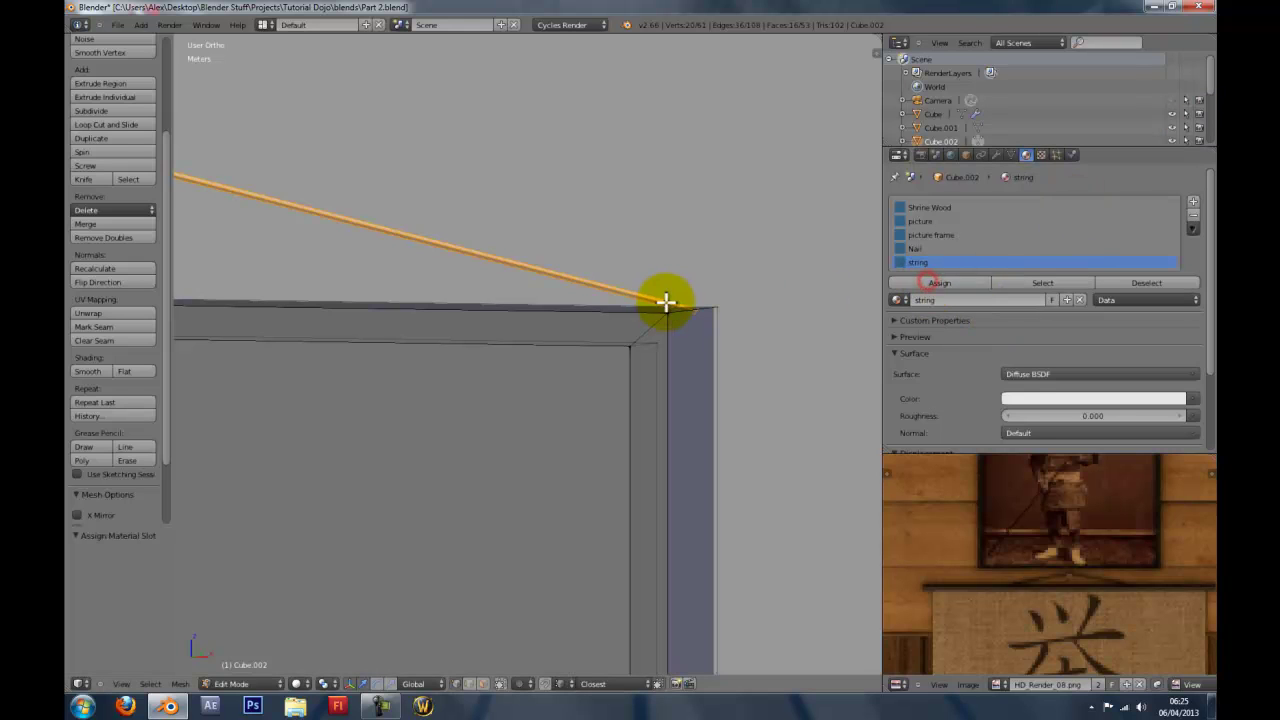
pyautogui.press('Tab')
# Darken the viewport color of the Shrine Wood material to a slightly deeper grey.
pyautogui.scroll(-8, 640, 325)
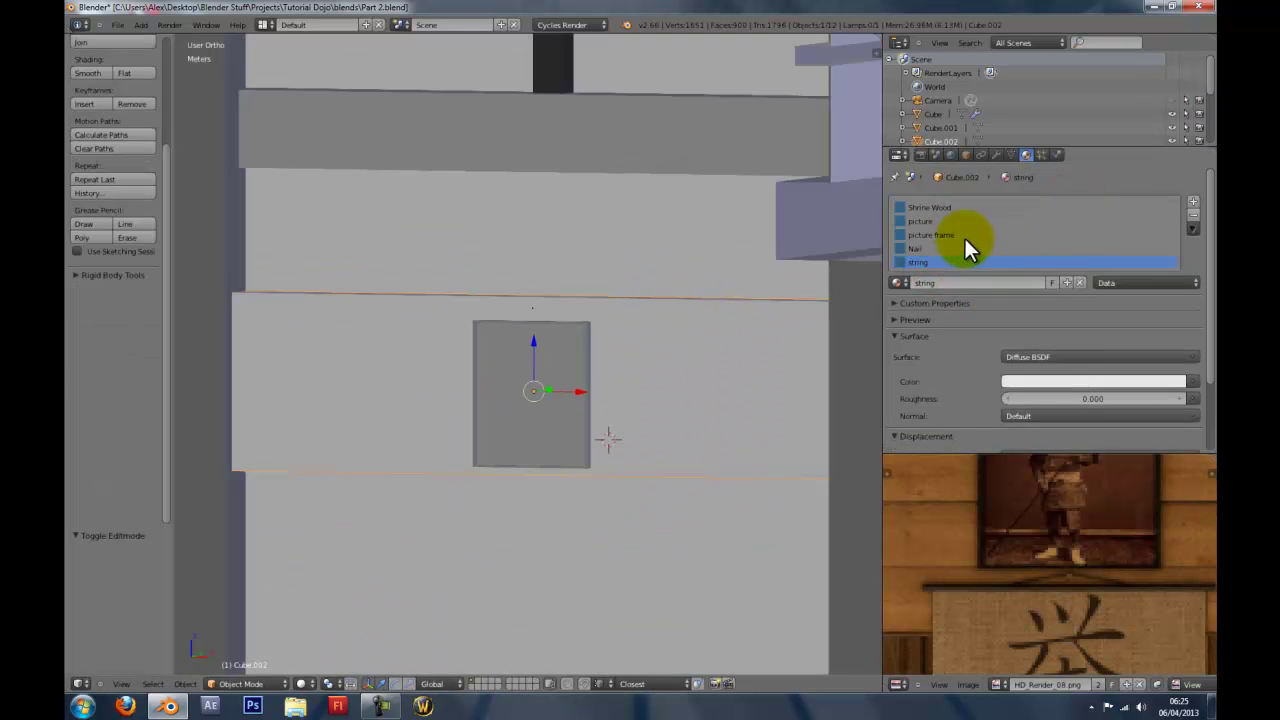
pyautogui.click(929, 209)
pyautogui.scroll(-3, 973, 377)
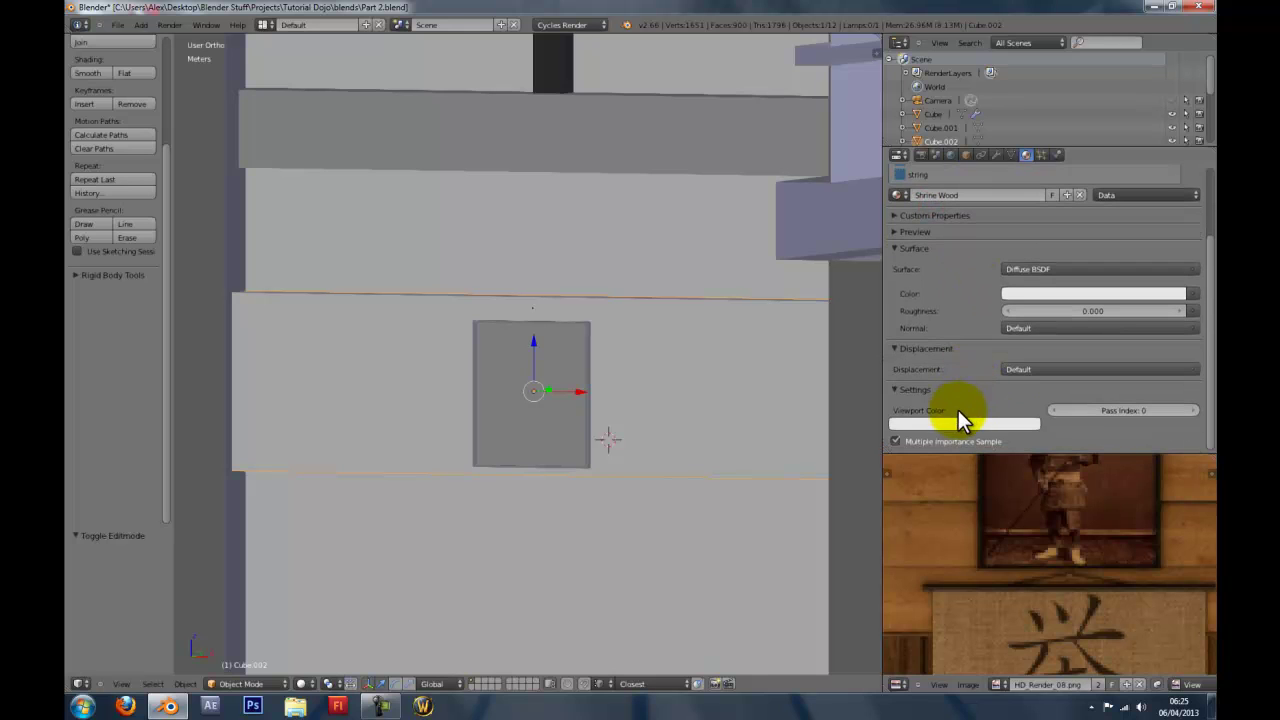
pyautogui.click(950, 422)
pyautogui.moveTo(1009, 257); pyautogui.dragTo(1011, 260)
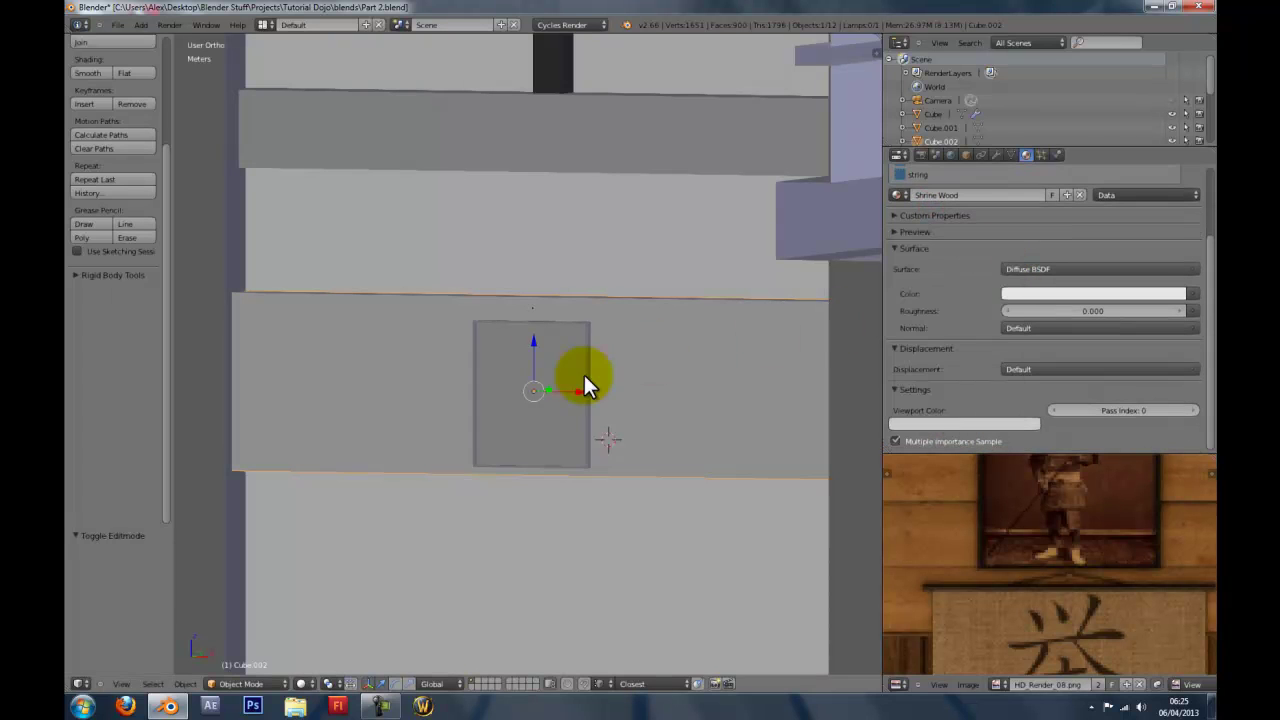
# Try a beige viewport color of about R 0.581, G 0.505, B 0.361 on the Shrine Wood material.
pyautogui.click(930, 424)
pyautogui.click(938, 303)
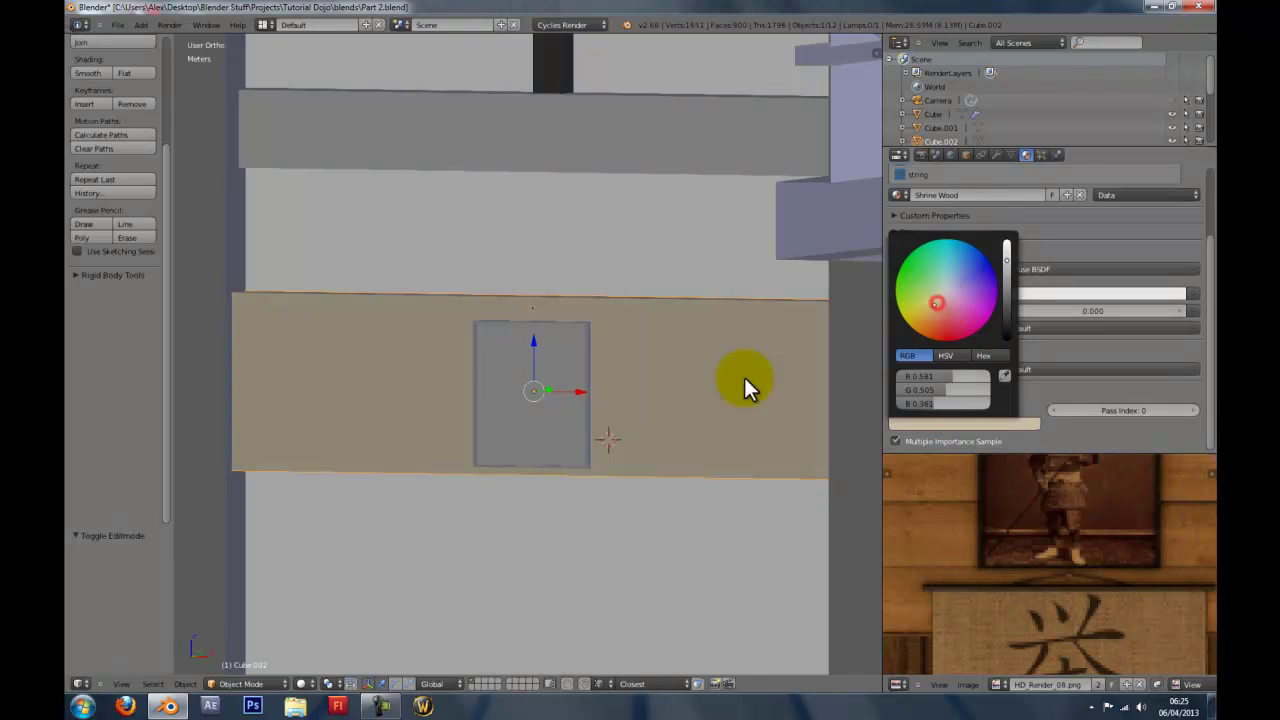
pyautogui.scroll(-5, 640, 400)
pyautogui.scroll(4, 600, 420)
pyautogui.scroll(2, 592, 416)
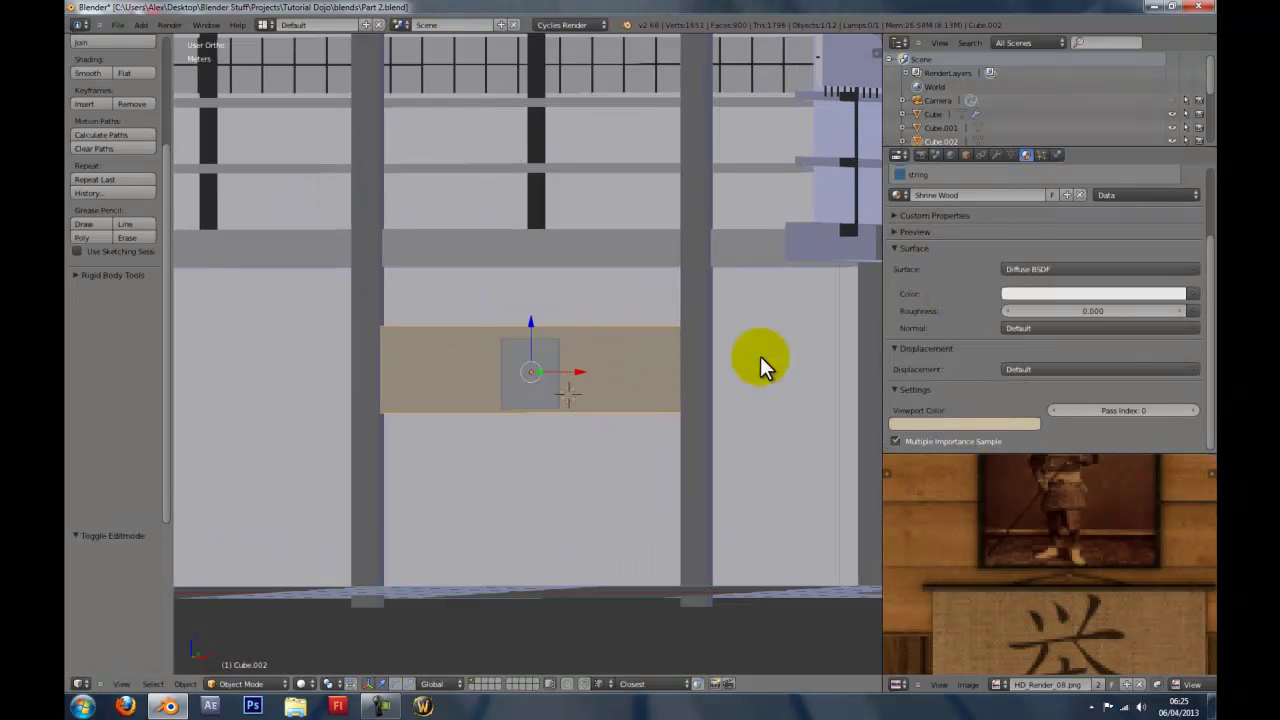
pyautogui.click(939, 426)
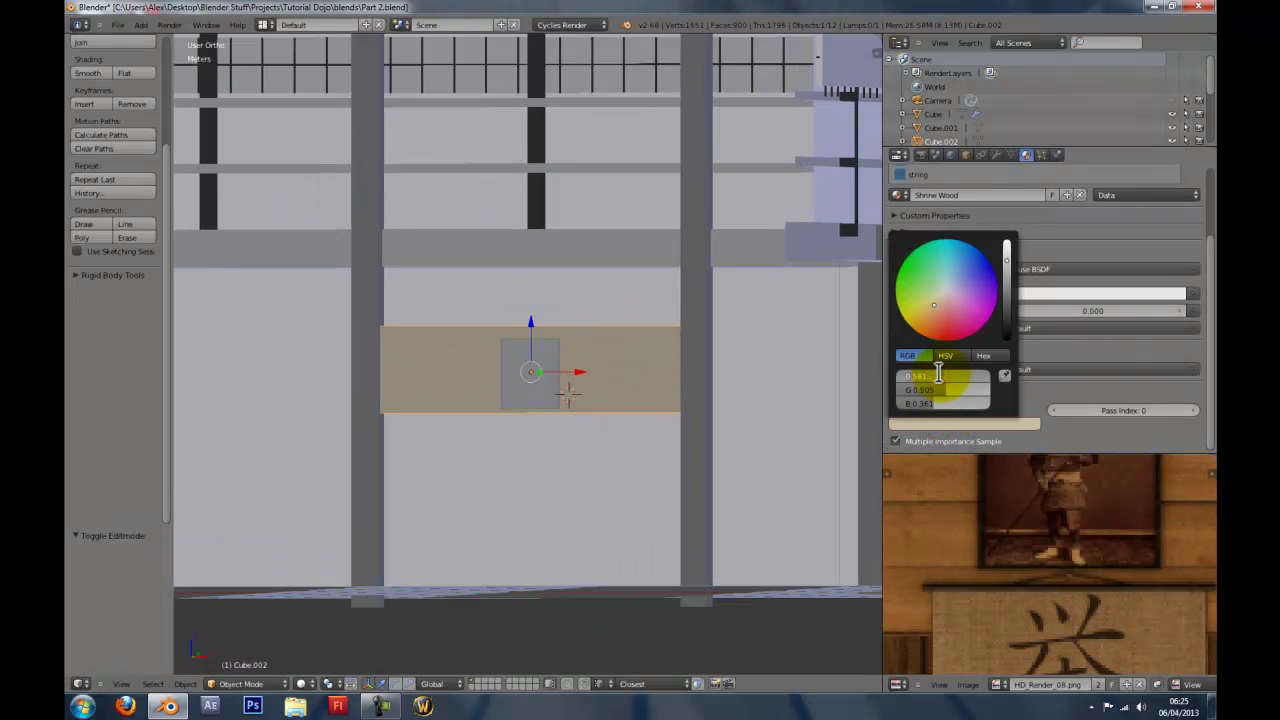
pyautogui.moveTo(939, 372); pyautogui.dragTo(939, 372)
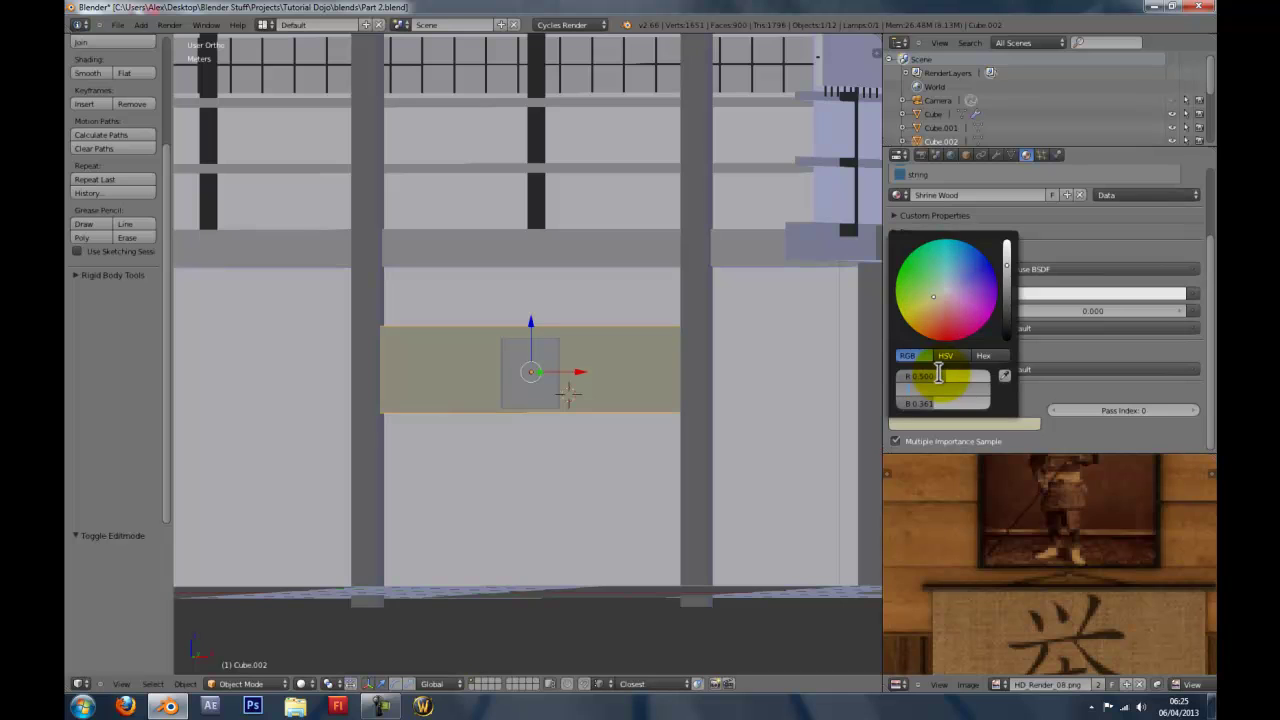
# Switch the viewport to wireframe and reselect the wooden board object that holds the picture.
pyautogui.rightClick(598, 392)
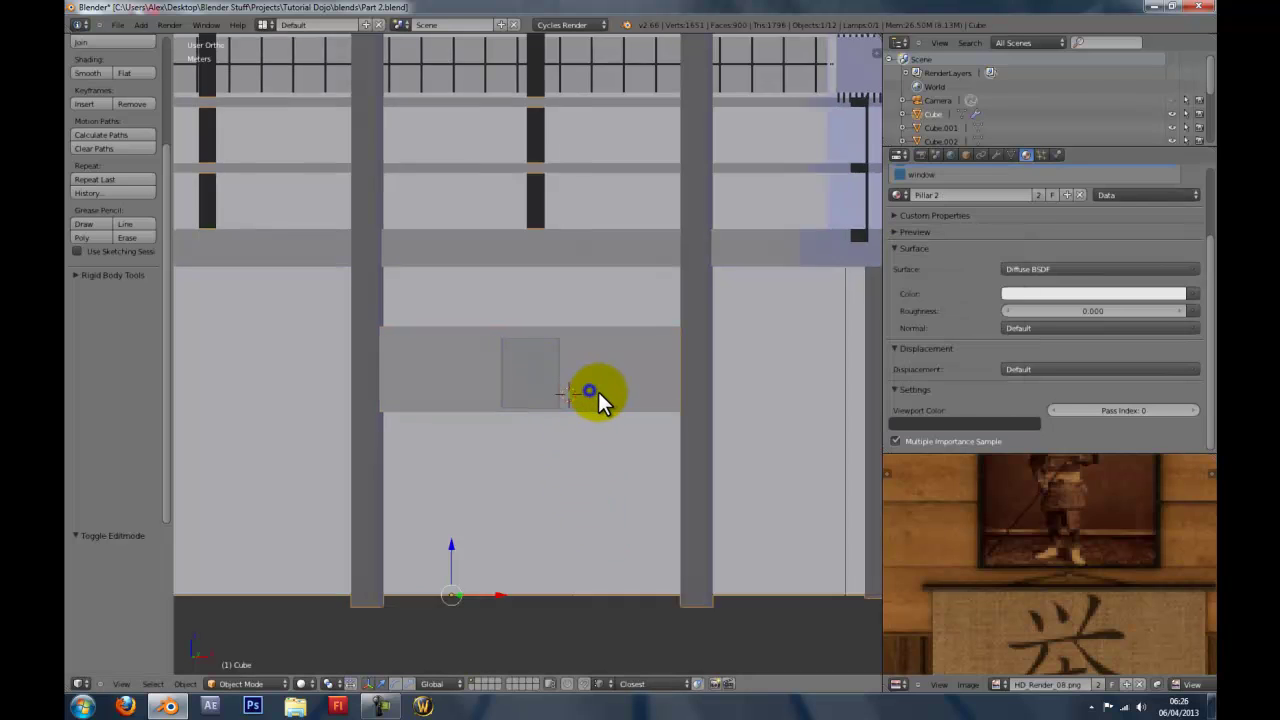
pyautogui.scroll(3, 604, 391)
pyautogui.scroll(-5, 606, 391)
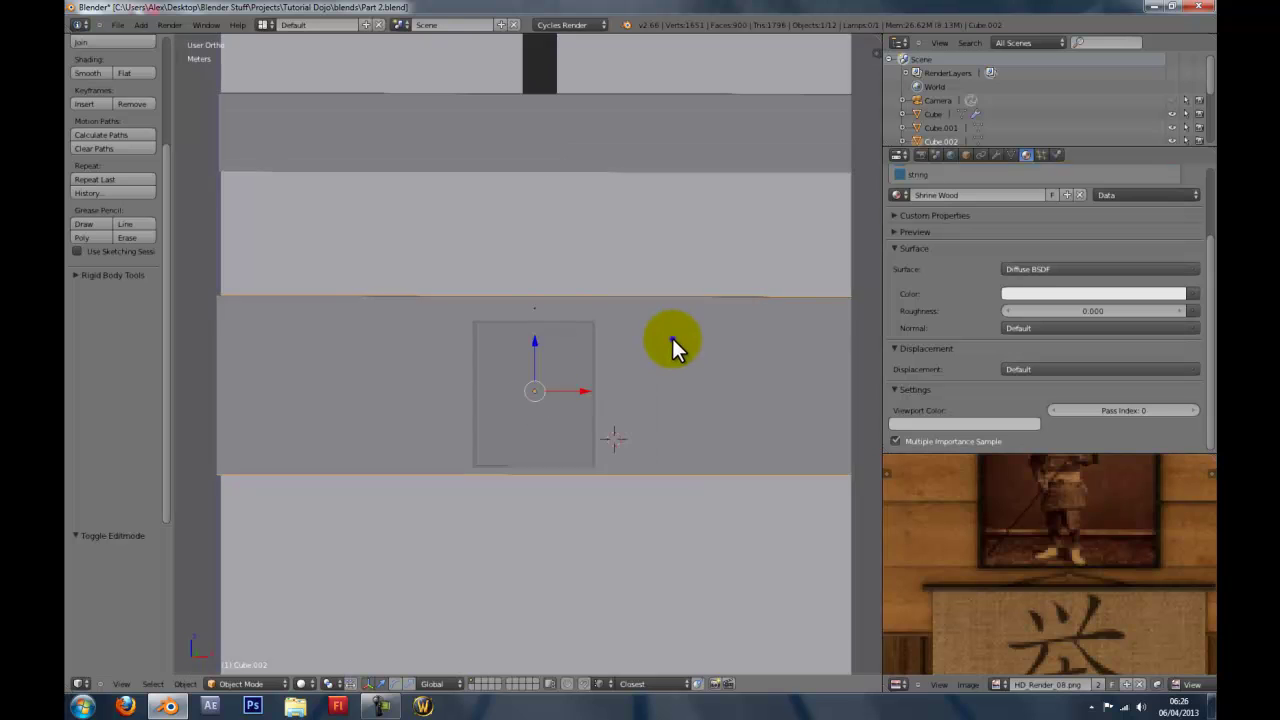
pyautogui.press('z')
pyautogui.scroll(-2, 668, 356)
pyautogui.scroll(3, 1005, 290)
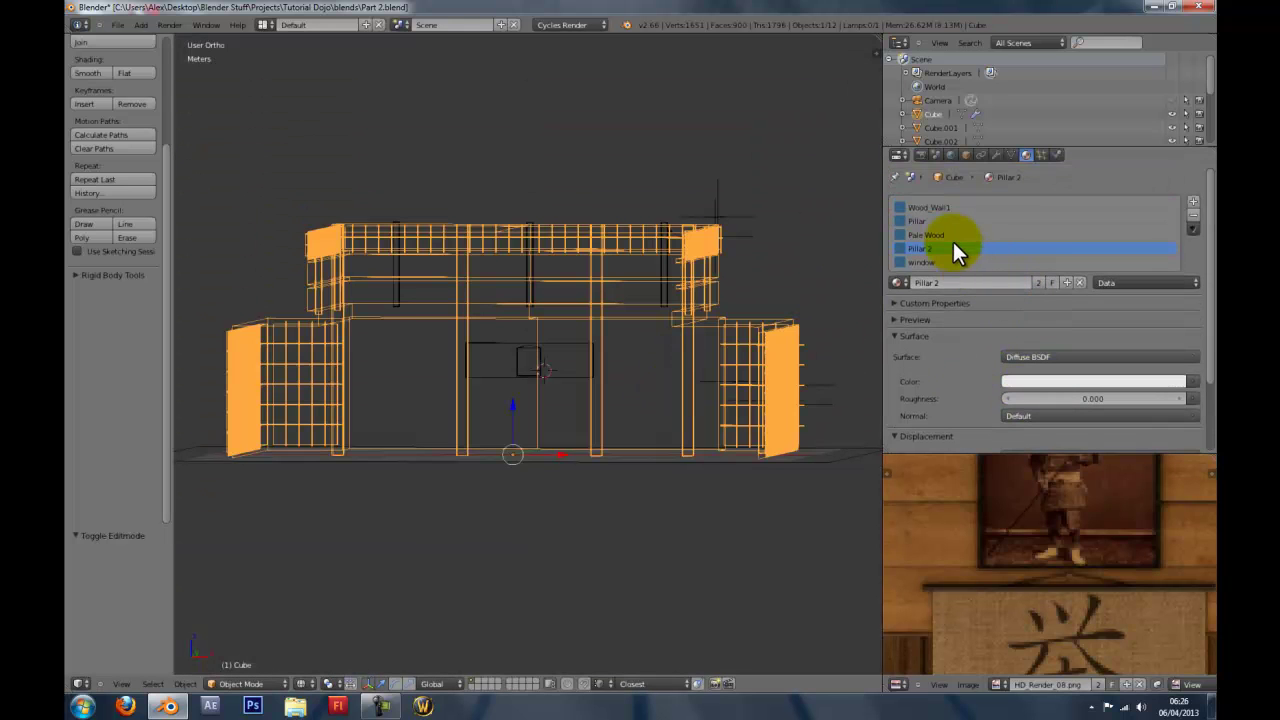
pyautogui.scroll(2, 591, 357)
pyautogui.rightClick(591, 357)
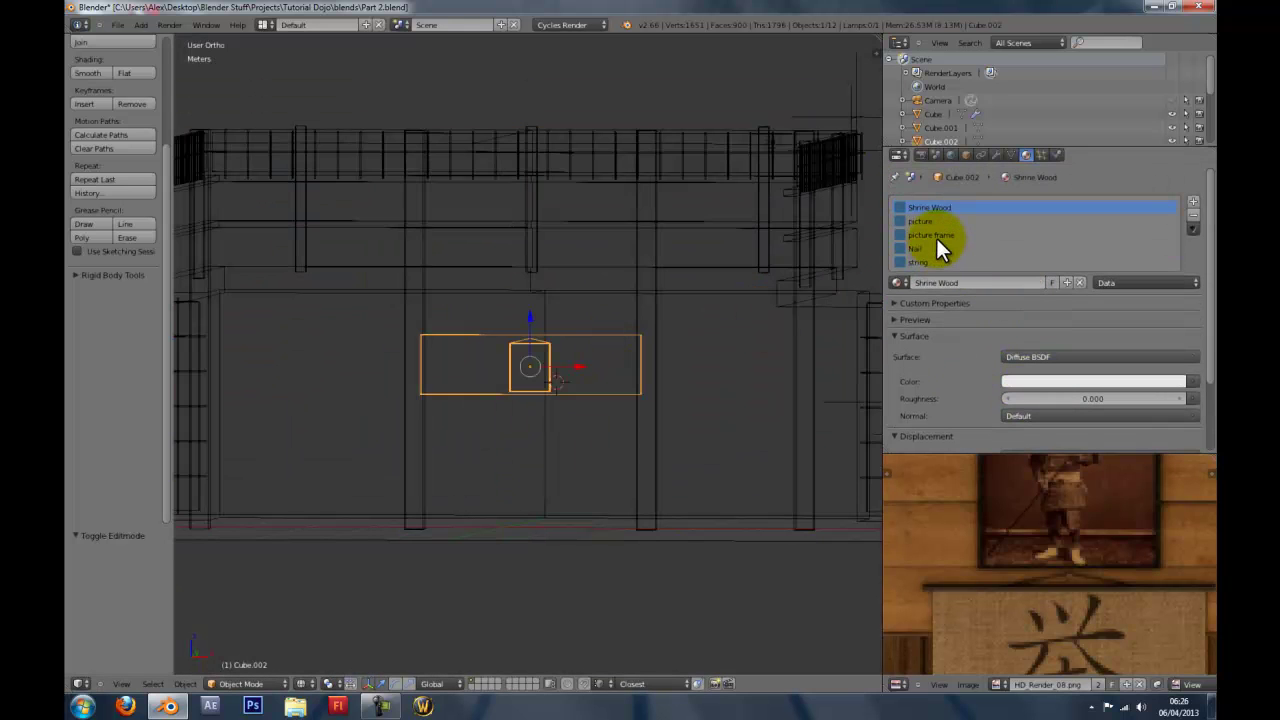
# Darken the picture frame material's viewport color to a dark grey and return the viewport to solid shading.
pyautogui.click(1045, 380)
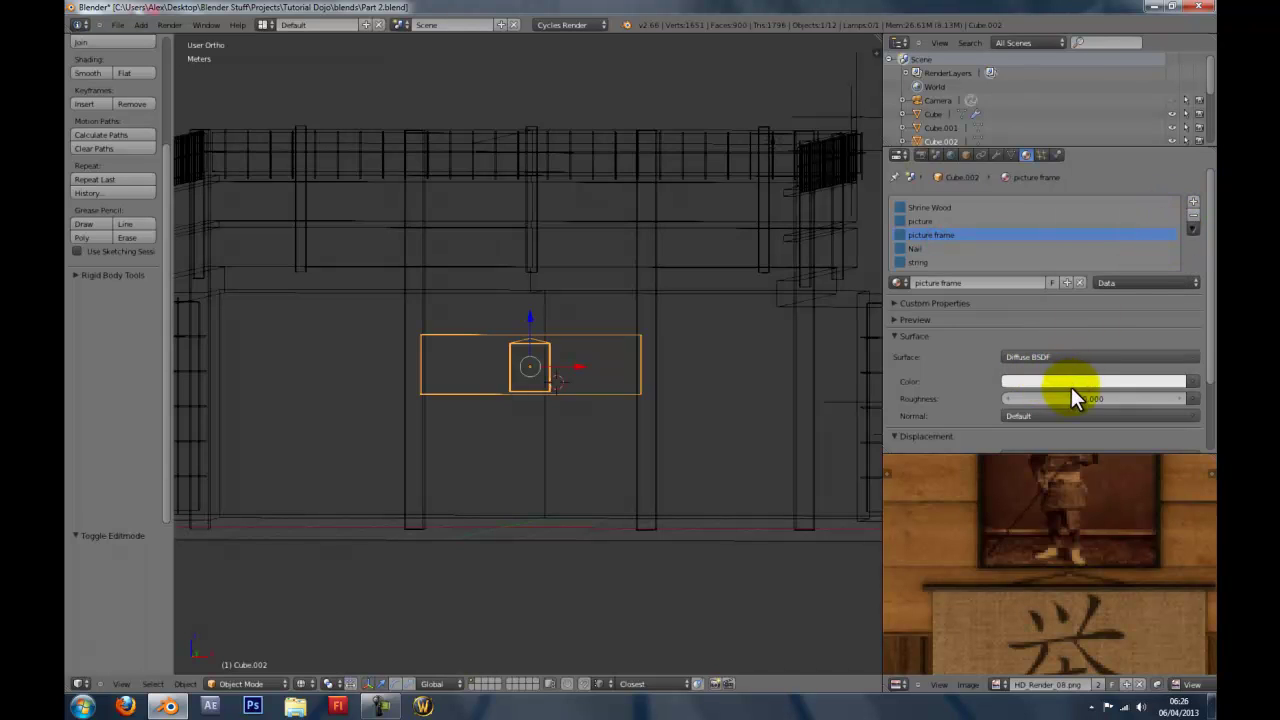
pyautogui.scroll(-2, 1071, 388)
pyautogui.click(1003, 420)
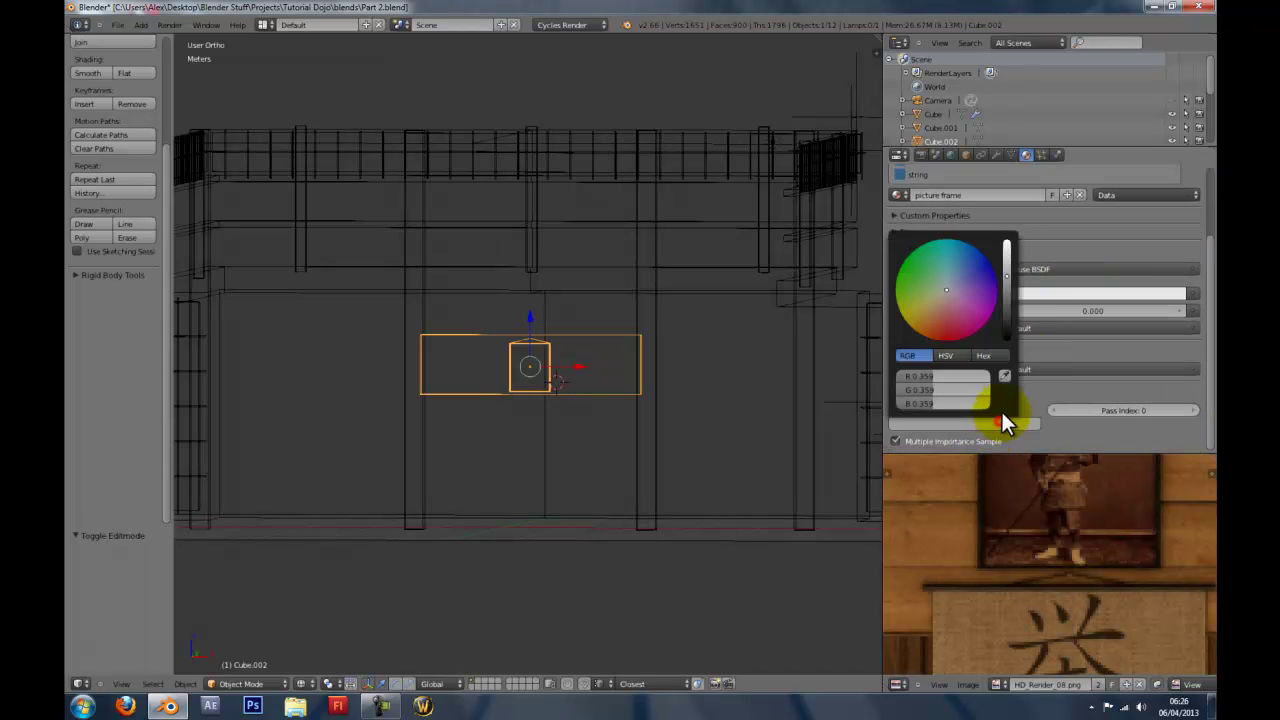
pyautogui.moveTo(1004, 281); pyautogui.dragTo(1007, 300)
pyautogui.press('z')
pyautogui.scroll(3, 465, 404)
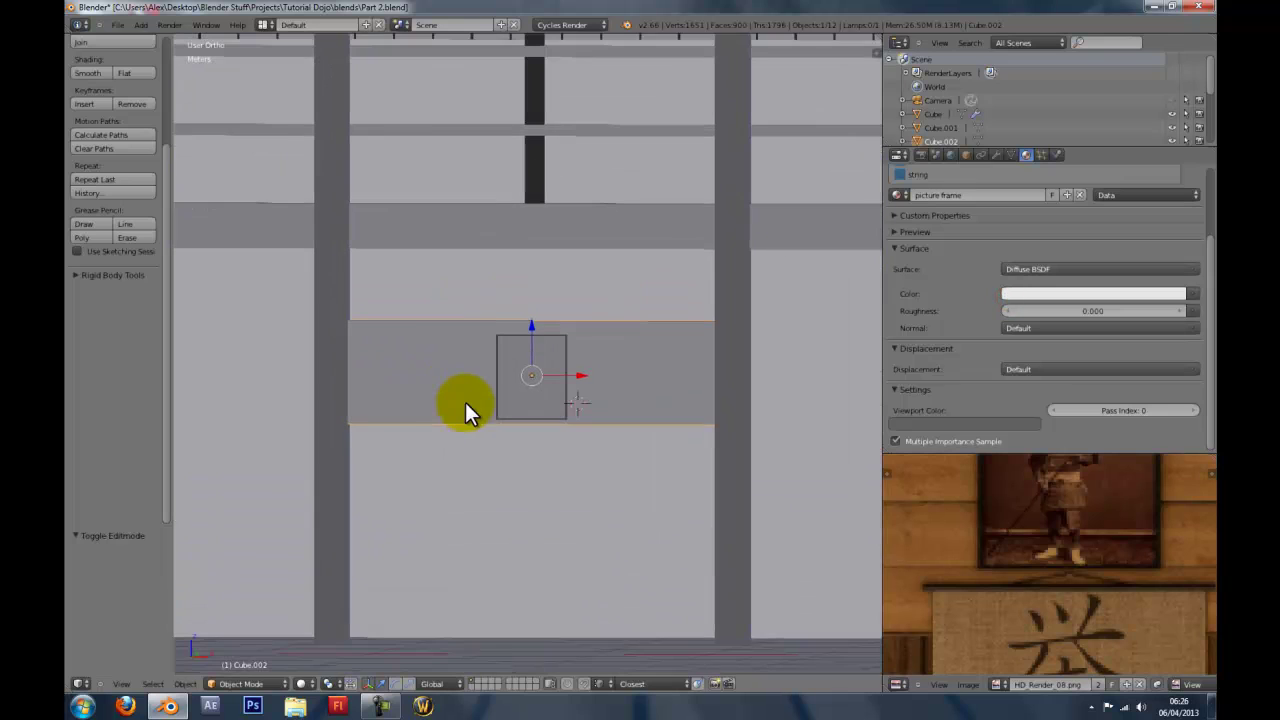
pyautogui.click(963, 419)
pyautogui.scroll(-4, 492, 400)
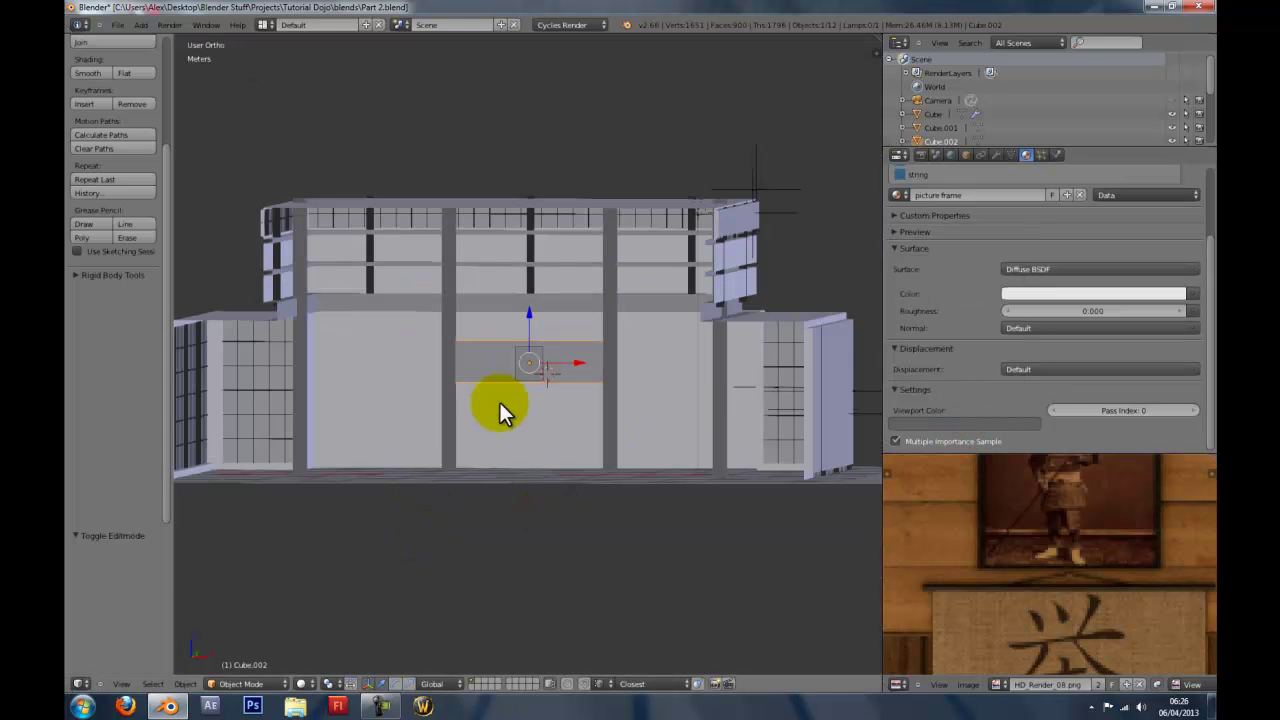
# Examine close up how the hanging wire rests on the nail above the picture.
pyautogui.moveTo(499, 402); pyautogui.dragTo(457, 569, button='middle')
pyautogui.scroll(13, 486, 386)
pyautogui.scroll(5, 536, 308)
pyautogui.scroll(7, 438, 394)
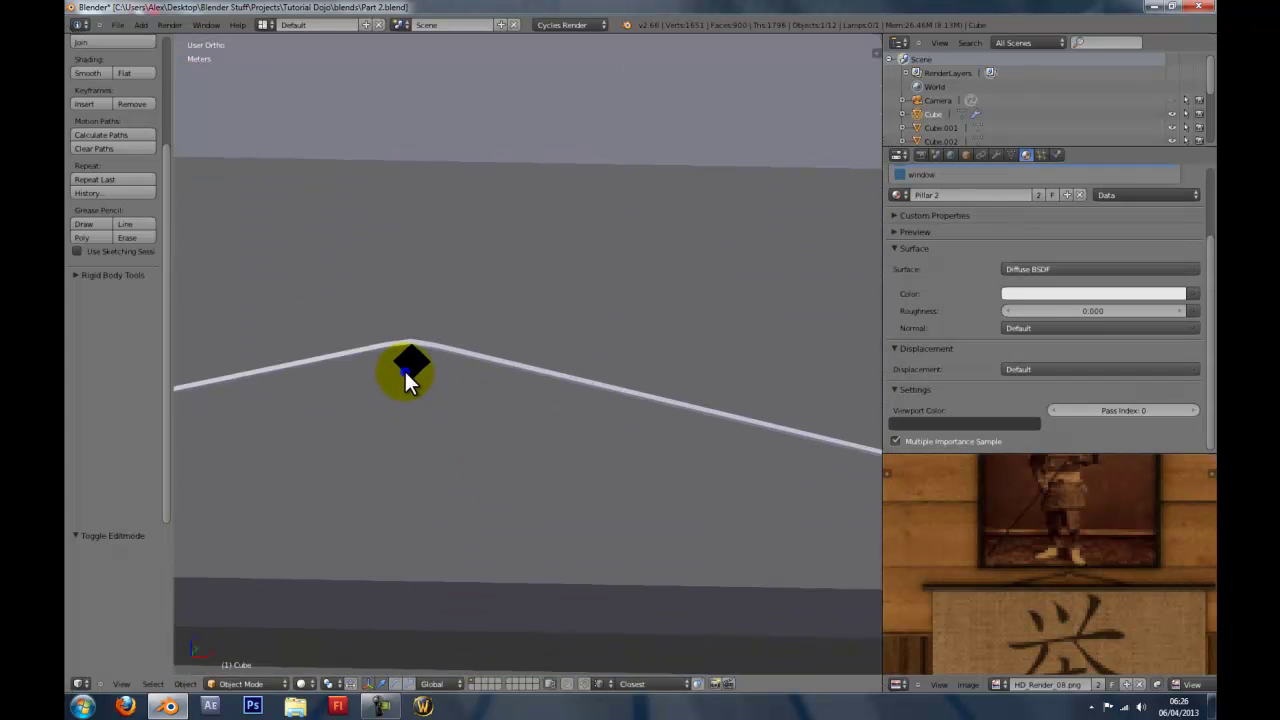
pyautogui.press('Tab')
pyautogui.press('Tab')
pyautogui.rightClick(412, 367)
pyautogui.press('Tab')
pyautogui.press('Tab')
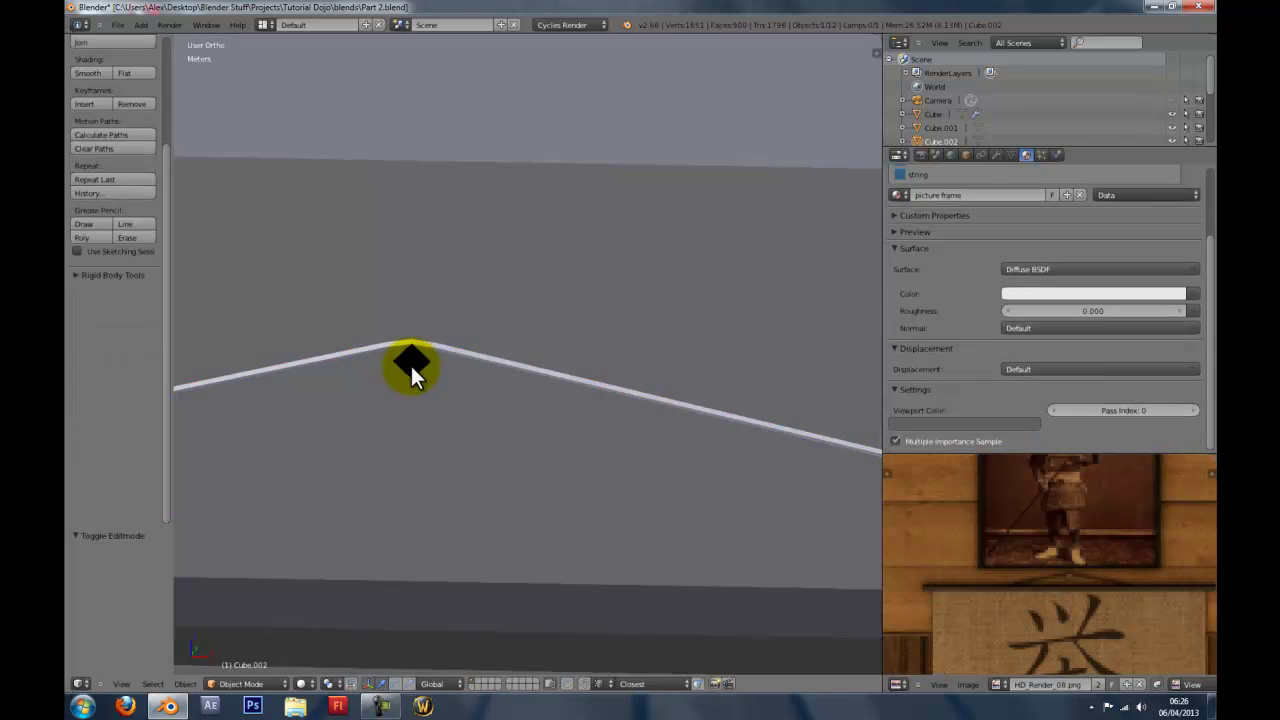
pyautogui.press('Tab')
pyautogui.scroll(7, 404, 369)
pyautogui.keyDown('shift'); pyautogui.moveTo(600, 368); pyautogui.dragTo(284, 398, button='middle'); pyautogui.keyUp('shift')
pyautogui.scroll(5, 286, 404)
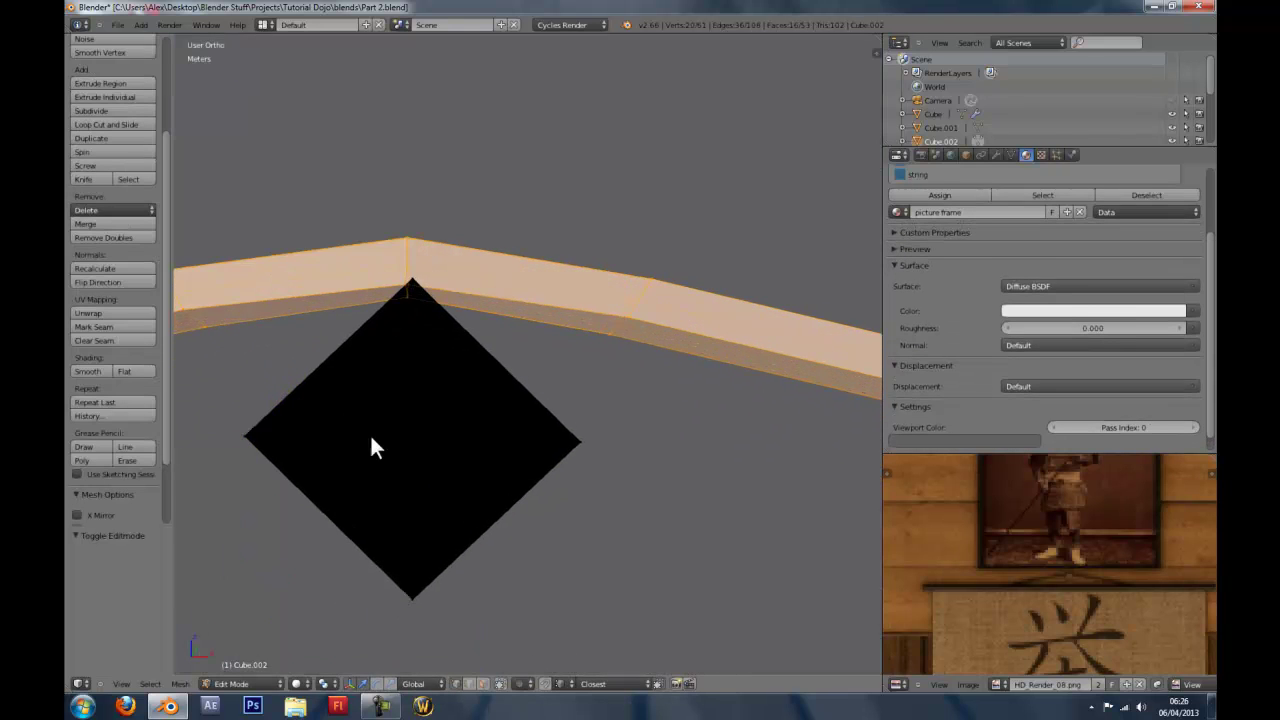
pyautogui.press('Tab')
# Examine the whole back wall with the hung picture and compare it with the wider reference image.
pyautogui.keyDown('ctrl'); pyautogui.moveTo(370, 448); pyautogui.dragTo(444, 382, button='middle'); pyautogui.keyUp('ctrl')
pyautogui.scroll(4, 492, 482)
pyautogui.scroll(-7, 496, 482)
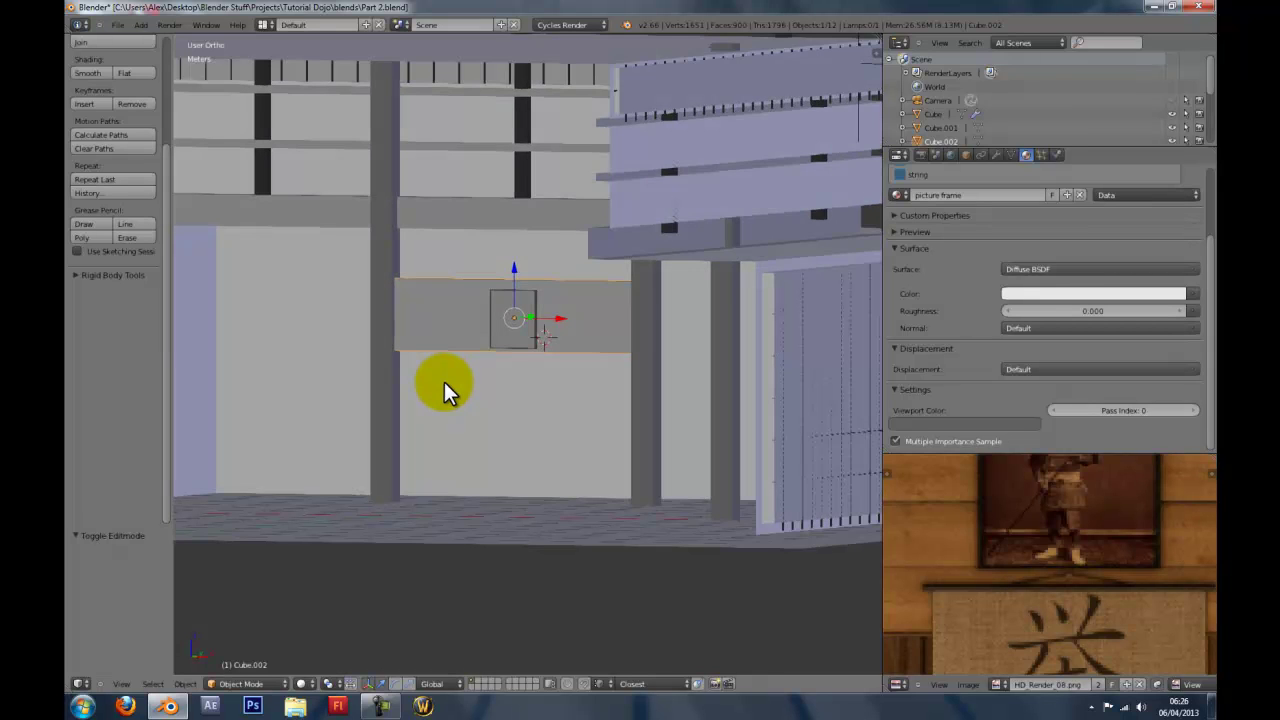
pyautogui.moveTo(444, 382); pyautogui.dragTo(459, 371, button='middle')
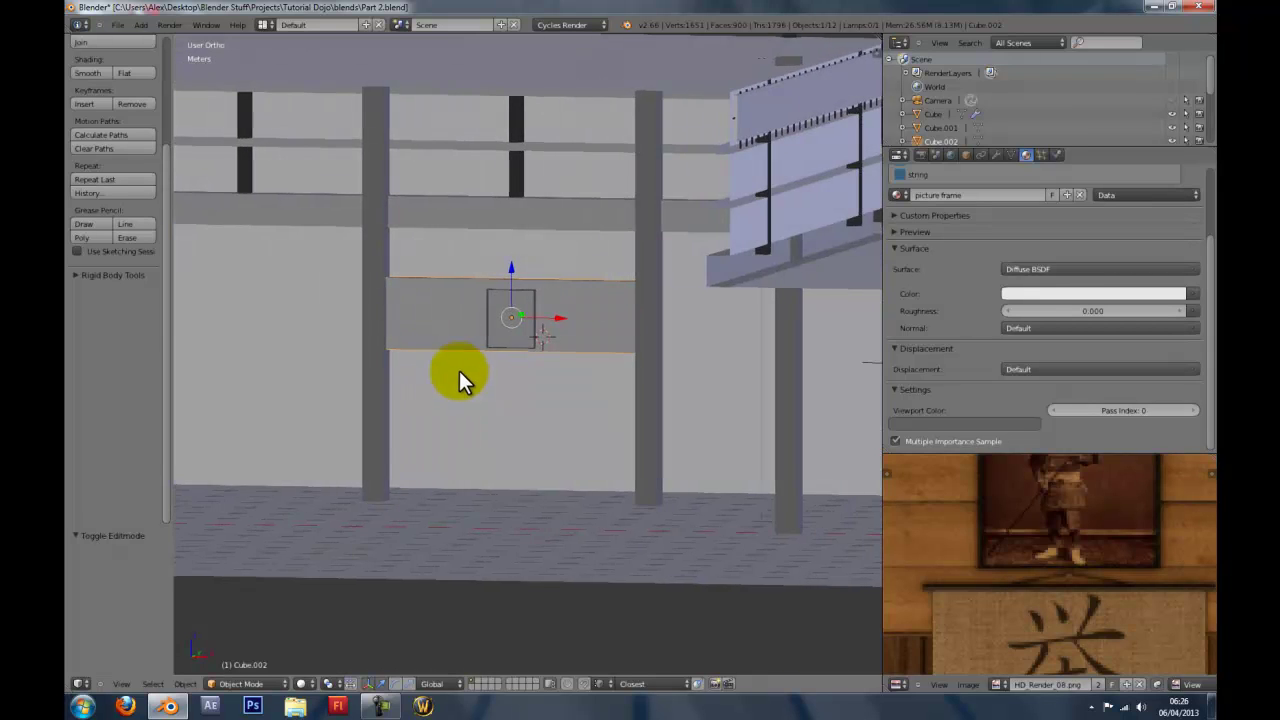
pyautogui.scroll(-1, 459, 371)
pyautogui.scroll(-7, 1078, 540)
pyautogui.scroll(-2, 1078, 562)
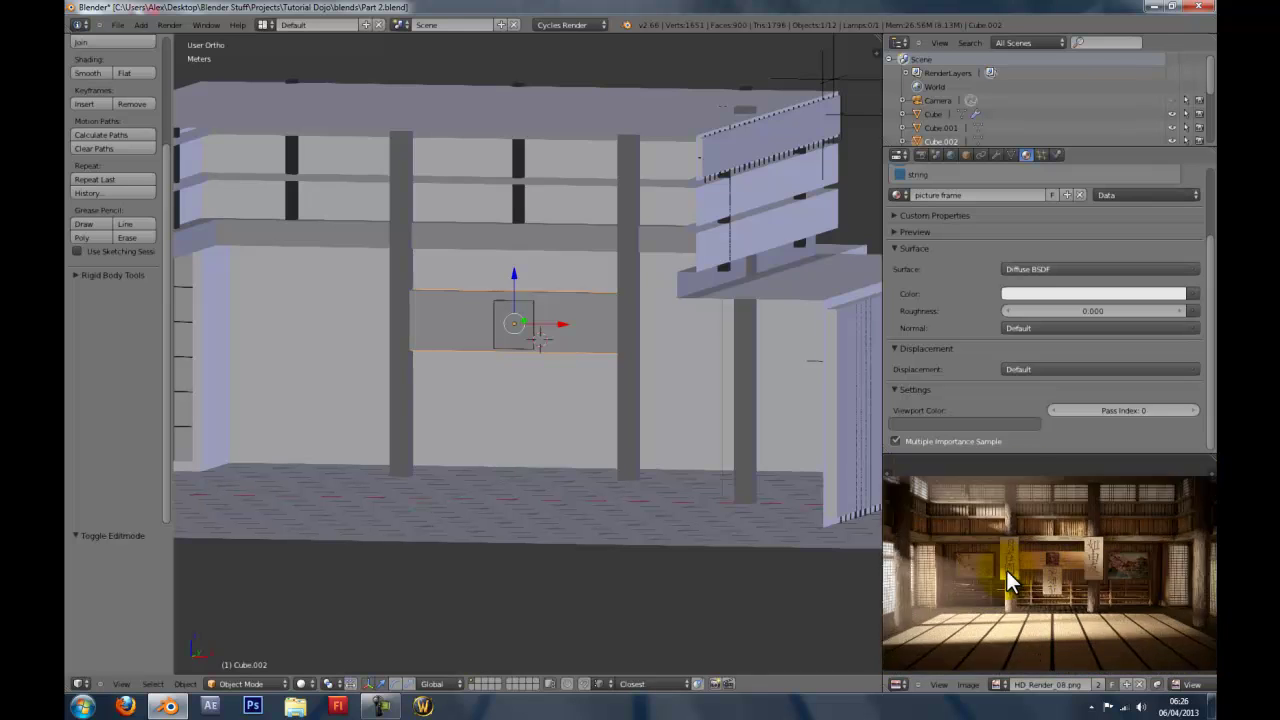
pyautogui.scroll(-1, 1011, 570)
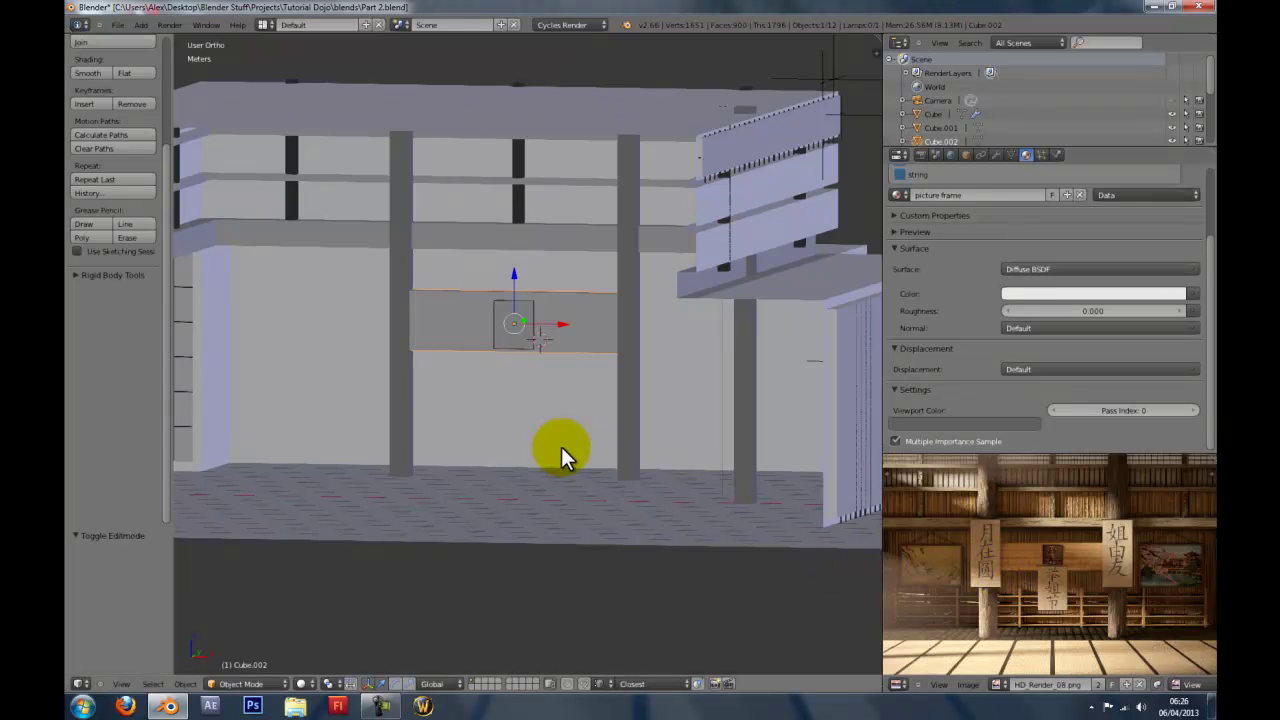
pyautogui.click(386, 705)
# Unhide all hidden objects, switch to the camera view, and deselect everything.
pyautogui.scroll(1, 406, 622)
pyautogui.moveTo(406, 622); pyautogui.dragTo(515, 500, button='middle')
pyautogui.scroll(-2, 523, 444)
pyautogui.scroll(-1, 558, 495)
pyautogui.scroll(-2, 556, 493)
pyautogui.hotkey('alt', 'h')
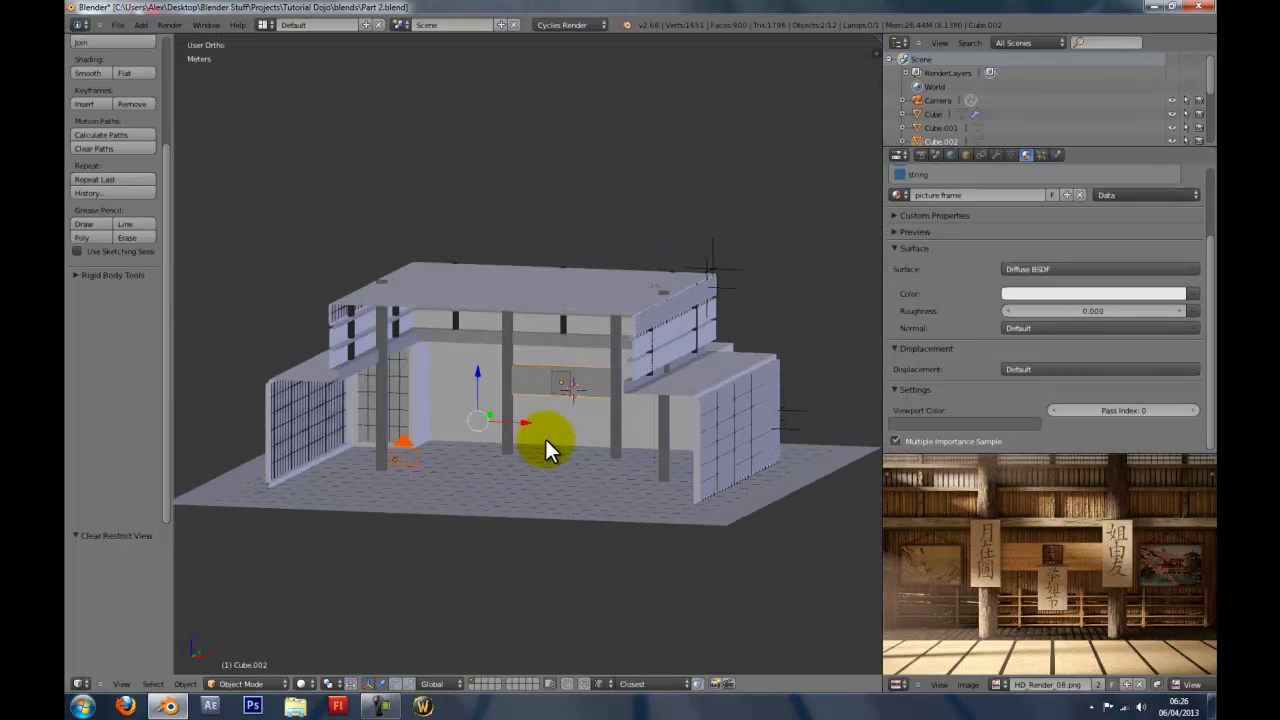
pyautogui.press('KP_0')
pyautogui.press('a')
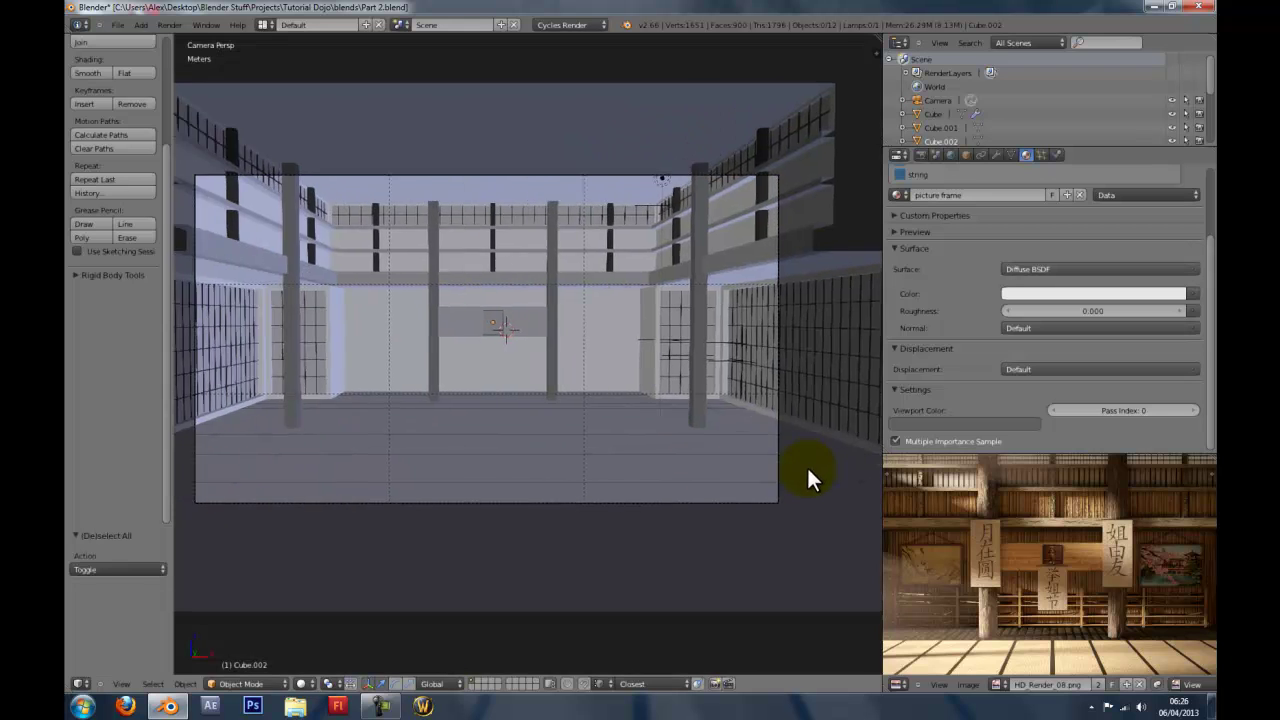
# Hide the tool shelf and center the enlarged camera view of the dojo room in the viewport.
pyautogui.scroll(4, 807, 465)
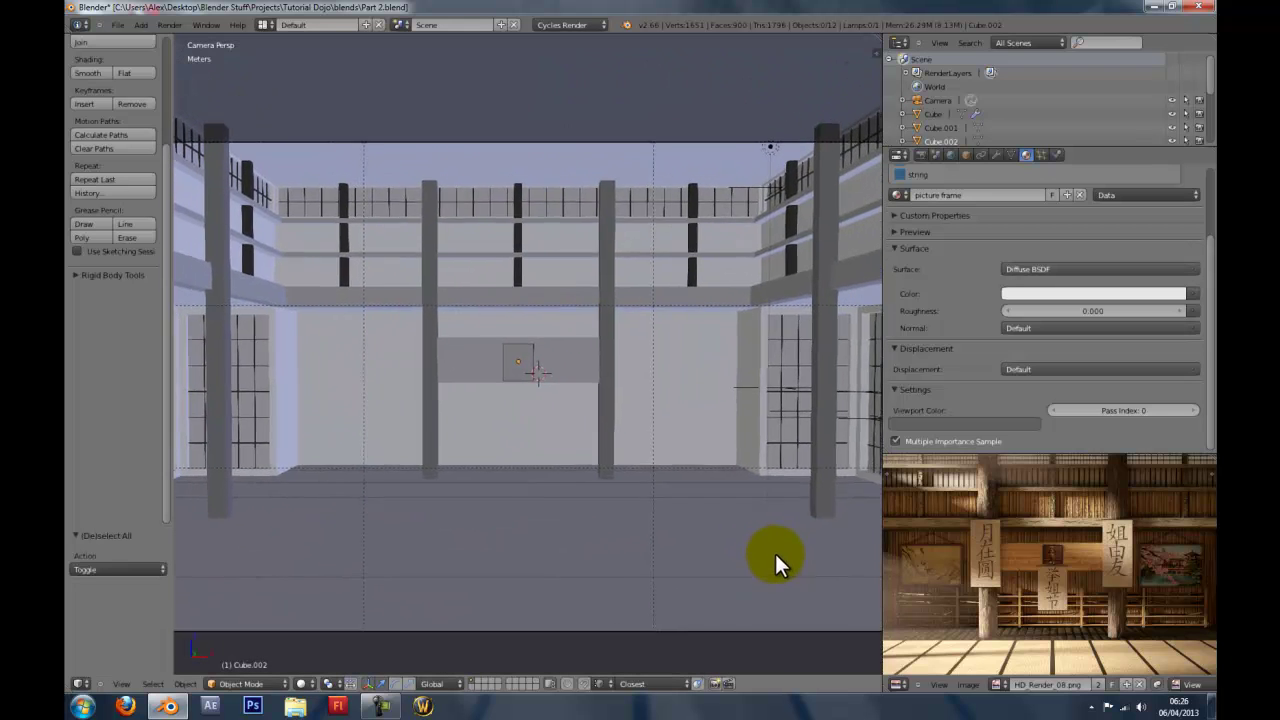
pyautogui.scroll(2, 774, 565)
pyautogui.press('t')
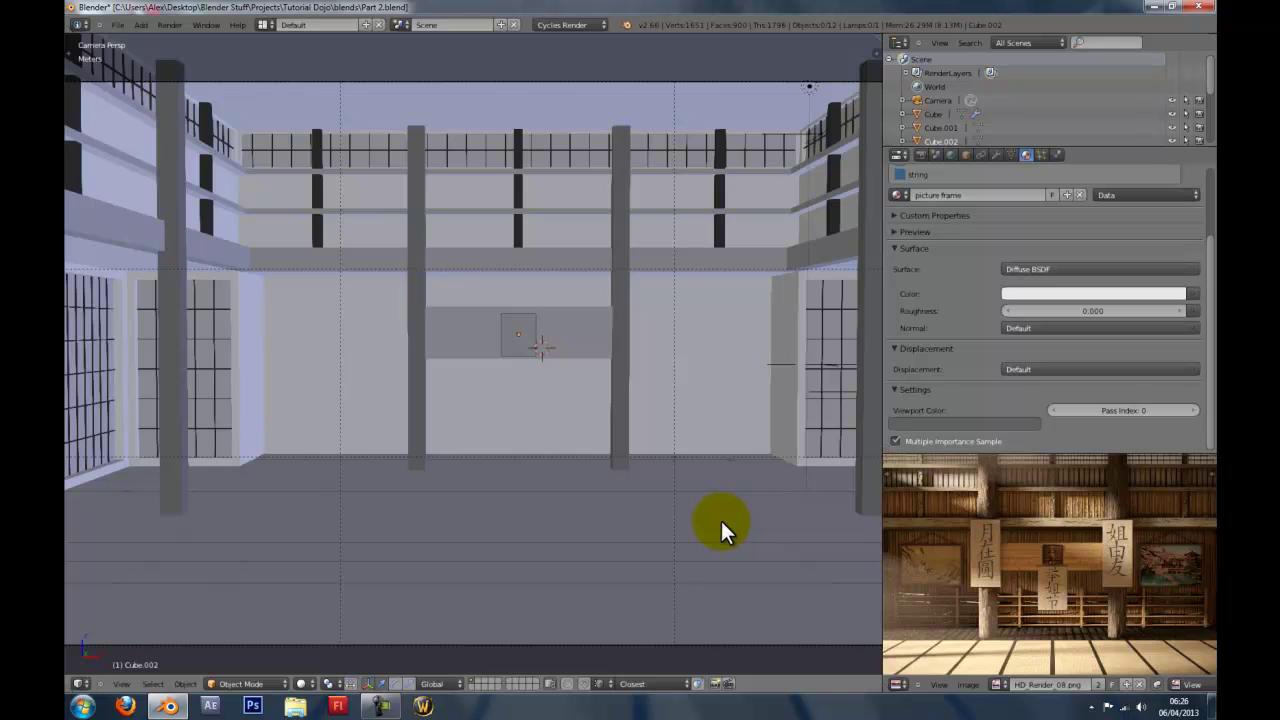
pyautogui.scroll(-3, 535, 533)
pyautogui.keyDown('shift'); pyautogui.moveTo(535, 533); pyautogui.dragTo(518, 540, button='middle'); pyautogui.keyUp('shift')
pyautogui.scroll(2, 518, 540)
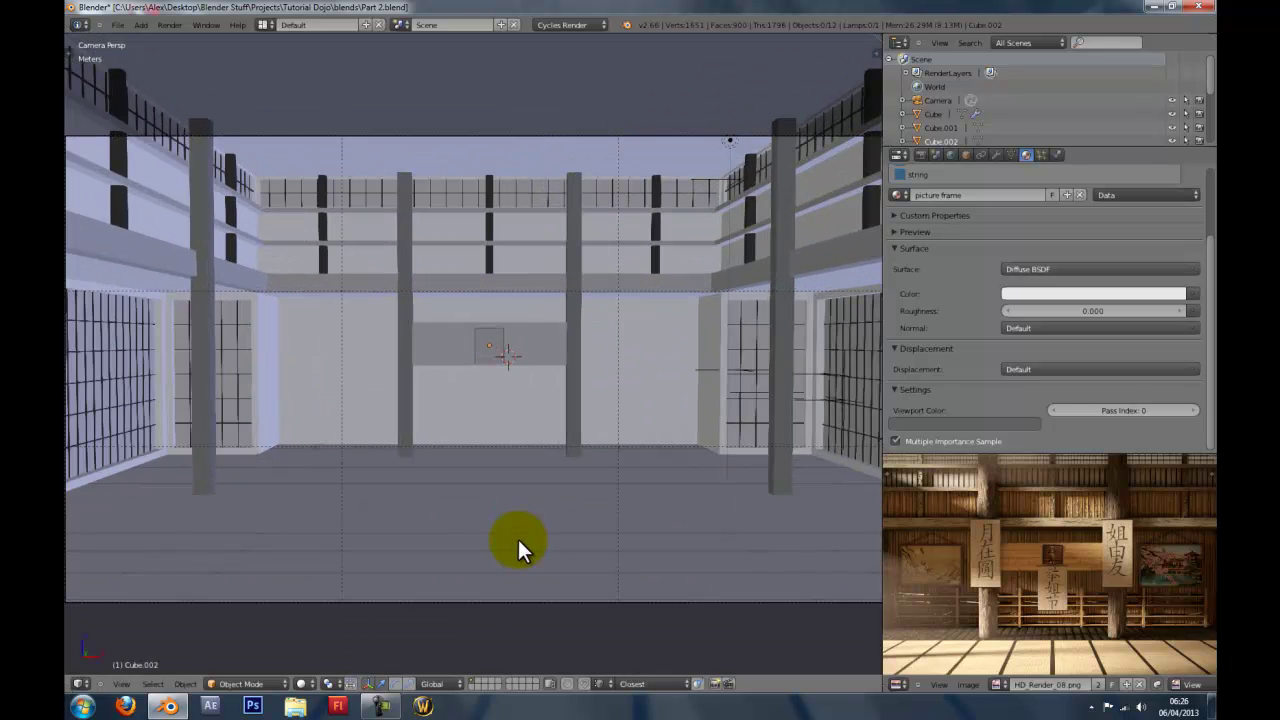
pyautogui.scroll(2, 518, 539)
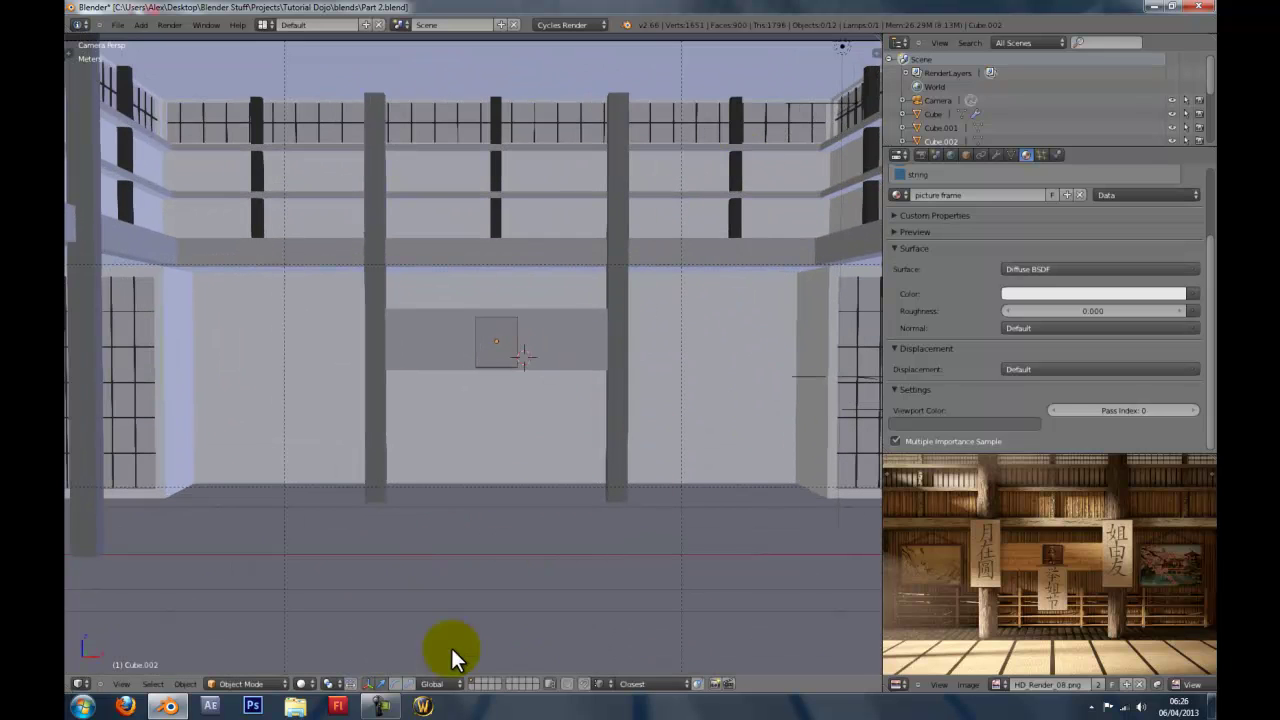
pyautogui.scroll(-3, 582, 386)
pyautogui.scroll(-2, 617, 450)
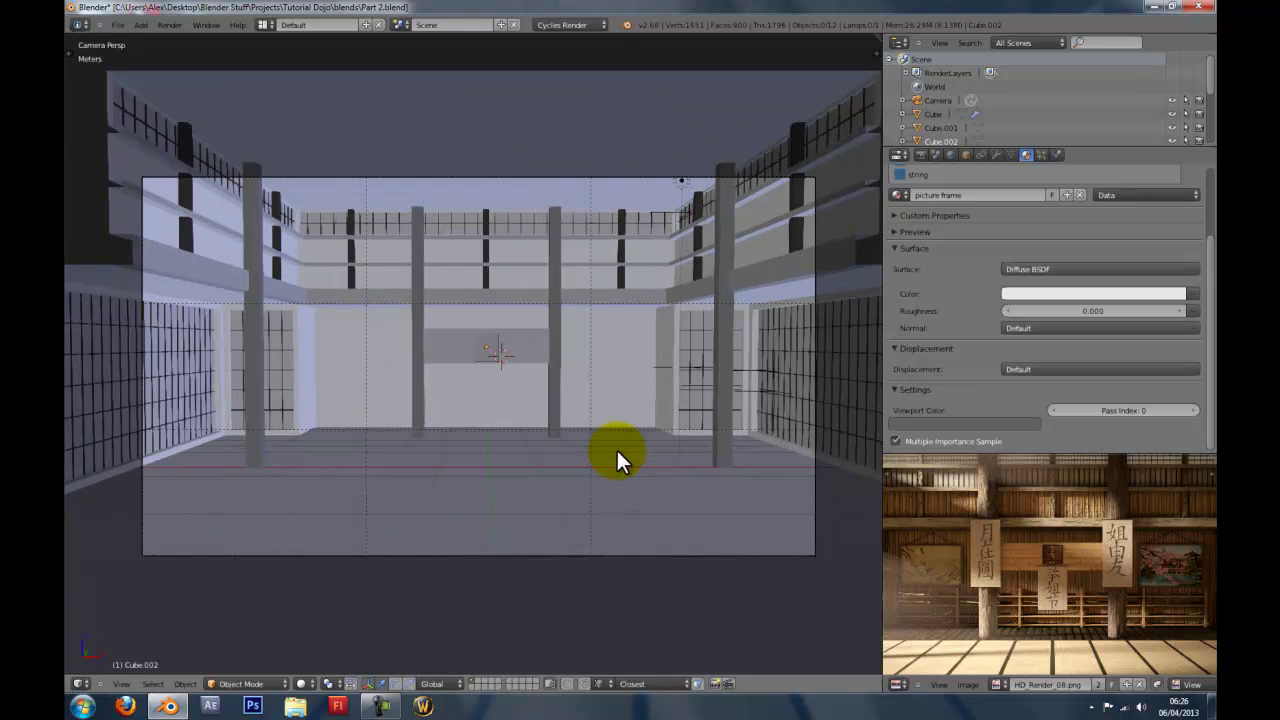
pyautogui.keyDown('shift'); pyautogui.moveTo(617, 450); pyautogui.dragTo(643, 446, button='middle'); pyautogui.keyUp('shift')
pyautogui.scroll(1, 643, 446)
pyautogui.press('F10')
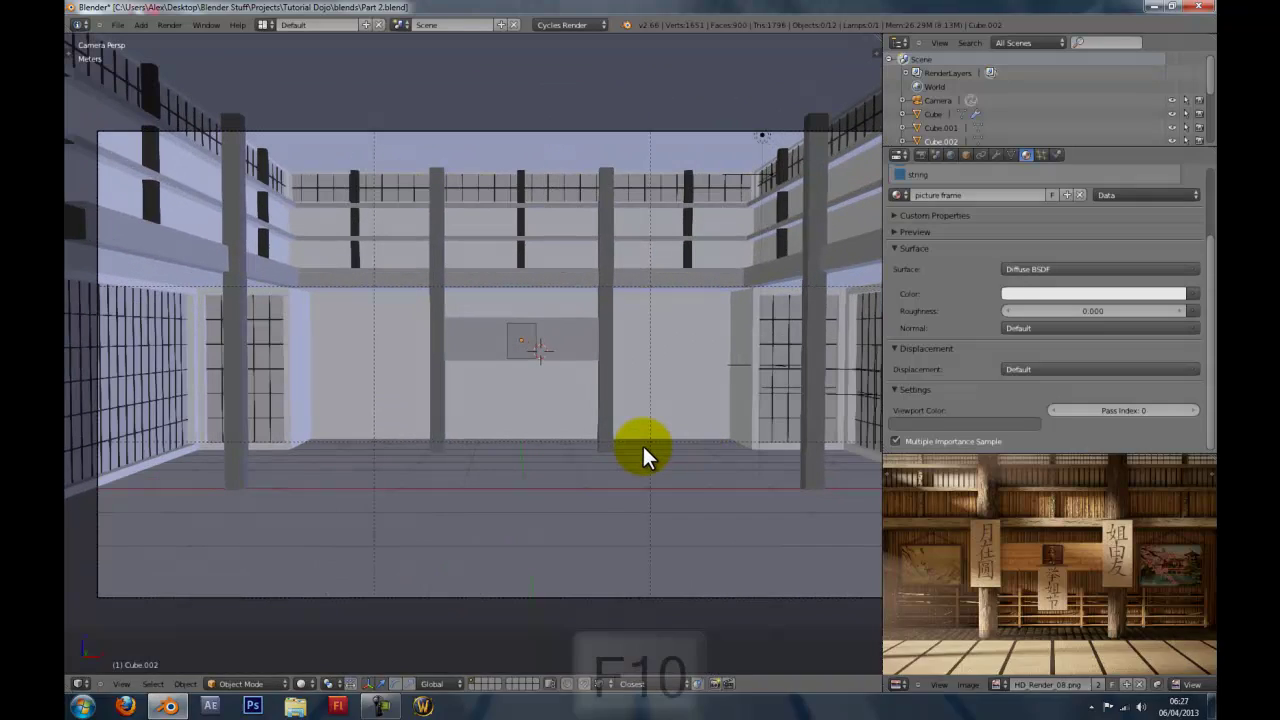